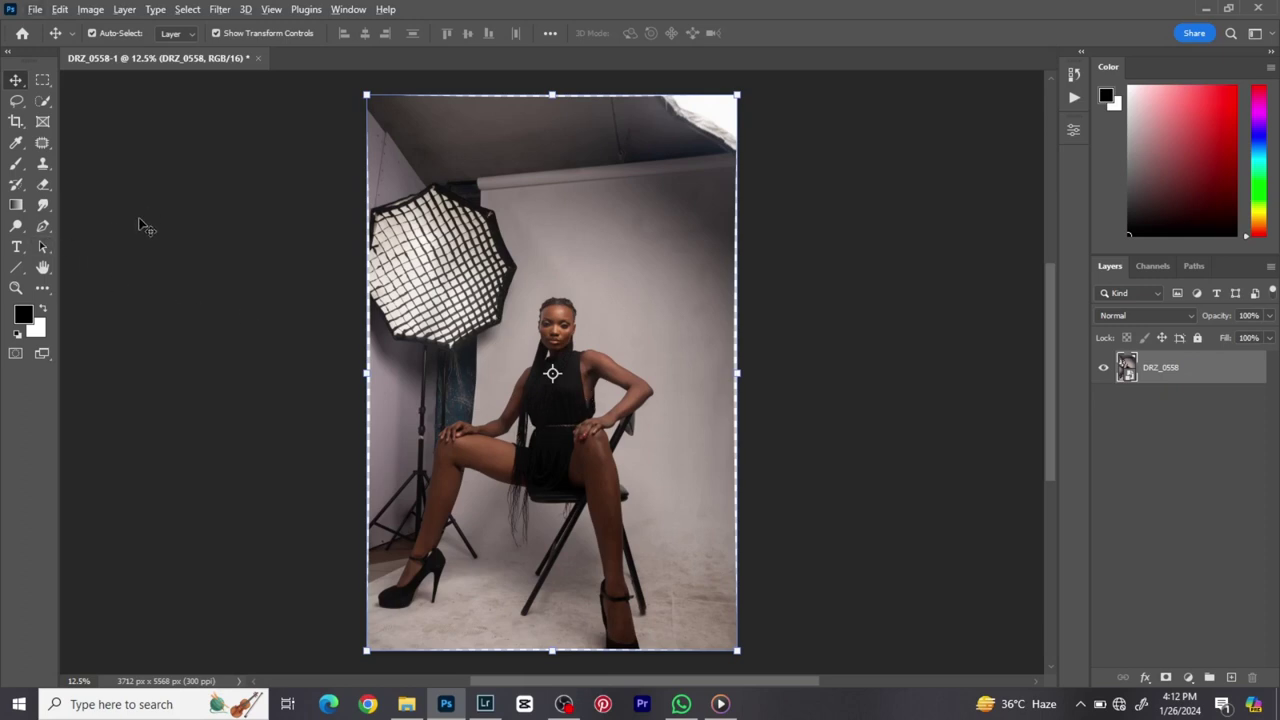
# - Crop the photo to 16 x 20 in at 300 px/in, trimming the ceiling while keeping both shoes in frame
pyautogui.click(16, 121)
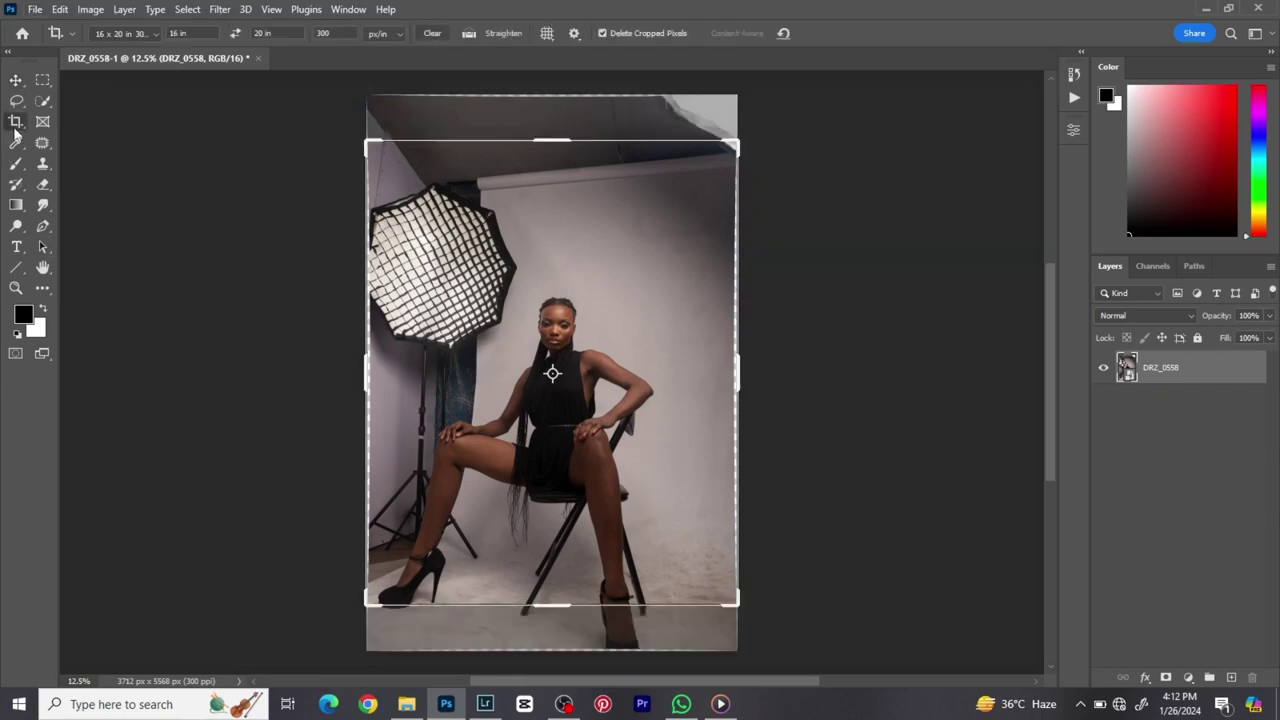
pyautogui.moveTo(564, 158)
pyautogui.mouseDown()
pyautogui.moveTo(567, 203)
pyautogui.moveTo(571, 165)
pyautogui.mouseUp()
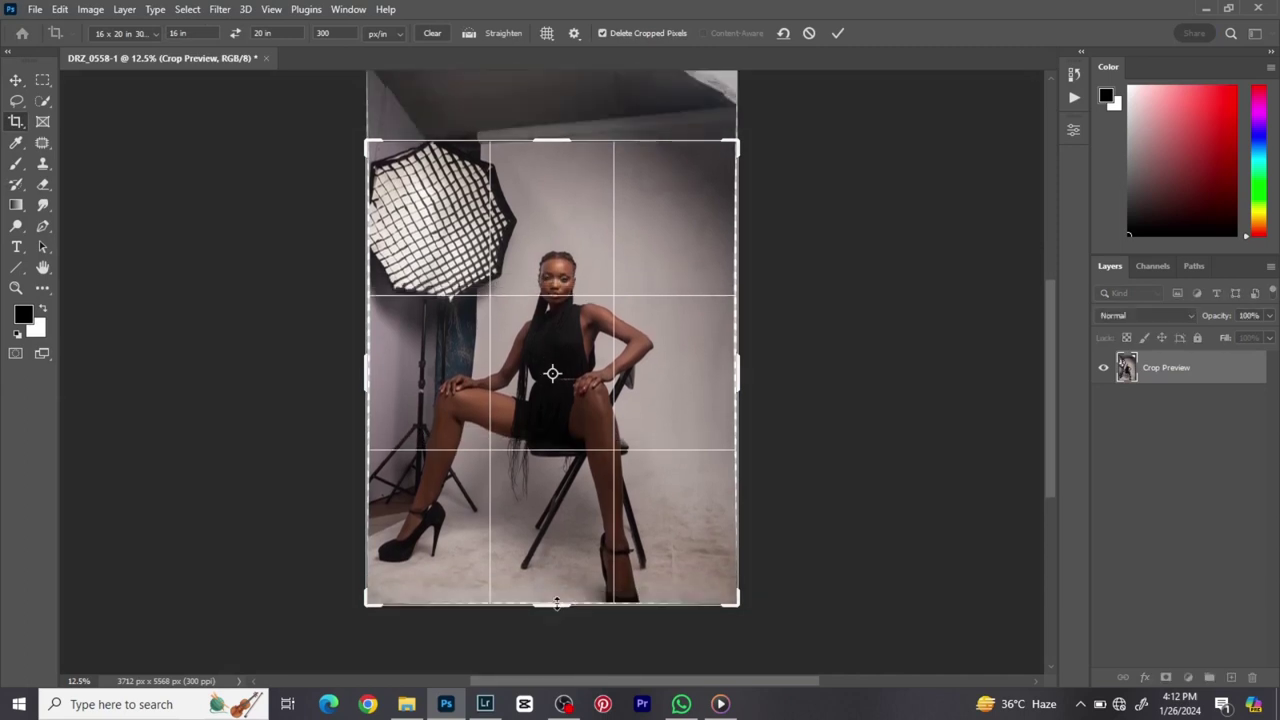
pyautogui.moveTo(561, 603); pyautogui.dragTo(576, 572)
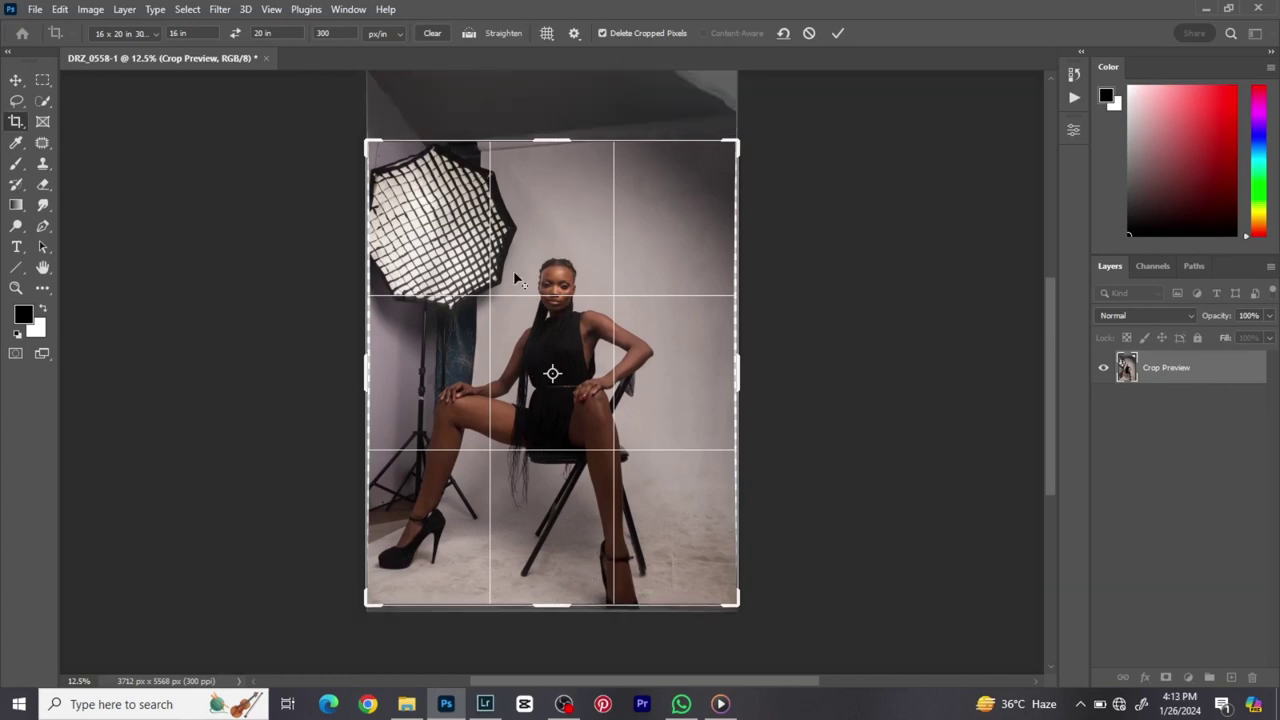
pyautogui.hotkey('ctrl', '+')
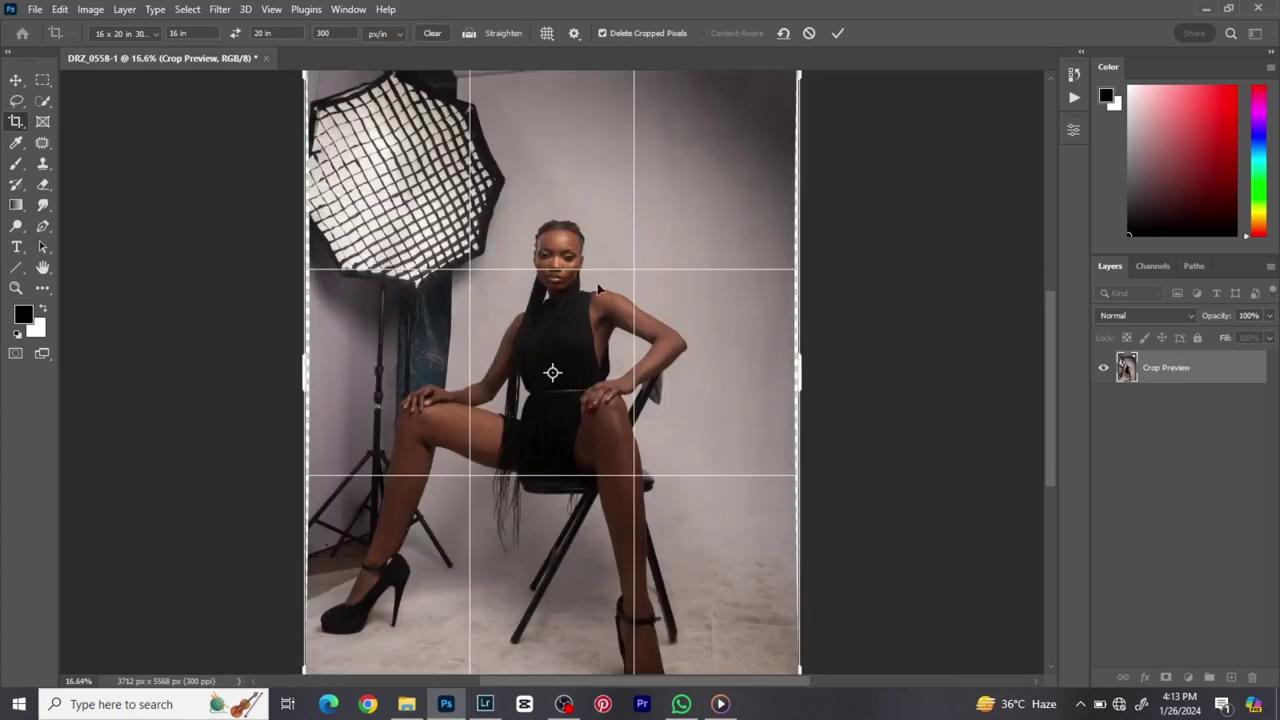
pyautogui.scroll(-2, 461, 302)
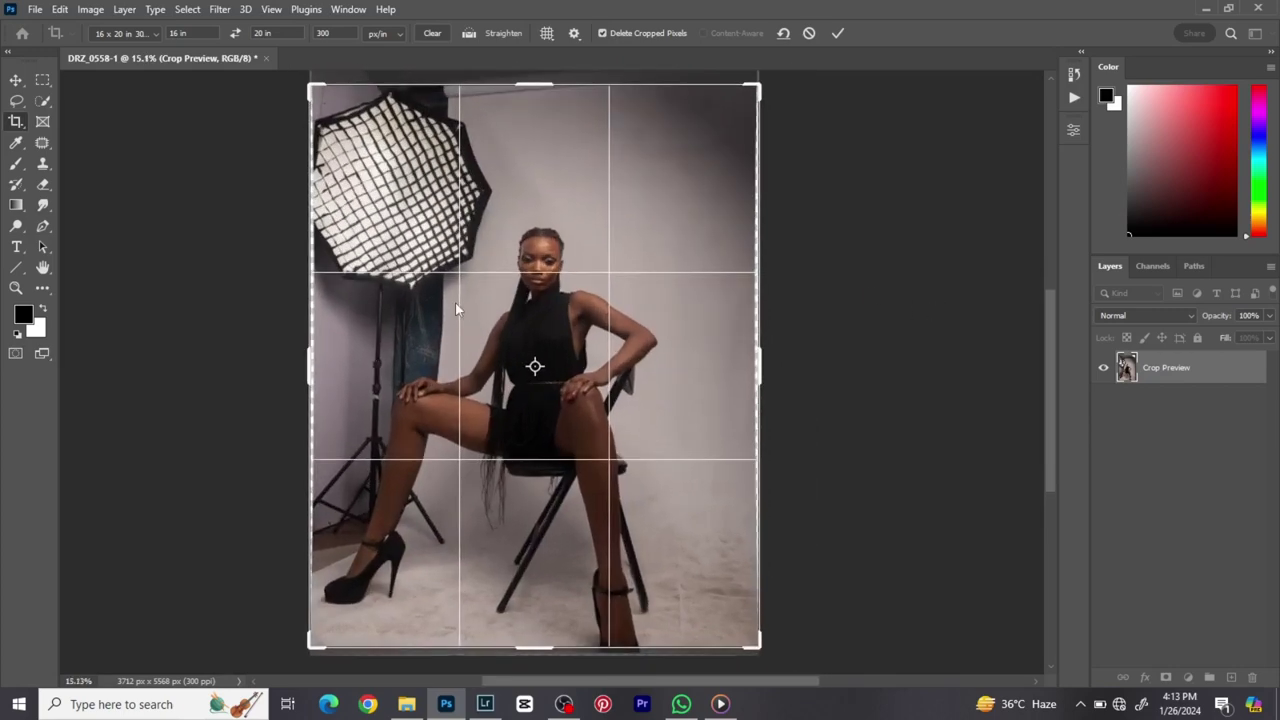
pyautogui.moveTo(456, 302); pyautogui.dragTo(486, 304)
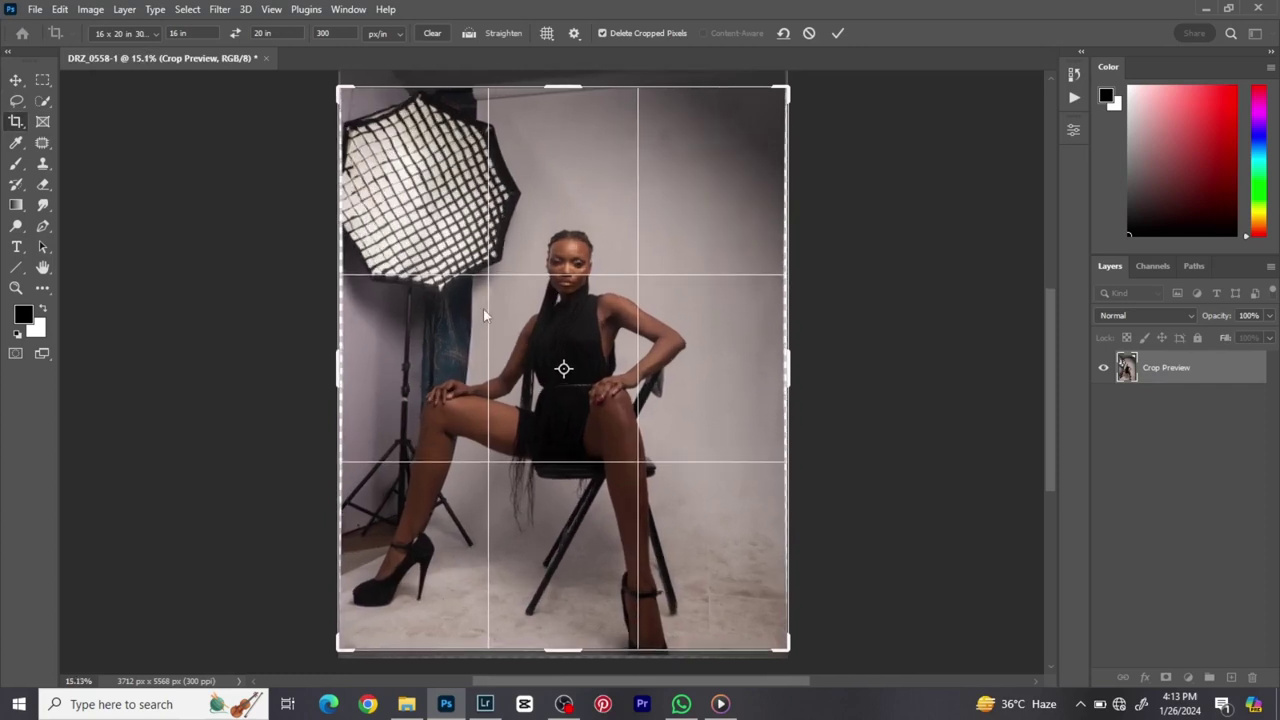
pyautogui.click(842, 33)
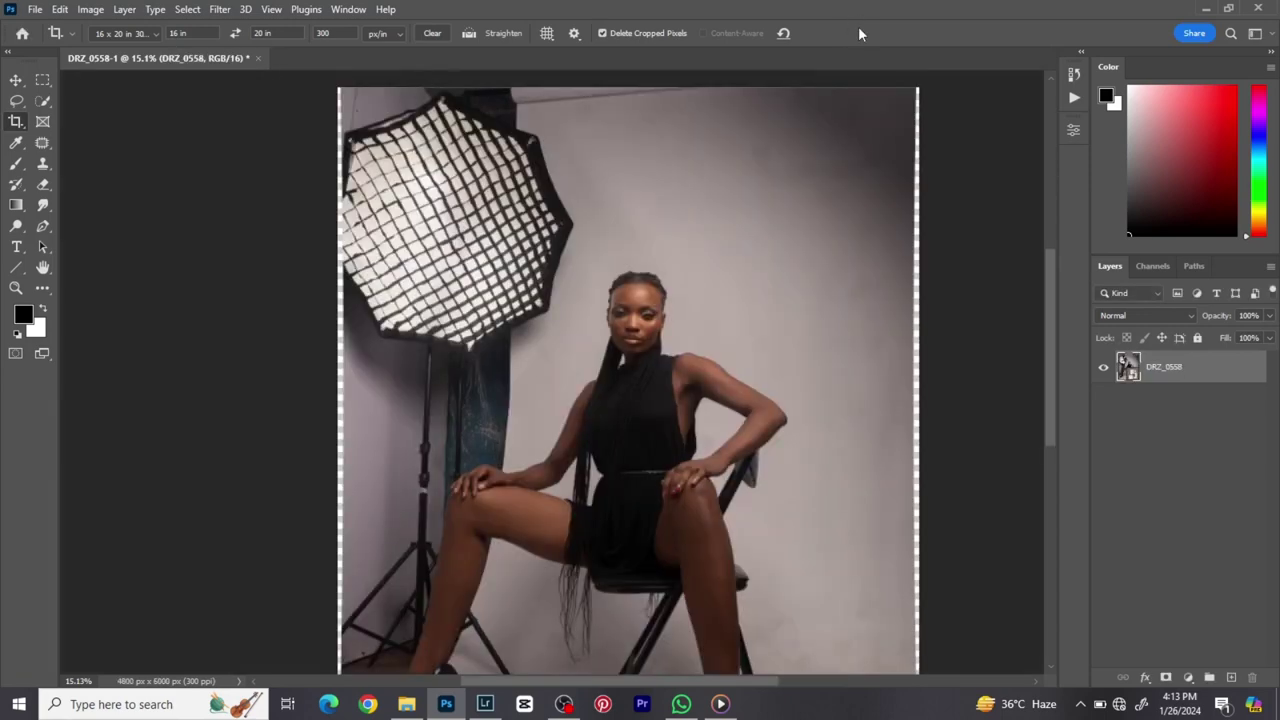
# - Flatten the cropped image into a single background layer
pyautogui.click(17, 79)
pyautogui.scroll(-1, 600, 150)
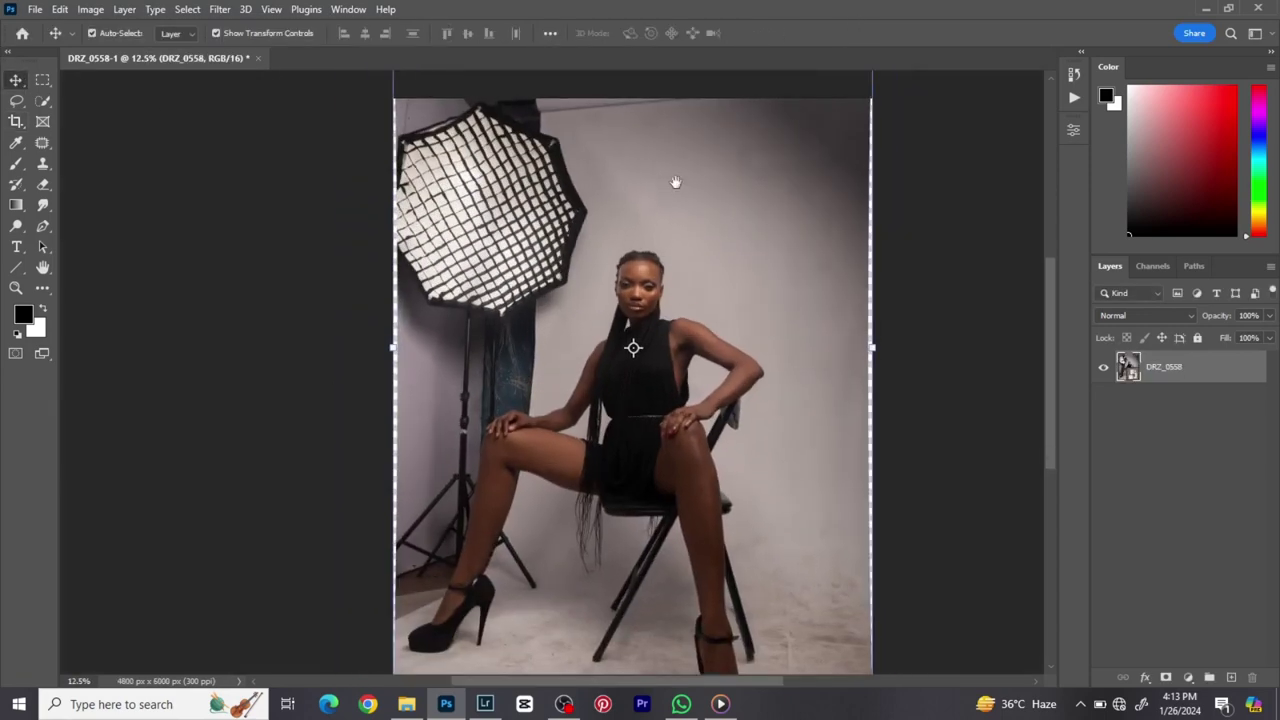
pyautogui.moveTo(674, 183); pyautogui.dragTo(604, 159)
pyautogui.scroll(-1, 615, 150)
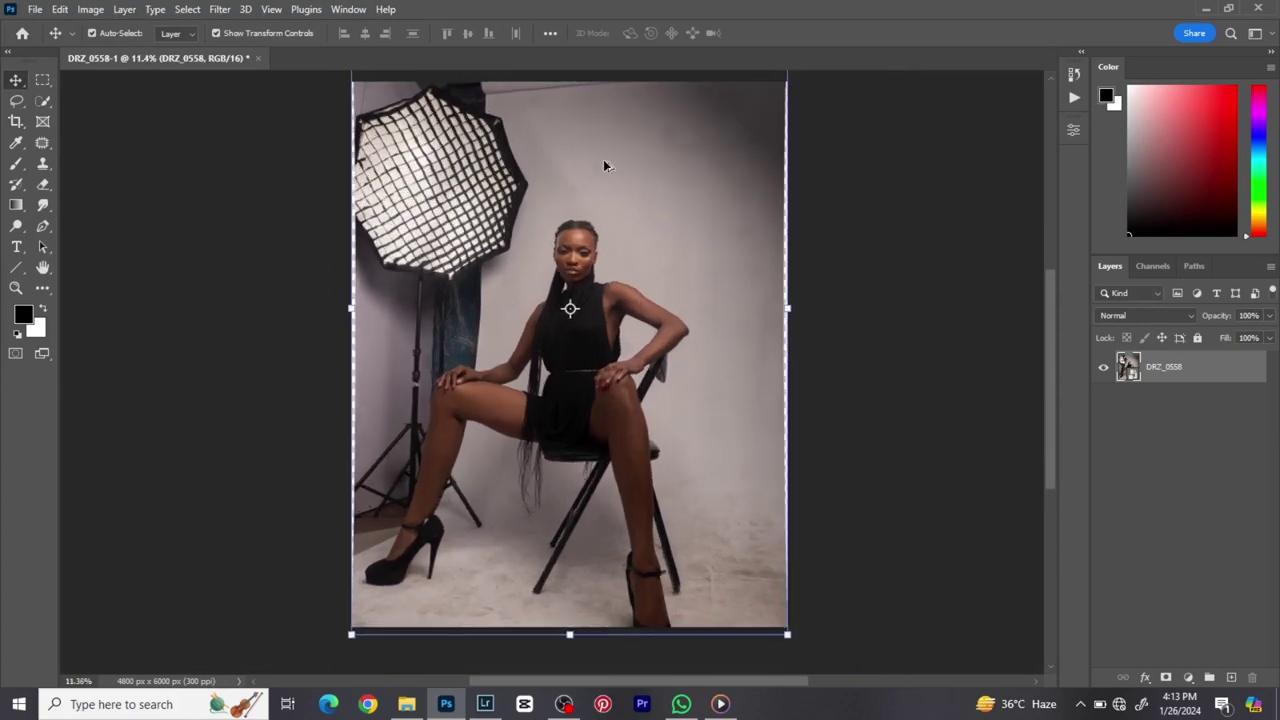
pyautogui.scroll(1, 604, 163)
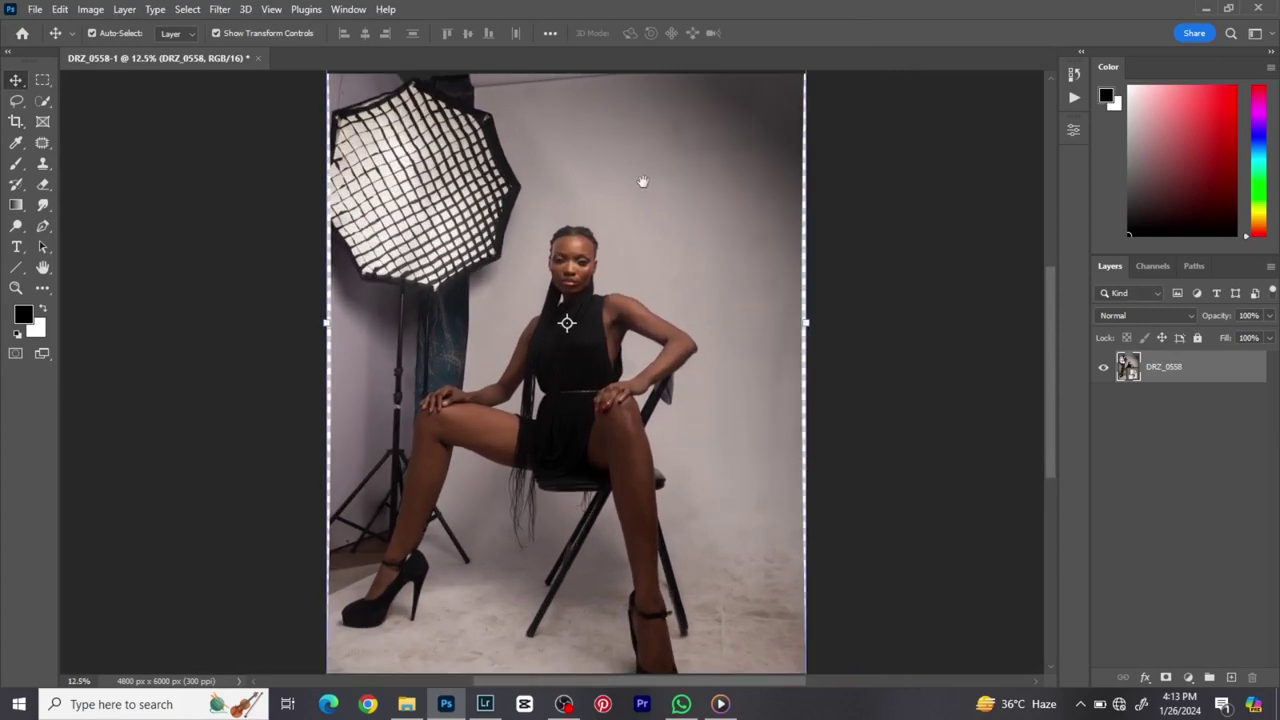
pyautogui.moveTo(643, 183); pyautogui.dragTo(641, 180)
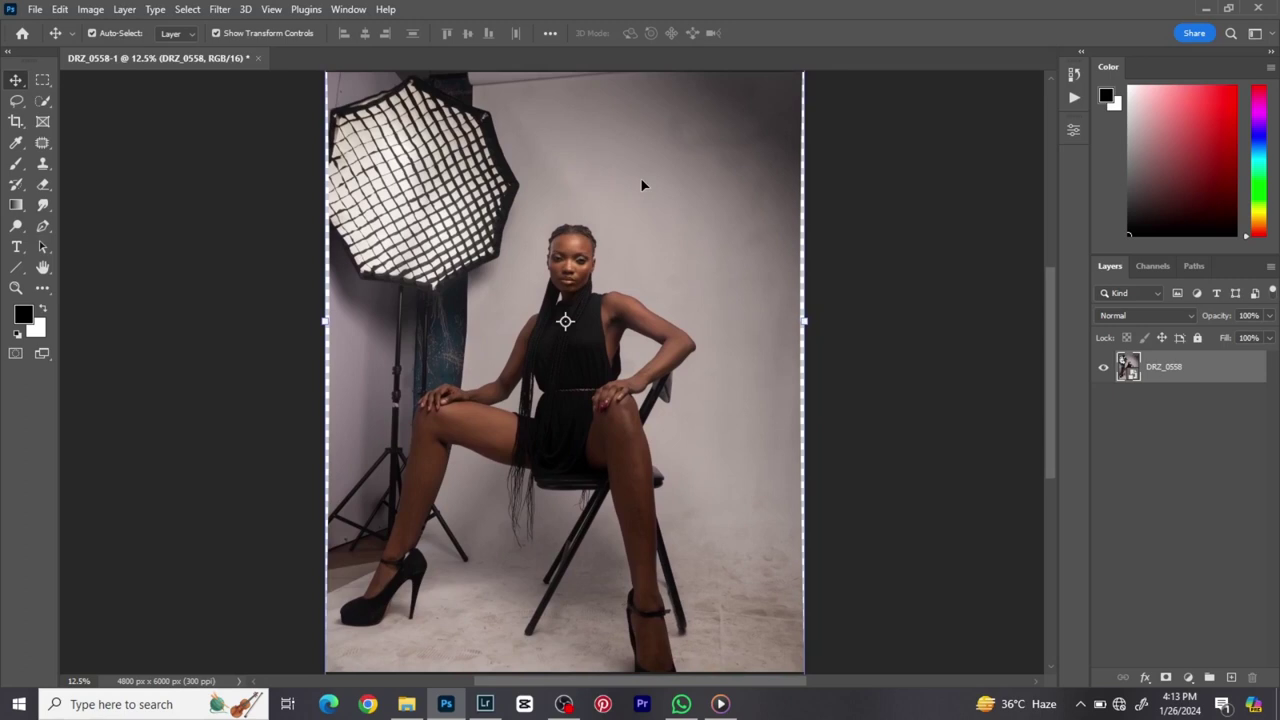
pyautogui.rightClick(1160, 378)
pyautogui.click(1013, 551)
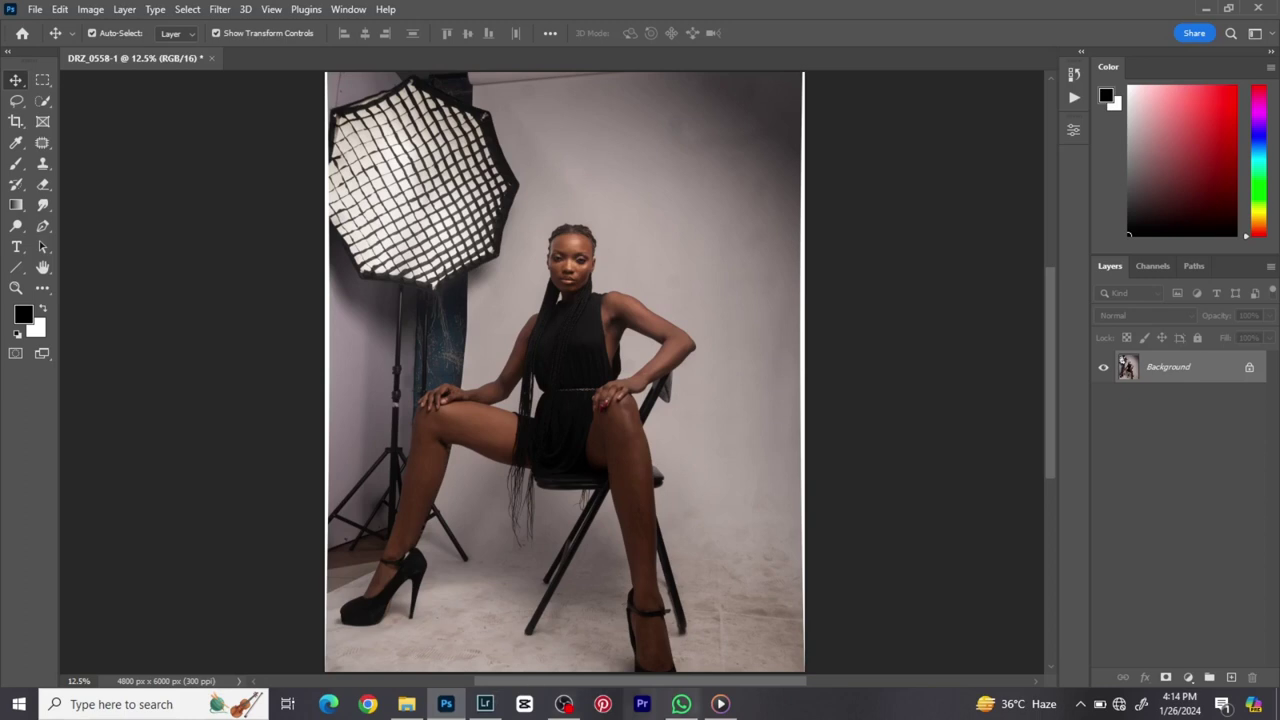
# - Duplicate the background layer
pyautogui.scroll(-1, 790, 540)
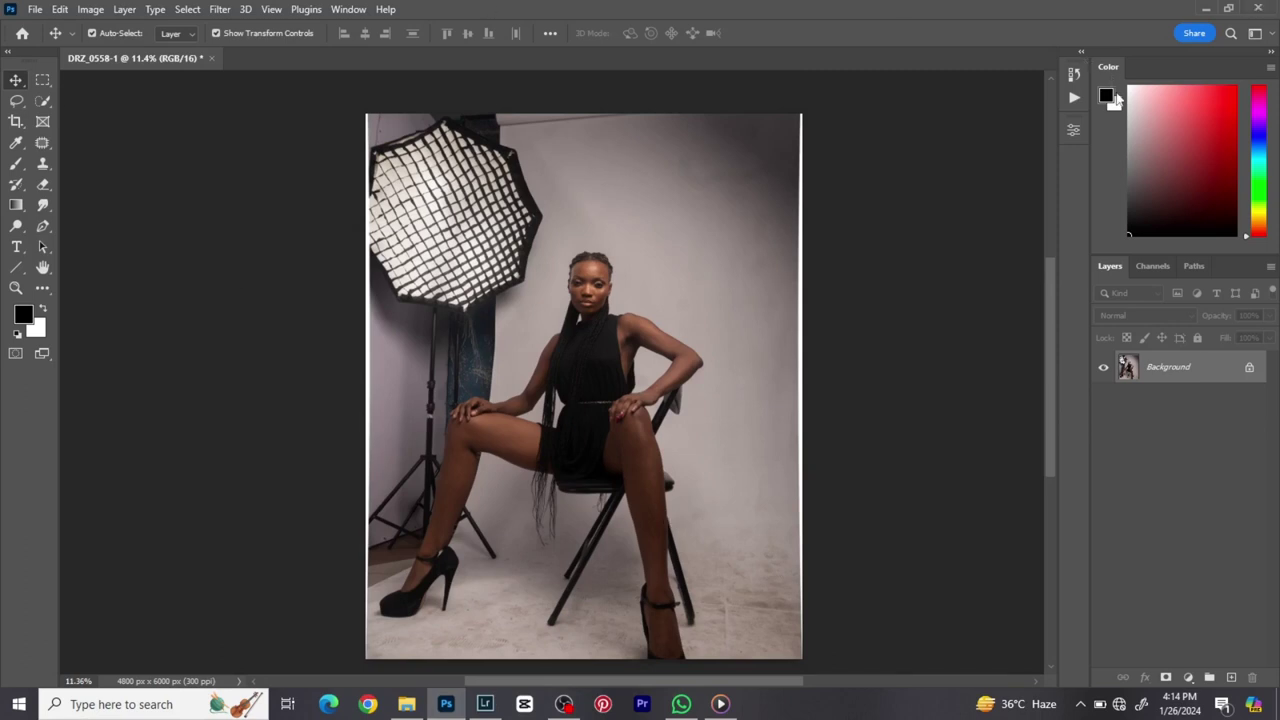
pyautogui.press('ctrl')
pyautogui.hotkey('ctrl', 'j')
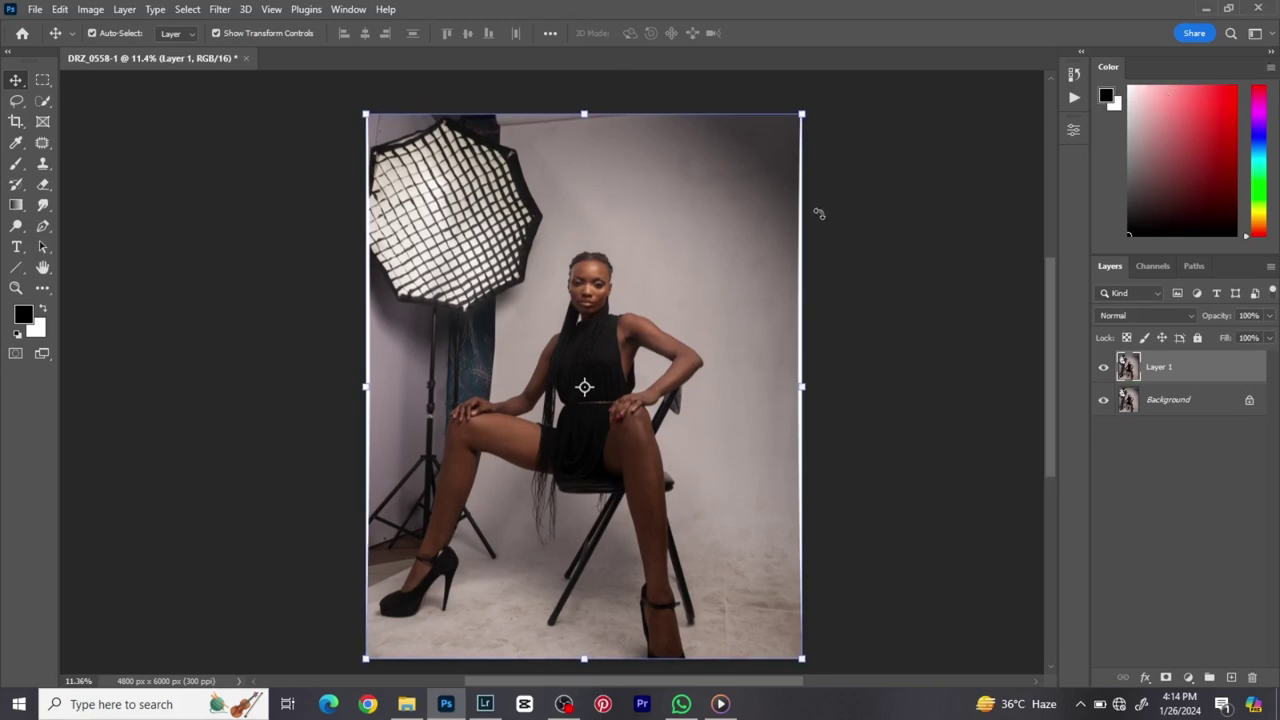
# - Select the seated woman on the duplicated layer with the automatic Subject selection
pyautogui.click(1075, 131)
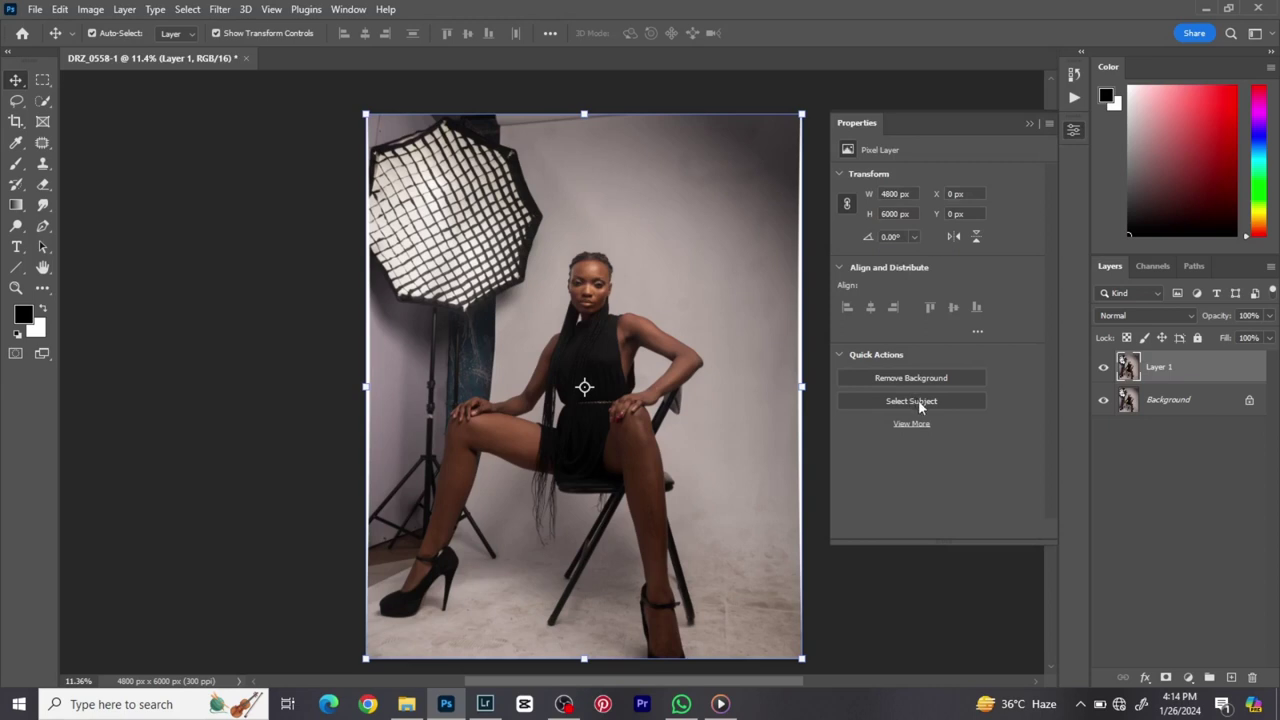
pyautogui.click(189, 12)
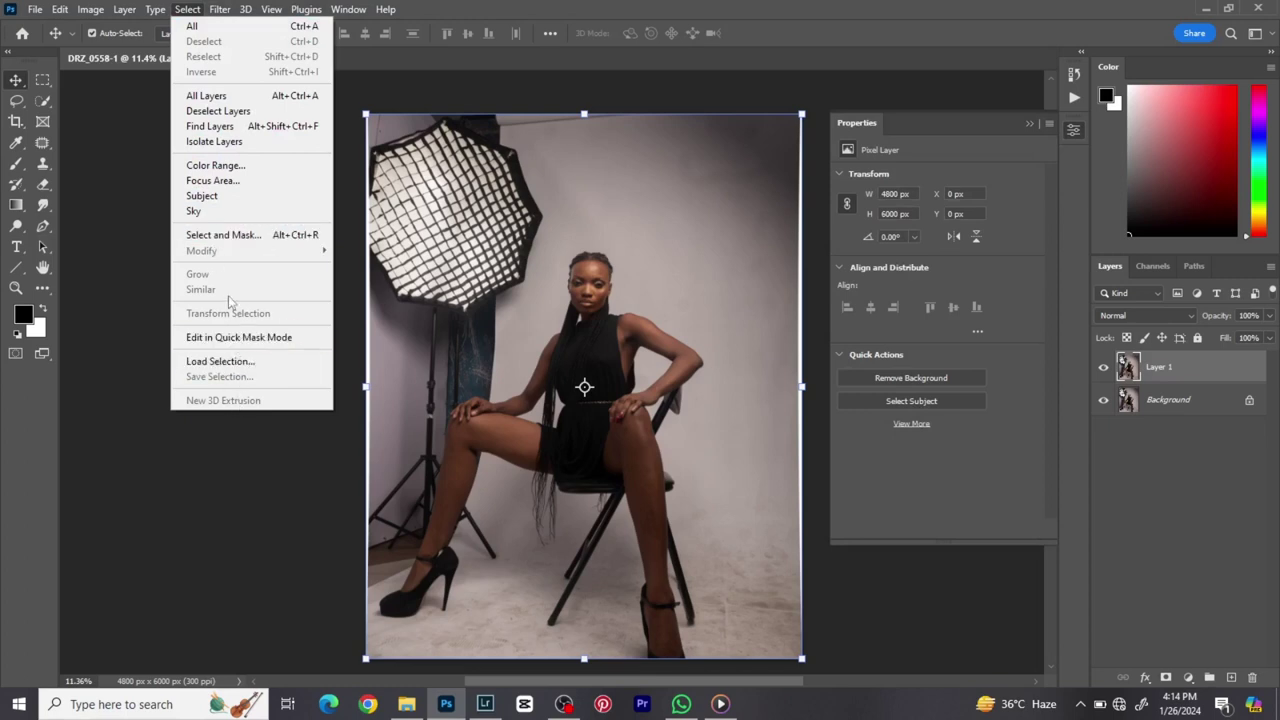
pyautogui.click(207, 197)
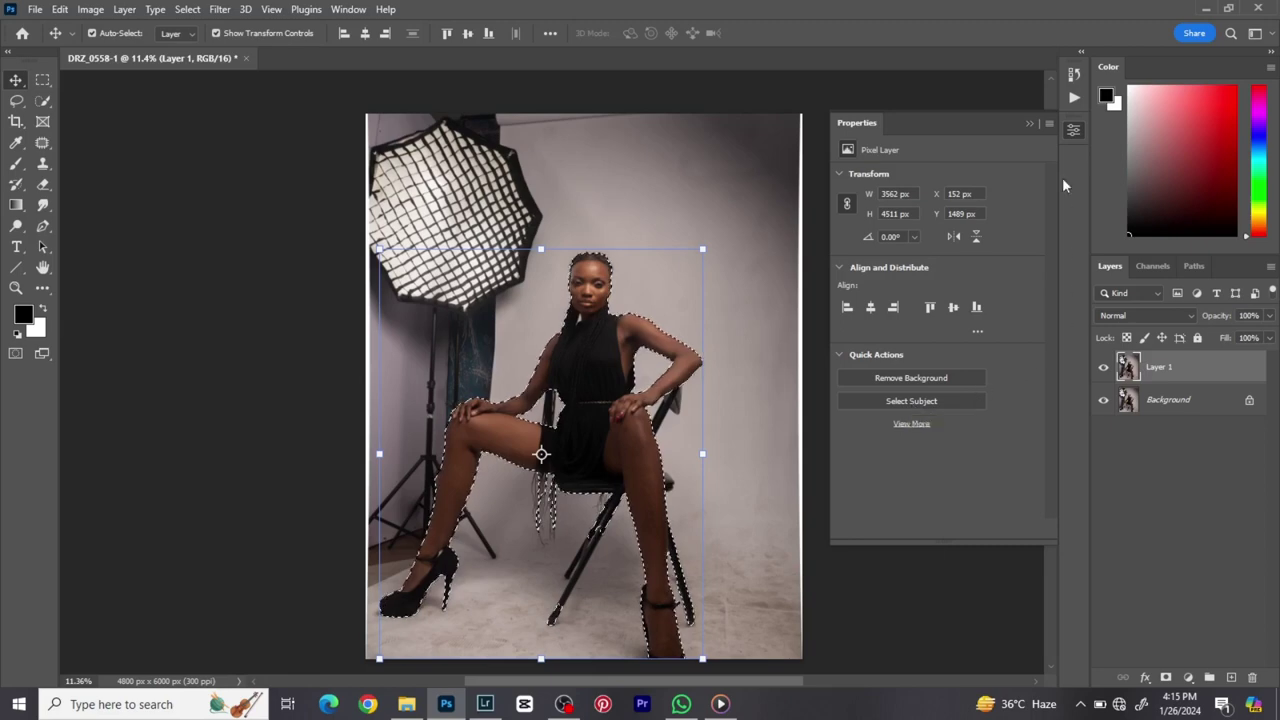
pyautogui.click(1073, 130)
# - Examine the selection outline around the arms, braids, hairline and ears for inaccurate edges
pyautogui.scroll(1, 510, 393)
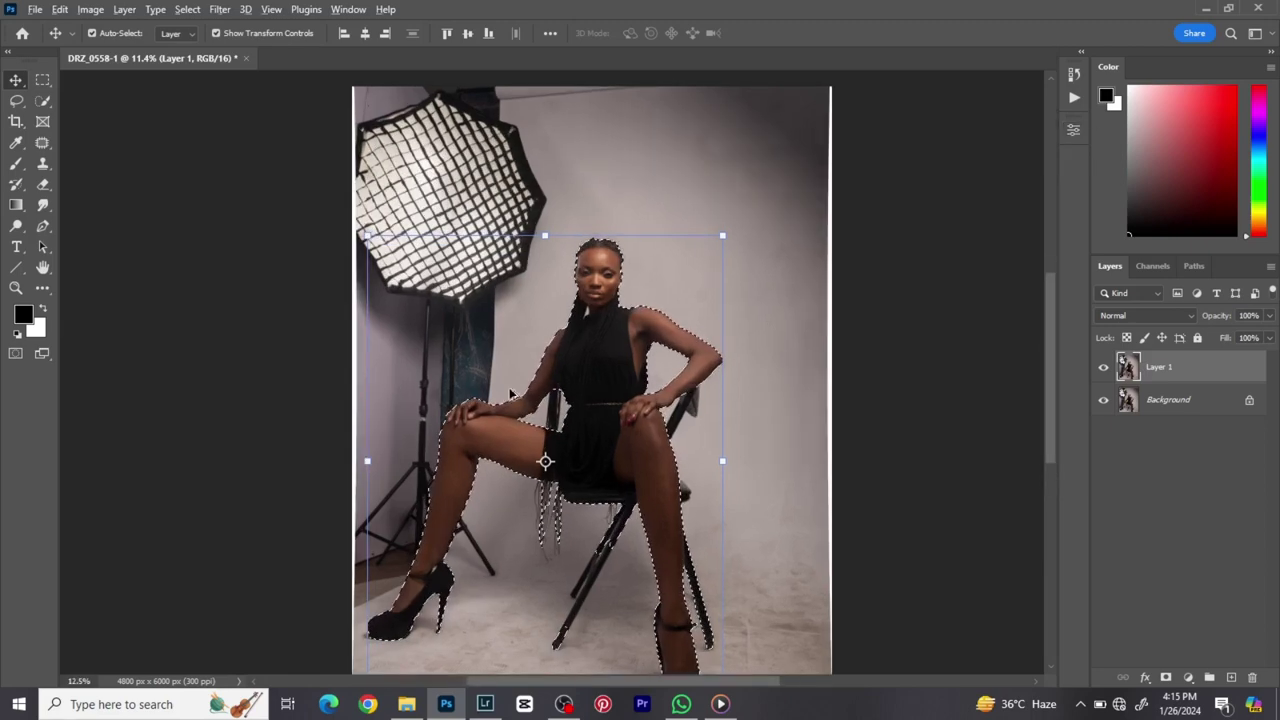
pyautogui.scroll(8, 510, 393)
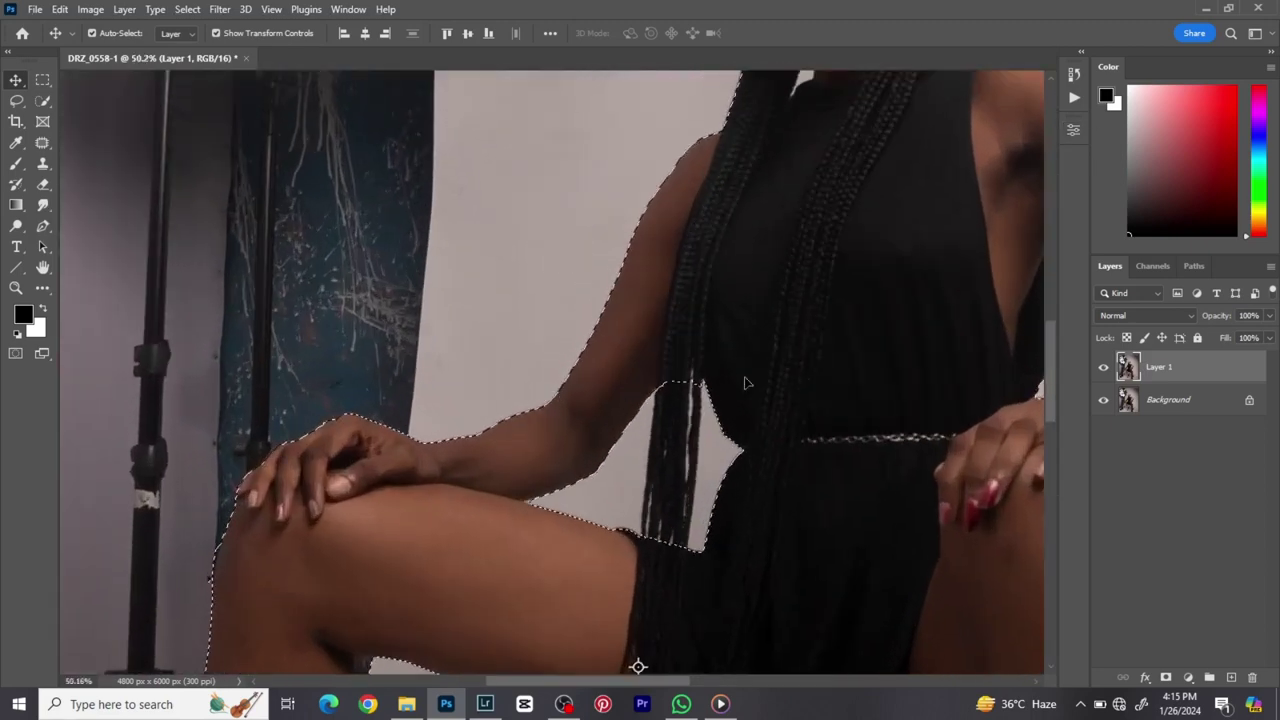
pyautogui.scroll(-5, 871, 351)
pyautogui.moveTo(923, 331); pyautogui.dragTo(670, 447)
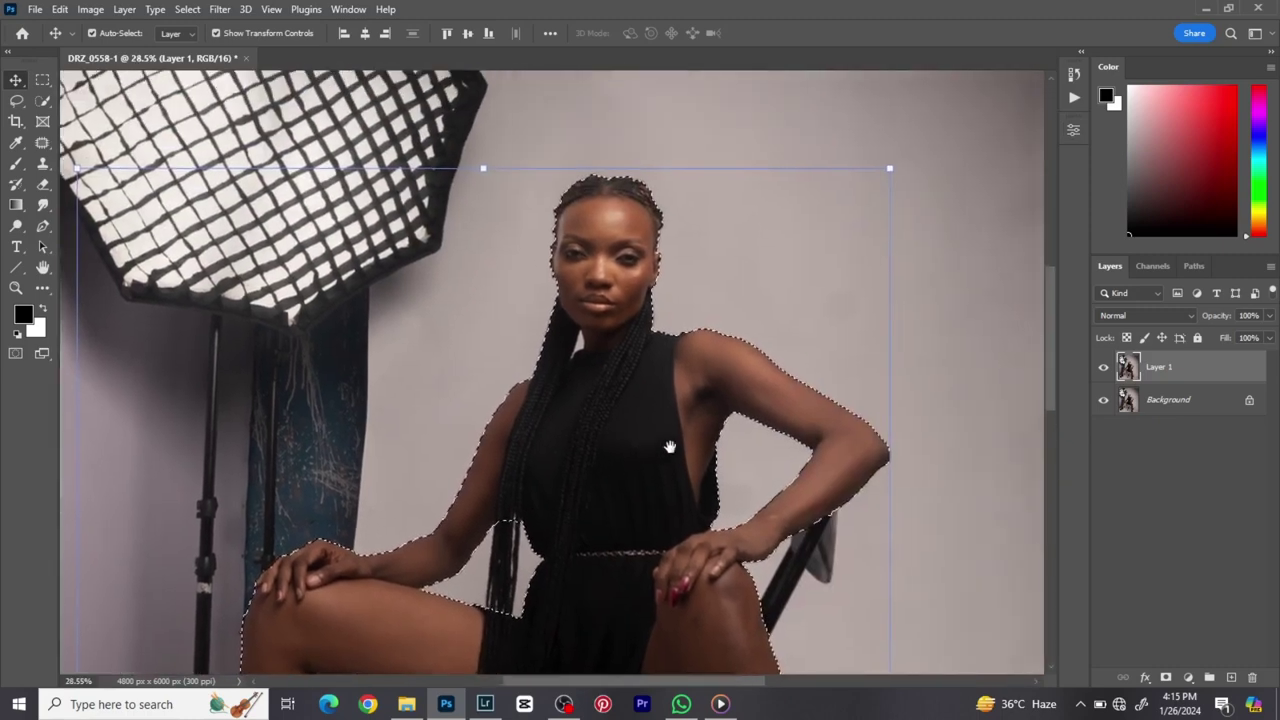
pyautogui.scroll(5, 565, 334)
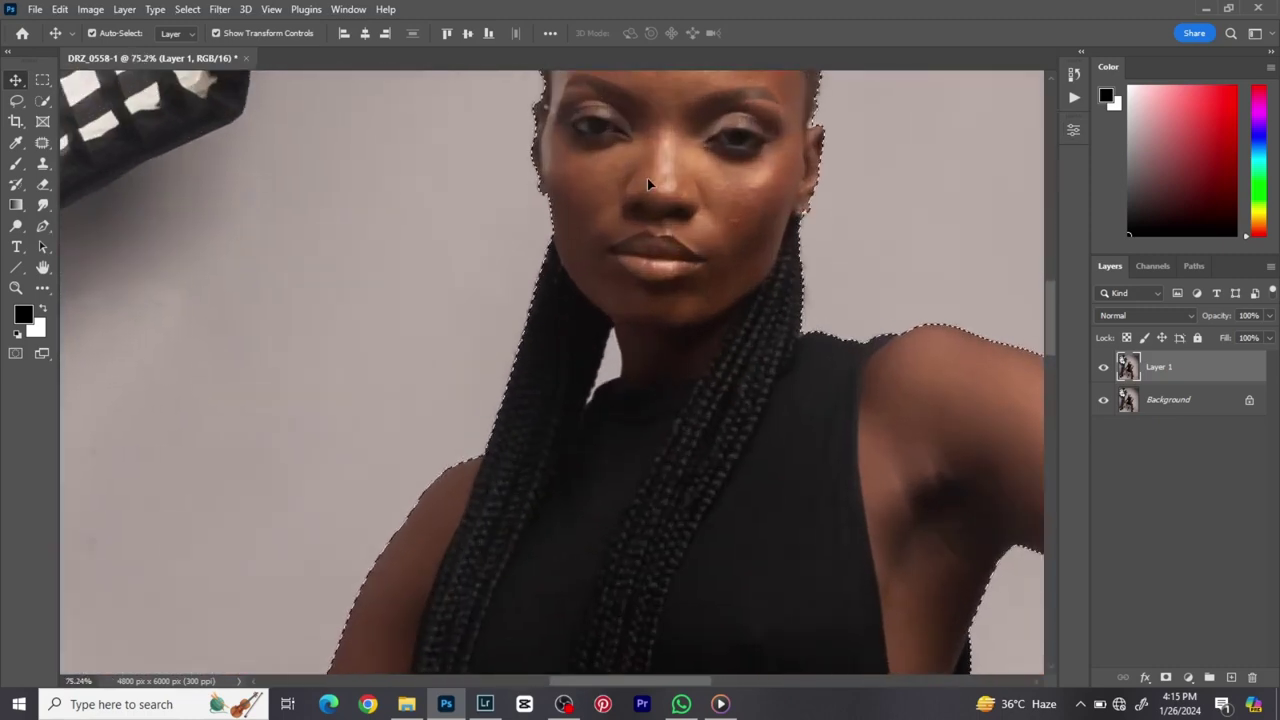
pyautogui.scroll(1, 580, 300)
pyautogui.scroll(3, 528, 423)
pyautogui.scroll(2, 492, 335)
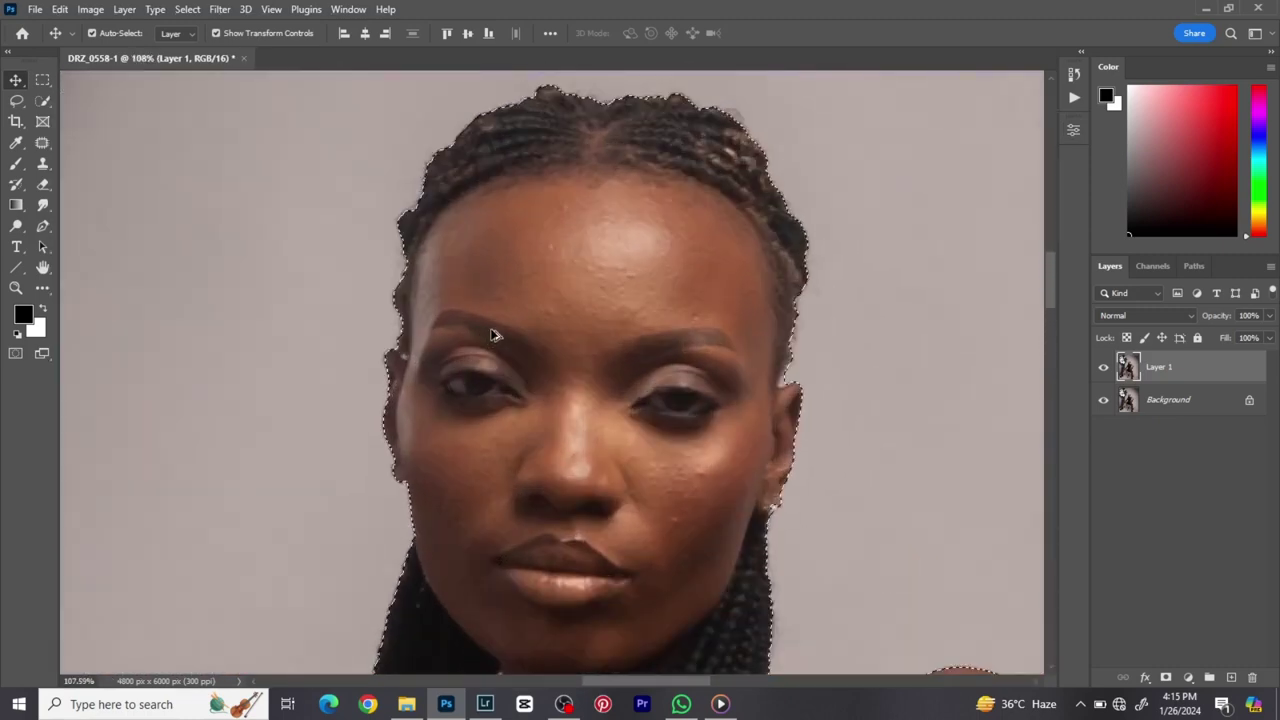
pyautogui.scroll(1, 492, 335)
pyautogui.scroll(2, 492, 335)
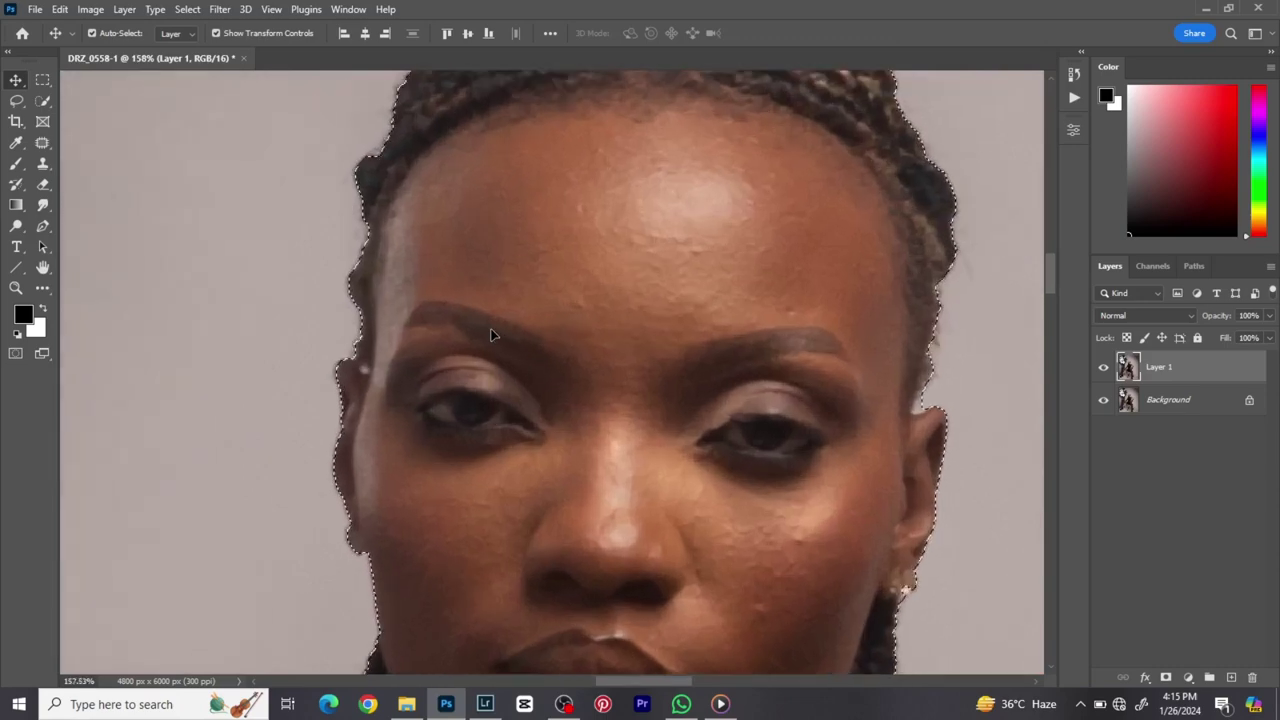
pyautogui.scroll(1, 492, 335)
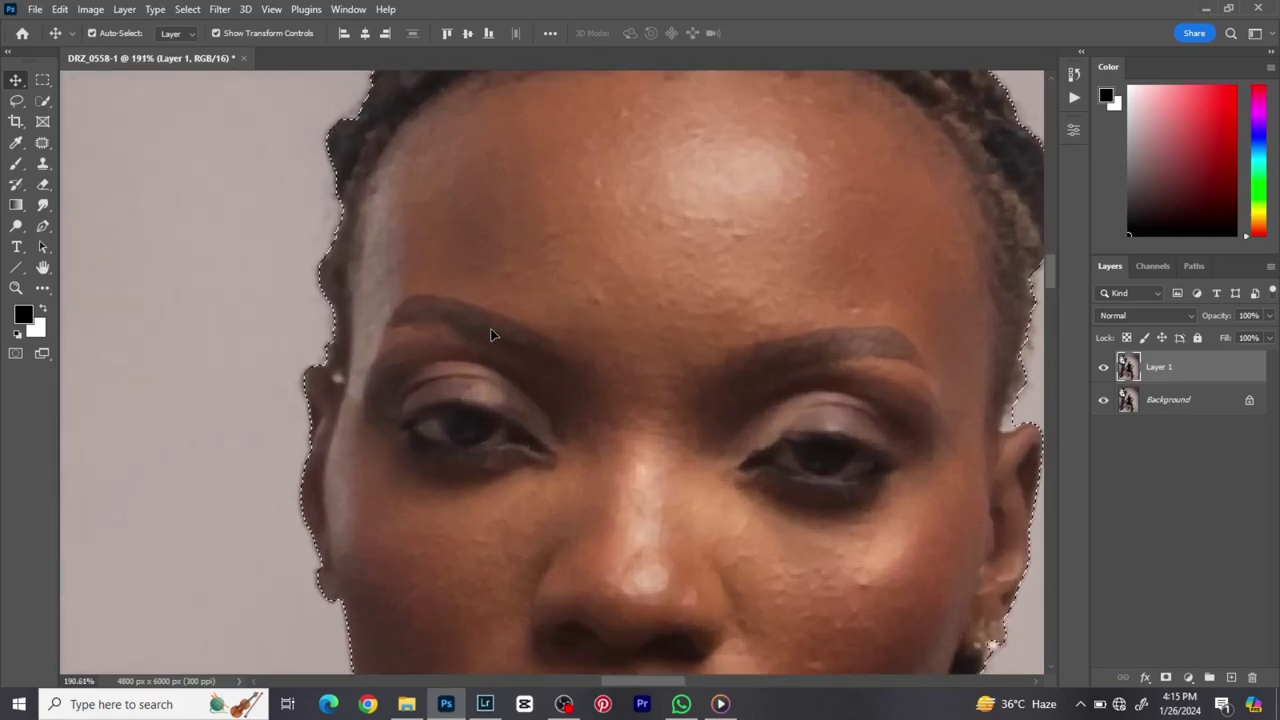
pyautogui.scroll(-2, 491, 334)
pyautogui.scroll(4, 389, 395)
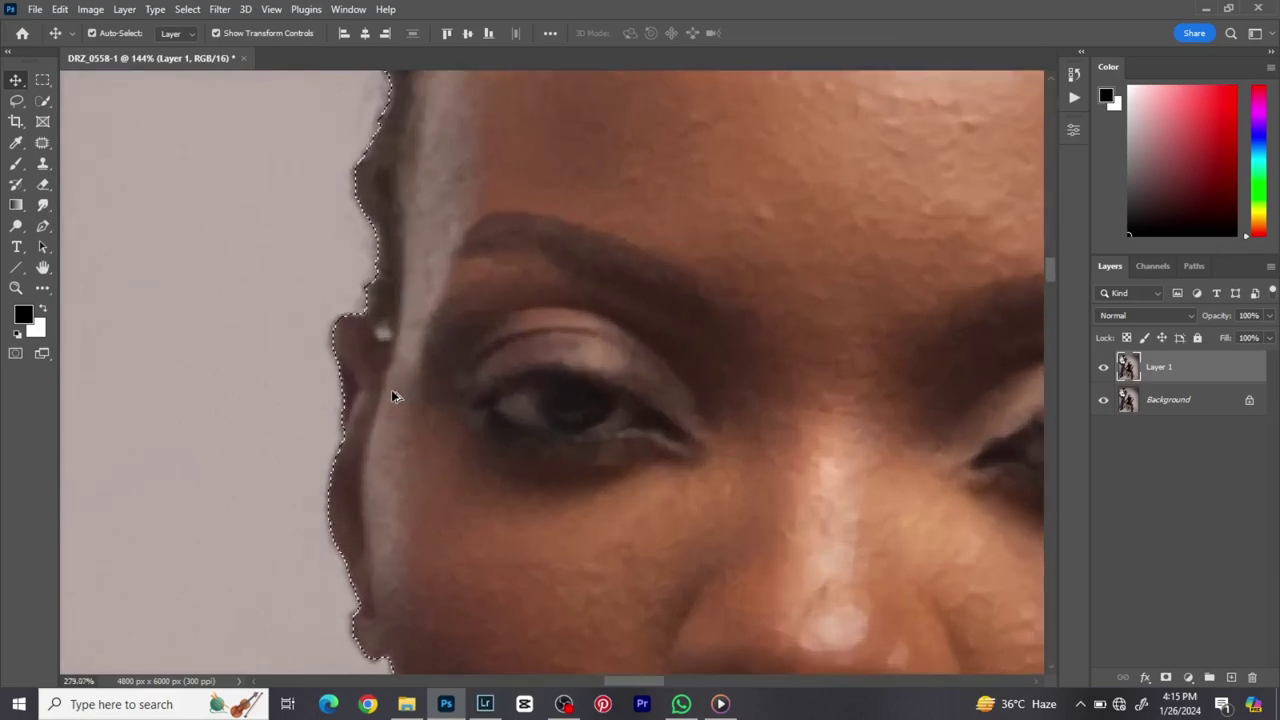
pyautogui.scroll(-2, 391, 395)
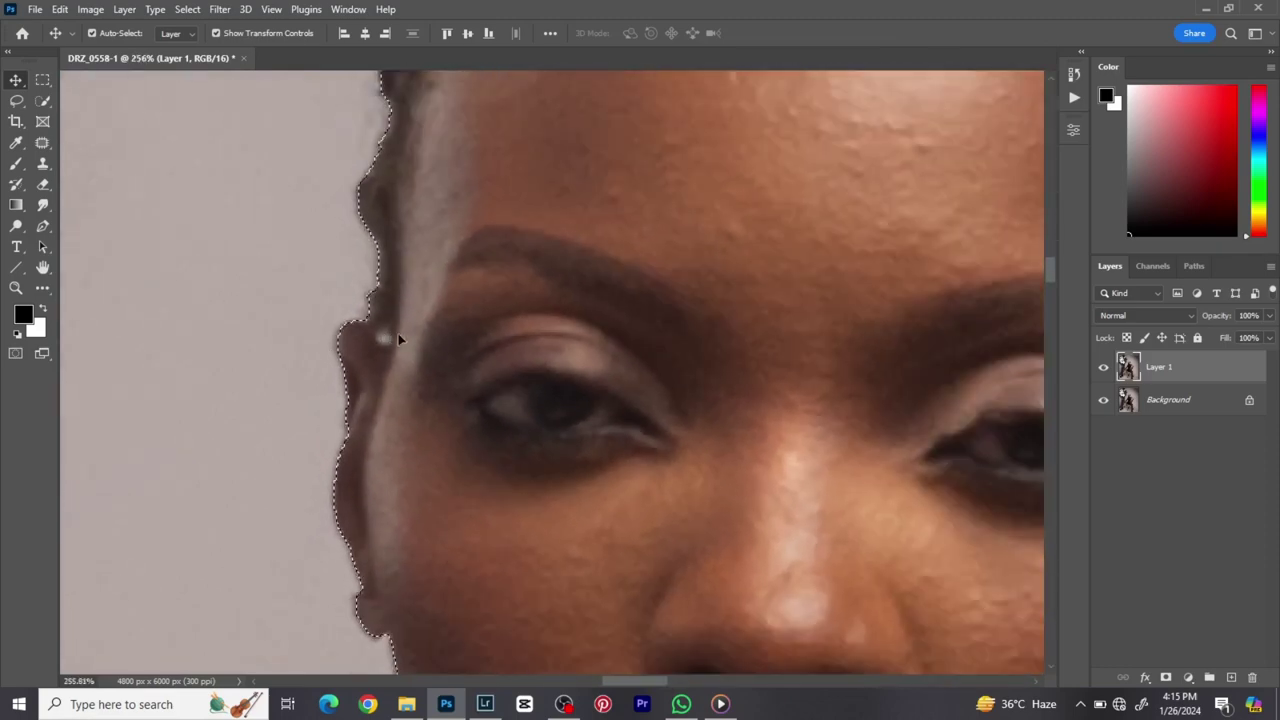
pyautogui.scroll(-2, 700, 371)
pyautogui.scroll(2, 697, 443)
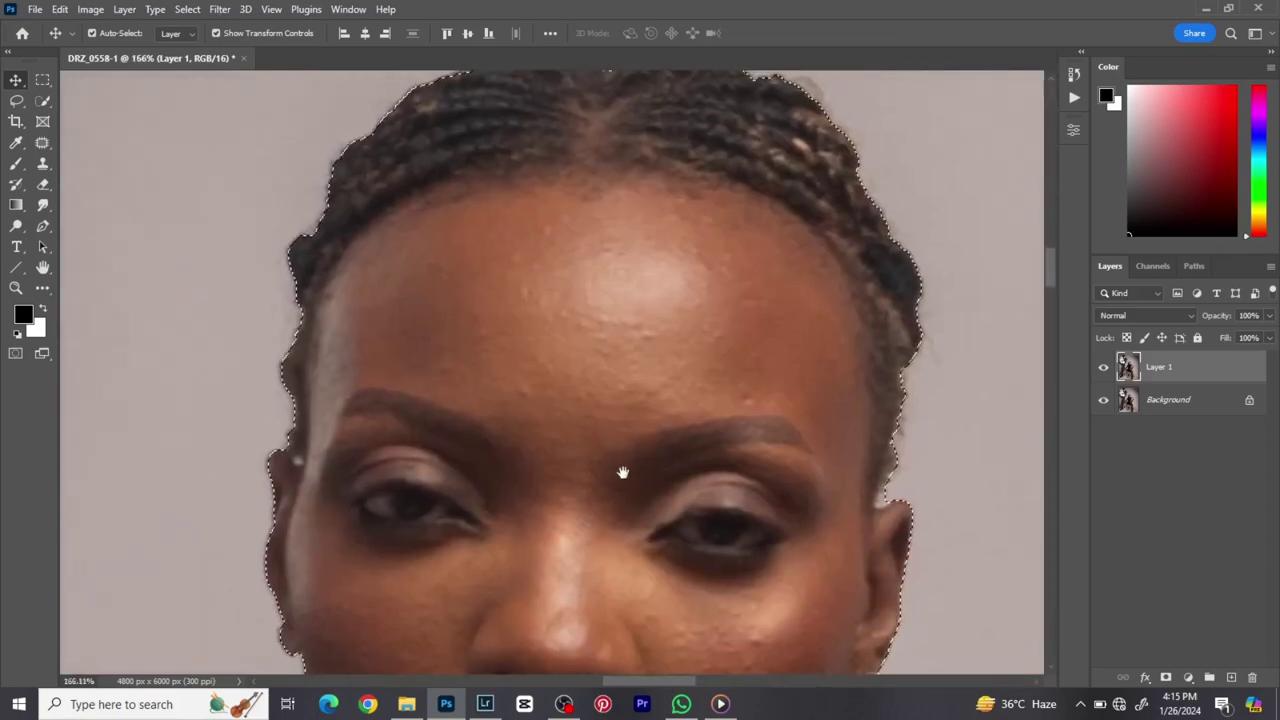
pyautogui.scroll(-1, 605, 495)
pyautogui.scroll(-1, 590, 450)
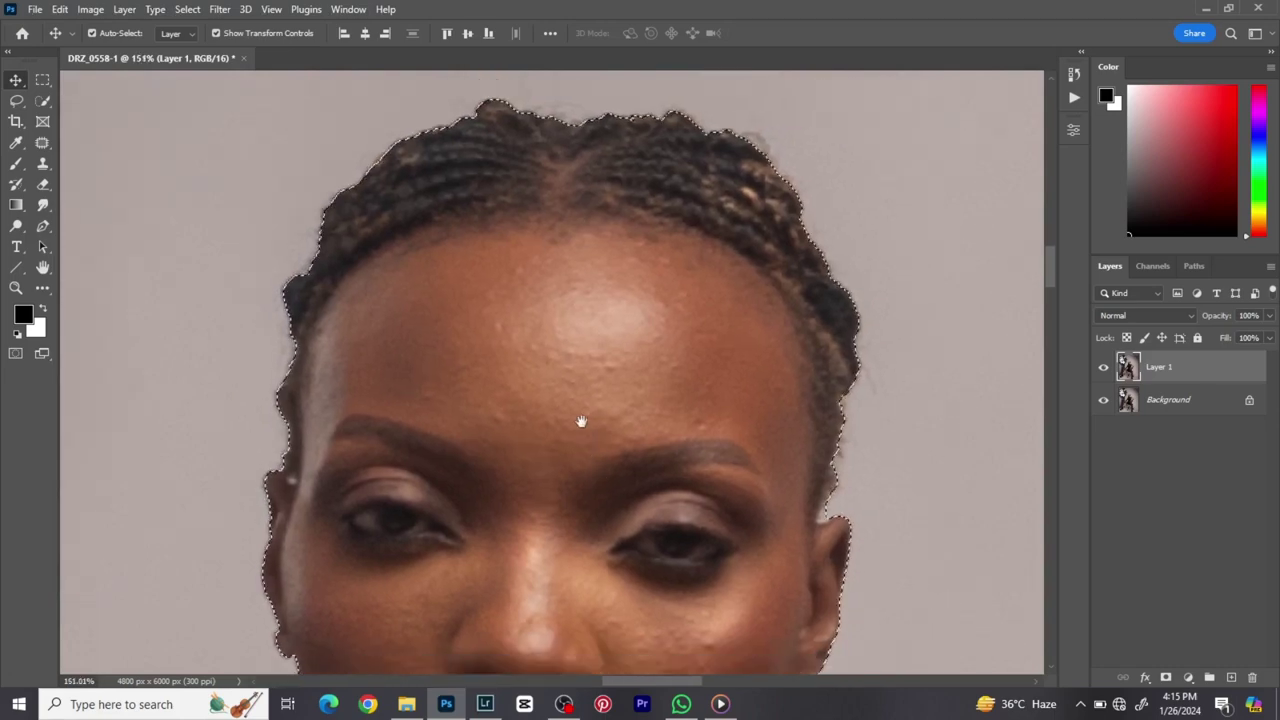
pyautogui.moveTo(581, 421); pyautogui.dragTo(577, 400)
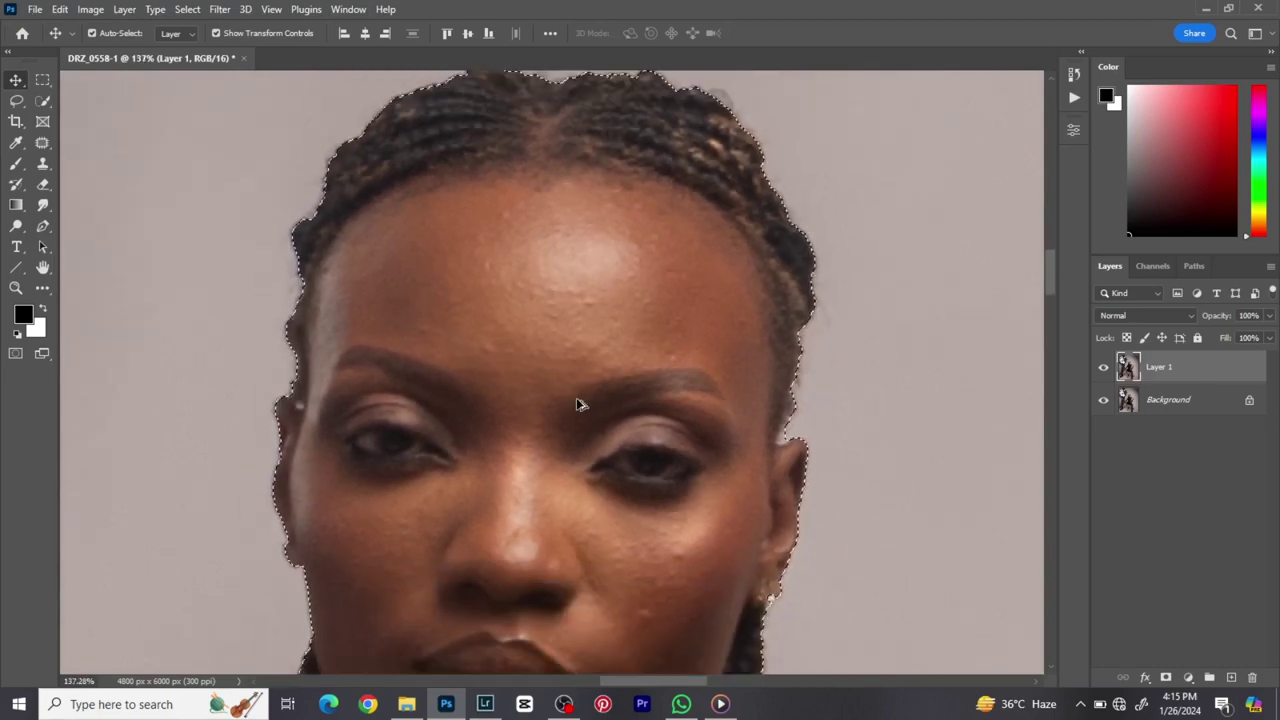
pyautogui.moveTo(583, 406); pyautogui.dragTo(638, 351)
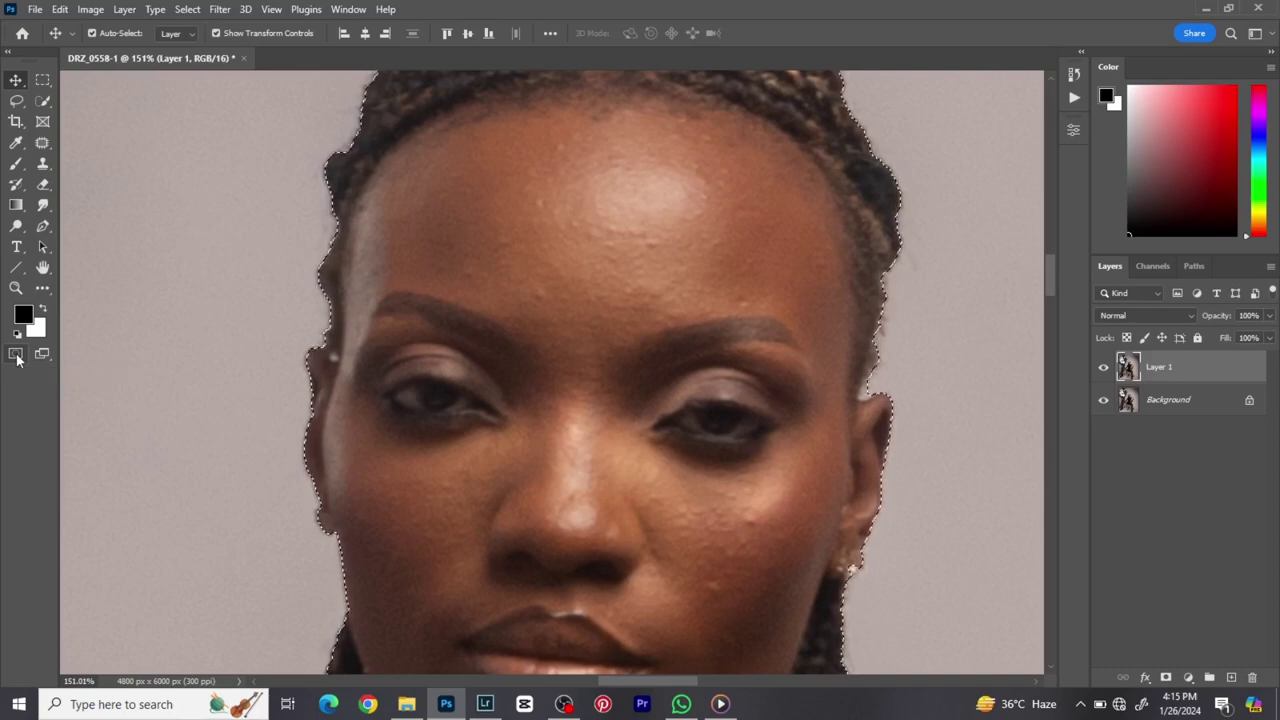
# - Check the subject selection beside the ear in Quick Mask mode with the Brush tool, and return to the normal selection view
pyautogui.click(16, 355)
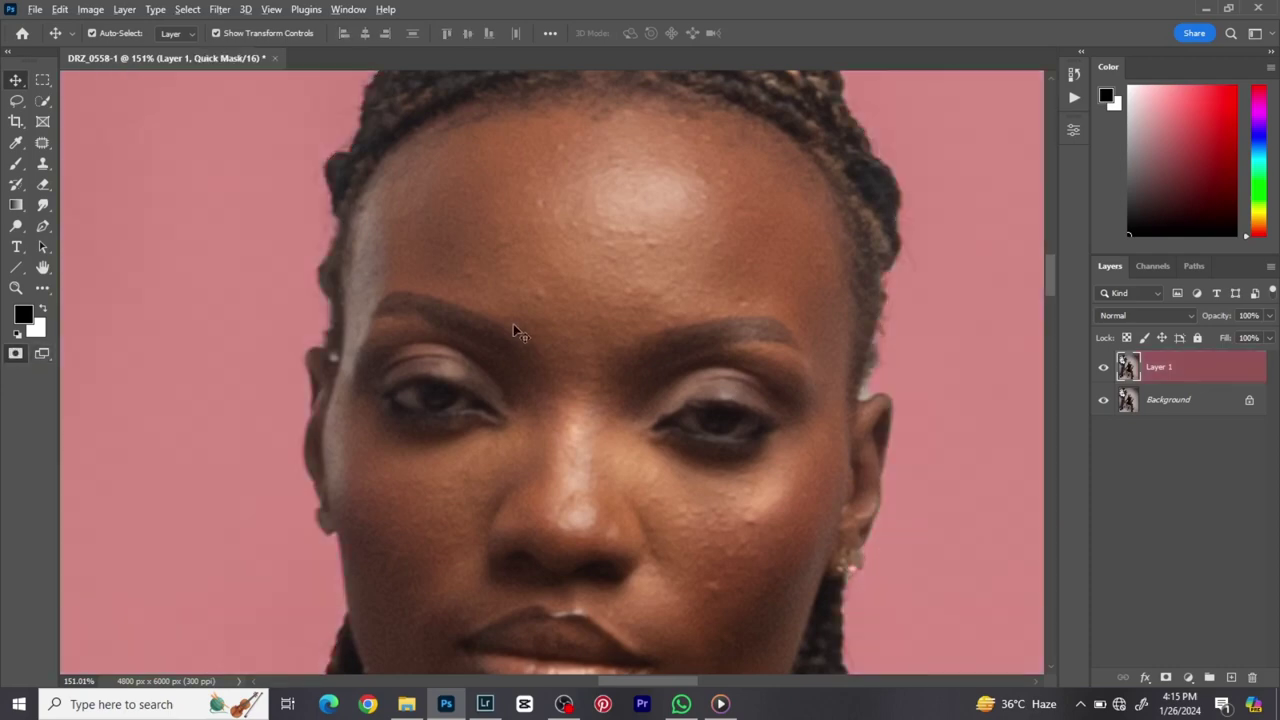
pyautogui.scroll(-4, 513, 324)
pyautogui.scroll(3, 536, 321)
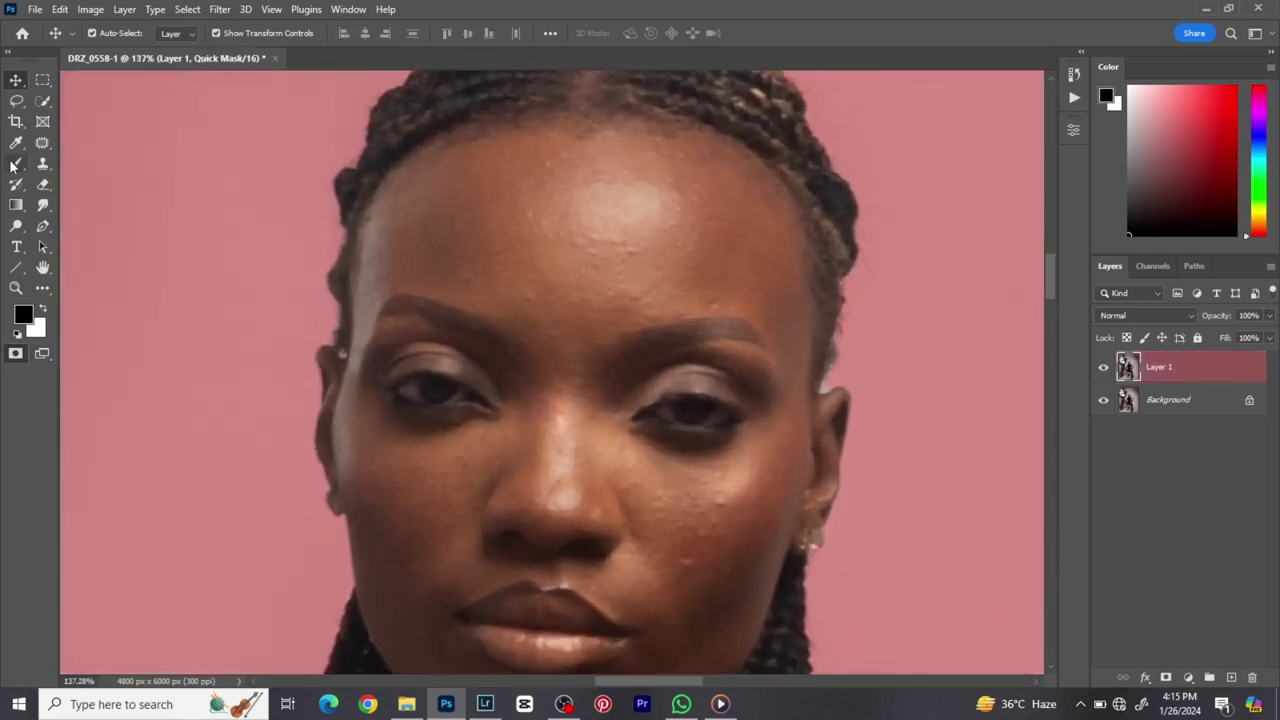
pyautogui.click(15, 165)
pyautogui.scroll(5, 349, 350)
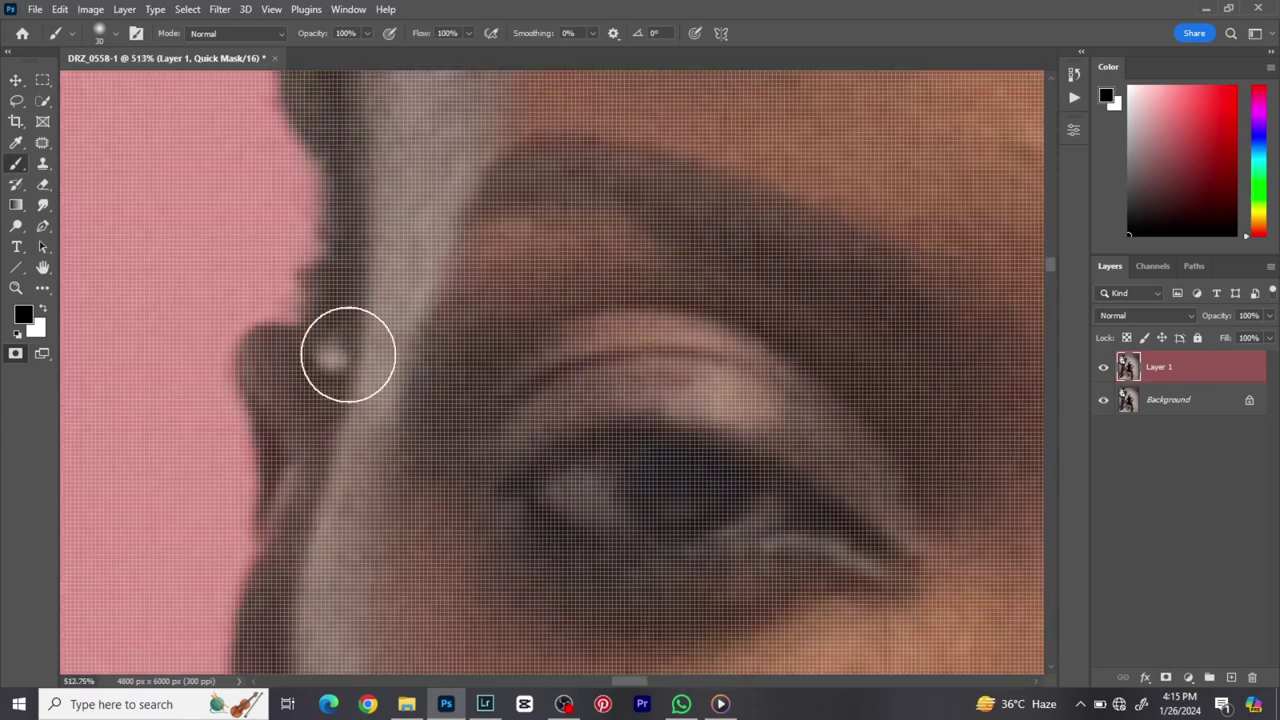
pyautogui.scroll(1, 346, 360)
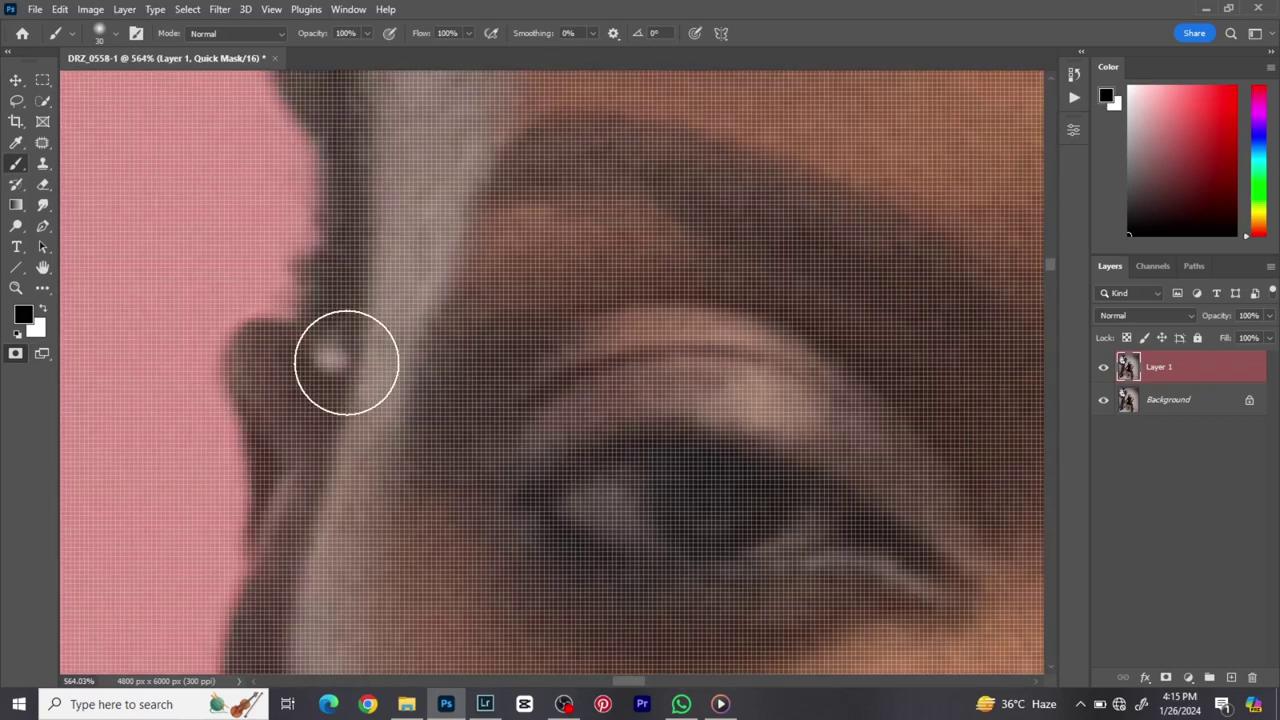
pyautogui.click(16, 354)
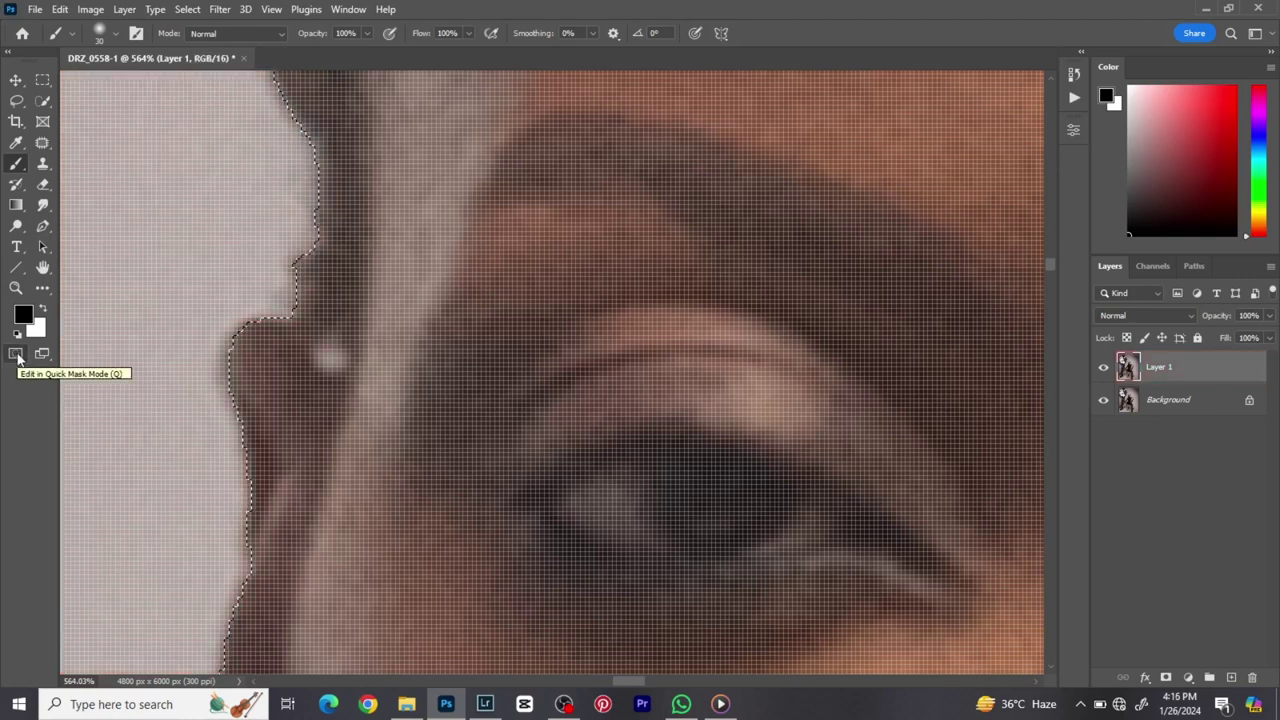
# - Paint the small background gap beside the ear out of the selection in Quick Mask mode, using a 2 px black brush
pyautogui.click(16, 354)
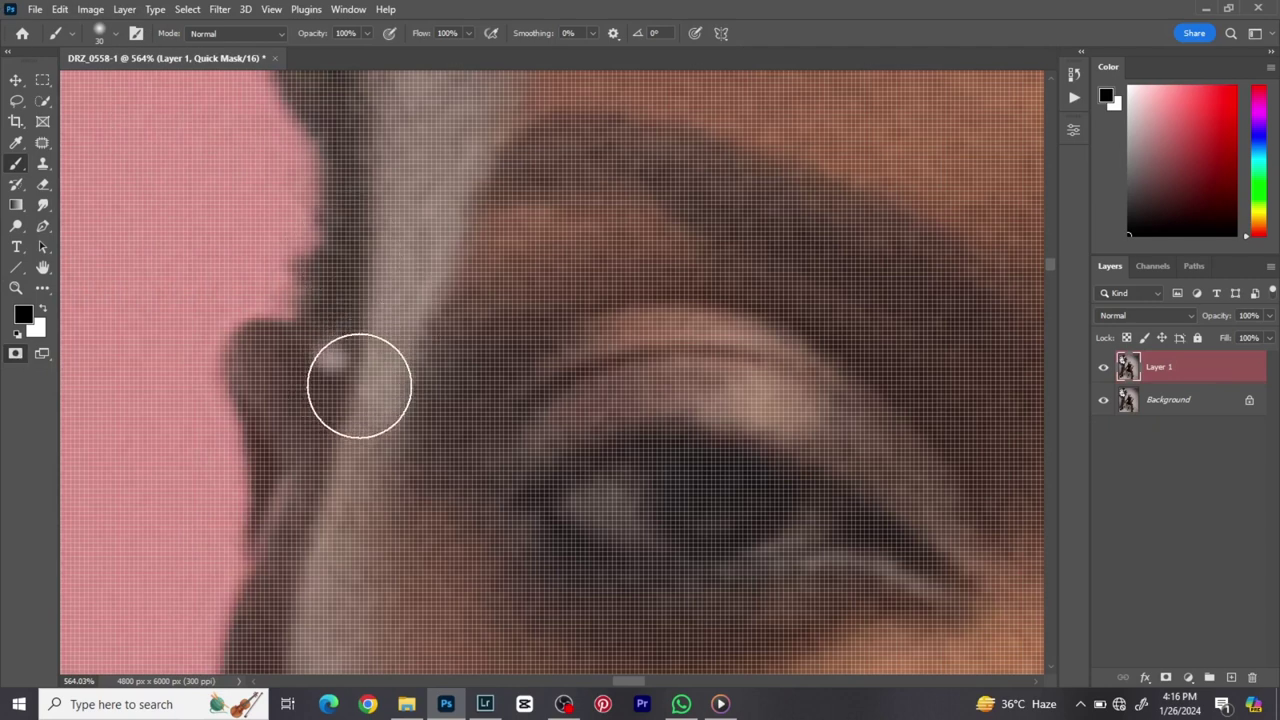
pyautogui.press('[')
pyautogui.press('[')
pyautogui.press('[')
pyautogui.press('[')
pyautogui.press('[')
pyautogui.press('[')
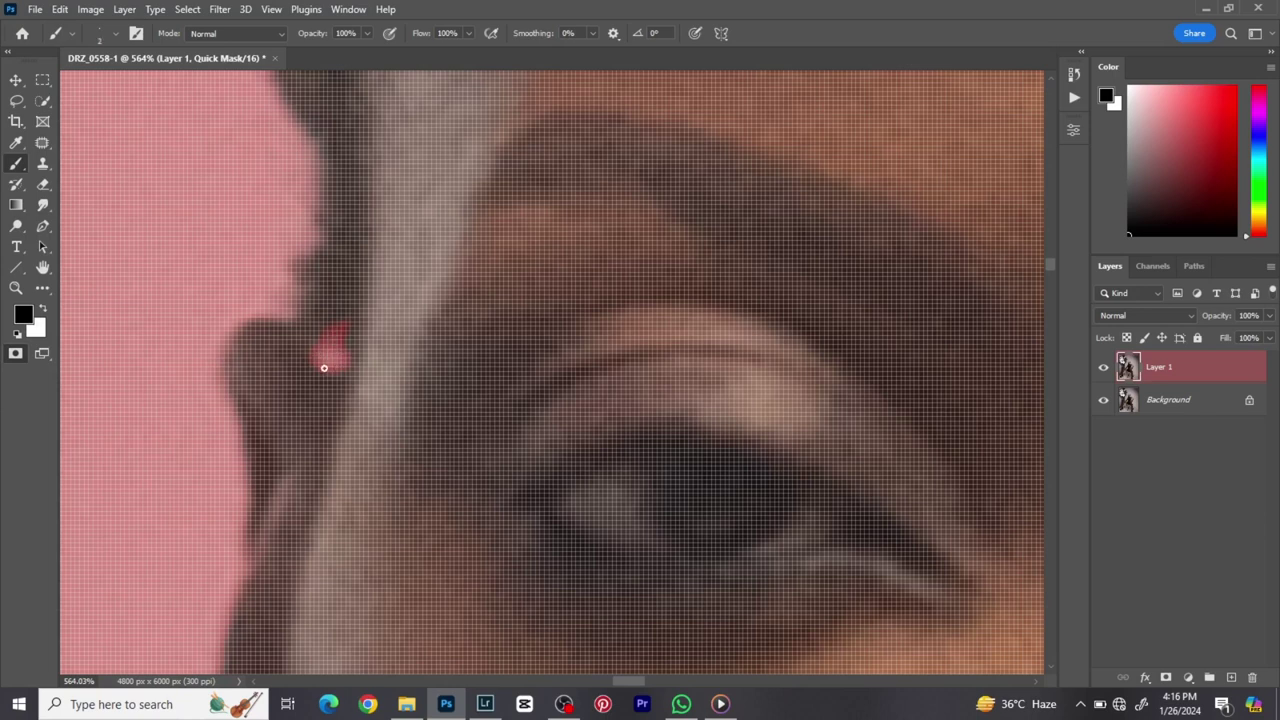
pyautogui.click(15, 354)
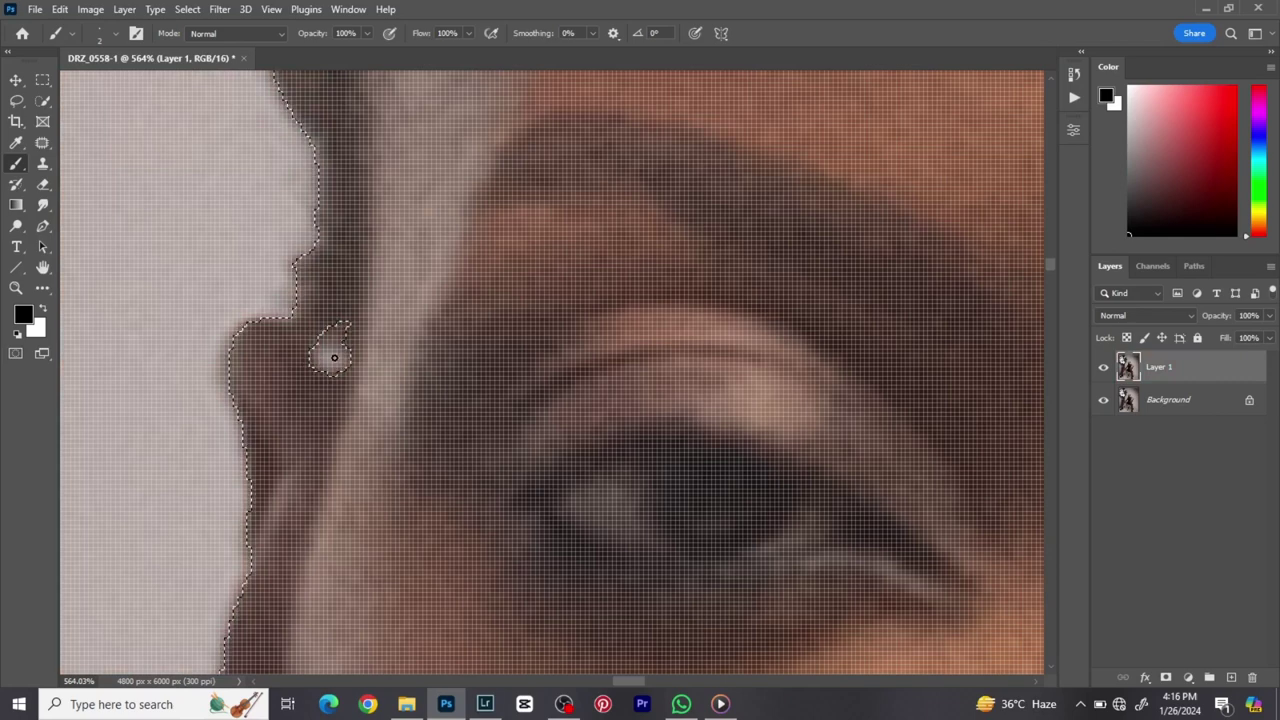
# - Examine the selection outline along the cheek, the hairline and the other side of the face
pyautogui.scroll(-1, 394, 360)
pyautogui.scroll(-1, 394, 360)
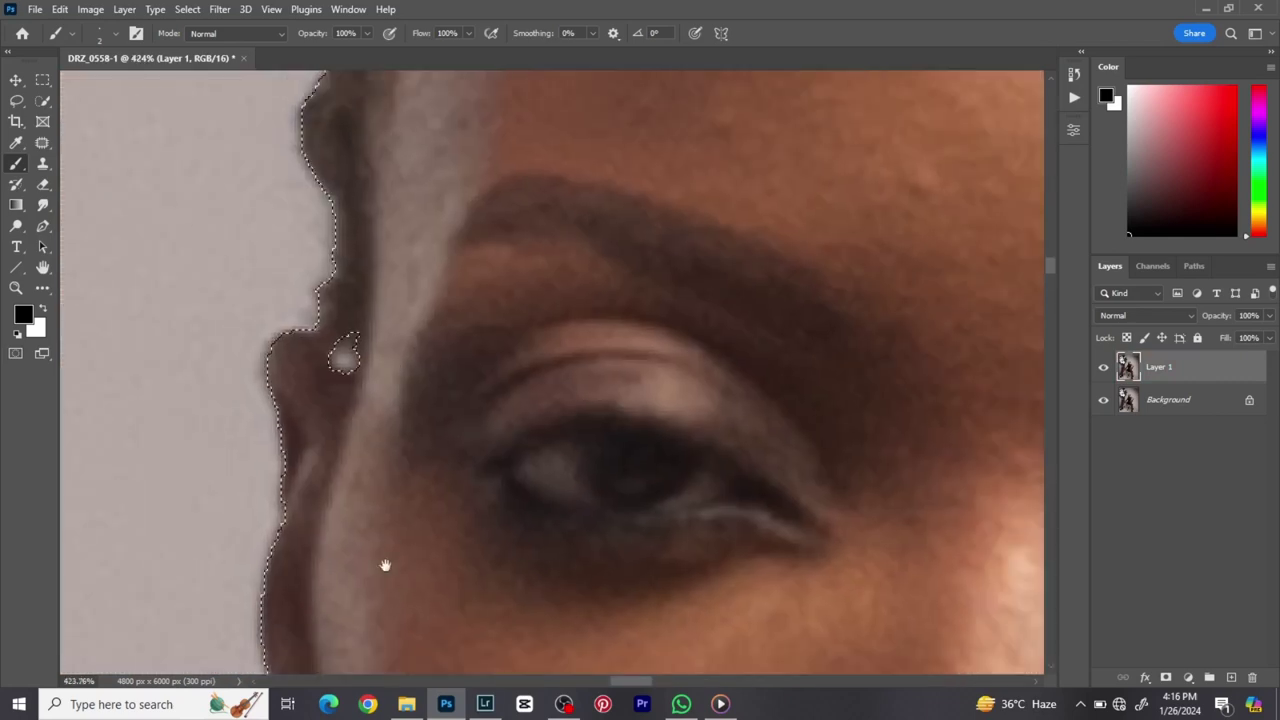
pyautogui.moveTo(386, 563); pyautogui.dragTo(381, 297)
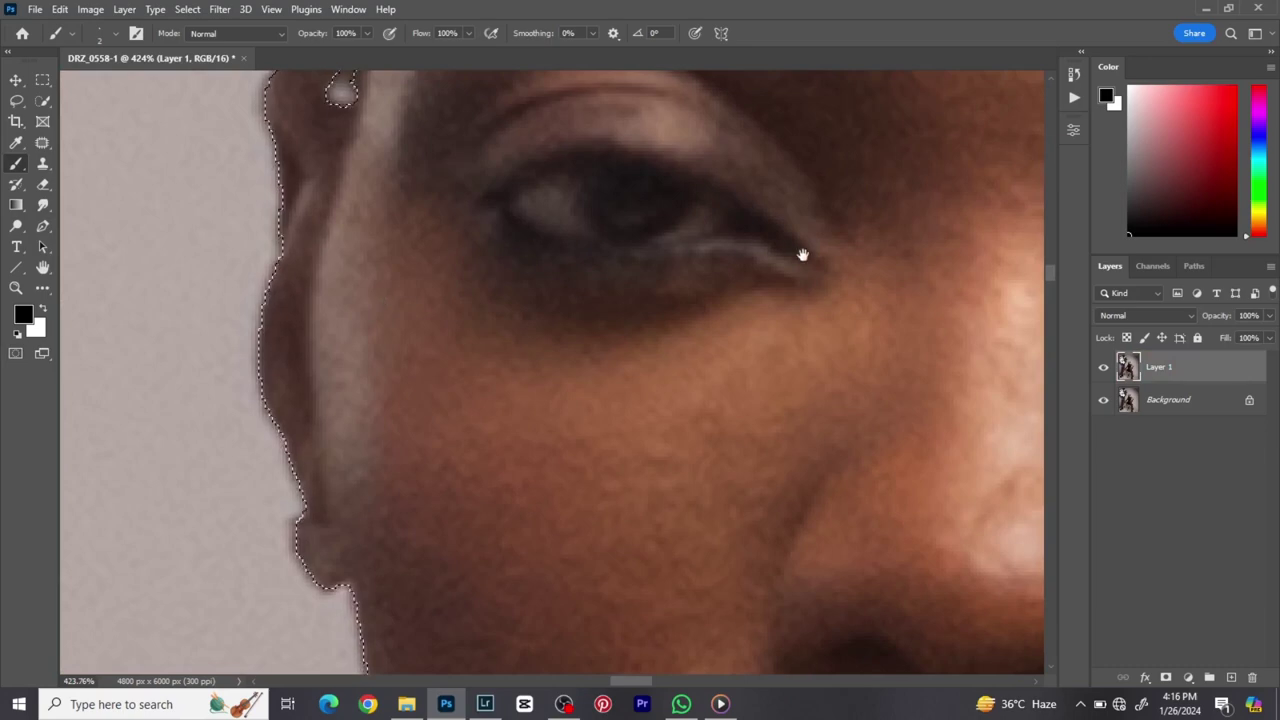
pyautogui.scroll(-2, 251, 340)
pyautogui.moveTo(803, 257)
pyautogui.mouseDown()
pyautogui.moveTo(251, 340)
pyautogui.moveTo(174, 303)
pyautogui.mouseUp()
pyautogui.scroll(-3, 399, 271)
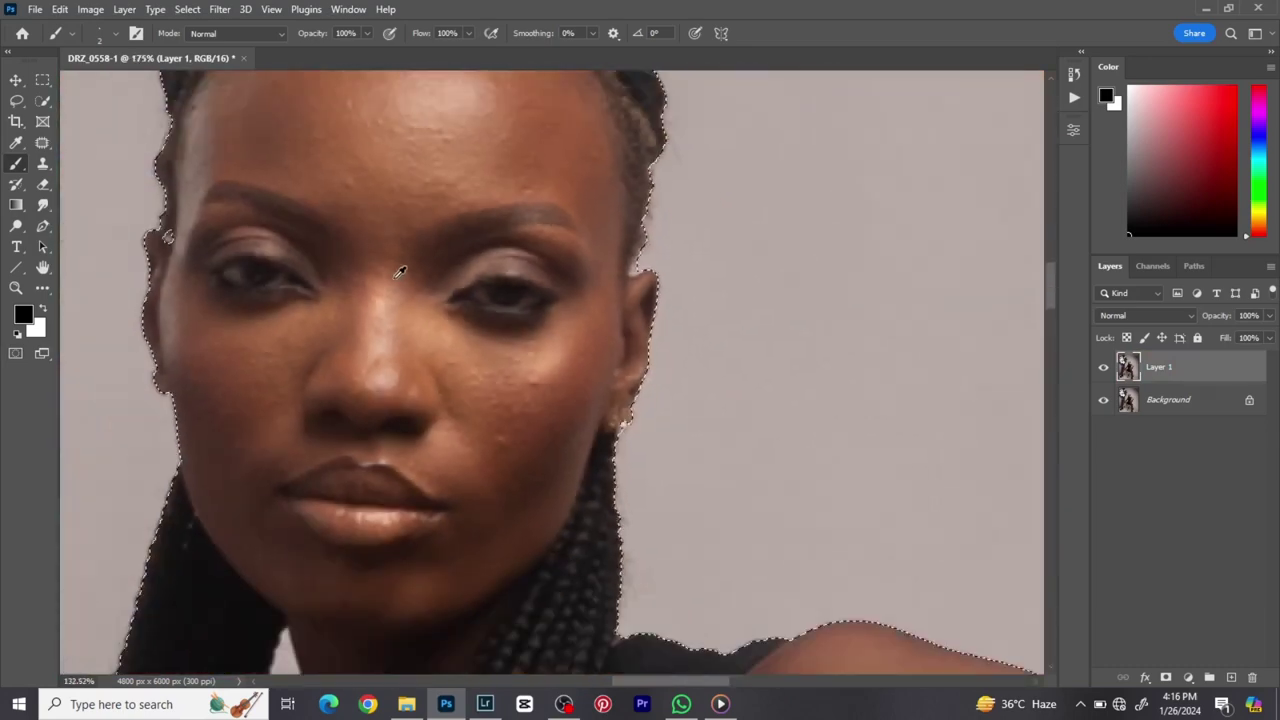
pyautogui.moveTo(457, 131); pyautogui.dragTo(504, 327)
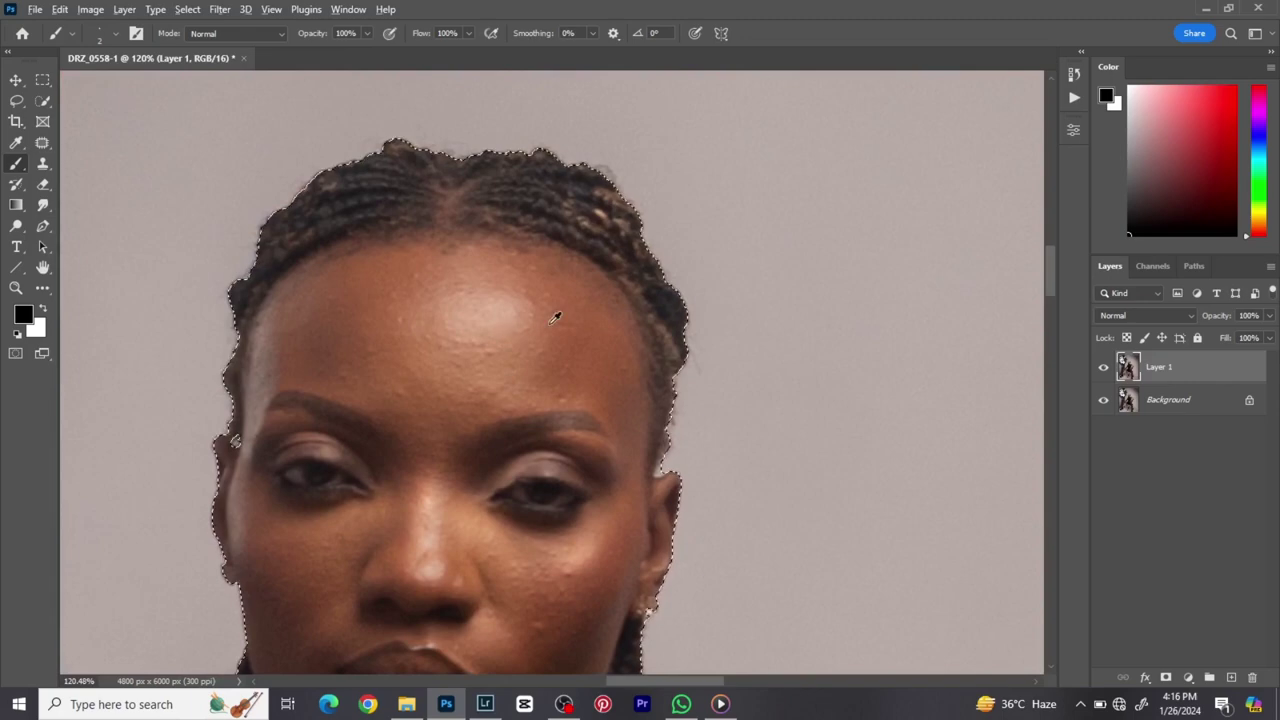
pyautogui.scroll(2, 557, 314)
pyautogui.scroll(-3, 720, 420)
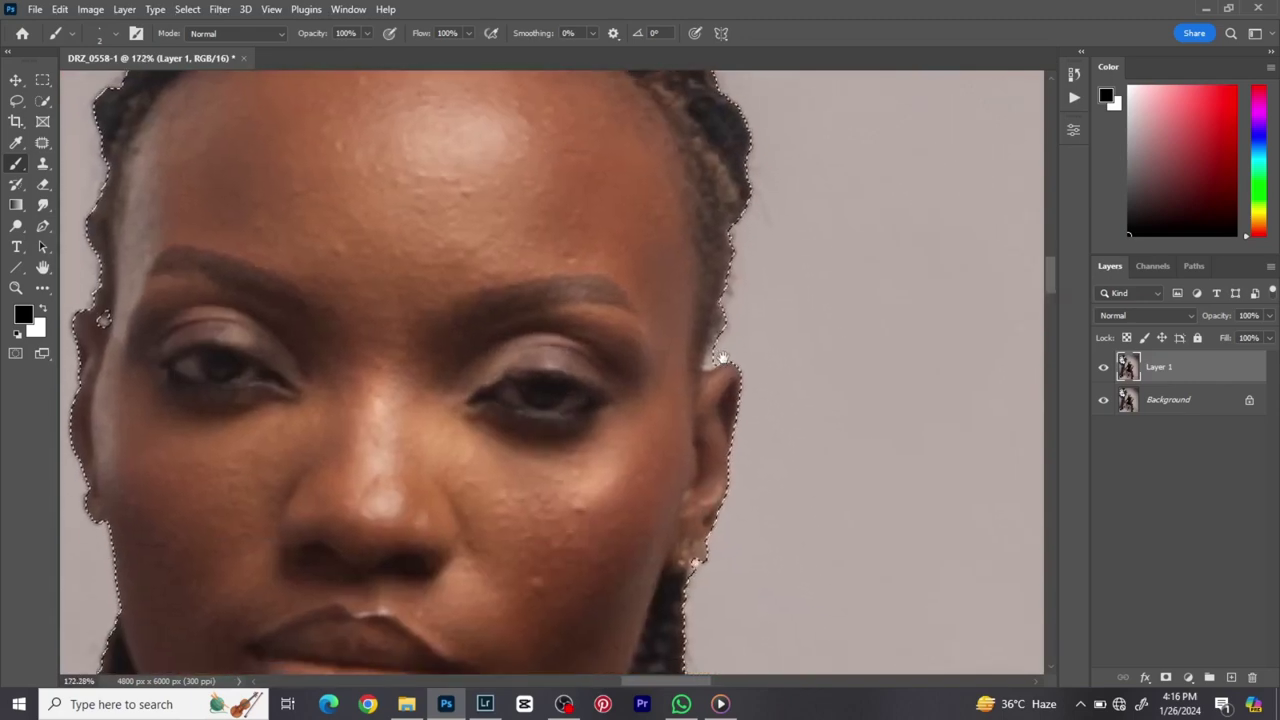
# - Mask out the background gap between the hair and the top of the other ear in Quick Mask mode, using a small black brush
pyautogui.scroll(3, 737, 360)
pyautogui.scroll(1, 737, 362)
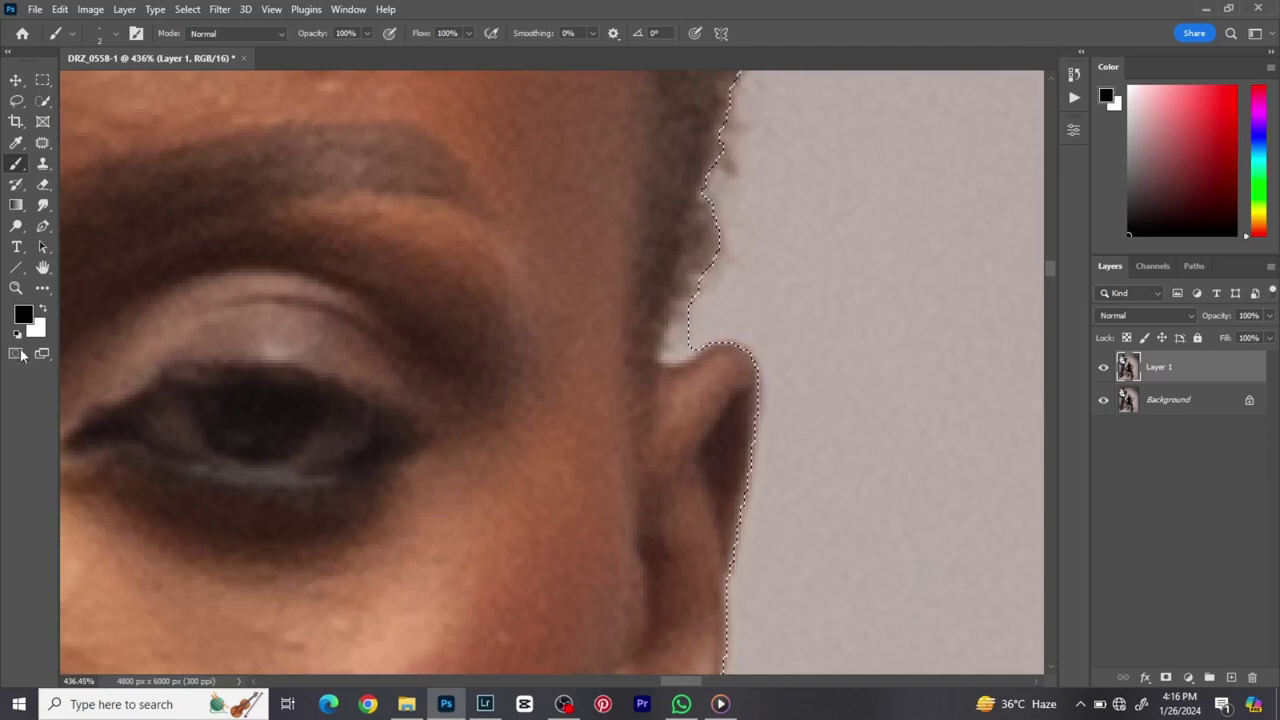
pyautogui.press('q')
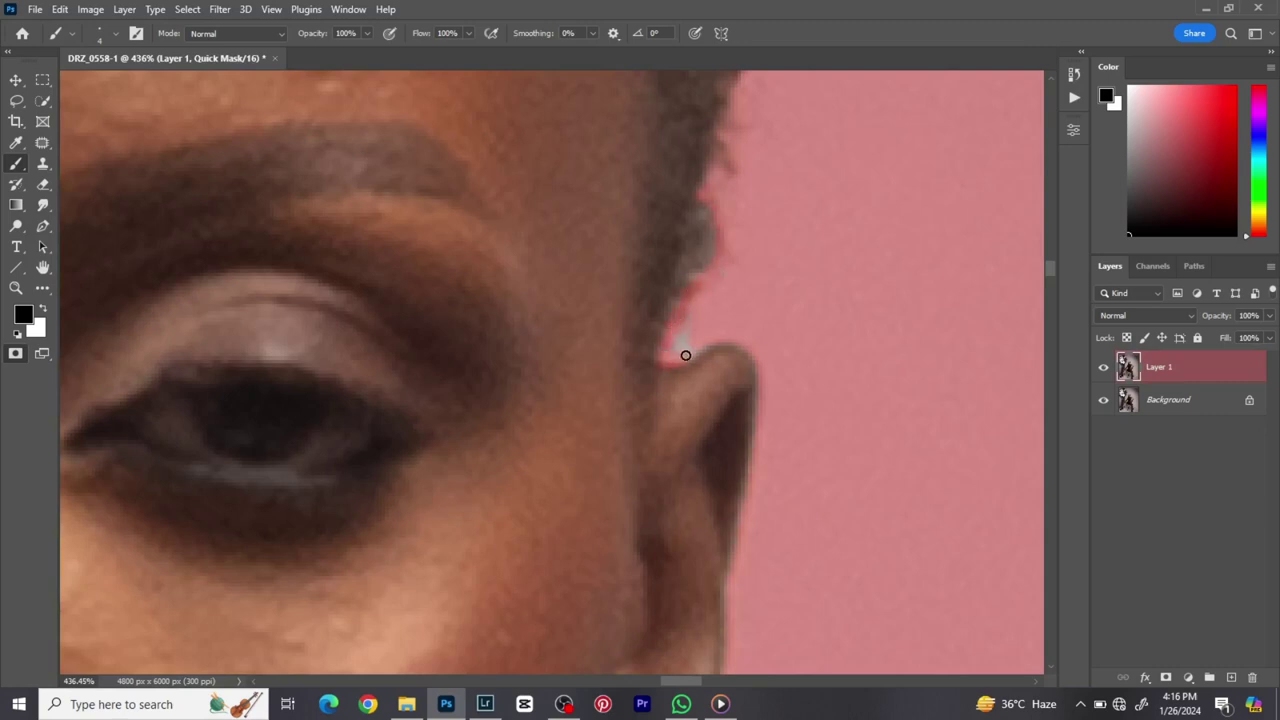
pyautogui.moveTo(700, 310); pyautogui.dragTo(686, 331)
# - Restore the earring to the selection by painting it white with a 5 px brush, and leave Quick Mask mode
pyautogui.moveTo(785, 532); pyautogui.dragTo(811, 243)
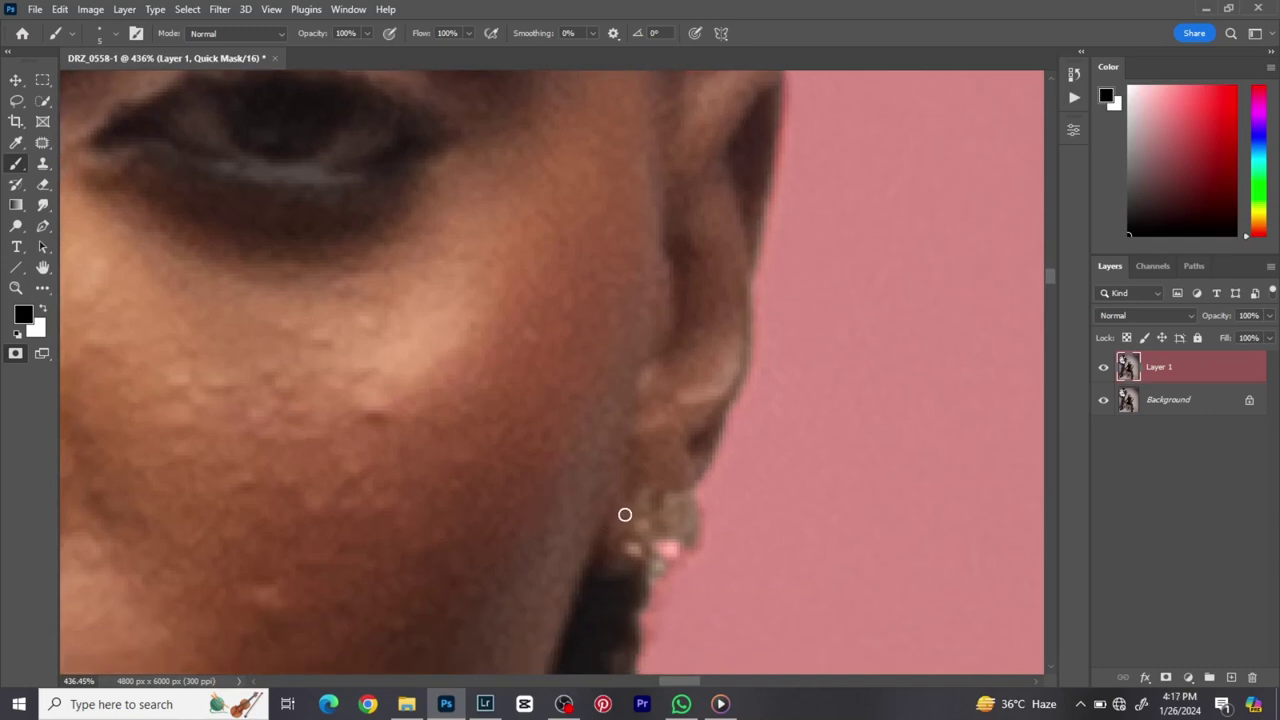
pyautogui.press('x')
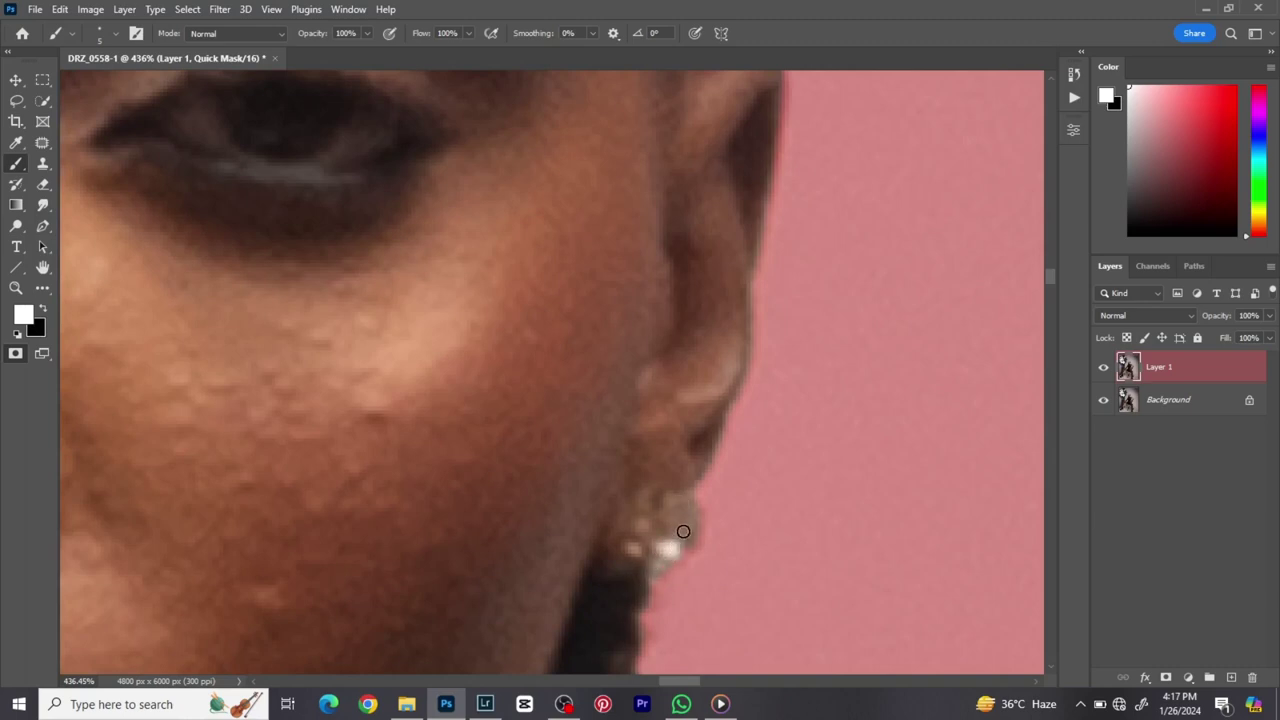
pyautogui.press('x')
pyautogui.click(14, 354)
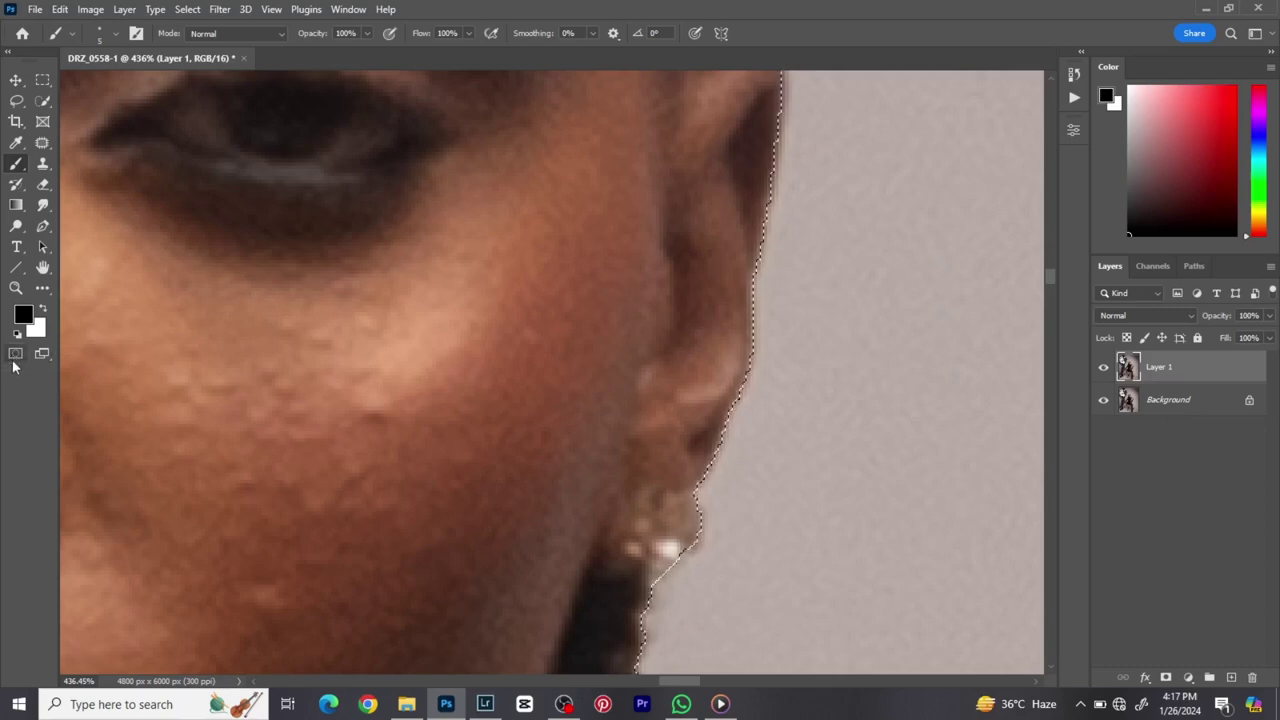
# - Refine the thin braid strands hanging below the chair seat in Quick Mask mode, painting strands white and the gaps between them black
pyautogui.click(15, 353)
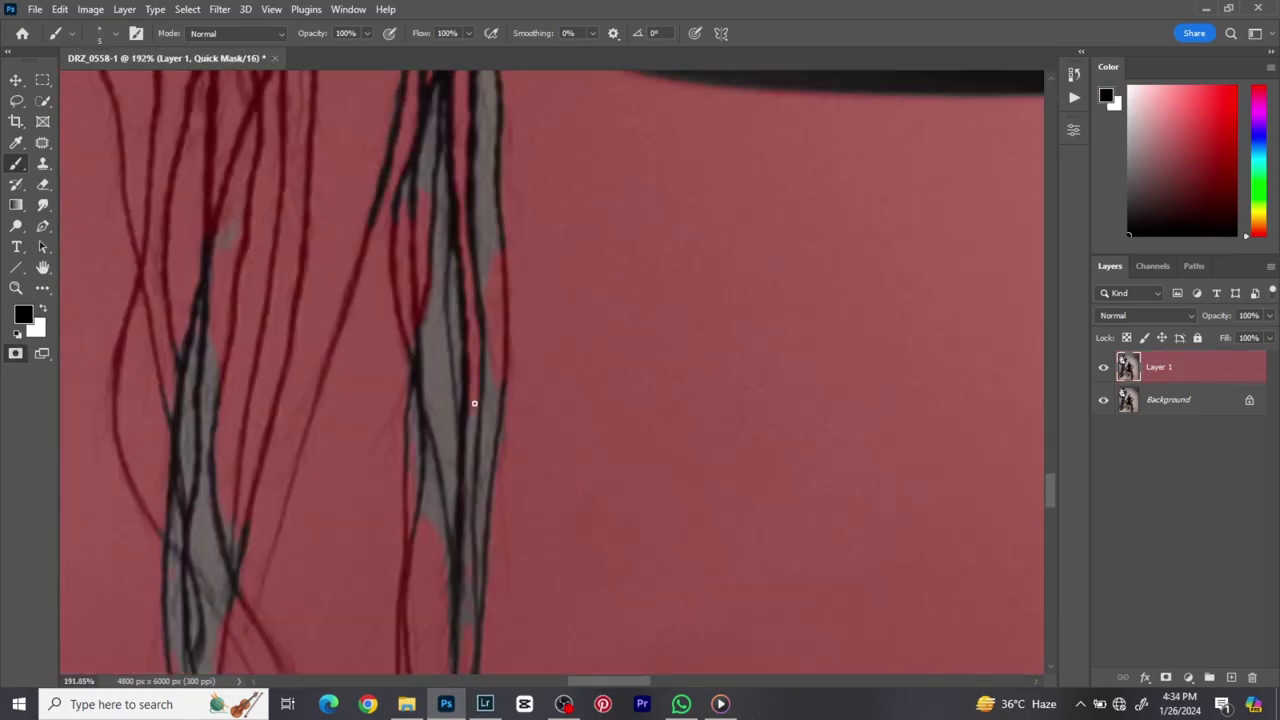
pyautogui.press('x')
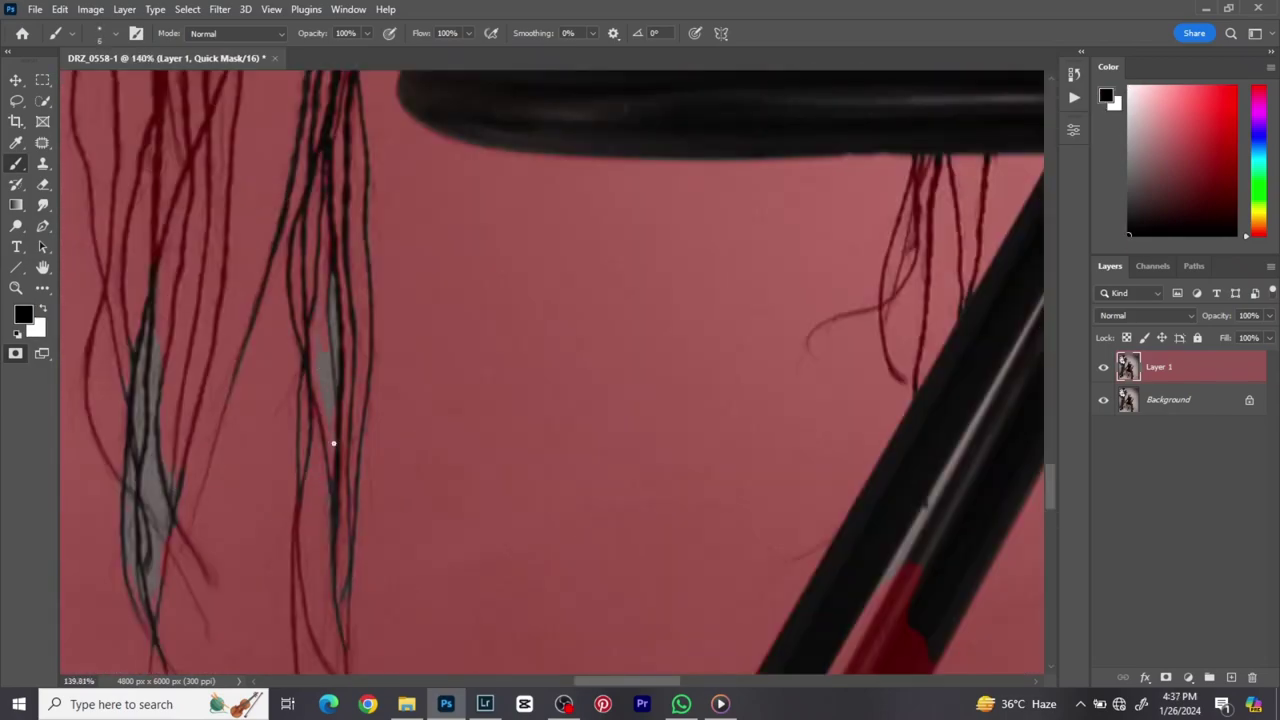
pyautogui.press('x')
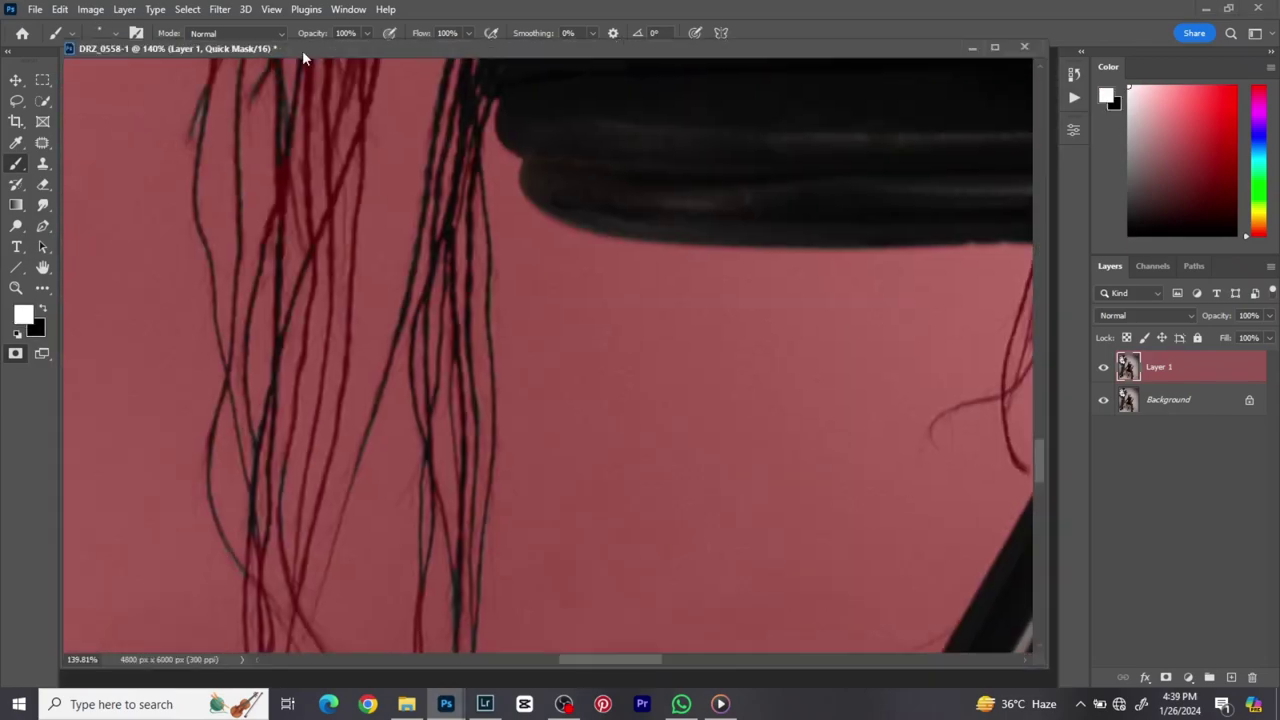
pyautogui.moveTo(302, 50); pyautogui.dragTo(302, 40)
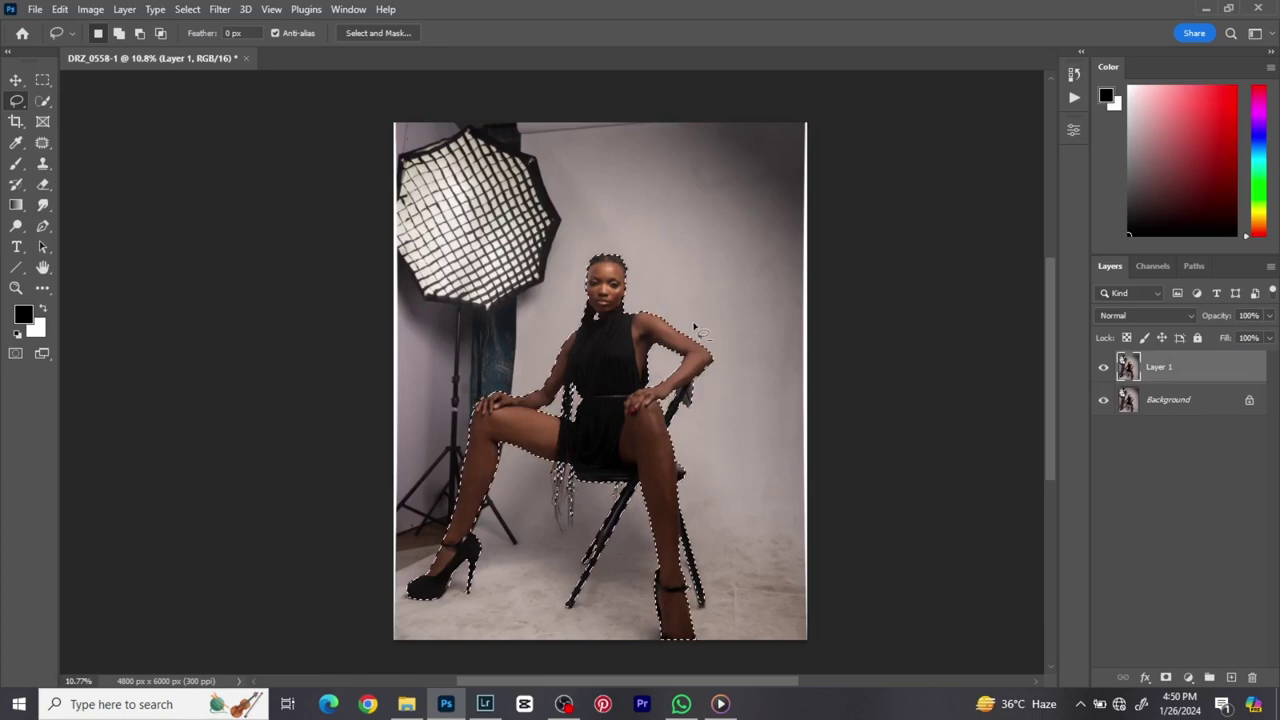
# - Copy the selected woman and chair to a new layer, and compare the cut-out with the full image
pyautogui.scroll(-2, 700, 320)
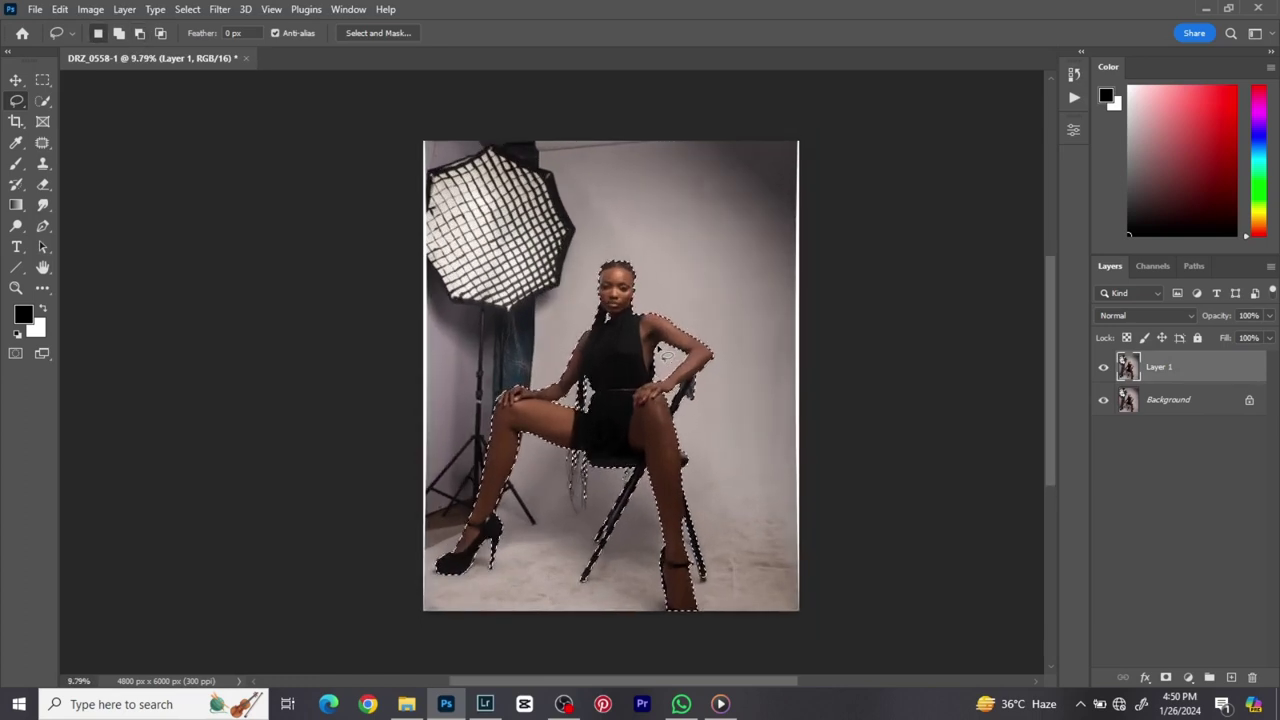
pyautogui.hotkey('ctrl', 'j')
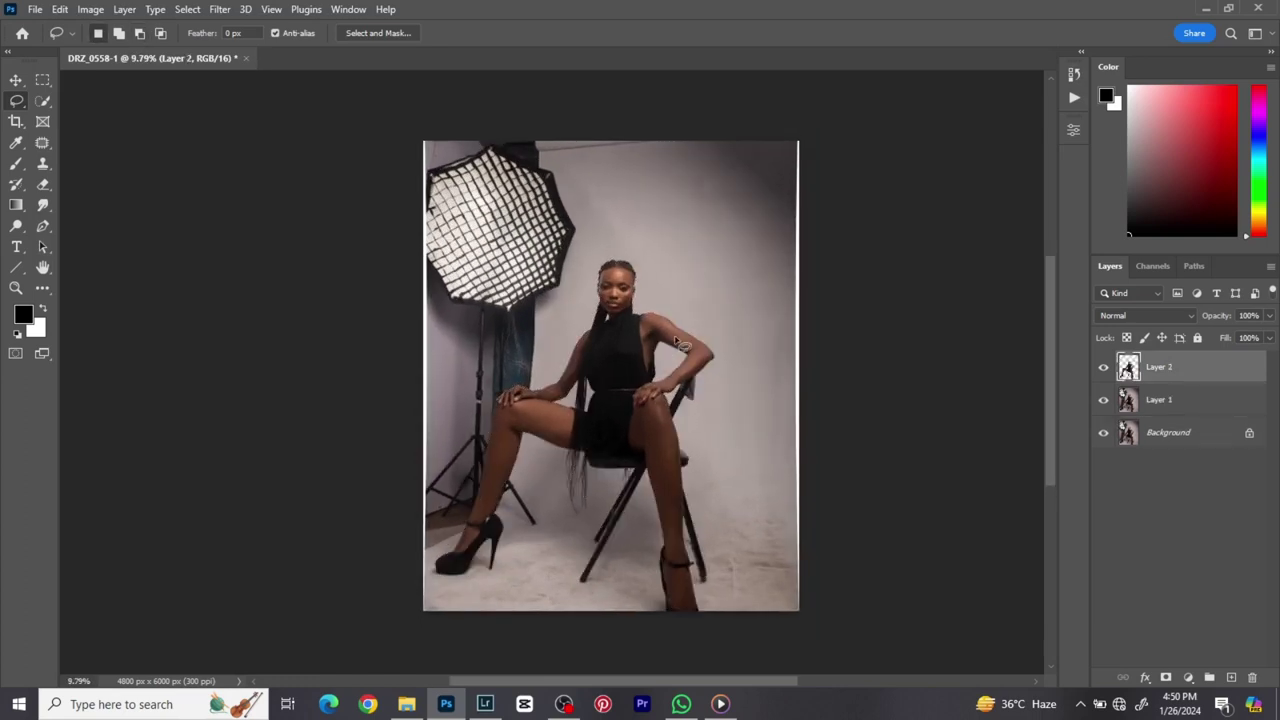
pyautogui.keyDown('alt'); pyautogui.click(1103, 370); pyautogui.keyUp('alt')
pyautogui.keyDown('alt'); pyautogui.click(1103, 370); pyautogui.keyUp('alt')
pyautogui.keyDown('alt'); pyautogui.click(1103, 370); pyautogui.keyUp('alt')
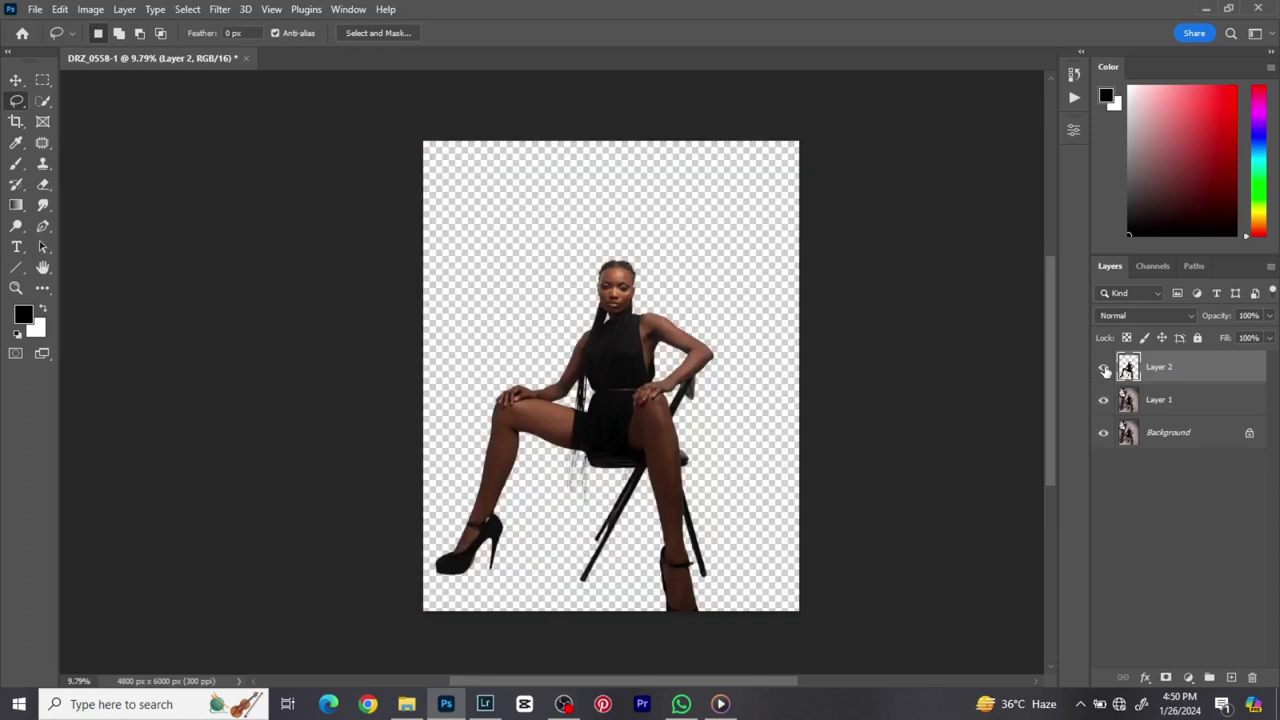
pyautogui.keyDown('alt'); pyautogui.click(1103, 370); pyautogui.keyUp('alt')
# - Examine the isolated cut-out around the hanging braids, legs and chair, and show all layers again
pyautogui.scroll(5, 534, 530)
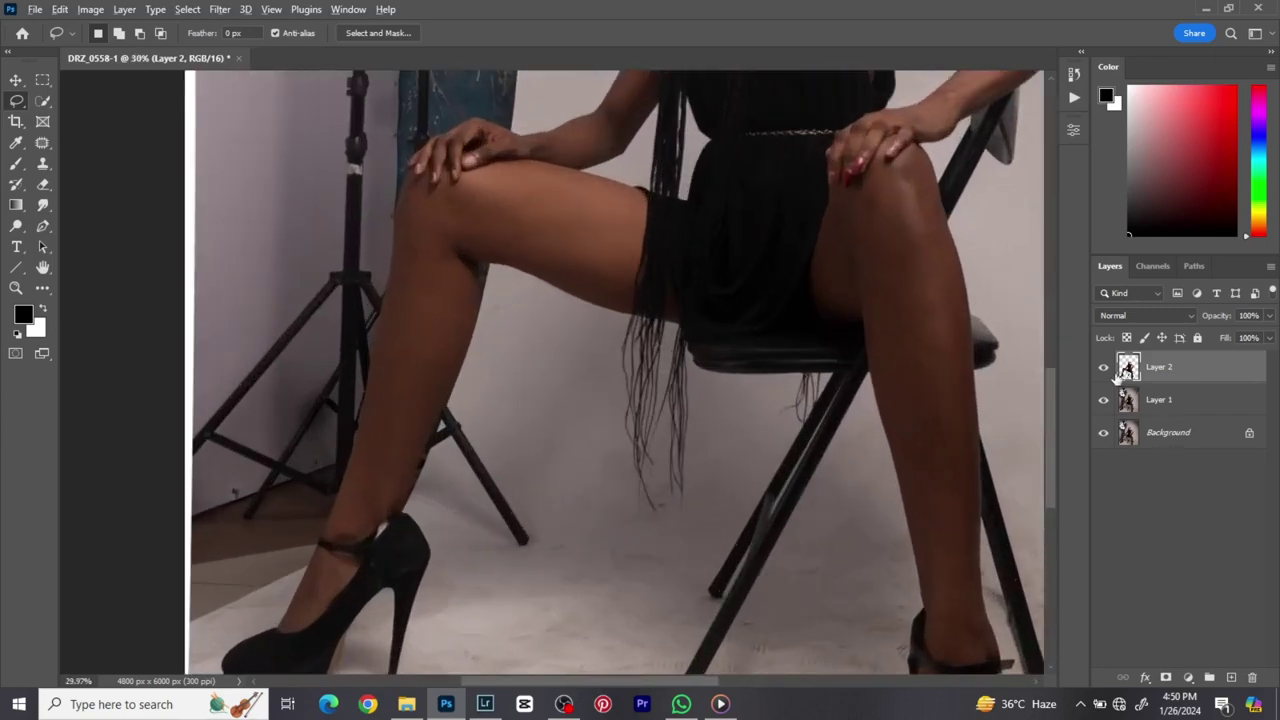
pyautogui.keyDown('alt'); pyautogui.click(1103, 370); pyautogui.keyUp('alt')
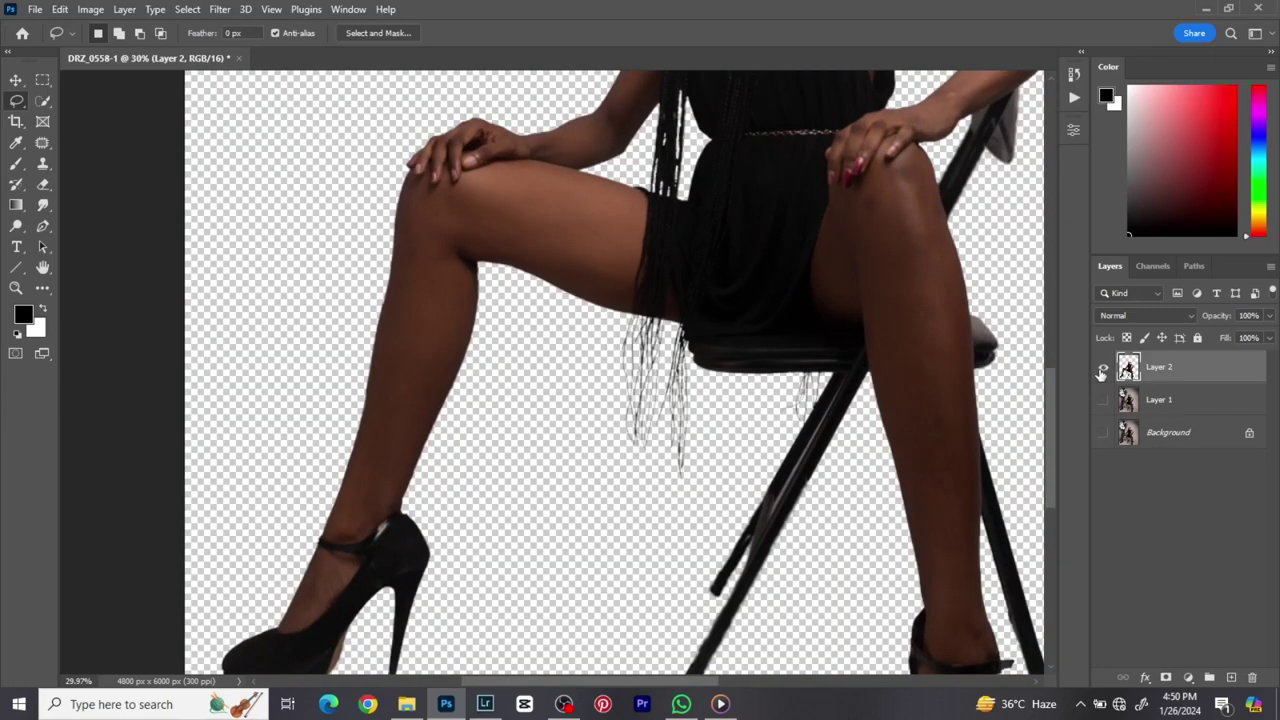
pyautogui.scroll(5, 706, 411)
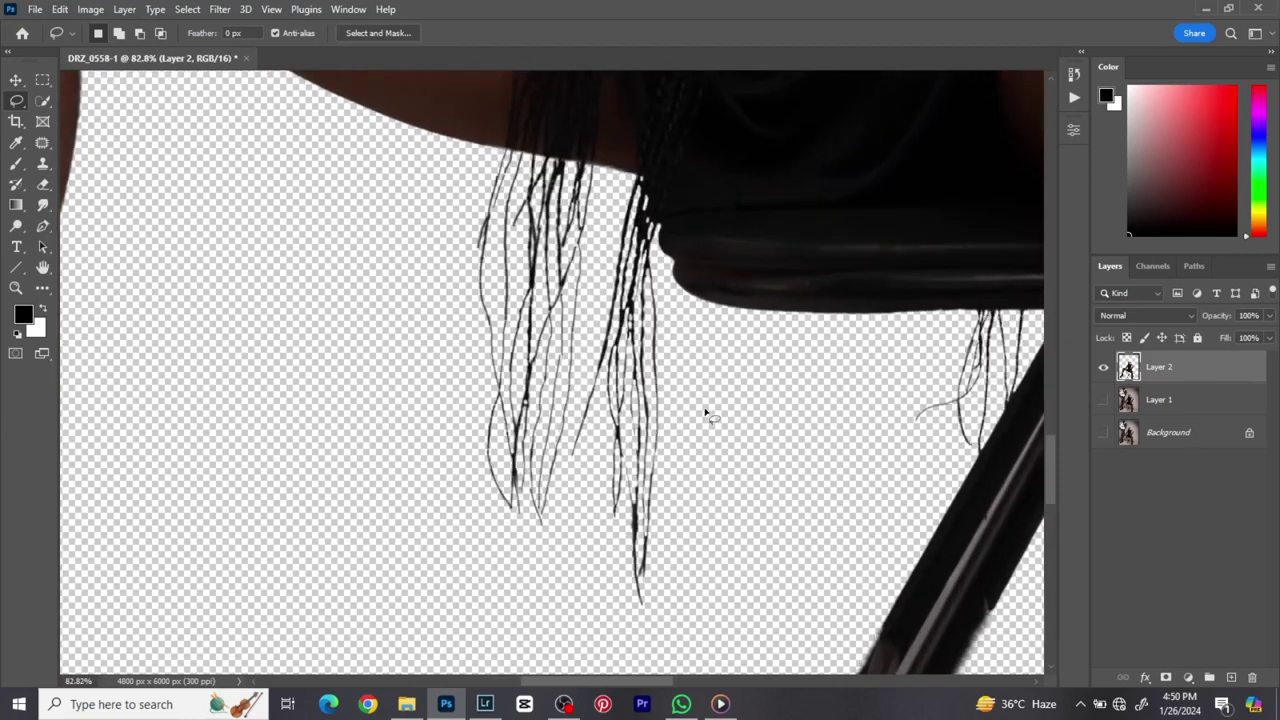
pyautogui.scroll(-10, 706, 411)
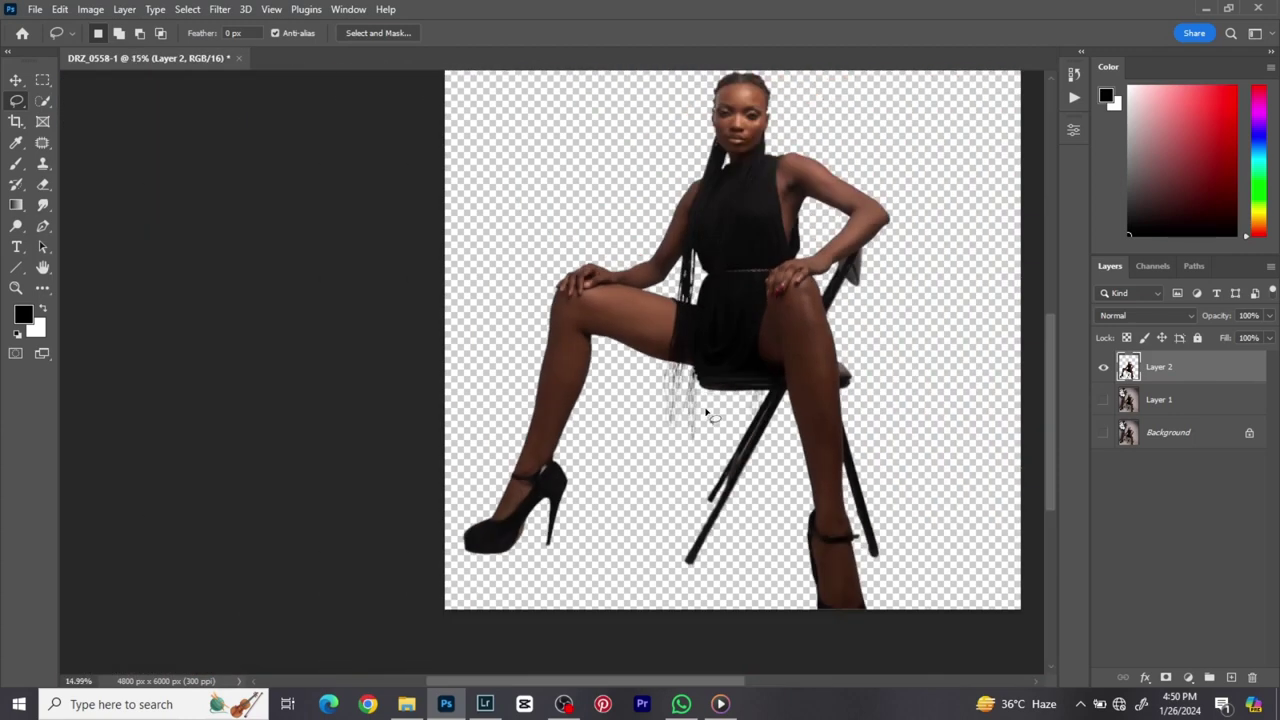
pyautogui.moveTo(706, 411); pyautogui.dragTo(618, 492)
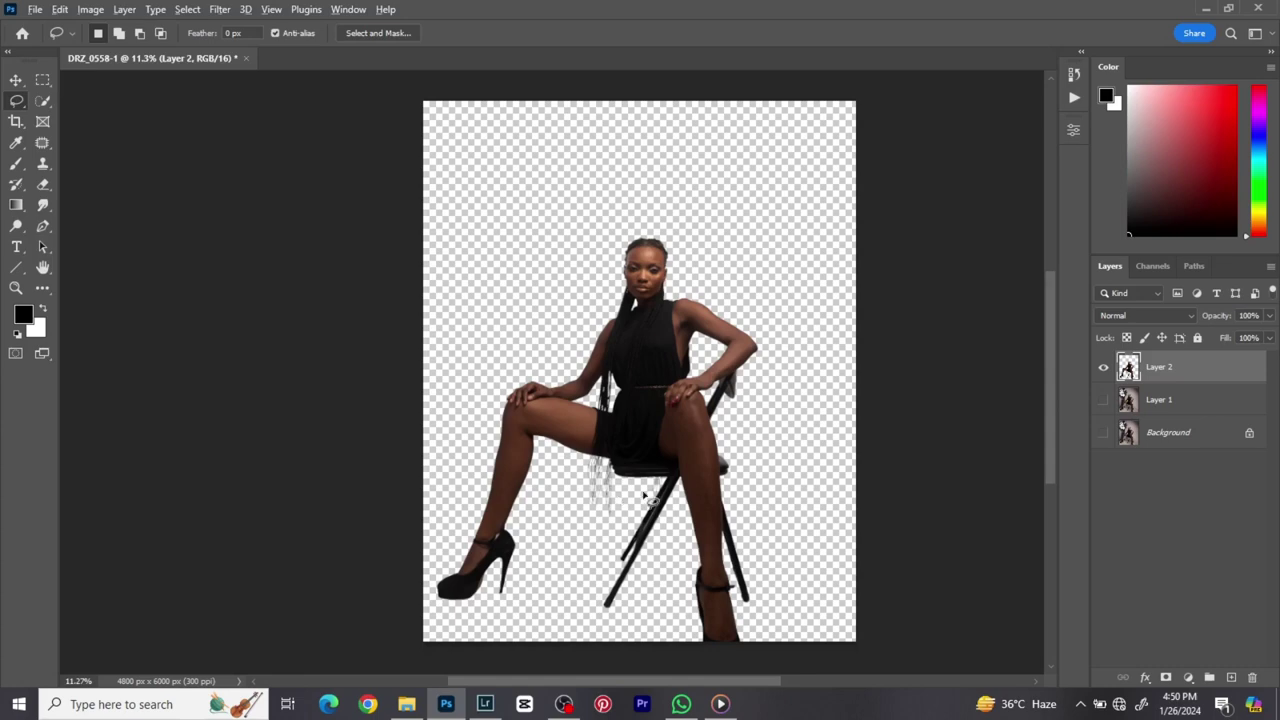
pyautogui.scroll(6, 651, 497)
pyautogui.scroll(-3, 651, 497)
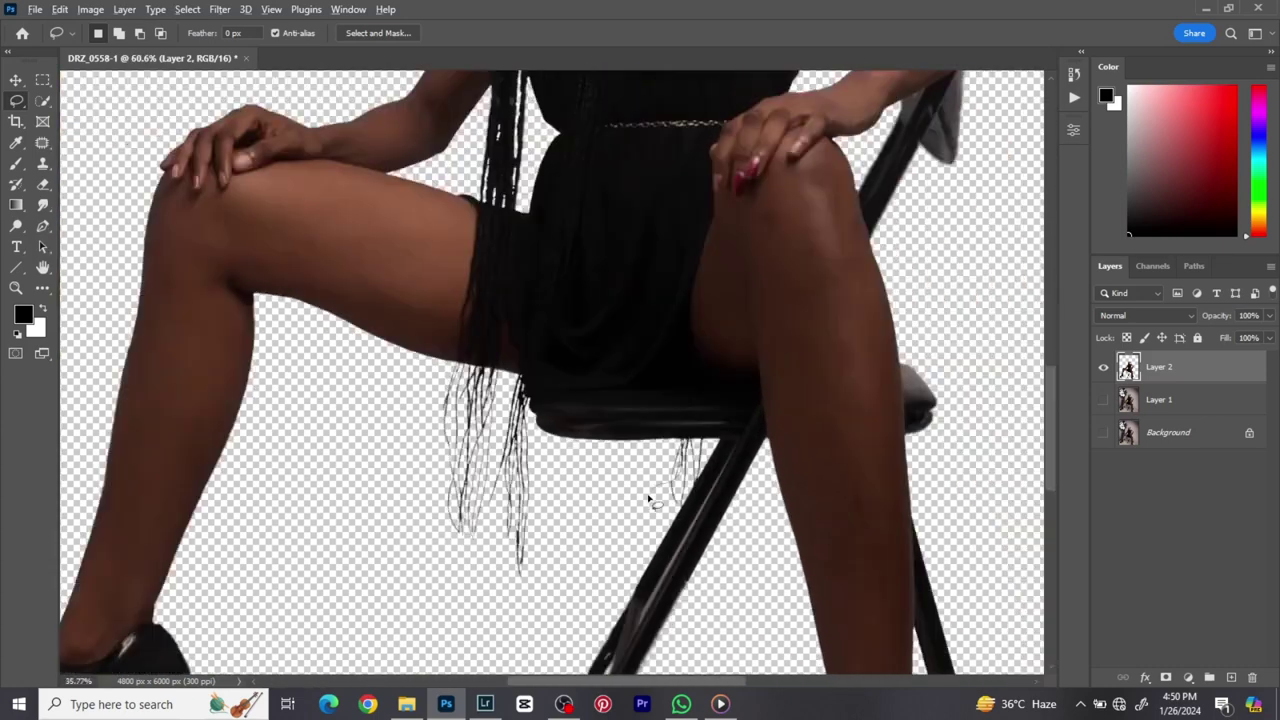
pyautogui.scroll(4, 650, 496)
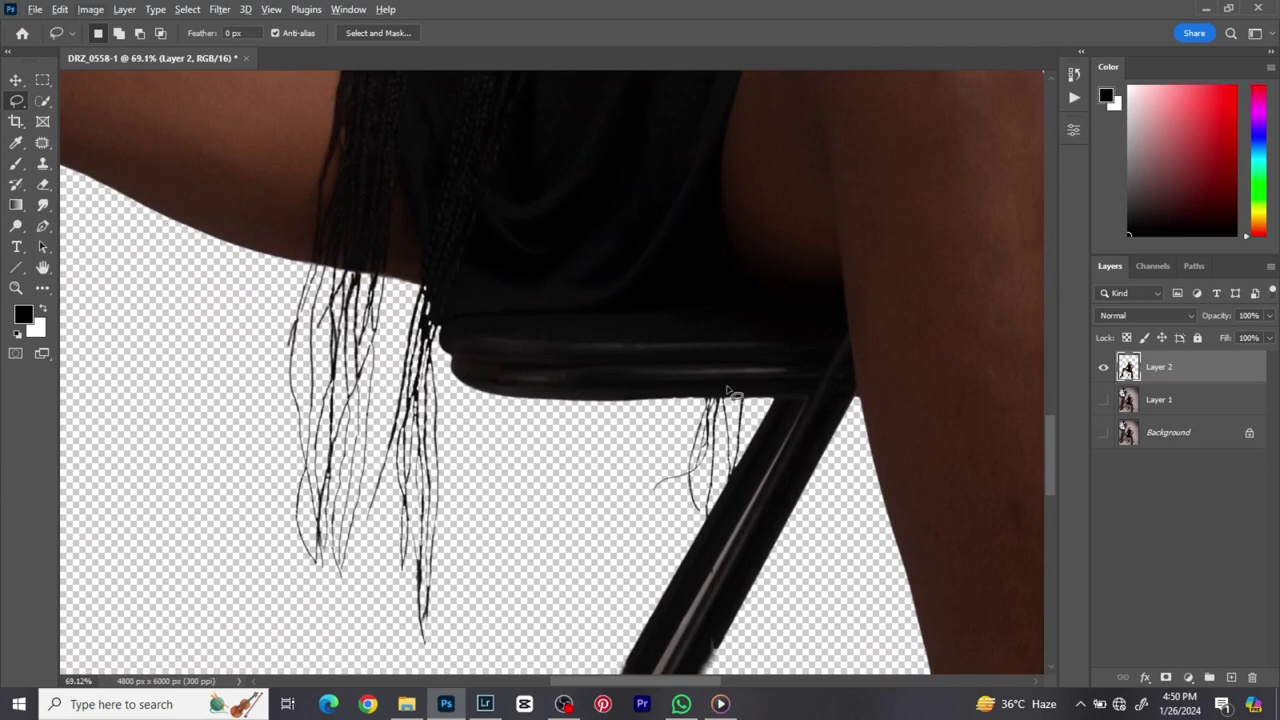
pyautogui.scroll(-5, 729, 394)
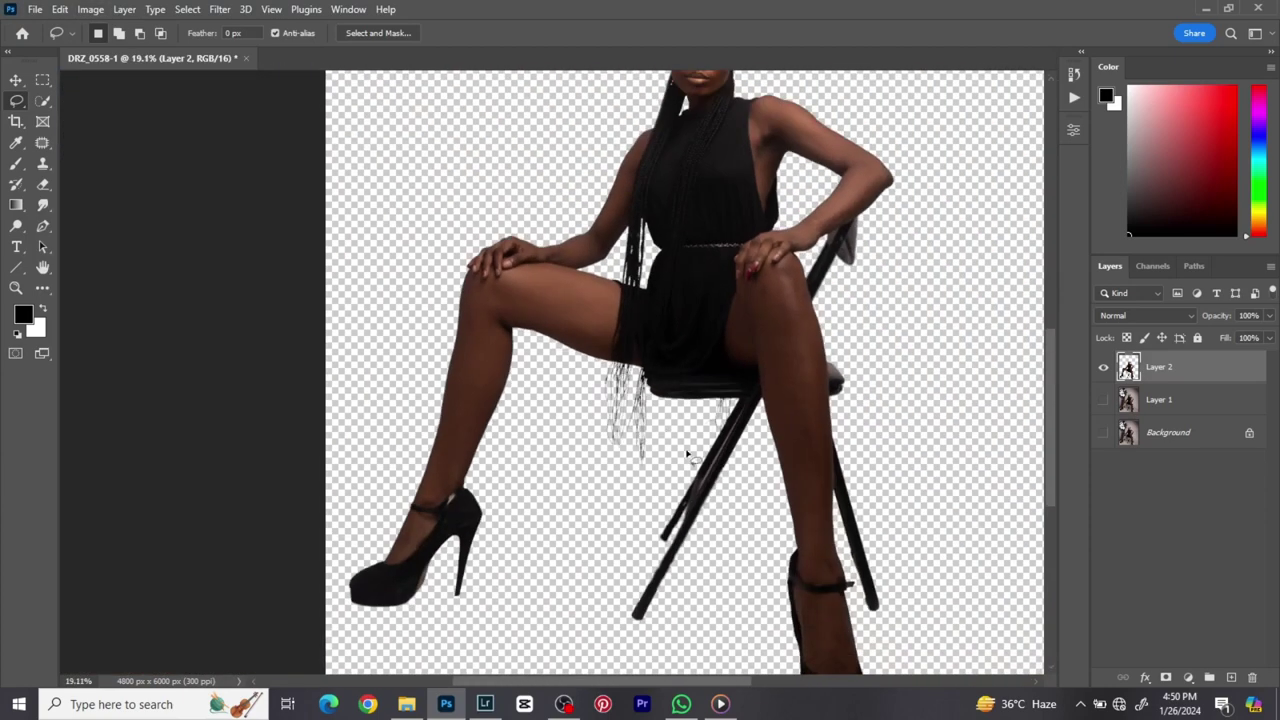
pyautogui.scroll(-2, 688, 455)
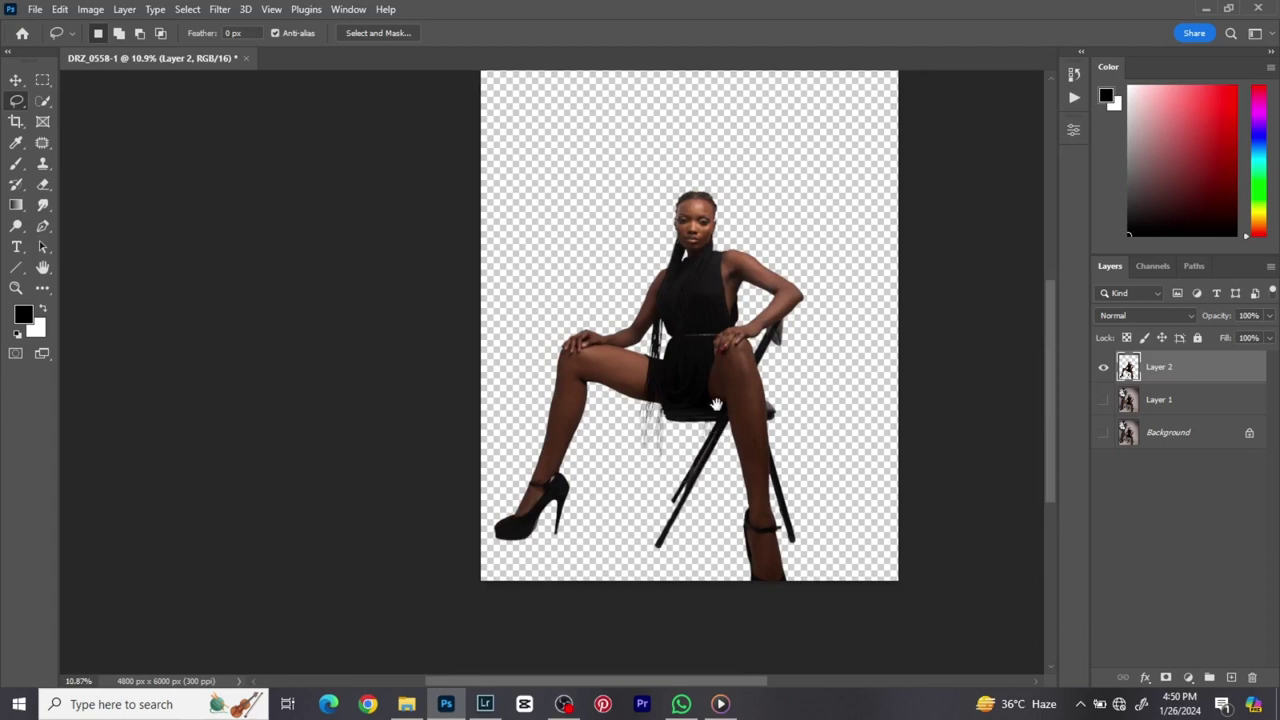
pyautogui.moveTo(716, 404); pyautogui.dragTo(677, 447)
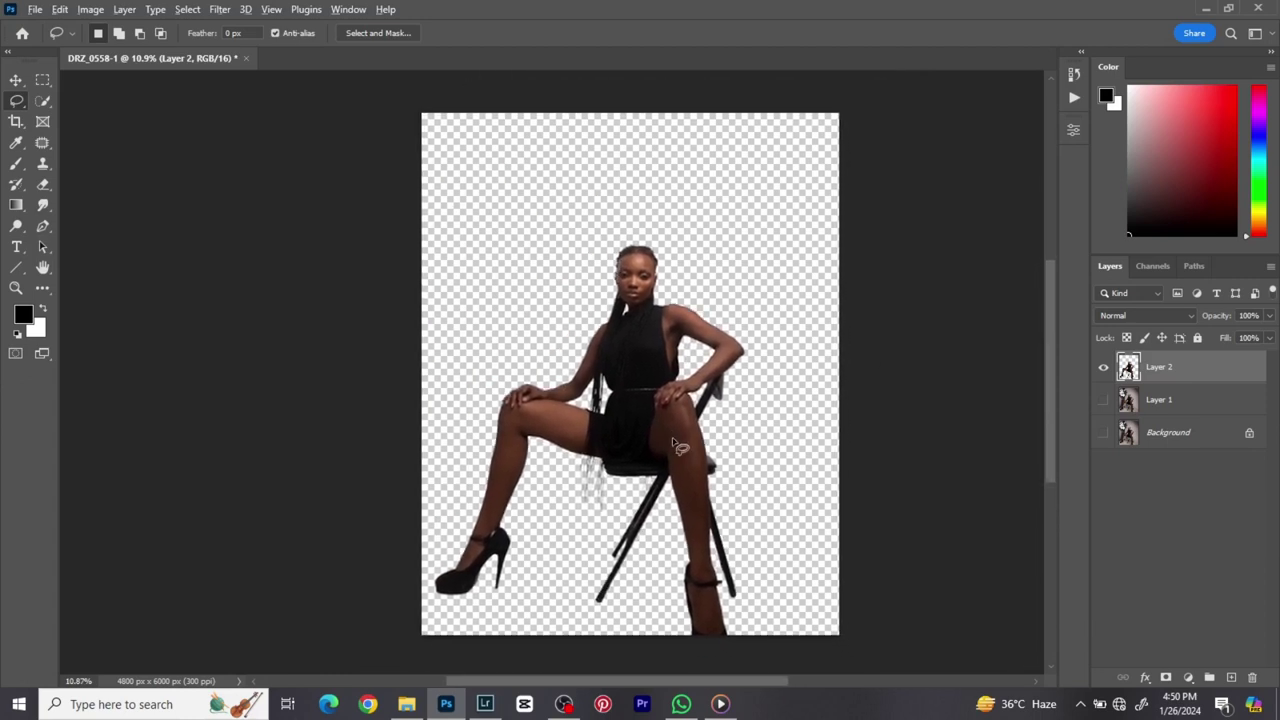
pyautogui.keyDown('alt'); pyautogui.click(1105, 372); pyautogui.keyUp('alt')
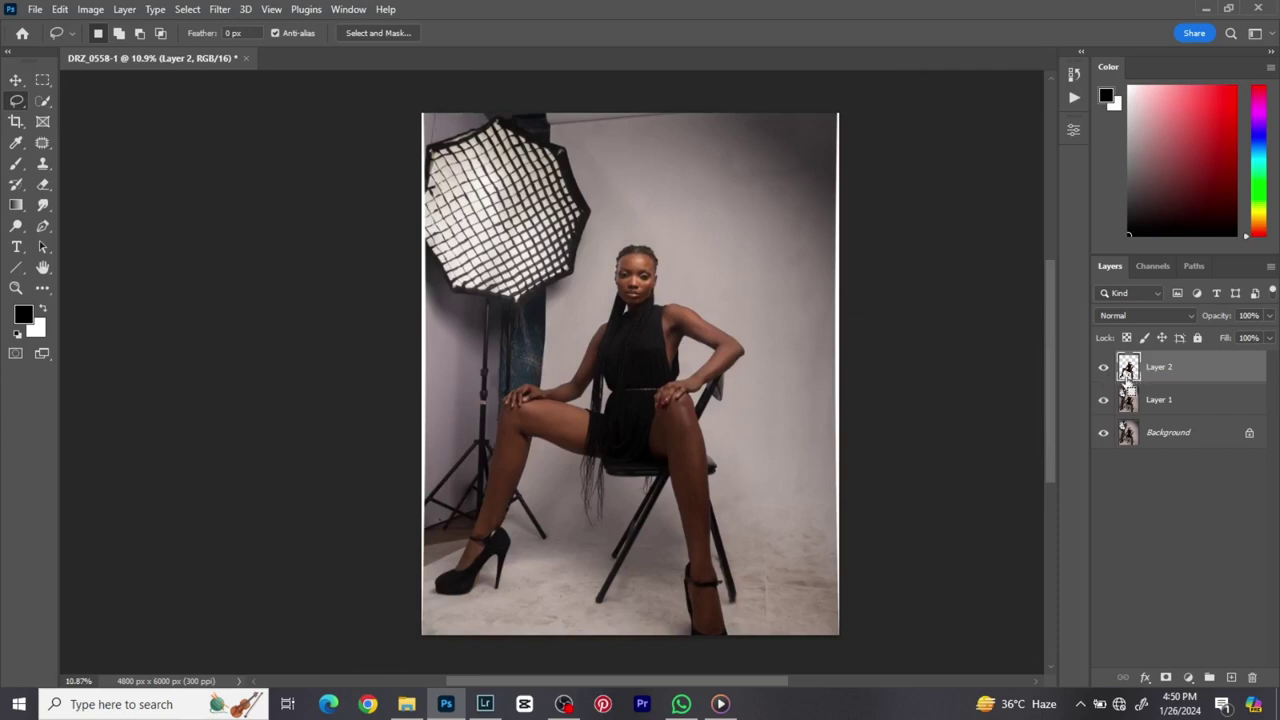
# - Load the Layer 2 cut-out as a selection, make Layer 1 active and invert the selection to cover the background
pyautogui.keyDown('ctrl'); pyautogui.click(1127, 372); pyautogui.keyUp('ctrl')
pyautogui.click(1166, 399)
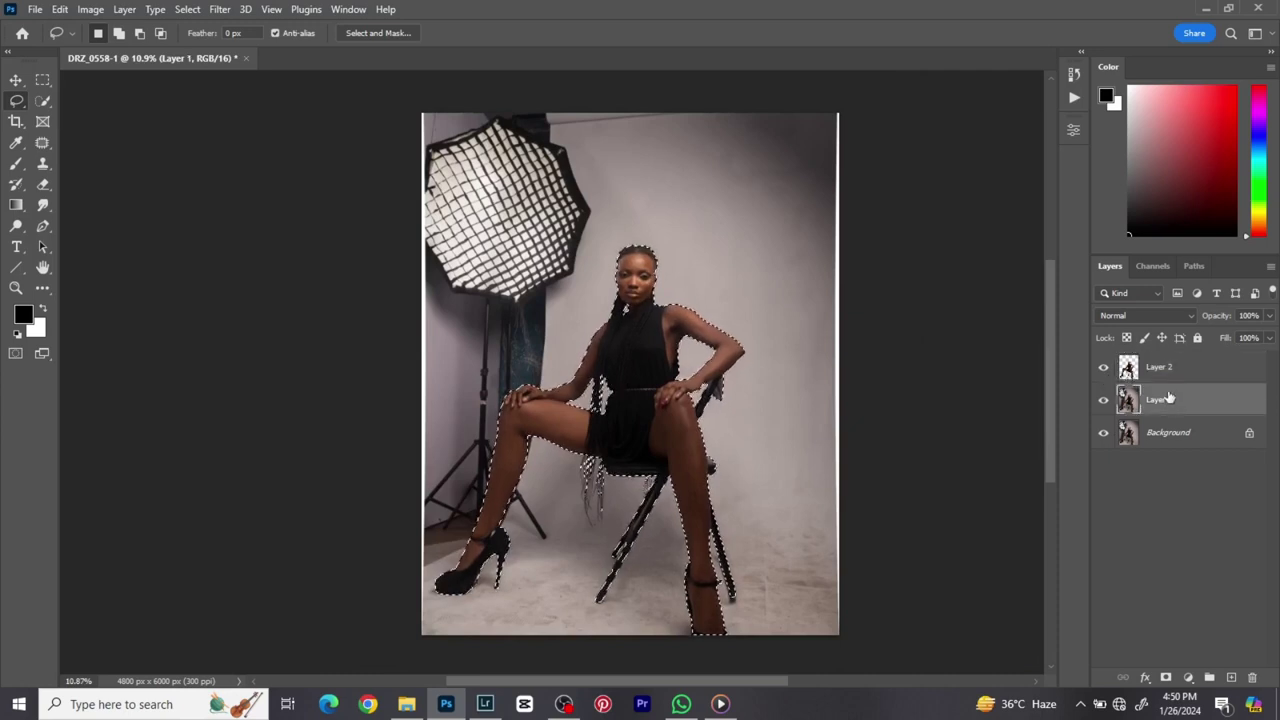
pyautogui.rightClick(581, 202)
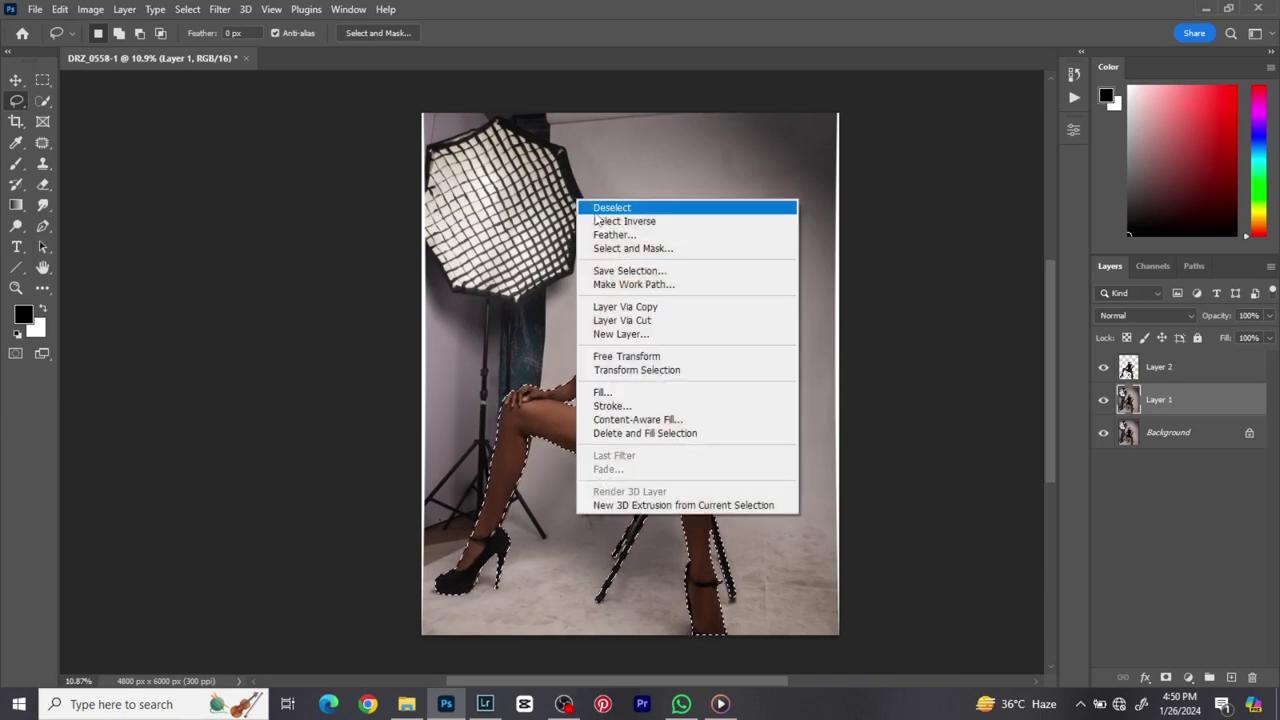
pyautogui.click(605, 221)
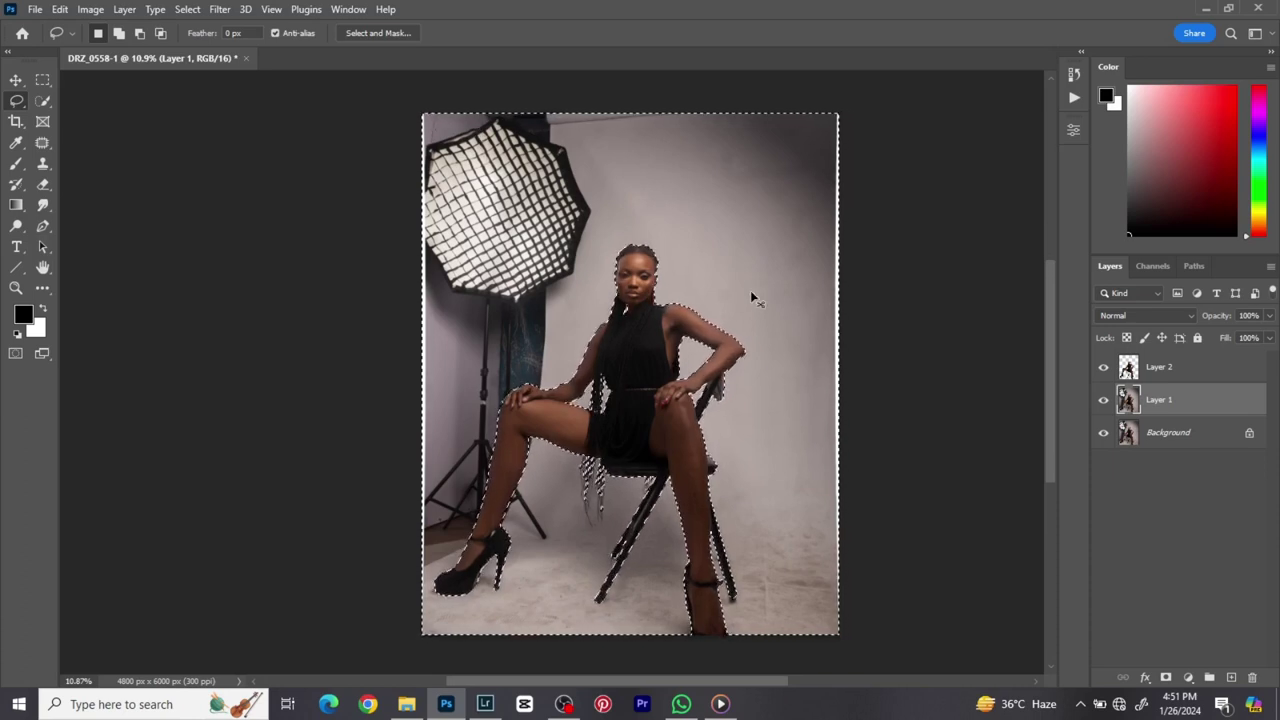
pyautogui.press('i')
pyautogui.hotkey('ctrl', 'k')
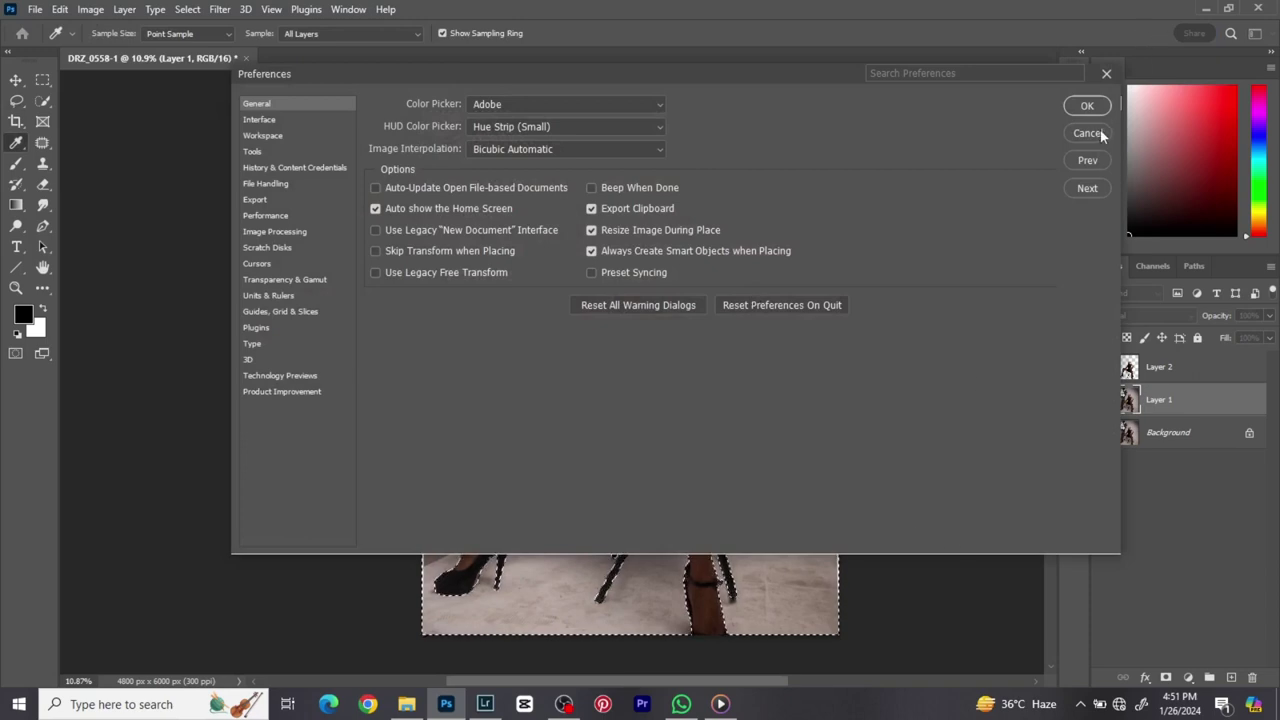
pyautogui.click(1099, 134)
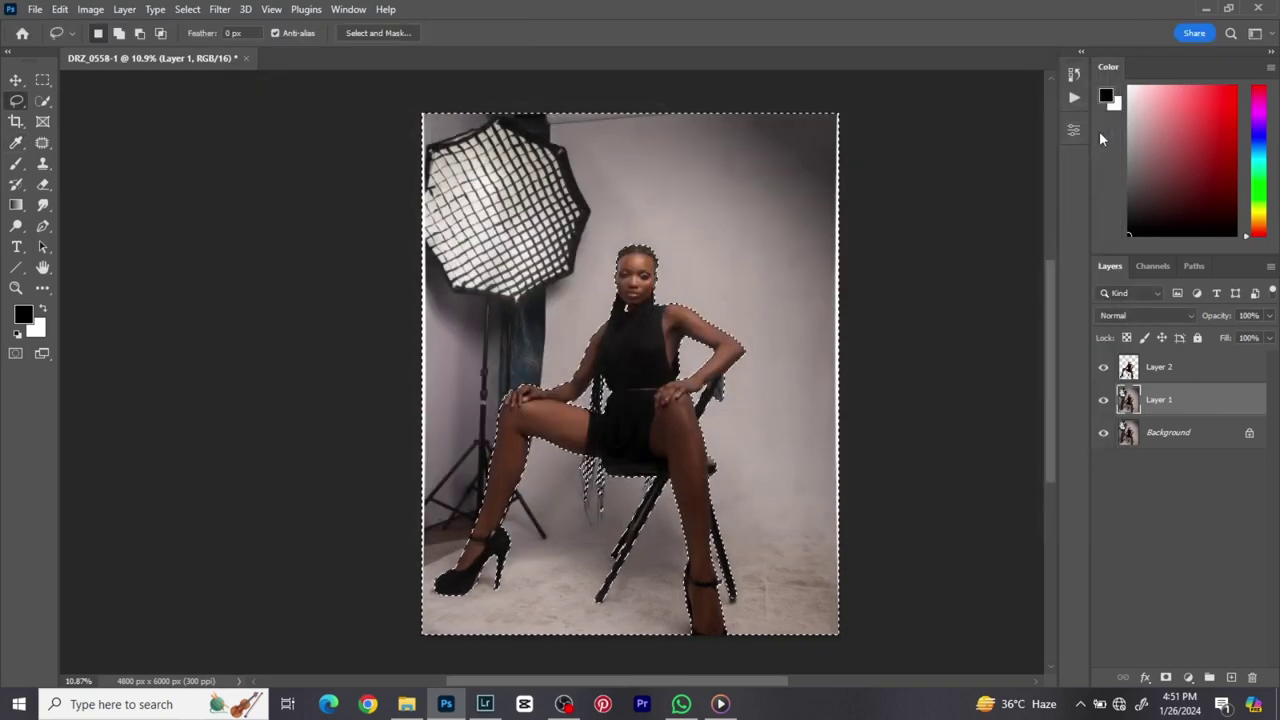
# - Copy the selected background to a new layer, check it in isolation, and make Layer 3 active
pyautogui.hotkey('ctrl', 'j')
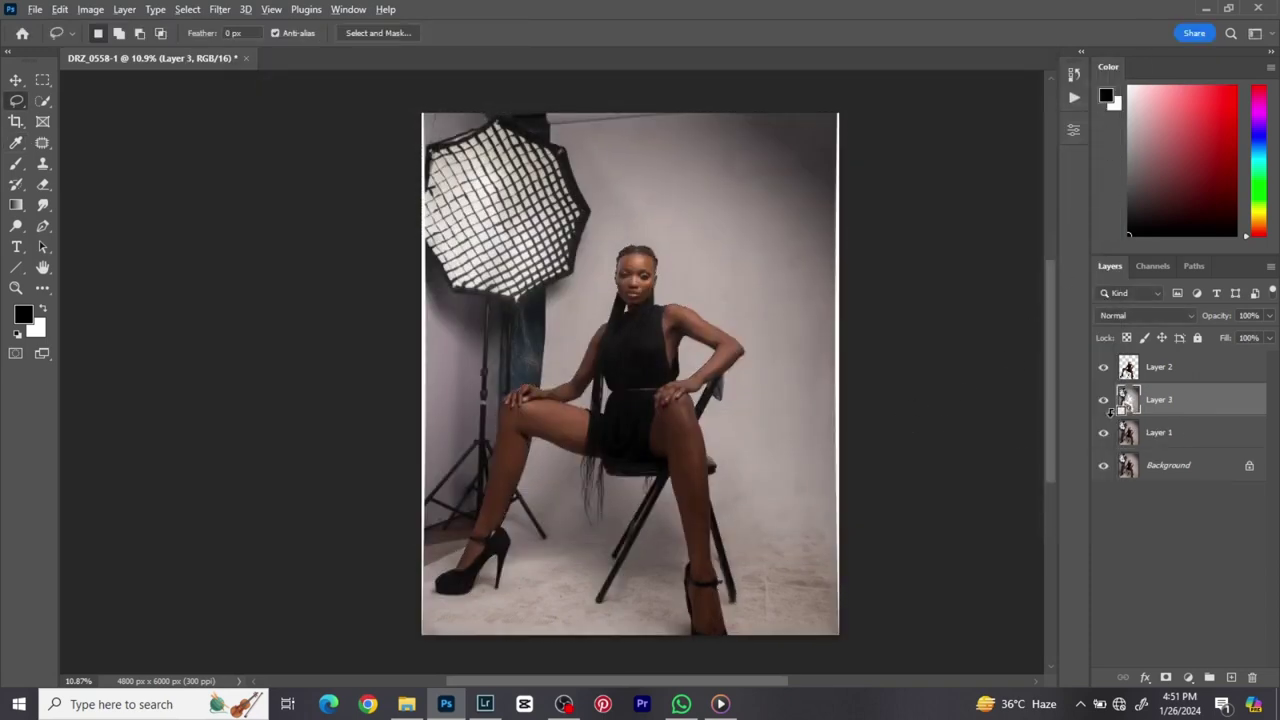
pyautogui.keyDown('alt'); pyautogui.click(1104, 403); pyautogui.keyUp('alt')
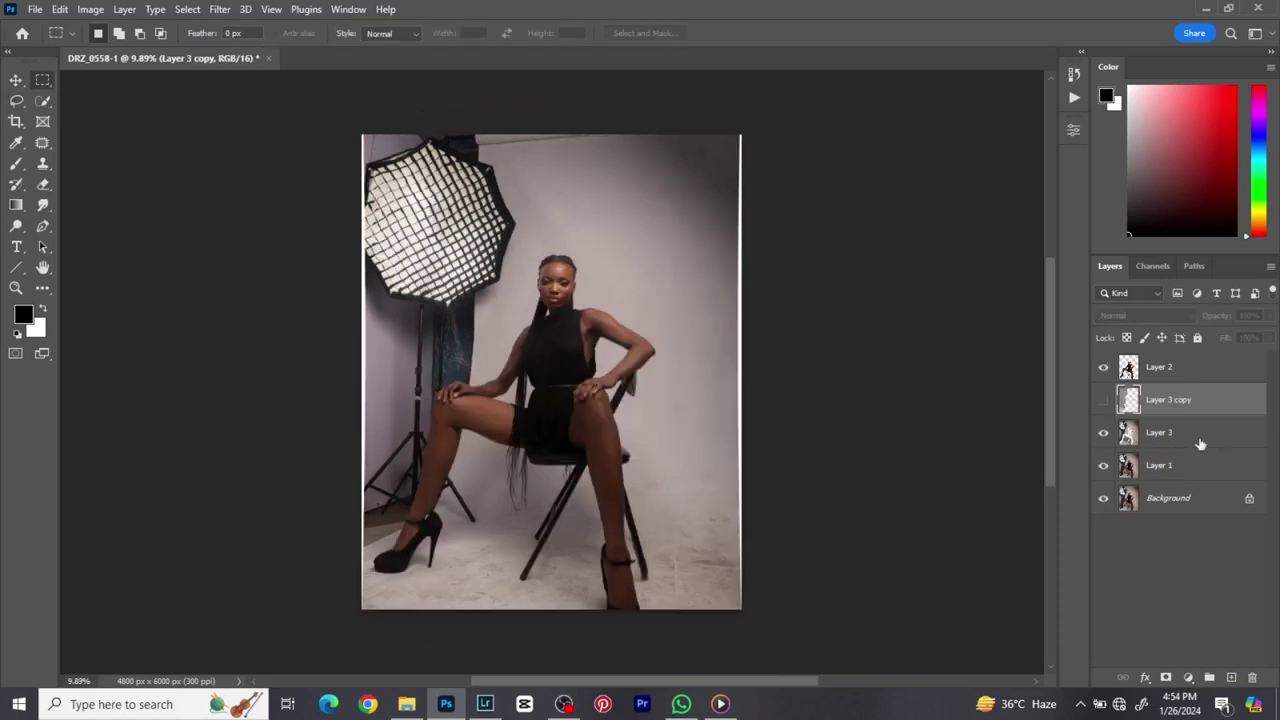
pyautogui.click(1200, 440)
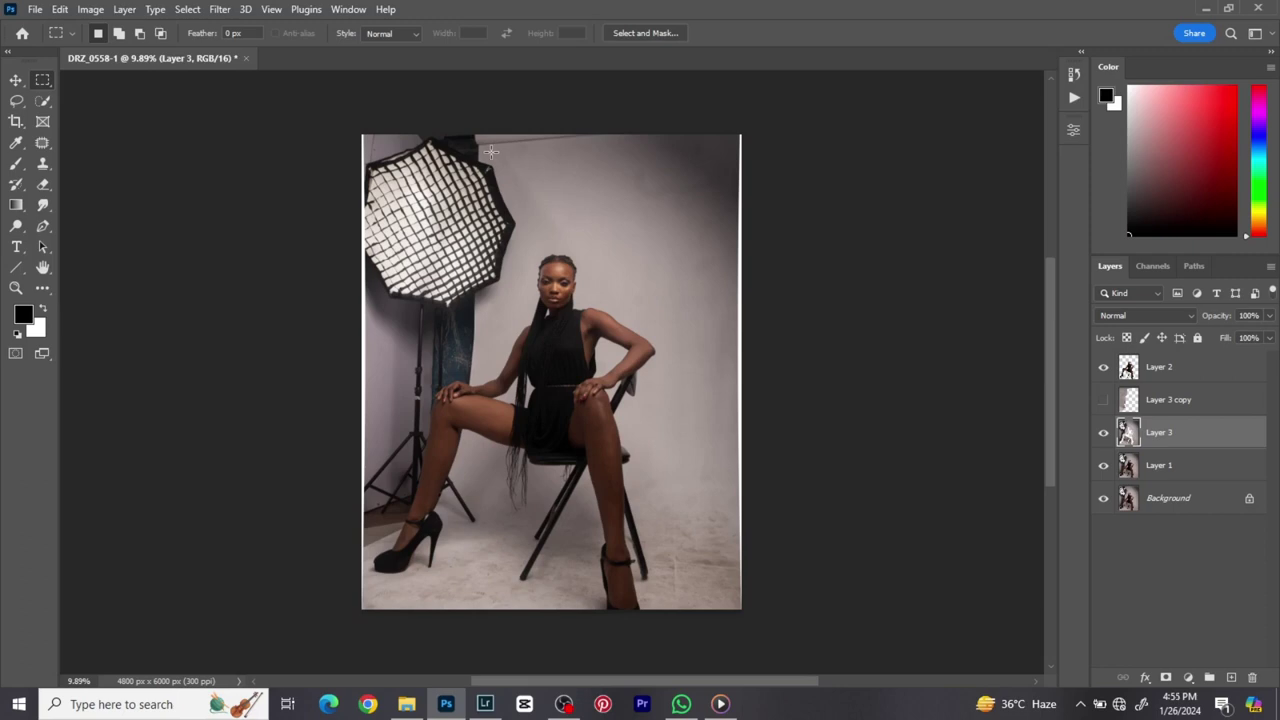
# - Try a rectangular selection of the plain backdrop, subtract the softbox edge with the Lasso, invert it both ways, and deselect
pyautogui.moveTo(510, 198); pyautogui.dragTo(733, 498)
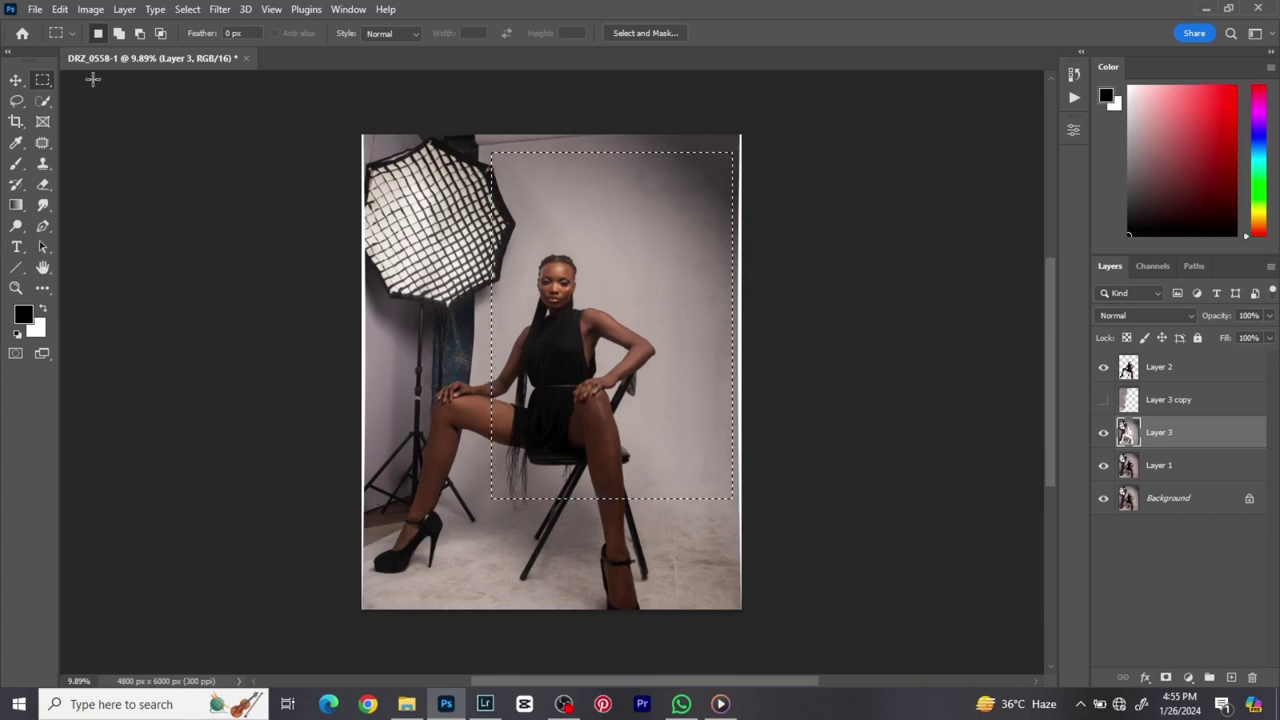
pyautogui.click(116, 34)
pyautogui.click(16, 100)
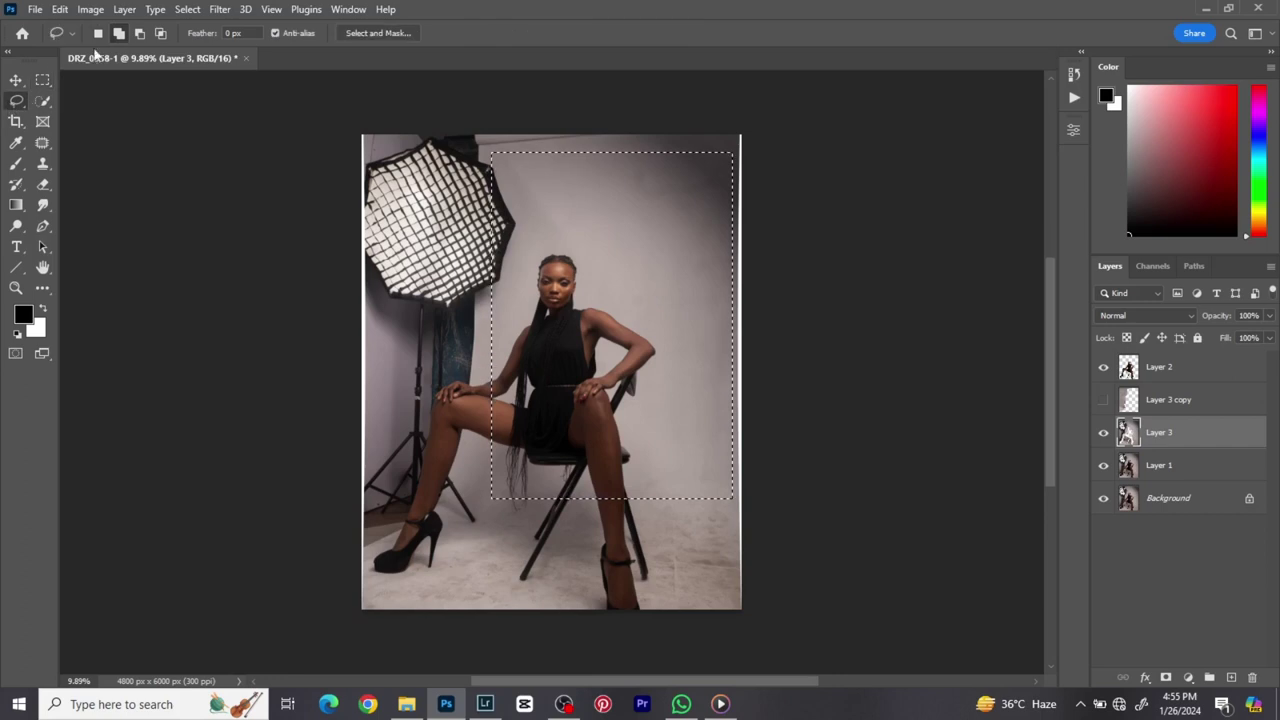
pyautogui.press('alt')
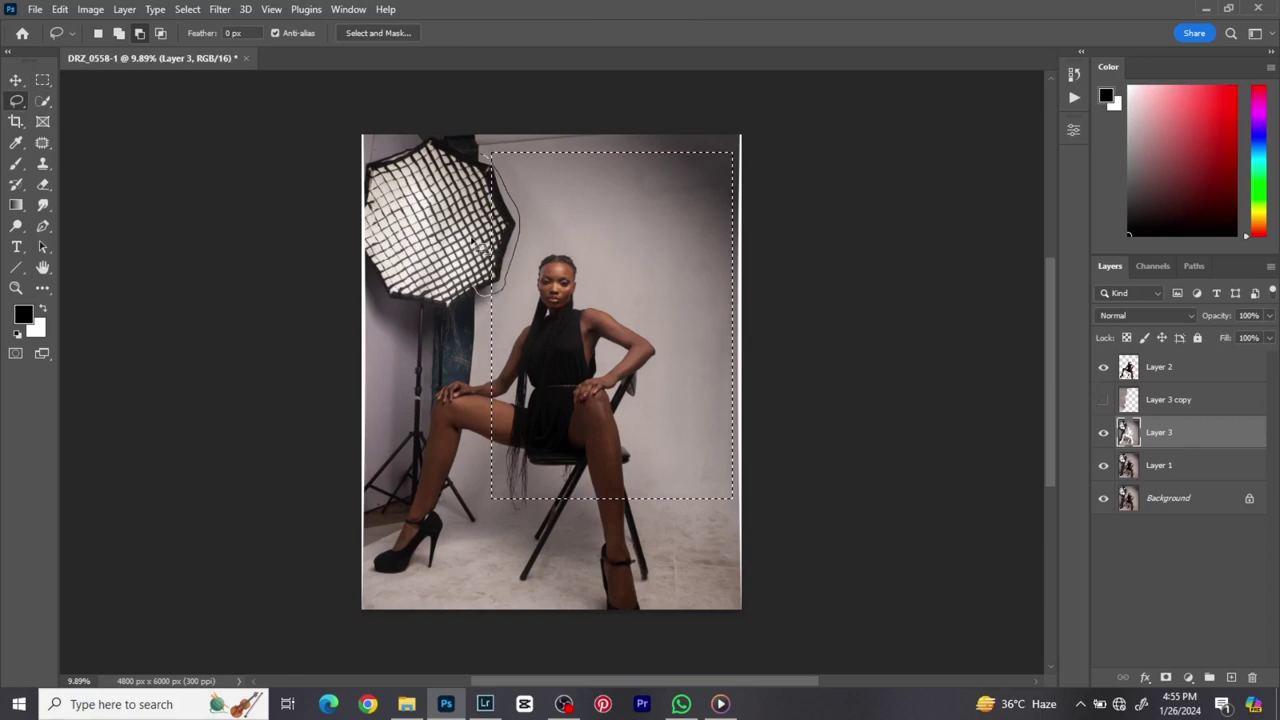
pyautogui.moveTo(480, 172); pyautogui.dragTo(470, 155)
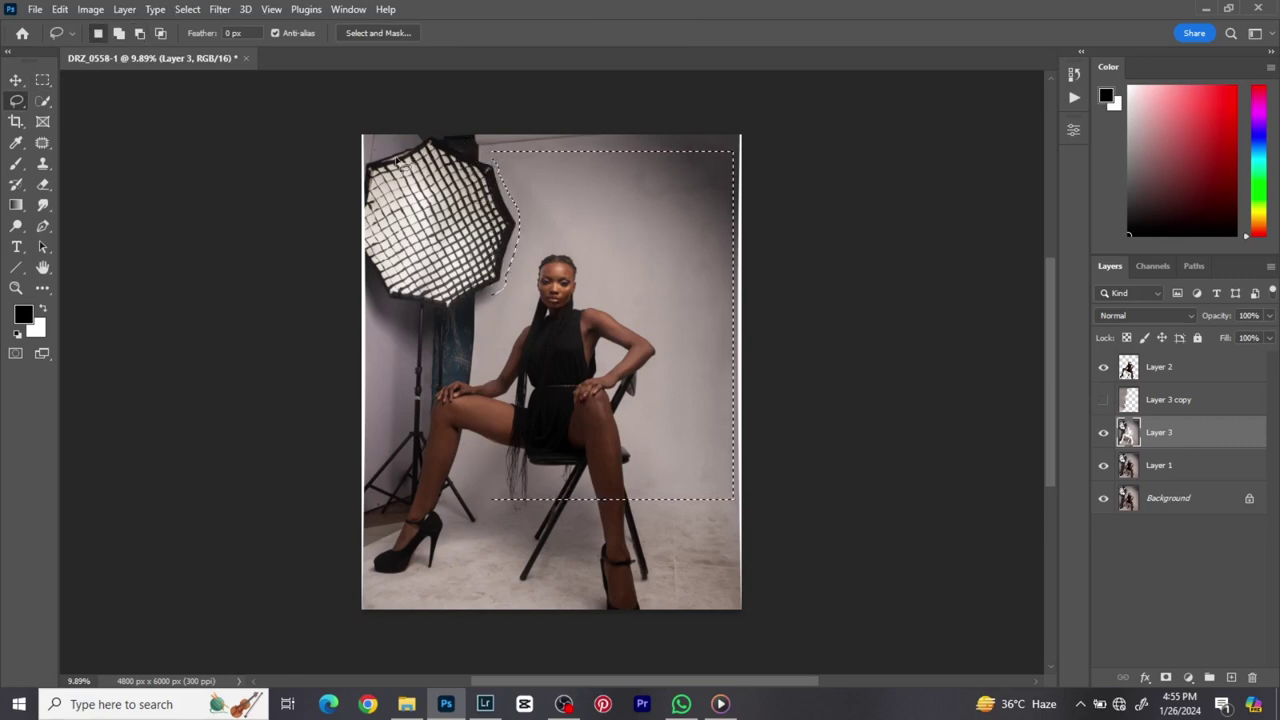
pyautogui.rightClick(624, 245)
pyautogui.click(652, 266)
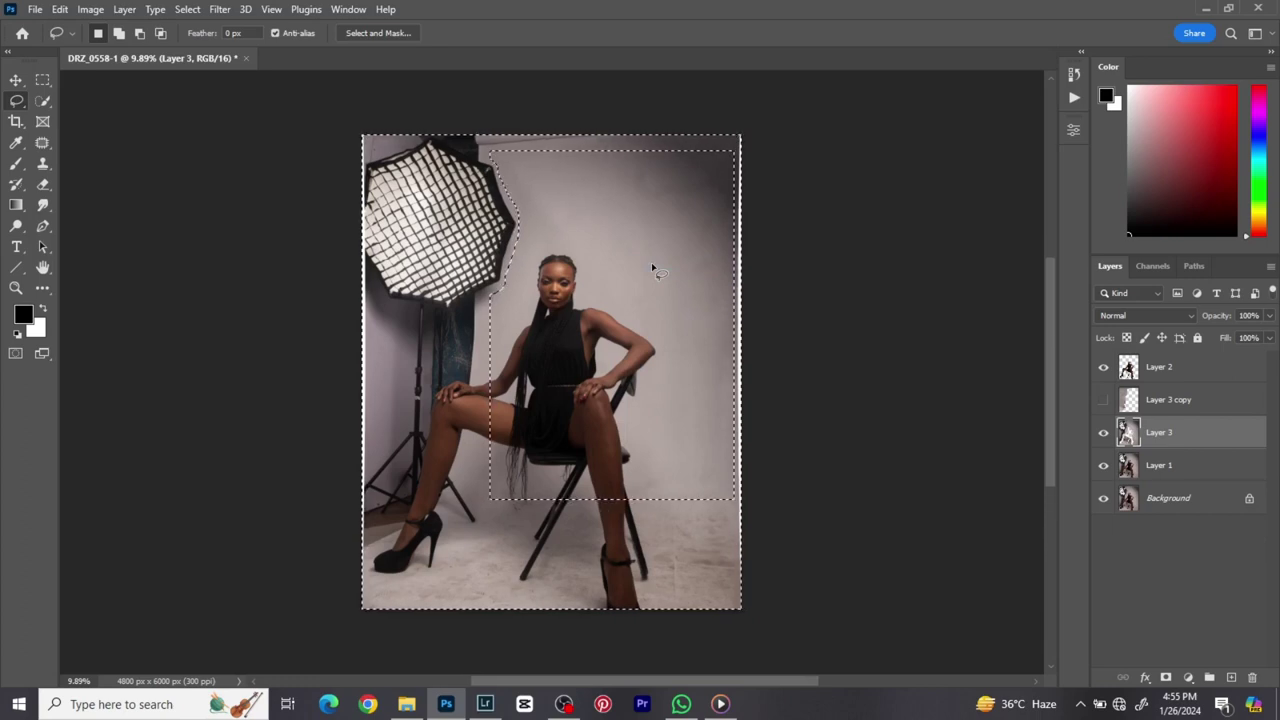
pyautogui.hotkey('ctrl', 'shift', 'i')
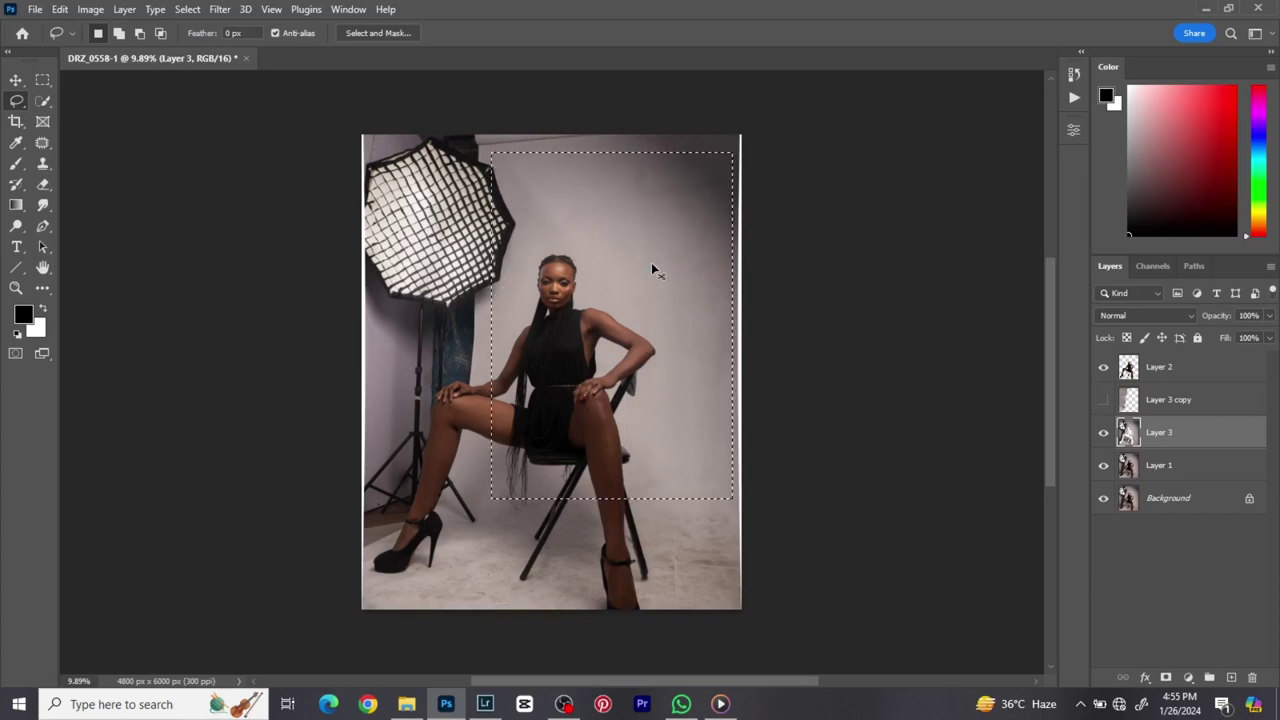
pyautogui.hotkey('ctrl', 'd')
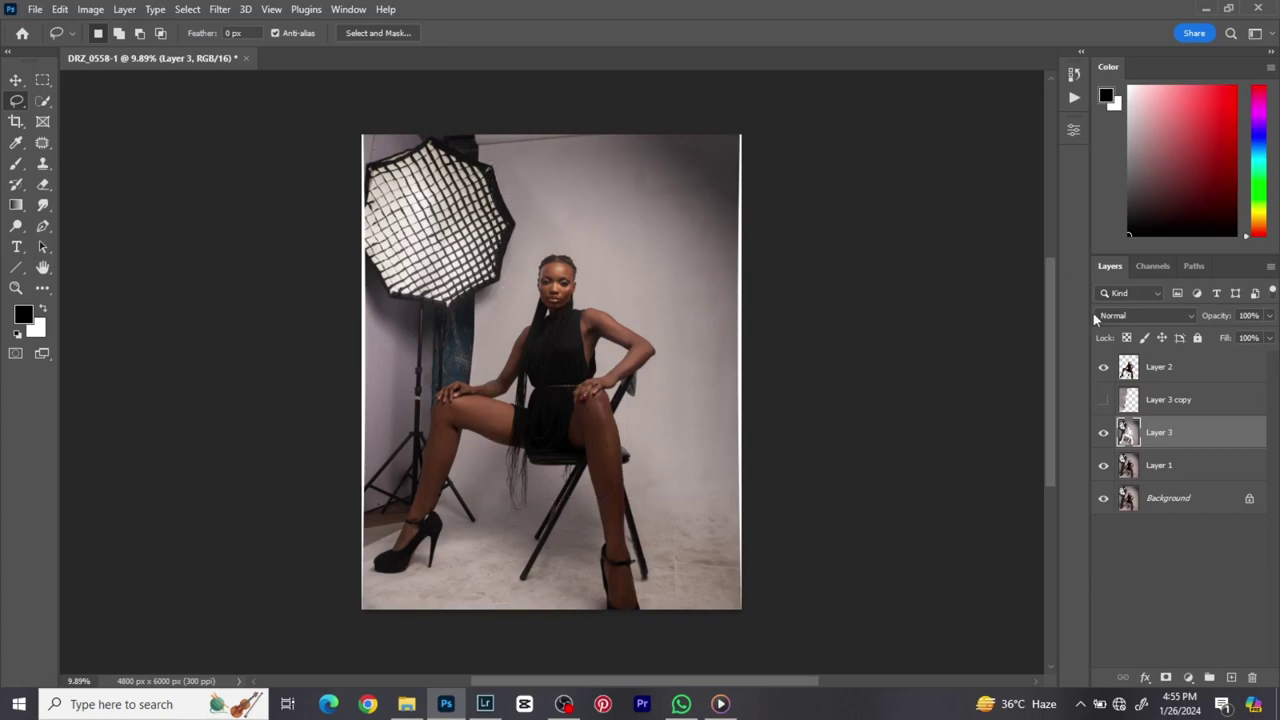
# - Select the wall area of Layer 3 down to the floor line with a rectangular marquee, copy it to a new layer, and check it alone
pyautogui.click(41, 84)
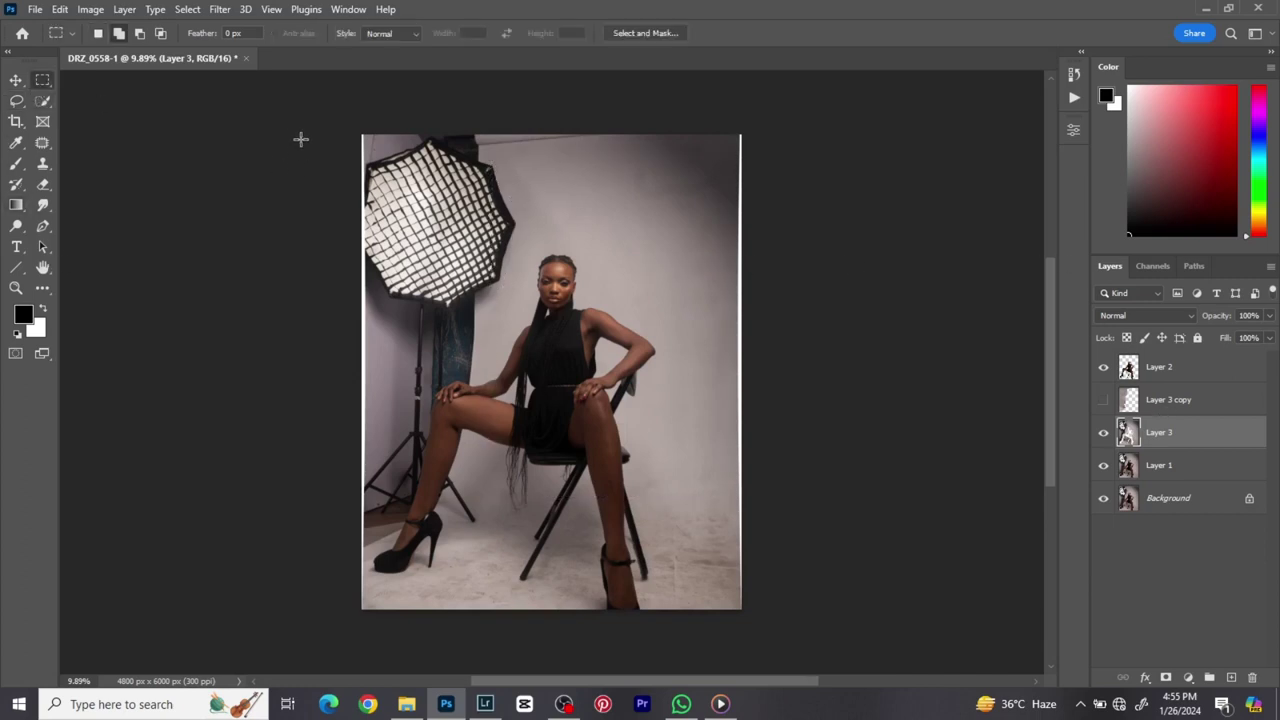
pyautogui.moveTo(329, 109); pyautogui.dragTo(810, 498)
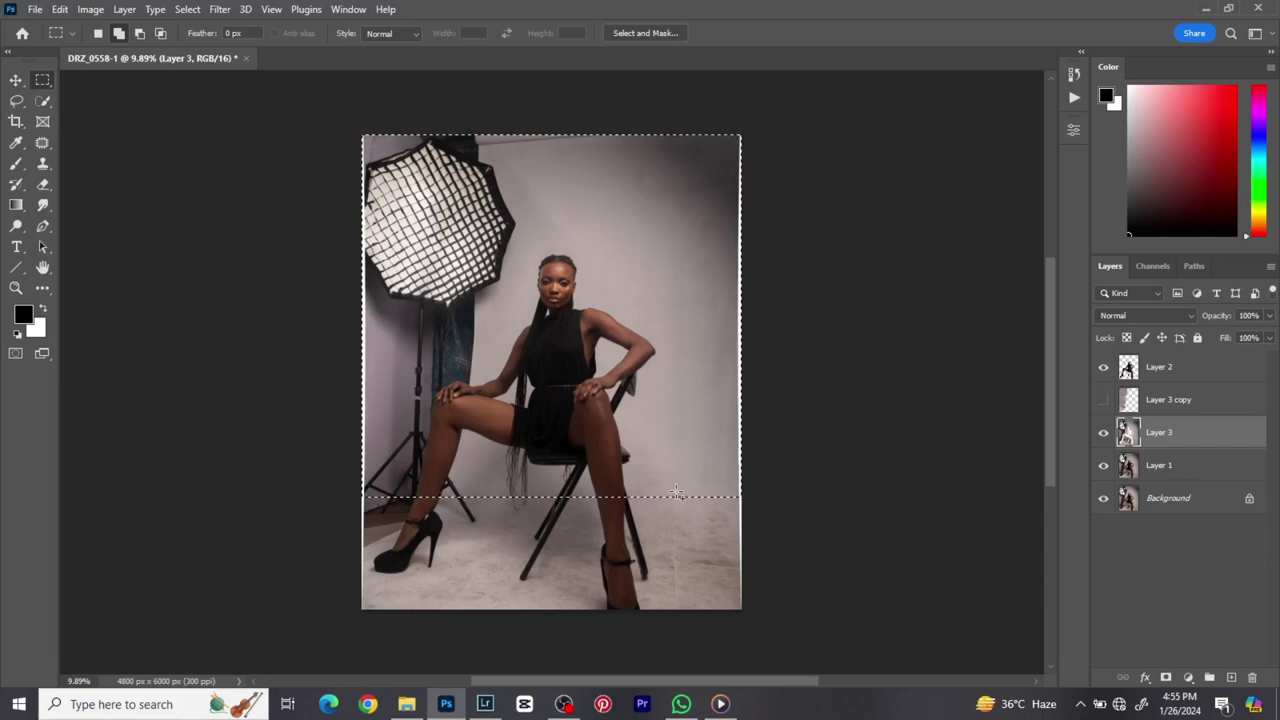
pyautogui.hotkey('ctrl', 'j')
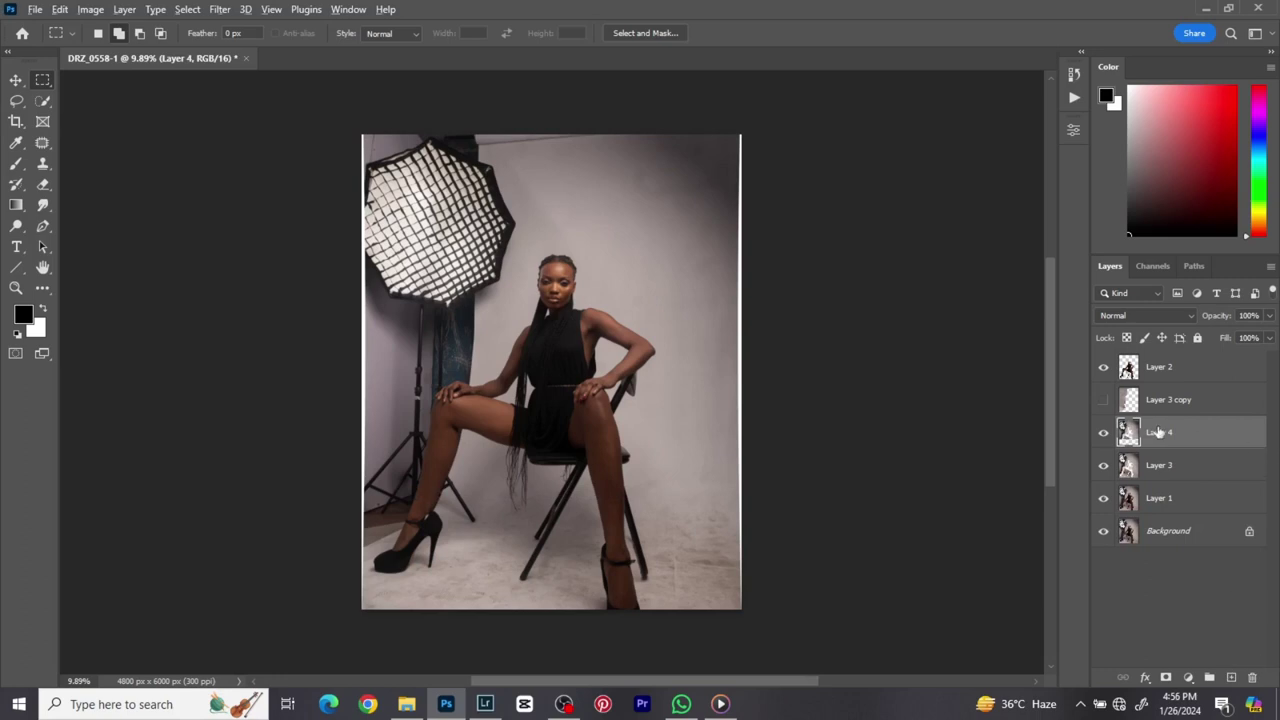
pyautogui.keyDown('alt'); pyautogui.click(1104, 434); pyautogui.keyUp('alt')
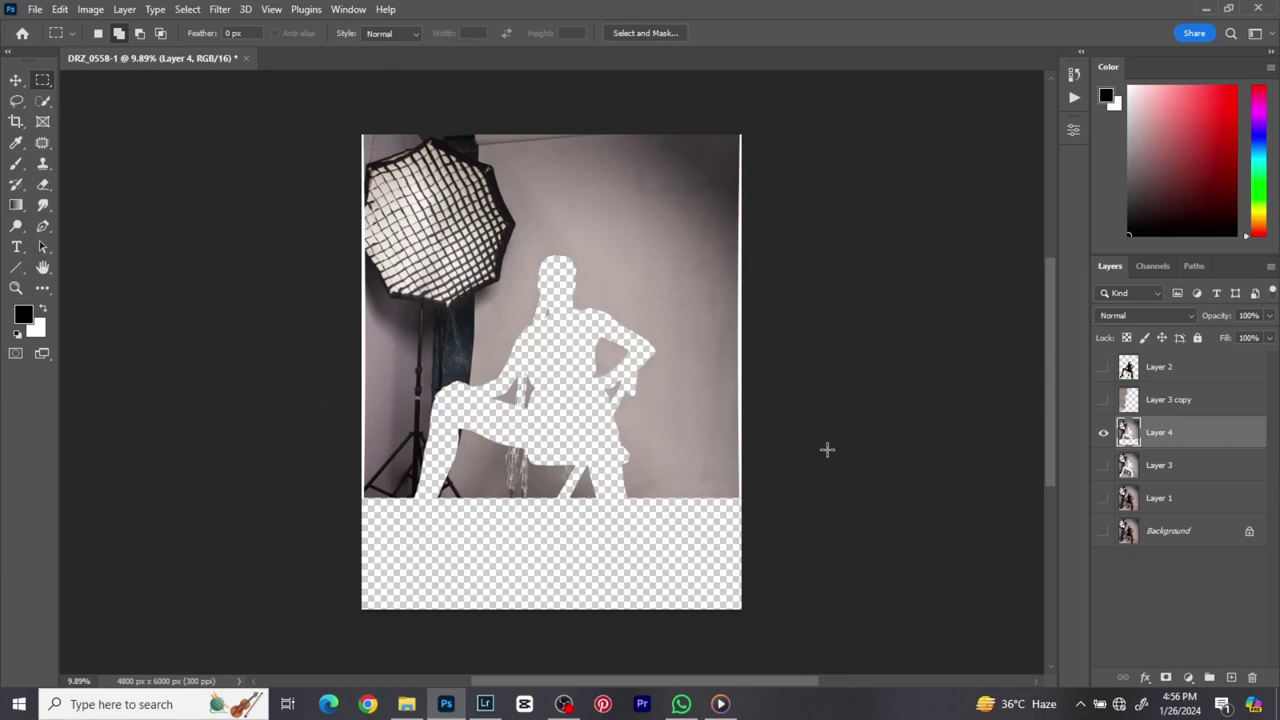
pyautogui.keyDown('alt'); pyautogui.click(1104, 434); pyautogui.keyUp('alt')
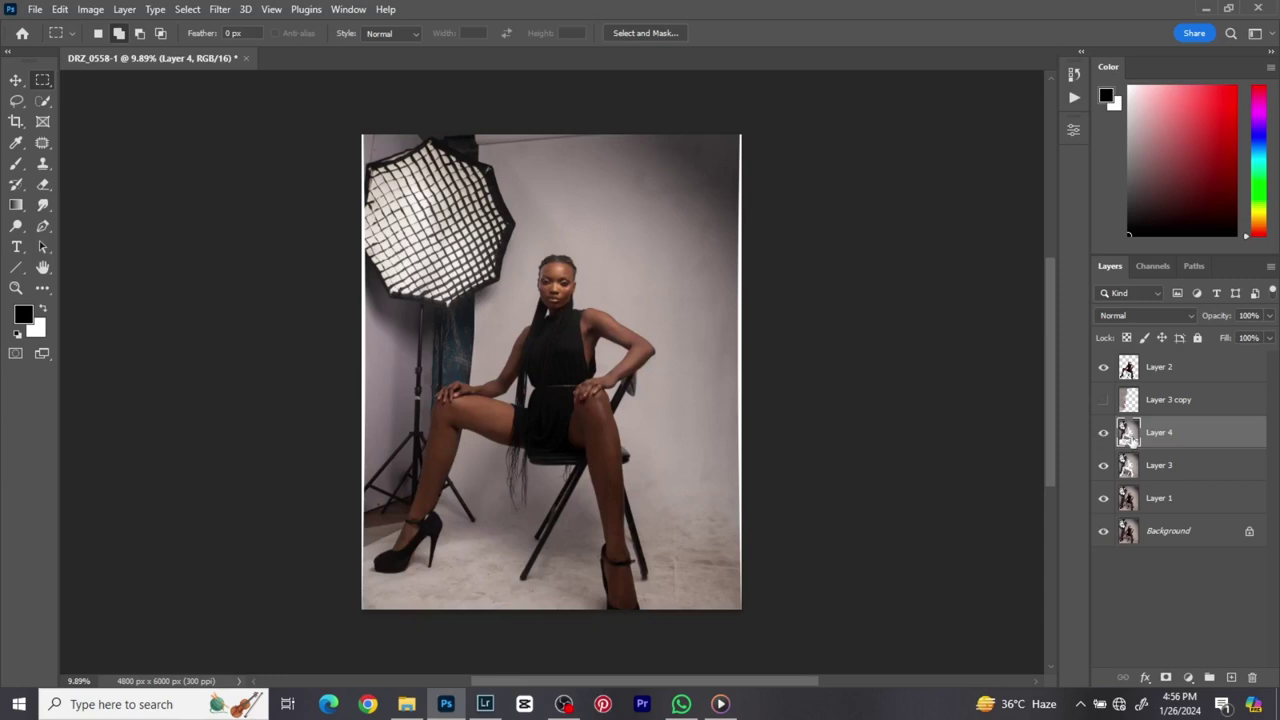
# - Load Layer 4 as a selection, invert it, copy the floor area of Layer 3 to a new layer, and check it alone
pyautogui.keyDown('ctrl'); pyautogui.click(1135, 438); pyautogui.keyUp('ctrl')
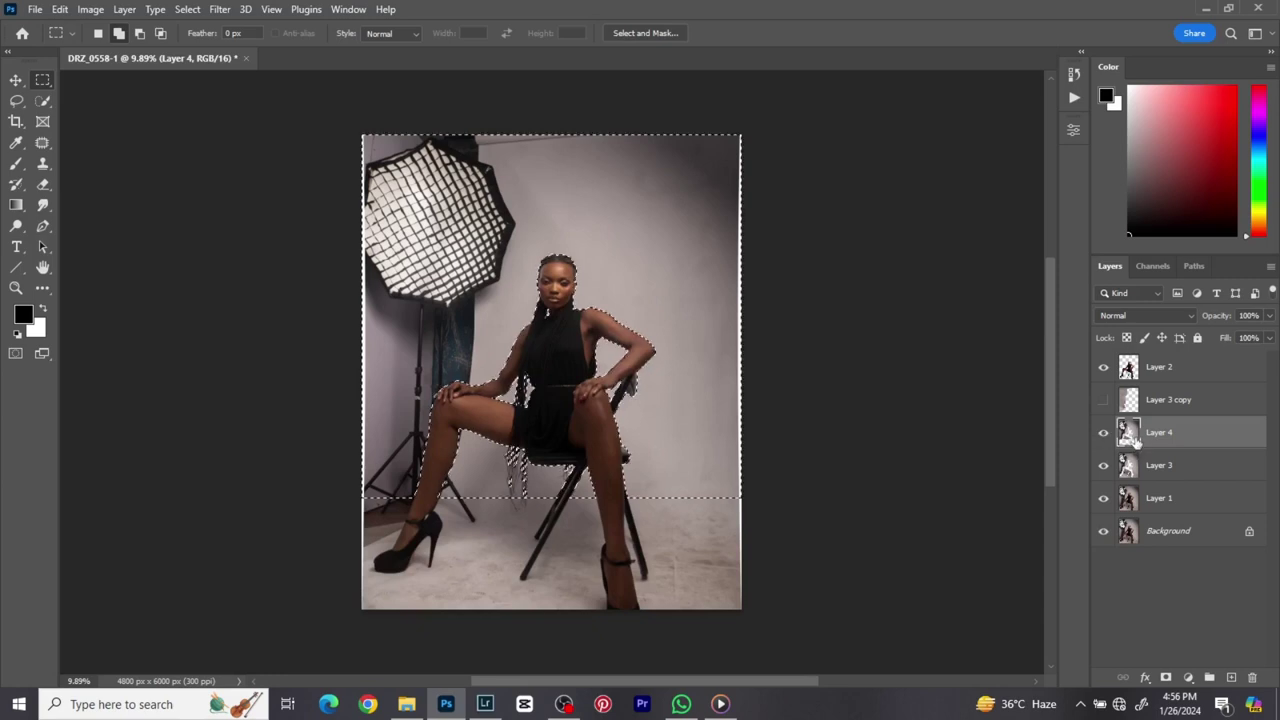
pyautogui.rightClick(630, 263)
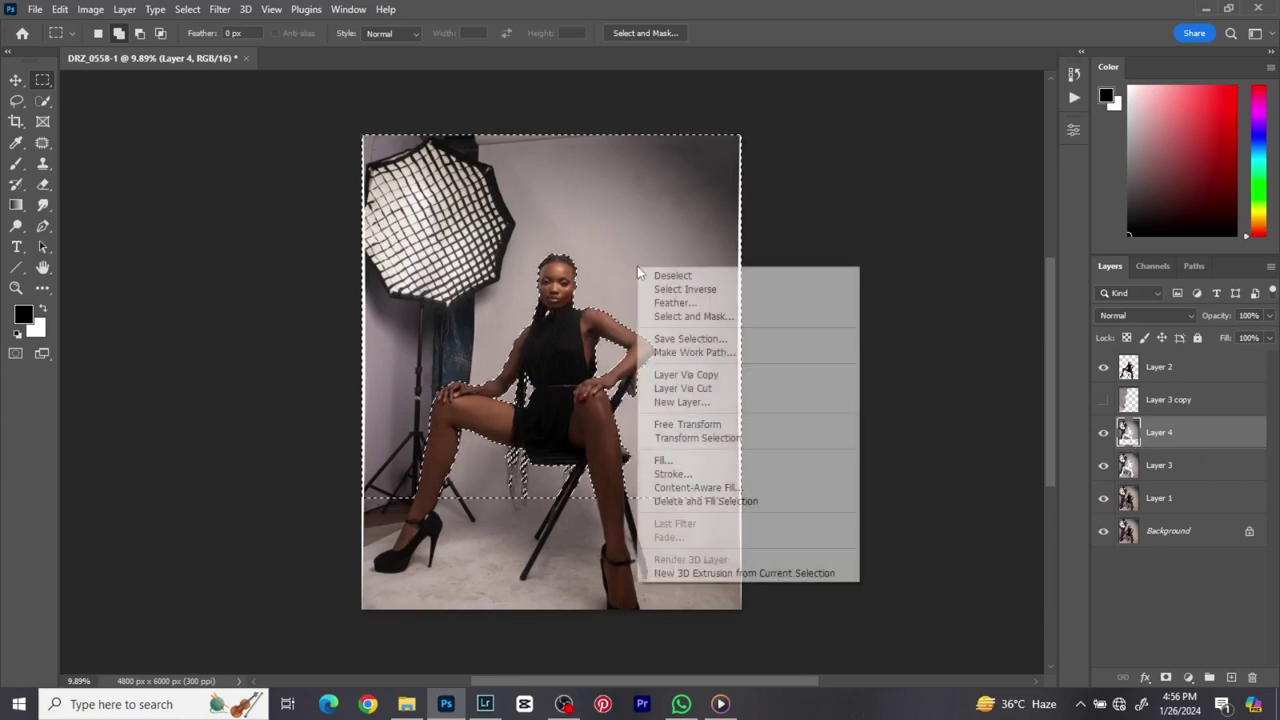
pyautogui.click(686, 286)
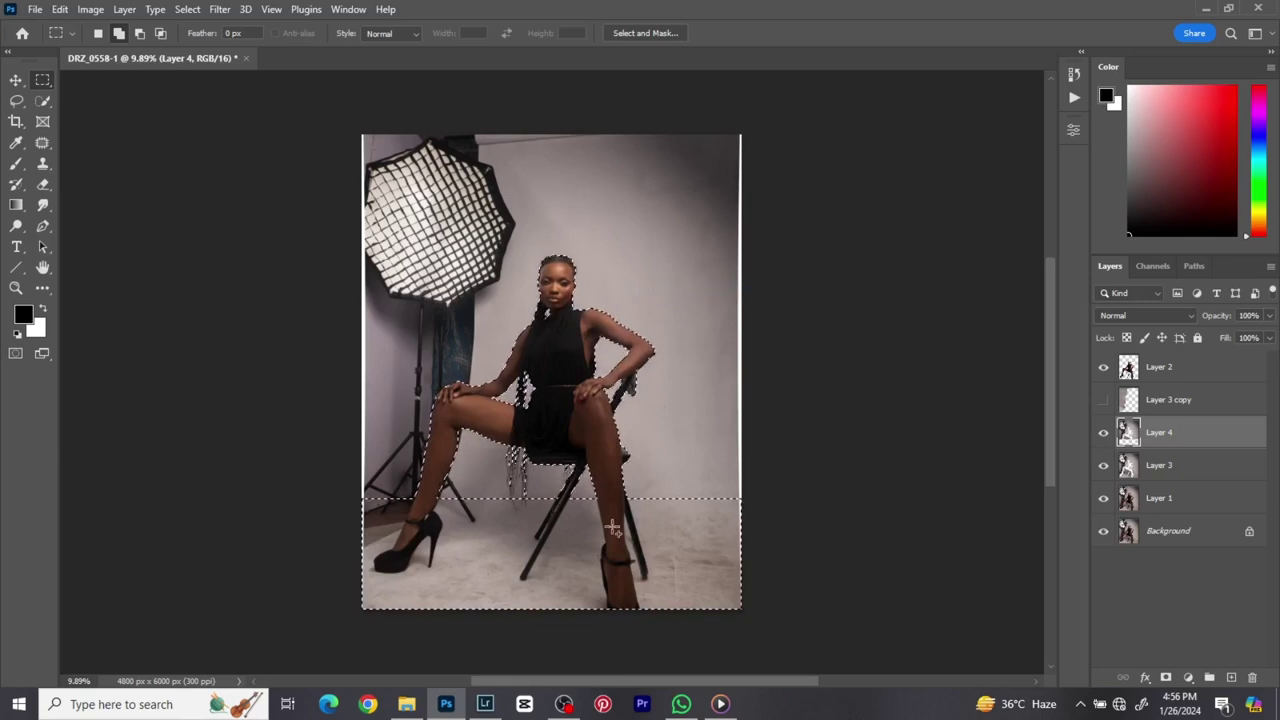
pyautogui.click(1199, 479)
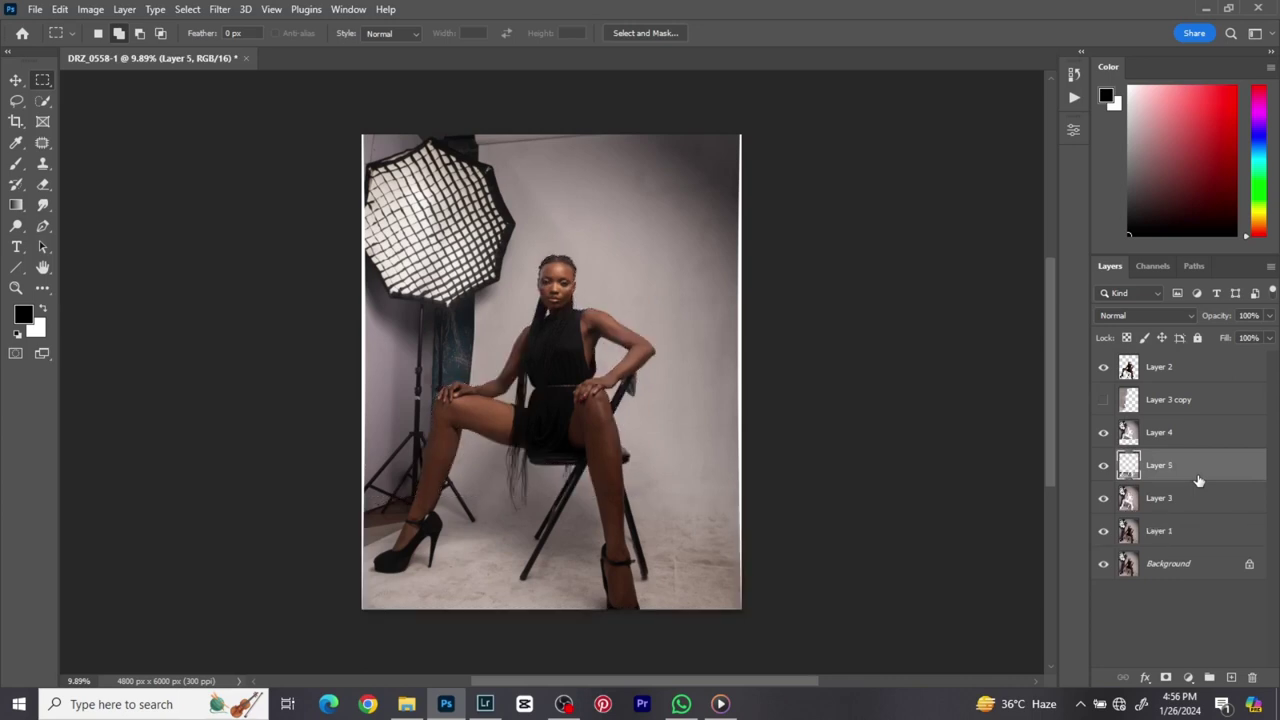
pyautogui.keyDown('alt'); pyautogui.click(1103, 466); pyautogui.keyUp('alt')
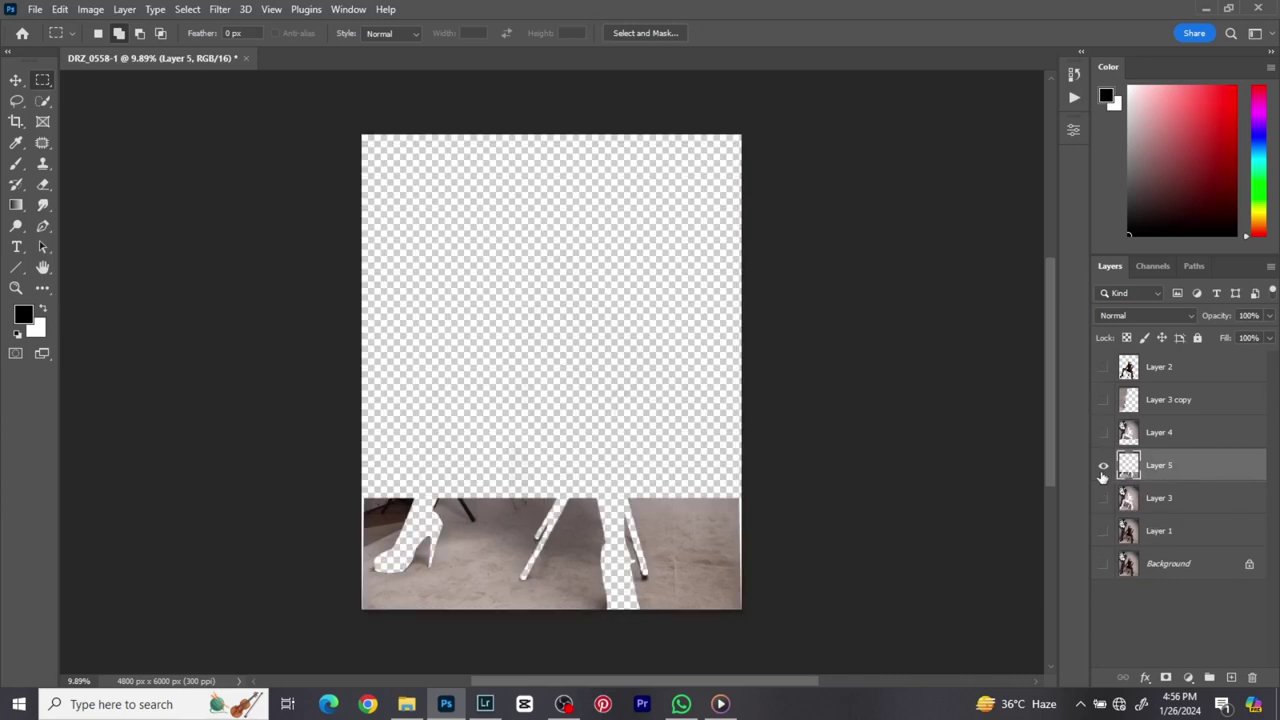
pyautogui.keyDown('alt'); pyautogui.click(1103, 468); pyautogui.keyUp('alt')
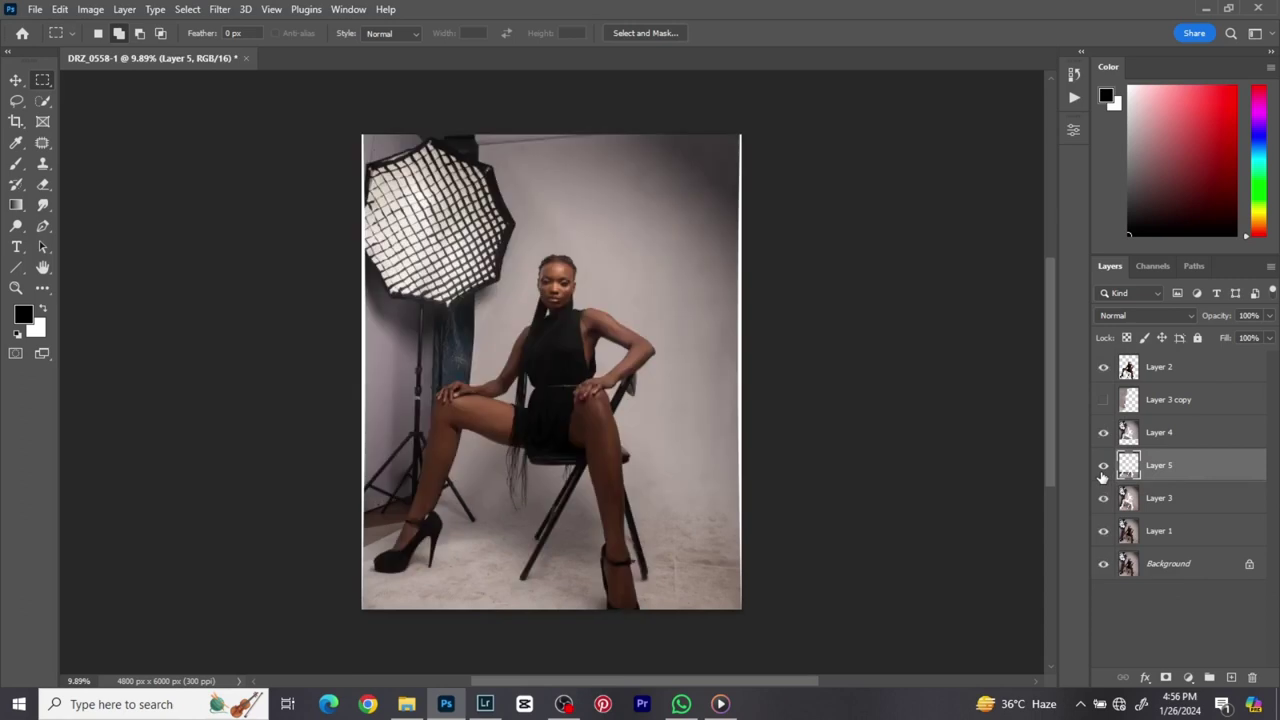
# - Examine the separate floor and wall layers by showing each one alone in turn, and show all layers again
pyautogui.keyDown('alt'); pyautogui.click(1103, 468); pyautogui.keyUp('alt')
pyautogui.keyDown('alt'); pyautogui.click(1103, 468); pyautogui.keyUp('alt')
pyautogui.keyDown('alt'); pyautogui.click(1104, 433); pyautogui.keyUp('alt')
pyautogui.keyDown('alt'); pyautogui.click(1104, 435); pyautogui.keyUp('alt')
pyautogui.keyDown('alt'); pyautogui.click(1104, 467); pyautogui.keyUp('alt')
pyautogui.keyDown('alt'); pyautogui.click(1104, 467); pyautogui.keyUp('alt')
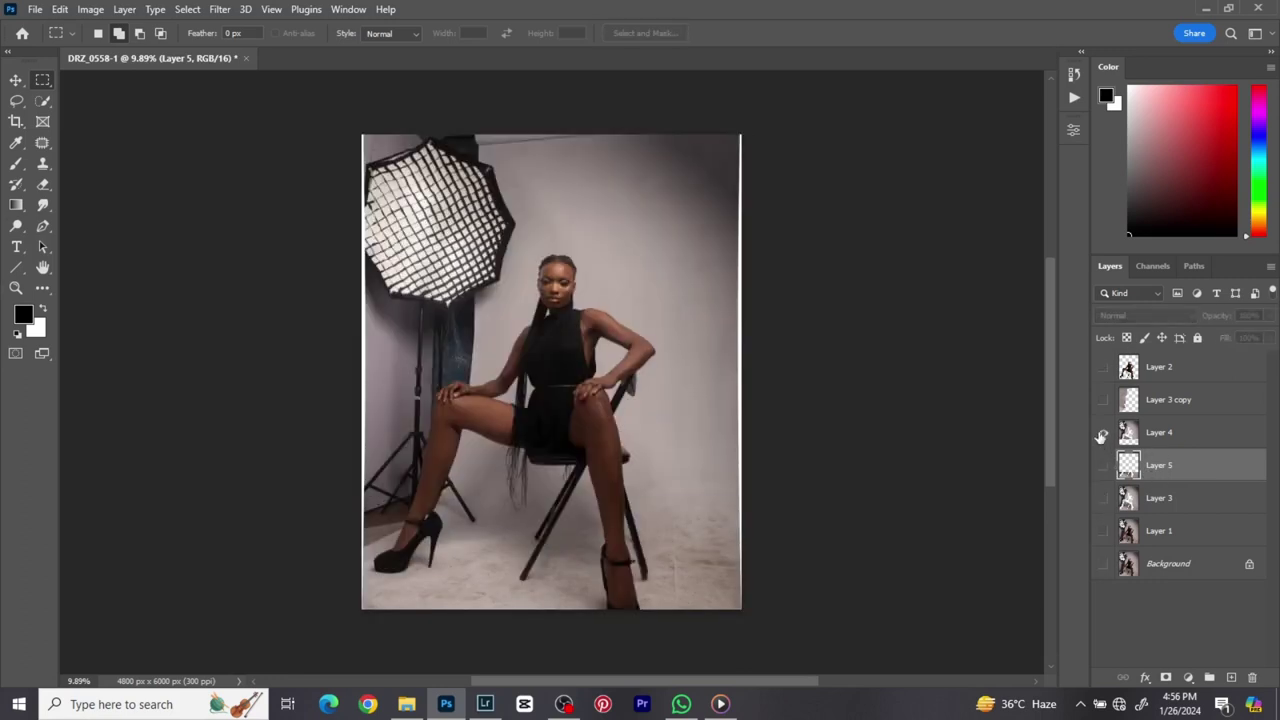
pyautogui.keyDown('alt'); pyautogui.click(1103, 434); pyautogui.keyUp('alt')
pyautogui.keyDown('alt'); pyautogui.click(1101, 436); pyautogui.keyUp('alt')
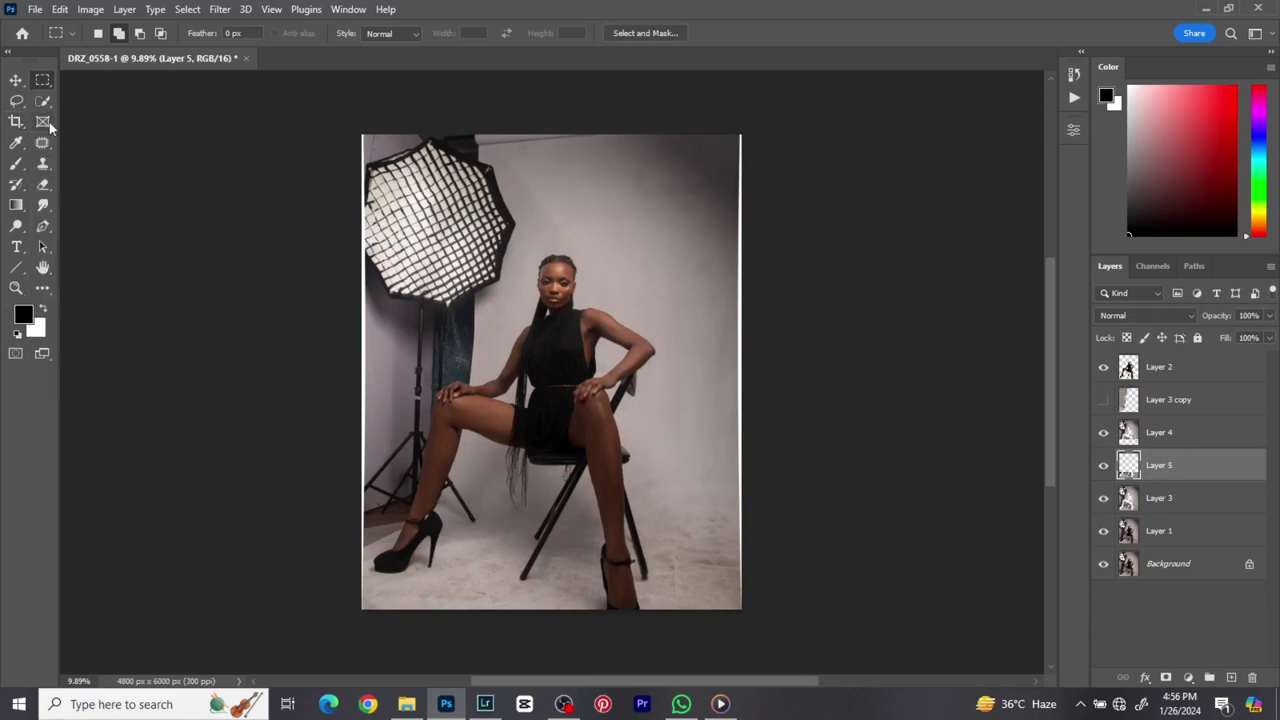
# - On Layer 5, select the floor around the light stand's feet and raised heel with a rectangular marquee, and trim its clean floor side with the Lasso
pyautogui.click(16, 101)
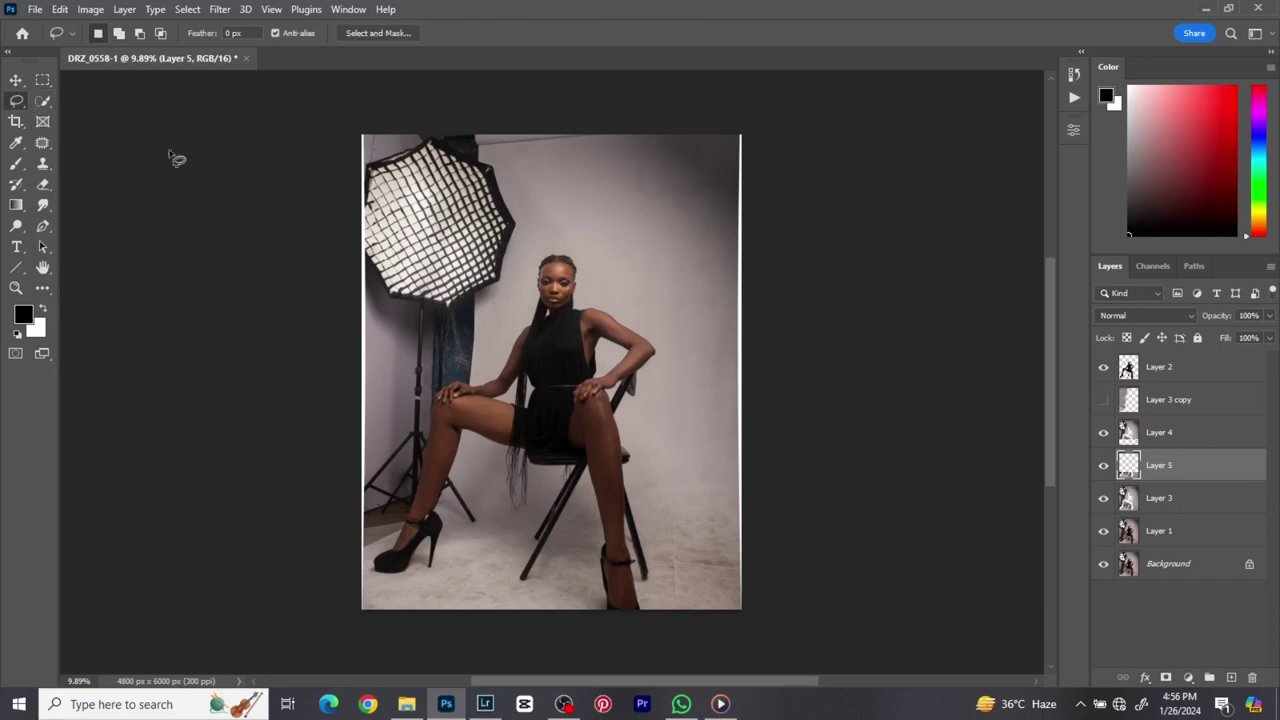
pyautogui.press('m')
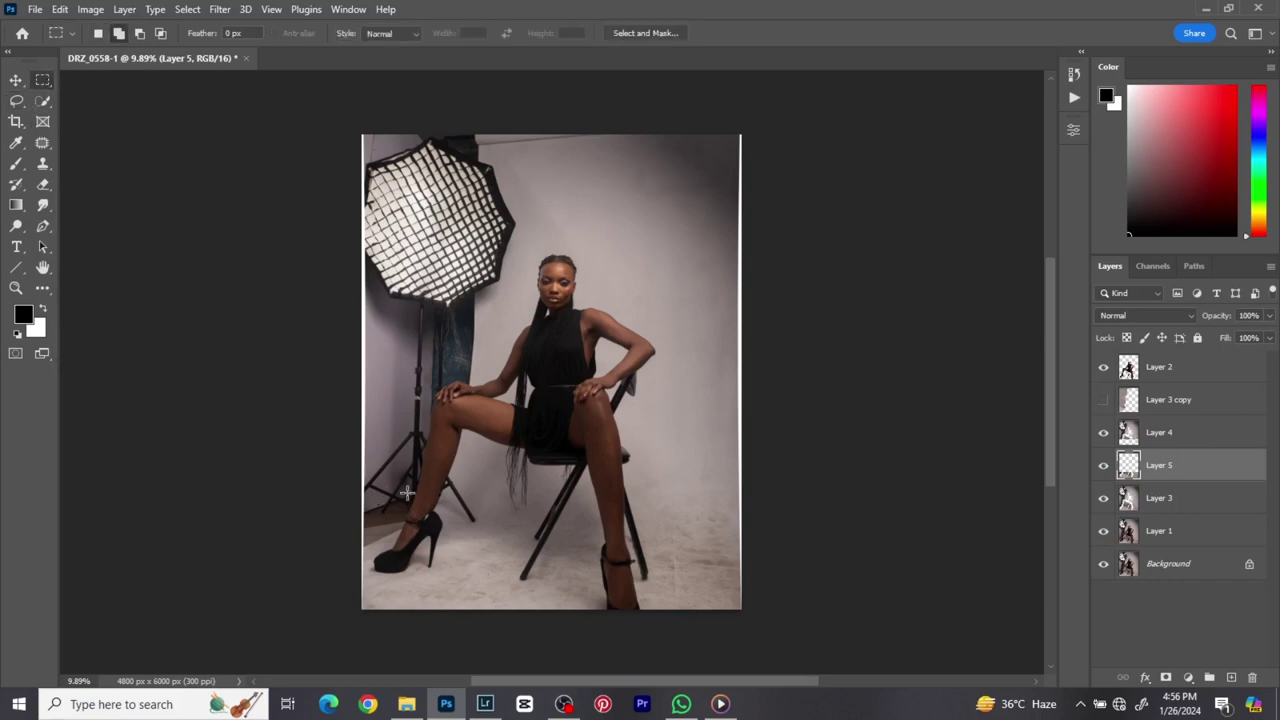
pyautogui.moveTo(362, 472)
pyautogui.mouseDown()
pyautogui.moveTo(485, 510)
pyautogui.moveTo(510, 584)
pyautogui.moveTo(532, 597)
pyautogui.moveTo(546, 508)
pyautogui.moveTo(551, 610)
pyautogui.moveTo(524, 613)
pyautogui.mouseUp()
pyautogui.click(18, 102)
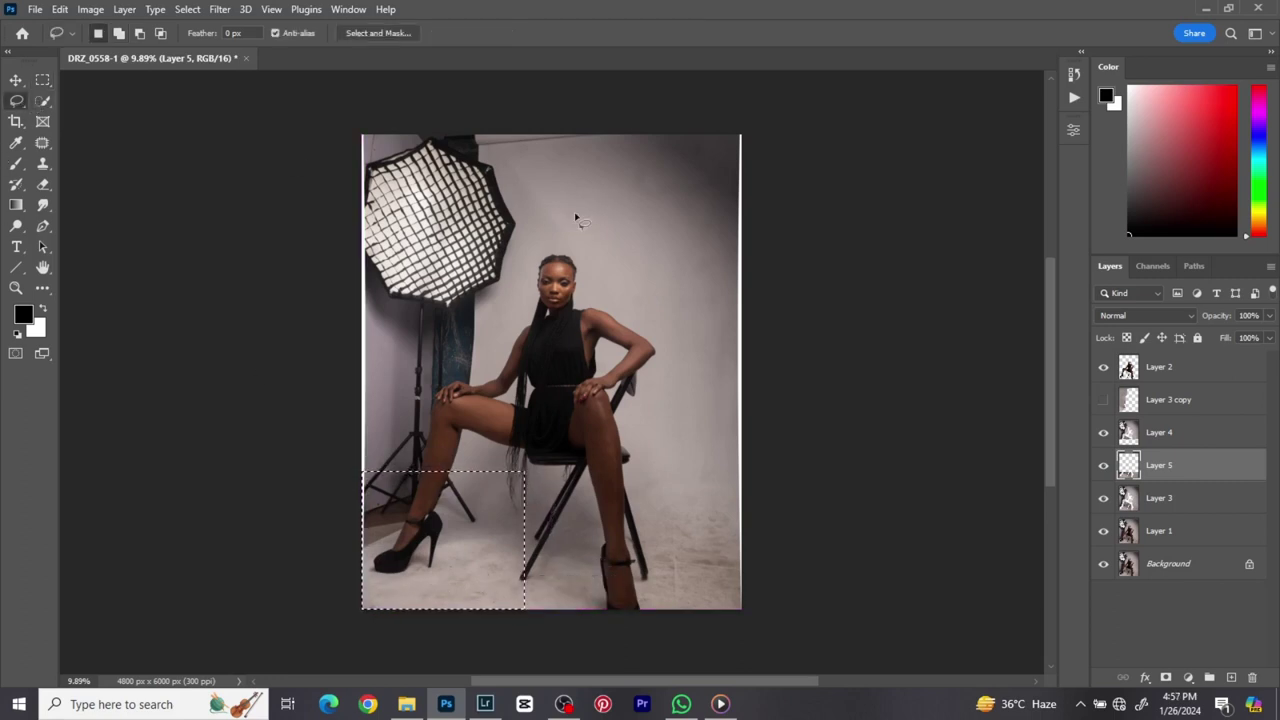
pyautogui.press('alt')
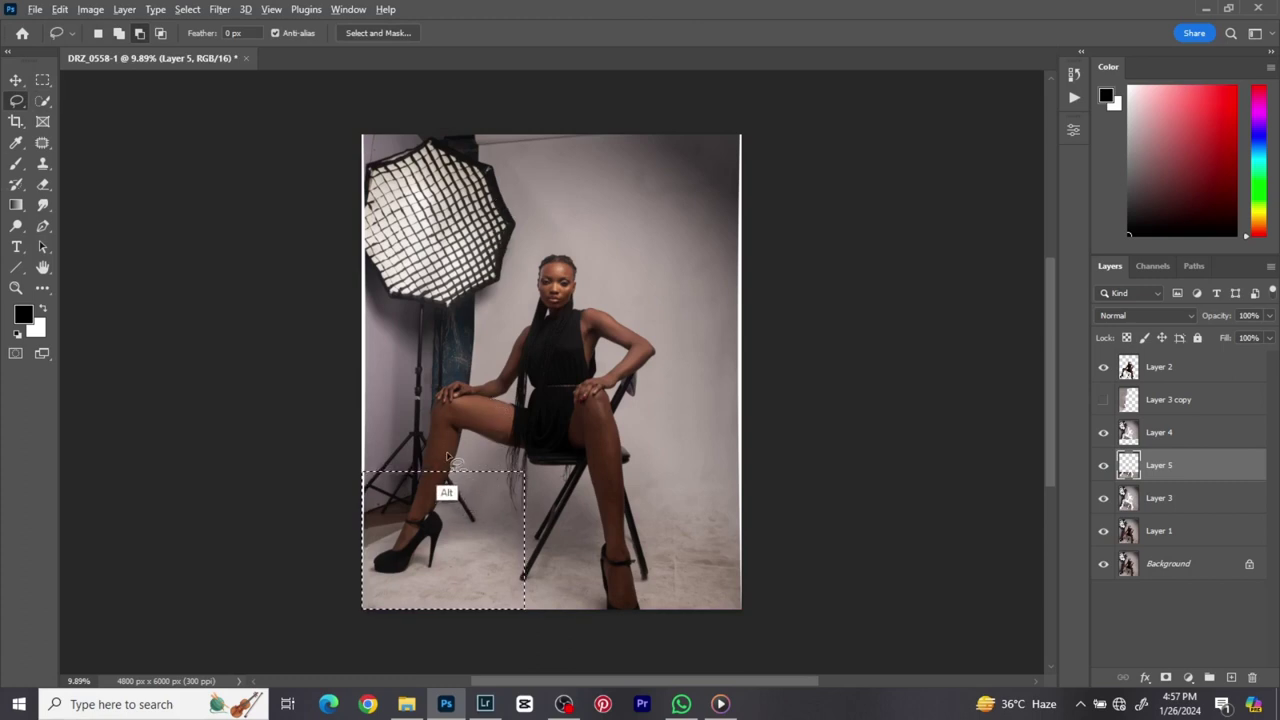
pyautogui.moveTo(447, 453)
pyautogui.mouseDown()
pyautogui.moveTo(486, 528)
pyautogui.moveTo(438, 577)
pyautogui.moveTo(373, 604)
pyautogui.moveTo(370, 624)
pyautogui.moveTo(522, 626)
pyautogui.moveTo(559, 487)
pyautogui.moveTo(507, 436)
pyautogui.moveTo(460, 443)
pyautogui.mouseUp()
# - Try Content-Aware Fill on the selected floor area with output to a new layer, and undo the fill
pyautogui.rightClick(400, 533)
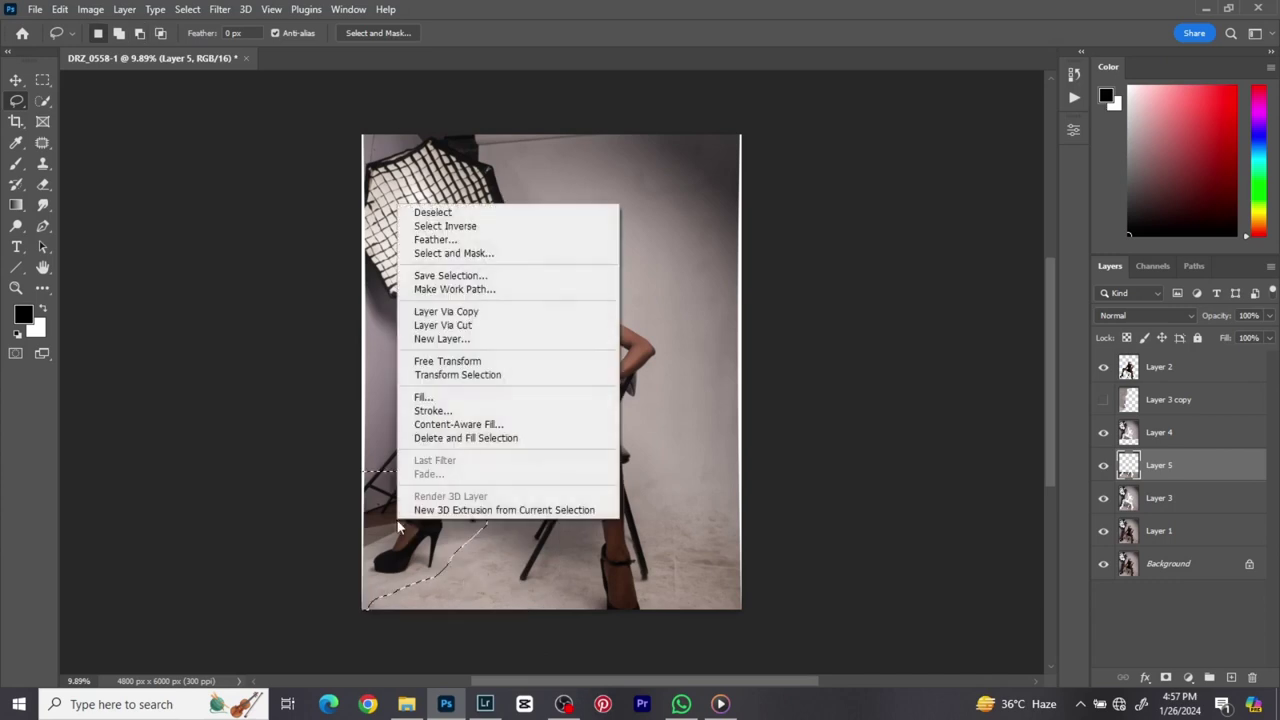
pyautogui.click(487, 425)
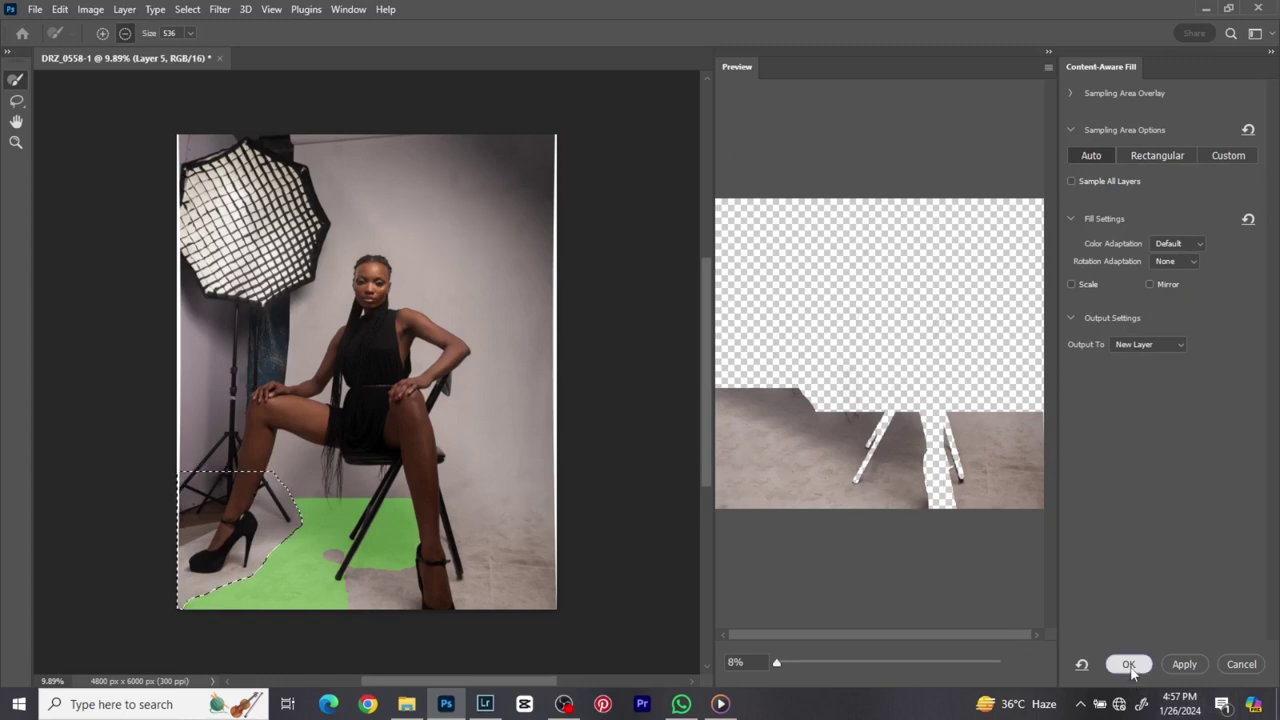
pyautogui.click(1128, 665)
pyautogui.rightClick(461, 519)
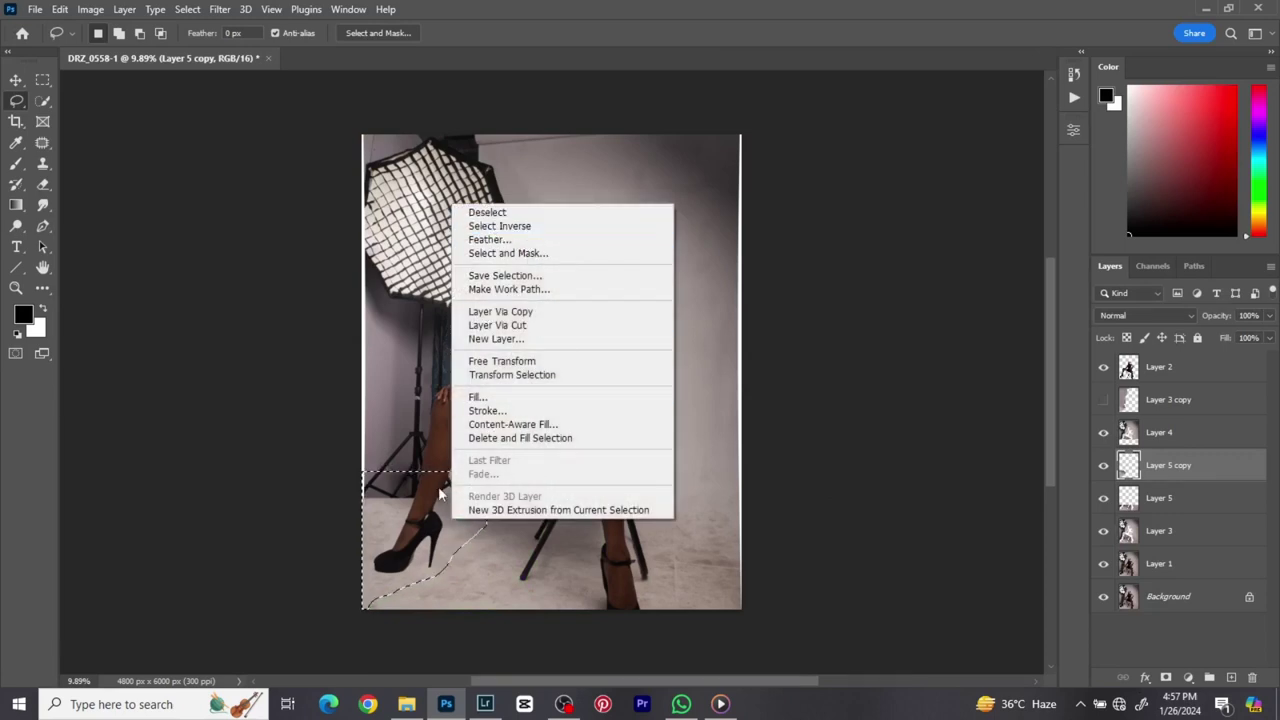
pyautogui.click(440, 493)
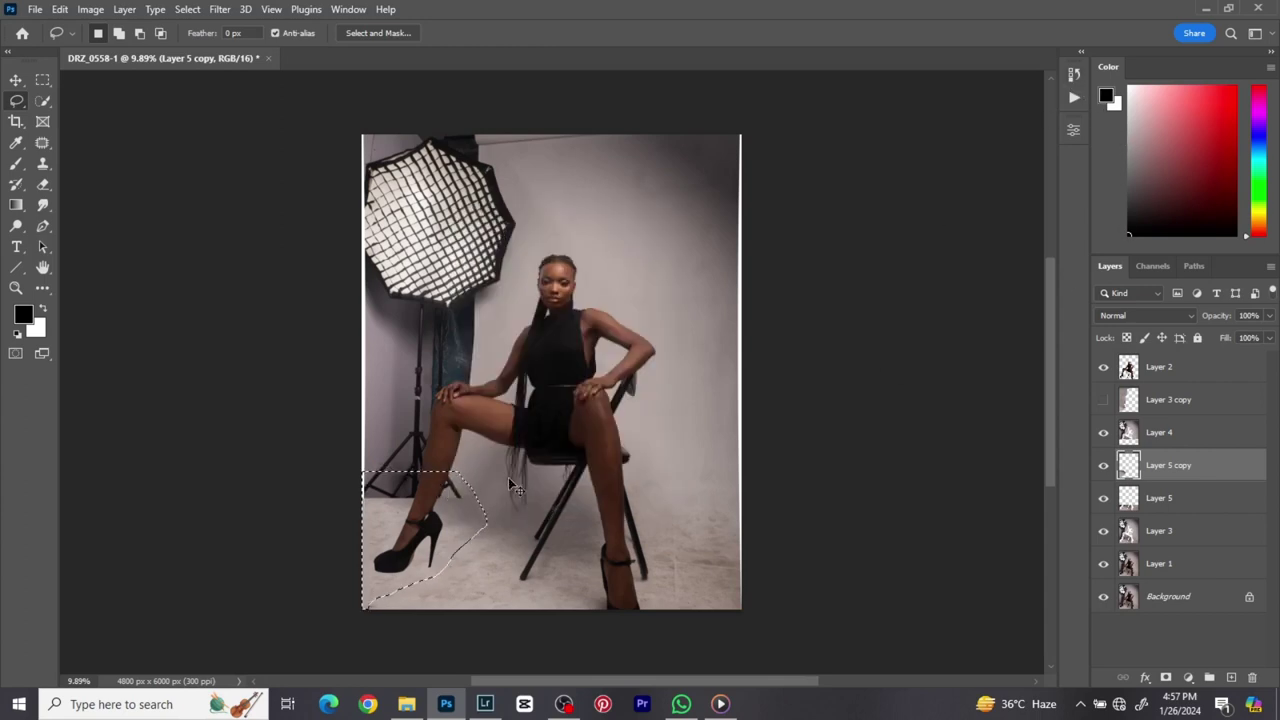
pyautogui.hotkey('ctrl', 'z')
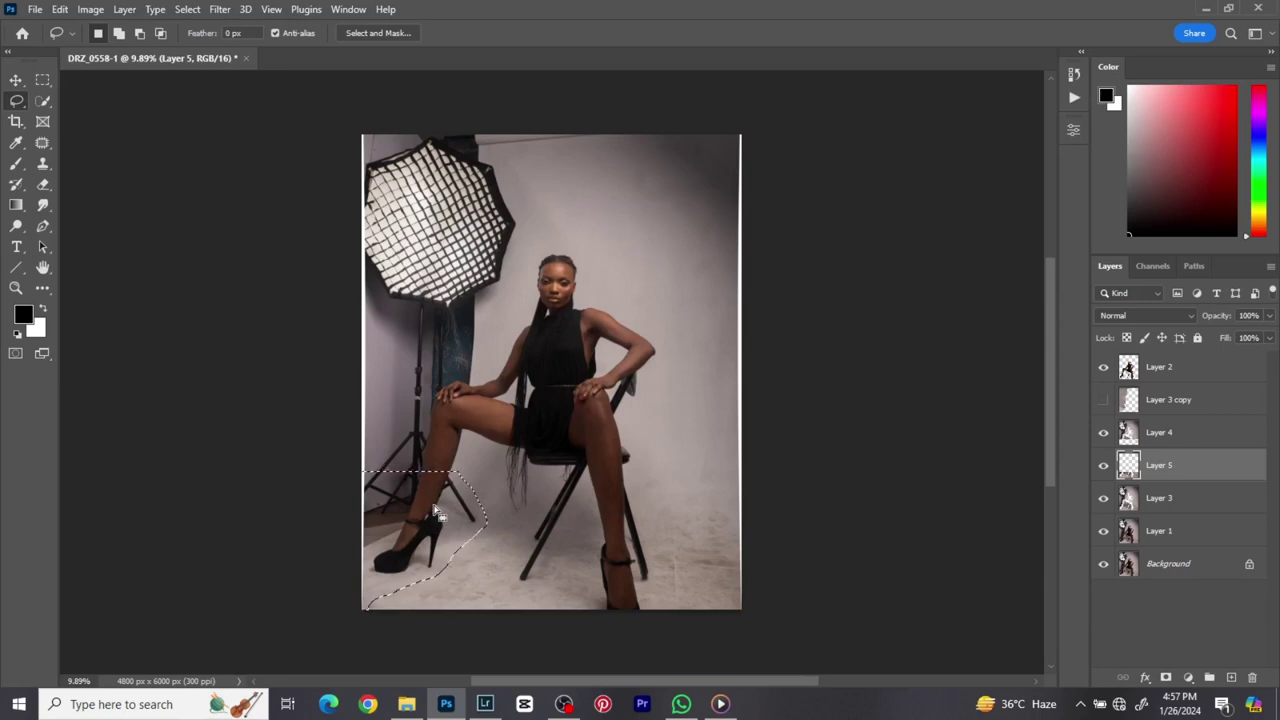
# - Feather the selection around the light stand's feet and raised heel by 20 pixels
pyautogui.rightClick(436, 513)
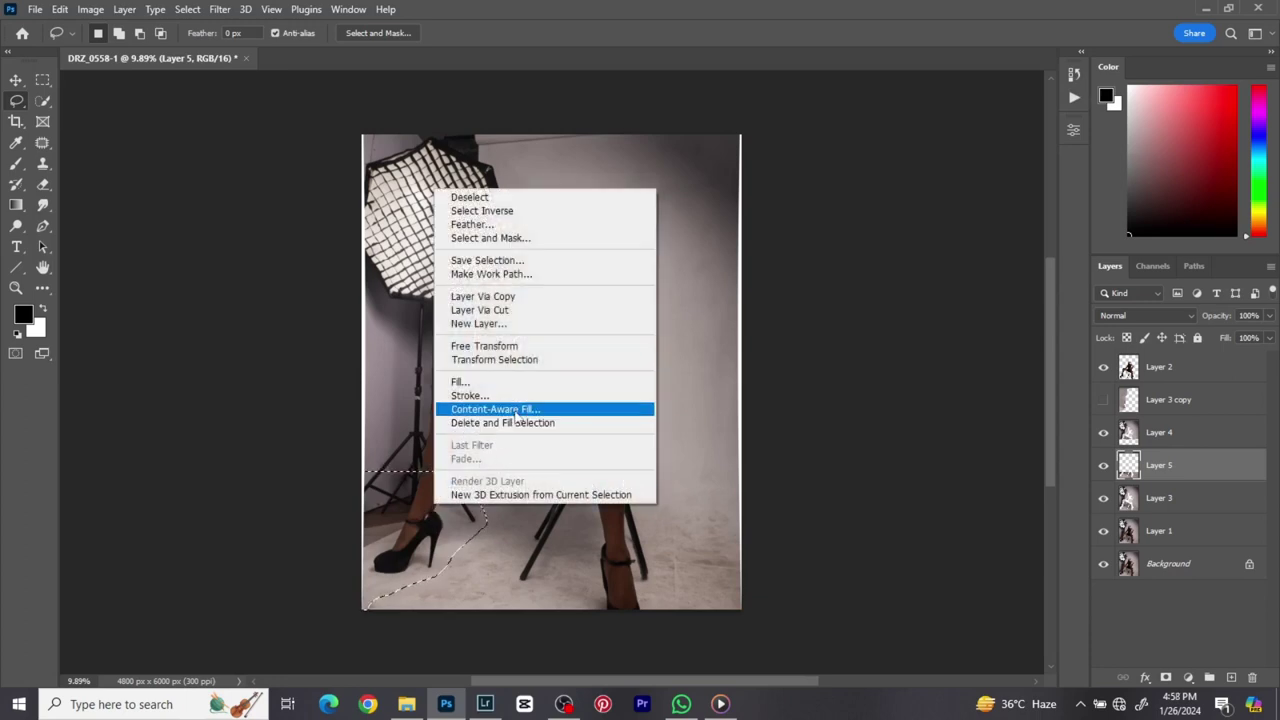
pyautogui.click(472, 225)
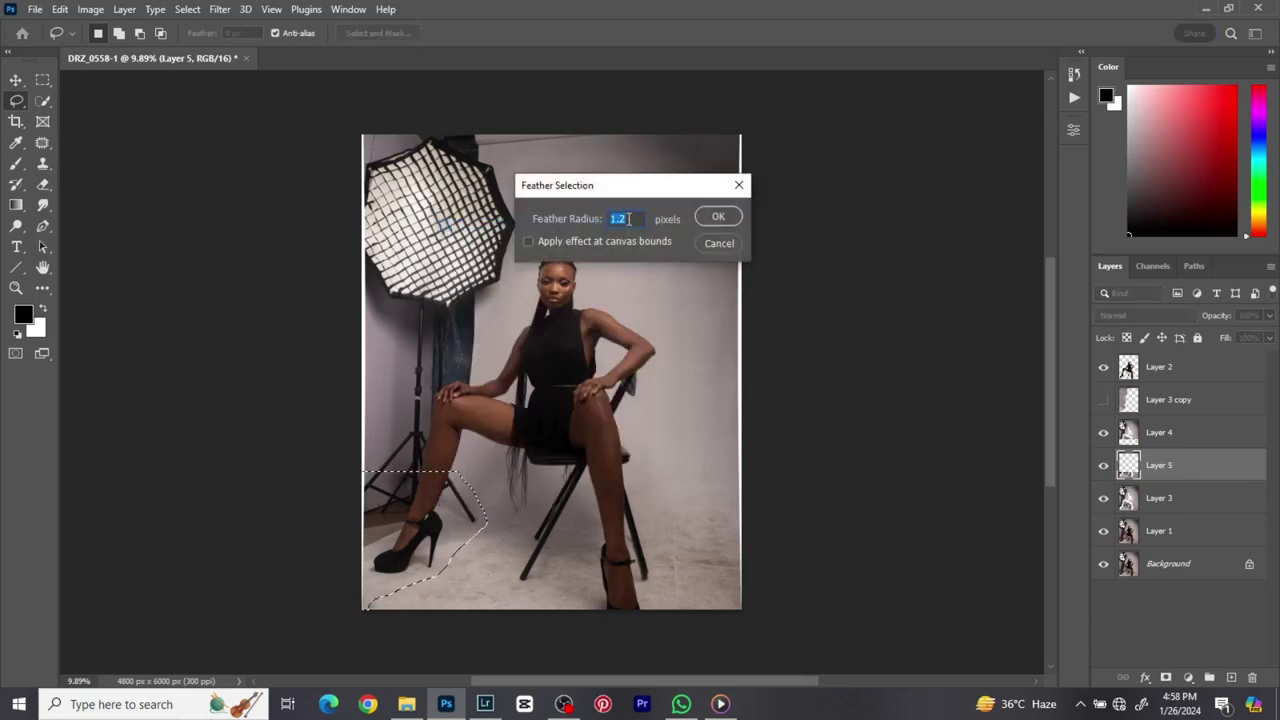
pyautogui.write('20')
pyautogui.click(716, 218)
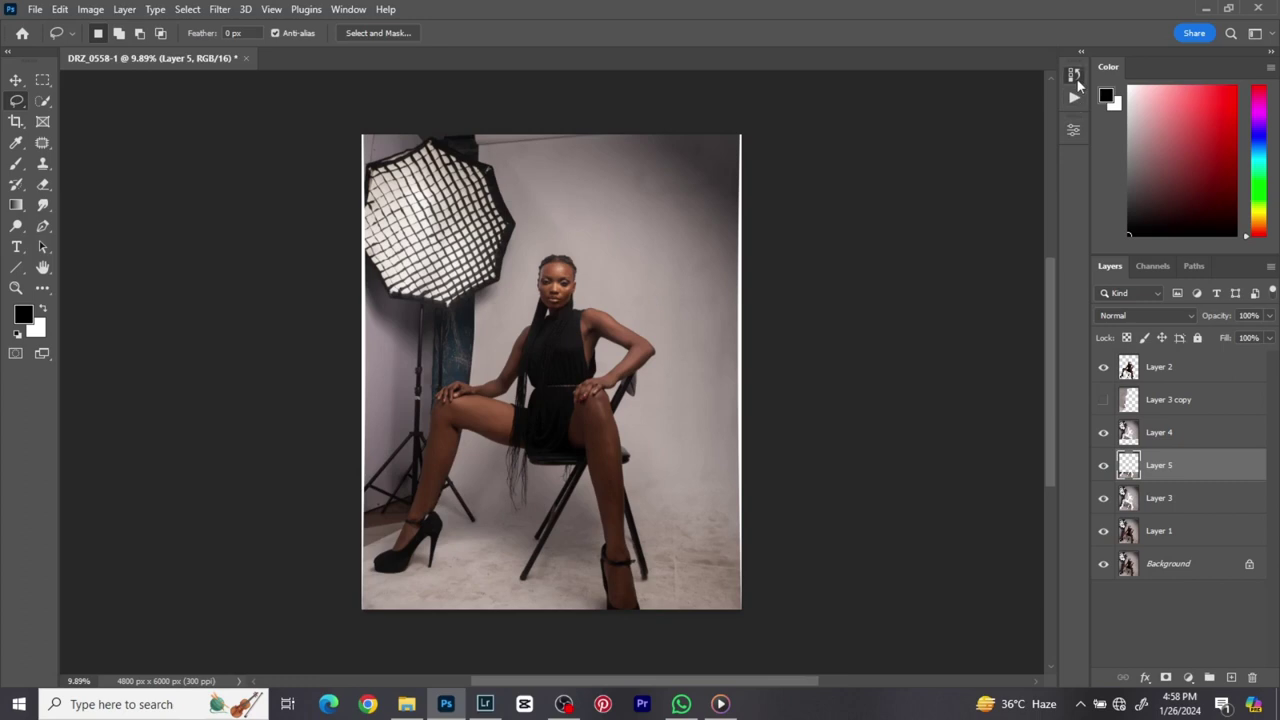
# - Restore the feathered floor selection by returning to the Feather state in the document history
pyautogui.click(1075, 78)
pyautogui.click(958, 417)
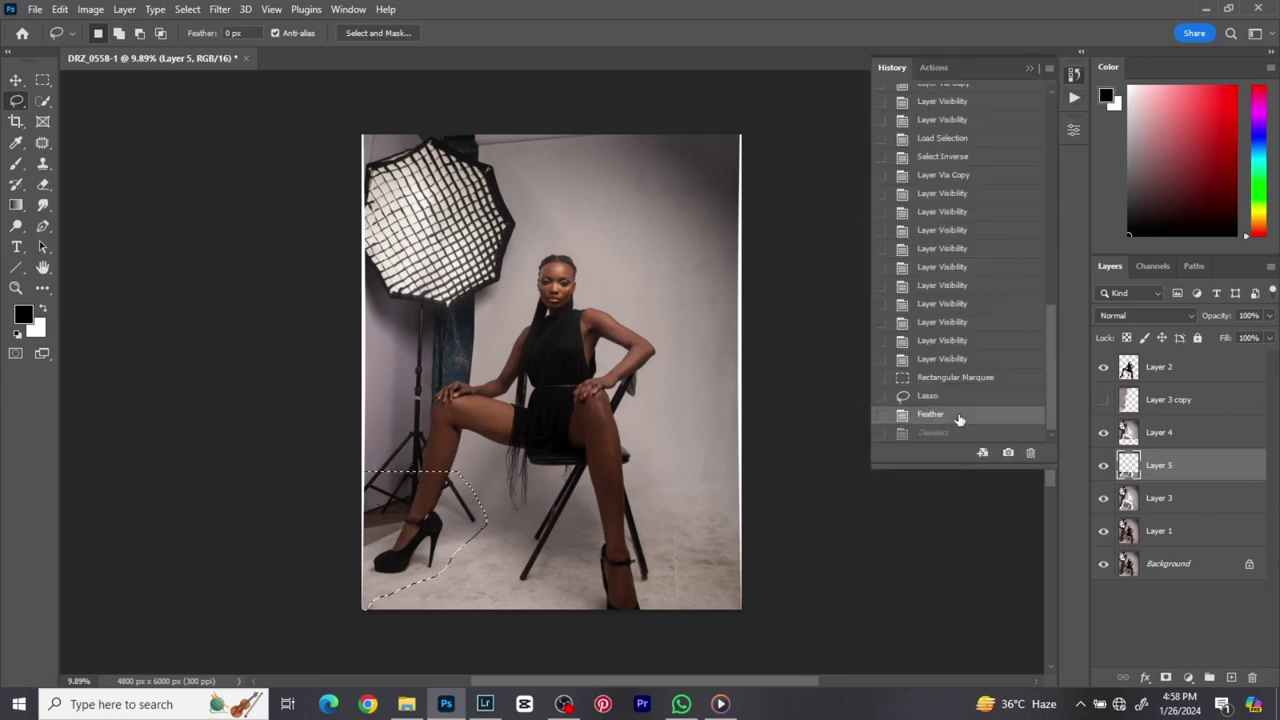
pyautogui.click(946, 432)
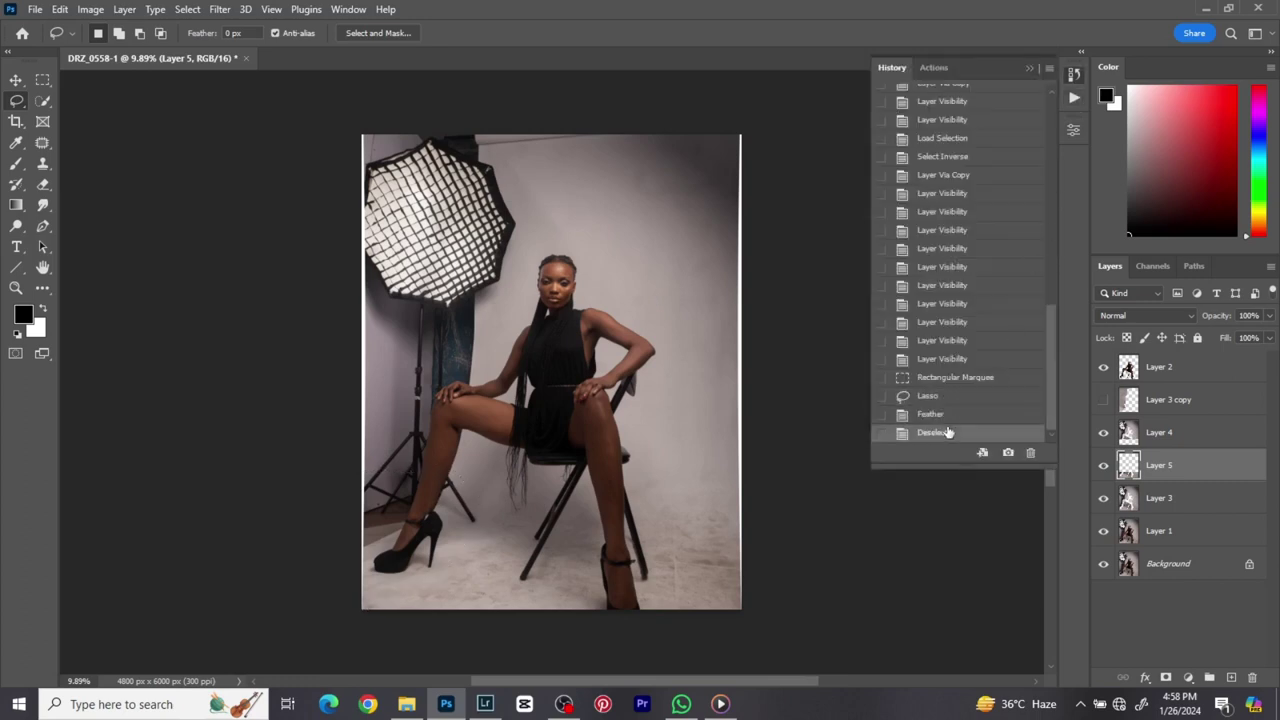
pyautogui.click(940, 416)
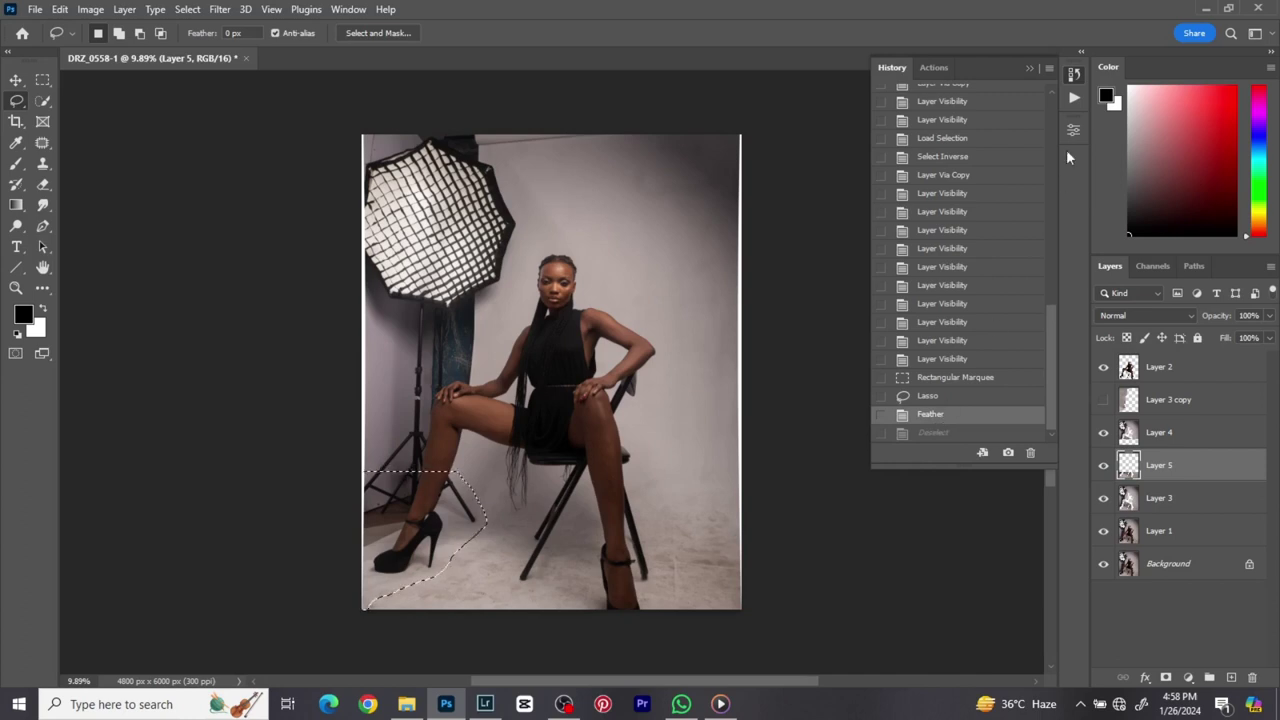
pyautogui.click(1075, 78)
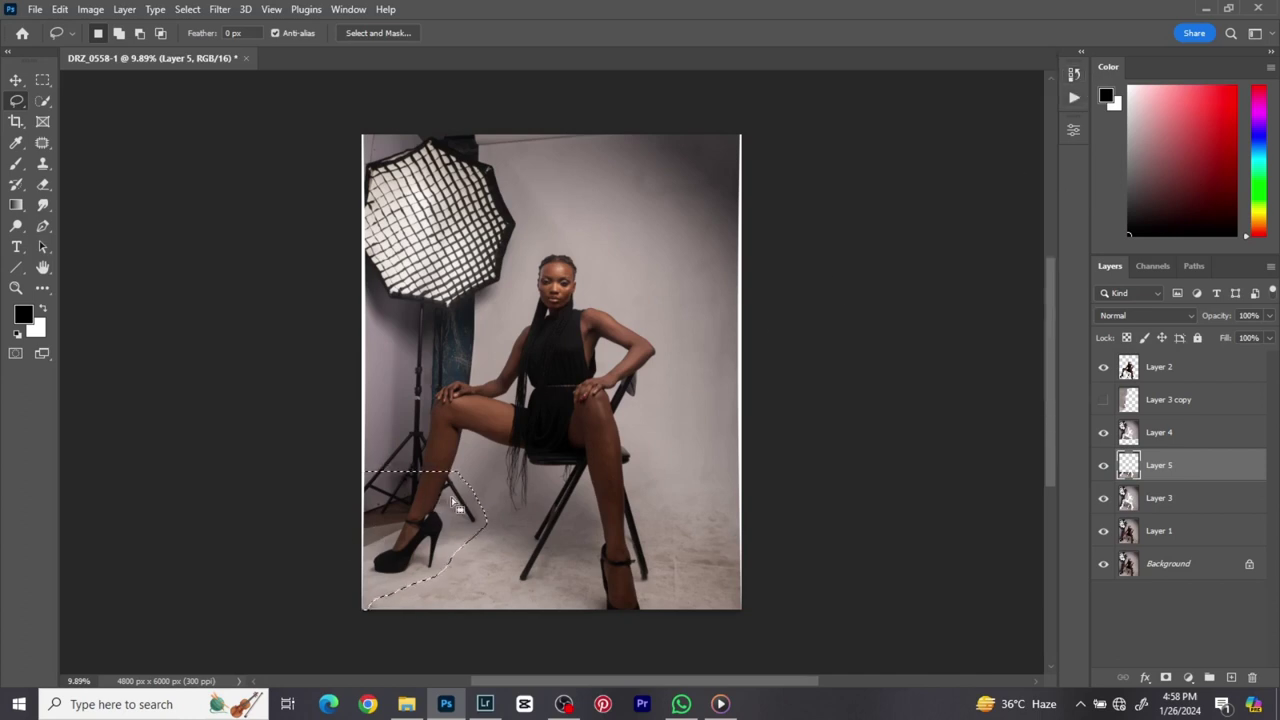
# - Run Content-Aware Fill on the feathered floor selection with automatic sampling and output to a new layer, and deselect
pyautogui.rightClick(454, 508)
pyautogui.click(492, 414)
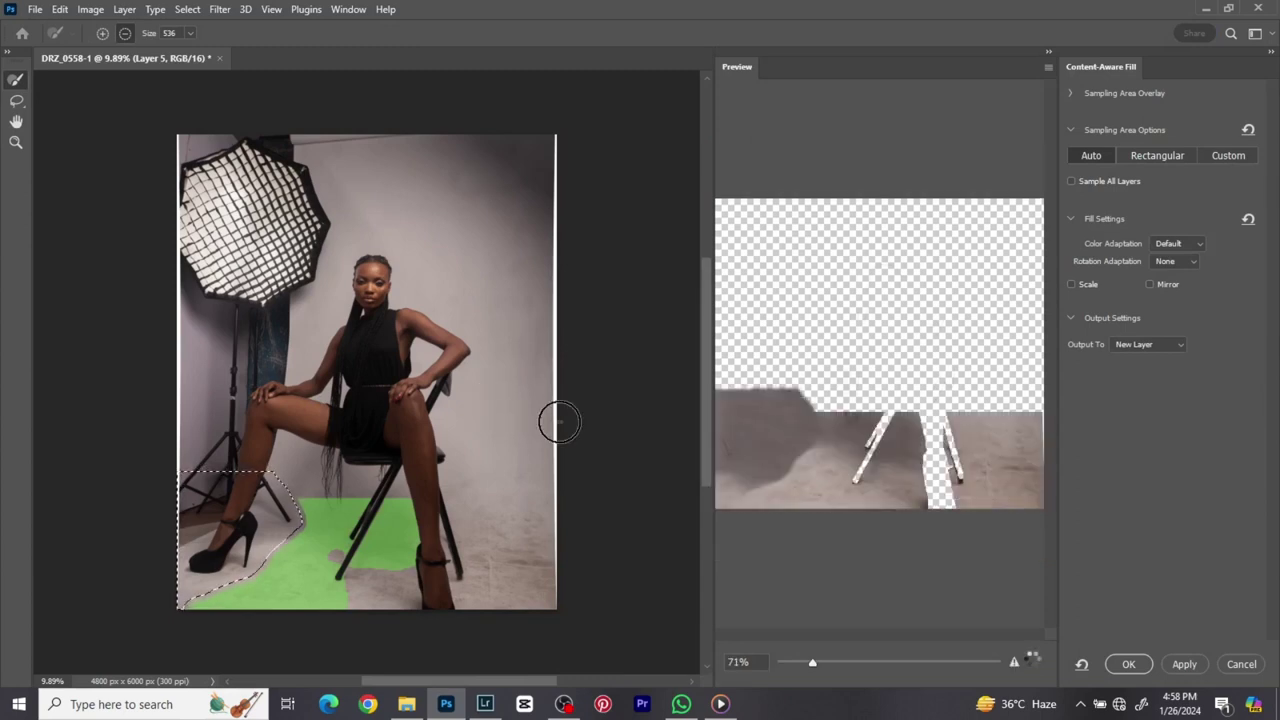
pyautogui.click(1122, 665)
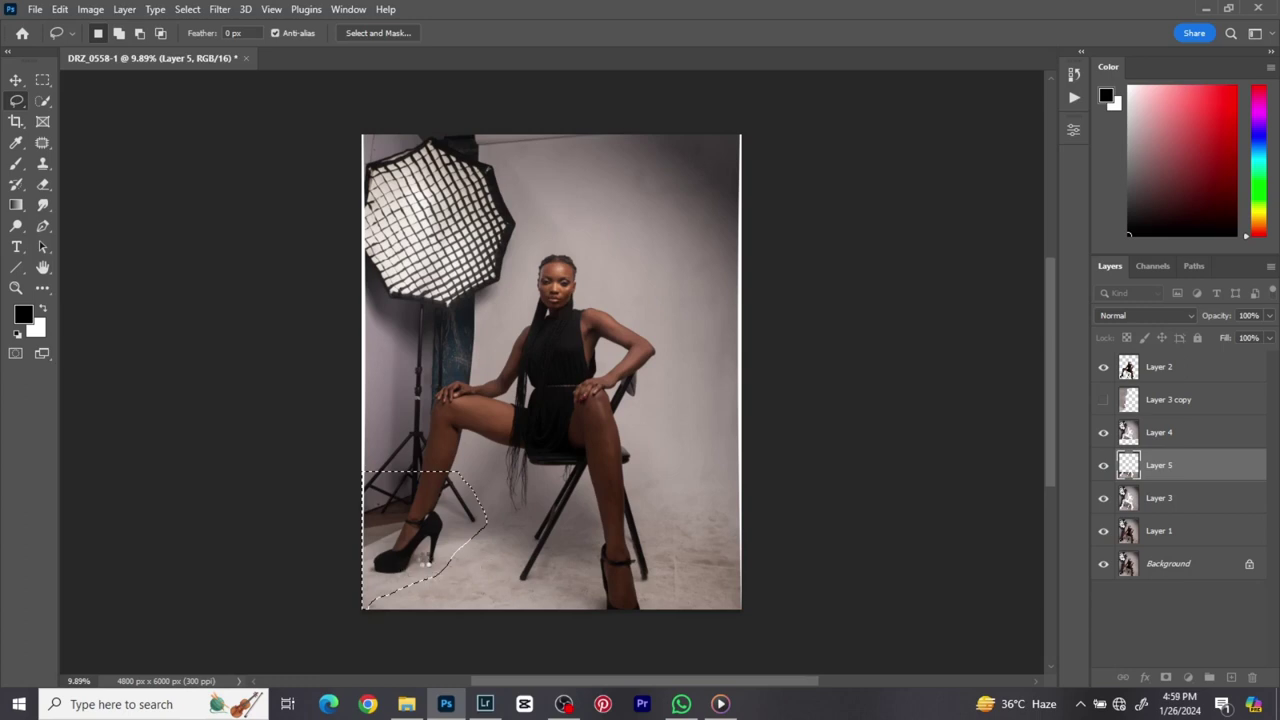
pyautogui.hotkey('ctrl', 'j')
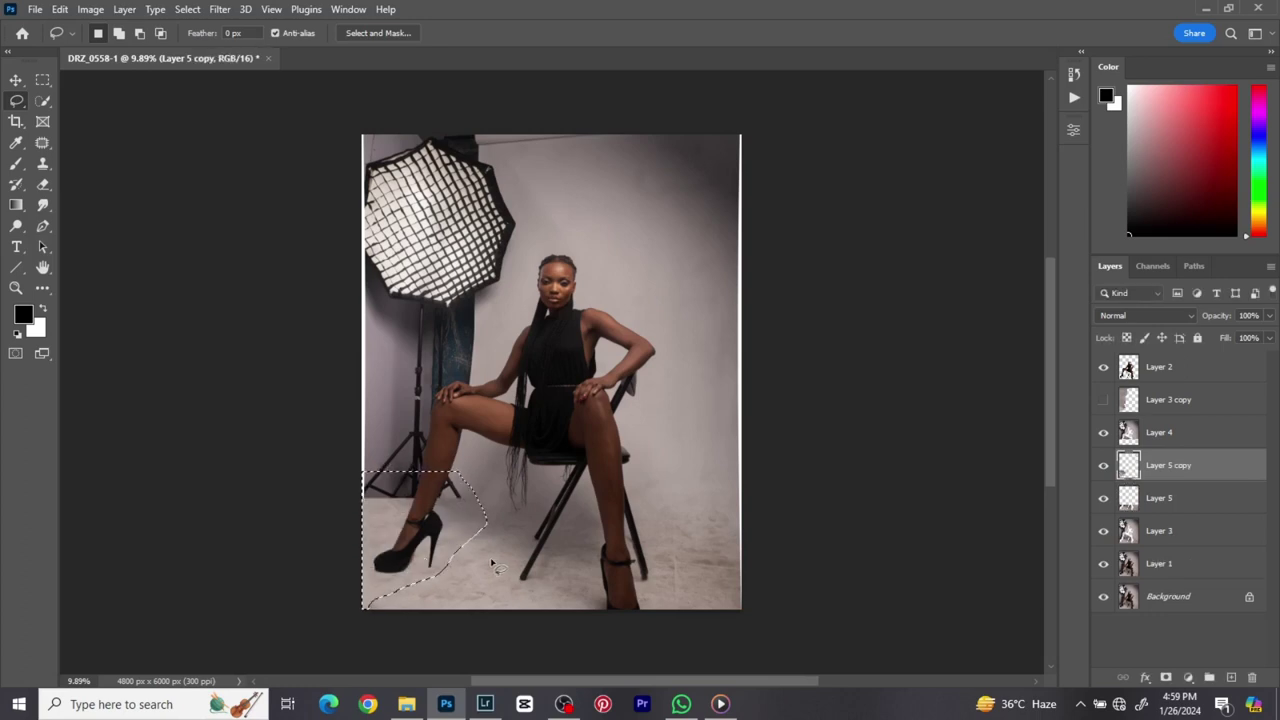
pyautogui.hotkey('ctrl', 'd')
# - Compare the filled floor with the original photo by showing the Background layer alone and all layers in turn
pyautogui.scroll(4, 493, 566)
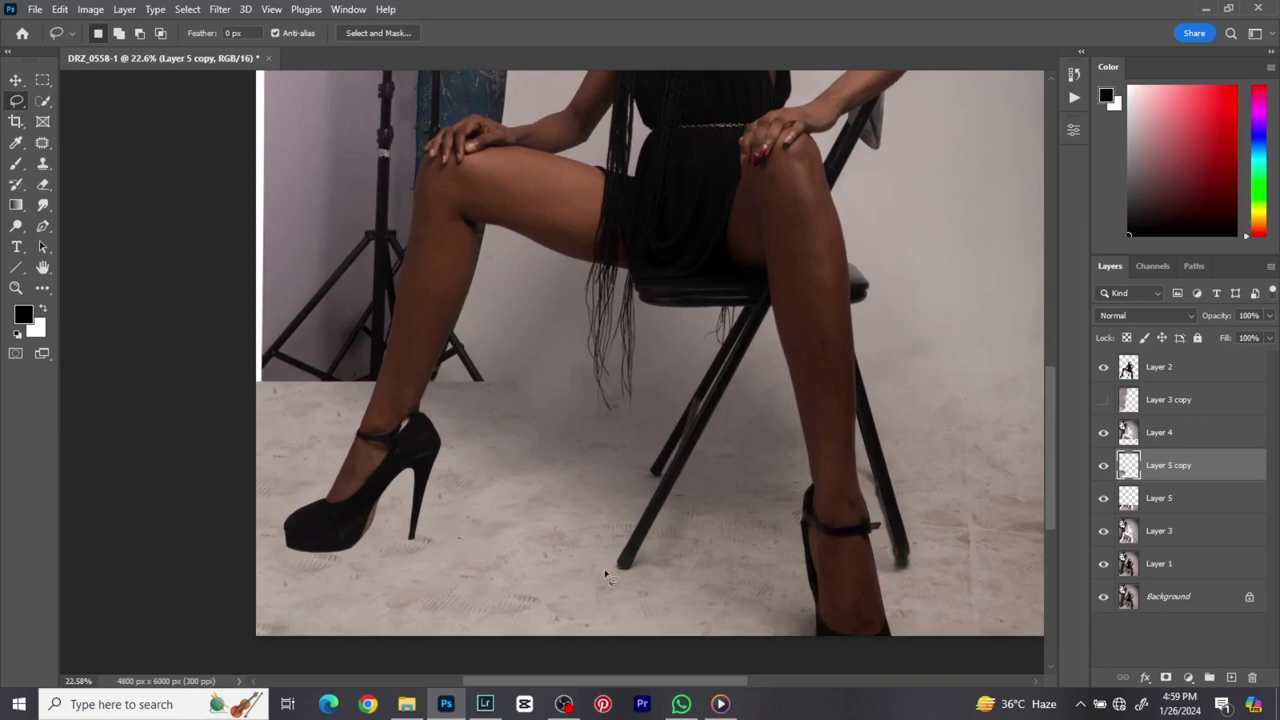
pyautogui.click(1104, 597)
pyautogui.click(1104, 597)
pyautogui.keyDown('alt'); pyautogui.click(1104, 597); pyautogui.keyUp('alt')
pyautogui.keyDown('alt'); pyautogui.click(1104, 597); pyautogui.keyUp('alt')
pyautogui.keyDown('alt'); pyautogui.click(1104, 597); pyautogui.keyUp('alt')
pyautogui.keyDown('alt'); pyautogui.click(1104, 597); pyautogui.keyUp('alt')
pyautogui.keyDown('alt'); pyautogui.click(1104, 597); pyautogui.keyUp('alt')
pyautogui.scroll(-5, 540, 563)
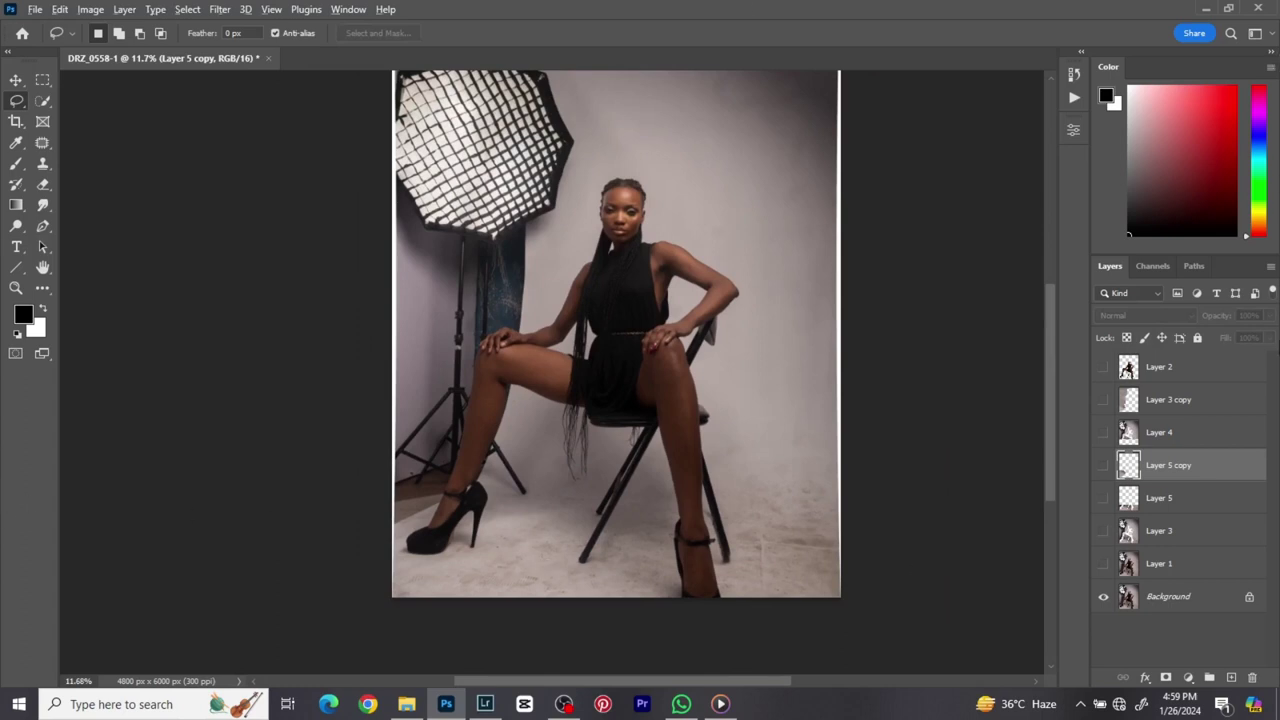
pyautogui.keyDown('alt'); pyautogui.click(1104, 597); pyautogui.keyUp('alt')
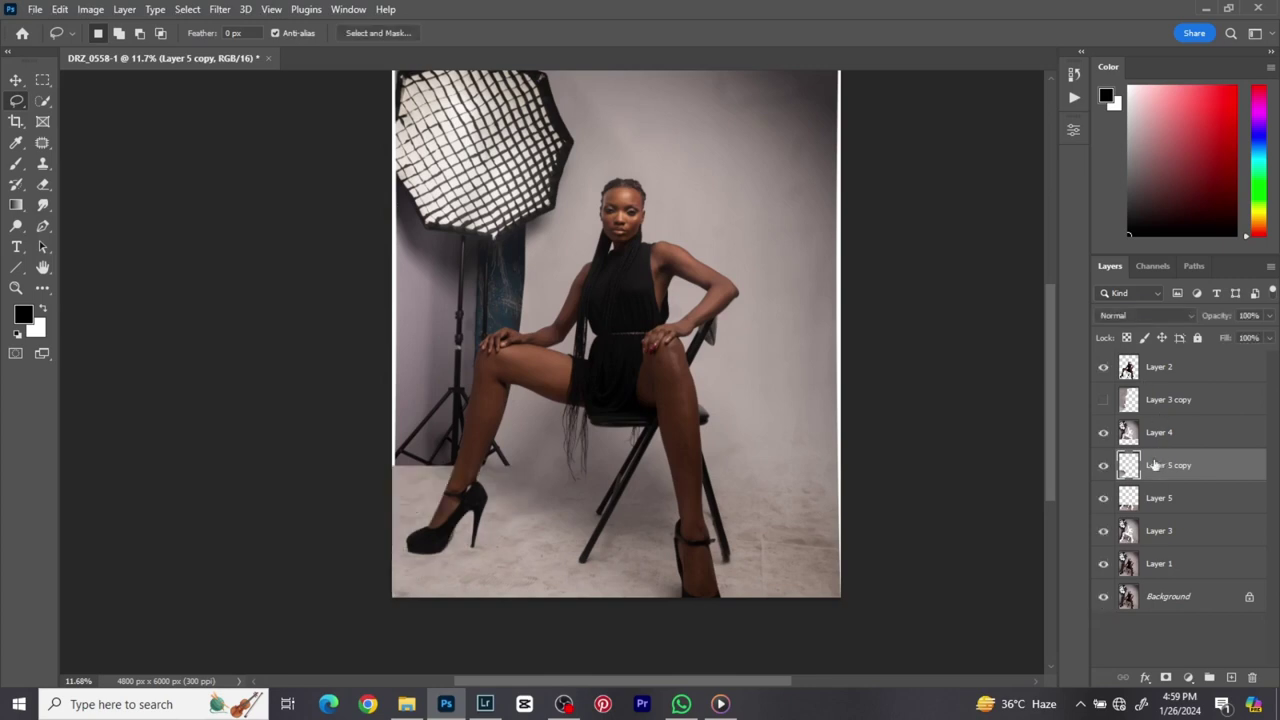
# - Check the earlier wall fill on Layer 3 copy by switching its visibility, and delete that layer
pyautogui.click(1104, 400)
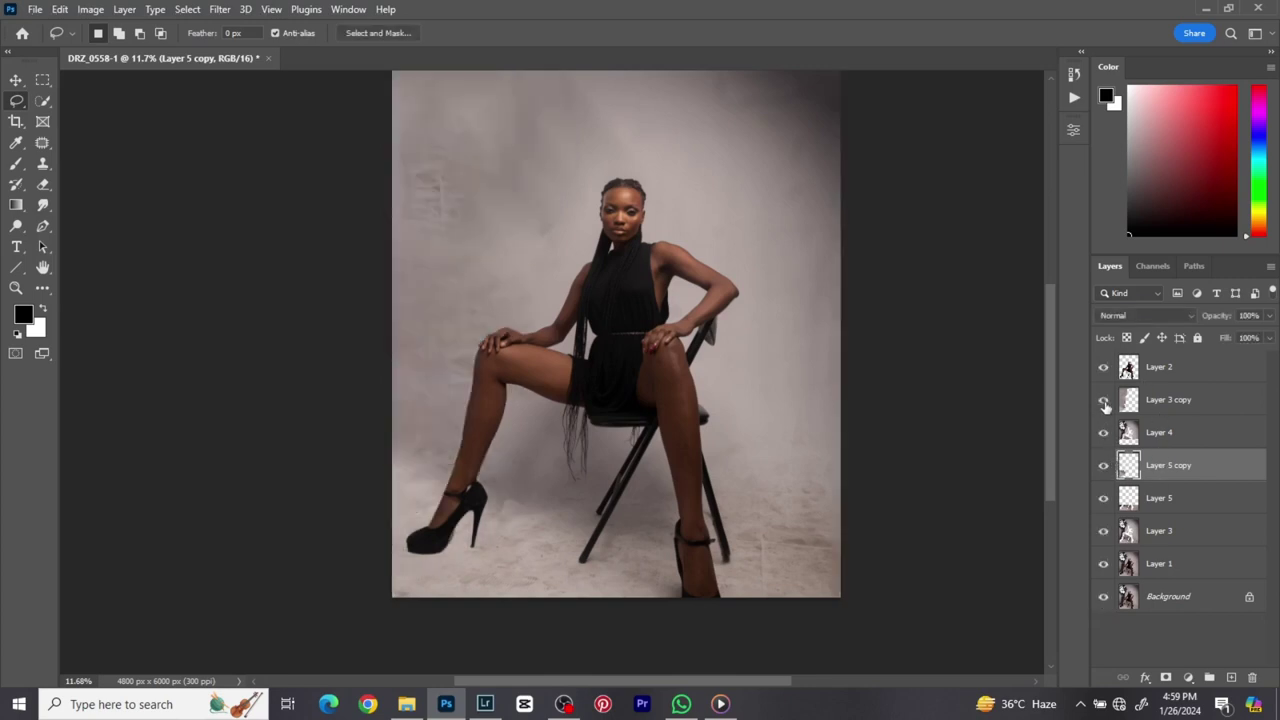
pyautogui.click(1104, 400)
pyautogui.moveTo(1207, 403); pyautogui.dragTo(1252, 677)
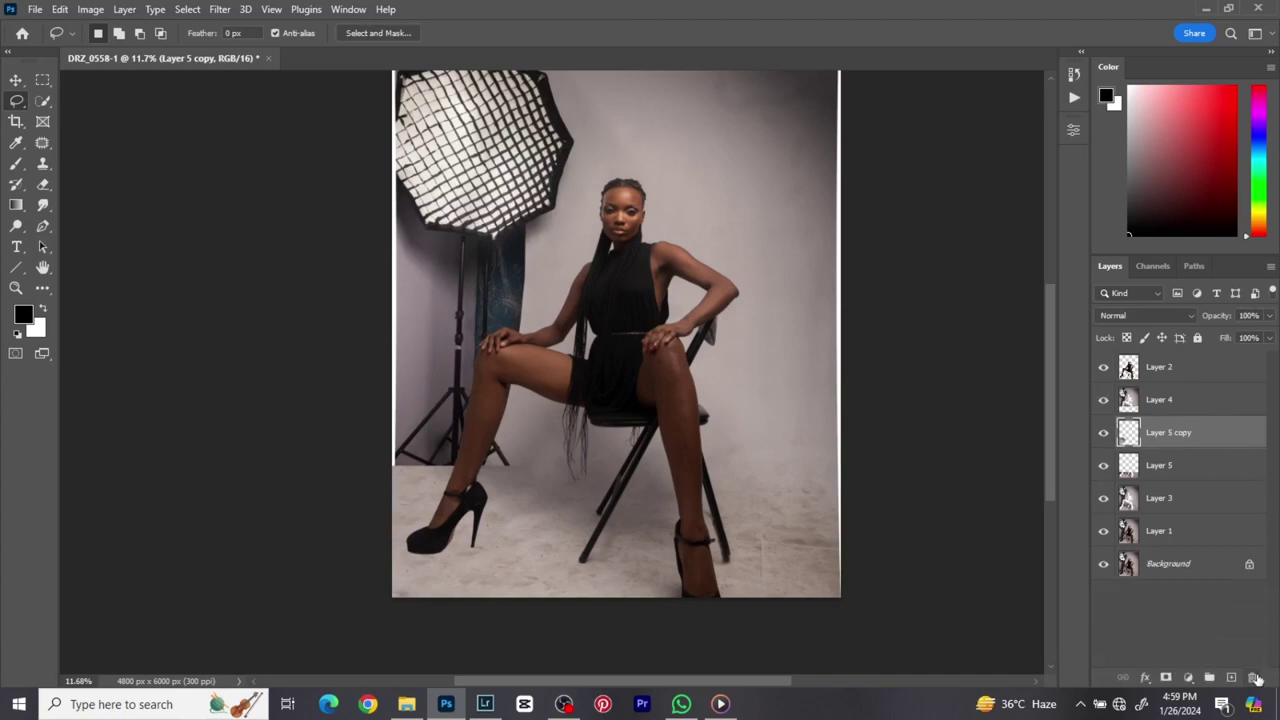
# - Compare the floor with and without the new fill by hiding and showing Layer 5 copy repeatedly
pyautogui.click(1105, 434)
pyautogui.click(1105, 434)
pyautogui.click(1105, 434)
pyautogui.click(1105, 434)
pyautogui.click(1105, 434)
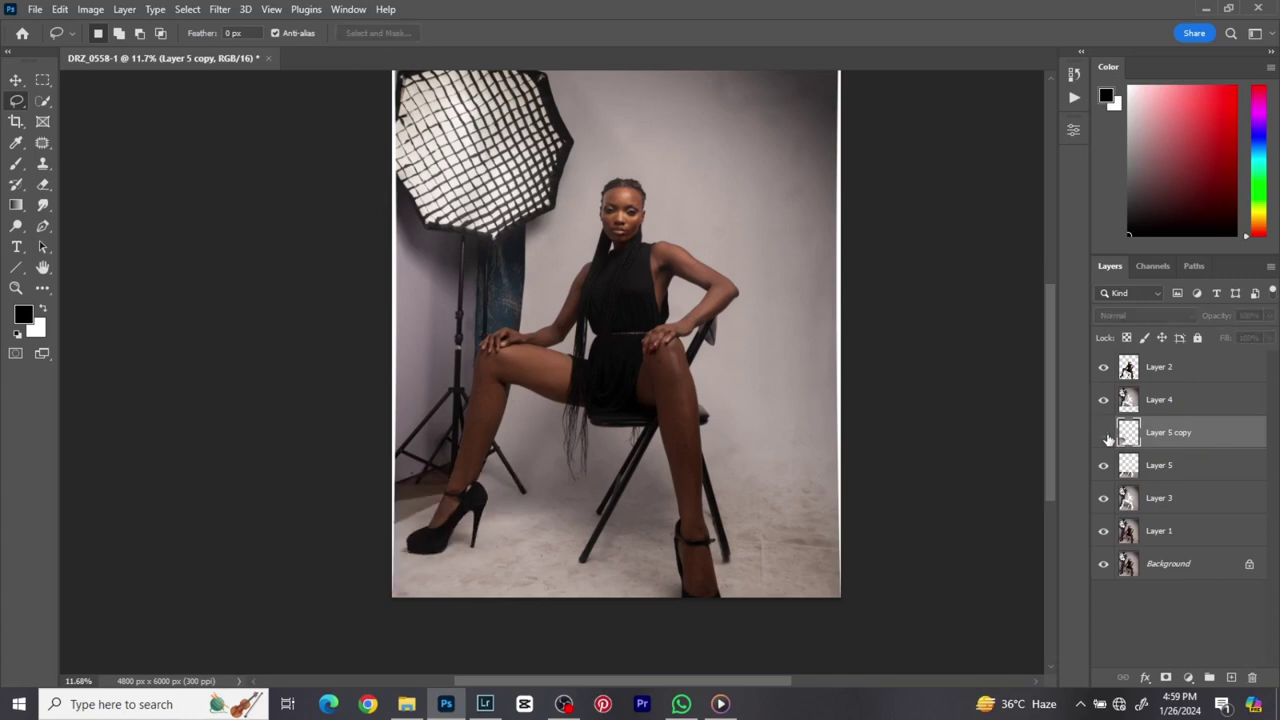
pyautogui.click(1105, 434)
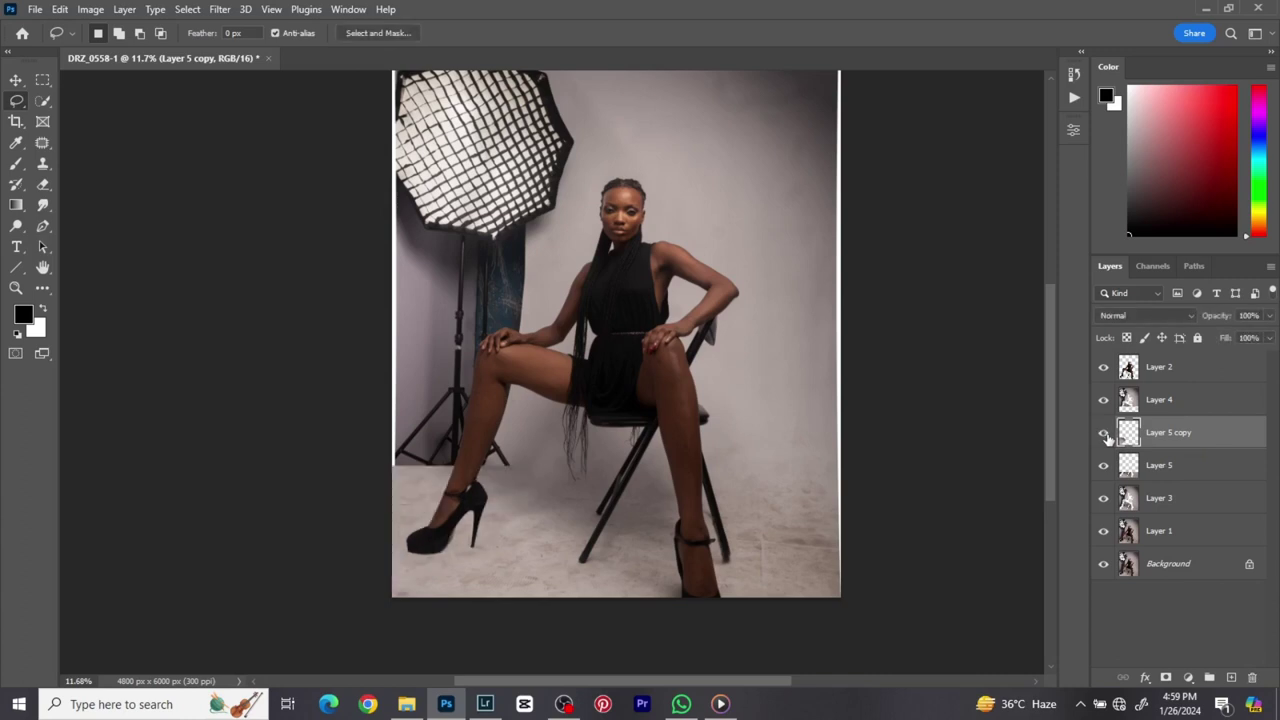
# - Clip Layer 5 copy to Layer 5, merge the clipping mask, and check the merged floor layer by switching its visibility
pyautogui.rightClick(1232, 432)
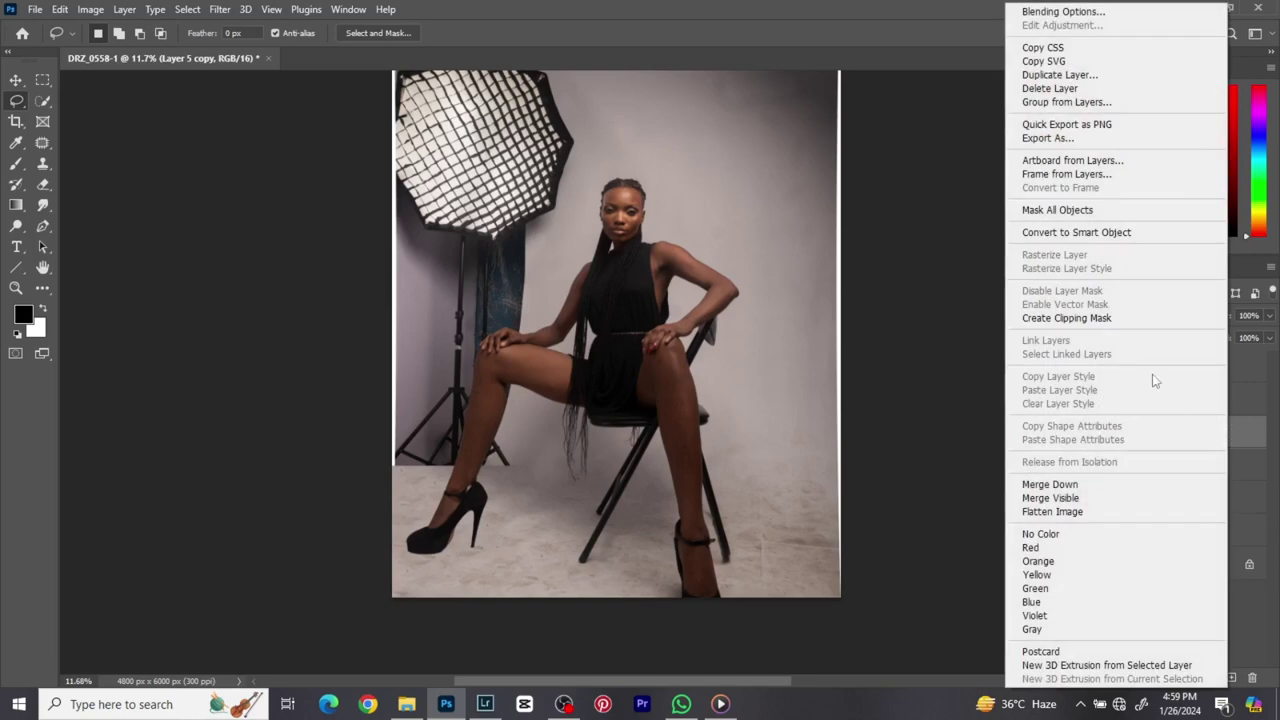
pyautogui.click(1150, 395)
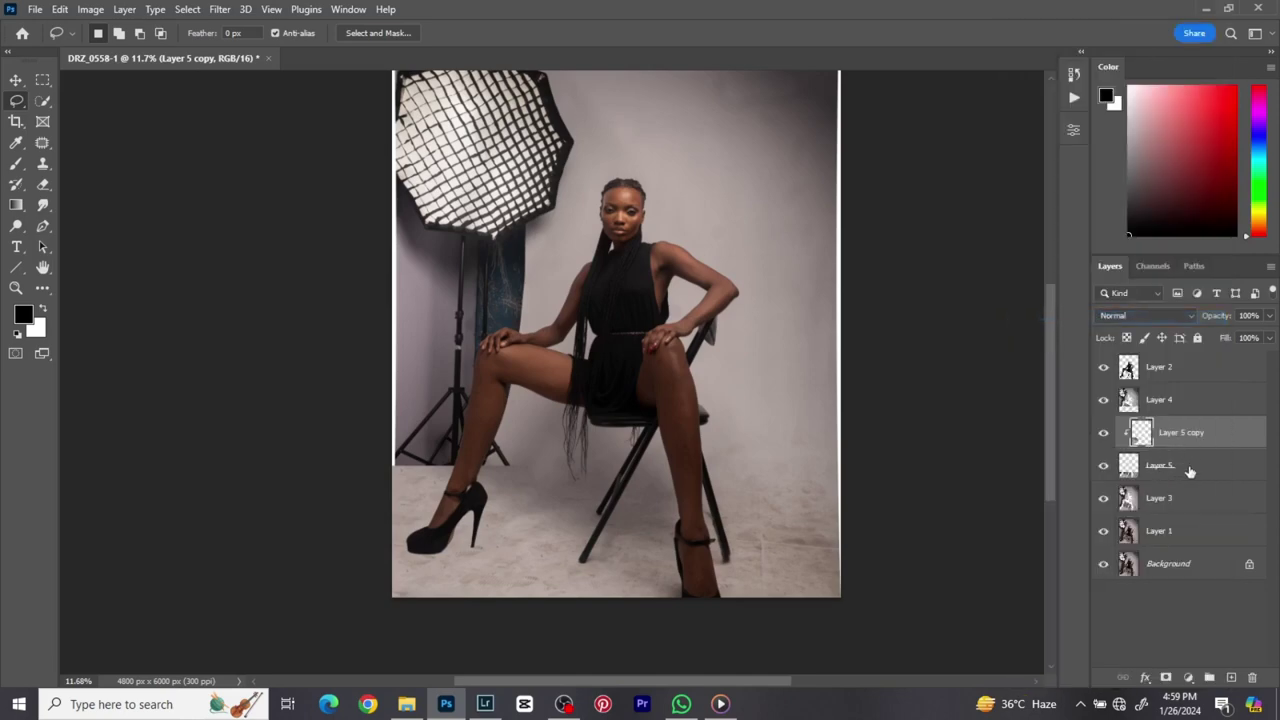
pyautogui.rightClick(1189, 470)
pyautogui.click(1080, 484)
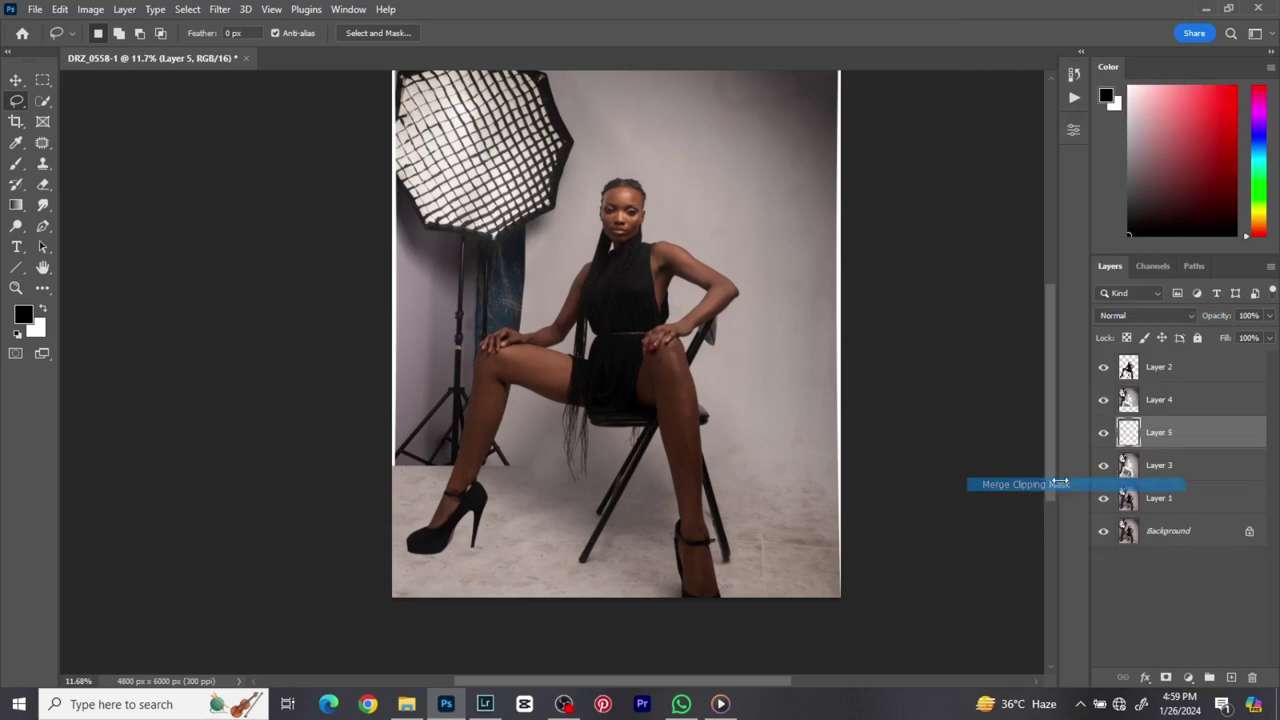
pyautogui.click(1105, 434)
pyautogui.click(1105, 434)
pyautogui.click(1105, 434)
pyautogui.click(1105, 434)
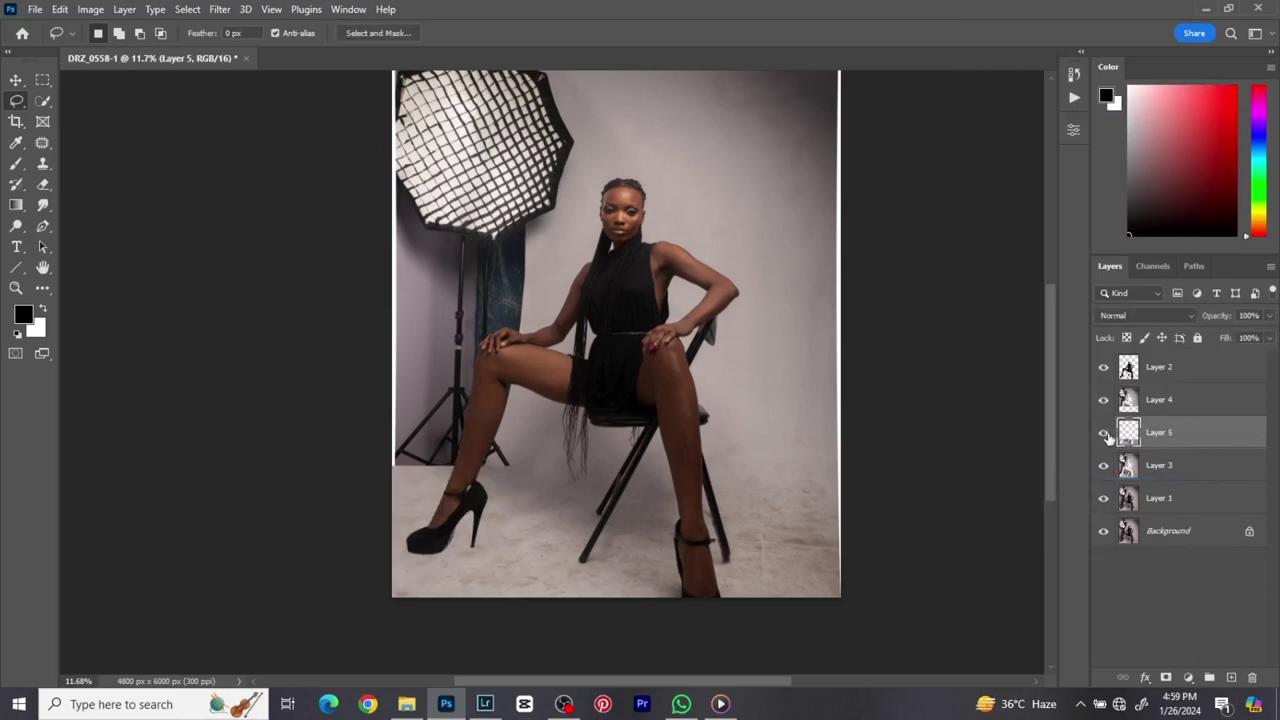
# - Show Layer 4 alone, select the wall area around the softbox and stand with a rectangular marquee, and trim its clean wall side with the Lasso
pyautogui.click(1177, 406)
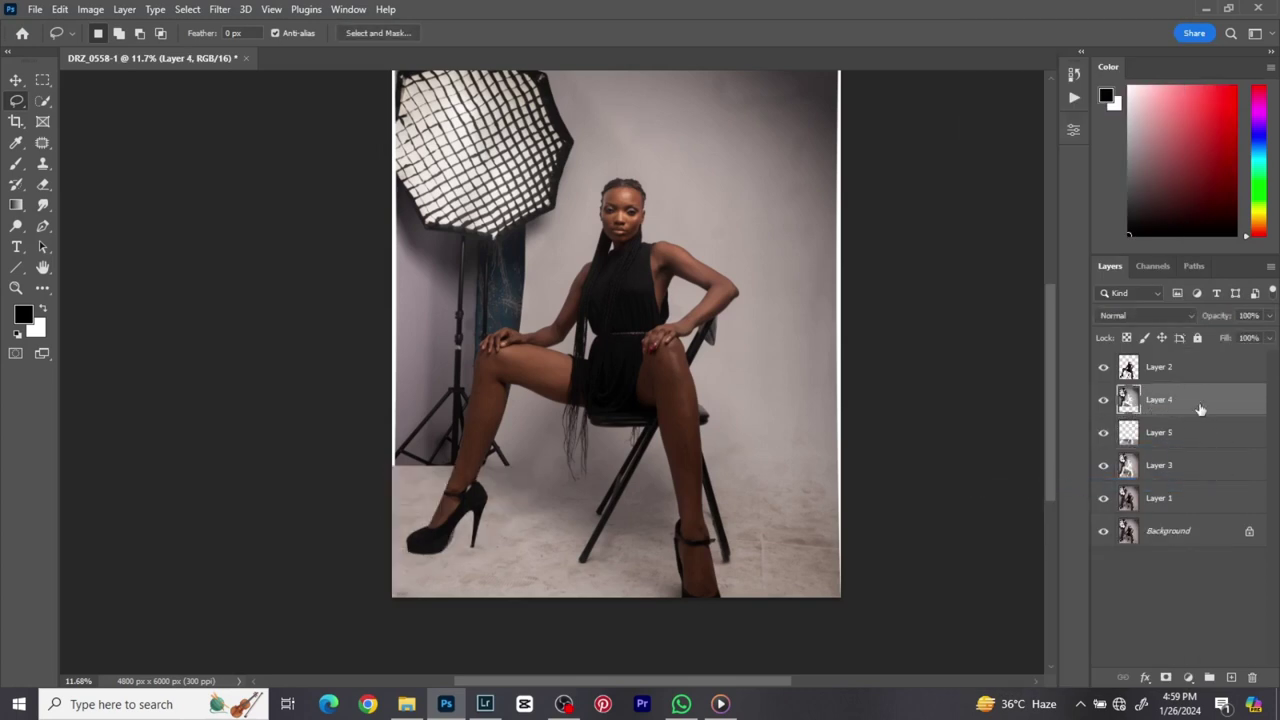
pyautogui.keyDown('alt'); pyautogui.click(1104, 400); pyautogui.keyUp('alt')
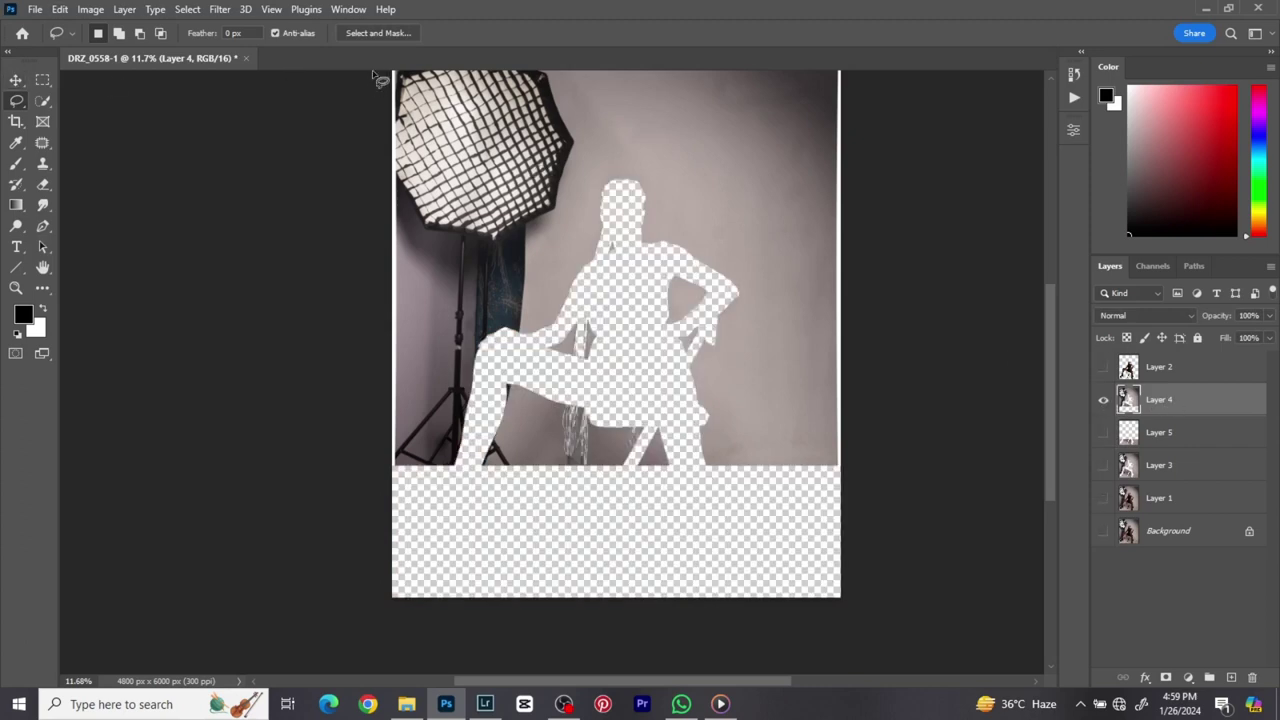
pyautogui.click(45, 82)
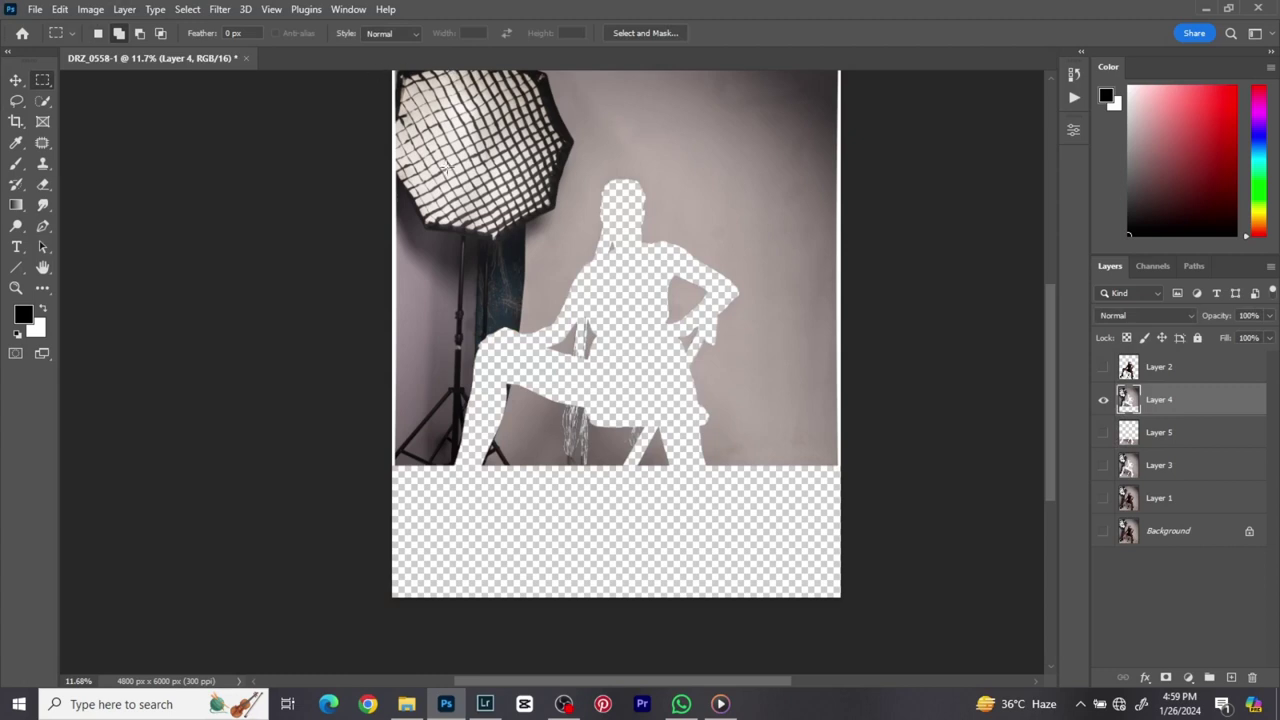
pyautogui.scroll(-2, 446, 168)
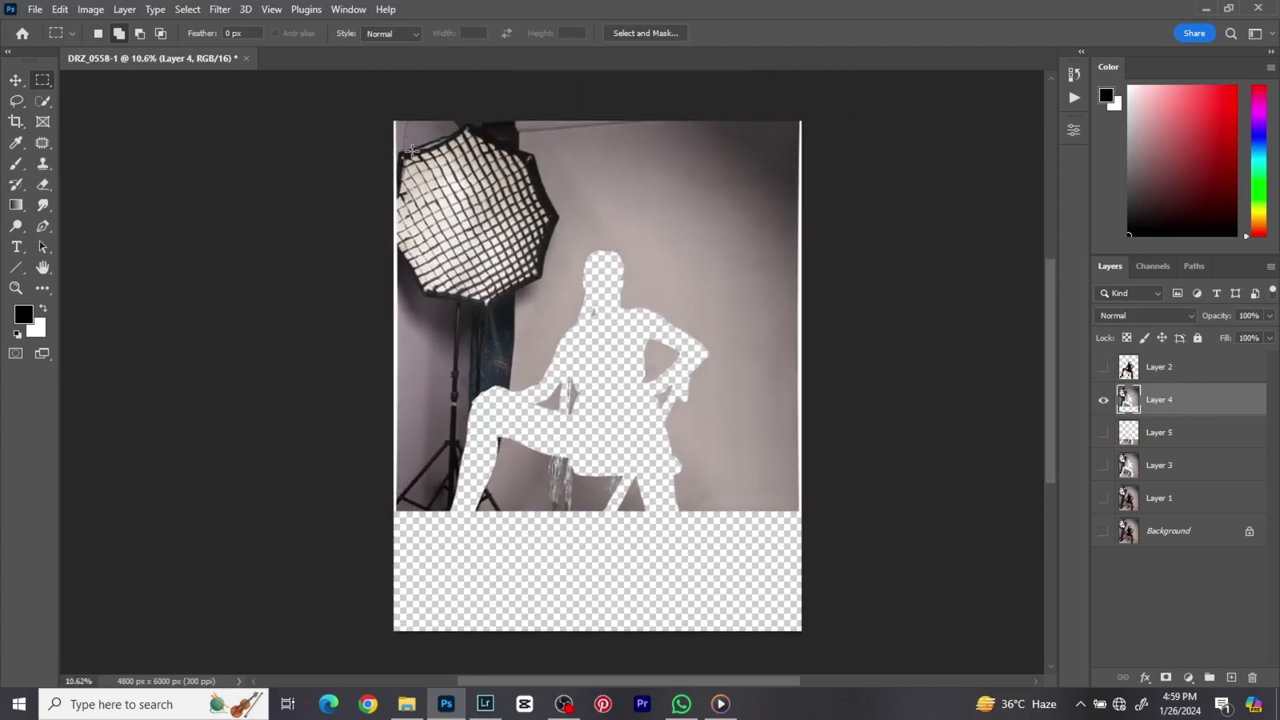
pyautogui.moveTo(371, 114); pyautogui.dragTo(594, 513)
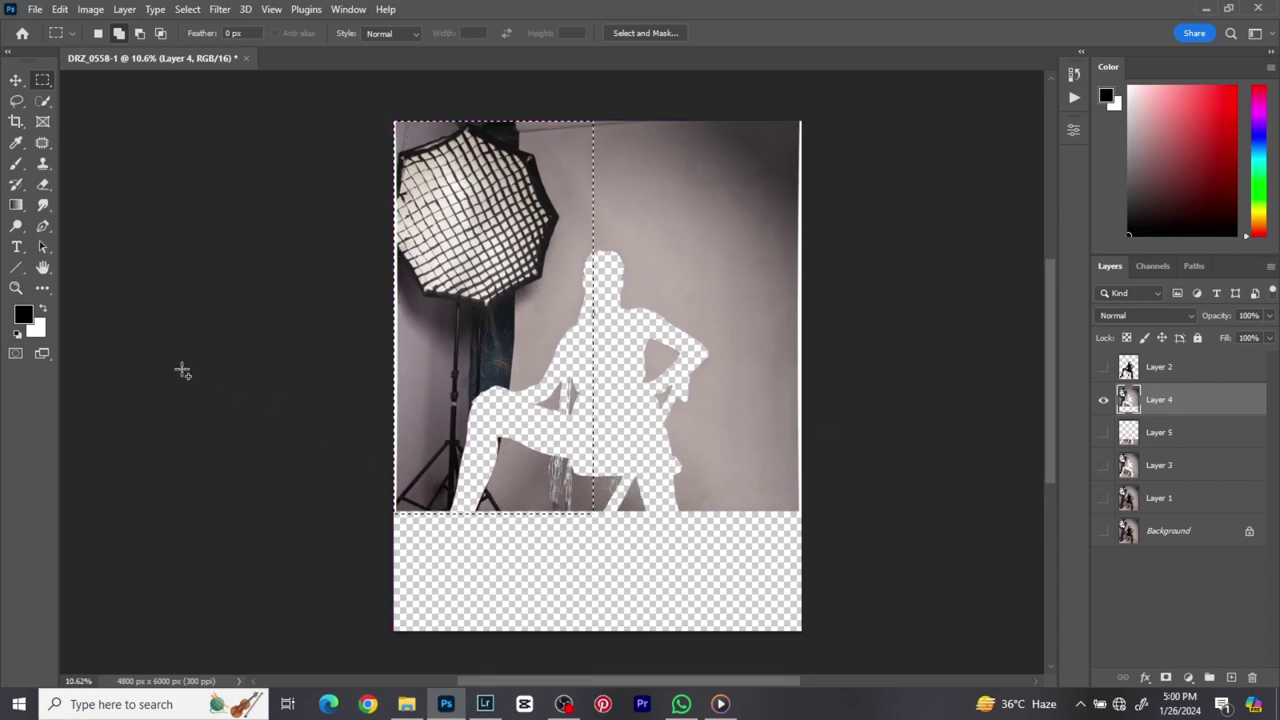
pyautogui.click(16, 100)
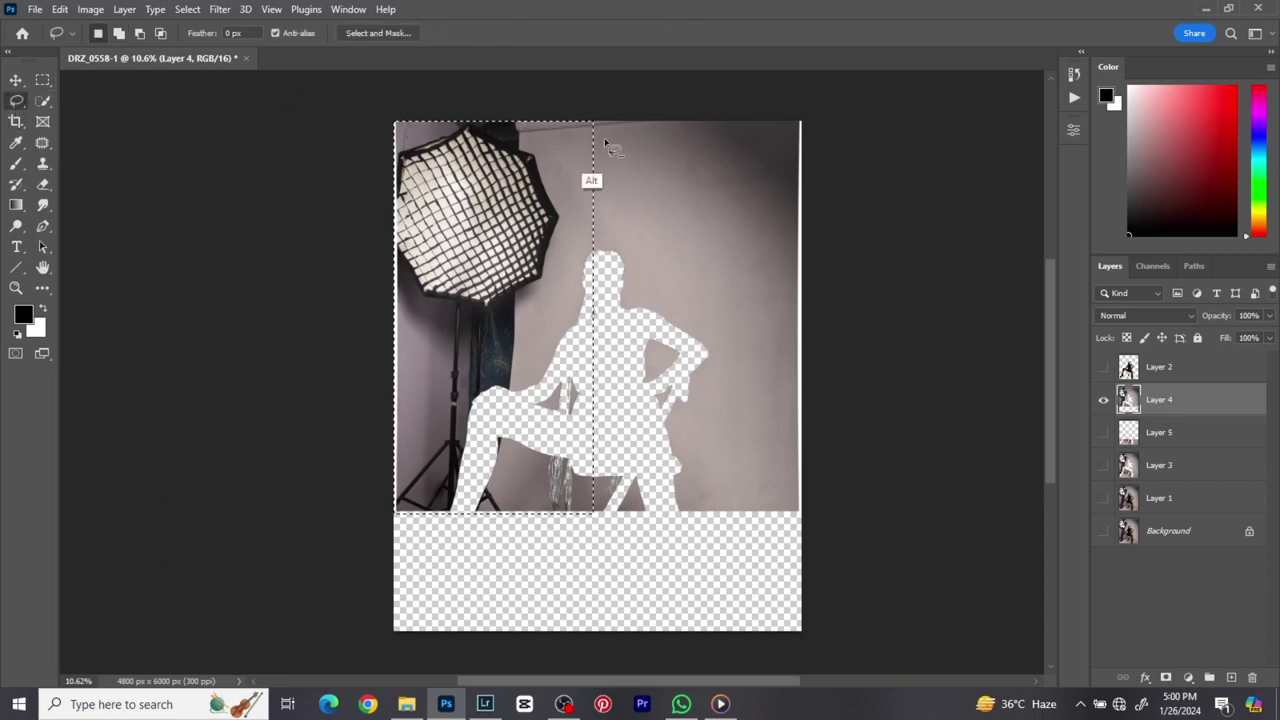
pyautogui.moveTo(609, 140)
pyautogui.mouseDown()
pyautogui.moveTo(544, 152)
pyautogui.moveTo(571, 213)
pyautogui.moveTo(507, 478)
pyautogui.moveTo(522, 545)
pyautogui.moveTo(648, 513)
pyautogui.moveTo(606, 140)
pyautogui.mouseUp()
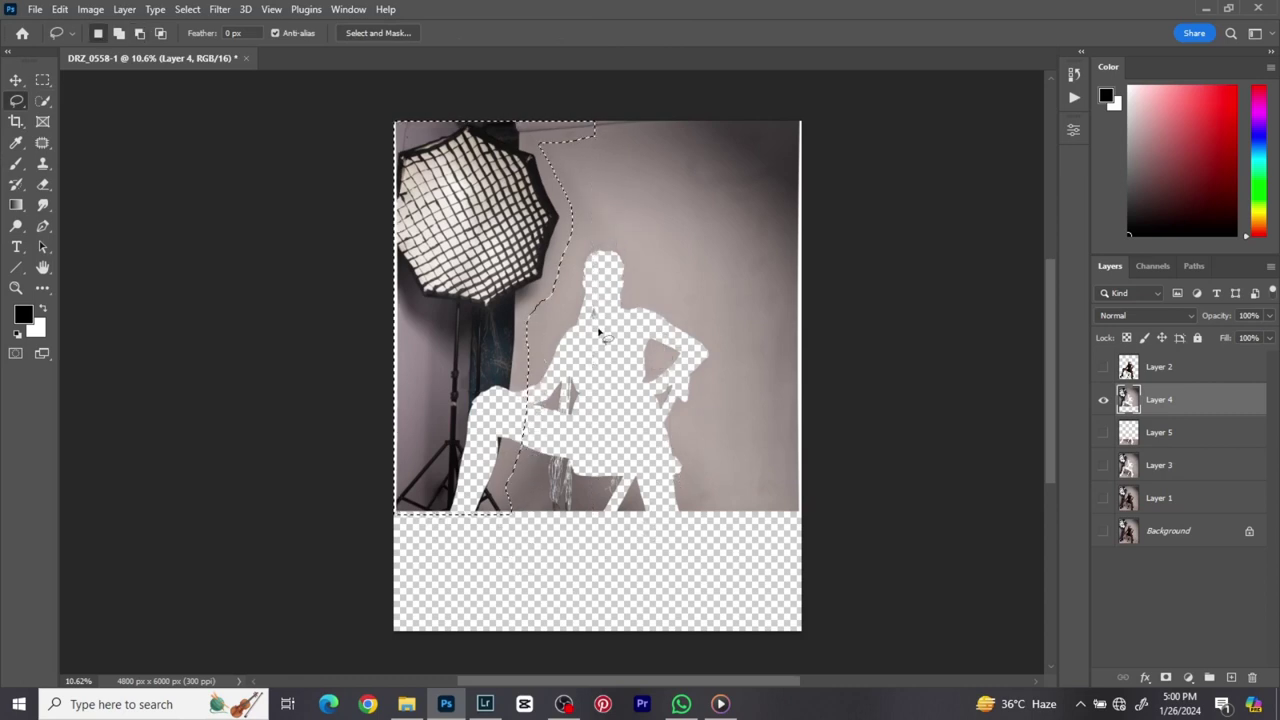
# - Fill the selected softbox and stand area of the wall using Content-Aware Fill with automatic sampling and output to a new layer
pyautogui.rightClick(499, 220)
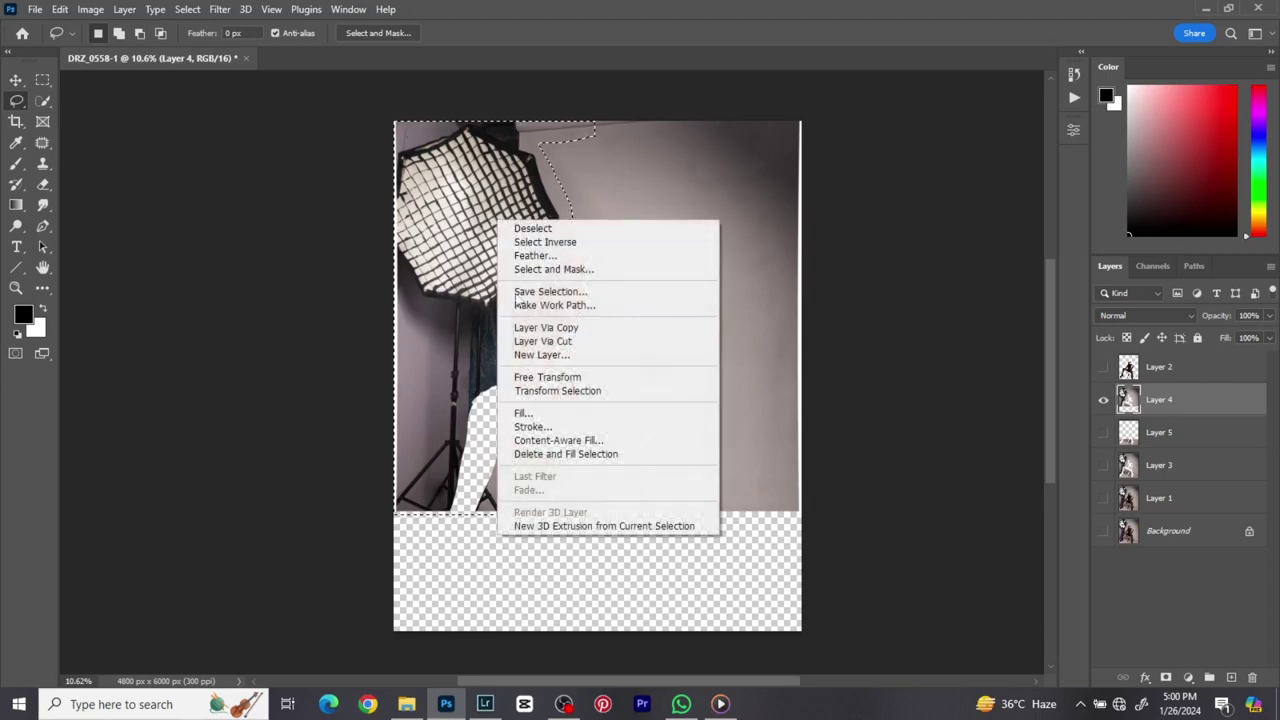
pyautogui.click(545, 440)
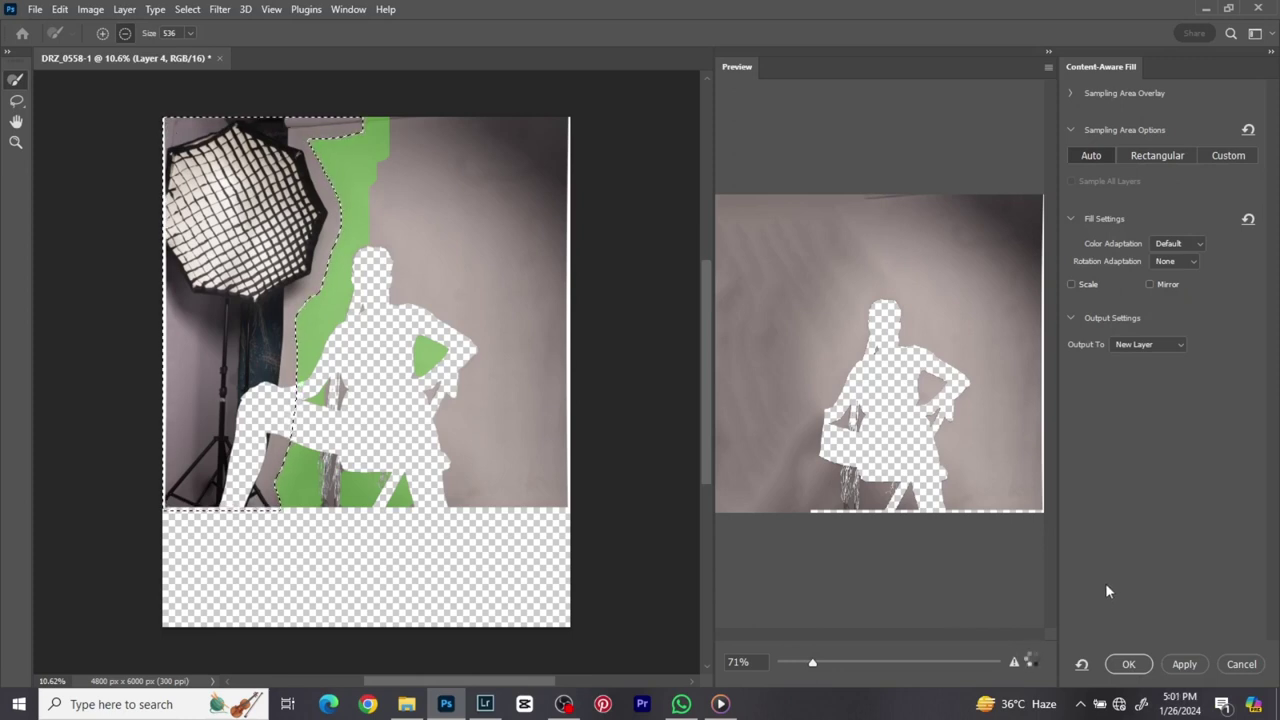
pyautogui.click(1128, 665)
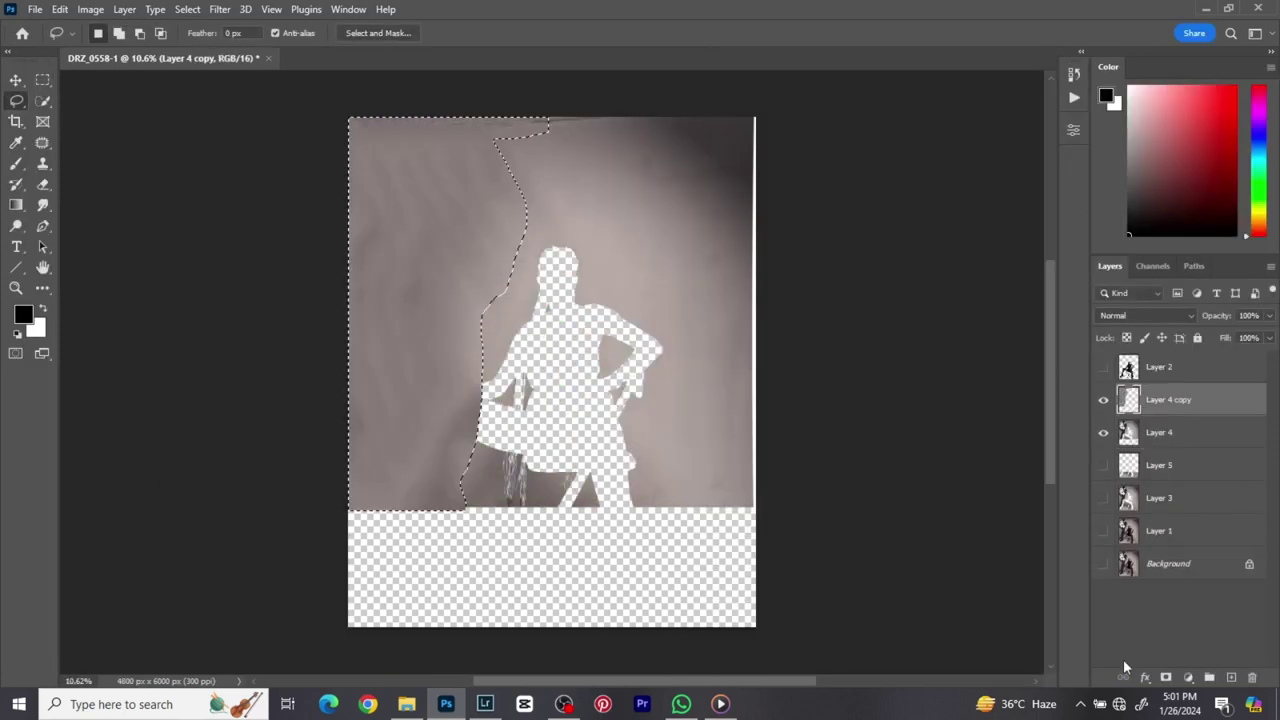
# - Show Layer 5, Layer 3, Layer 1, Background and Layer 2 again, and deselect the wall area
pyautogui.click(1103, 465)
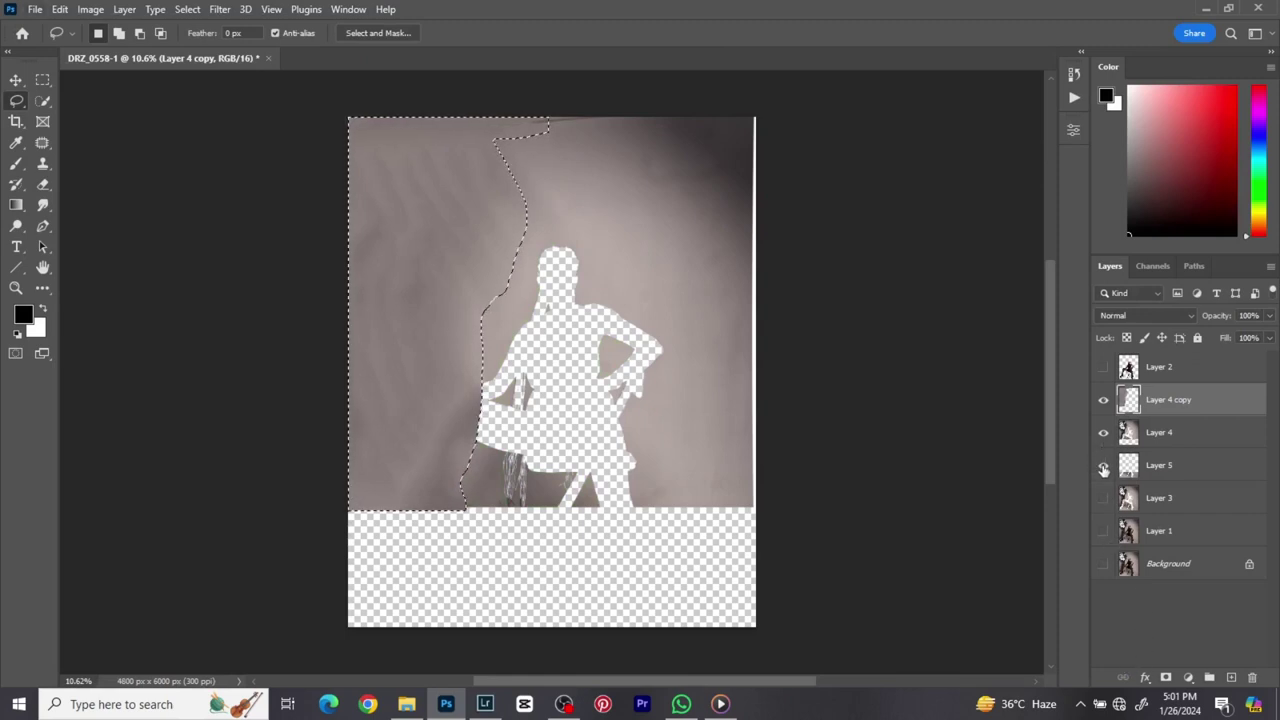
pyautogui.click(1103, 498)
pyautogui.click(1103, 531)
pyautogui.click(1103, 564)
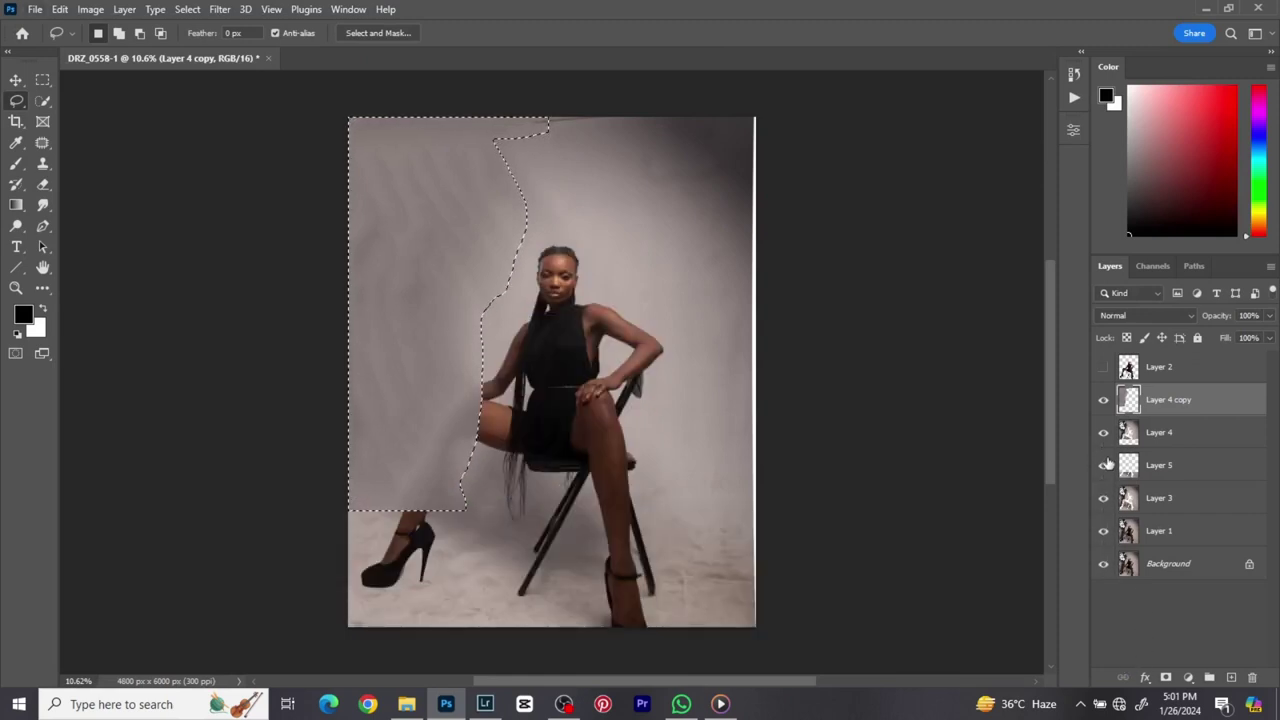
pyautogui.click(1103, 367)
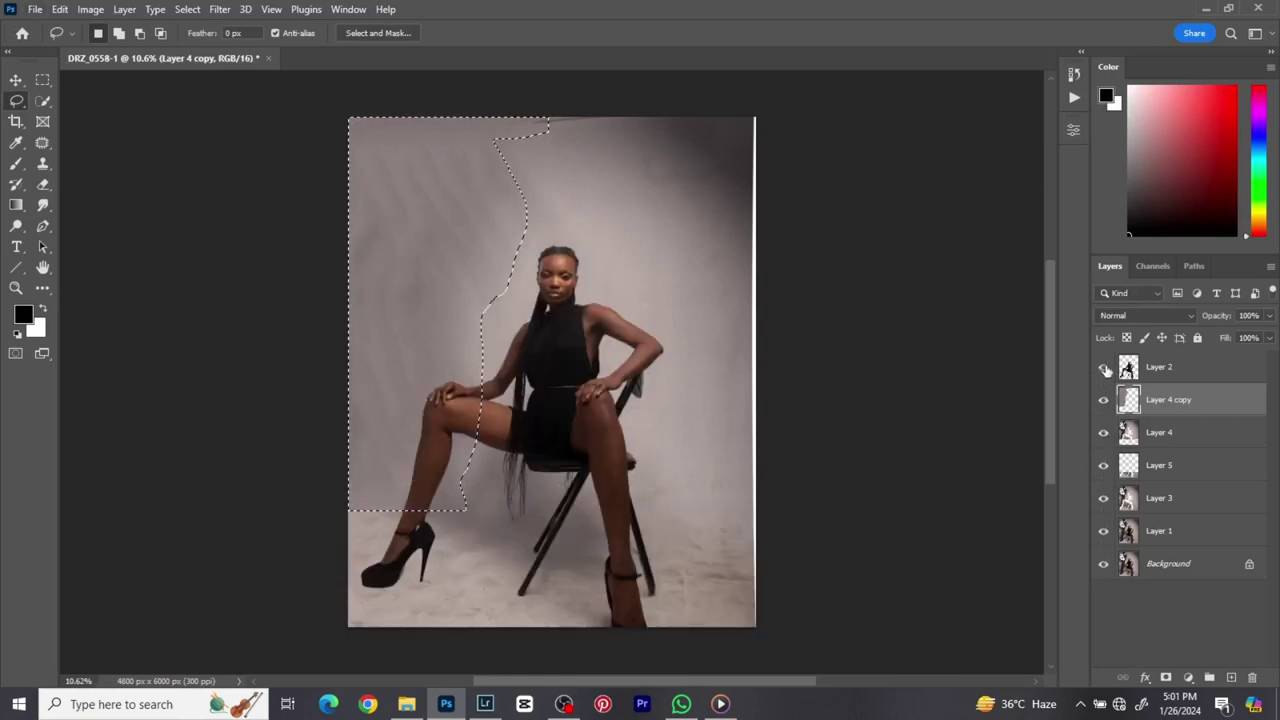
pyautogui.rightClick(621, 236)
pyautogui.click(655, 242)
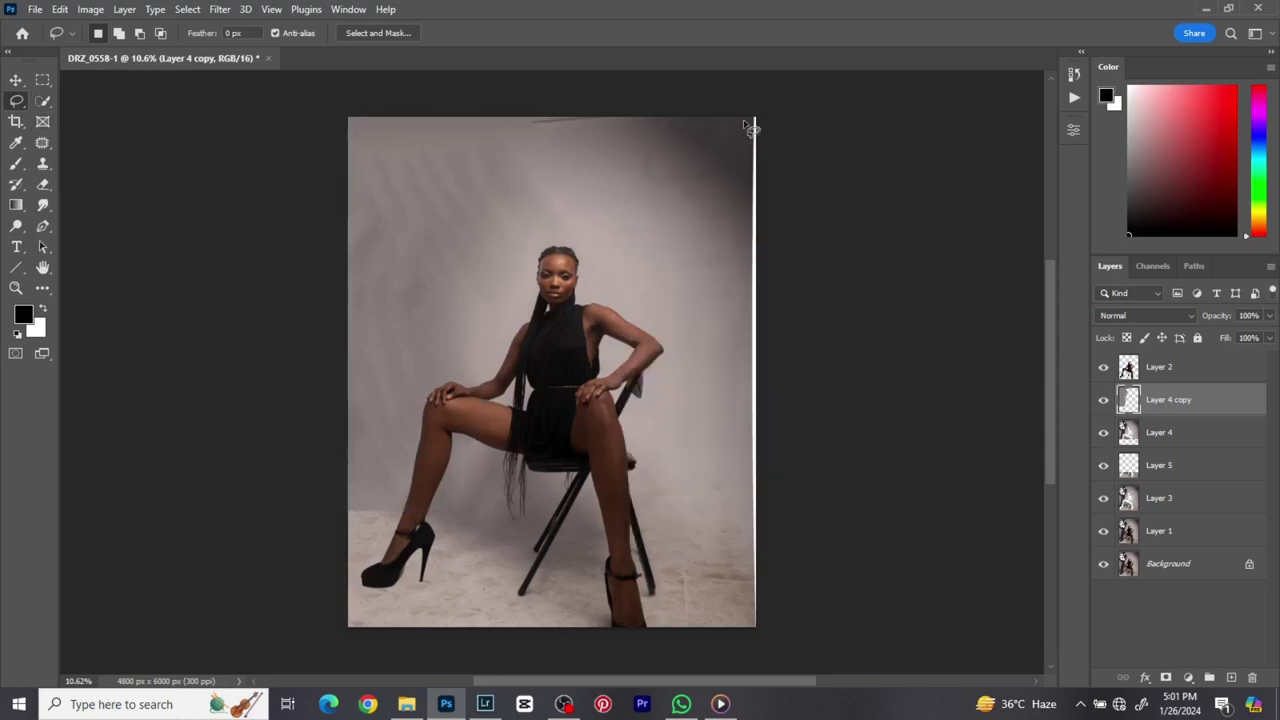
# - Move Layer 4 above Layer 4 copy and switch its visibility to compare the original wall with the filled one
pyautogui.scroll(-2, 485, 532)
pyautogui.scroll(1, 490, 534)
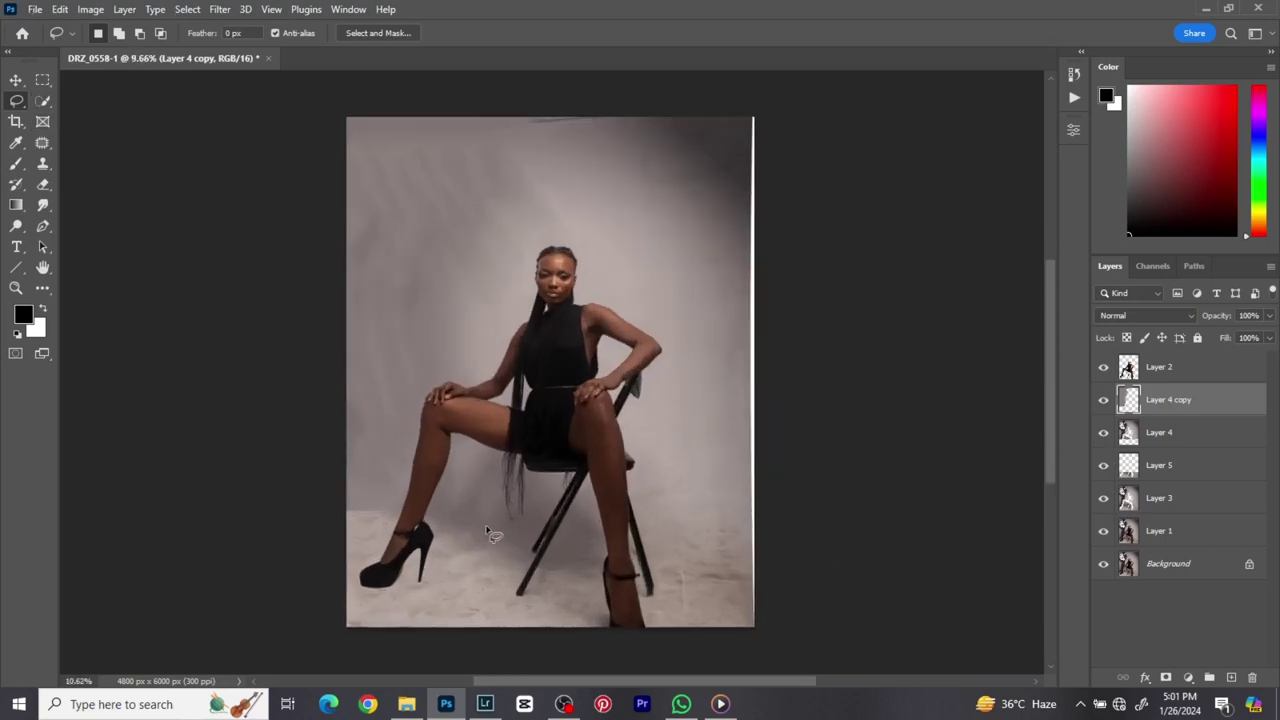
pyautogui.scroll(5, 492, 535)
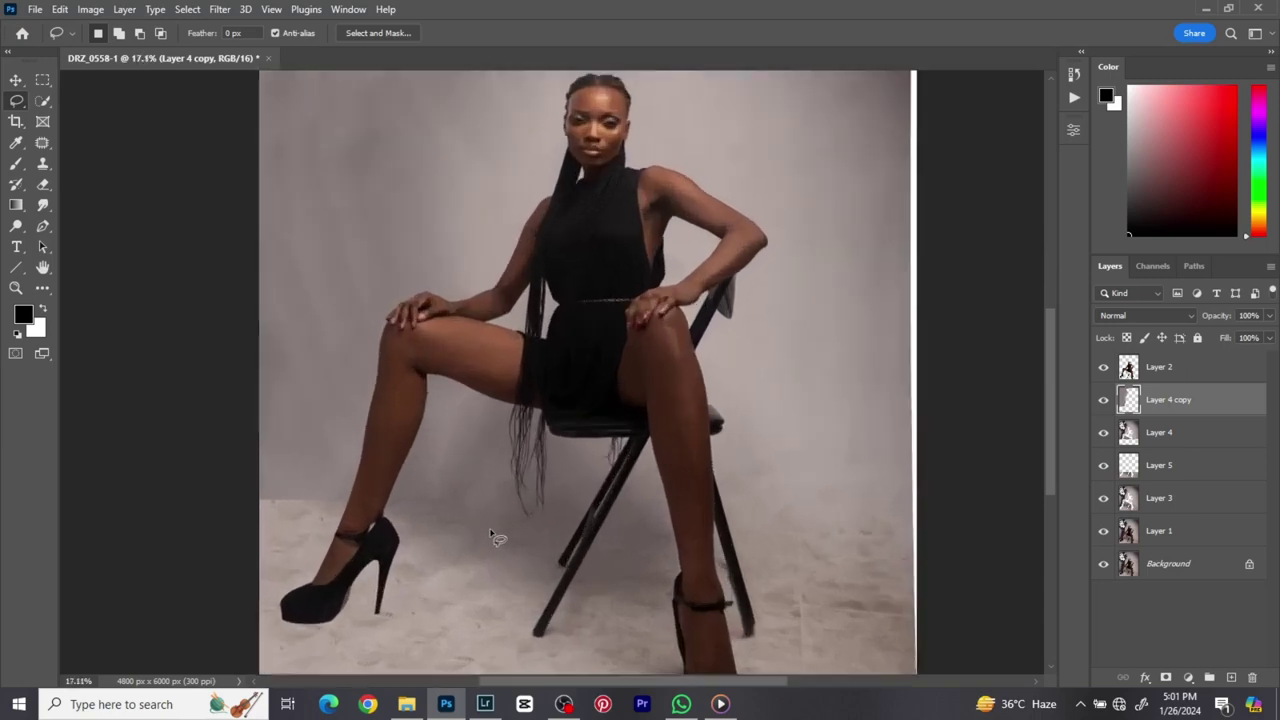
pyautogui.scroll(-5, 492, 537)
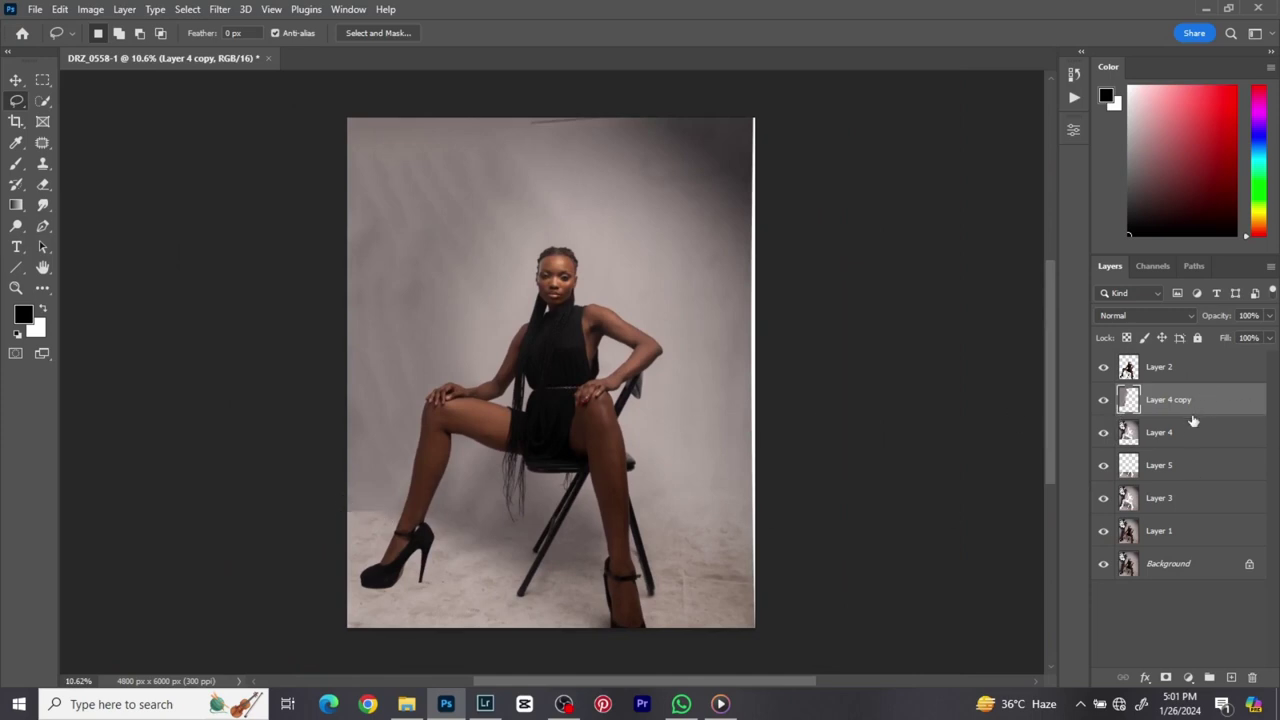
pyautogui.moveTo(1189, 432); pyautogui.dragTo(1184, 391)
pyautogui.click(1104, 400)
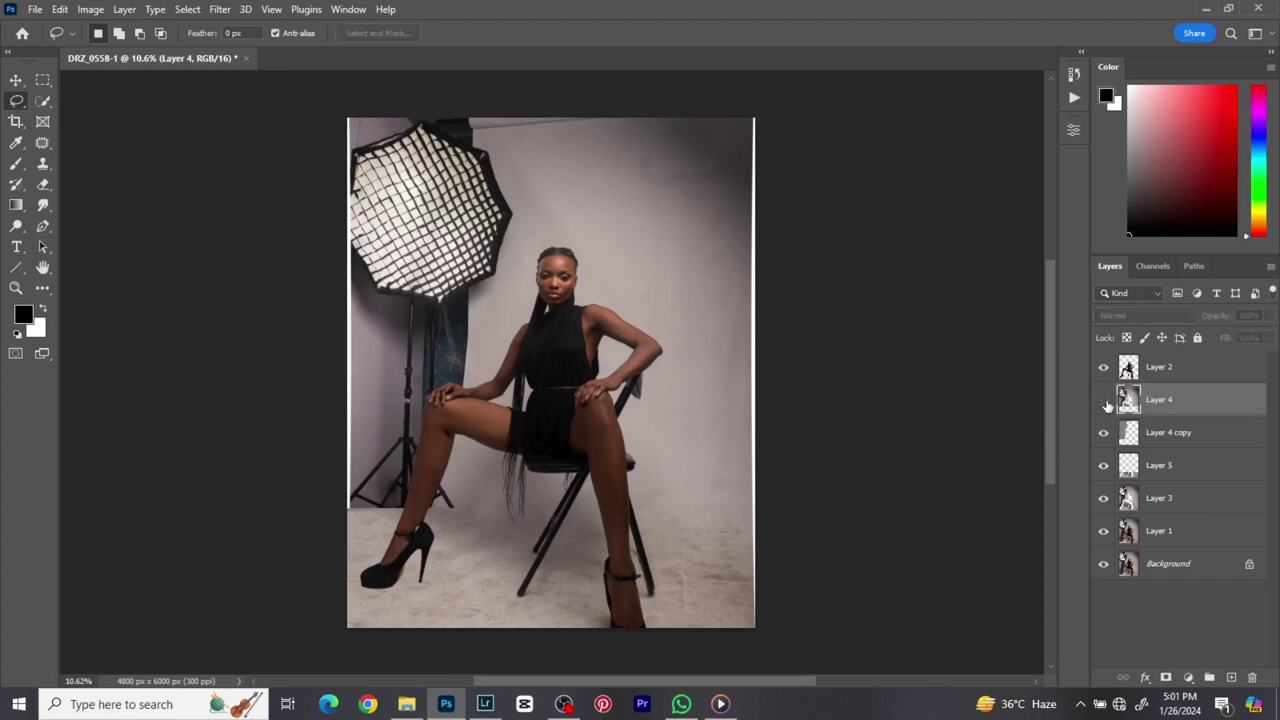
pyautogui.click(1104, 400)
pyautogui.click(1104, 400)
pyautogui.click(1104, 400)
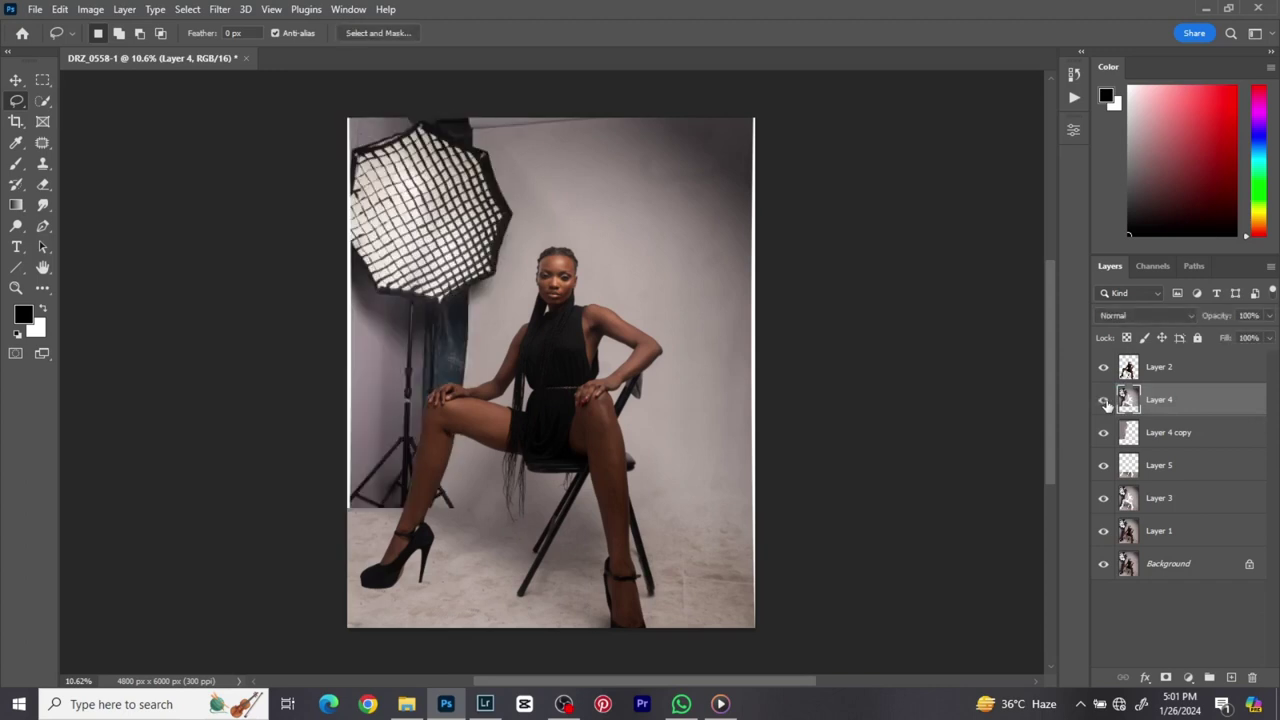
# - Move Layer 4 copy back above Layer 4 and inspect the filled wall's edges and upper area
pyautogui.moveTo(1183, 432); pyautogui.dragTo(1183, 390)
pyautogui.scroll(-1, 480, 518)
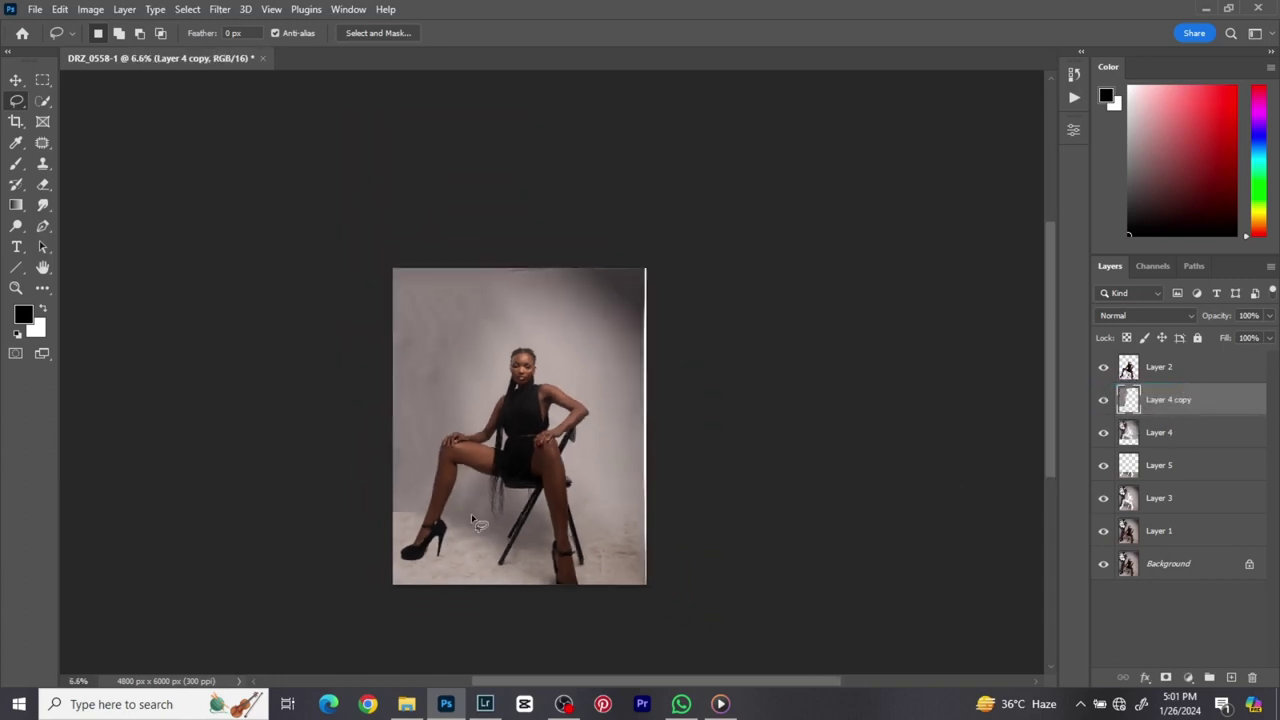
pyautogui.scroll(3, 486, 520)
pyautogui.scroll(-3, 690, 535)
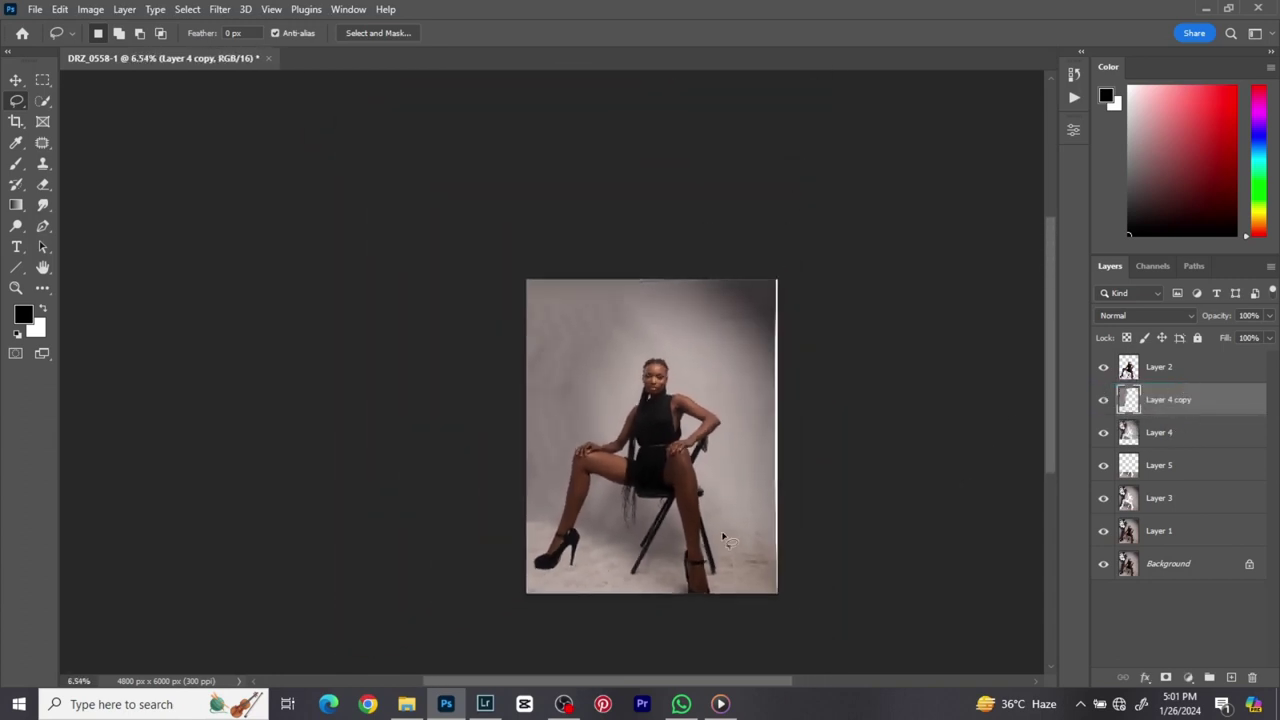
pyautogui.scroll(3, 745, 545)
pyautogui.scroll(-2, 724, 537)
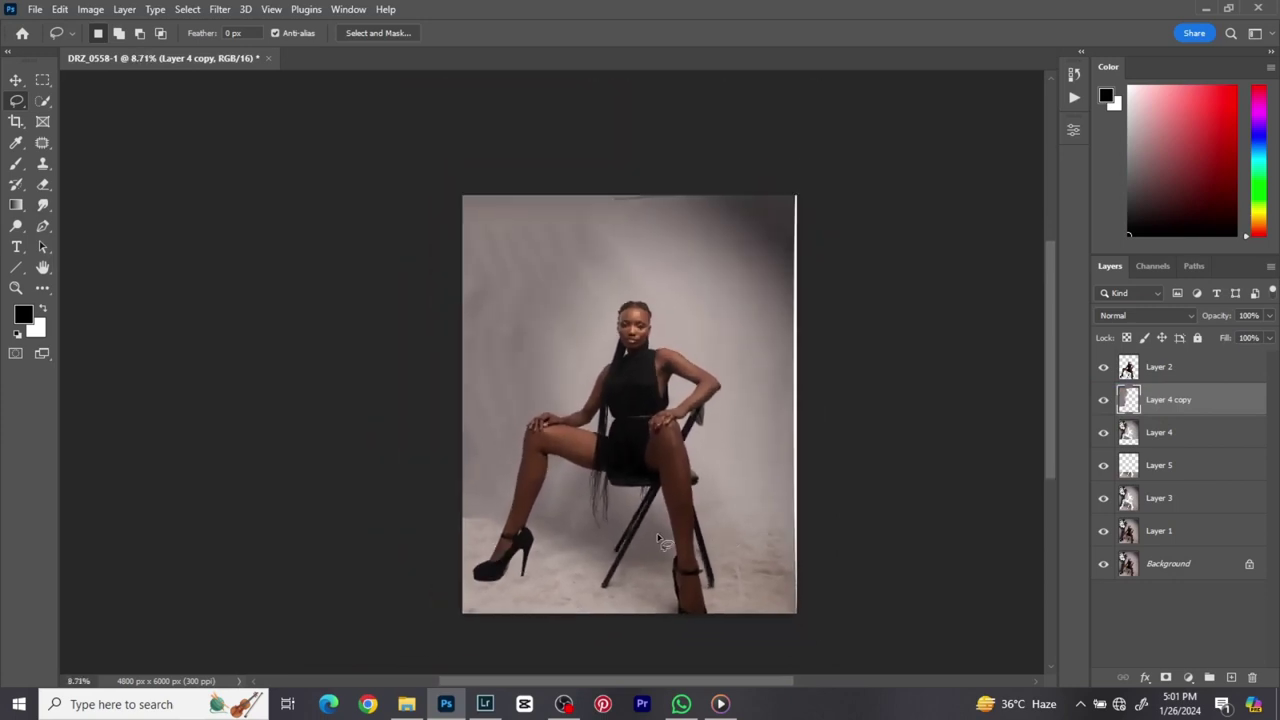
# - Undo the layer reordering, deselection, layer visibility changes and Content-Aware Fill, back to the selected softbox area on Layer 4
pyautogui.hotkey('ctrl', '[')
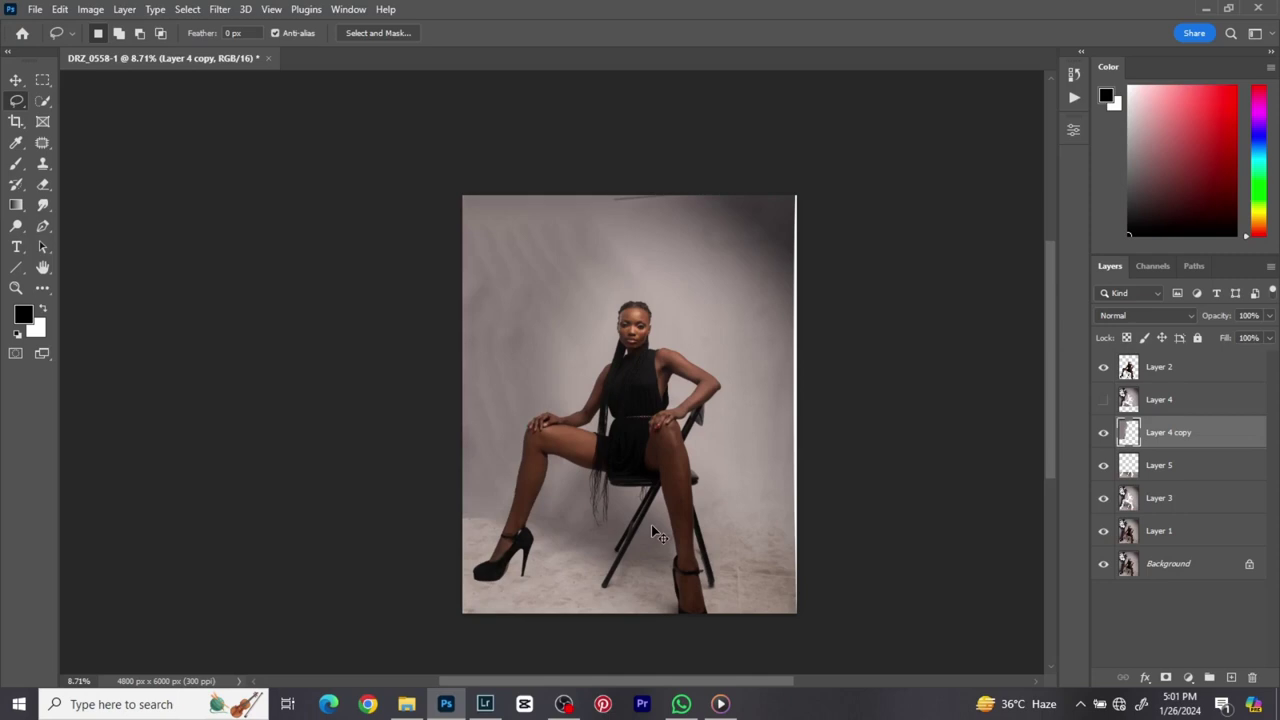
pyautogui.hotkey('ctrl', 'z')
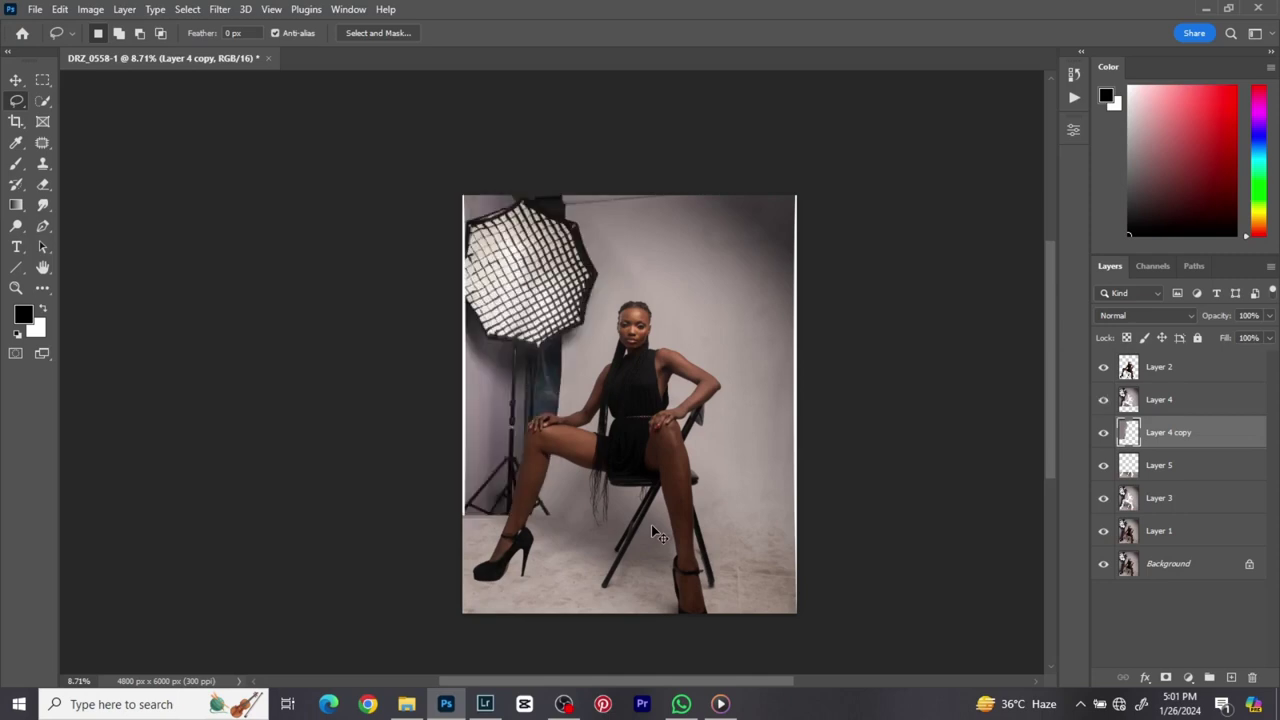
pyautogui.hotkey('ctrl', 'shift', 'z')
pyautogui.hotkey('ctrl', 'z')
pyautogui.hotkey('ctrl', 'z')
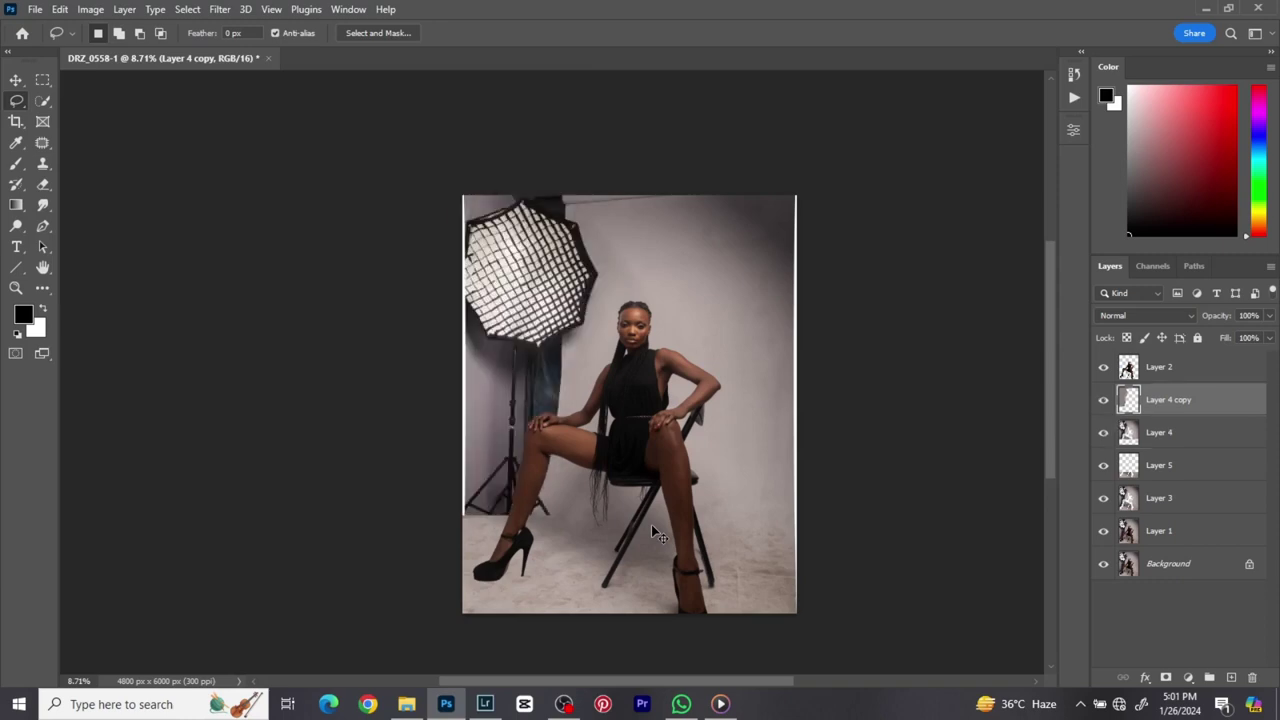
pyautogui.hotkey('ctrl', 'z')
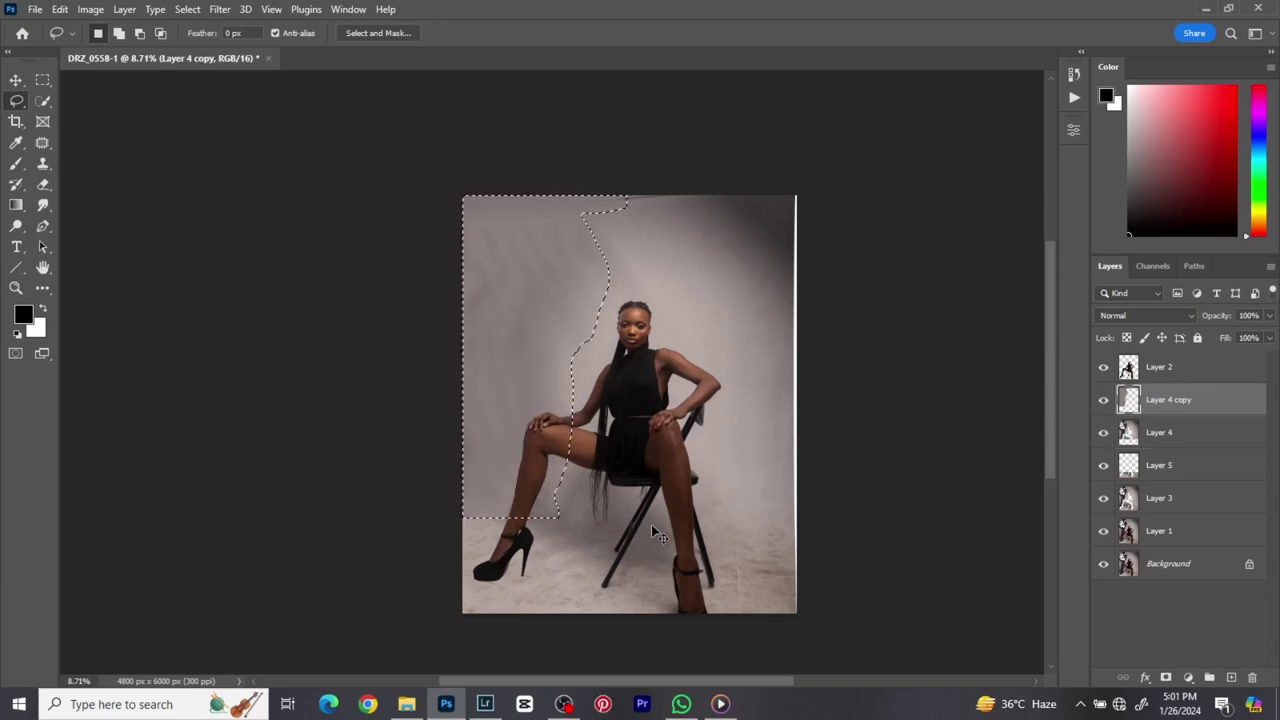
pyautogui.hotkey('ctrl', 'z')
pyautogui.hotkey('ctrl', 'z')
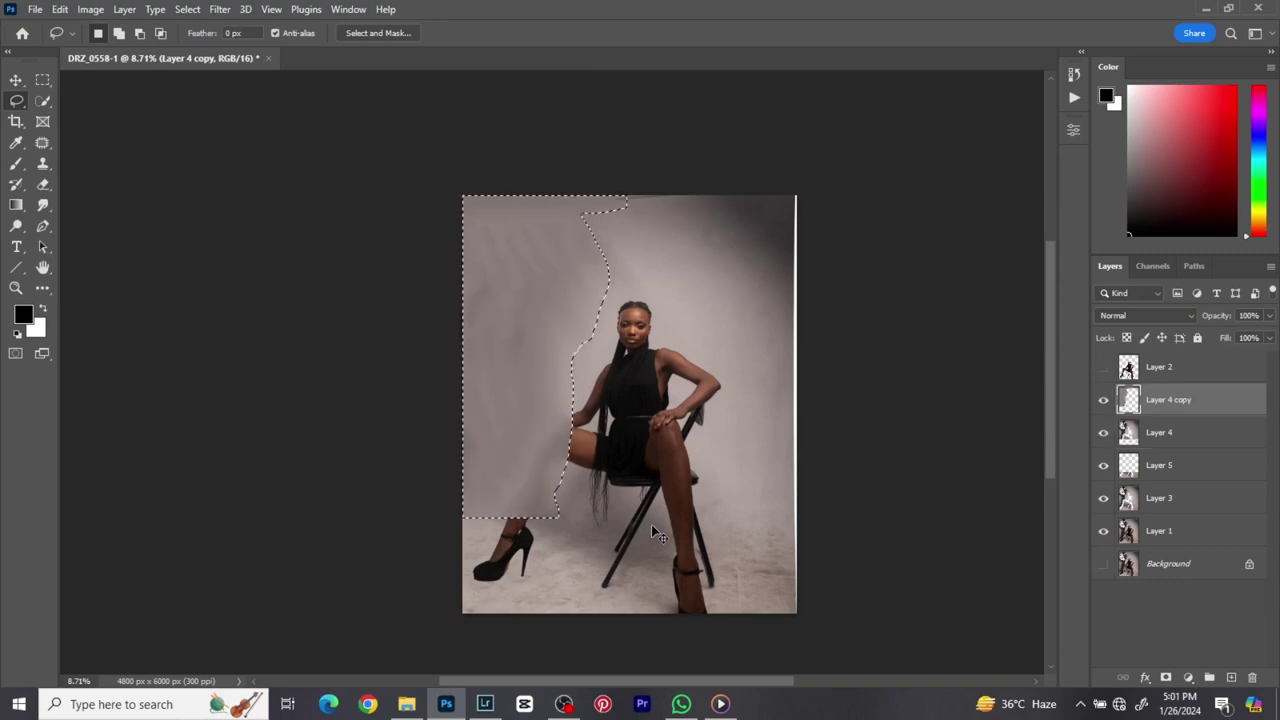
pyautogui.hotkey('ctrl', 'z')
pyautogui.hotkey('ctrl', 'z')
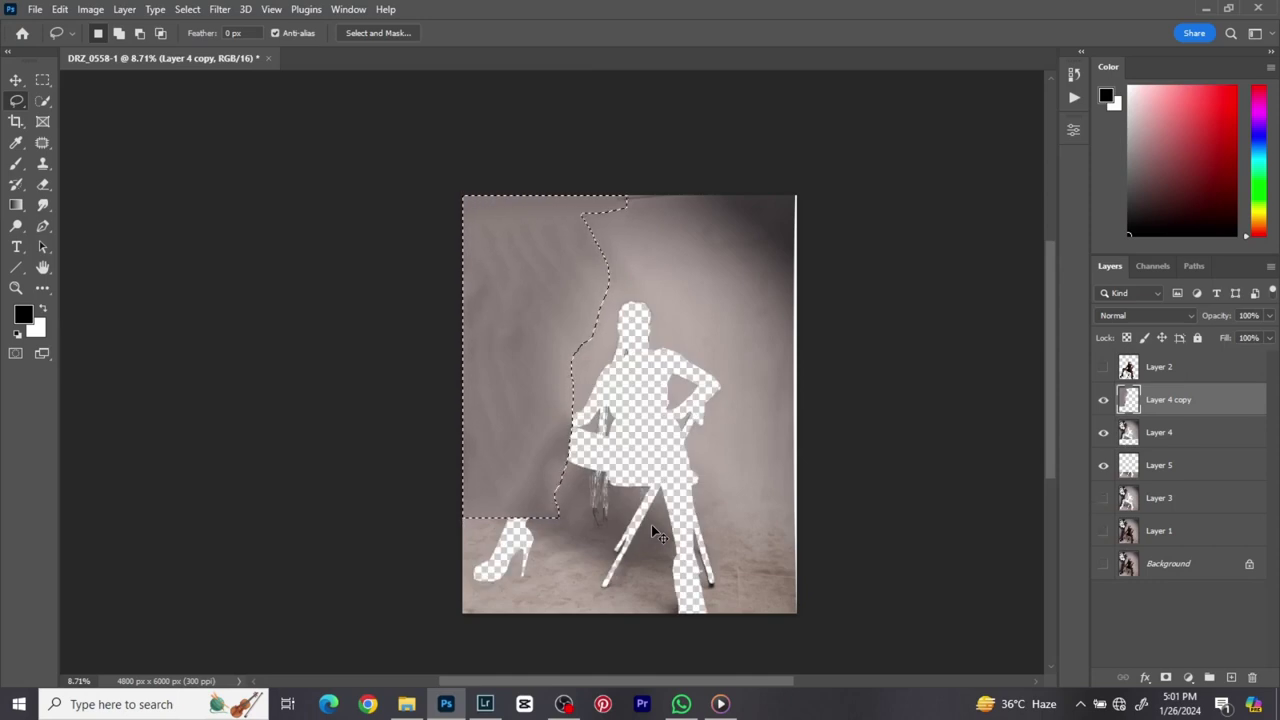
pyautogui.hotkey('ctrl', 'z')
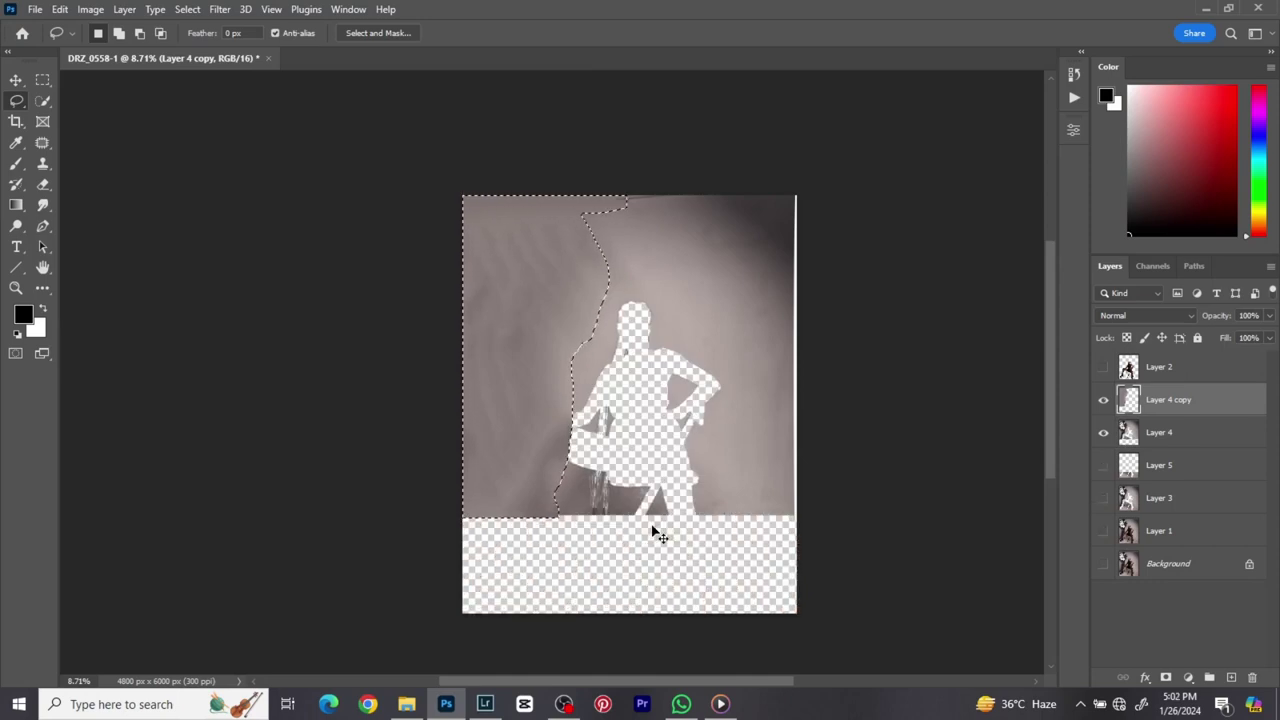
pyautogui.hotkey('ctrl', 'z')
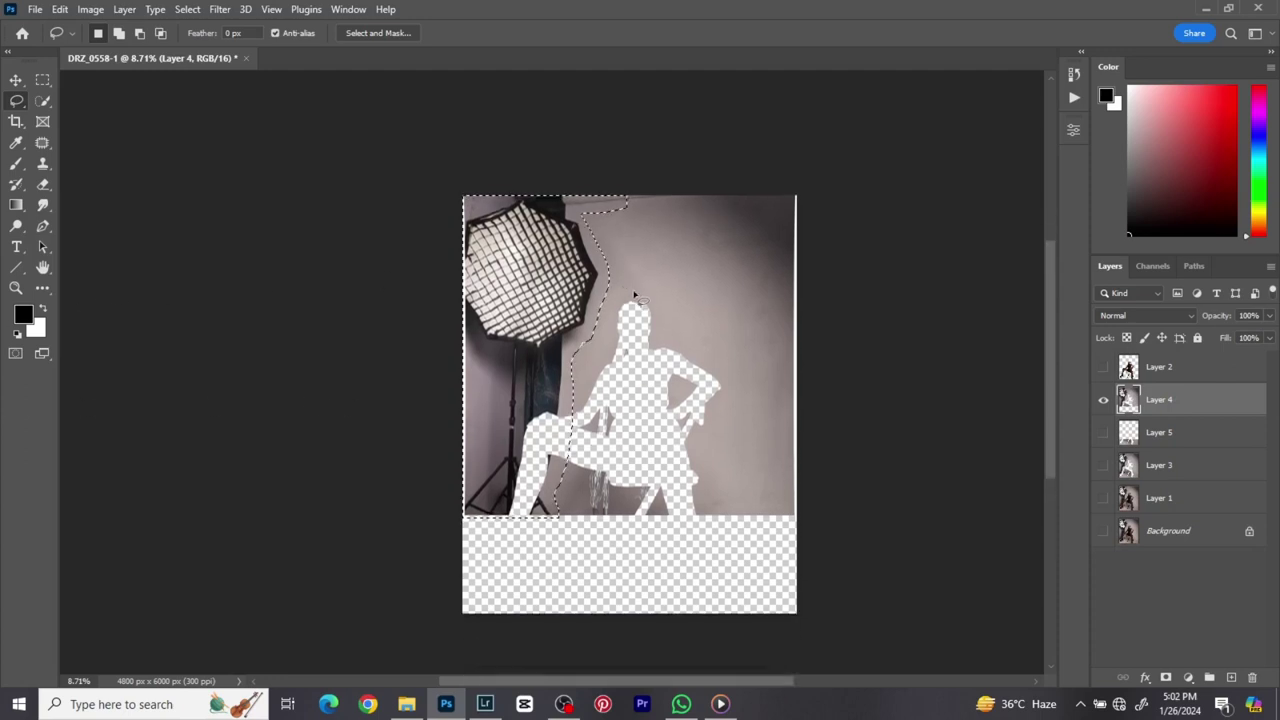
# - Extend the selection with the Lasso to include the rest of the line along the wall's upper edge
pyautogui.scroll(2, 632, 300)
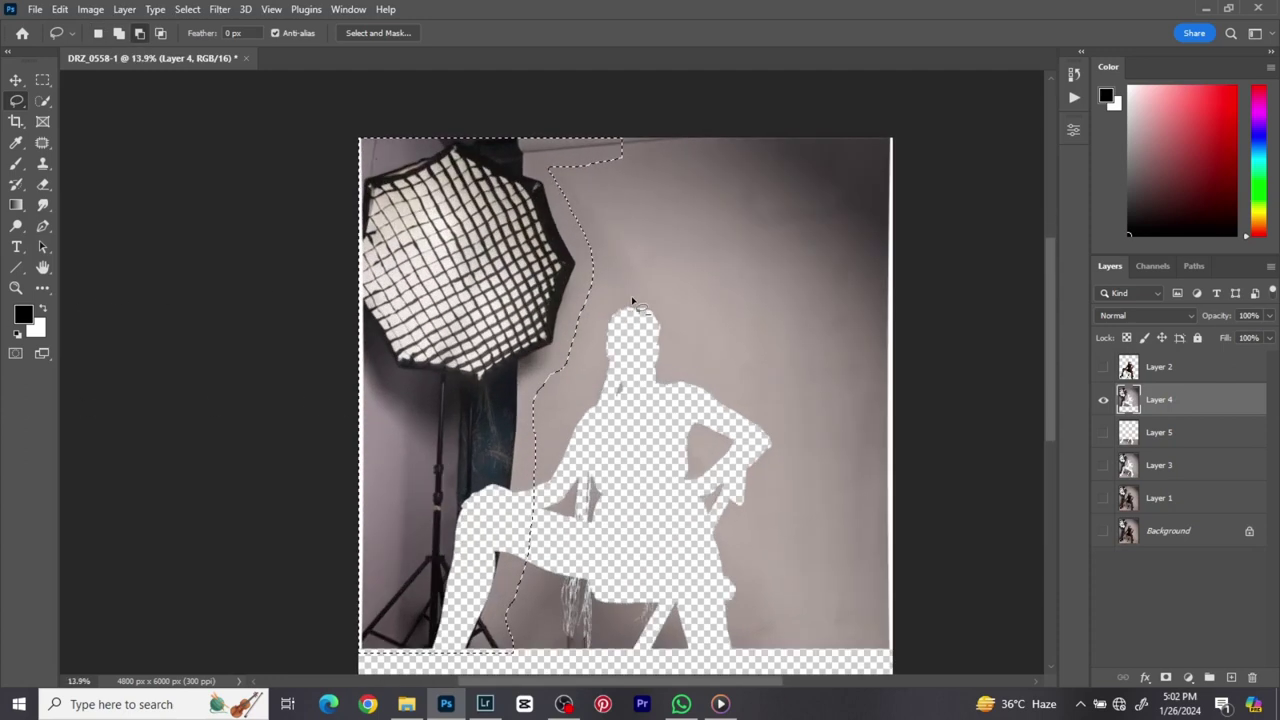
pyautogui.click(119, 33)
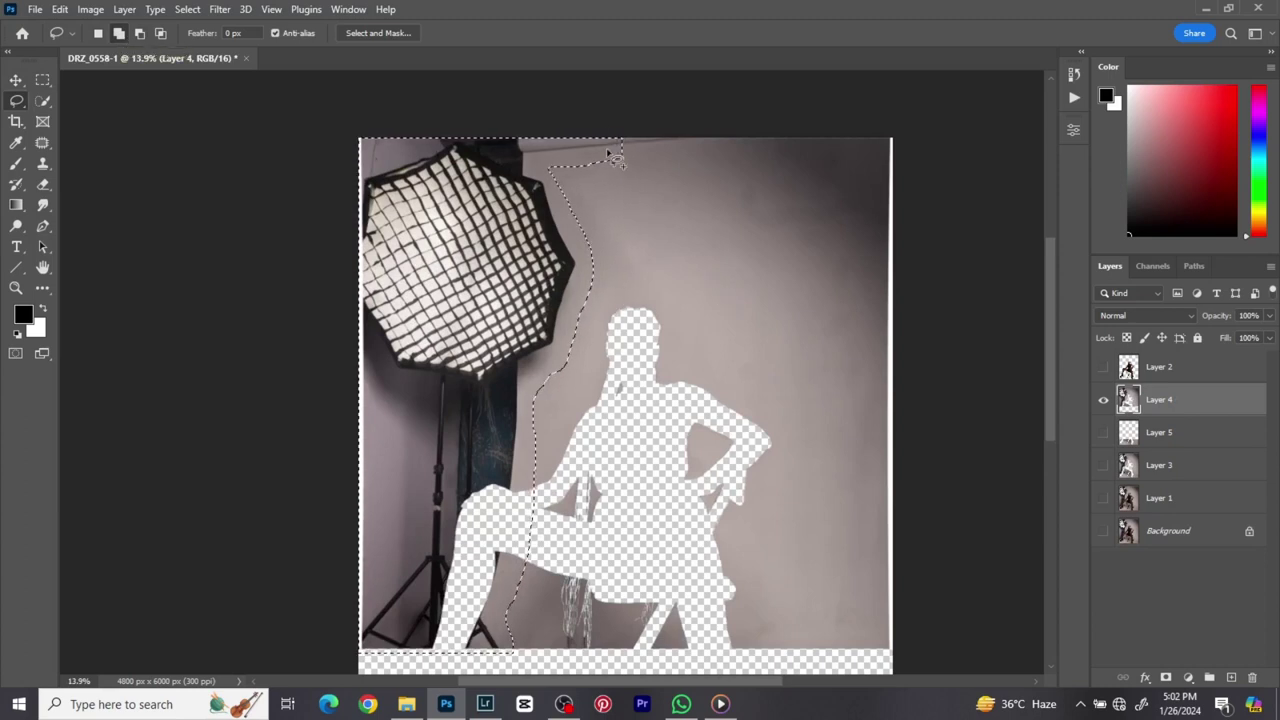
pyautogui.moveTo(607, 151)
pyautogui.mouseDown()
pyautogui.moveTo(652, 142)
pyautogui.moveTo(613, 148)
pyautogui.moveTo(616, 129)
pyautogui.moveTo(613, 148)
pyautogui.moveTo(690, 138)
pyautogui.mouseUp()
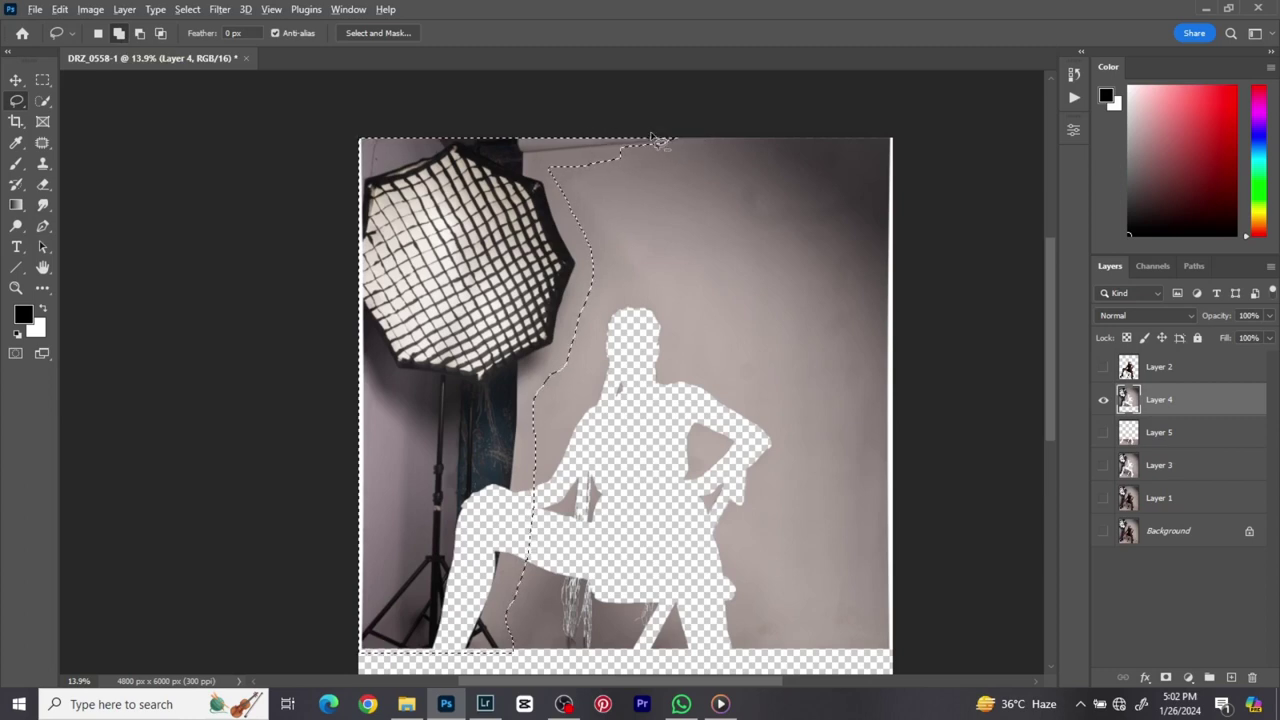
# - Add a narrow rectangular marquee strip over the white line along the wall's right edge to the selection
pyautogui.scroll(-3, 688, 170)
pyautogui.click(42, 80)
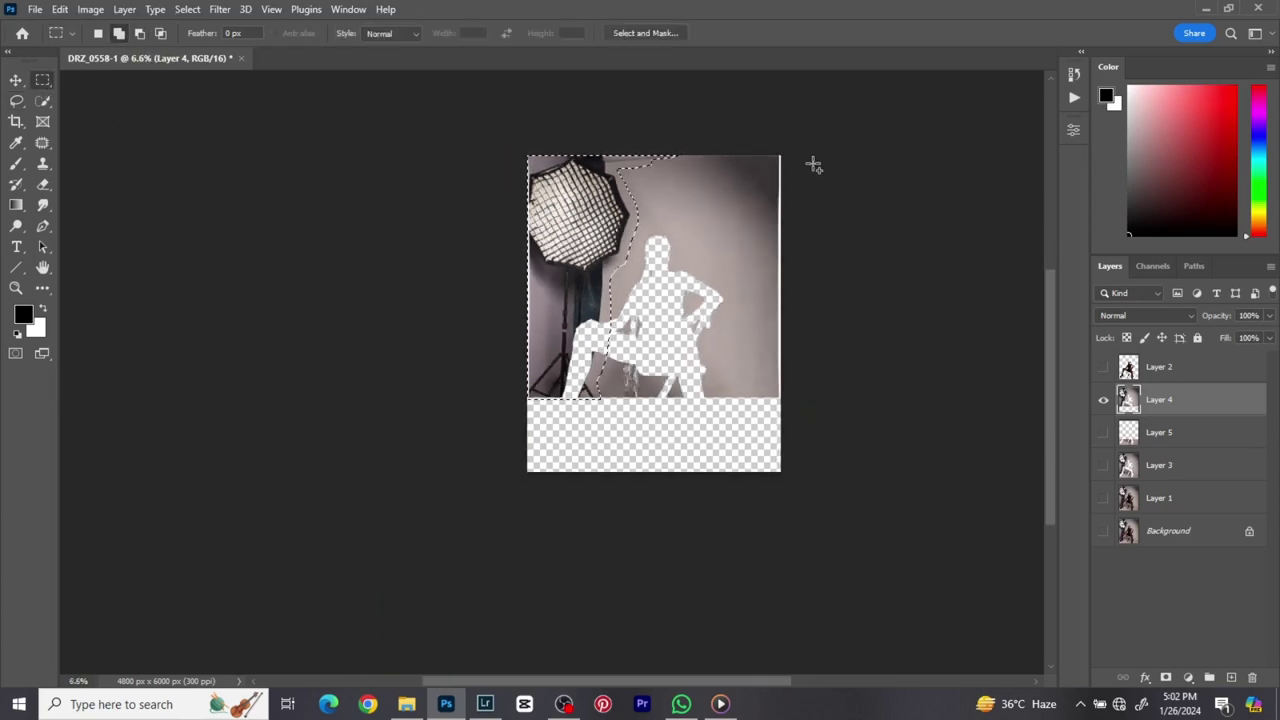
pyautogui.moveTo(780, 156); pyautogui.dragTo(772, 408)
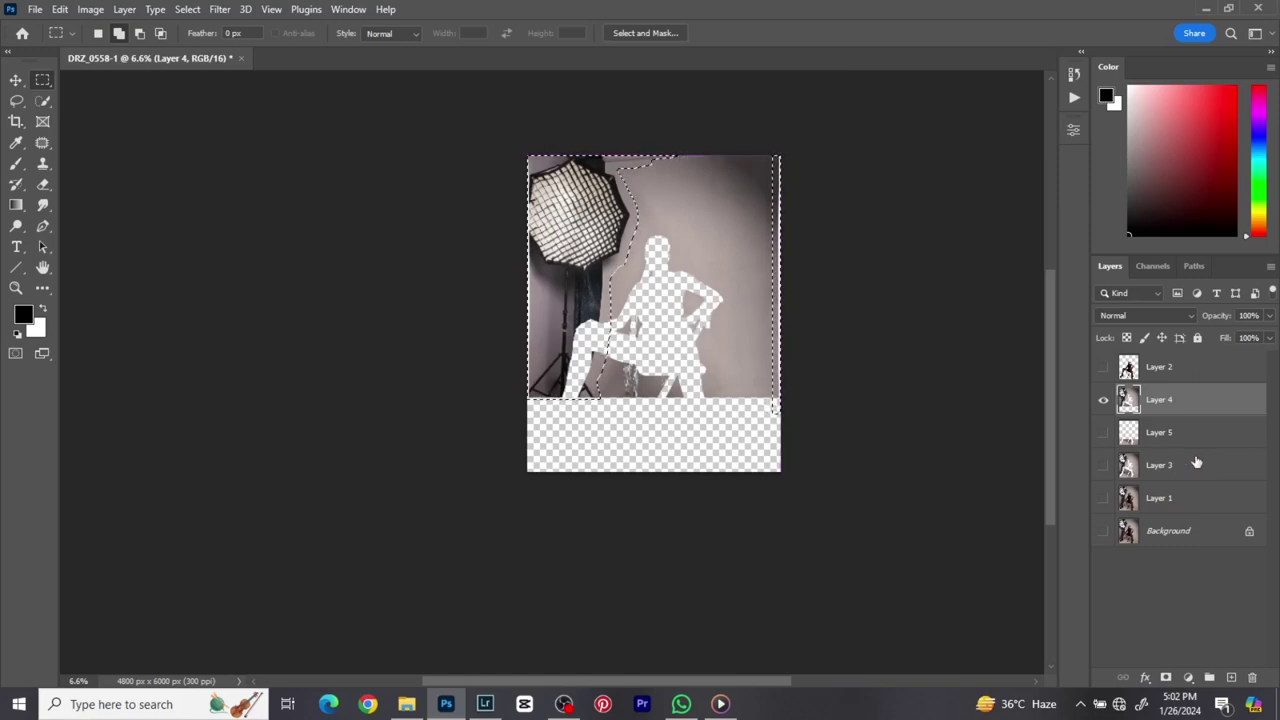
pyautogui.scroll(1, 790, 445)
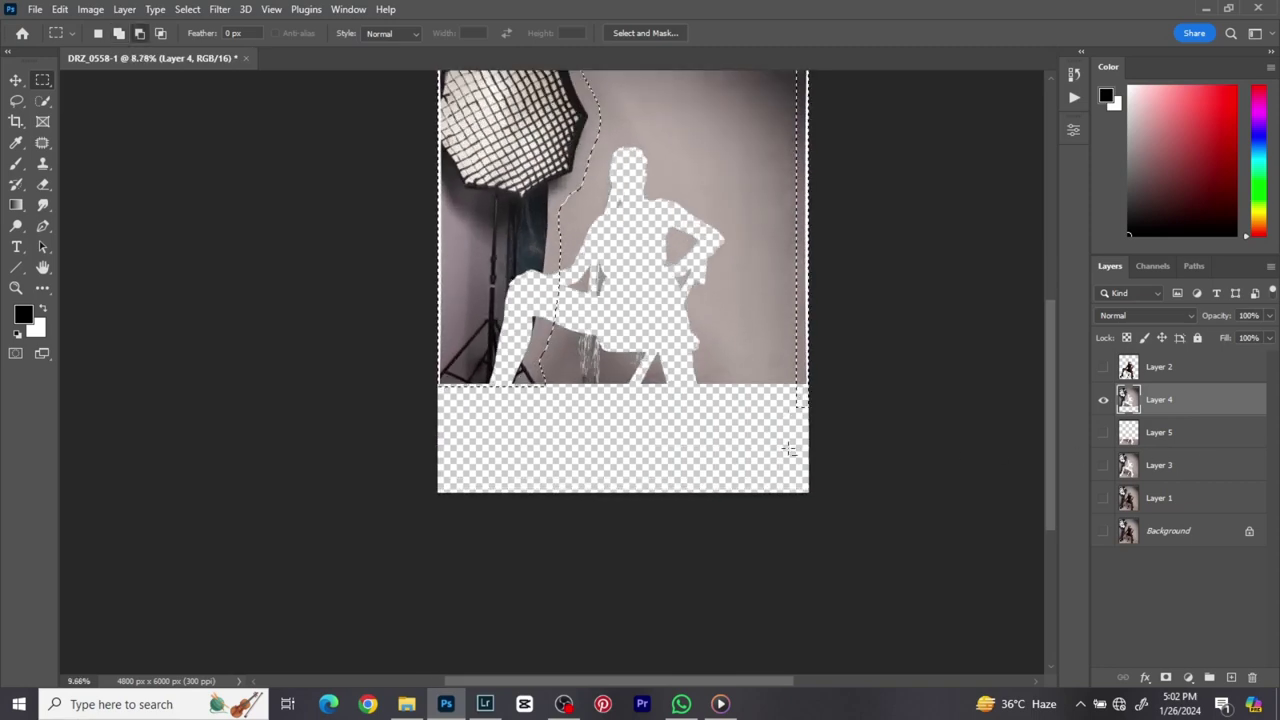
pyautogui.scroll(2, 688, 340)
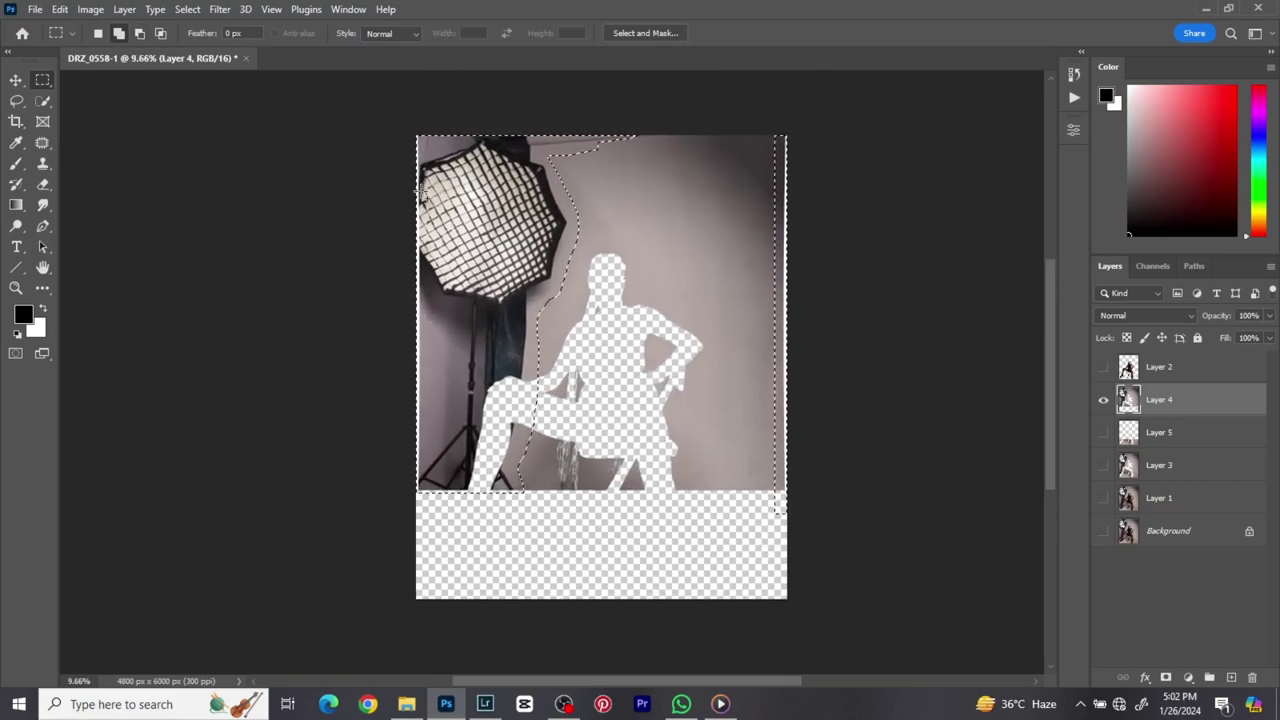
# - Feather the combined wall selection with a radius of 10 pixels
pyautogui.click(17, 101)
pyautogui.rightClick(548, 200)
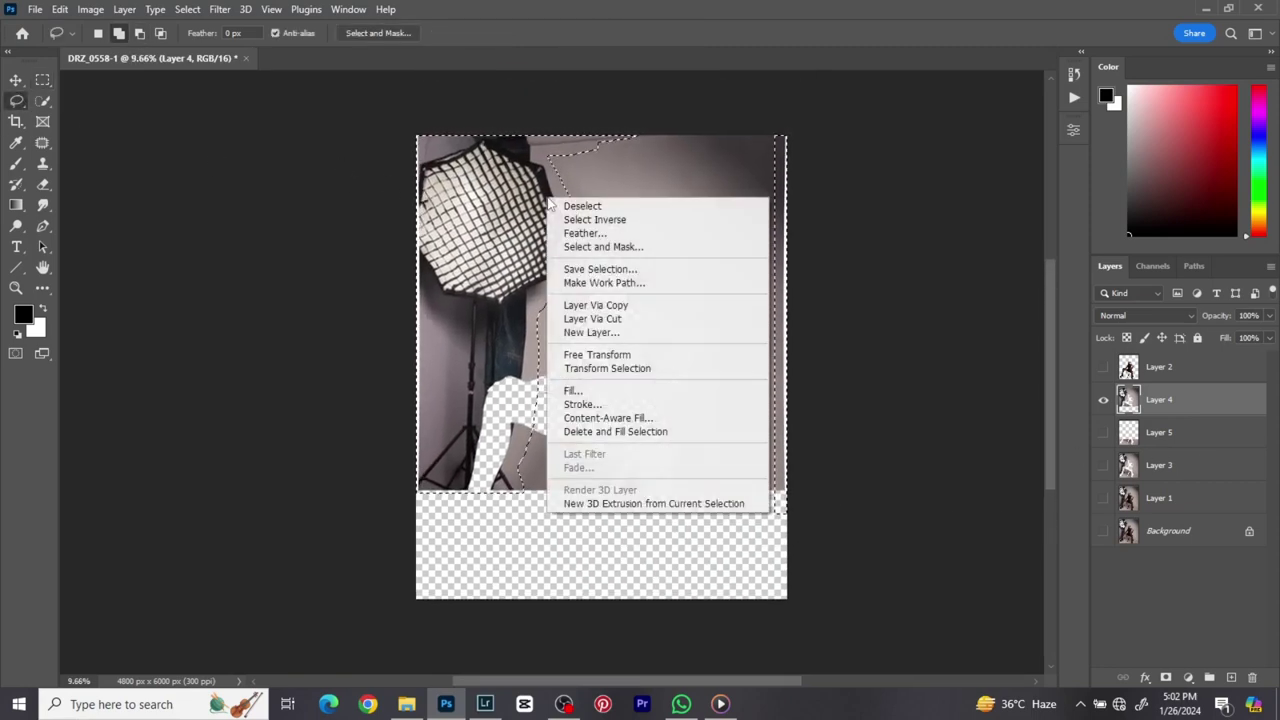
pyautogui.click(588, 234)
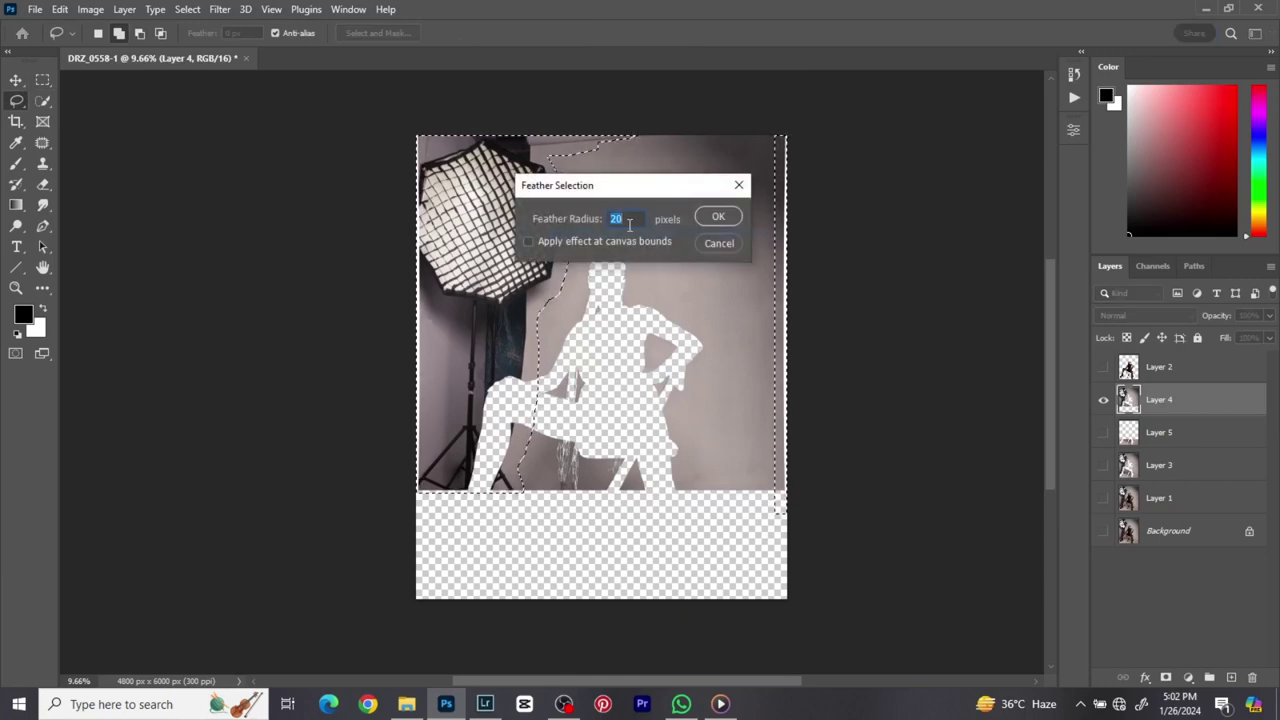
pyautogui.write('10')
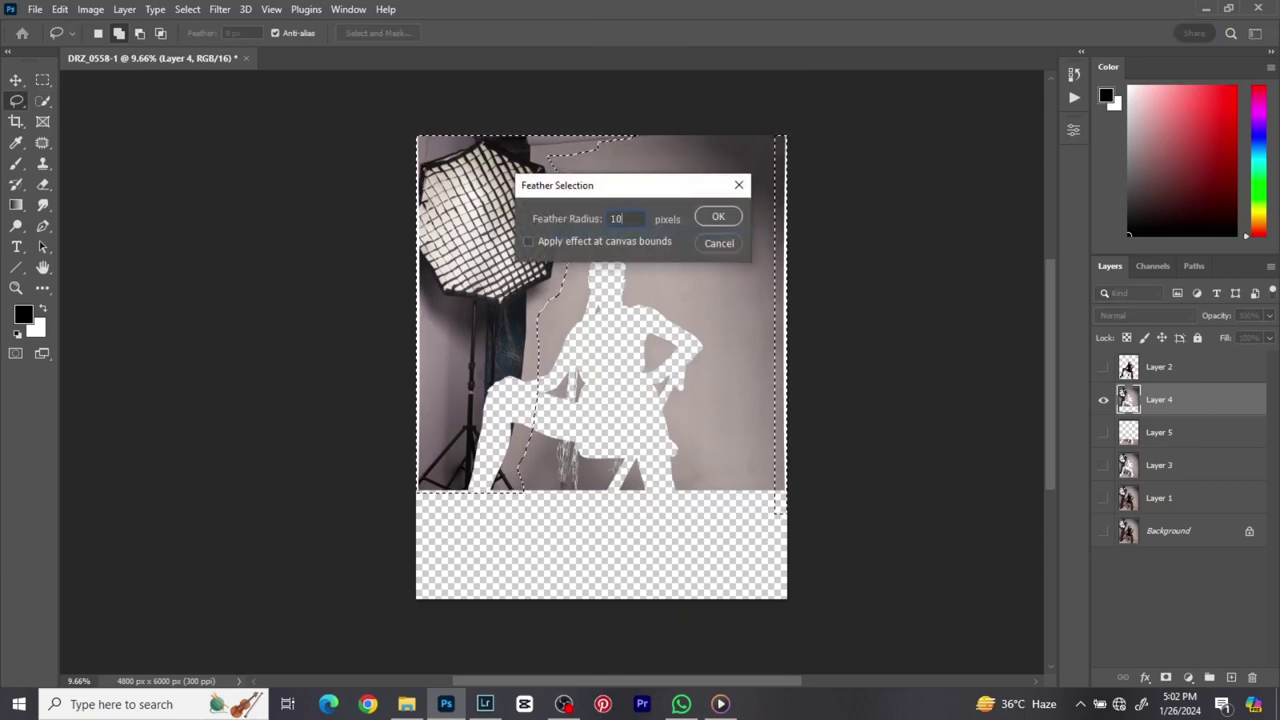
pyautogui.click(712, 219)
# - Fill the feathered wall selection using Content-Aware Fill with automatic sampling and output to a new layer
pyautogui.rightClick(713, 226)
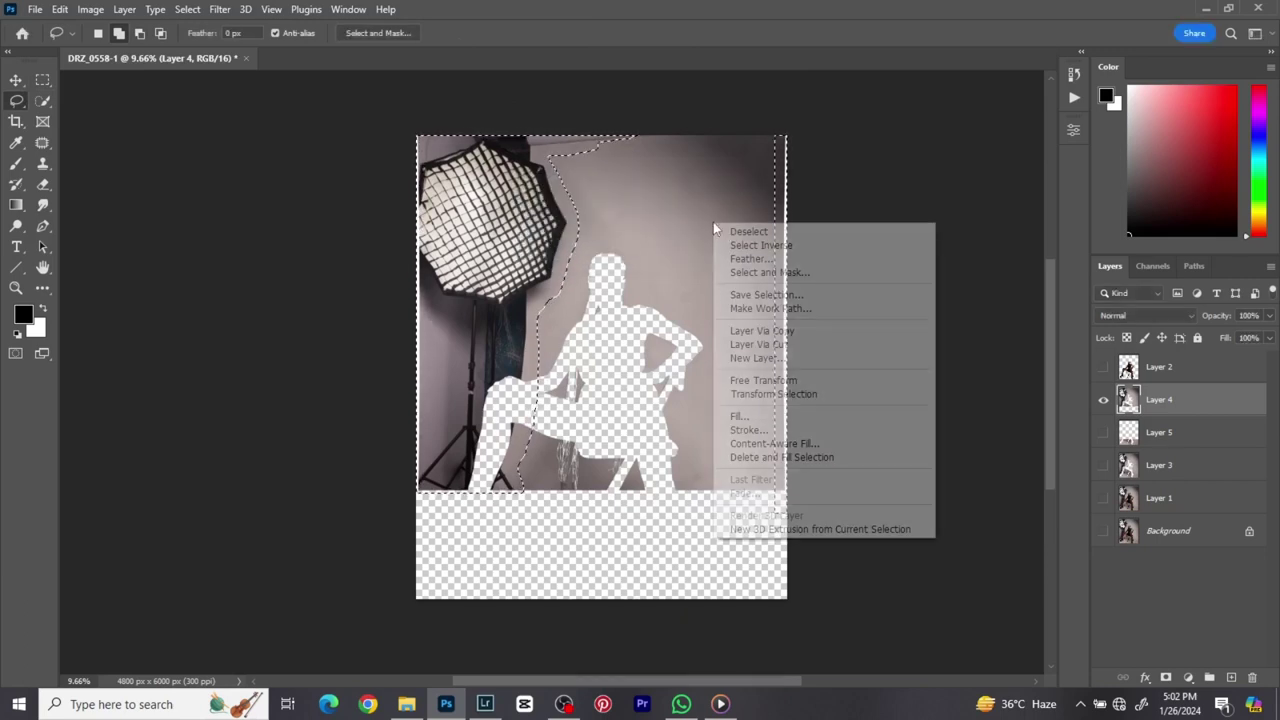
pyautogui.click(767, 447)
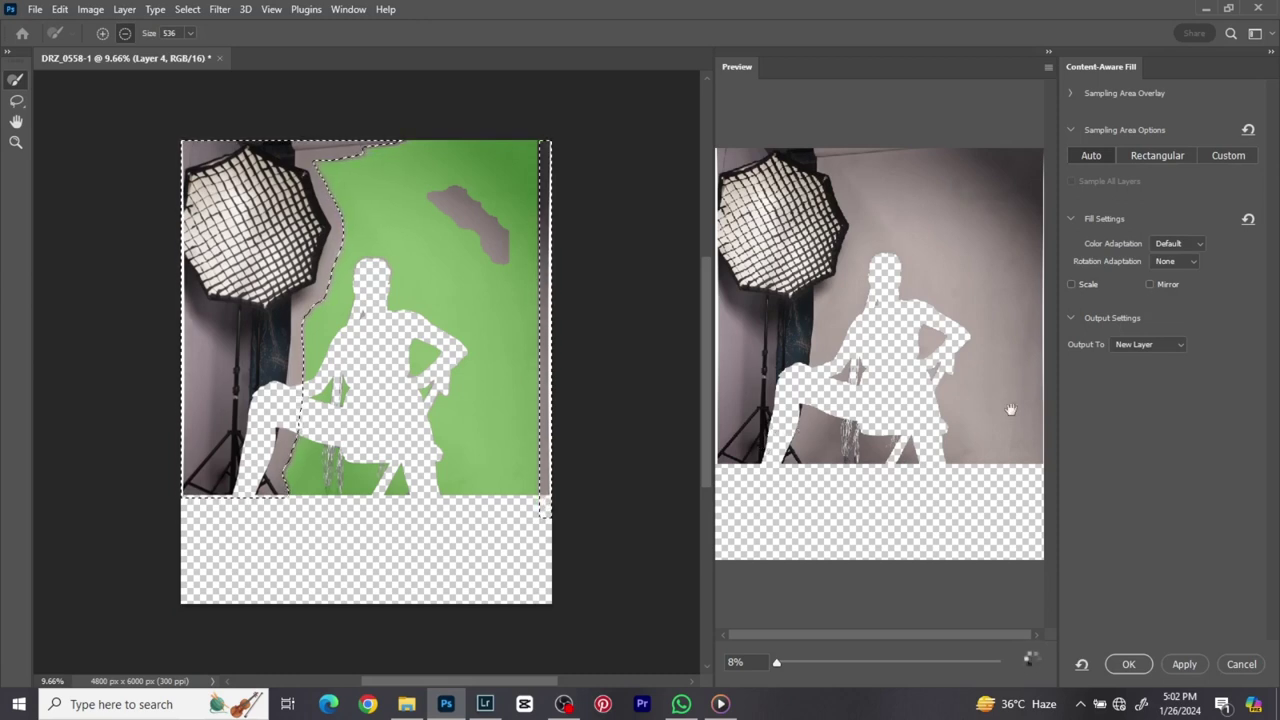
pyautogui.scroll(5, 1011, 410)
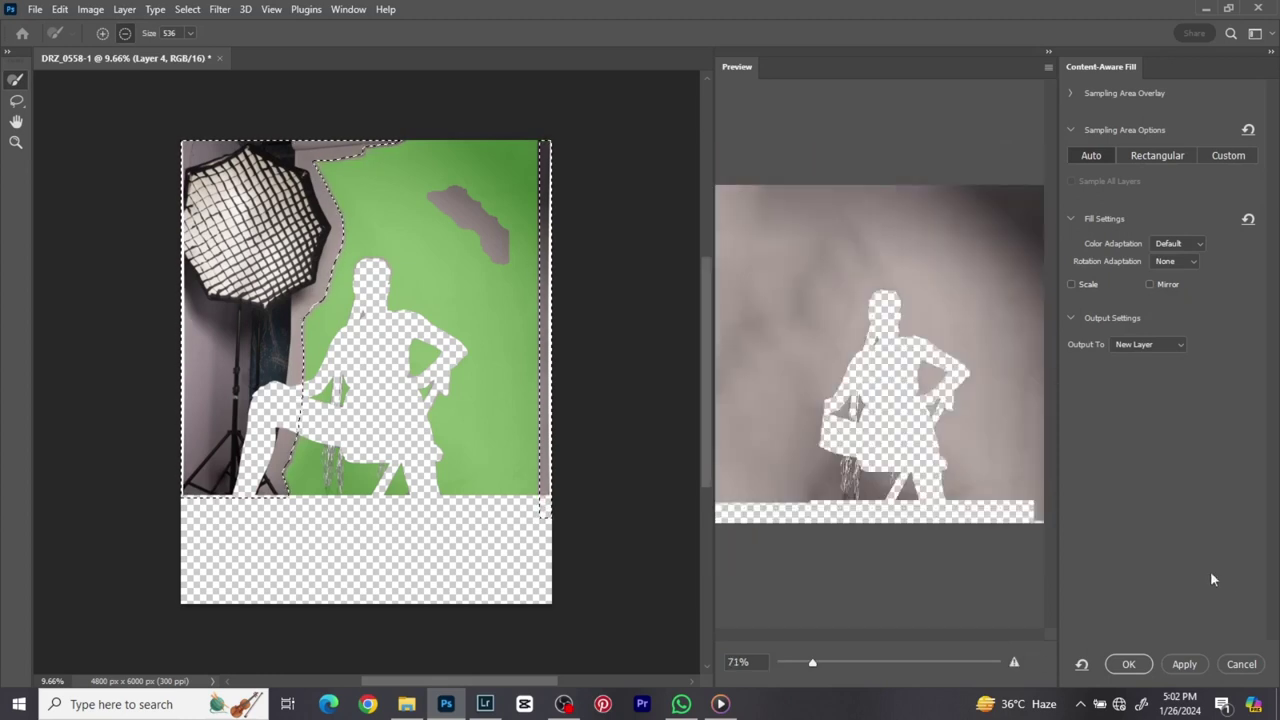
pyautogui.click(1145, 666)
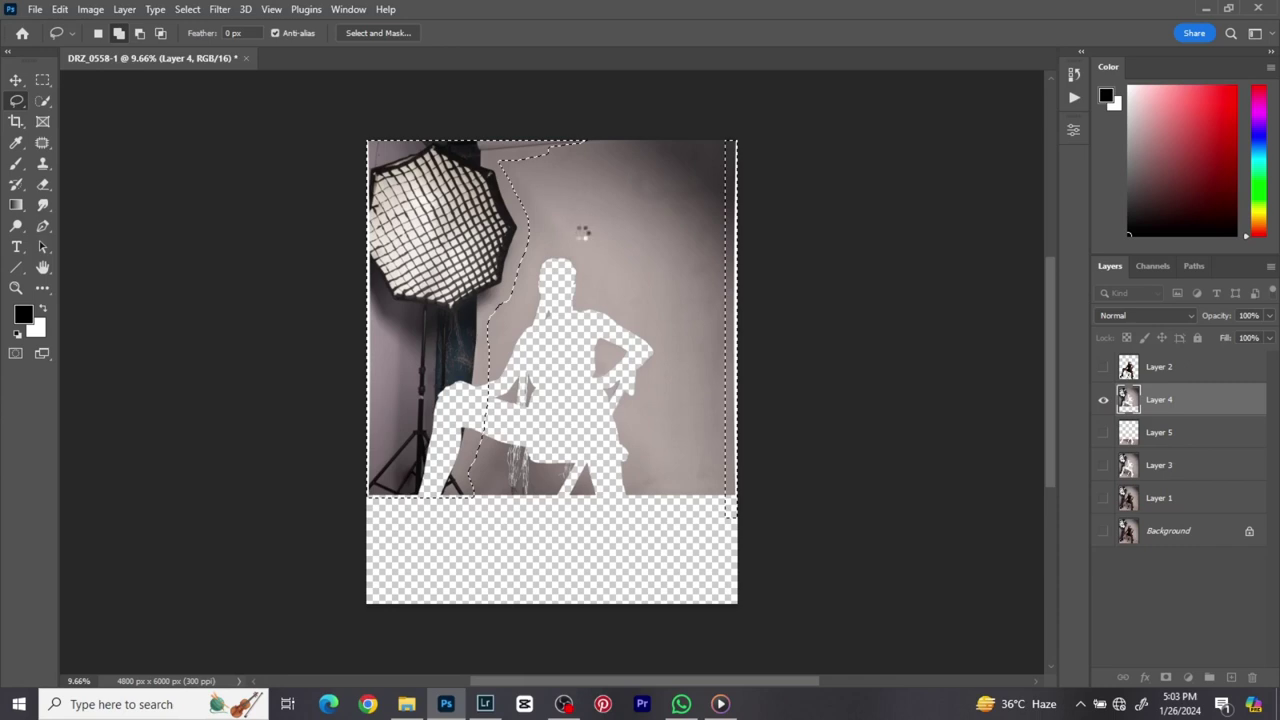
pyautogui.hotkey('ctrl', 'j')
pyautogui.hotkey('shift', 'Delete')
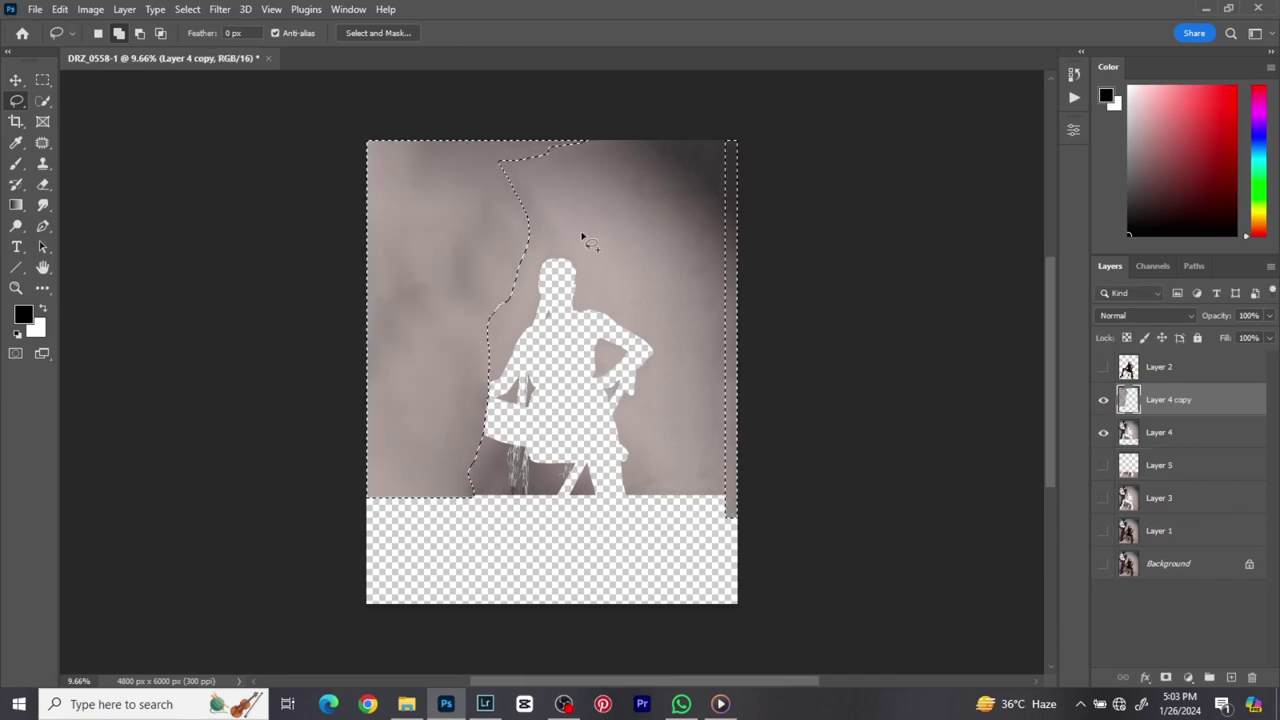
# - Deselect the wall area, show all hidden layers again, and inspect the fill's lower edges against the floor
pyautogui.rightClick(586, 238)
pyautogui.click(600, 243)
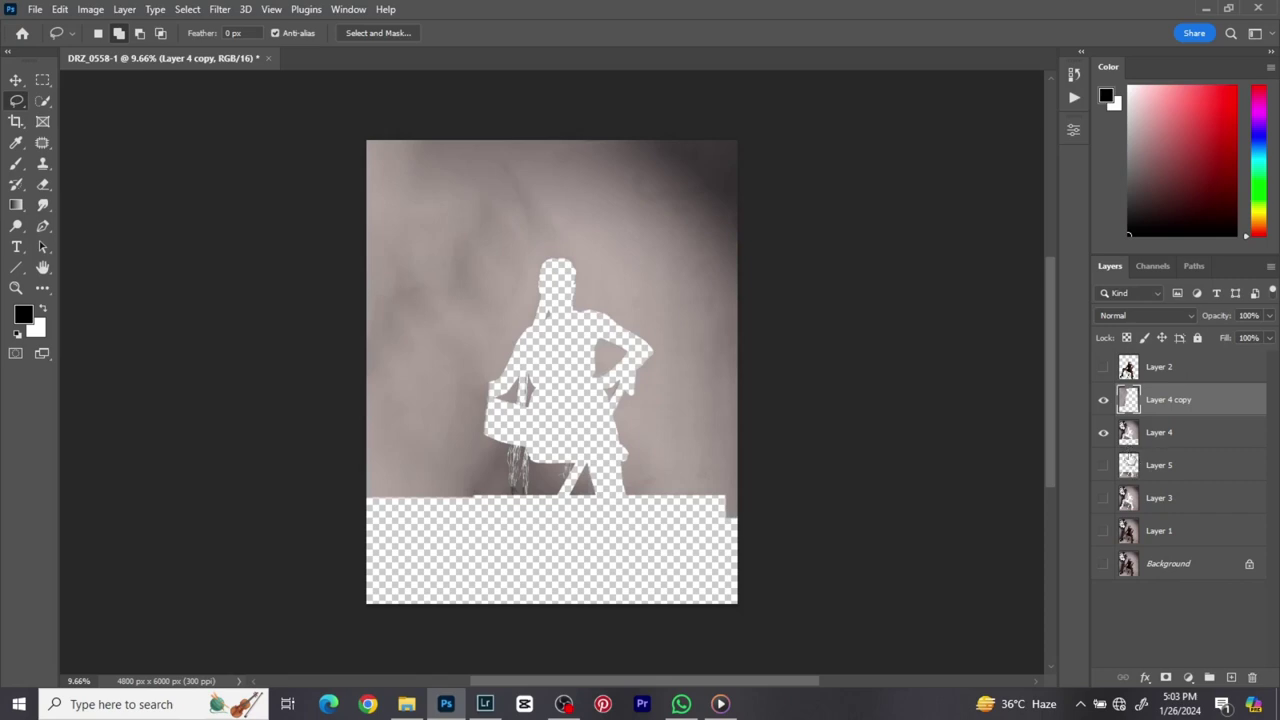
pyautogui.moveTo(1104, 367); pyautogui.dragTo(1105, 560)
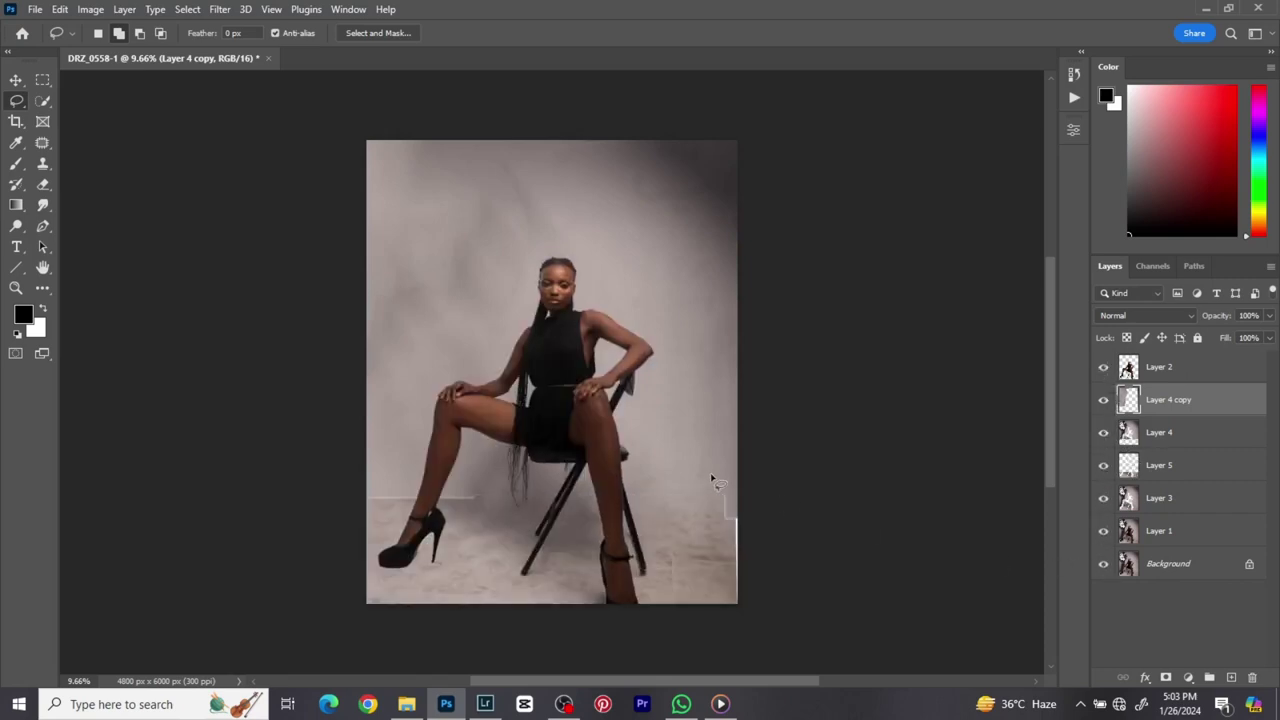
pyautogui.scroll(-2, 712, 480)
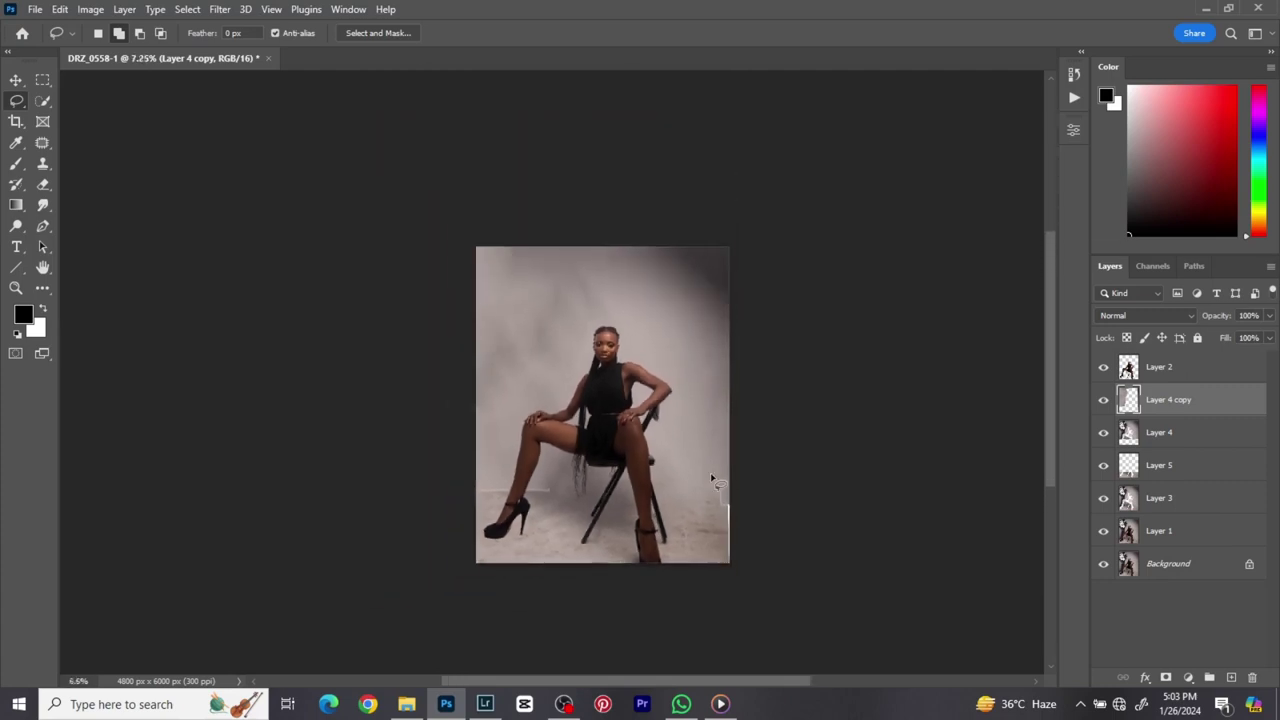
pyautogui.scroll(5, 711, 478)
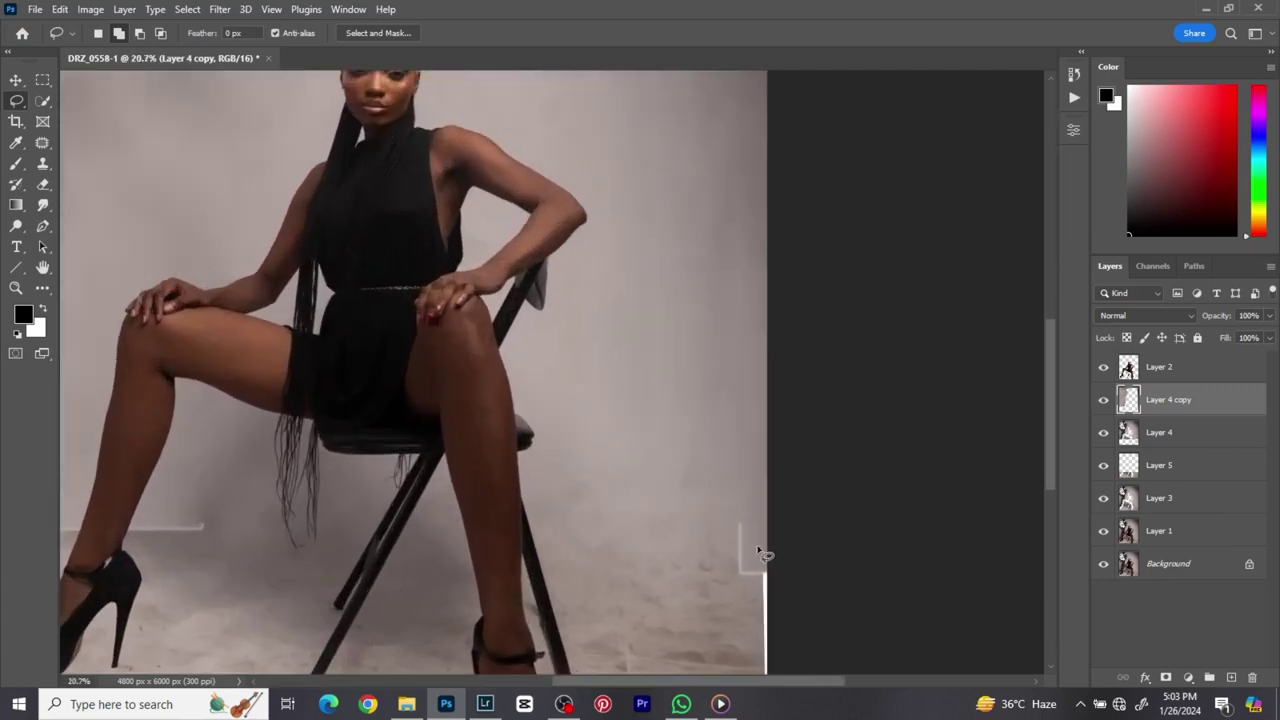
# - Compare the retouched portrait with the original Background layer and examine the remaining lines where the wall fill meets the floor
pyautogui.scroll(-4, 757, 551)
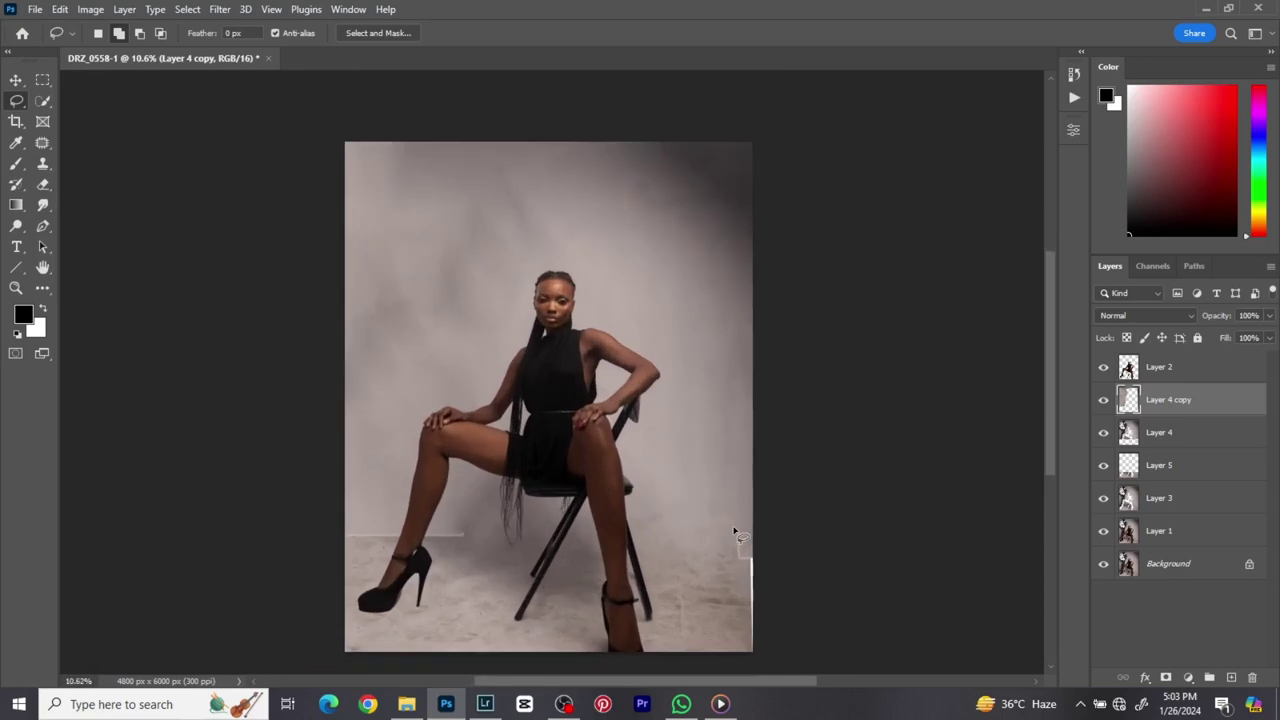
pyautogui.scroll(-1, 735, 532)
pyautogui.scroll(2, 736, 533)
pyautogui.scroll(-3, 736, 533)
pyautogui.scroll(2, 822, 475)
pyautogui.scroll(-2, 640, 400)
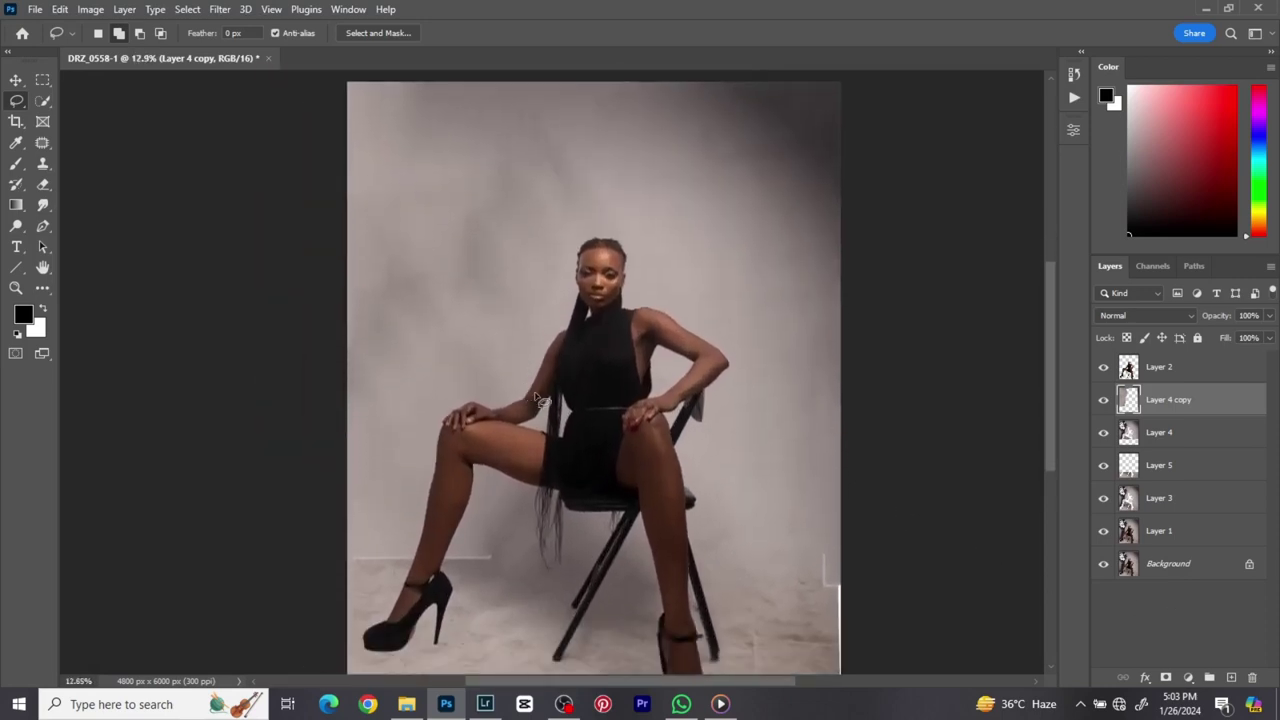
pyautogui.keyDown('alt'); pyautogui.click(1106, 568); pyautogui.keyUp('alt')
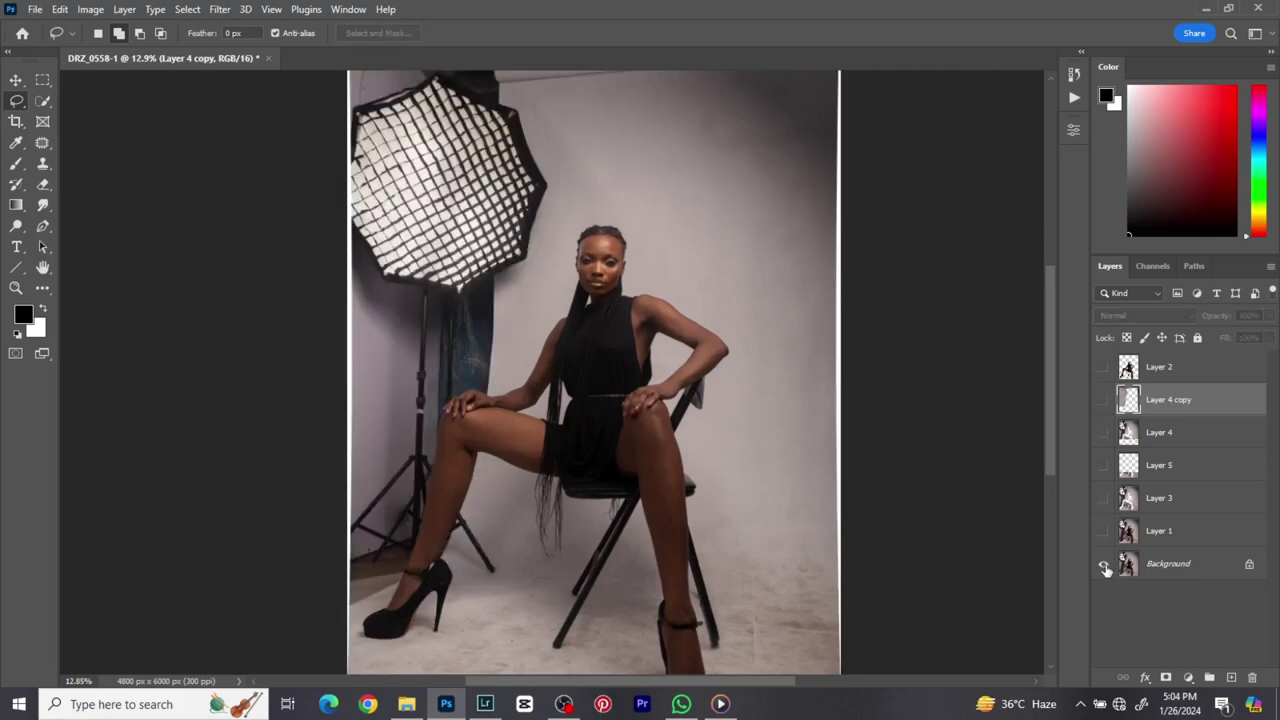
pyautogui.keyDown('alt'); pyautogui.click(1106, 568); pyautogui.keyUp('alt')
pyautogui.scroll(-2, 811, 523)
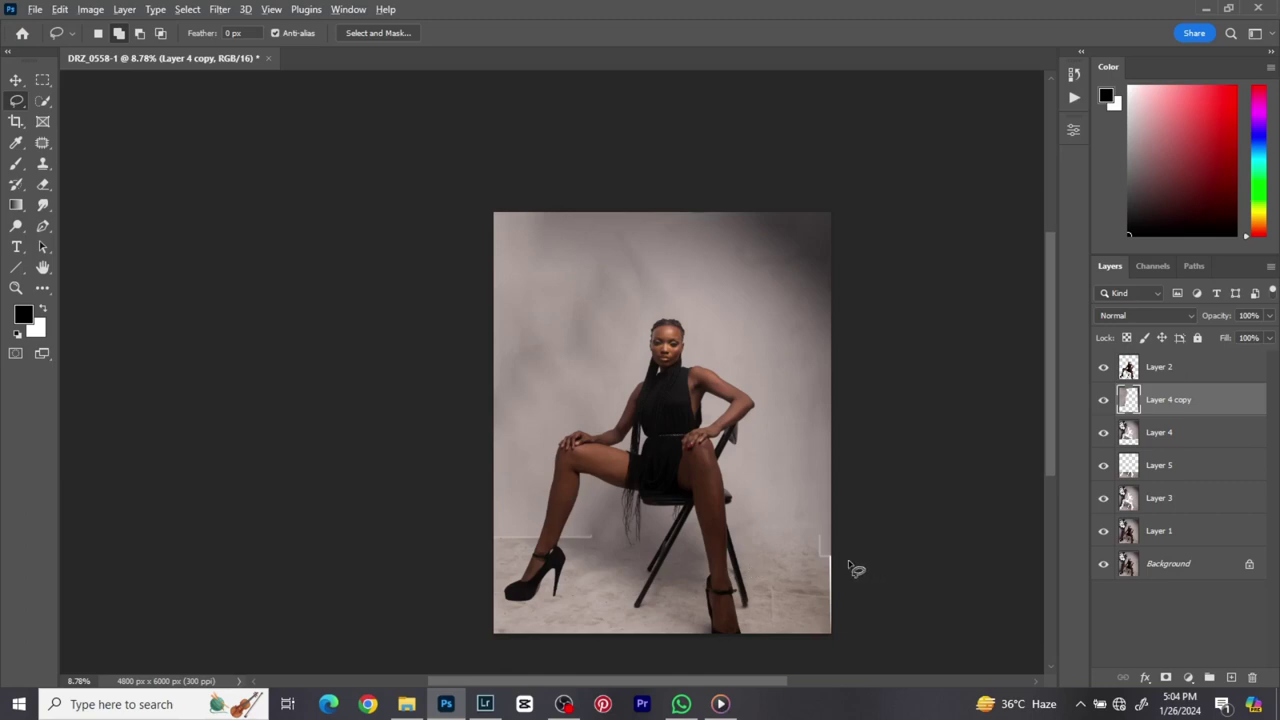
pyautogui.scroll(1, 840, 570)
pyautogui.moveTo(776, 544); pyautogui.dragTo(655, 437)
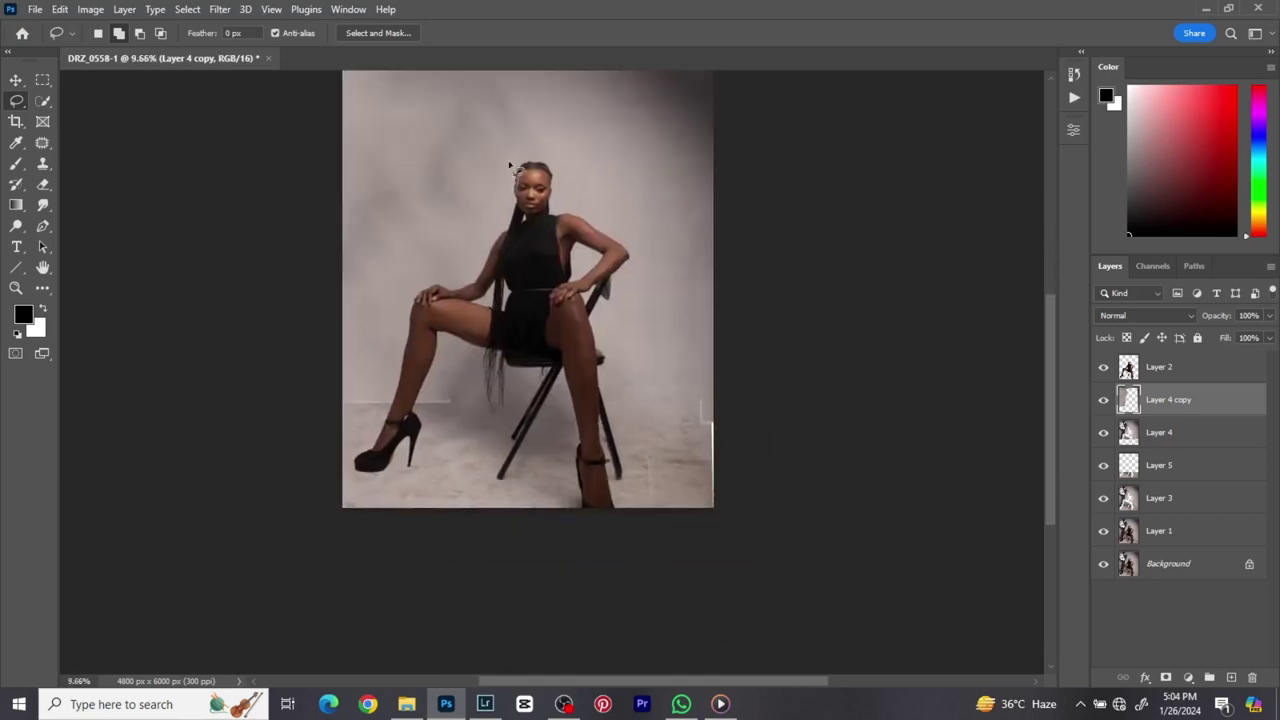
pyautogui.scroll(-1, 541, 280)
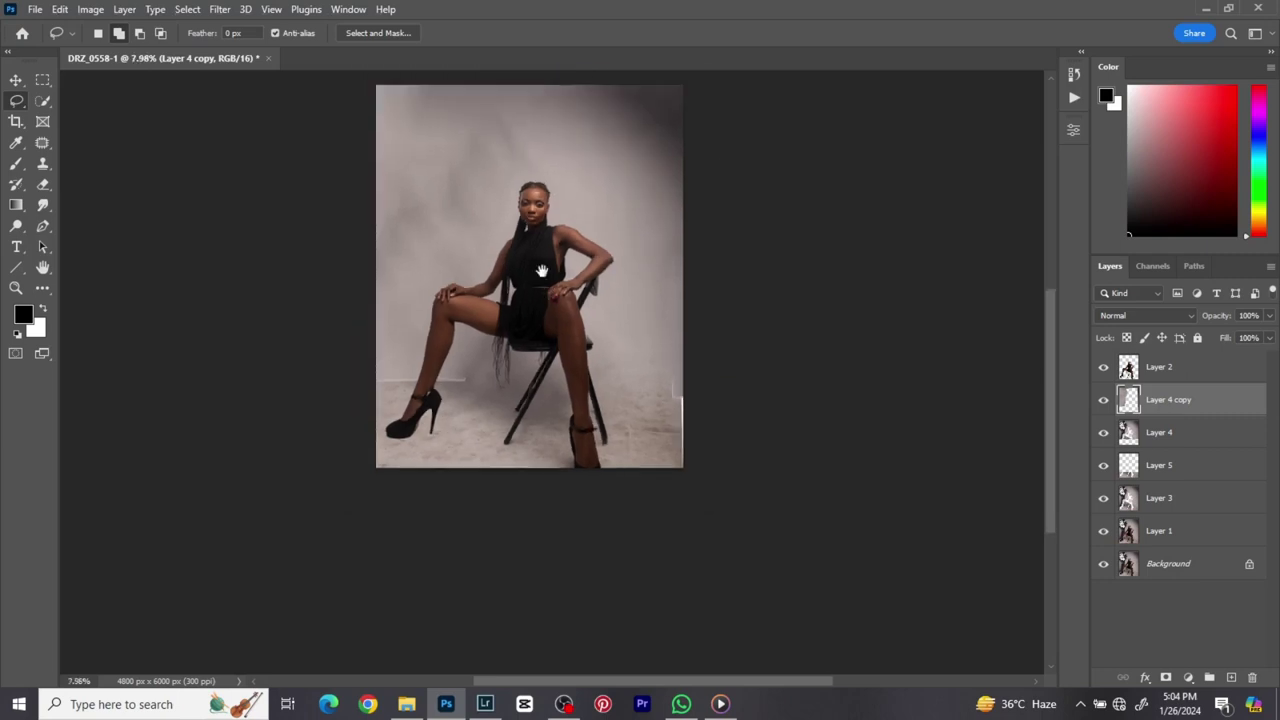
pyautogui.moveTo(541, 271); pyautogui.dragTo(537, 391)
pyautogui.scroll(1, 546, 395)
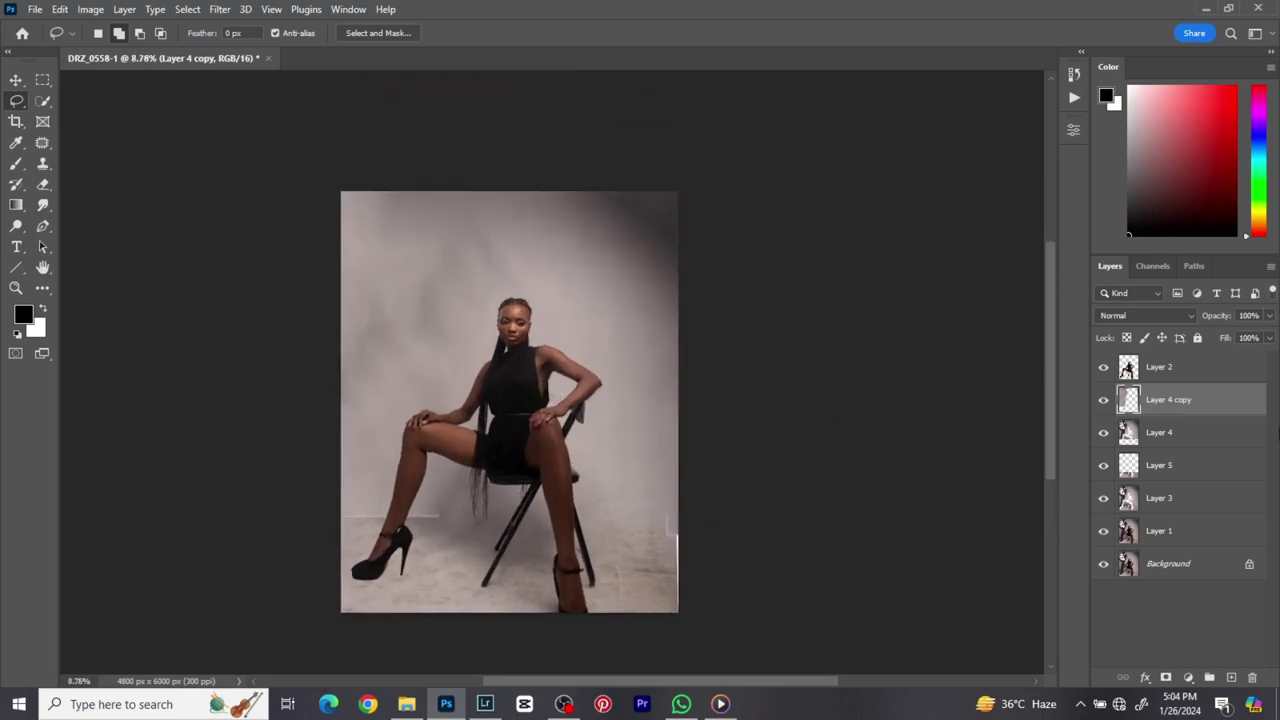
# - Clip Layer 4 copy to Layer 4 with a clipping mask
pyautogui.rightClick(1217, 405)
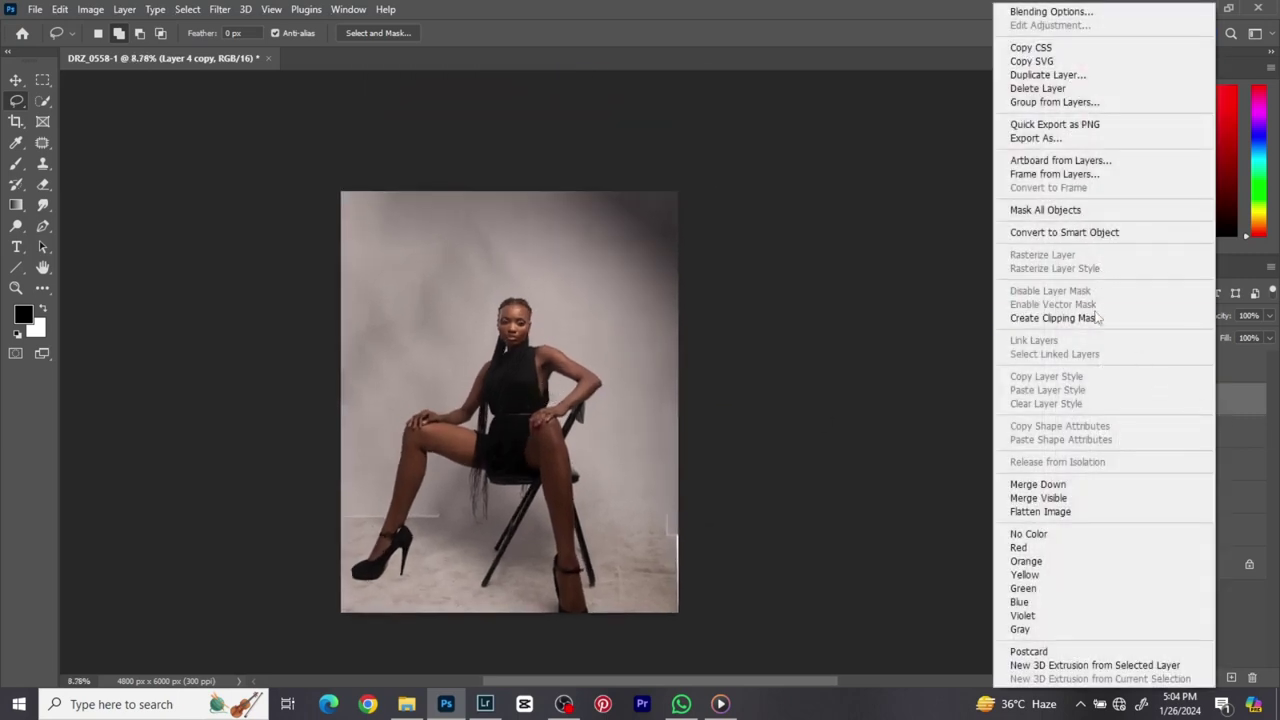
pyautogui.click(1100, 318)
pyautogui.rightClick(1186, 435)
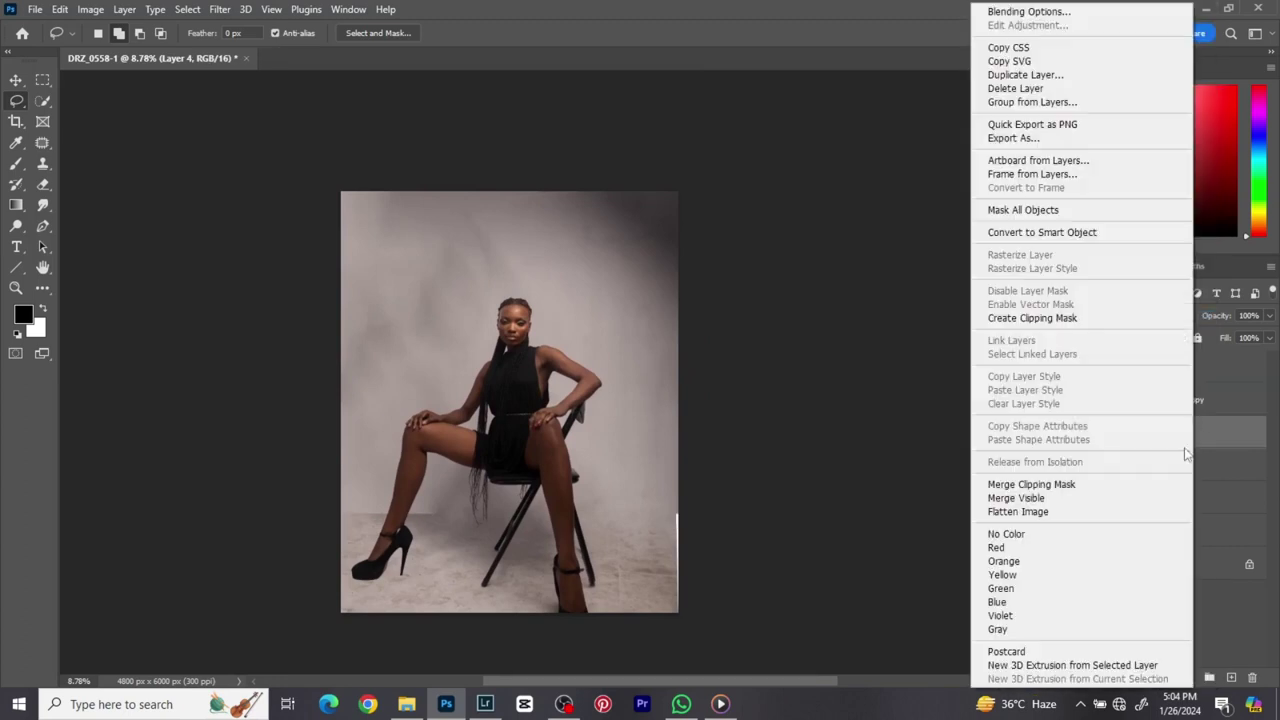
pyautogui.click(1032, 318)
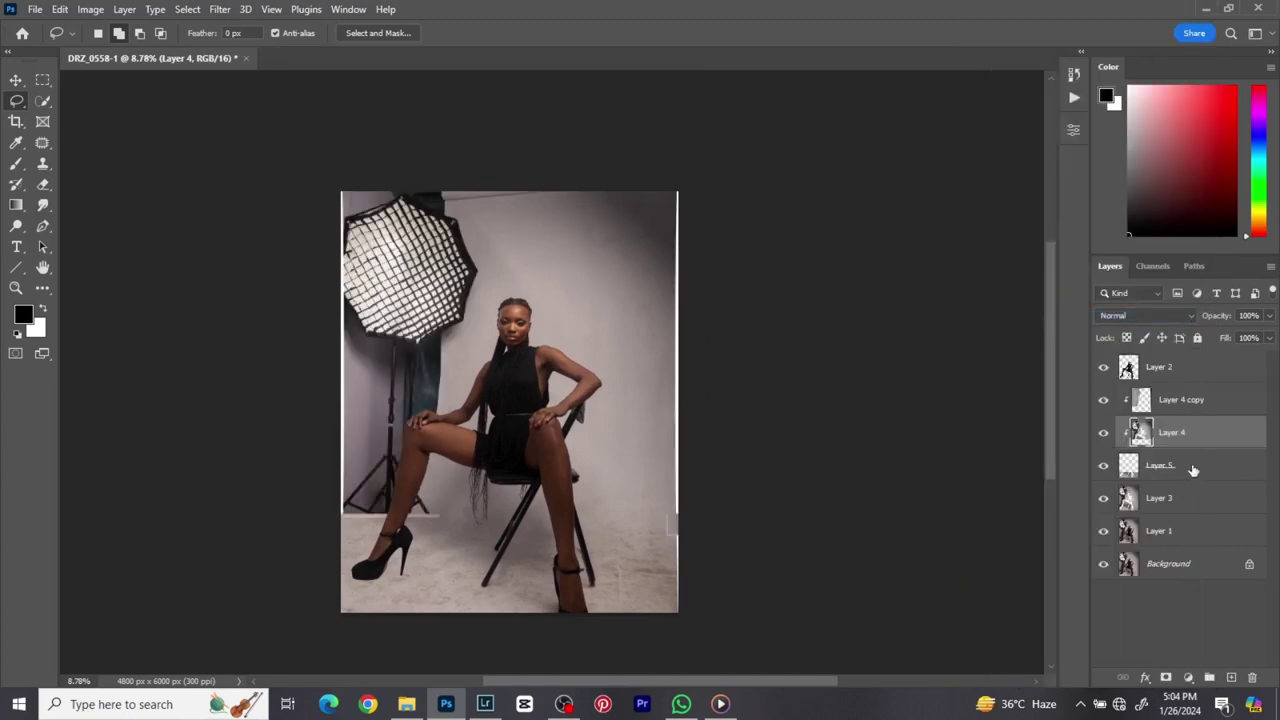
pyautogui.hotkey('ctrl', 'z')
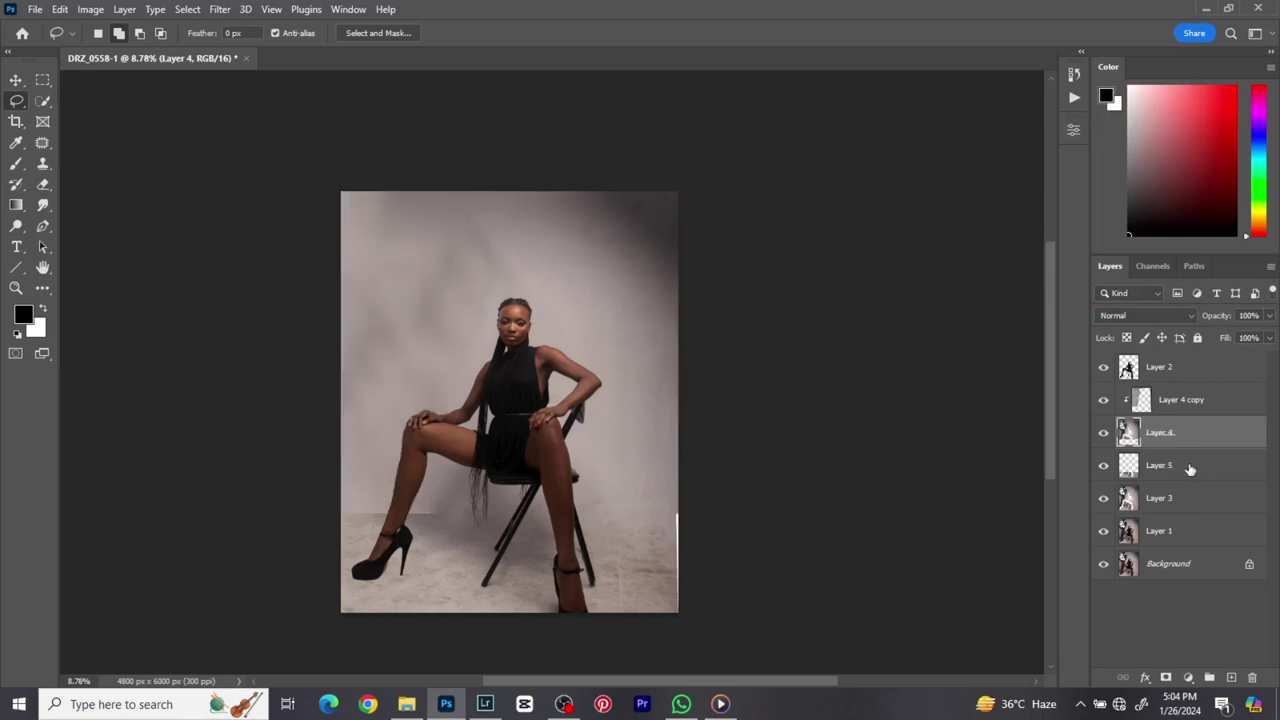
# - Merge the clipped copy into Layer 4, and clip Layer 5 to Layer 3 and merge that pair
pyautogui.rightClick(1203, 440)
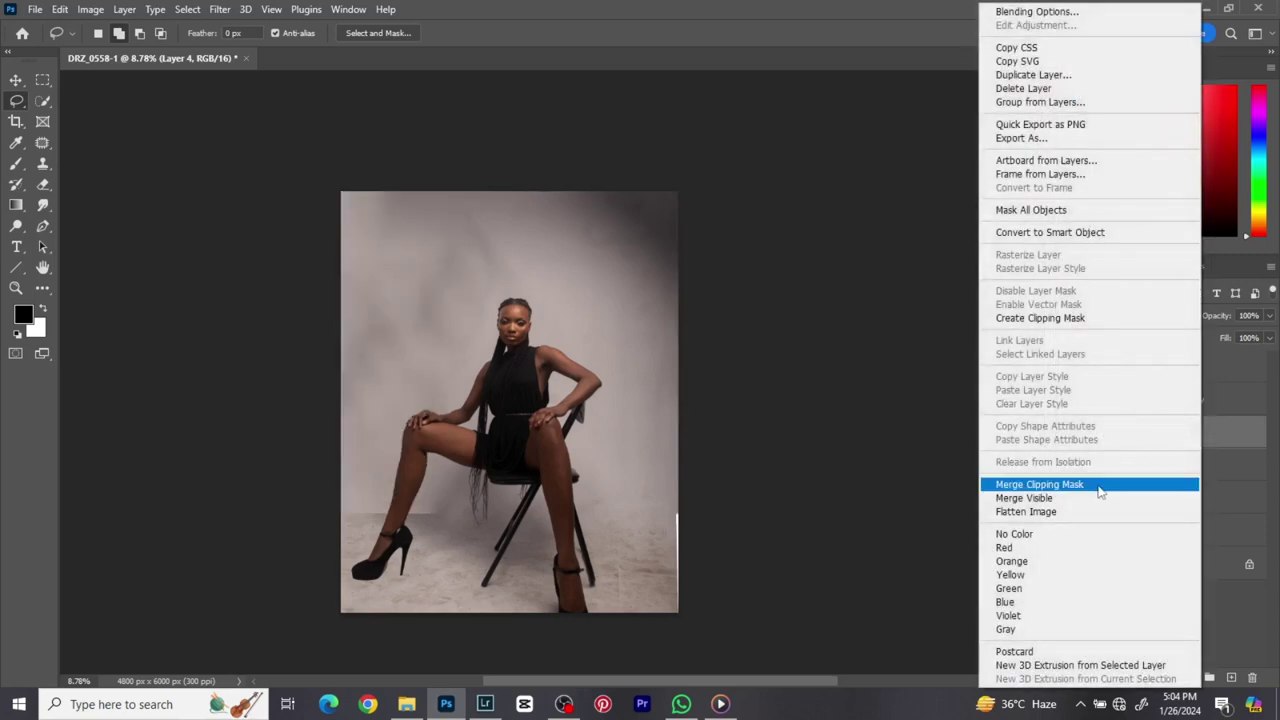
pyautogui.click(1100, 484)
pyautogui.rightClick(1188, 445)
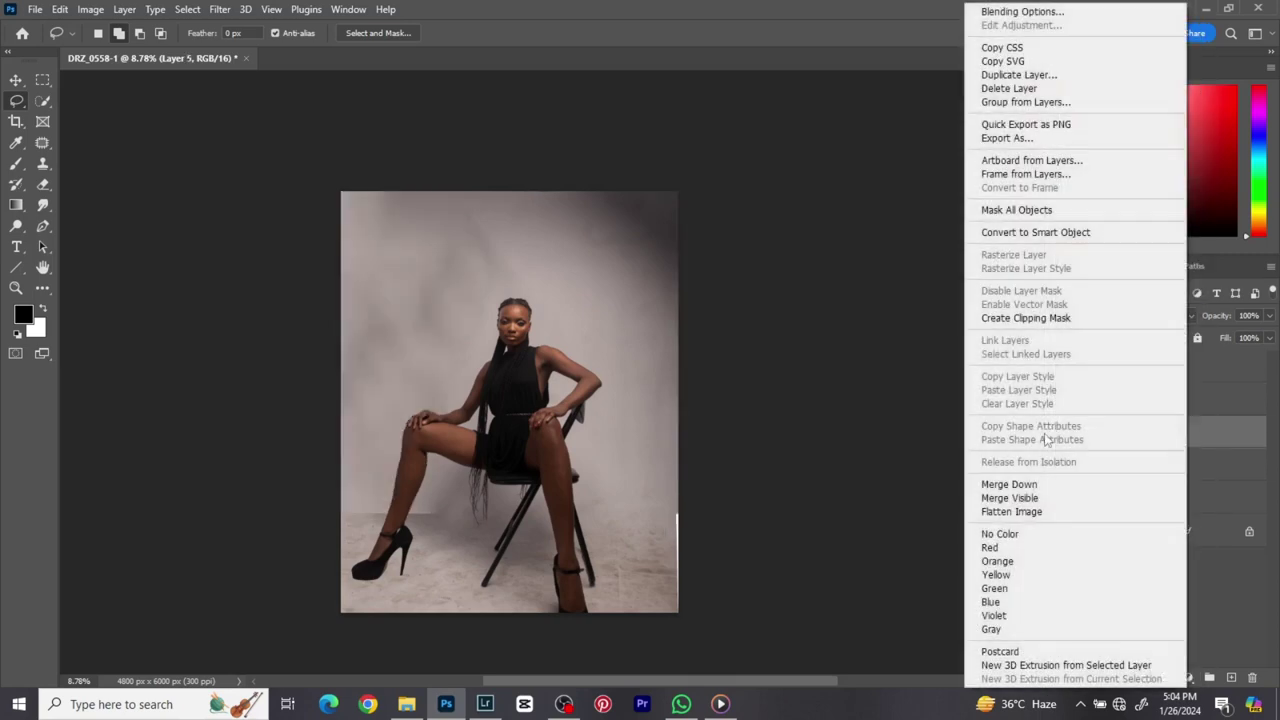
pyautogui.click(1025, 318)
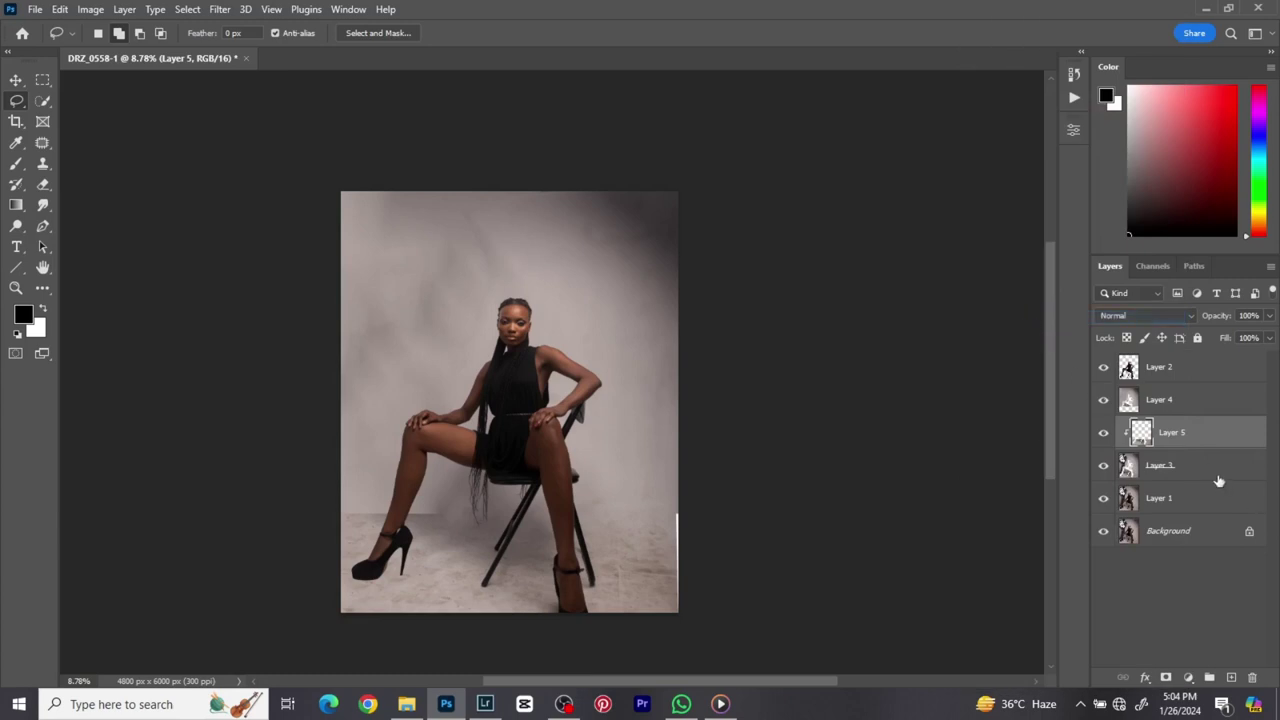
pyautogui.rightClick(1219, 481)
pyautogui.click(1100, 483)
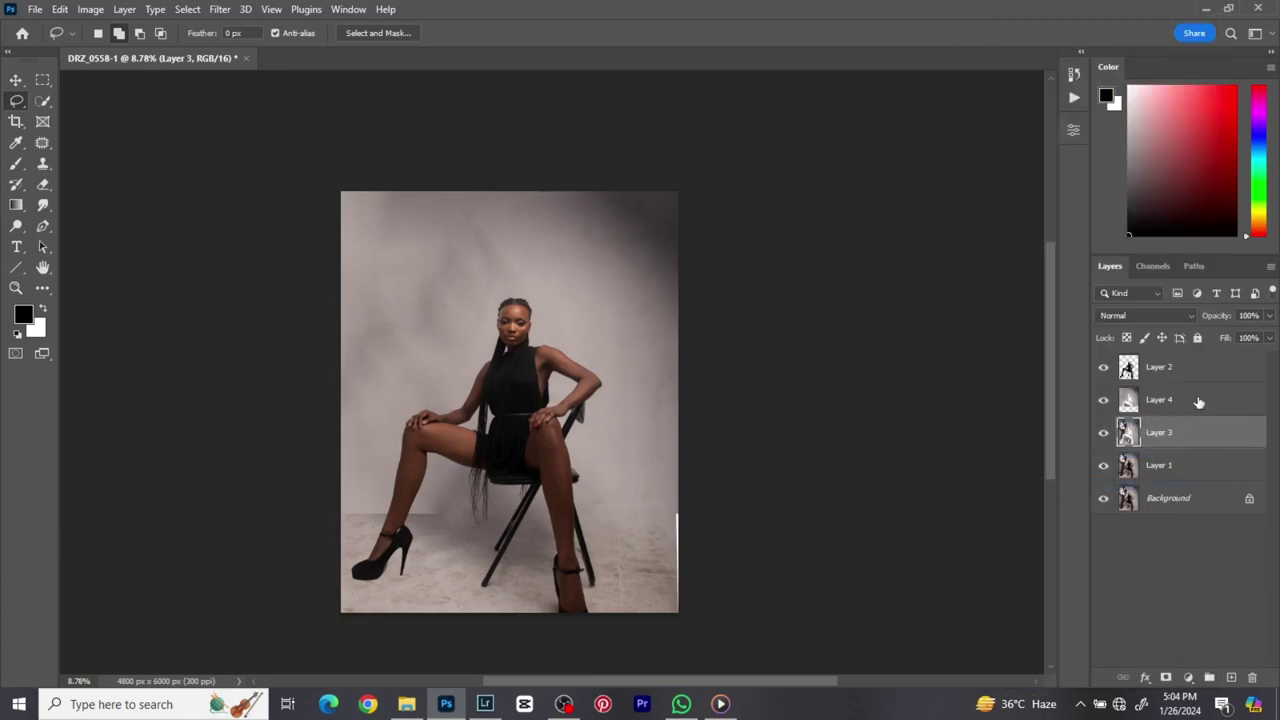
# - Clip Layer 4 to Layer 3 and merge the clipping mask into a single background layer
pyautogui.rightClick(1199, 401)
pyautogui.click(1020, 322)
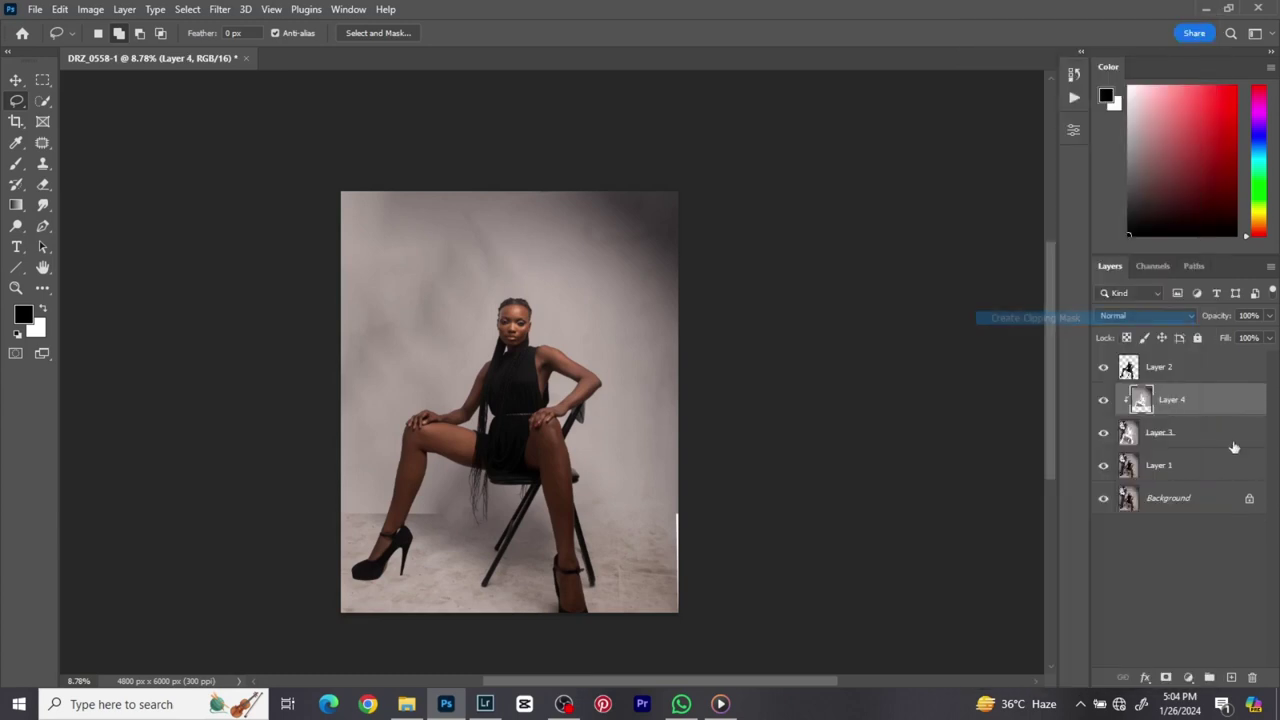
pyautogui.rightClick(1218, 440)
pyautogui.click(1121, 486)
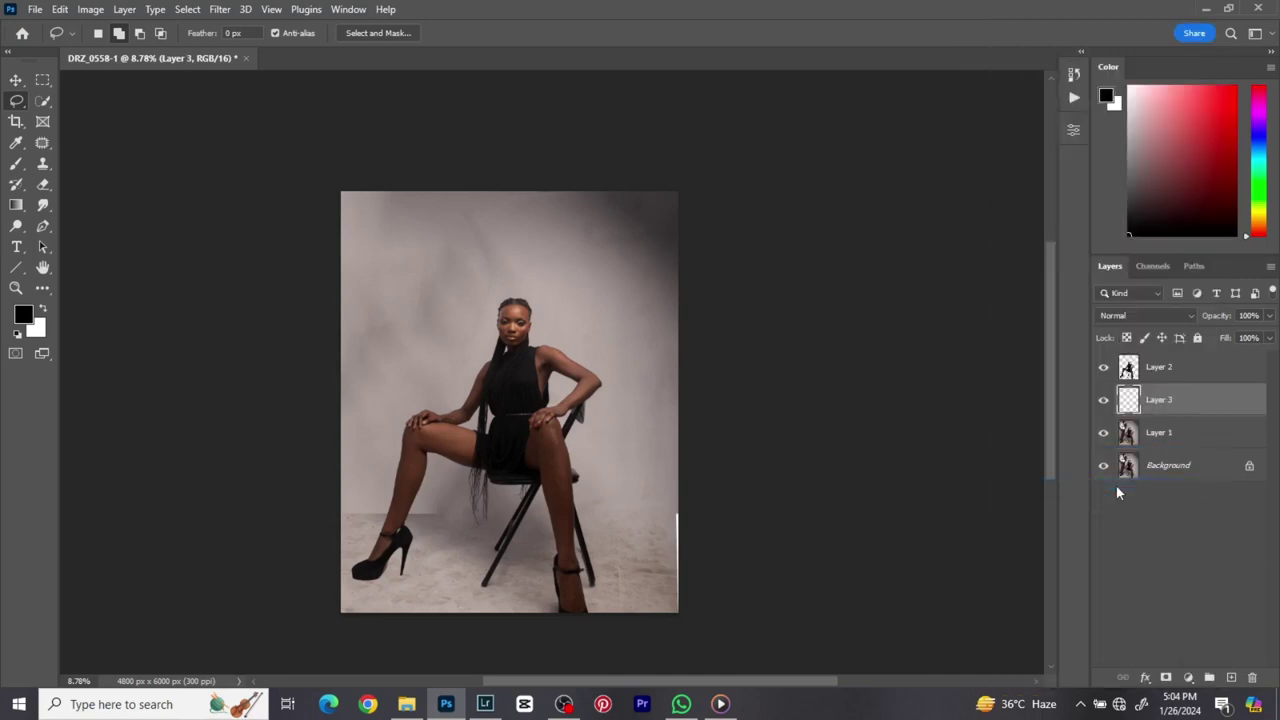
# - Show only the merged Layer 3, hiding the woman, Layer 1 and Background
pyautogui.keyDown('alt'); pyautogui.click(1104, 401); pyautogui.keyUp('alt')
pyautogui.keyDown('alt'); pyautogui.click(1104, 401); pyautogui.keyUp('alt')
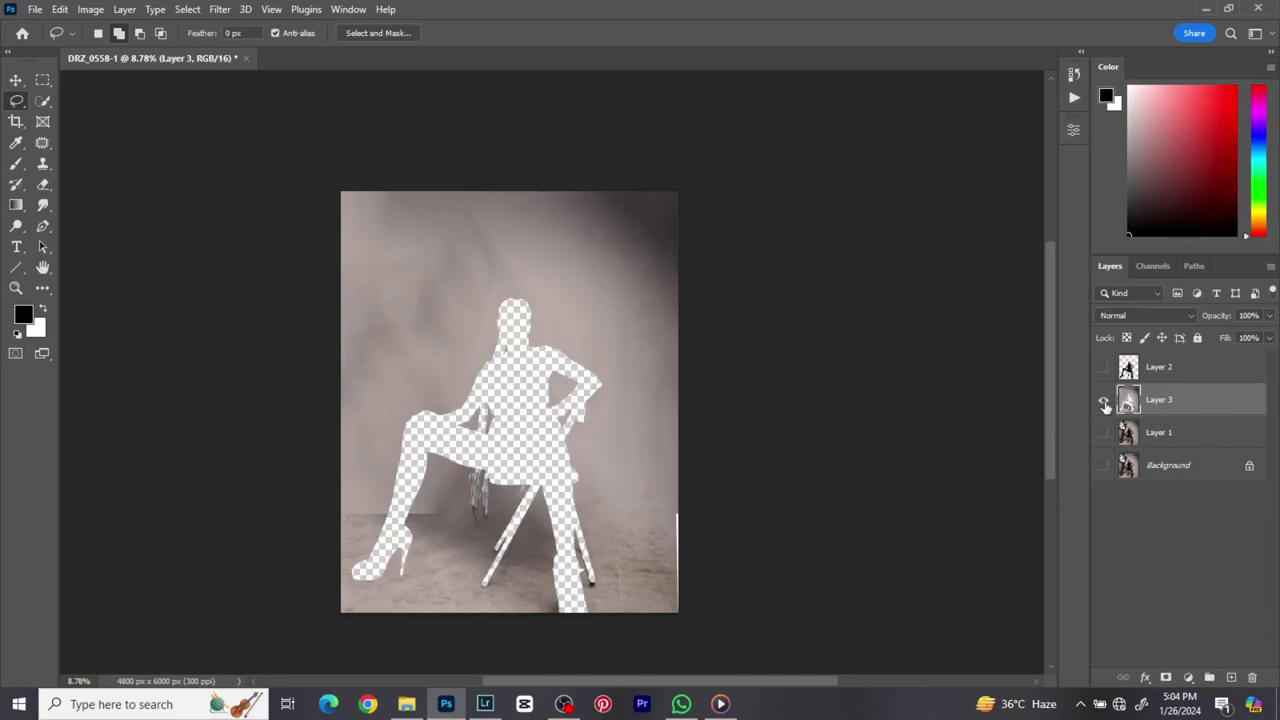
pyautogui.keyDown('alt'); pyautogui.click(1104, 401); pyautogui.keyUp('alt')
pyautogui.keyDown('alt'); pyautogui.click(1104, 401); pyautogui.keyUp('alt')
# - Try to blend the wall-floor seam around the bent leg on Layer 3 using the Clone Stamp at 80 px and 15% flow
pyautogui.scroll(5, 438, 543)
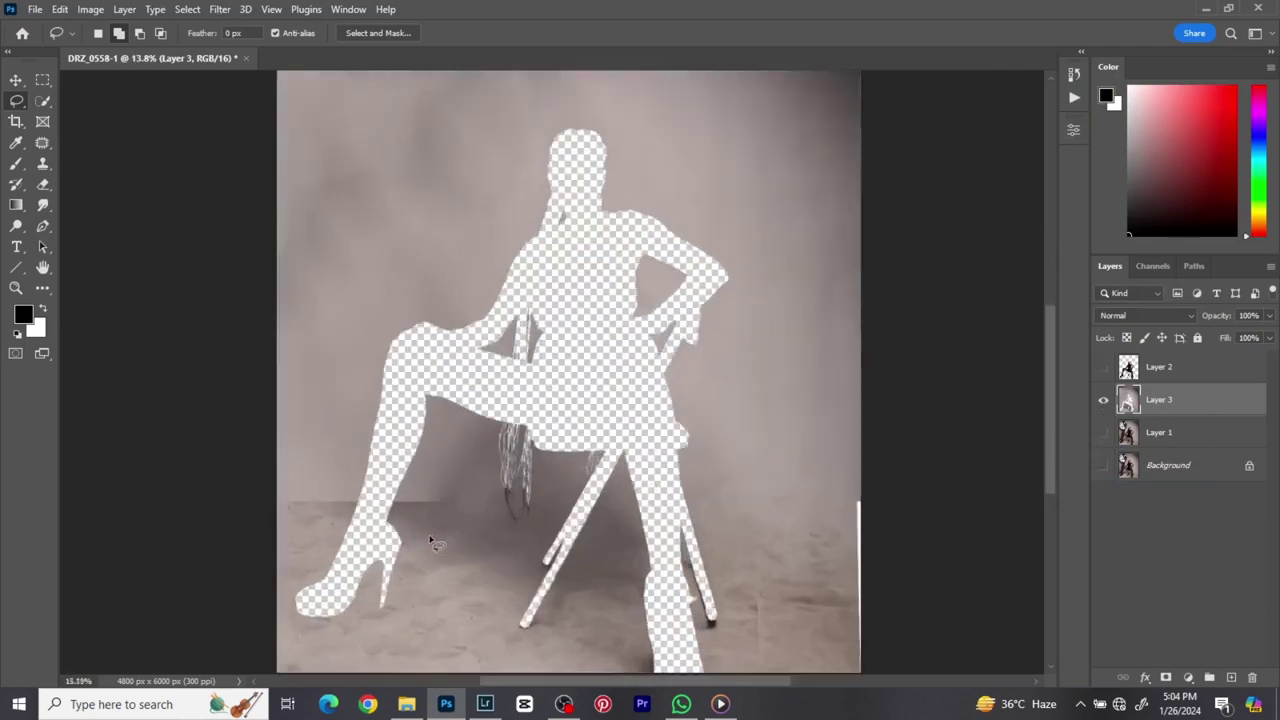
pyautogui.click(42, 163)
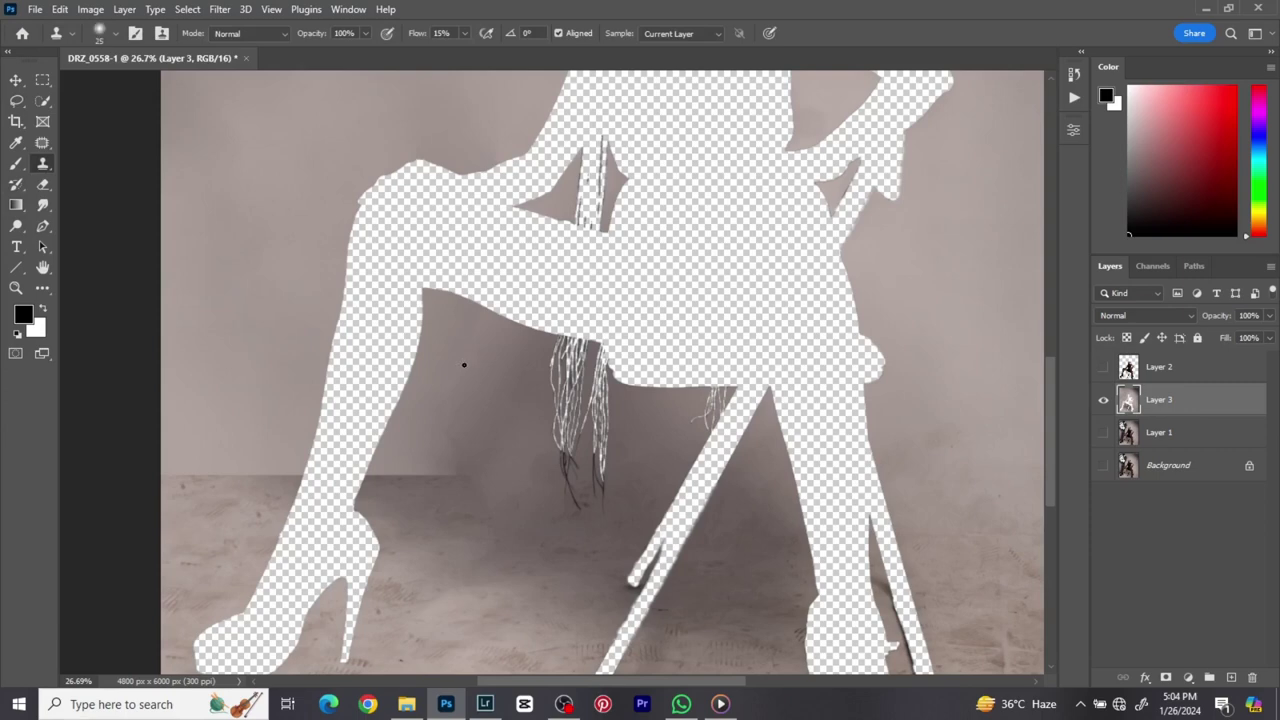
pyautogui.press('x')
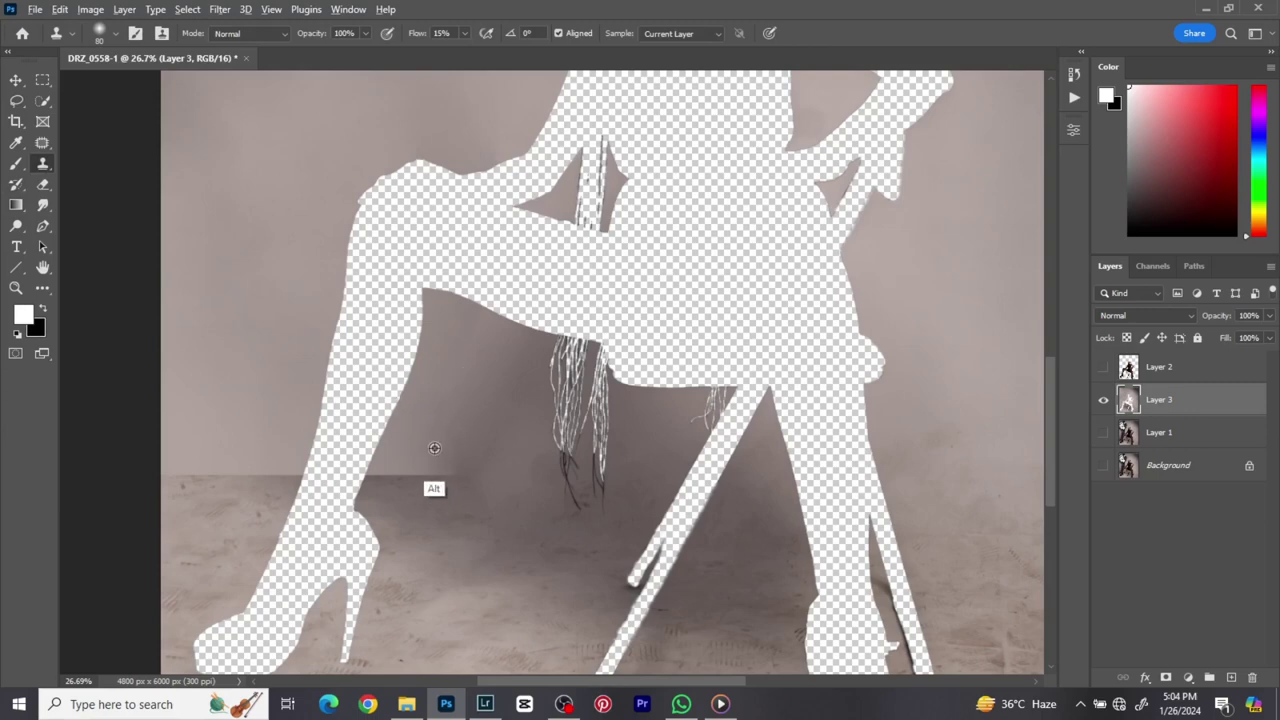
pyautogui.press('alt')
pyautogui.keyDown('alt'); pyautogui.click(287, 456); pyautogui.keyUp('alt')
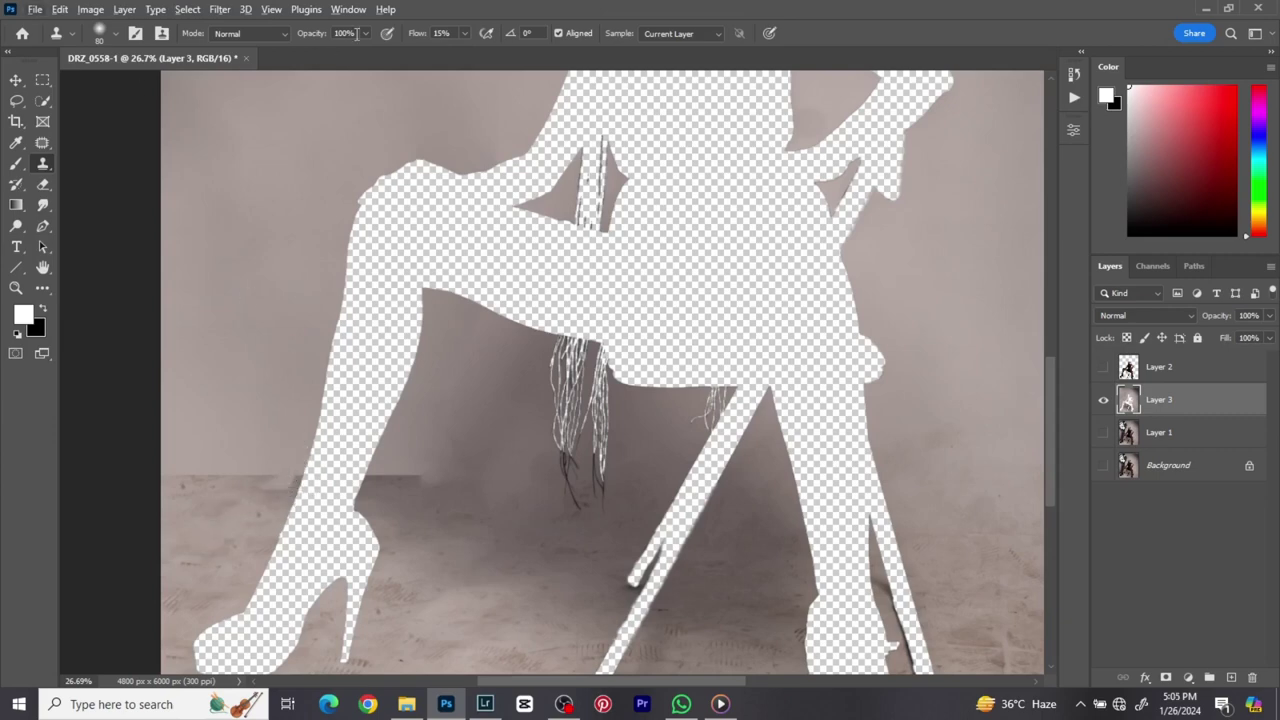
# - Choose the Soft Round tip at 80 px for the Clone Stamp and revert the image to before the clone strokes
pyautogui.click(115, 34)
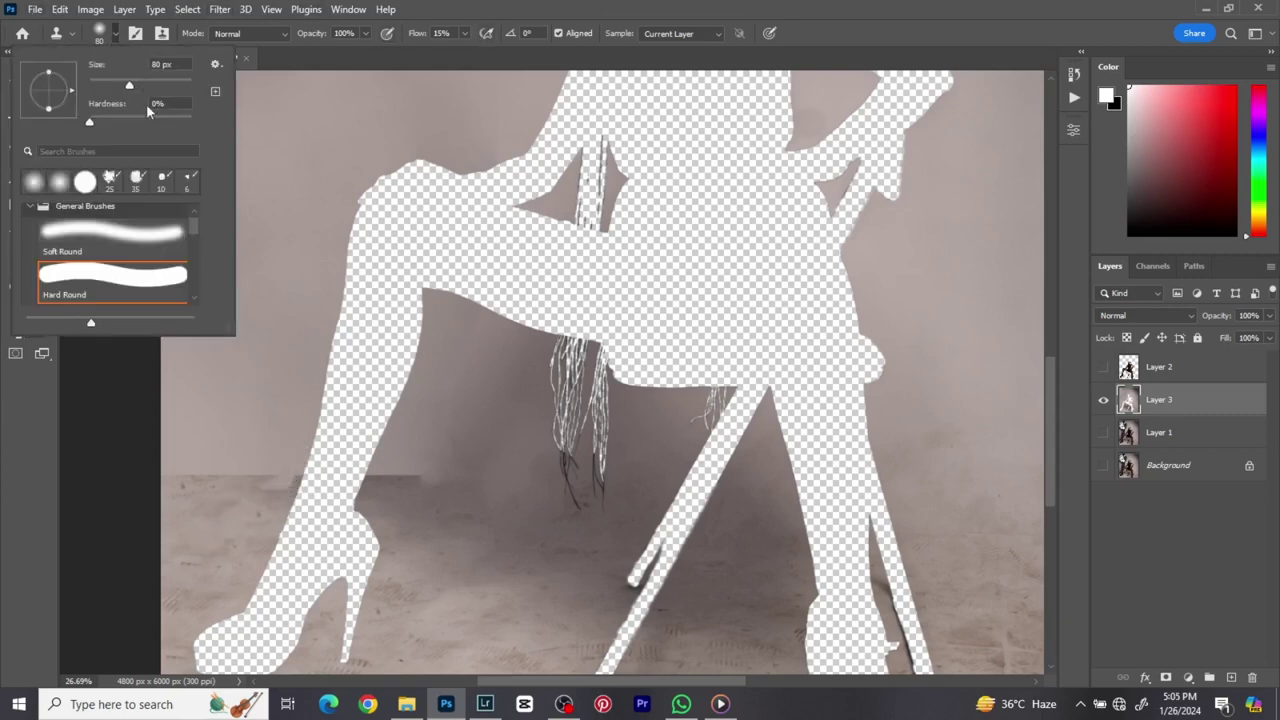
pyautogui.click(111, 237)
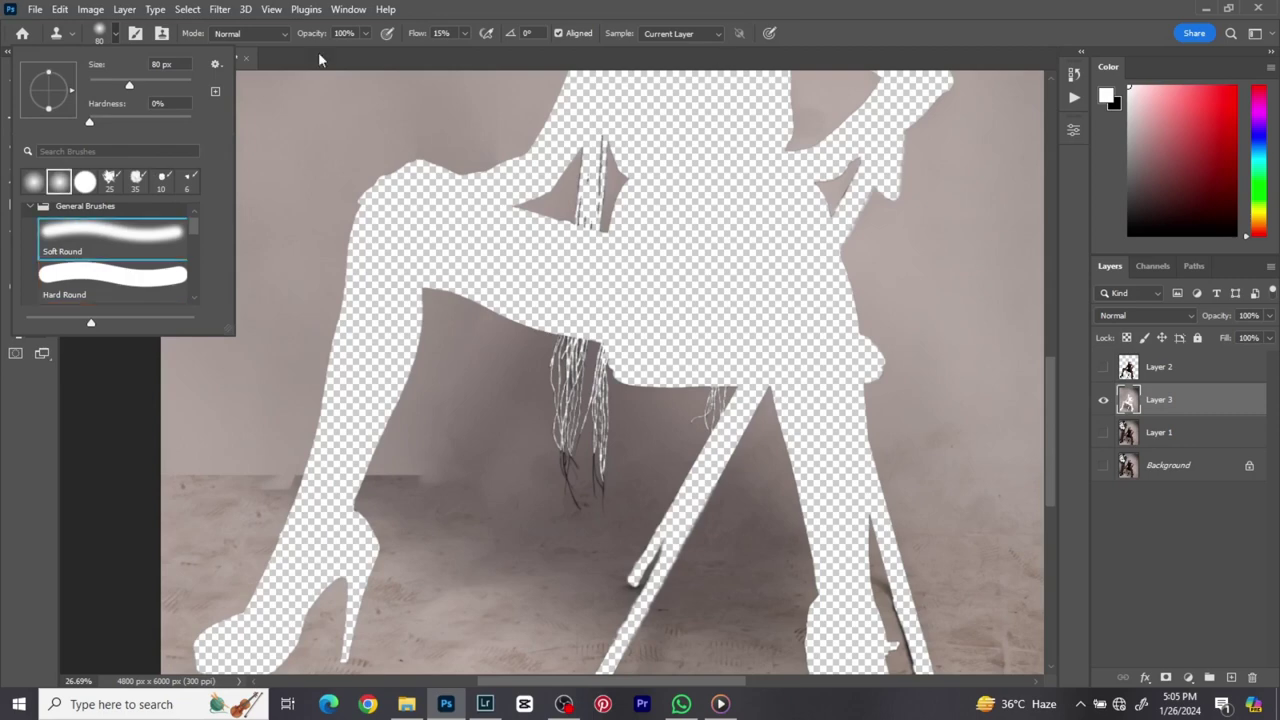
pyautogui.click(117, 36)
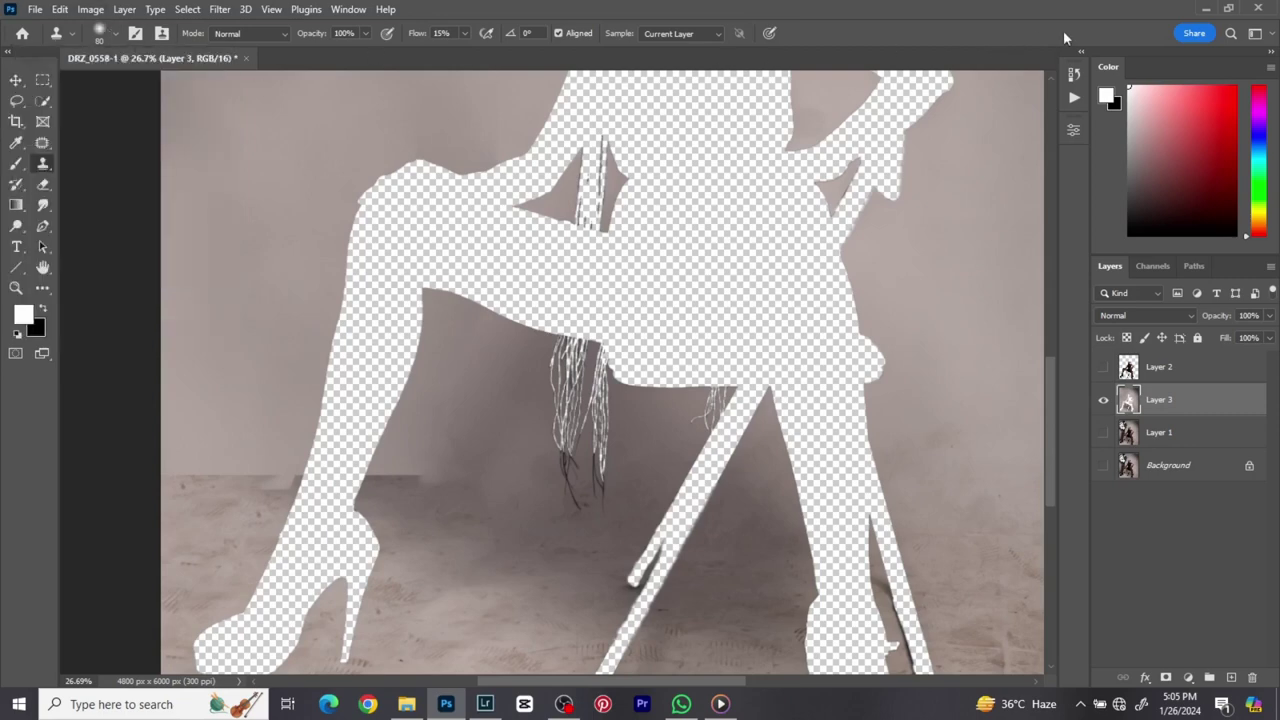
pyautogui.click(1073, 76)
pyautogui.click(941, 380)
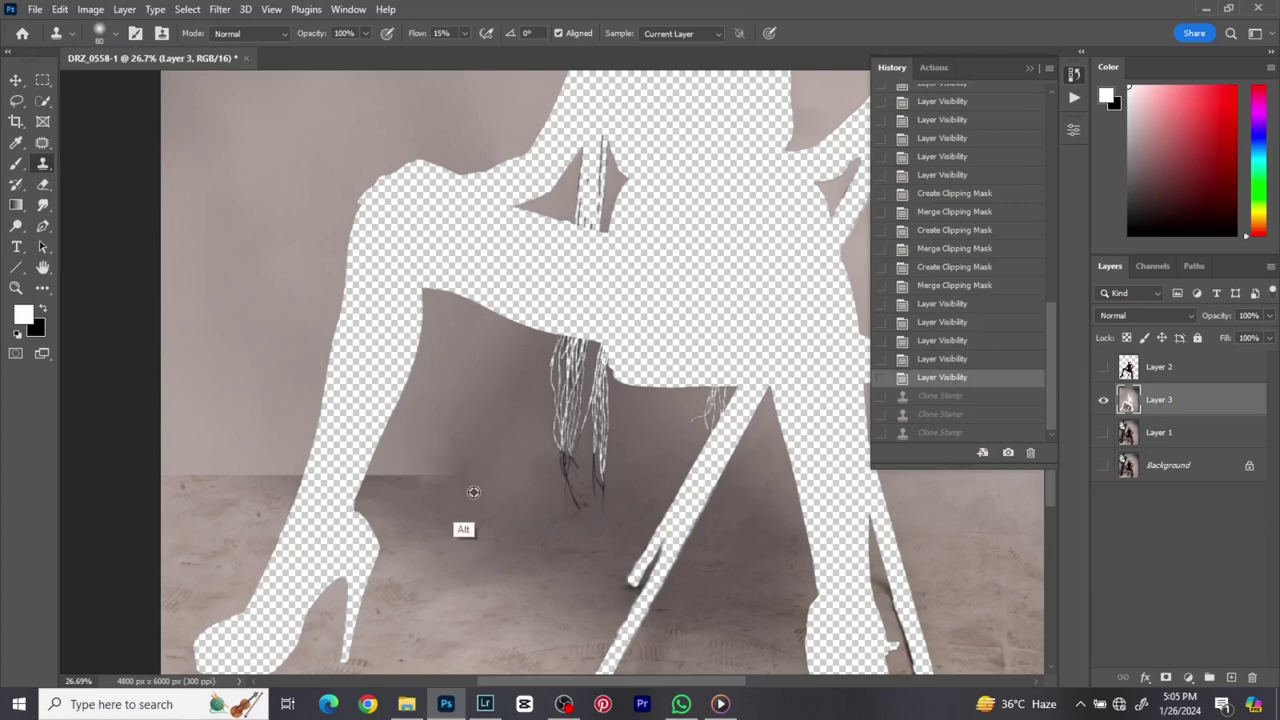
# - Try to clone sampled background over the hard wall-floor line between the bent leg and the hanging braids
pyautogui.click(440, 463)
pyautogui.click(431, 477)
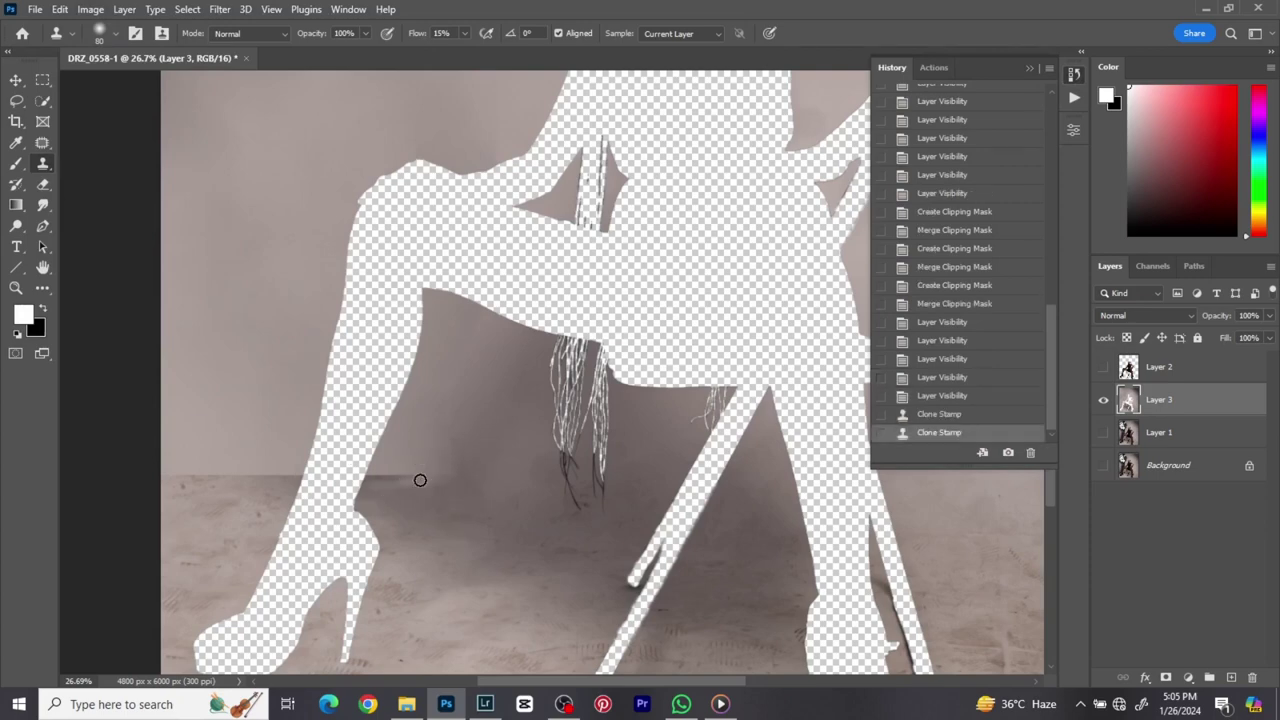
pyautogui.click(425, 470)
pyautogui.click(425, 470)
pyautogui.click(425, 470)
pyautogui.click(425, 470)
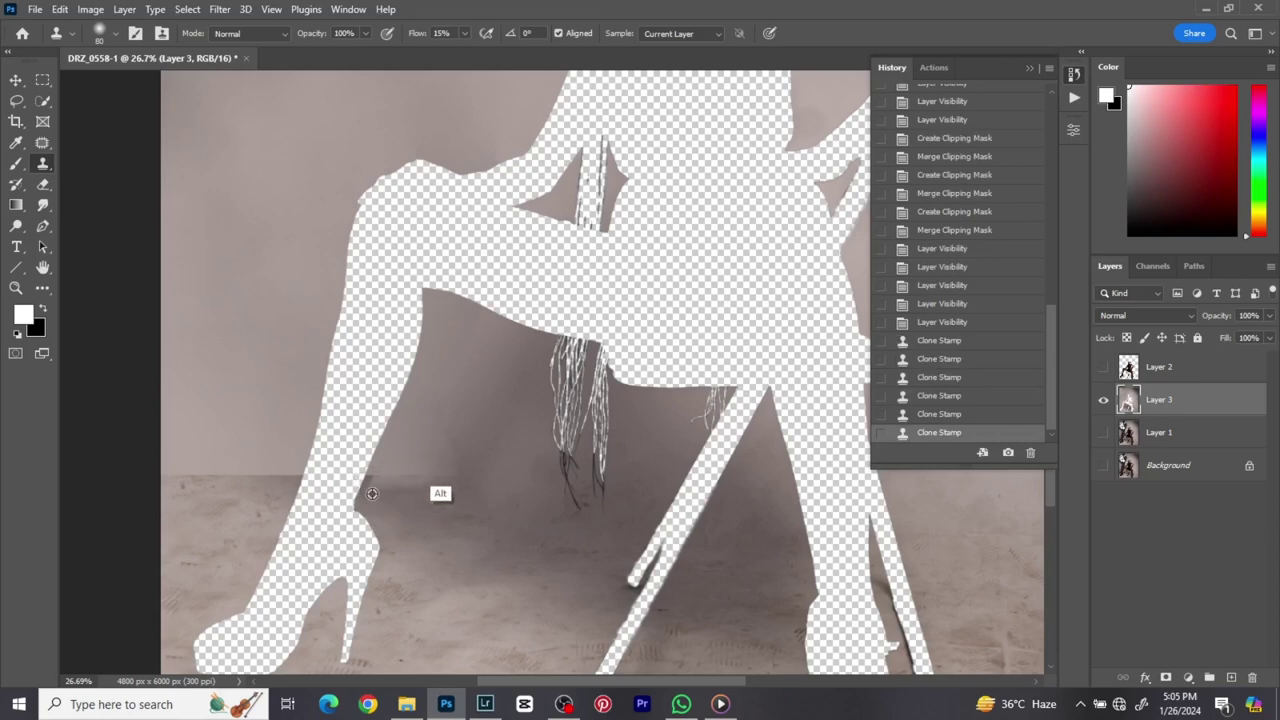
pyautogui.click(440, 490)
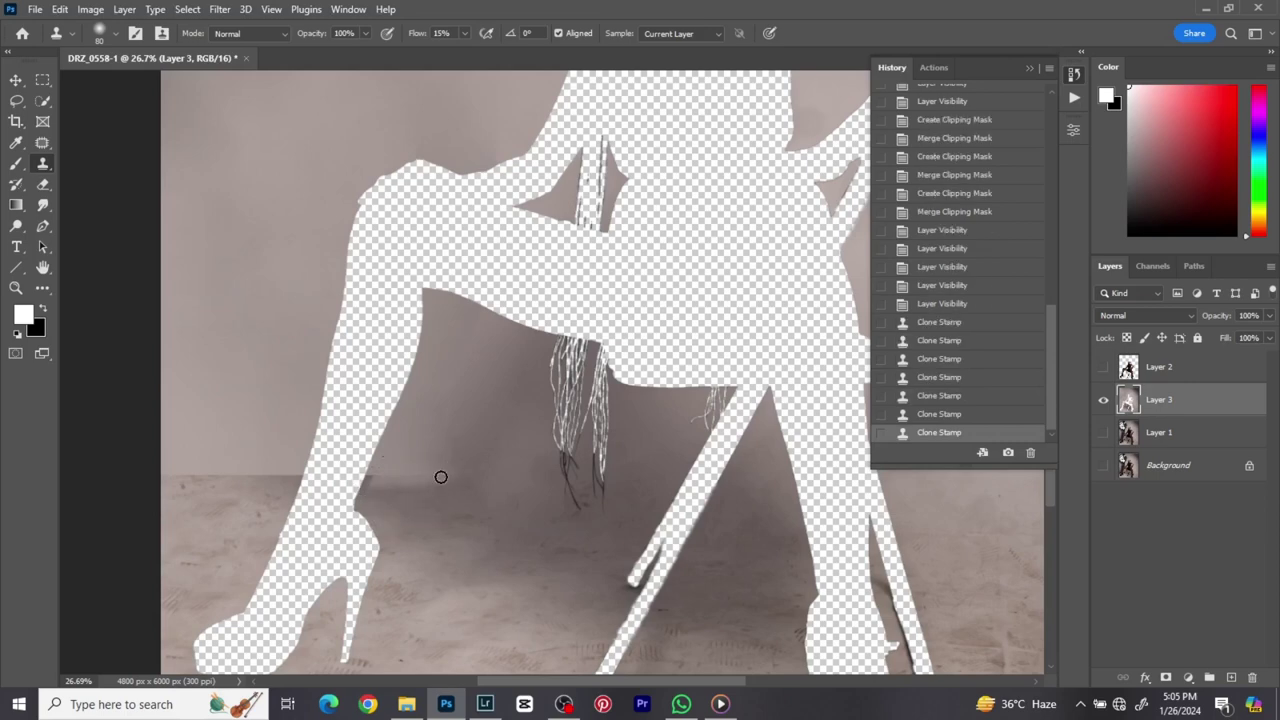
pyautogui.click(709, 428)
pyautogui.click(709, 428)
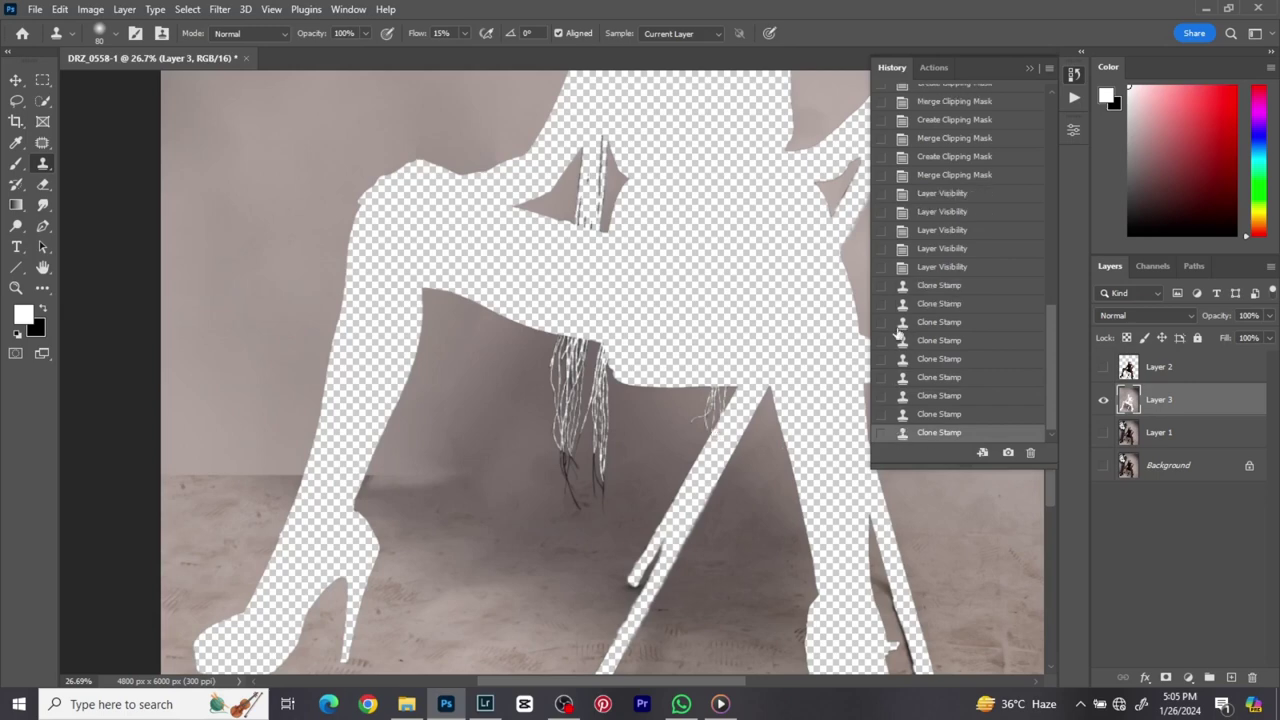
# - Try to clone sampled floor texture along the wall-floor line between the image's left edge and the bent leg
pyautogui.keyDown('alt'); pyautogui.click(215, 511); pyautogui.keyUp('alt')
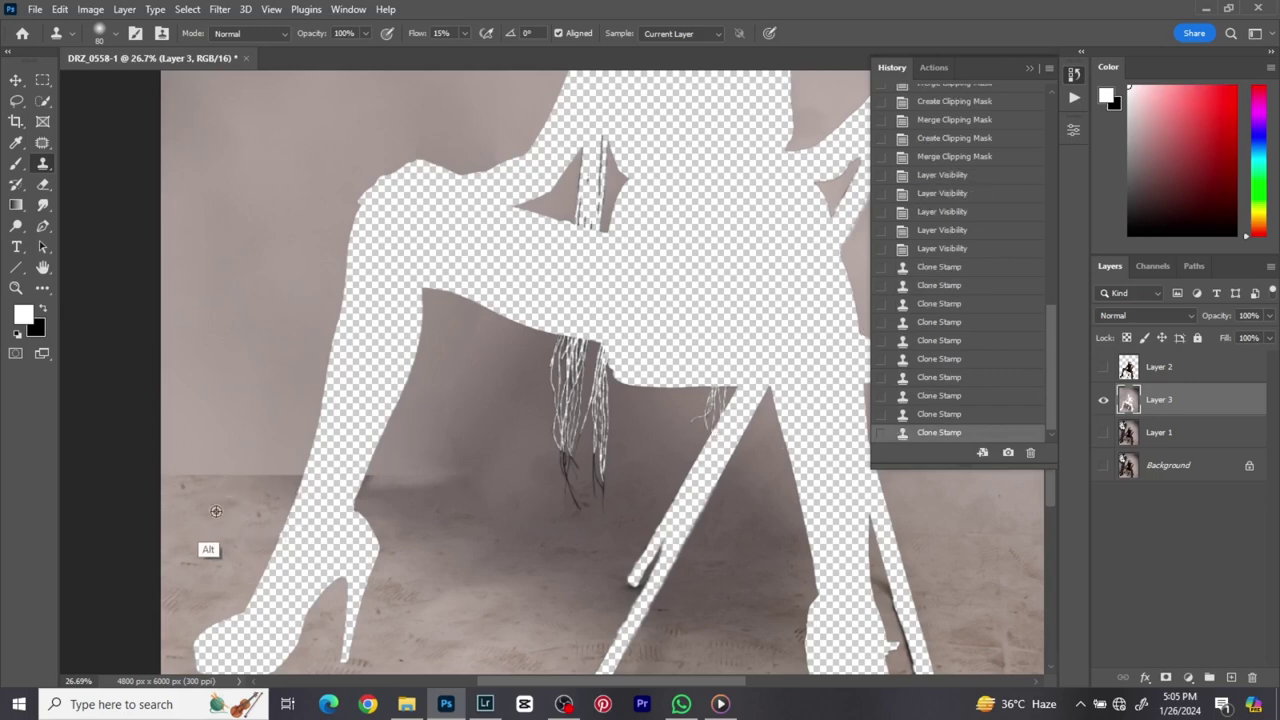
pyautogui.click(323, 479)
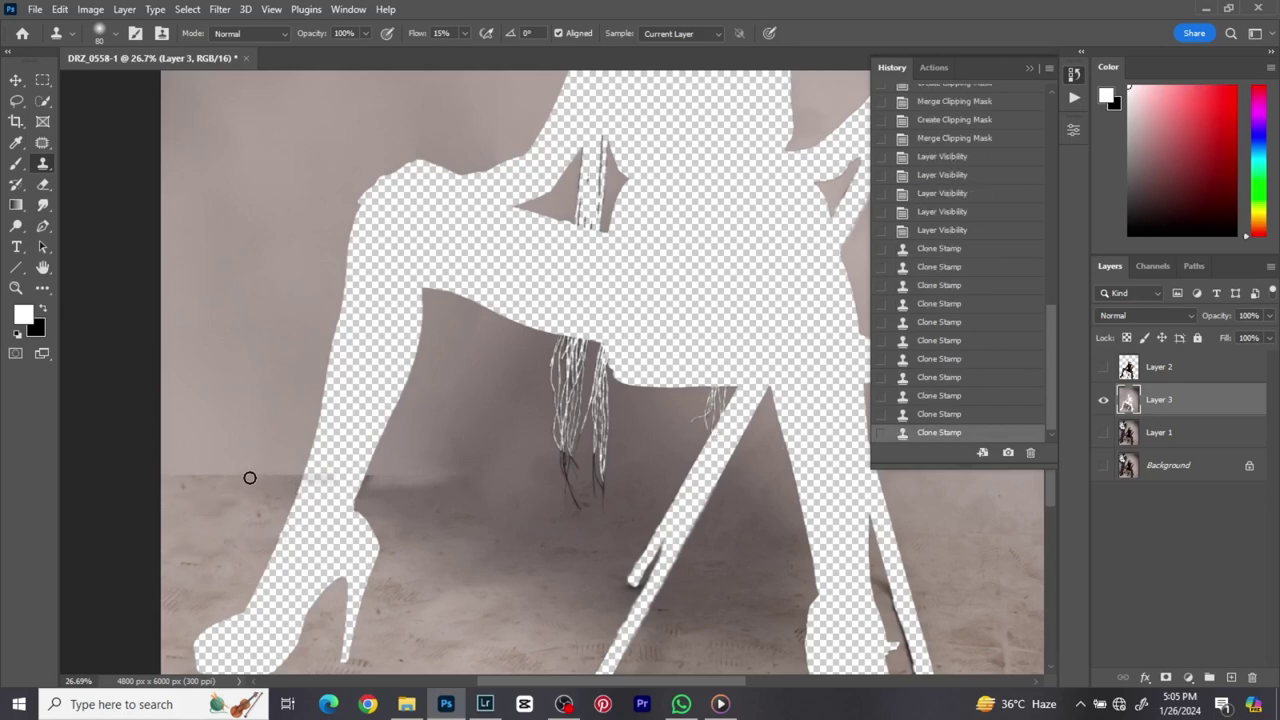
pyautogui.click(333, 476)
pyautogui.click(258, 486)
pyautogui.keyDown('alt'); pyautogui.click(265, 487); pyautogui.keyUp('alt')
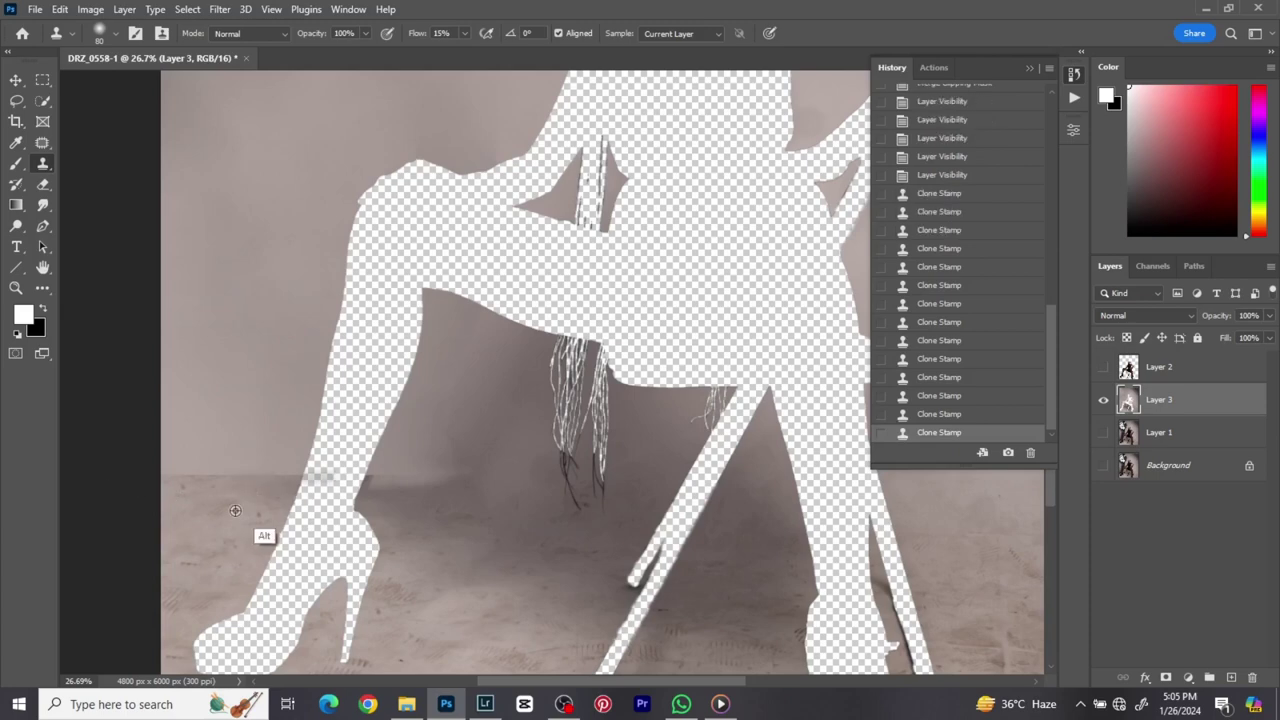
pyautogui.click(248, 494)
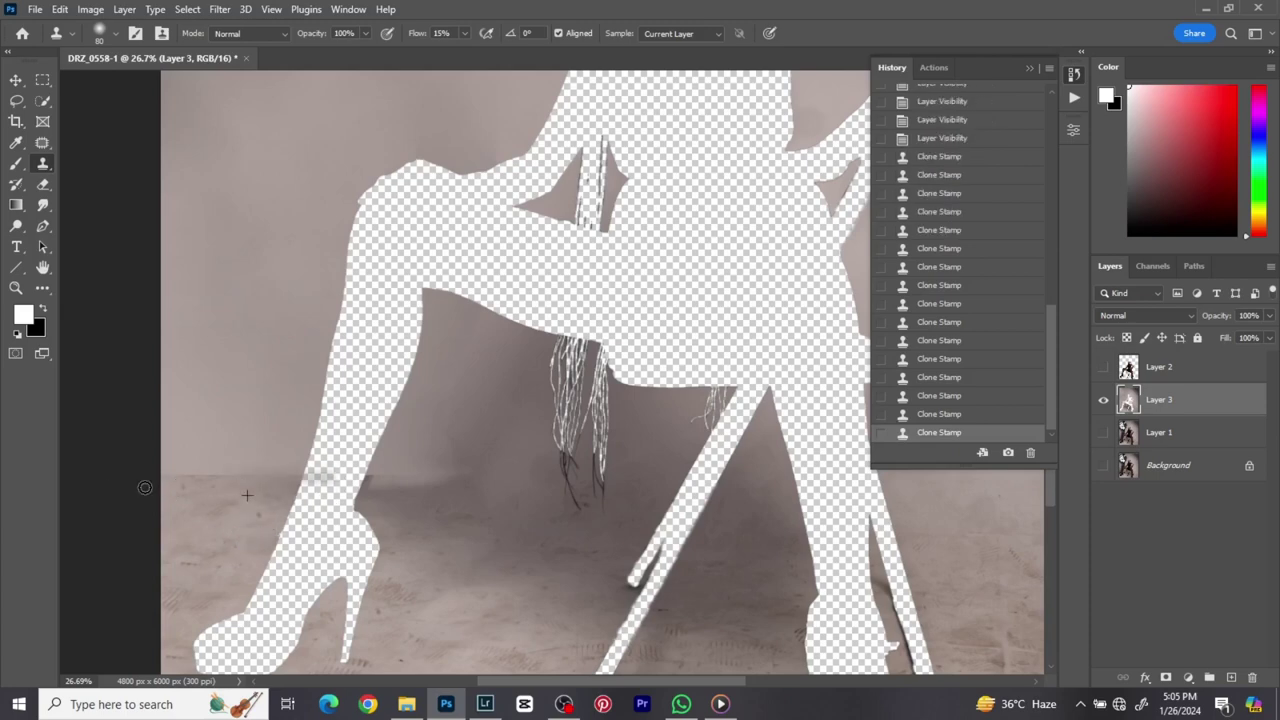
# - Roll the image back to the last layer visibility state, discarding all Clone Stamp strokes
pyautogui.click(363, 457)
pyautogui.moveTo(1050, 303); pyautogui.dragTo(1054, 264)
pyautogui.click(978, 258)
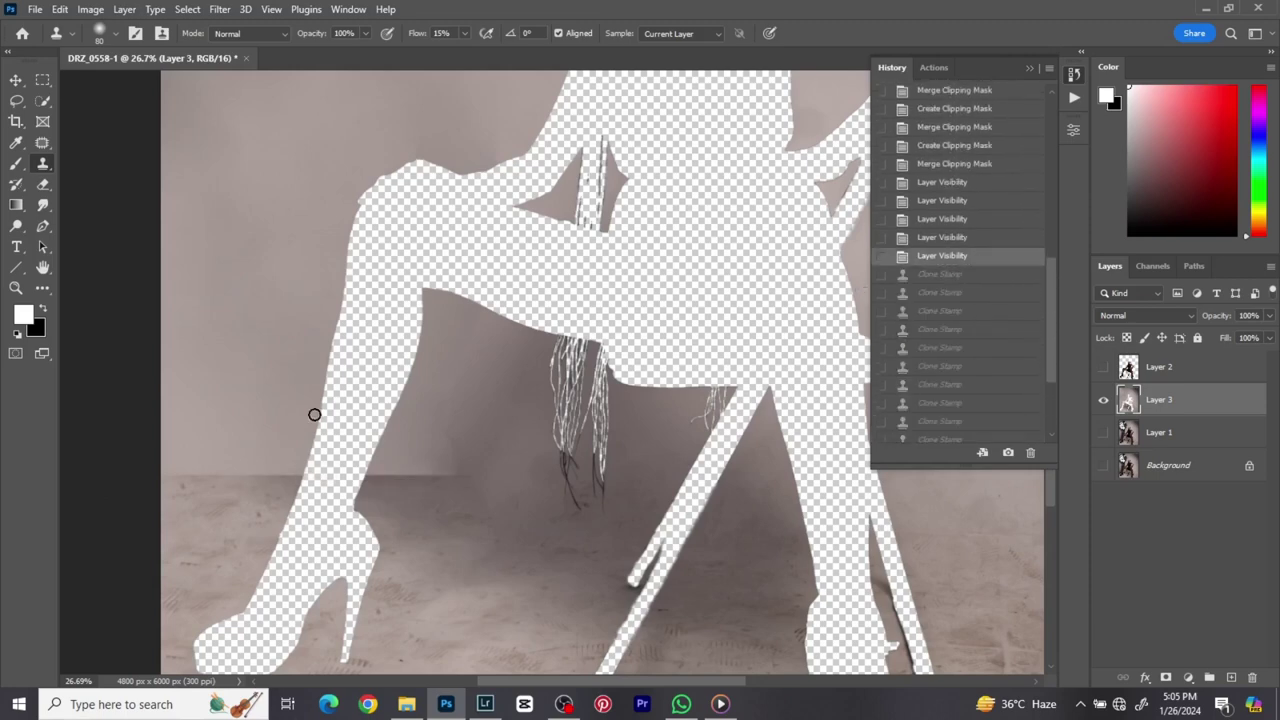
# - Clone sampled floor texture over the wall-floor line between the image's left edge and the bent leg
pyautogui.click(230, 492)
pyautogui.click(163, 487)
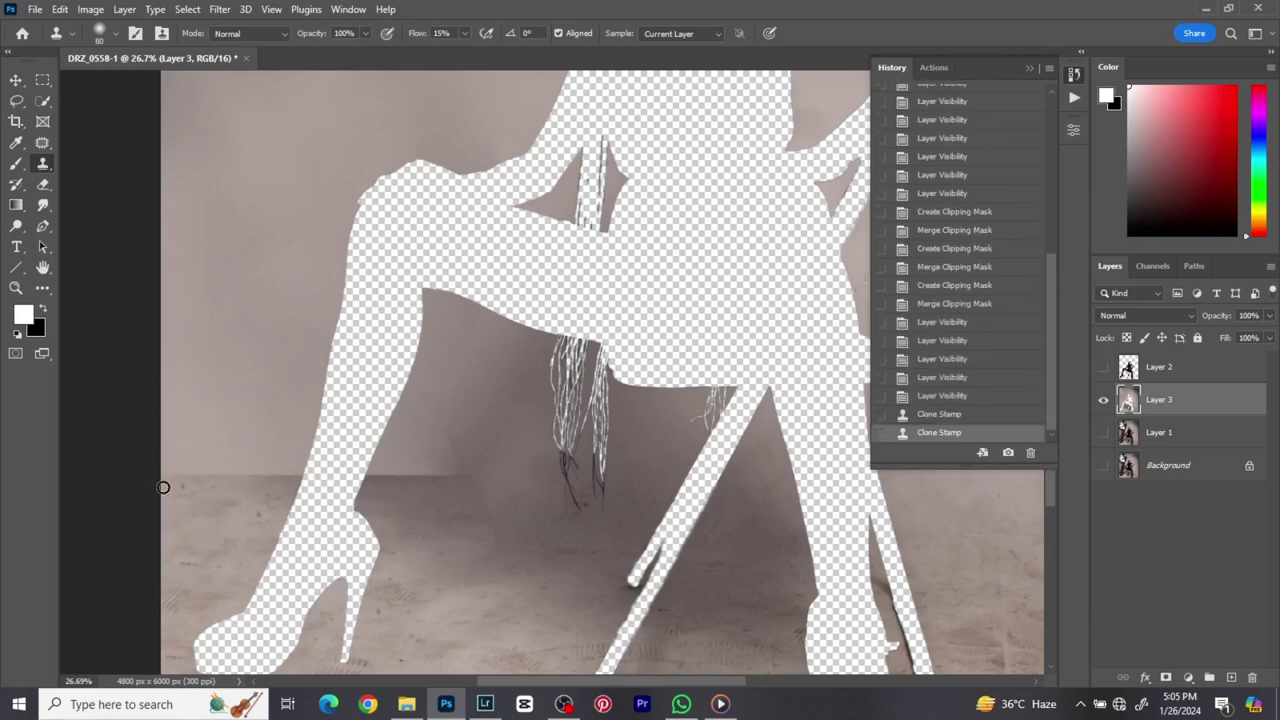
pyautogui.click(249, 489)
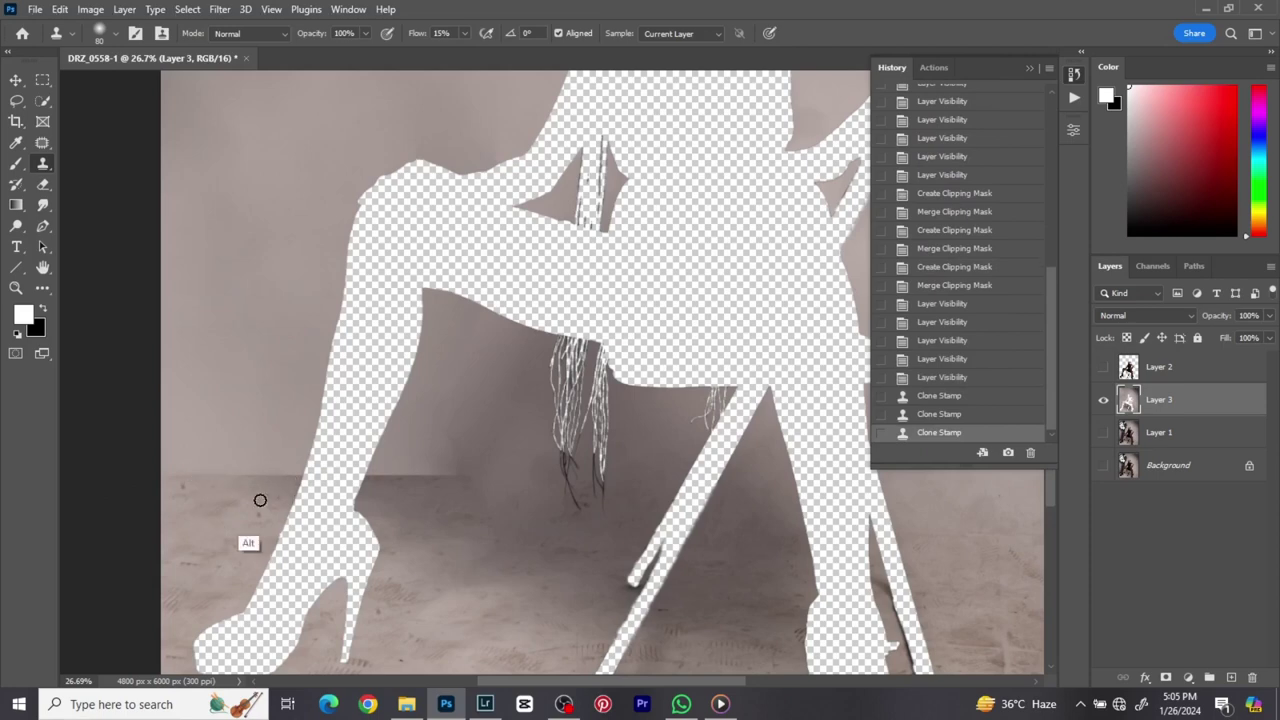
pyautogui.keyDown('alt'); pyautogui.click(249, 500); pyautogui.keyUp('alt')
pyautogui.click(306, 509)
pyautogui.click(304, 447)
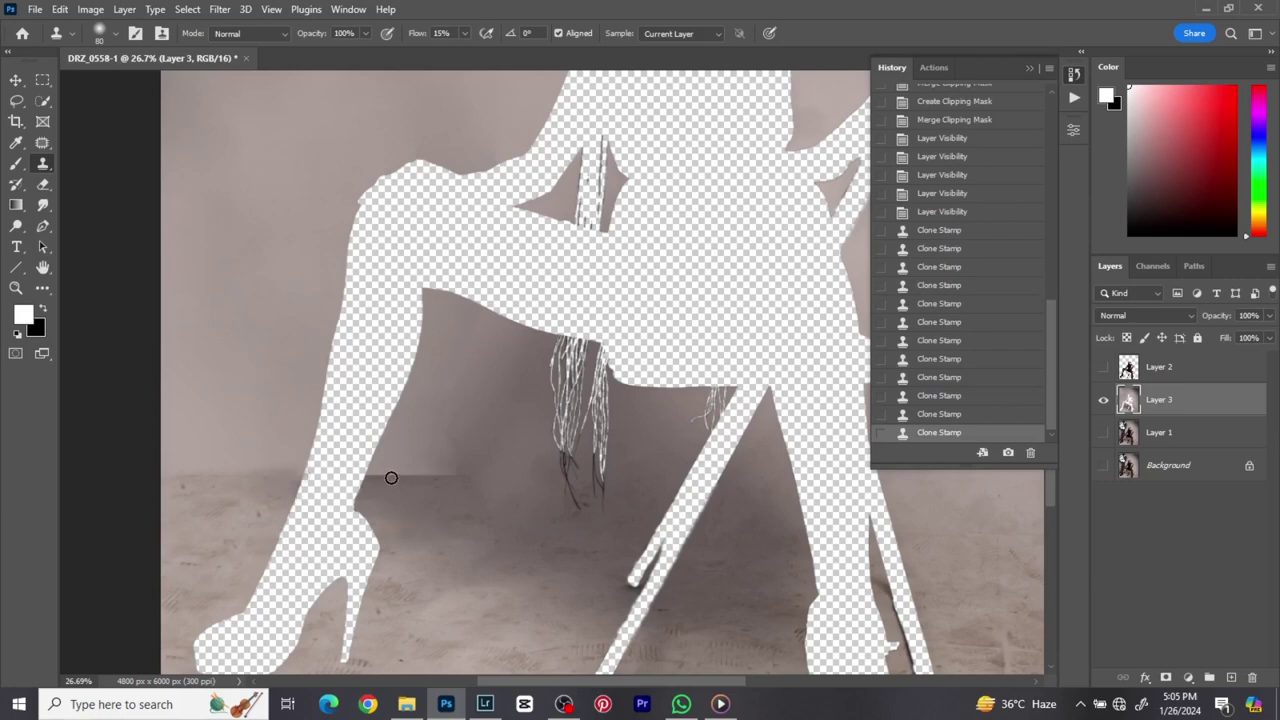
# - Clone sampled floor shadow over the hard wall-floor line between the bent leg and the hanging braids
pyautogui.click(345, 480)
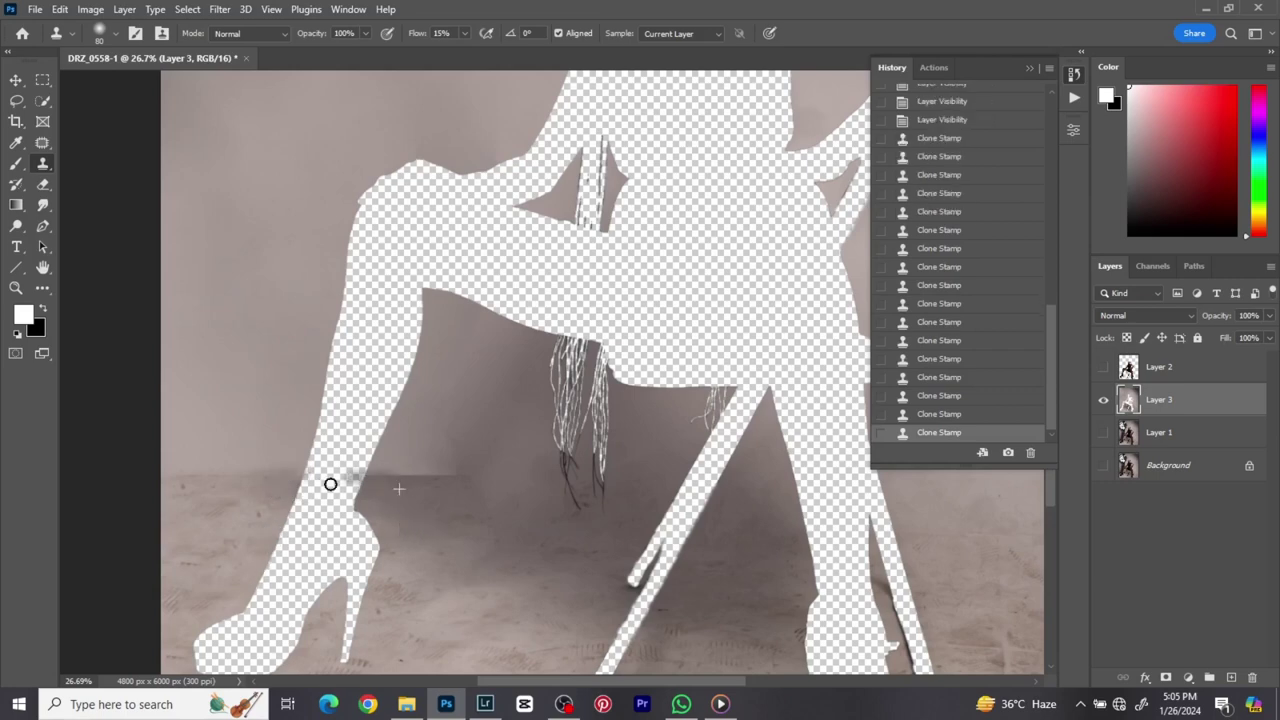
pyautogui.click(383, 477)
pyautogui.keyDown('alt'); pyautogui.click(401, 491); pyautogui.keyUp('alt')
pyautogui.click(430, 479)
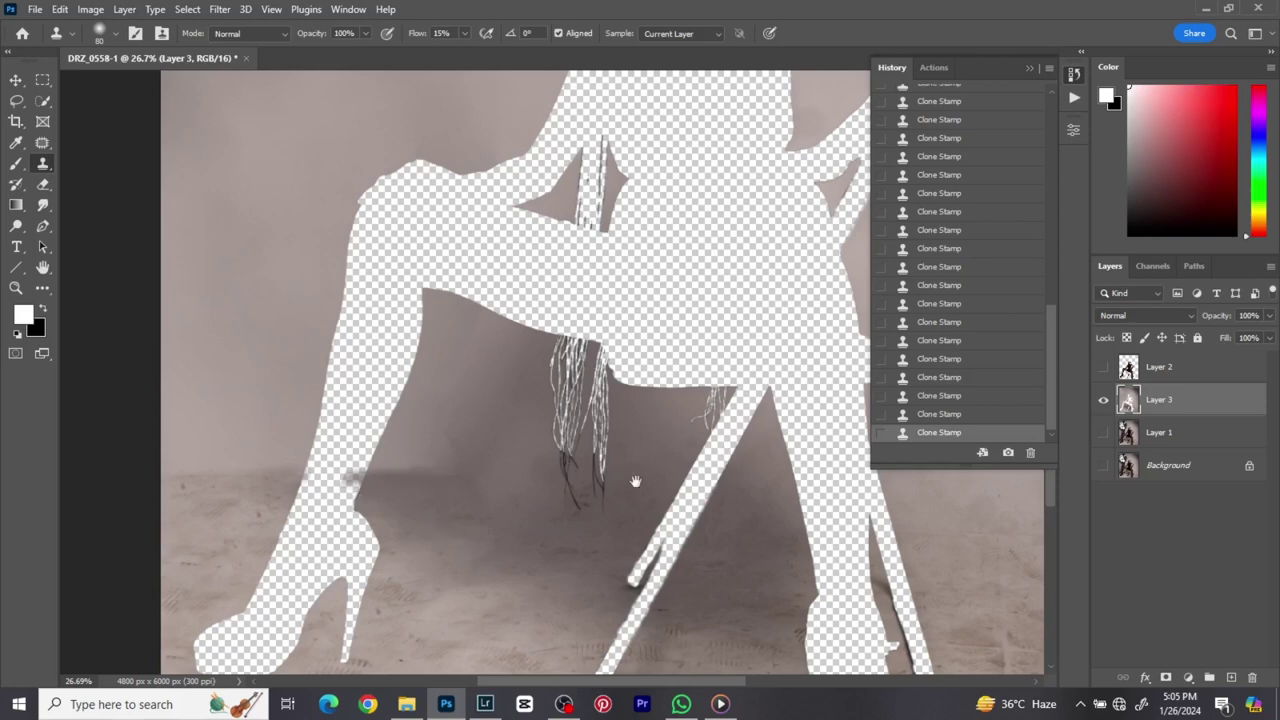
# - Clone background and floor texture over the white strip along the lower part of the image's right edge
pyautogui.moveTo(521, 488); pyautogui.dragTo(191, 475)
pyautogui.moveTo(546, 451); pyautogui.dragTo(486, 340)
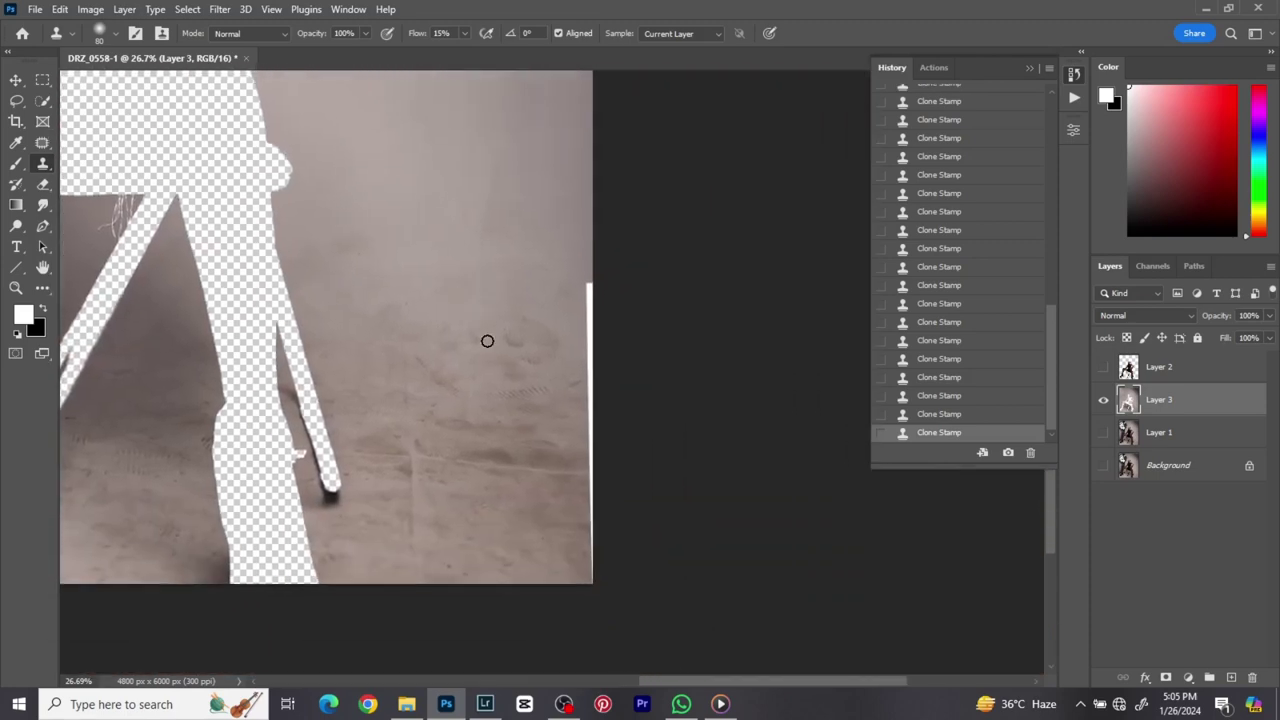
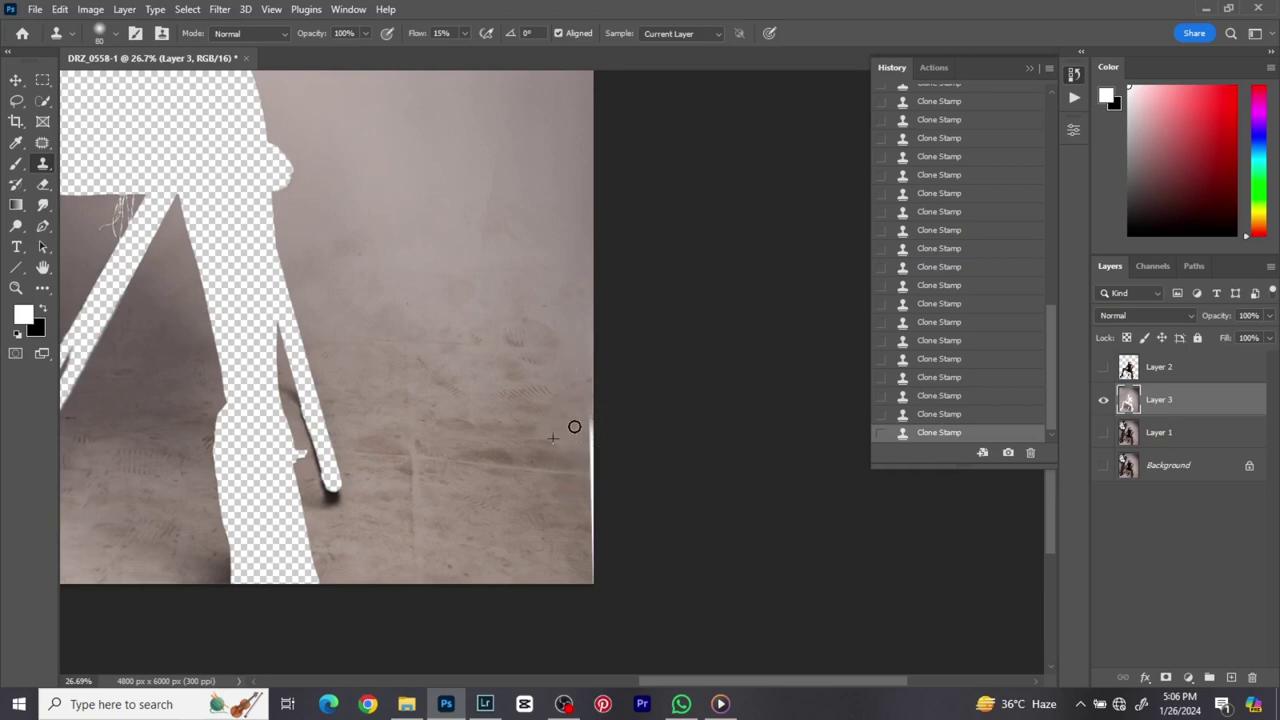
pyautogui.moveTo(574, 426)
pyautogui.mouseDown()
pyautogui.moveTo(593, 466)
pyautogui.moveTo(566, 426)
pyautogui.moveTo(586, 437)
pyautogui.moveTo(586, 480)
pyautogui.moveTo(567, 500)
pyautogui.moveTo(586, 535)
pyautogui.moveTo(592, 456)
pyautogui.moveTo(589, 549)
pyautogui.moveTo(563, 517)
pyautogui.moveTo(589, 517)
pyautogui.moveTo(586, 560)
pyautogui.mouseUp()
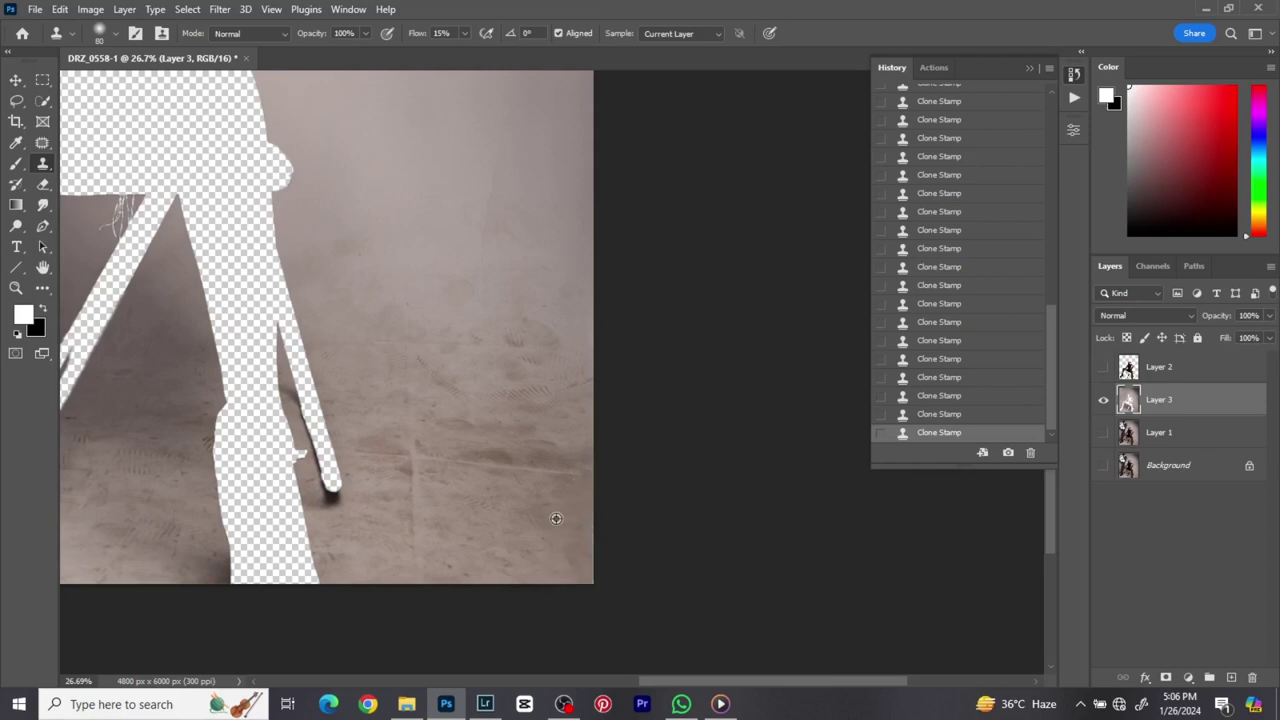
# - Duplicate the cleaned background layer, Layer 3
pyautogui.scroll(-5, 600, 630)
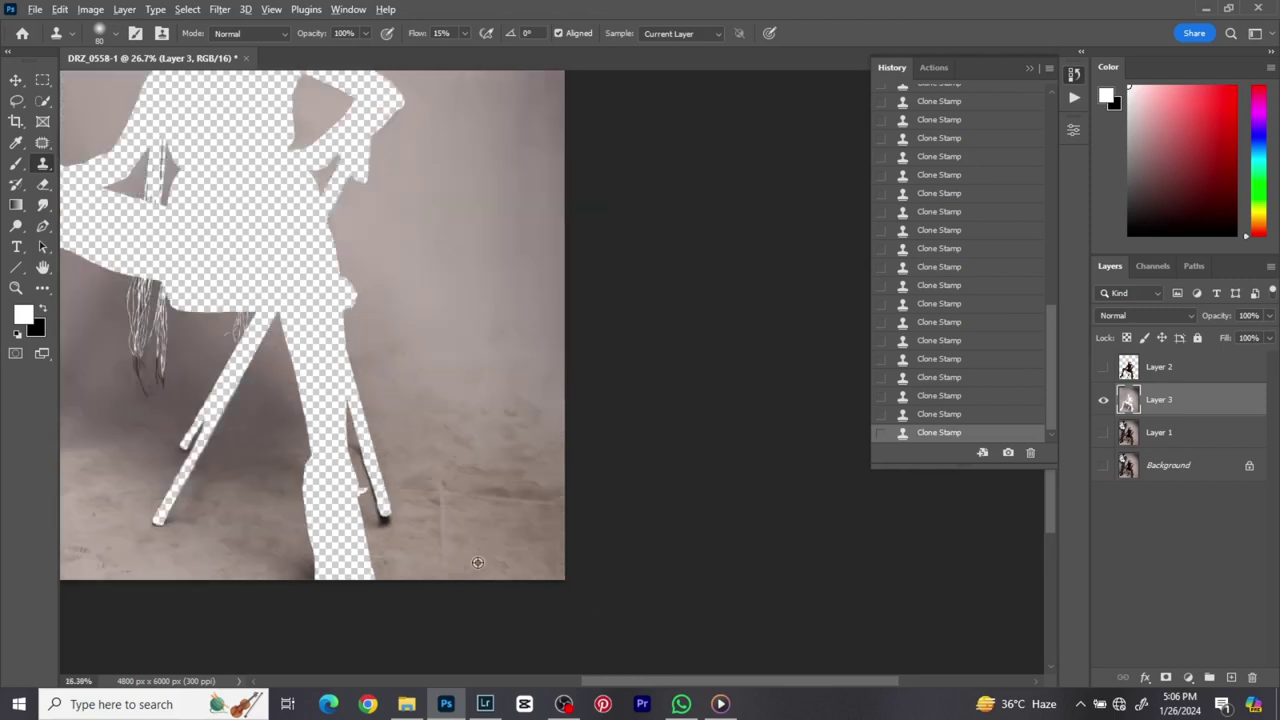
pyautogui.scroll(3, 428, 528)
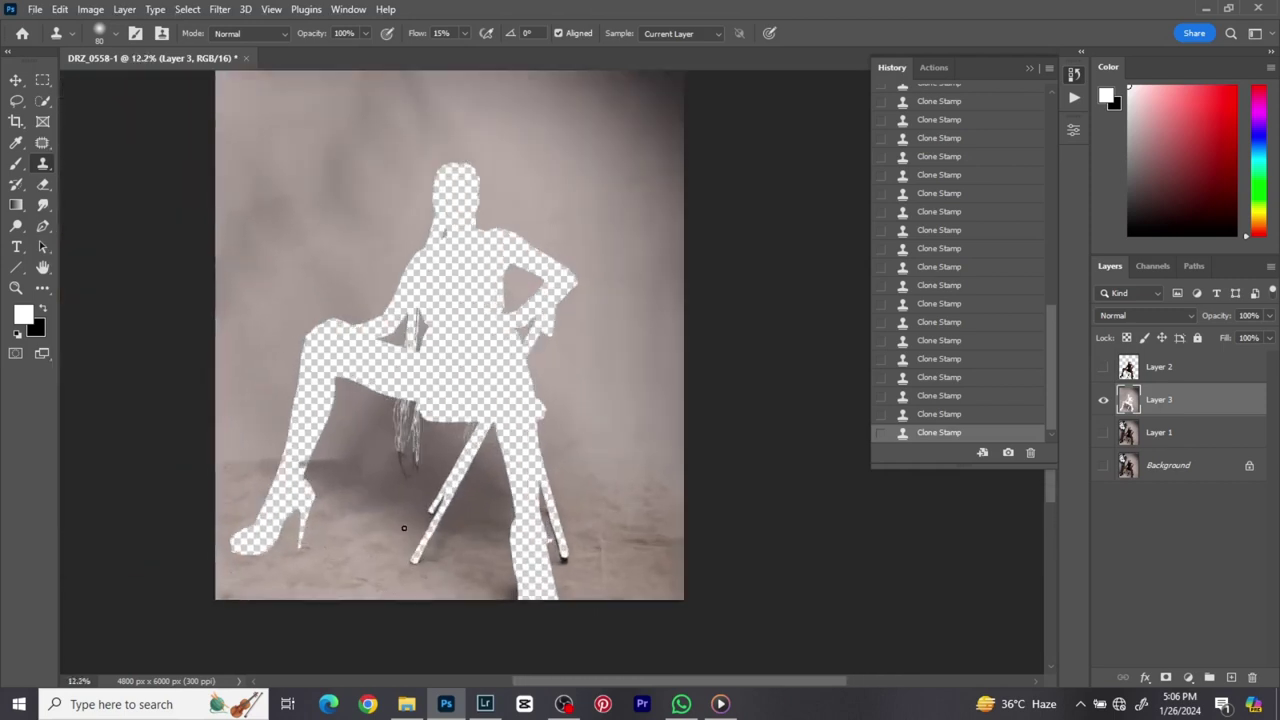
pyautogui.scroll(-3, 447, 505)
pyautogui.scroll(1, 556, 505)
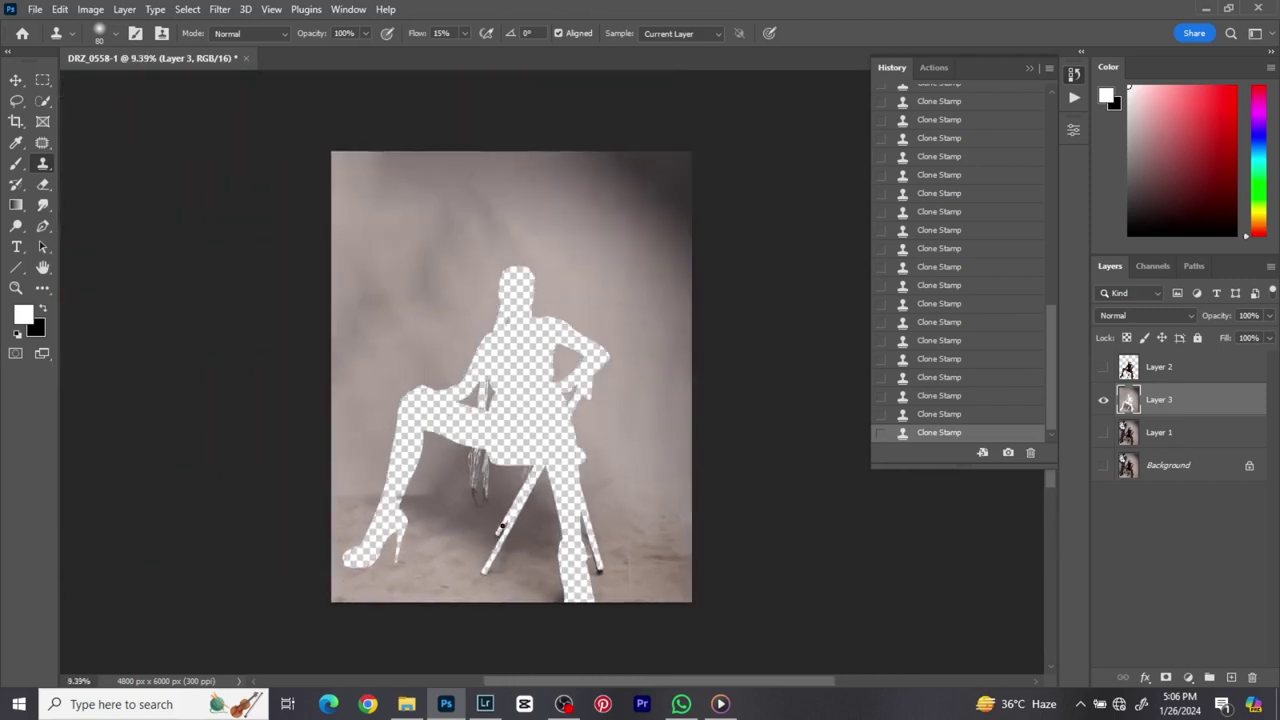
pyautogui.click(16, 80)
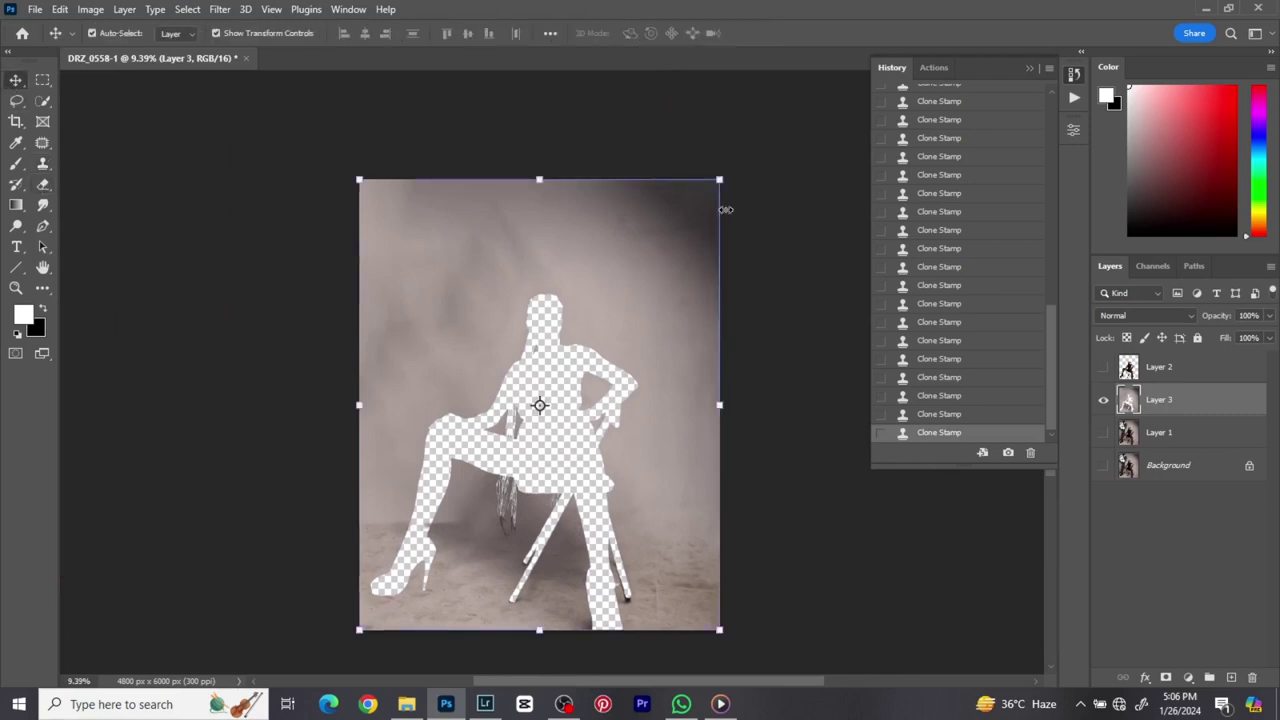
pyautogui.scroll(1, 723, 308)
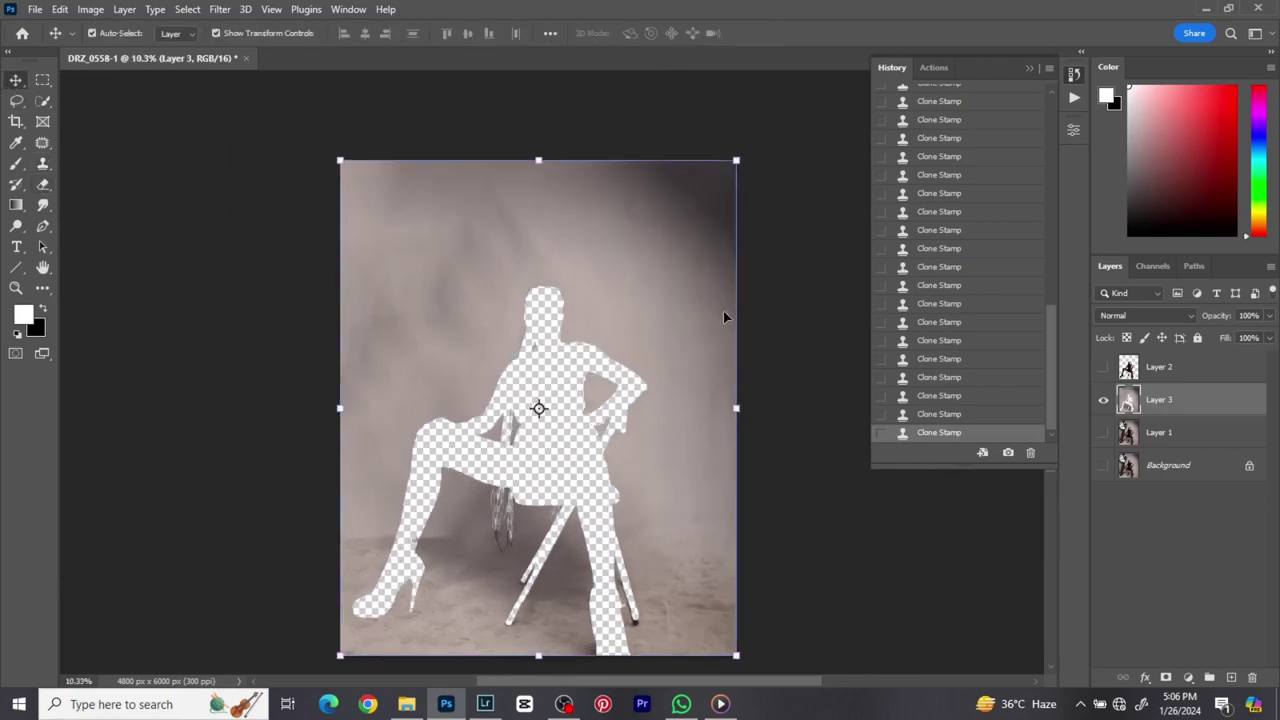
pyautogui.scroll(-1, 514, 291)
pyautogui.scroll(-1, 515, 296)
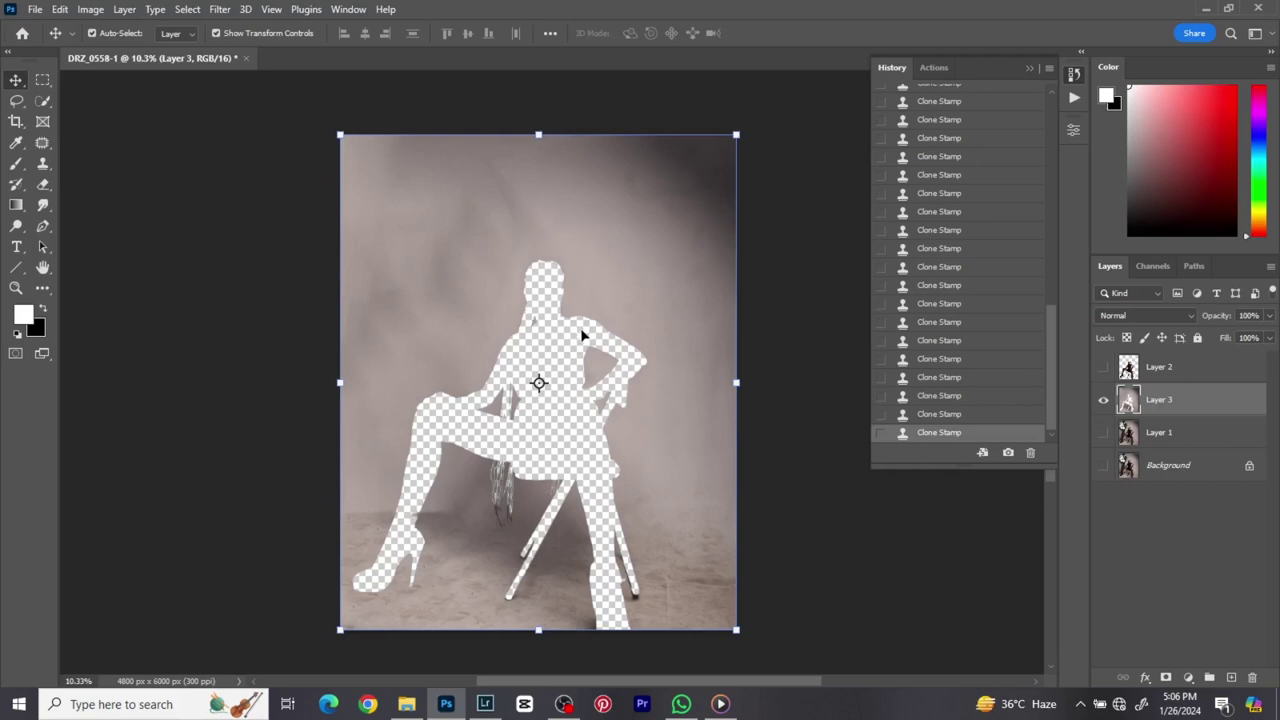
pyautogui.scroll(1, 582, 335)
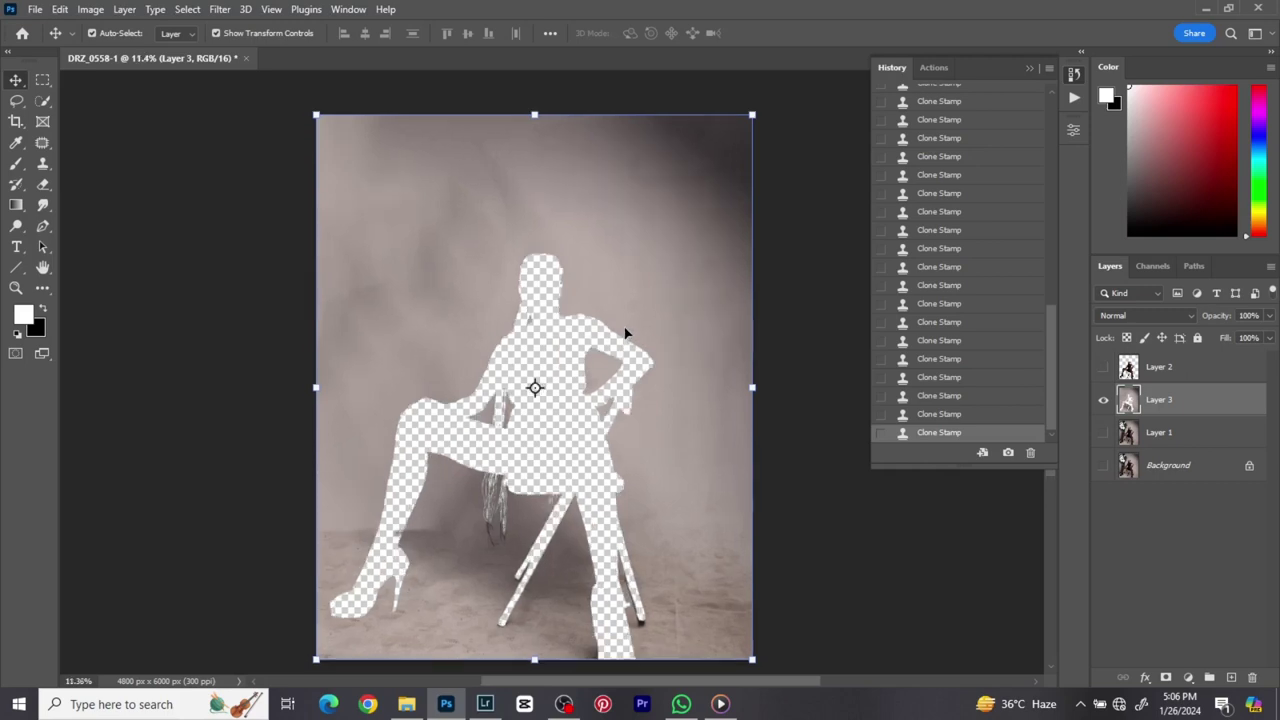
pyautogui.hotkey('ctrl', 'j')
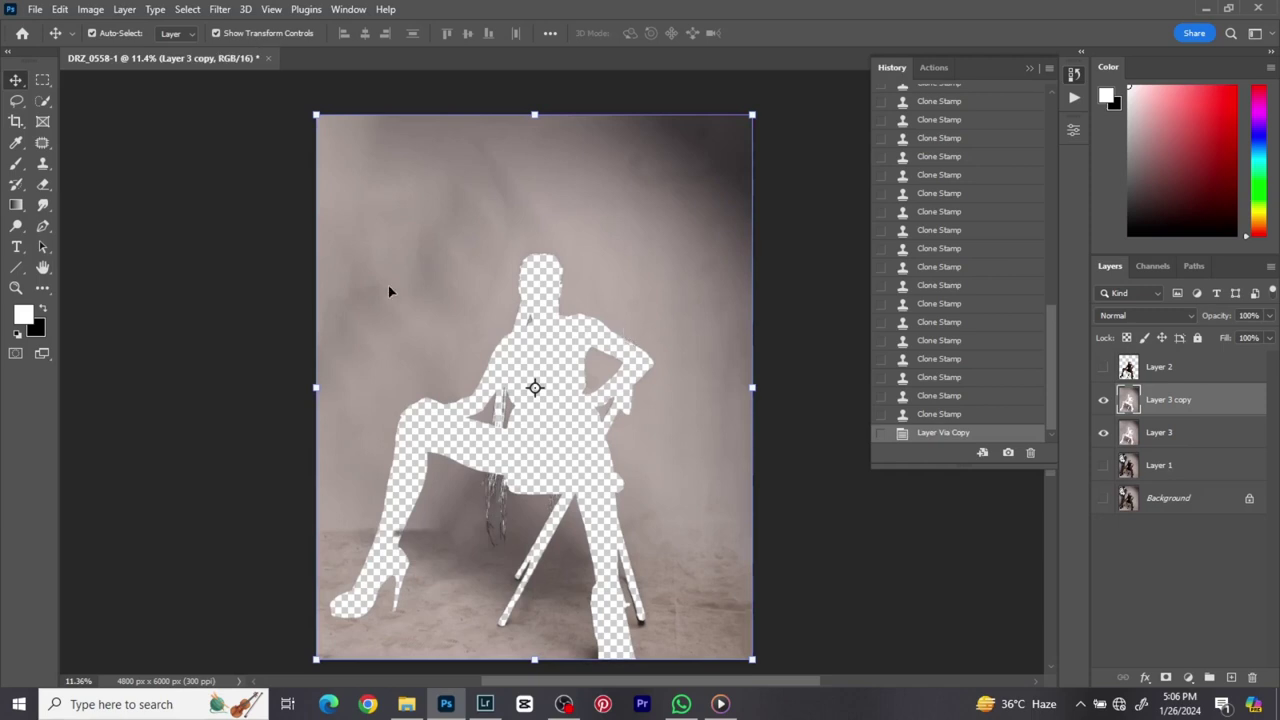
# - Select the wall area above the floor line with a rectangular marquee and feather the selection by 20 pixels
pyautogui.scroll(-1, 588, 333)
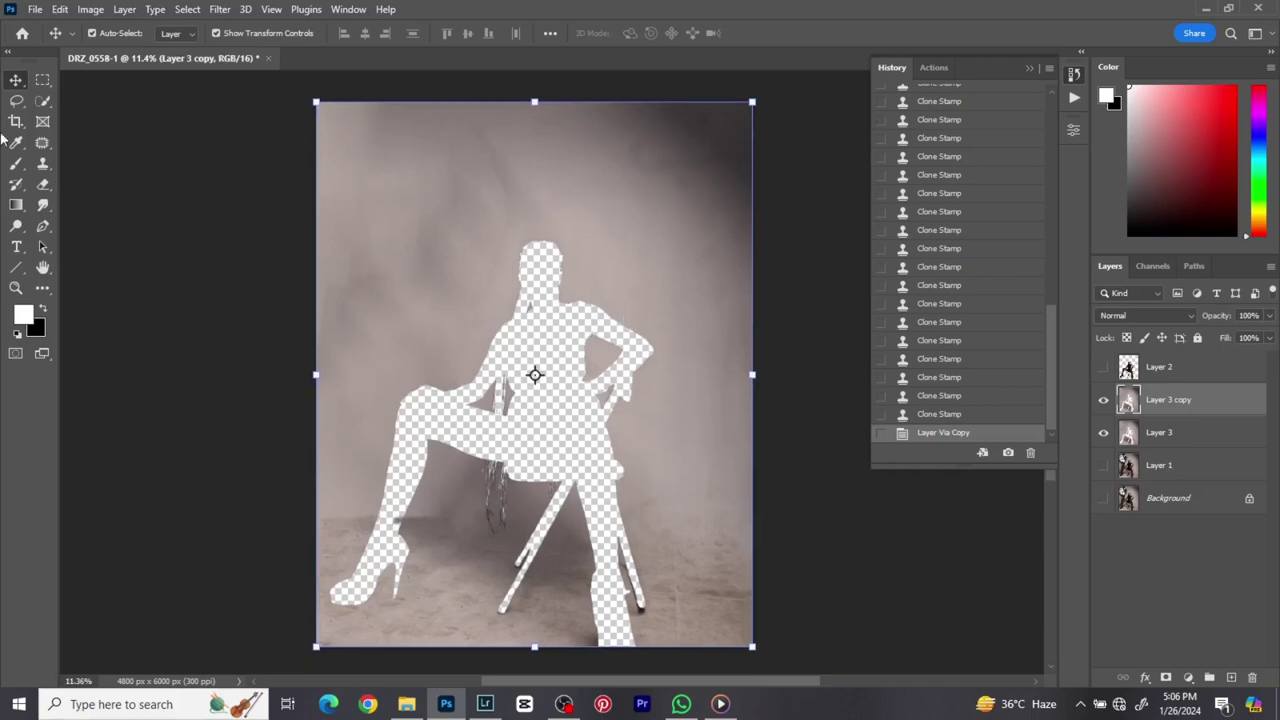
pyautogui.click(45, 84)
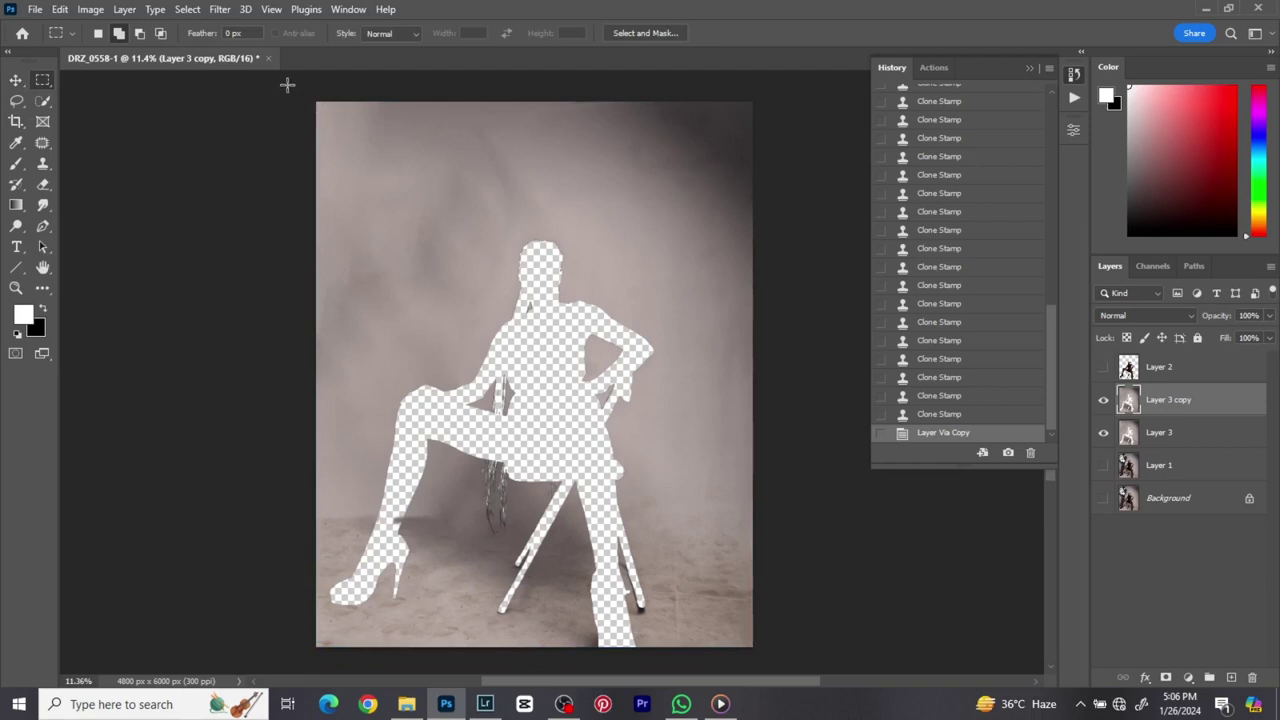
pyautogui.moveTo(287, 85); pyautogui.dragTo(808, 520)
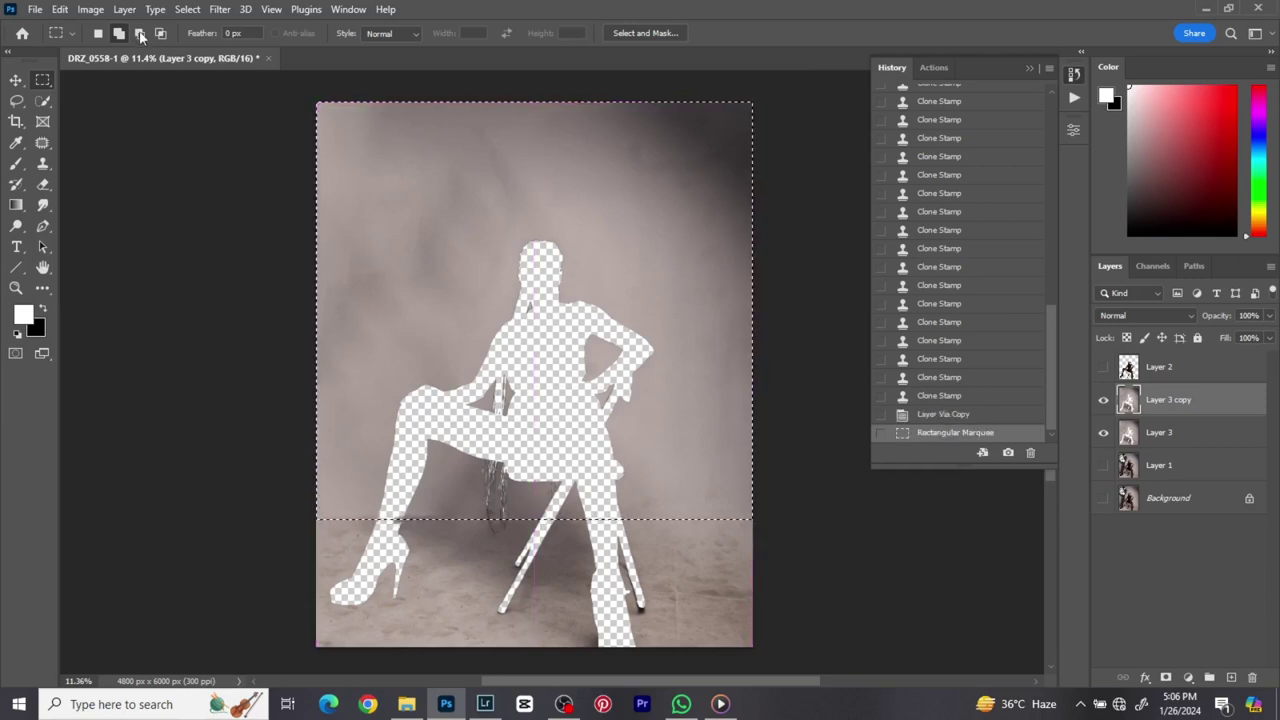
pyautogui.click(219, 9)
pyautogui.moveTo(334, 214)
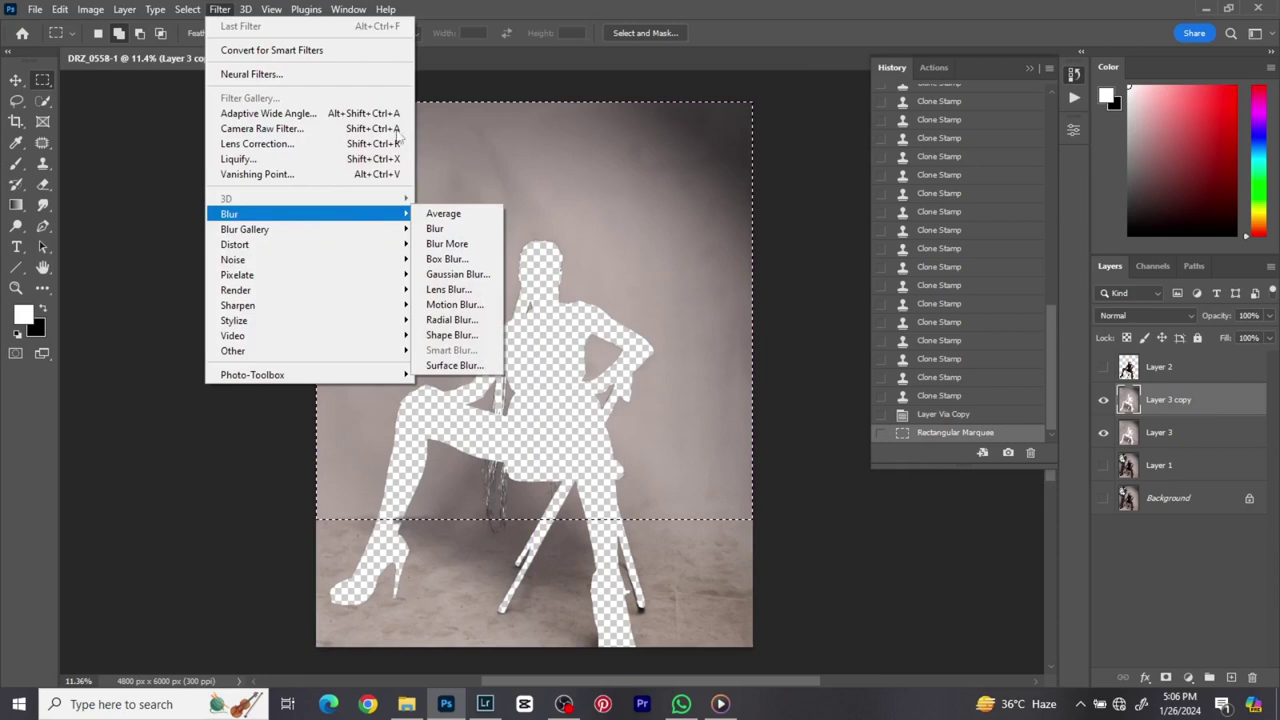
pyautogui.rightClick(530, 160)
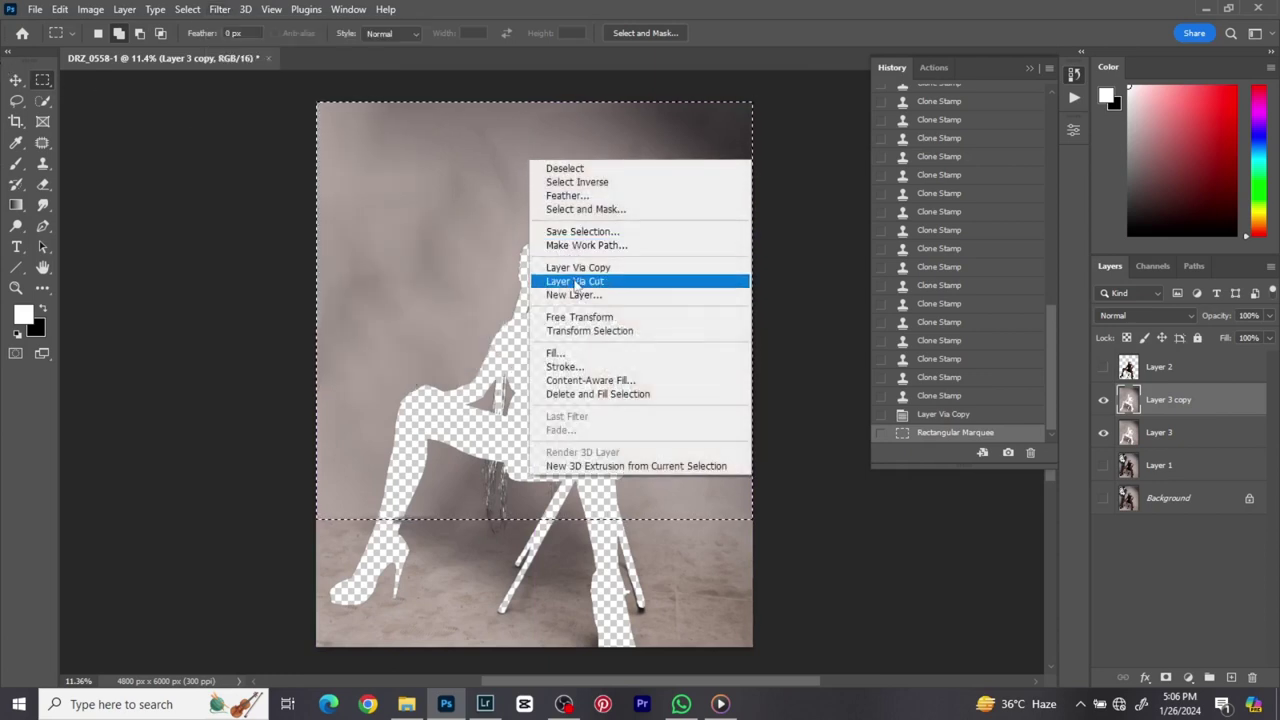
pyautogui.click(567, 196)
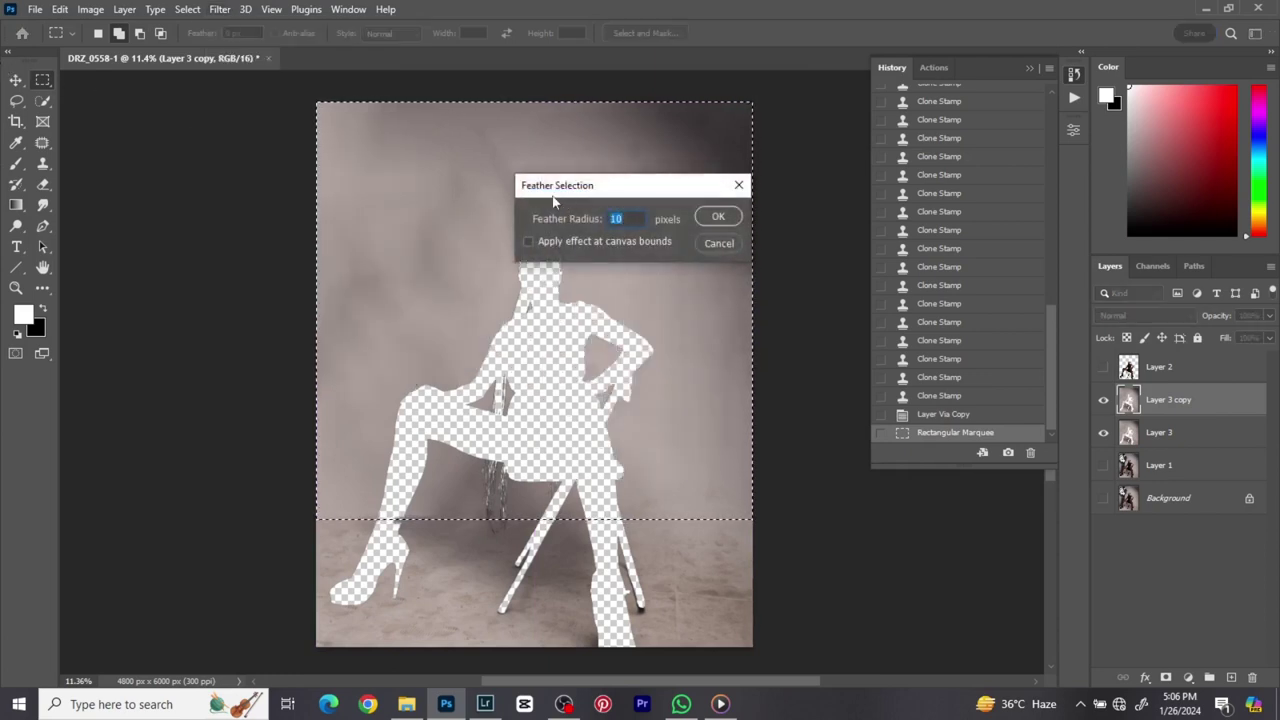
pyautogui.write('20')
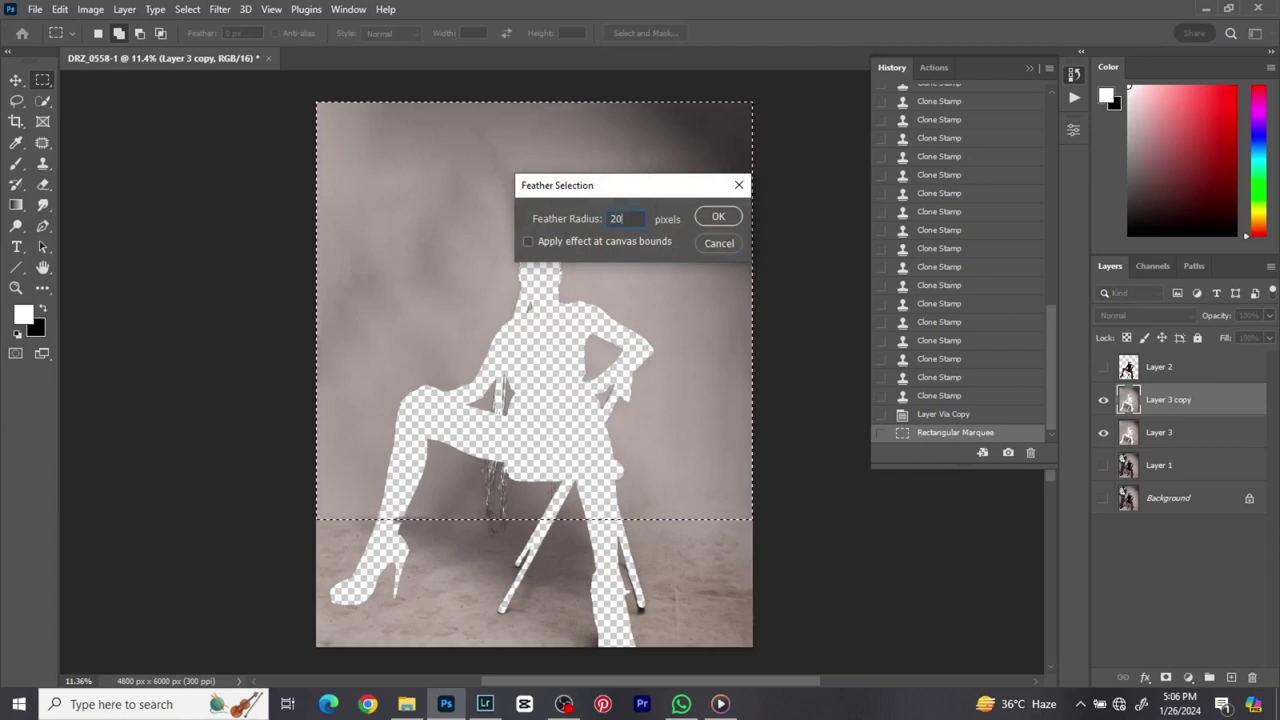
pyautogui.click(718, 217)
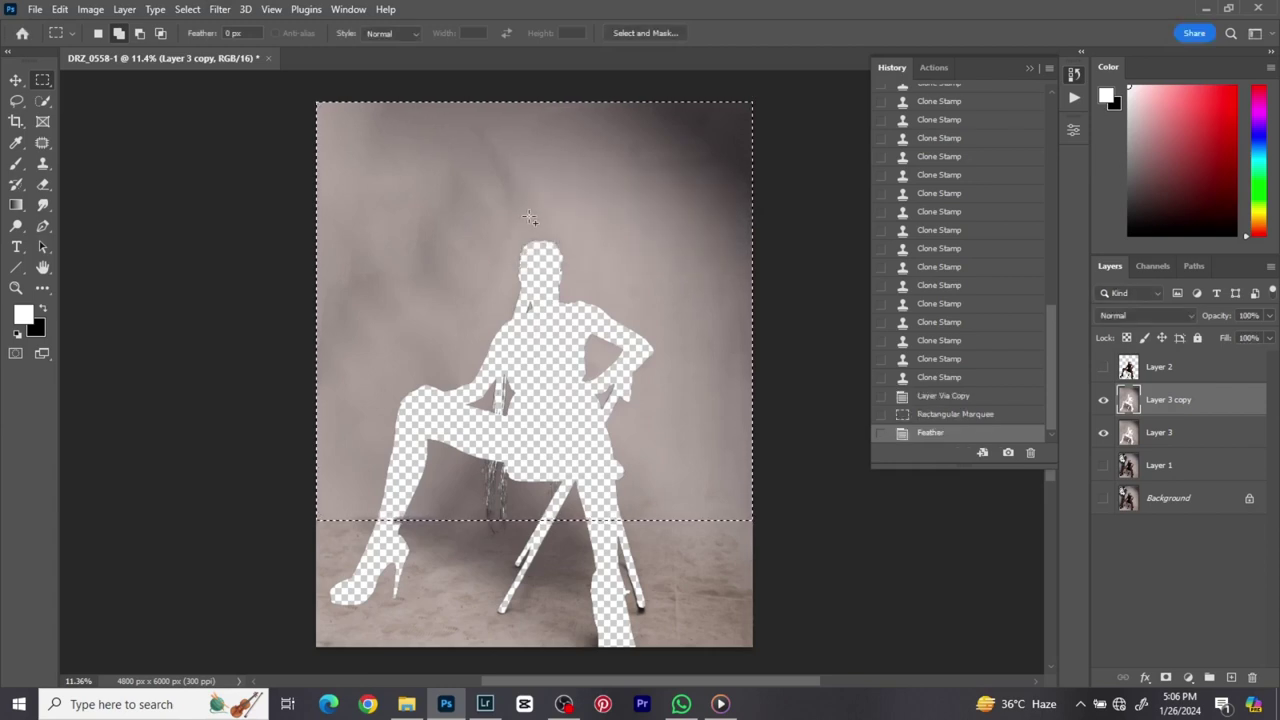
# - Apply a Gaussian Blur with a radius of 202.1 pixels to the selected wall on Layer 3 copy
pyautogui.rightClick(530, 218)
pyautogui.click(222, 10)
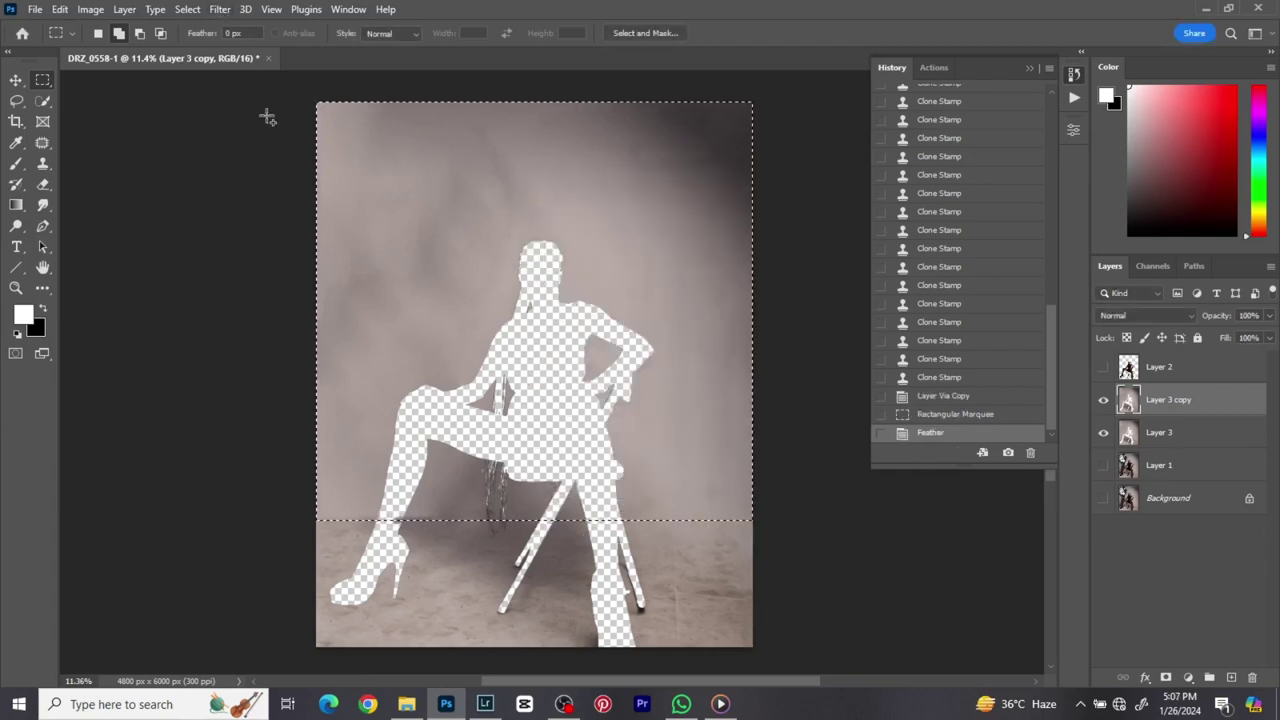
pyautogui.click(220, 10)
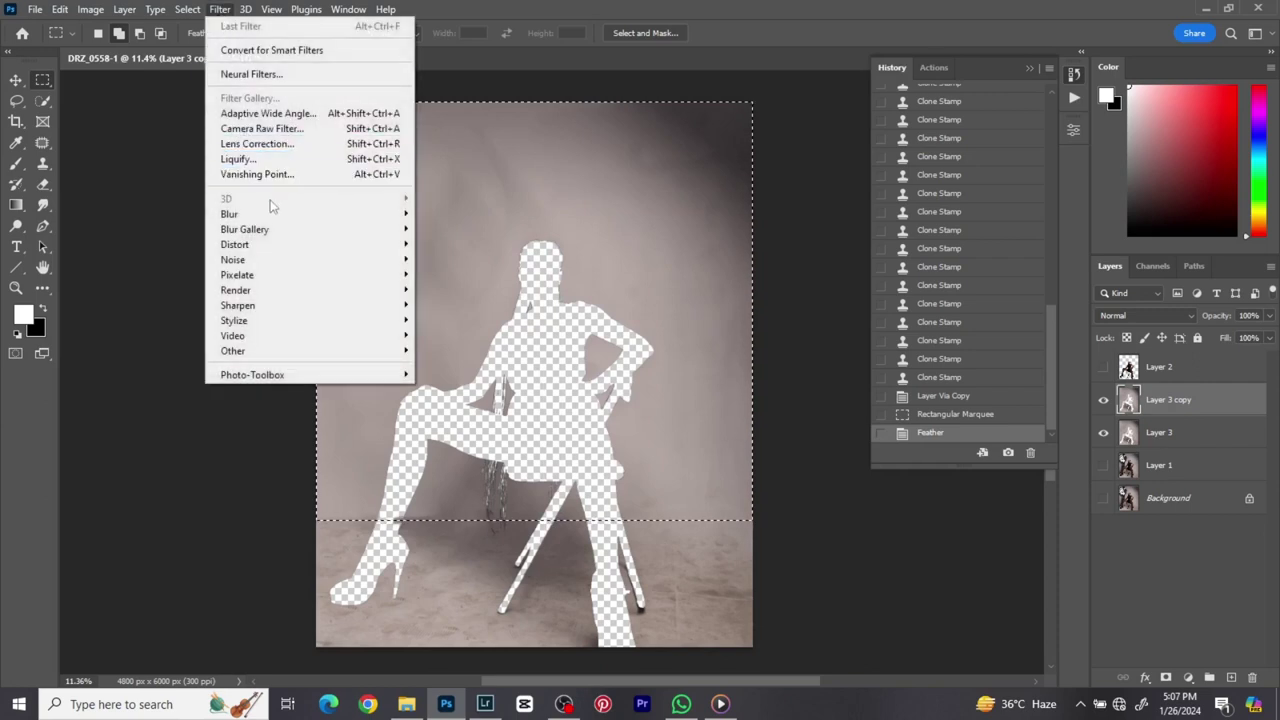
pyautogui.moveTo(240, 214)
pyautogui.click(450, 276)
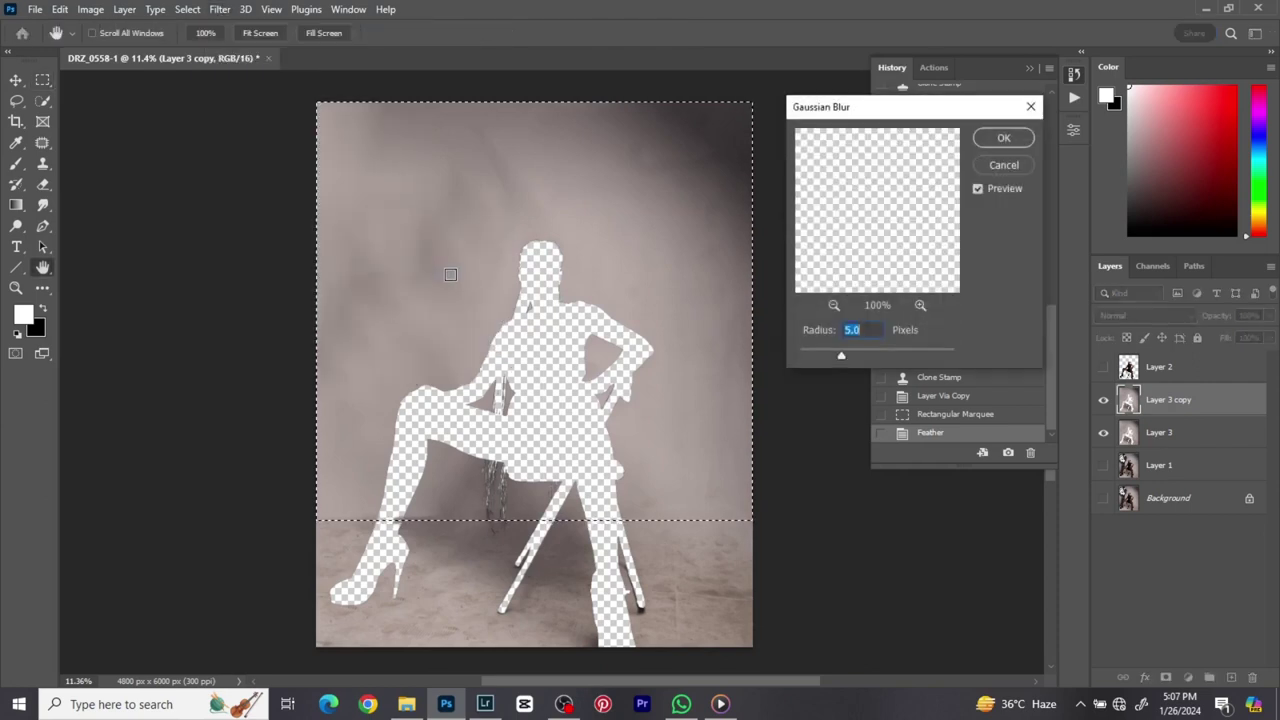
pyautogui.moveTo(843, 355); pyautogui.dragTo(869, 358)
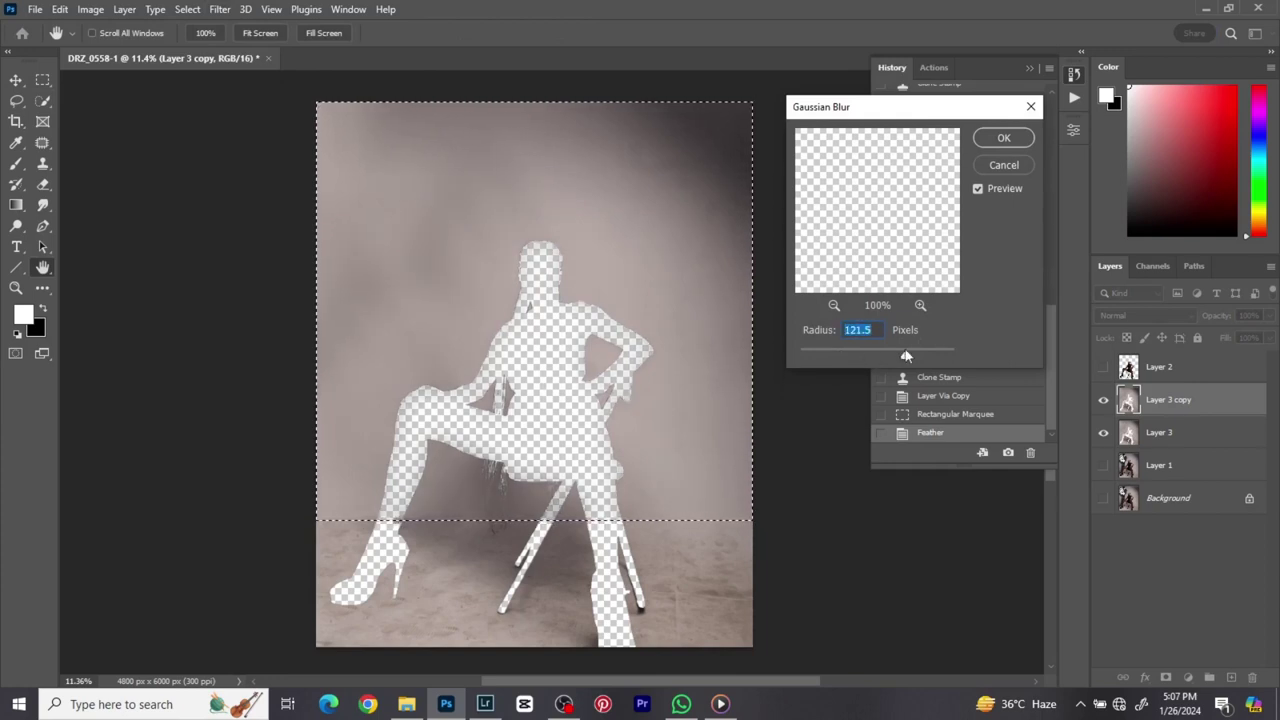
pyautogui.moveTo(905, 355)
pyautogui.mouseDown()
pyautogui.moveTo(888, 356)
pyautogui.moveTo(909, 357)
pyautogui.mouseUp()
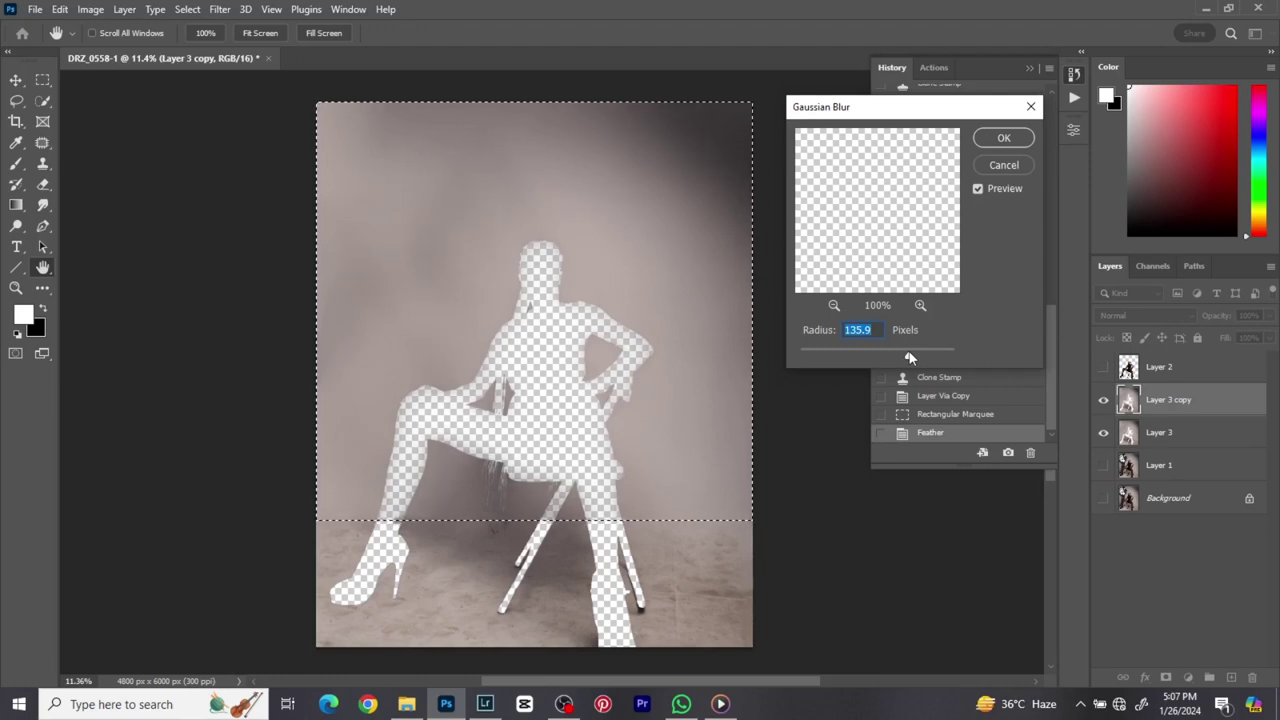
pyautogui.moveTo(909, 357); pyautogui.dragTo(922, 358)
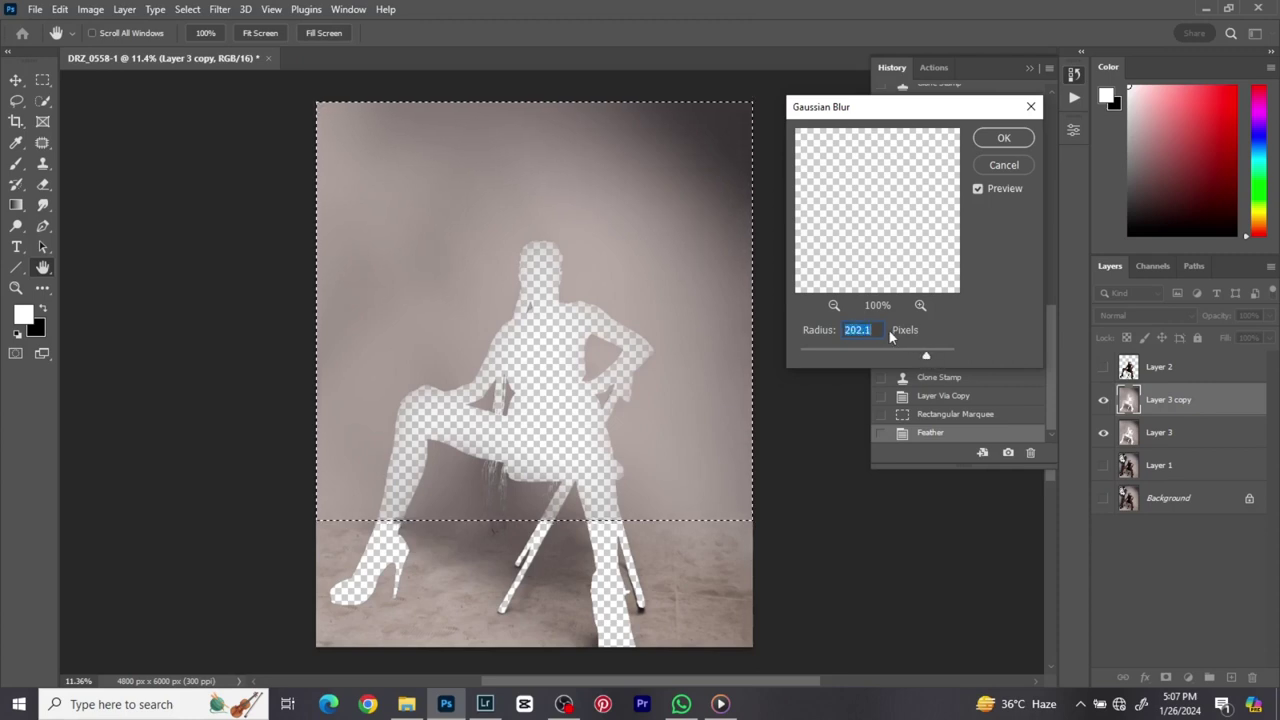
pyautogui.click(1002, 138)
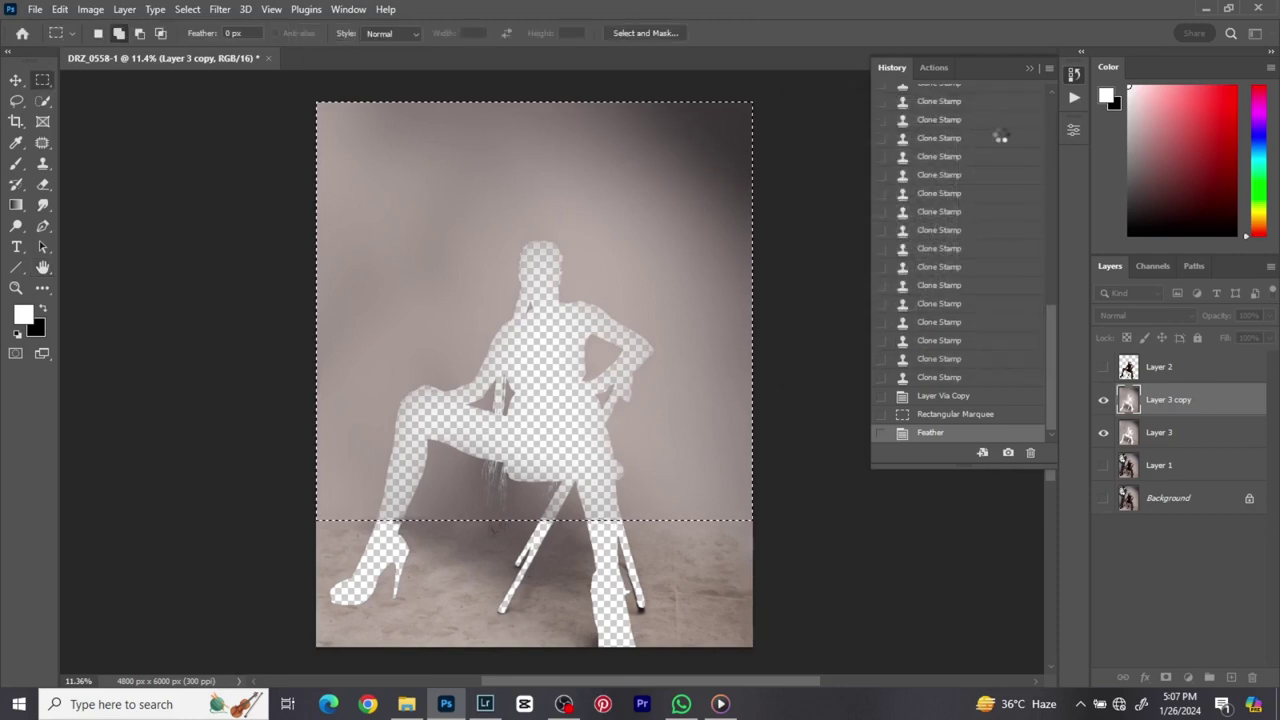
# - Invert the selection so that it covers the floor area instead of the wall
pyautogui.scroll(-2, 466, 254)
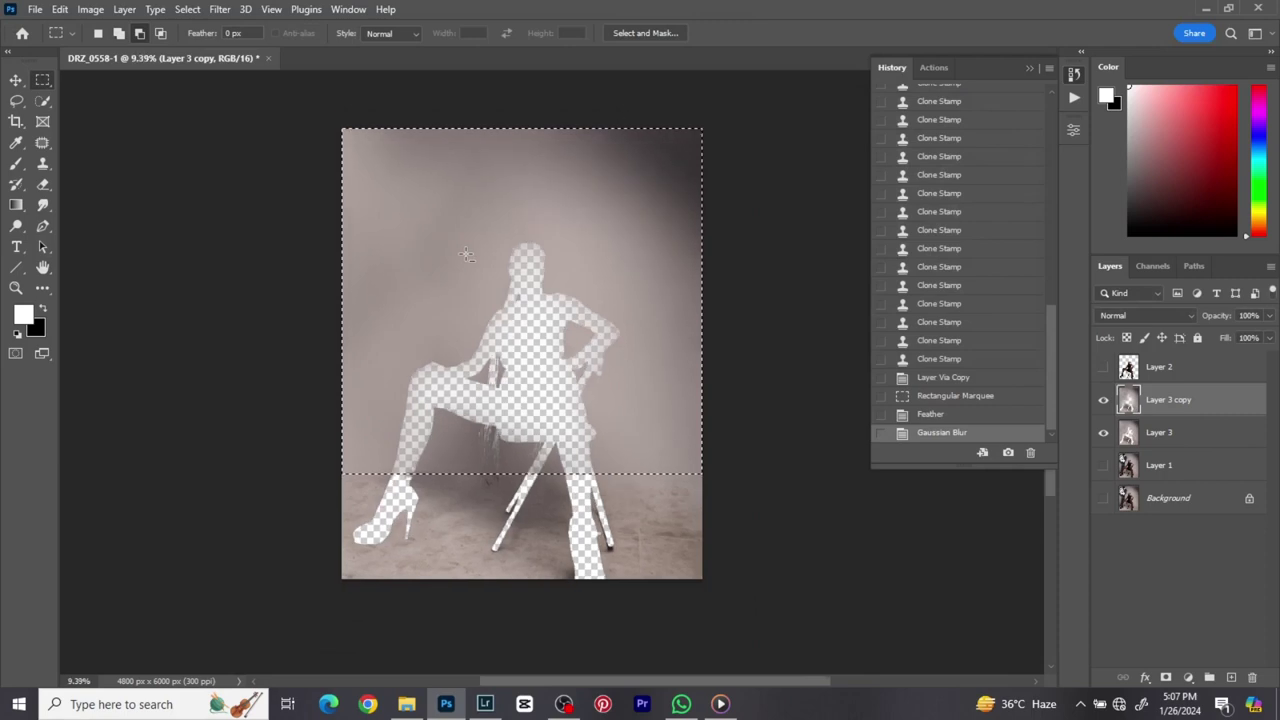
pyautogui.scroll(1, 466, 254)
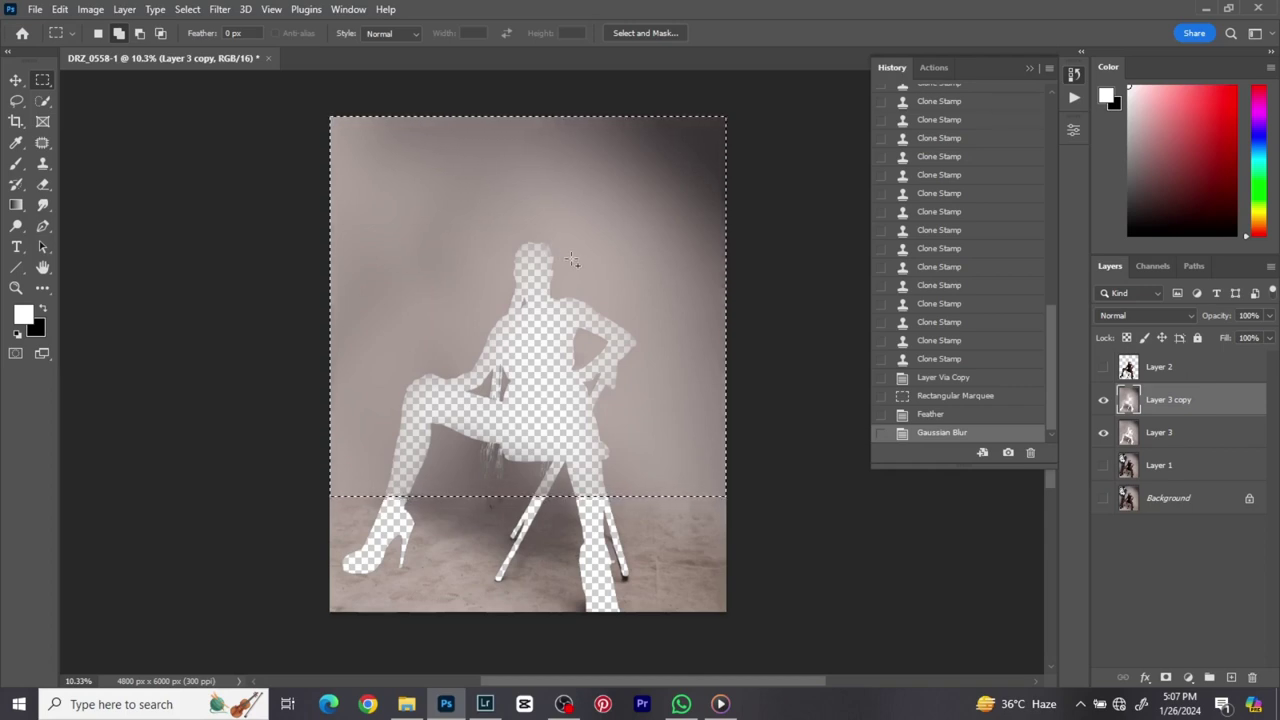
pyautogui.rightClick(617, 251)
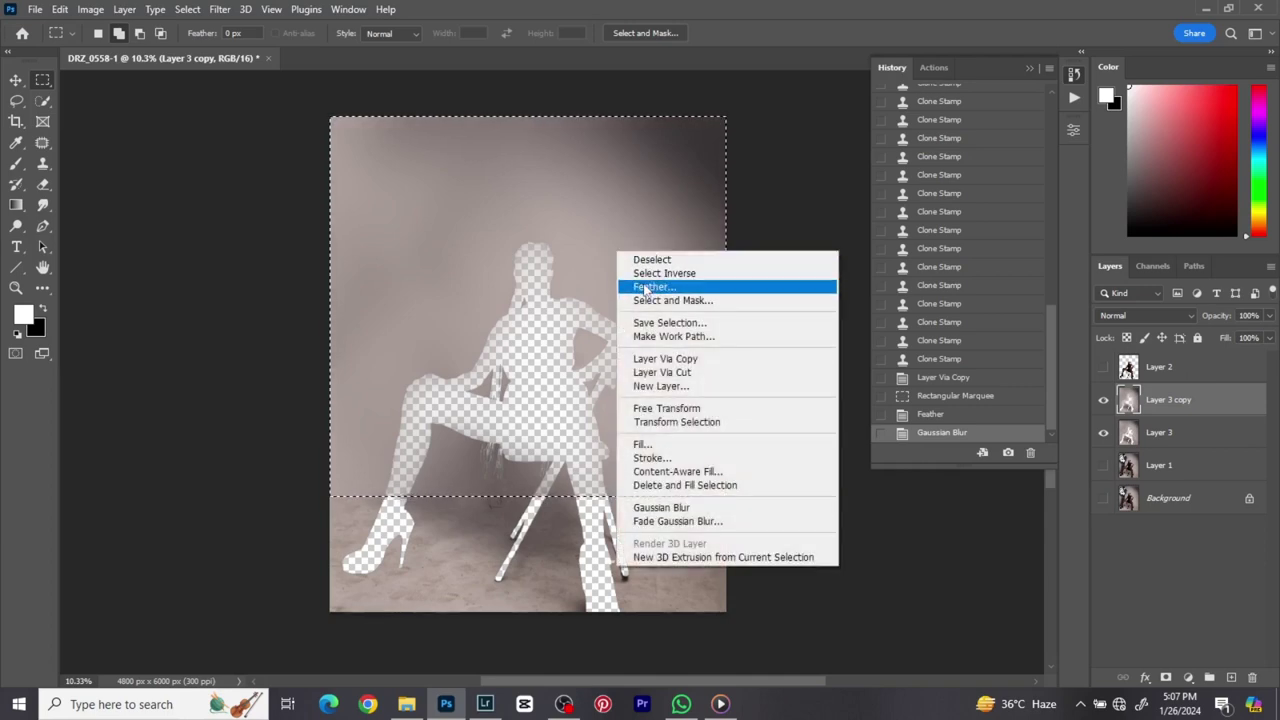
pyautogui.click(645, 274)
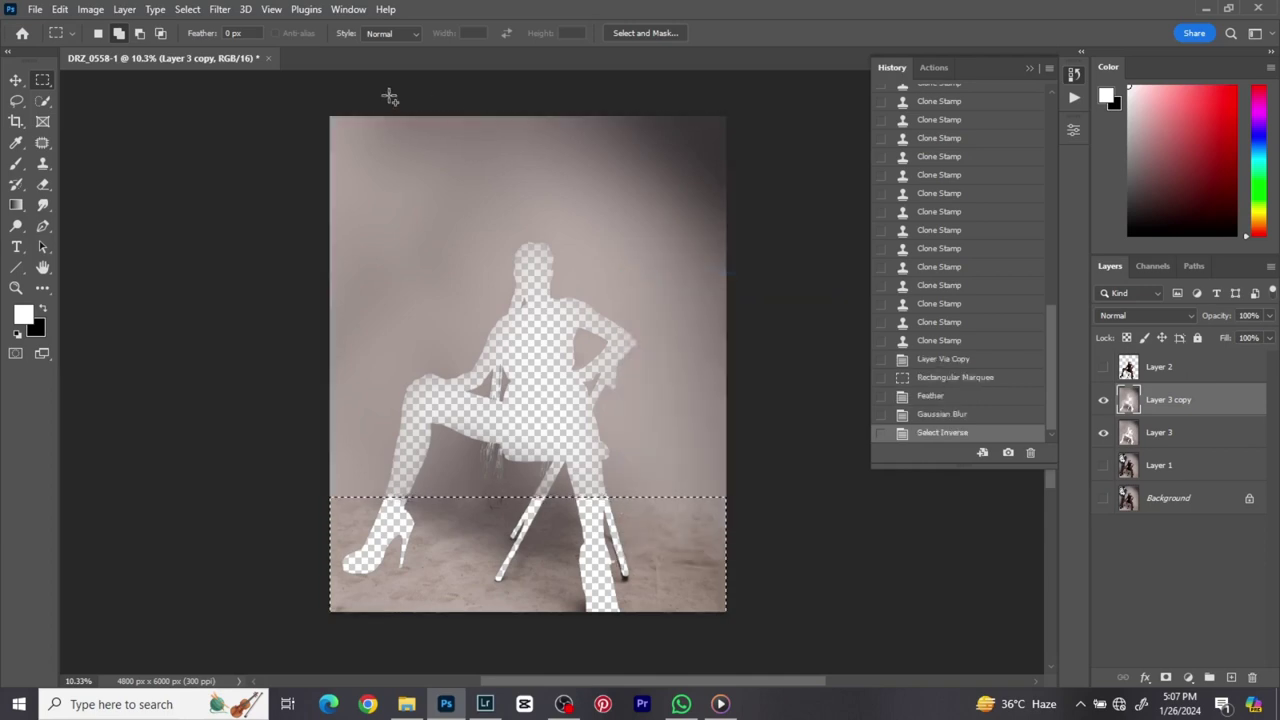
# - Reapply the last Gaussian Blur to the selected floor area of Layer 3 copy and deselect
pyautogui.click(220, 9)
pyautogui.click(240, 26)
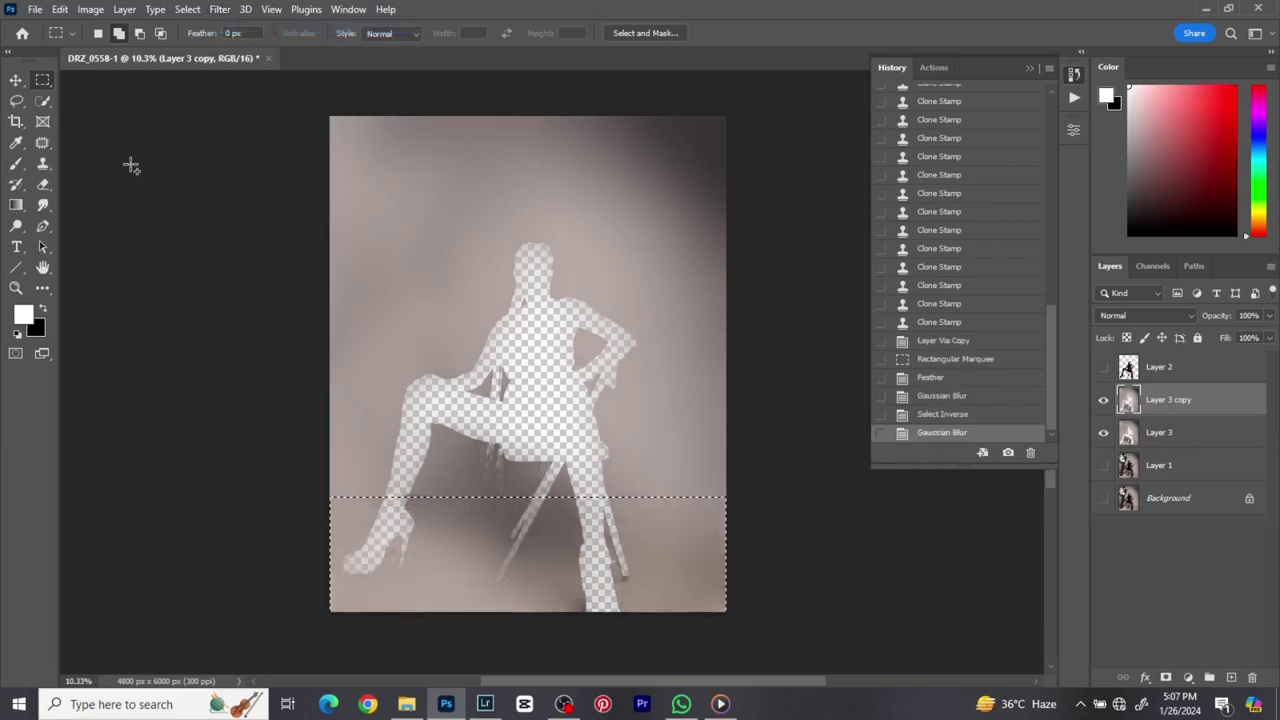
pyautogui.click(215, 161)
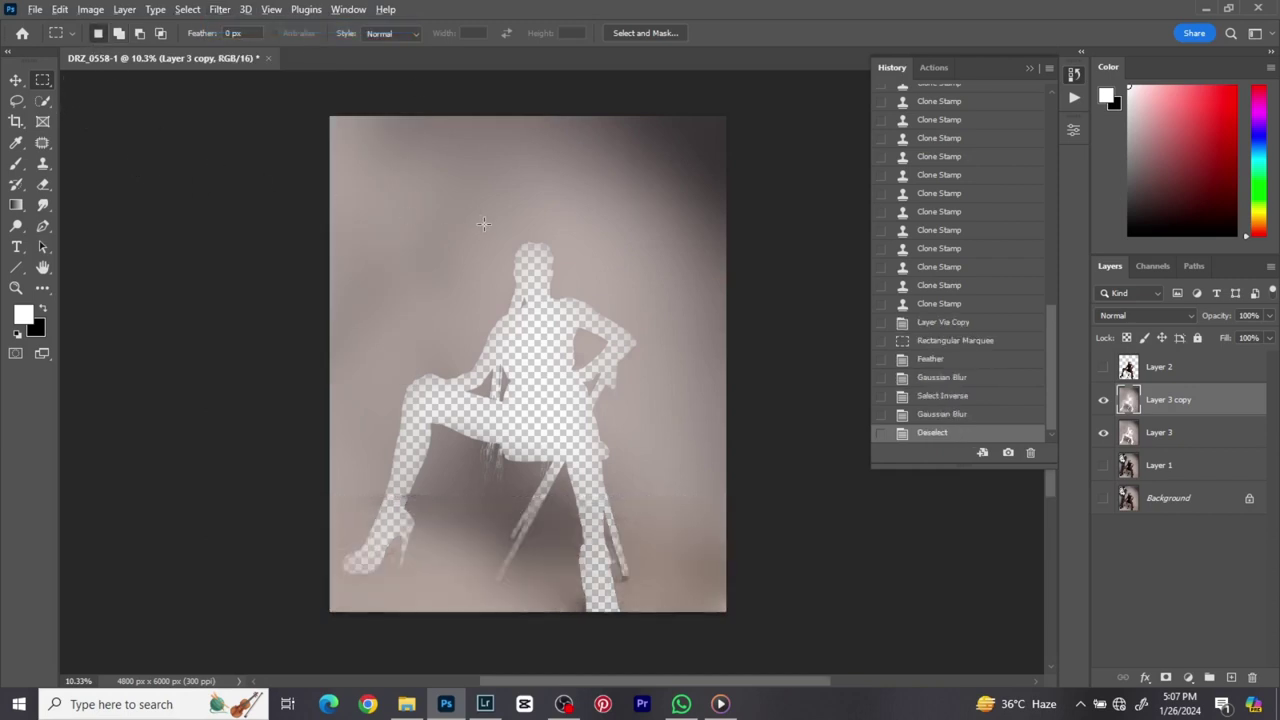
# - Compare Layer 3 copy hidden and shown, and examine the smoothness of the blurred wall and floor around the cut-out figure
pyautogui.scroll(-1, 486, 225)
pyautogui.scroll(3, 496, 235)
pyautogui.scroll(1, 495, 237)
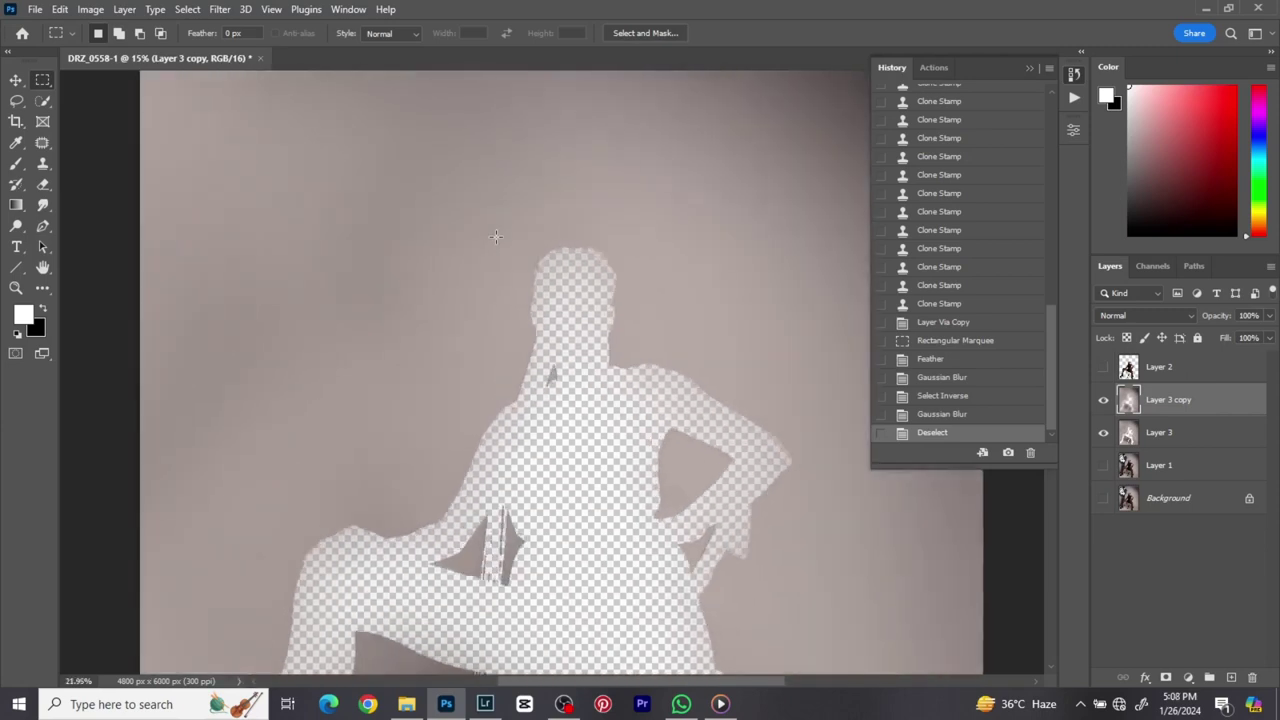
pyautogui.scroll(-3, 495, 237)
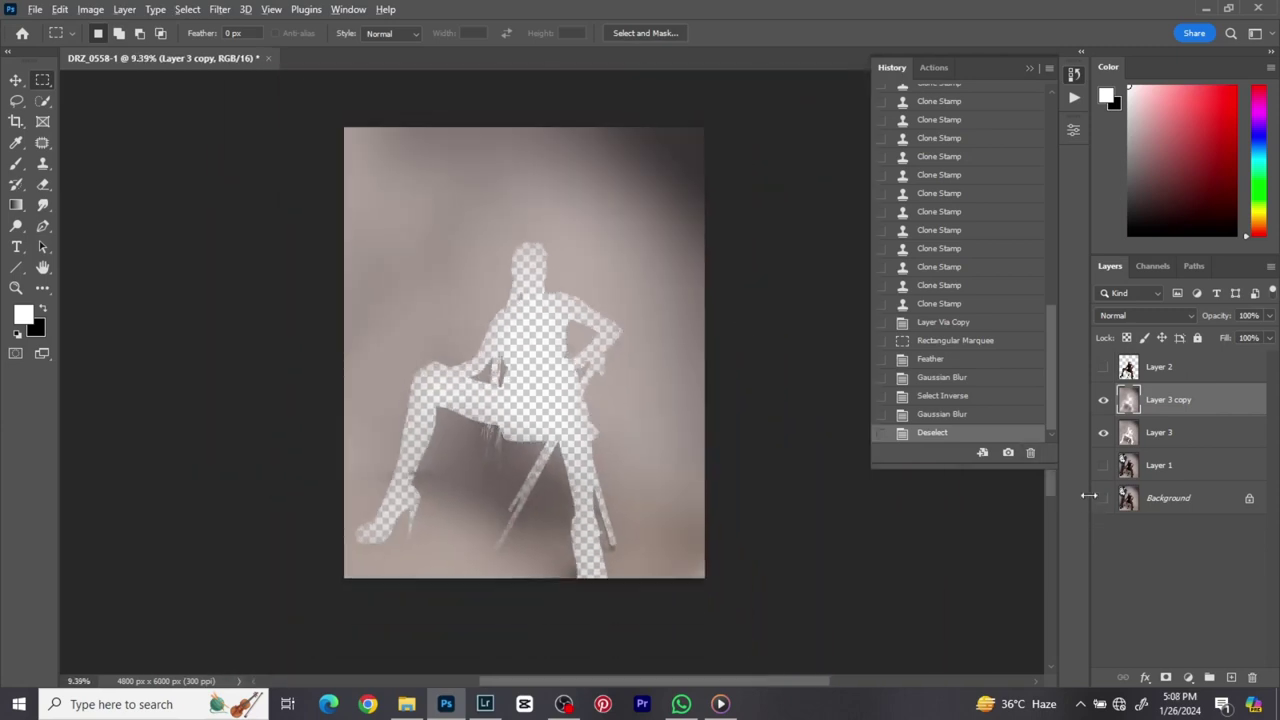
pyautogui.click(1104, 400)
pyautogui.click(1104, 400)
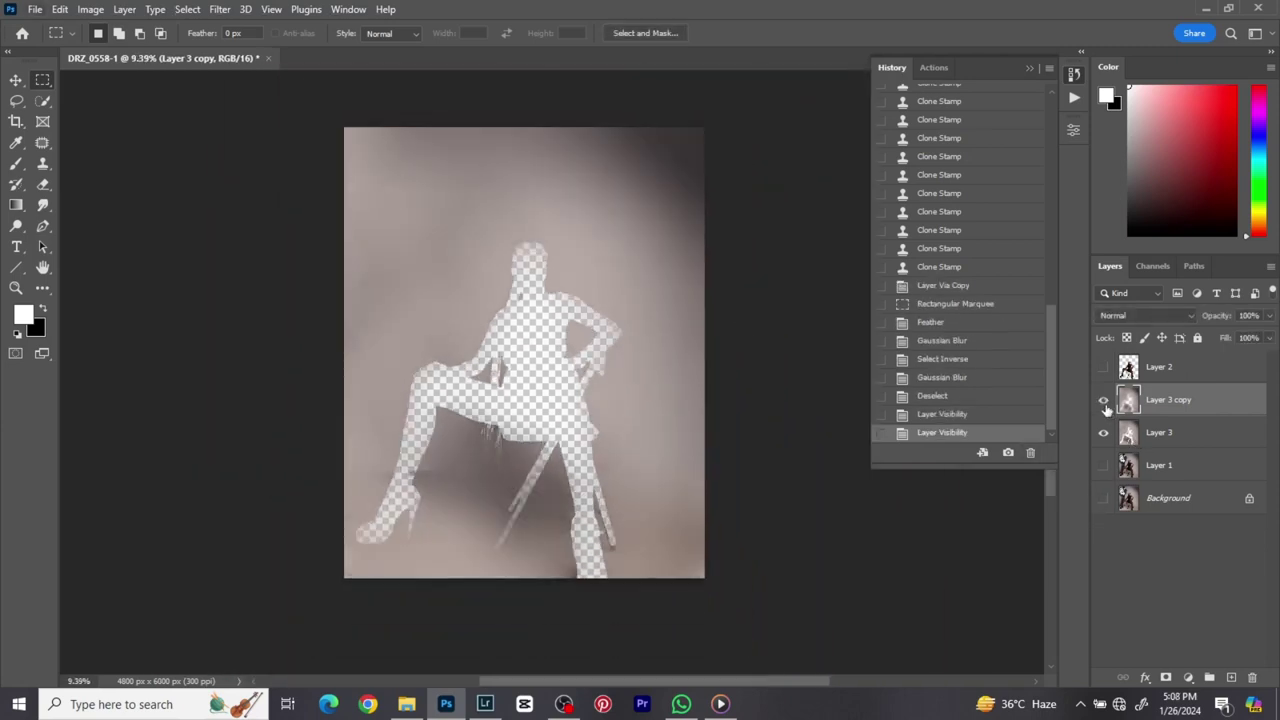
pyautogui.click(1104, 400)
pyautogui.click(1104, 400)
pyautogui.scroll(3, 443, 457)
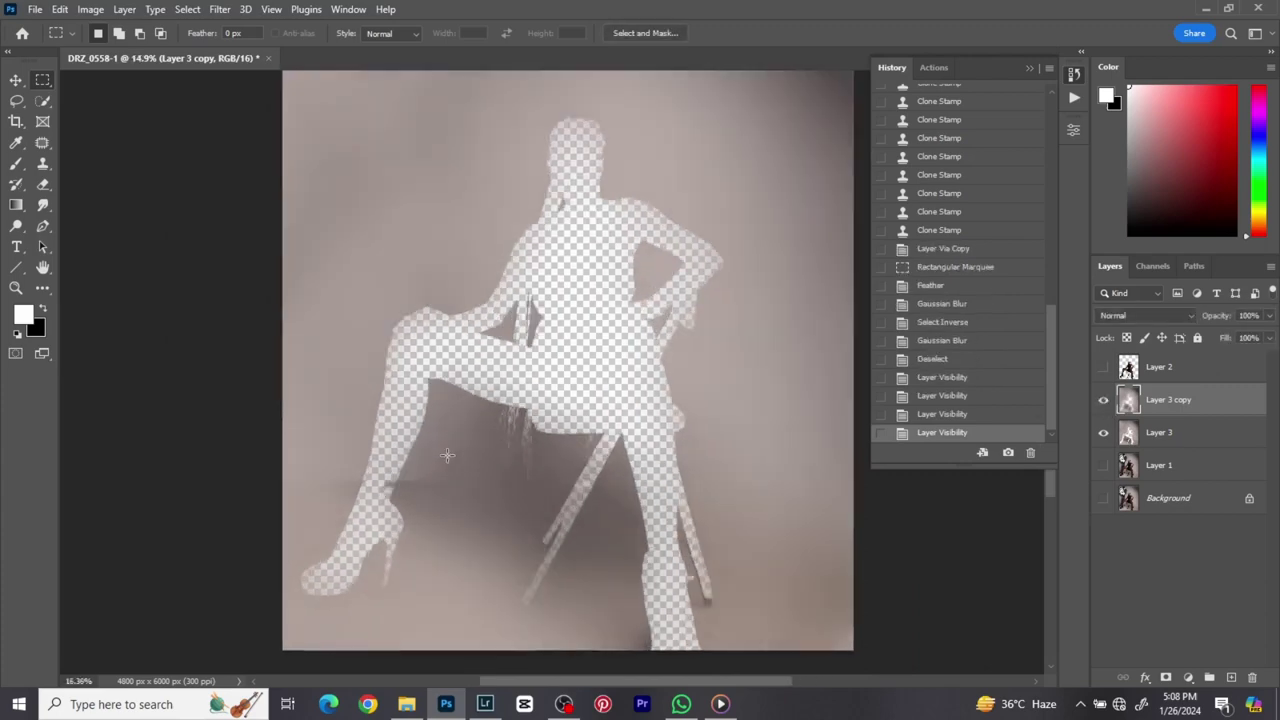
pyautogui.scroll(-1, 447, 455)
pyautogui.scroll(-1, 447, 455)
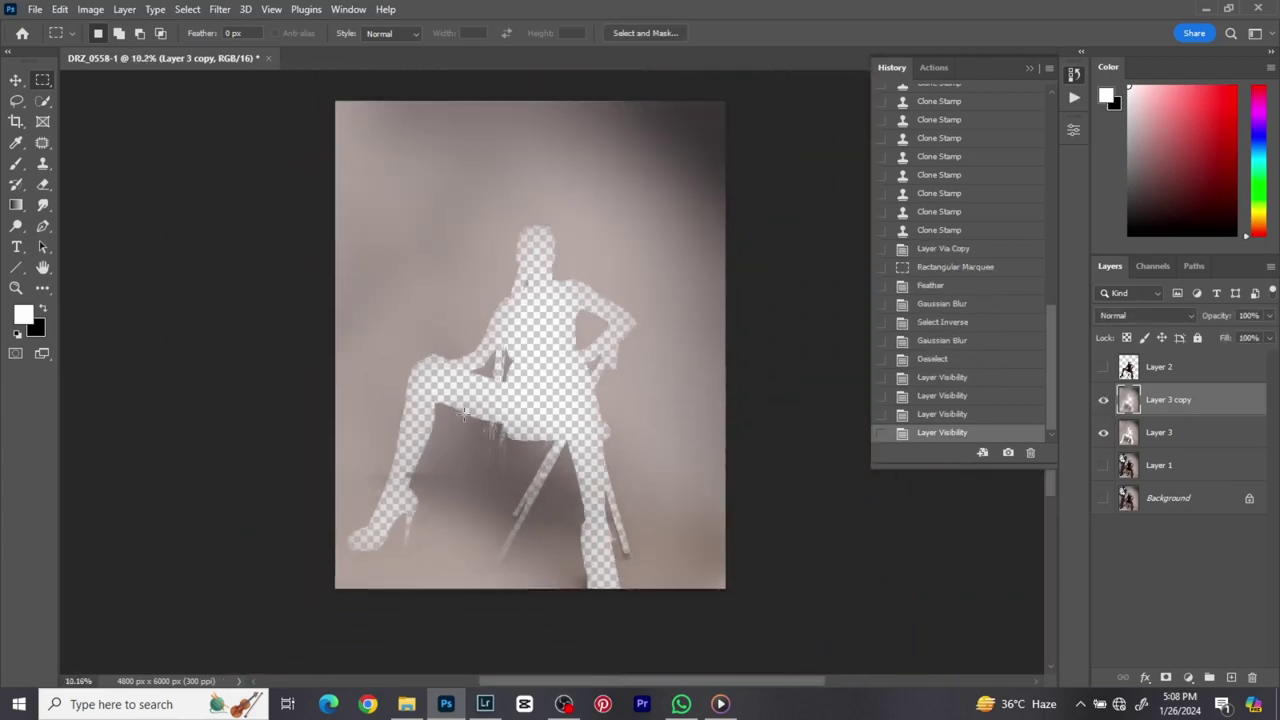
pyautogui.scroll(4, 463, 412)
pyautogui.scroll(-2, 509, 293)
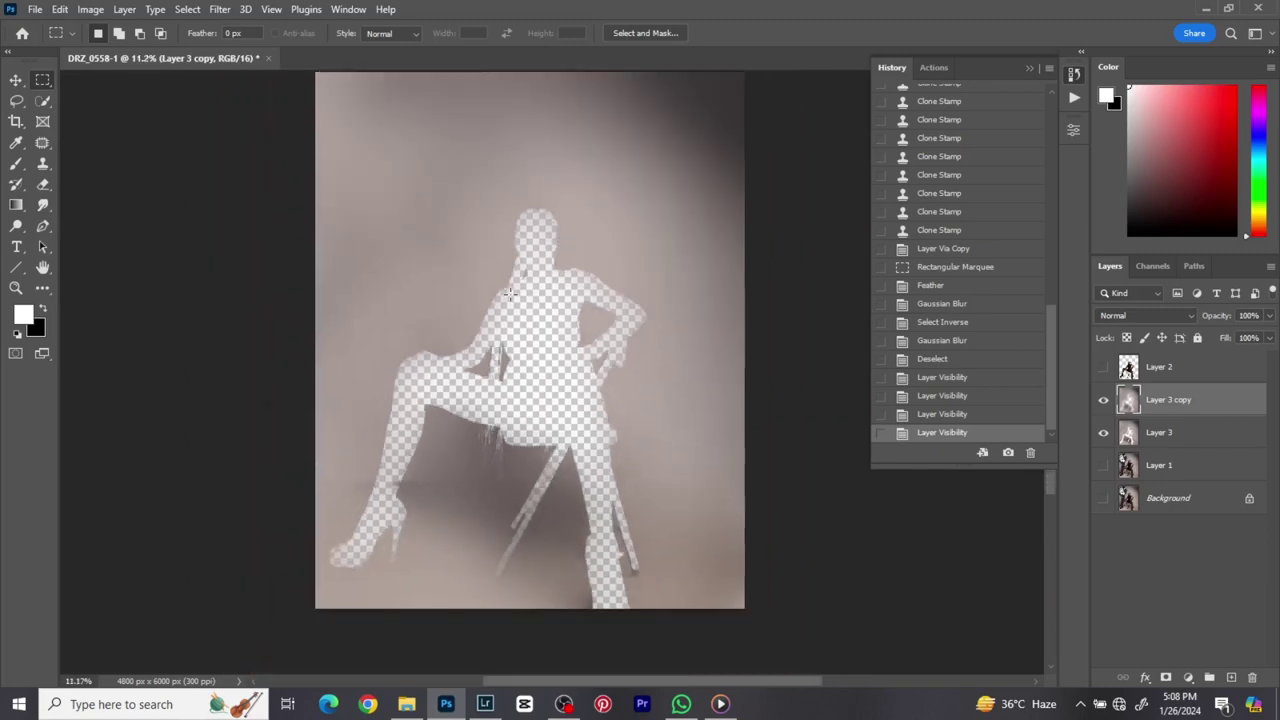
pyautogui.scroll(4, 524, 243)
pyautogui.scroll(2, 524, 243)
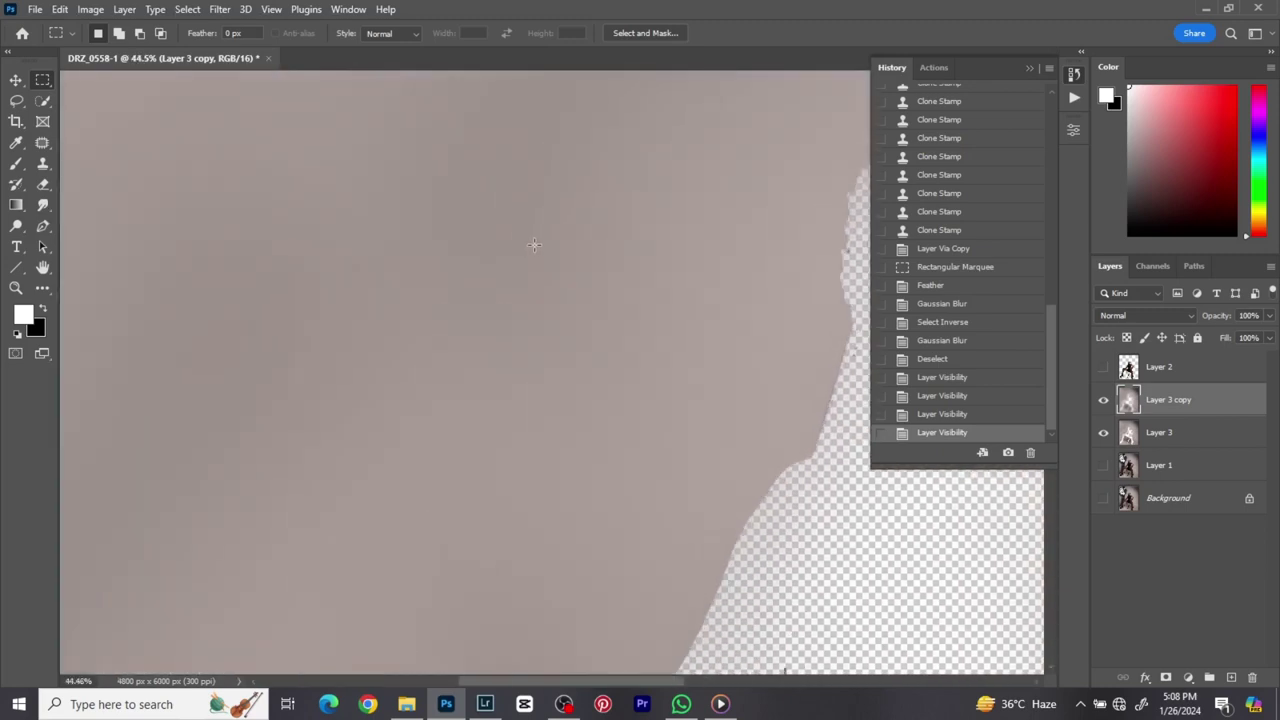
pyautogui.scroll(-8, 534, 245)
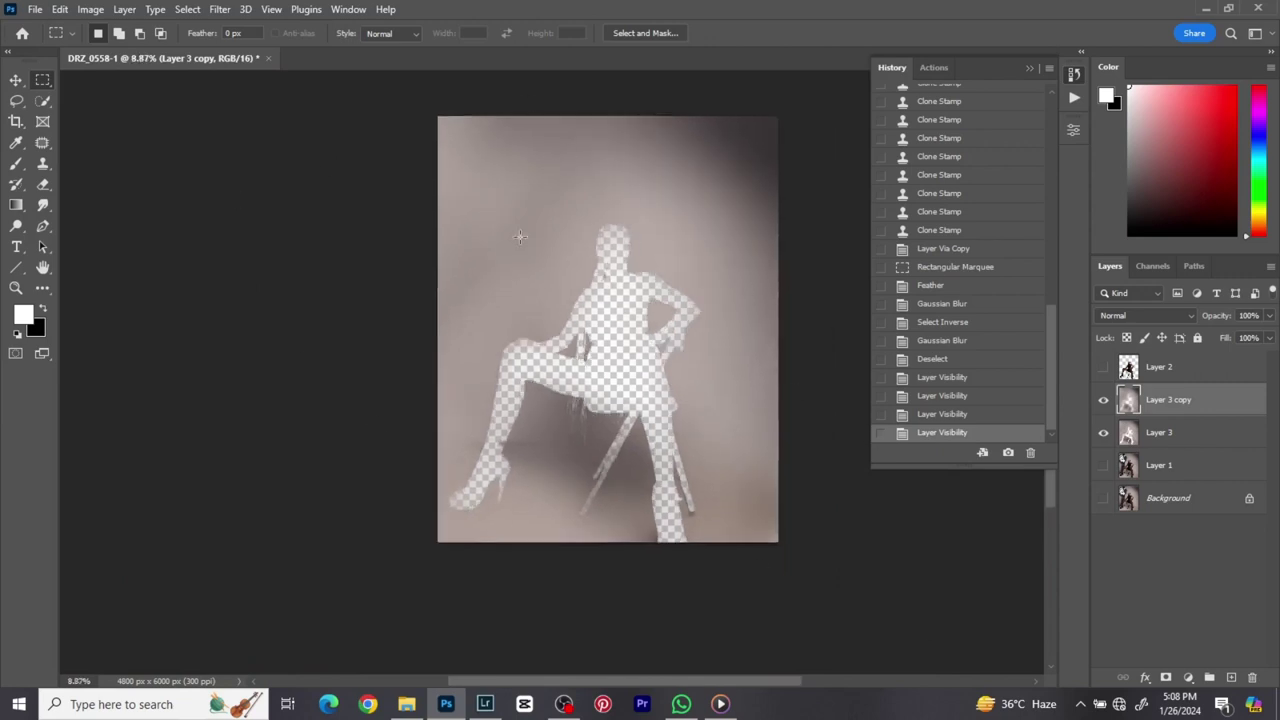
pyautogui.scroll(2, 648, 340)
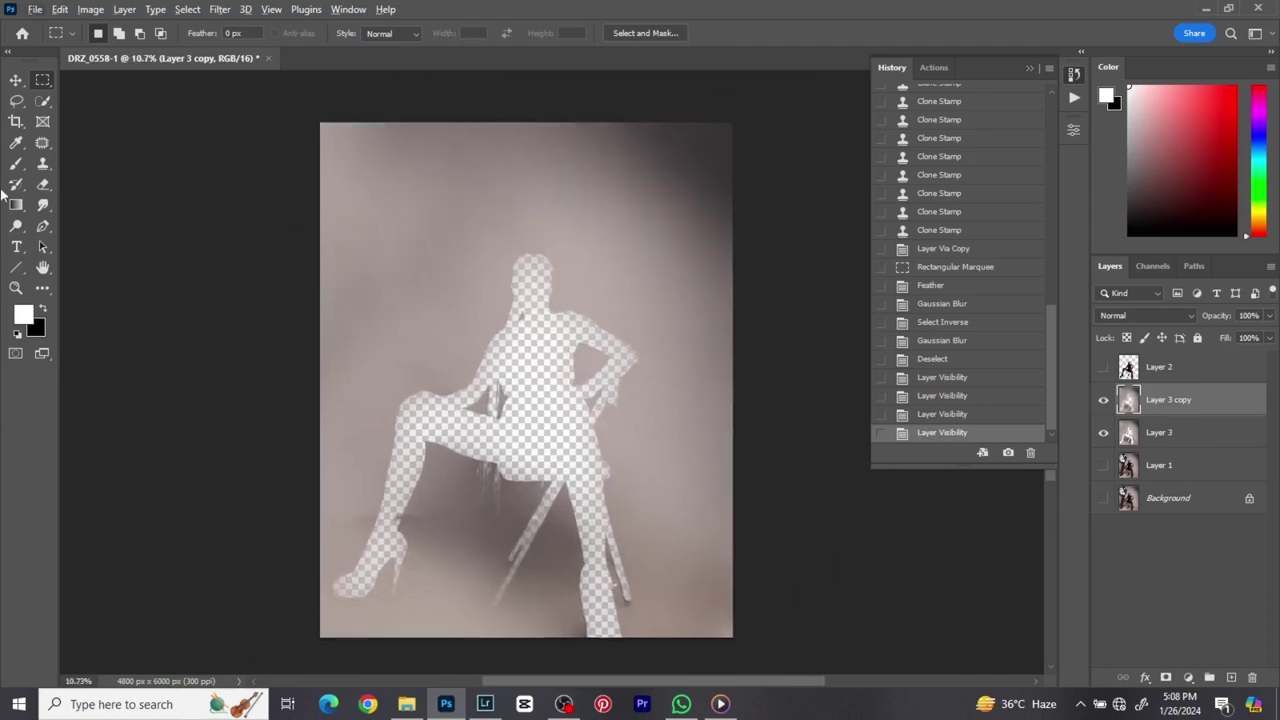
# - Start the Camera Raw Filter on Layer 3 copy and set Noise Reduction to 33 in the Detail settings
pyautogui.click(15, 84)
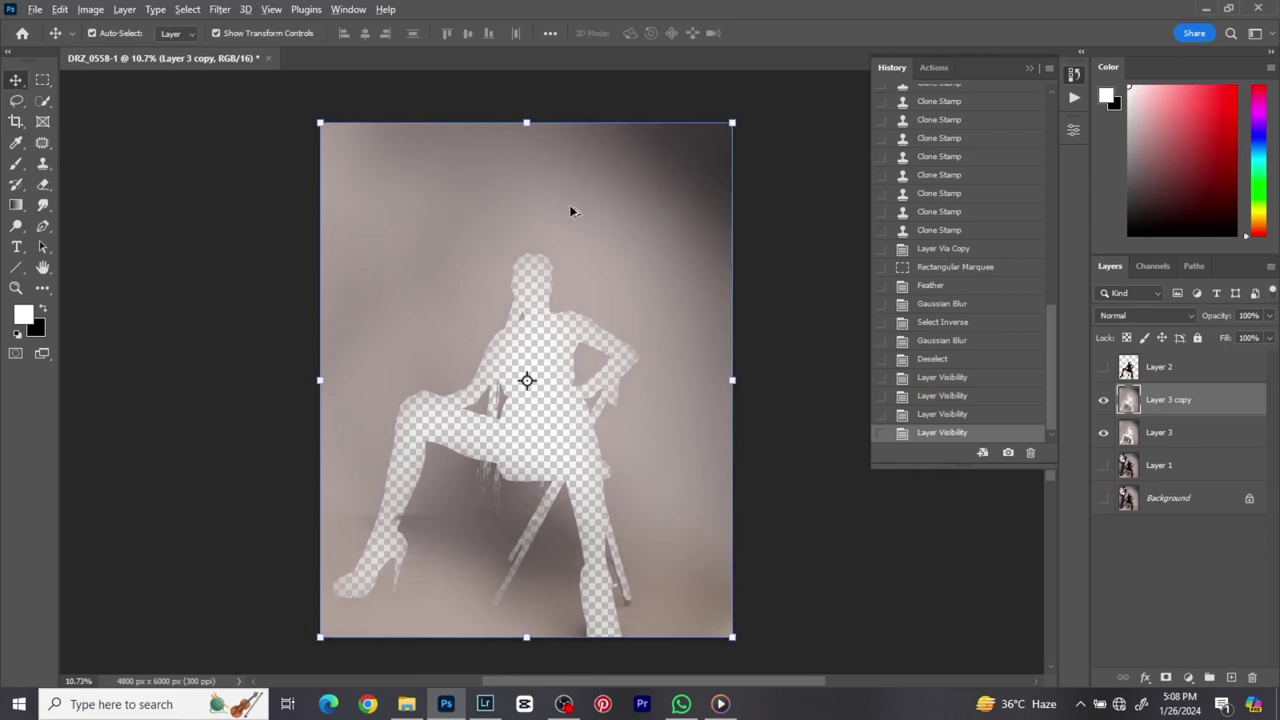
pyautogui.scroll(-1, 570, 225)
pyautogui.scroll(2, 571, 235)
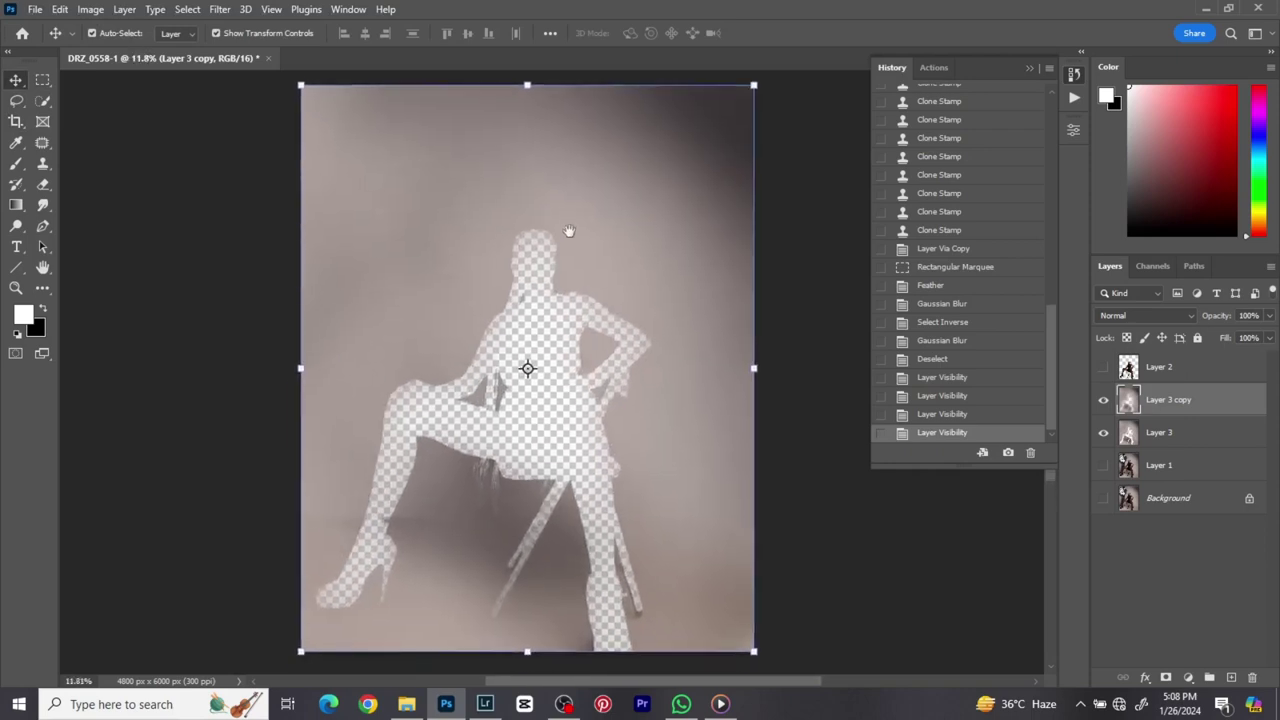
pyautogui.click(219, 10)
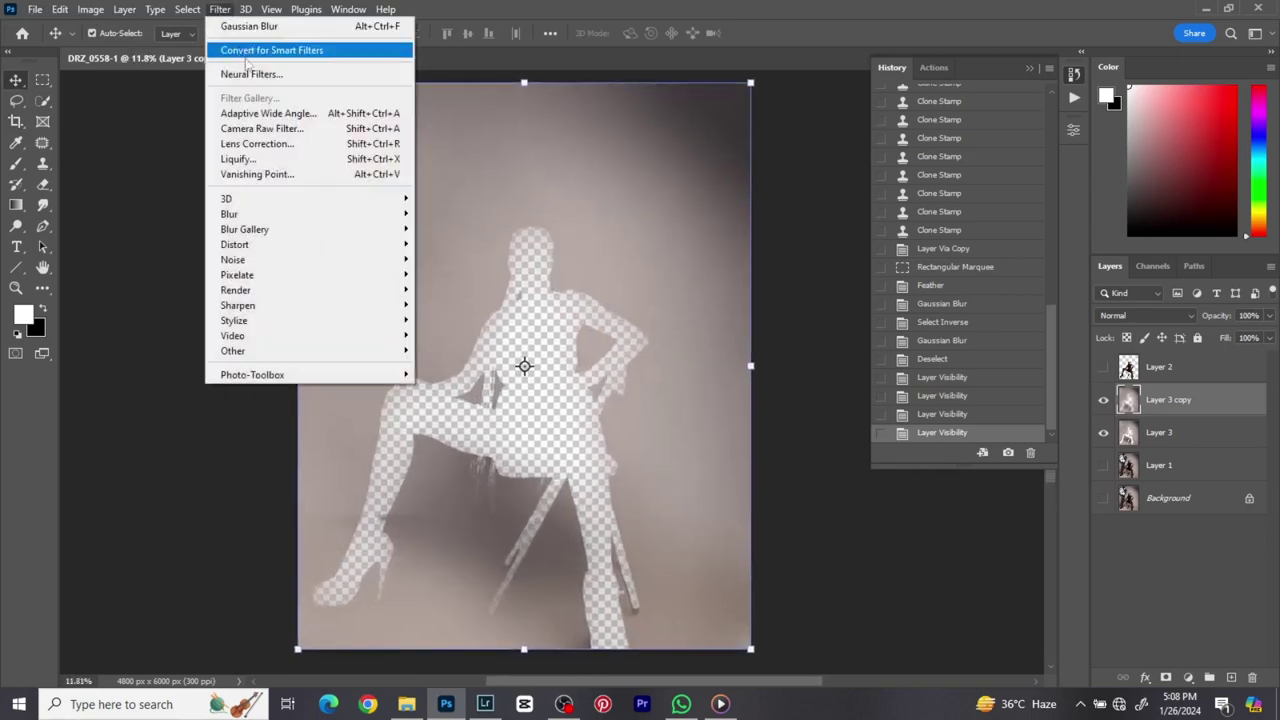
pyautogui.click(257, 128)
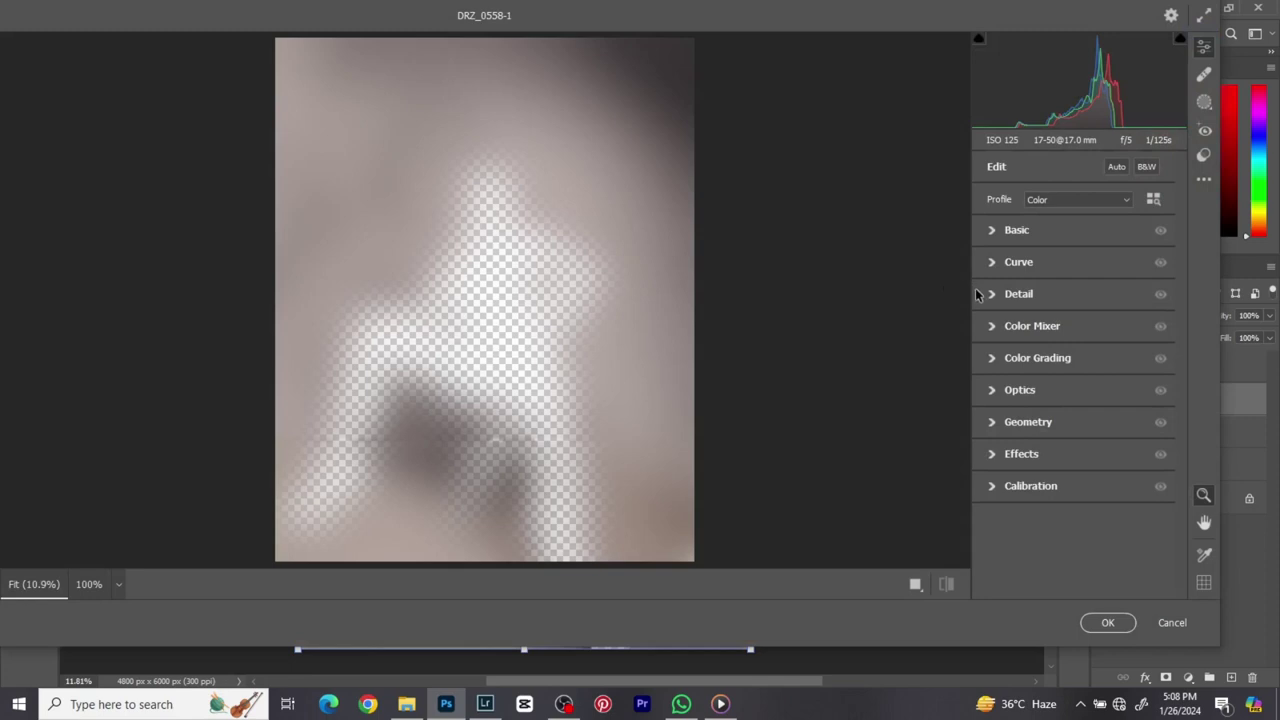
pyautogui.click(991, 298)
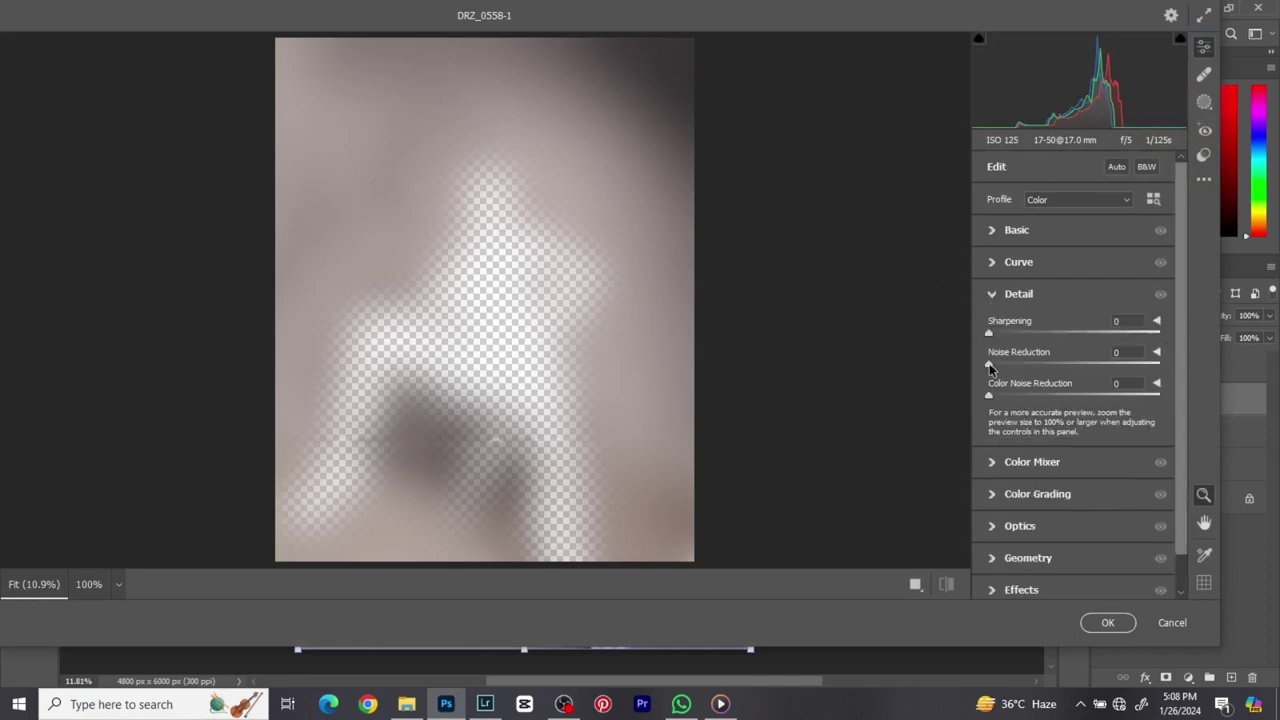
pyautogui.moveTo(989, 364); pyautogui.dragTo(1046, 366)
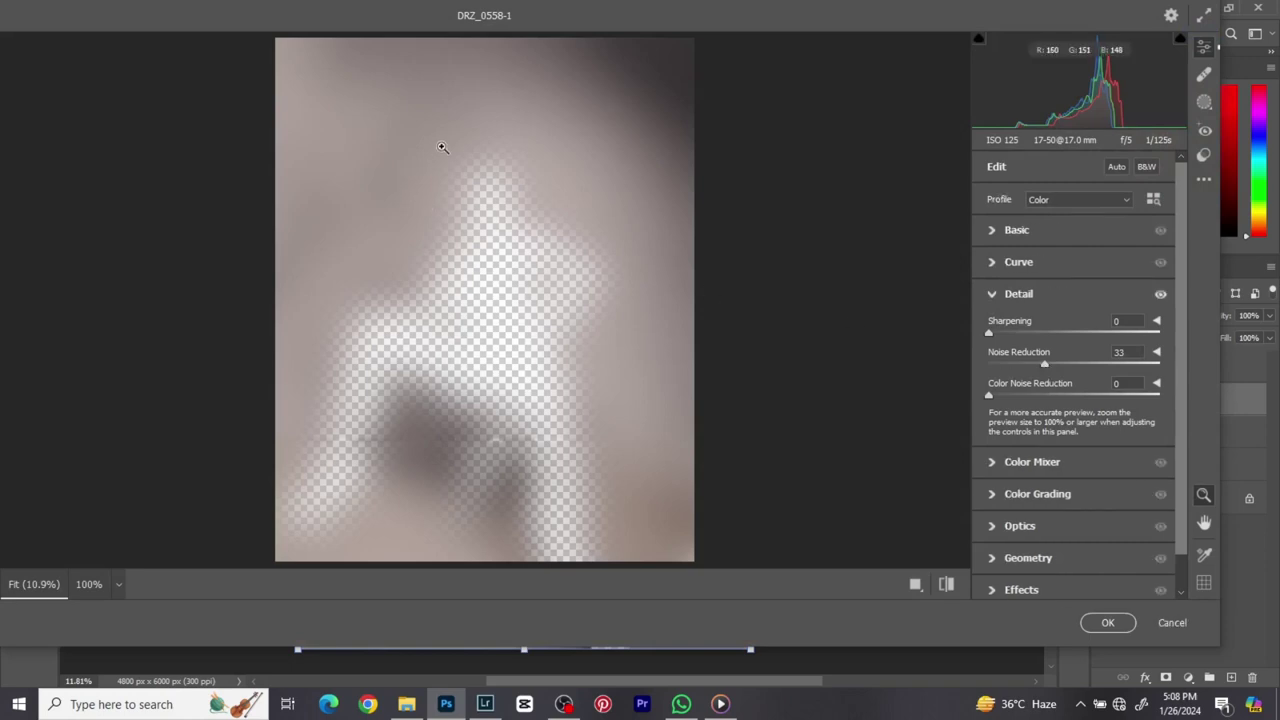
# - Compare the Detail adjustment on and off at 100%, and apply the filter with Noise Reduction raised to about 57
pyautogui.click(440, 145)
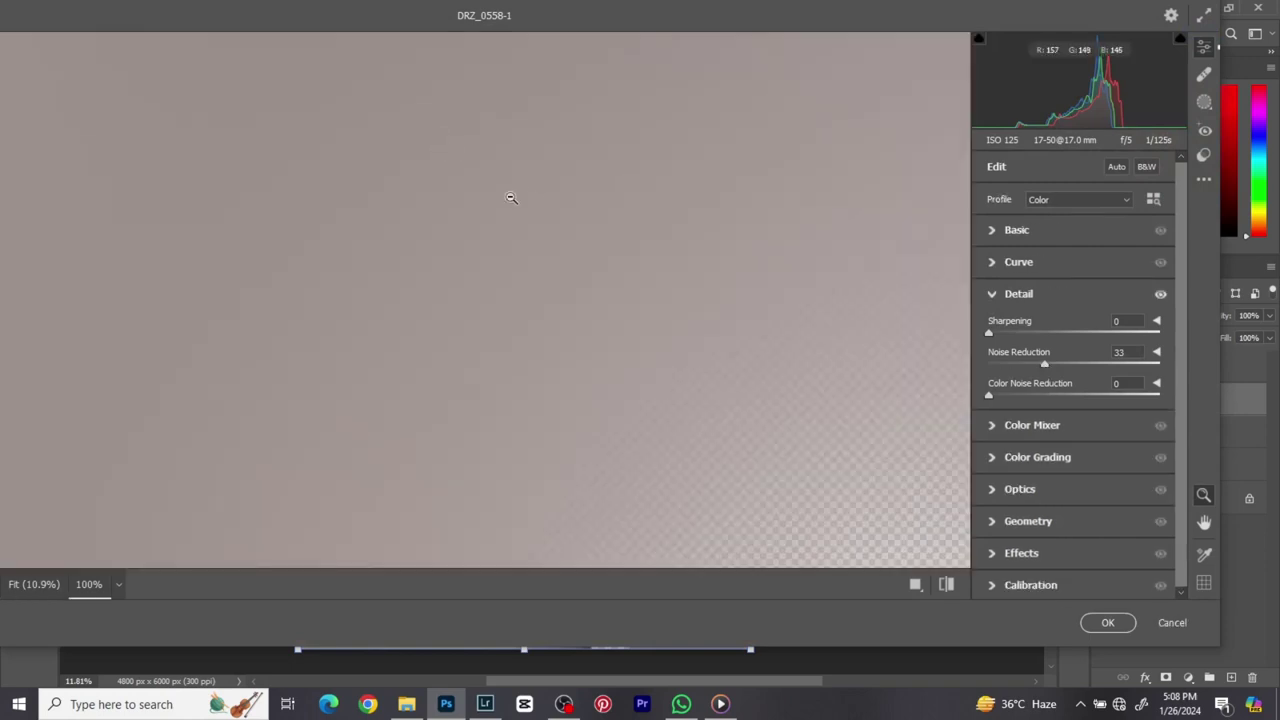
pyautogui.click(1160, 295)
pyautogui.click(1160, 295)
pyautogui.click(1160, 295)
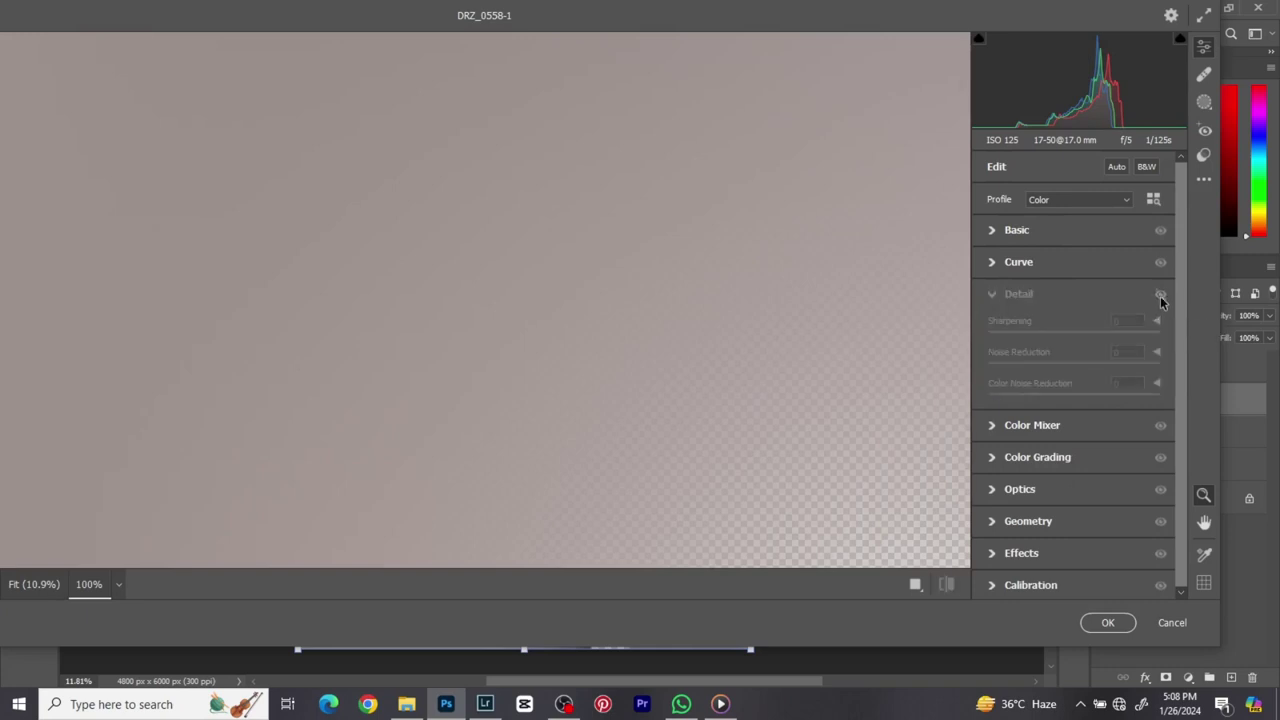
pyautogui.click(1160, 295)
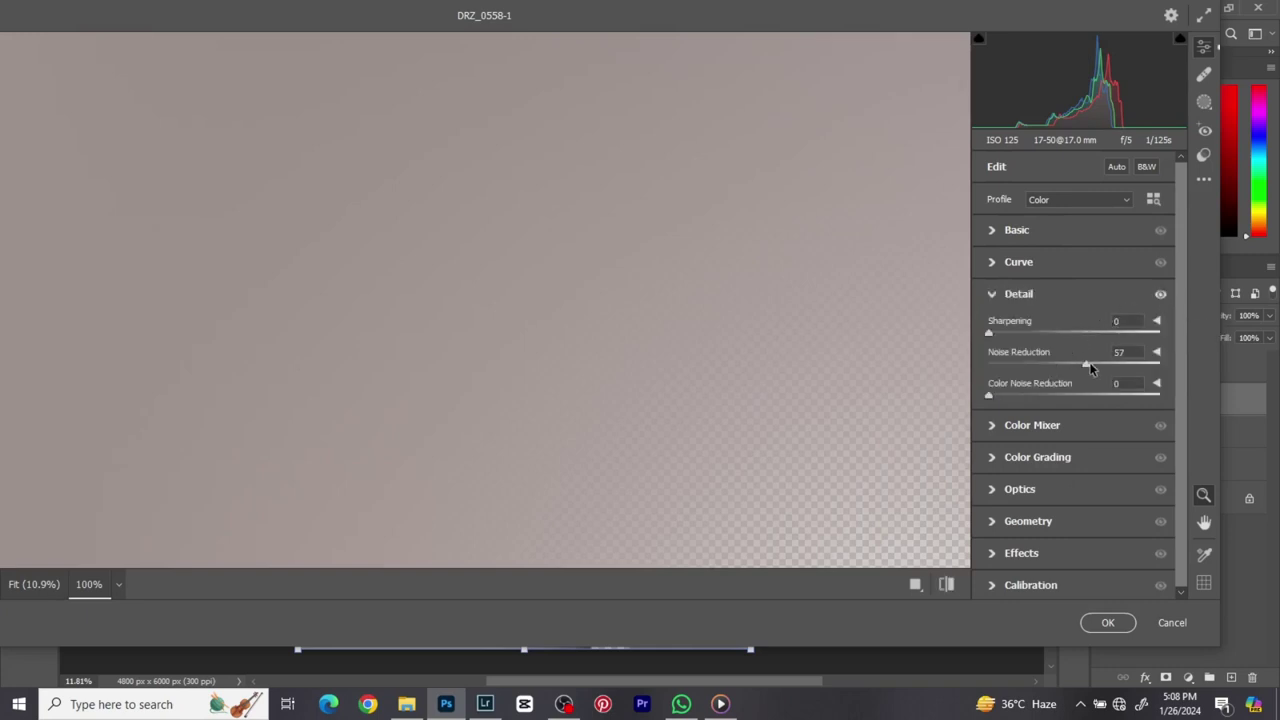
pyautogui.moveTo(1090, 368); pyautogui.dragTo(1083, 368)
pyautogui.click(1106, 622)
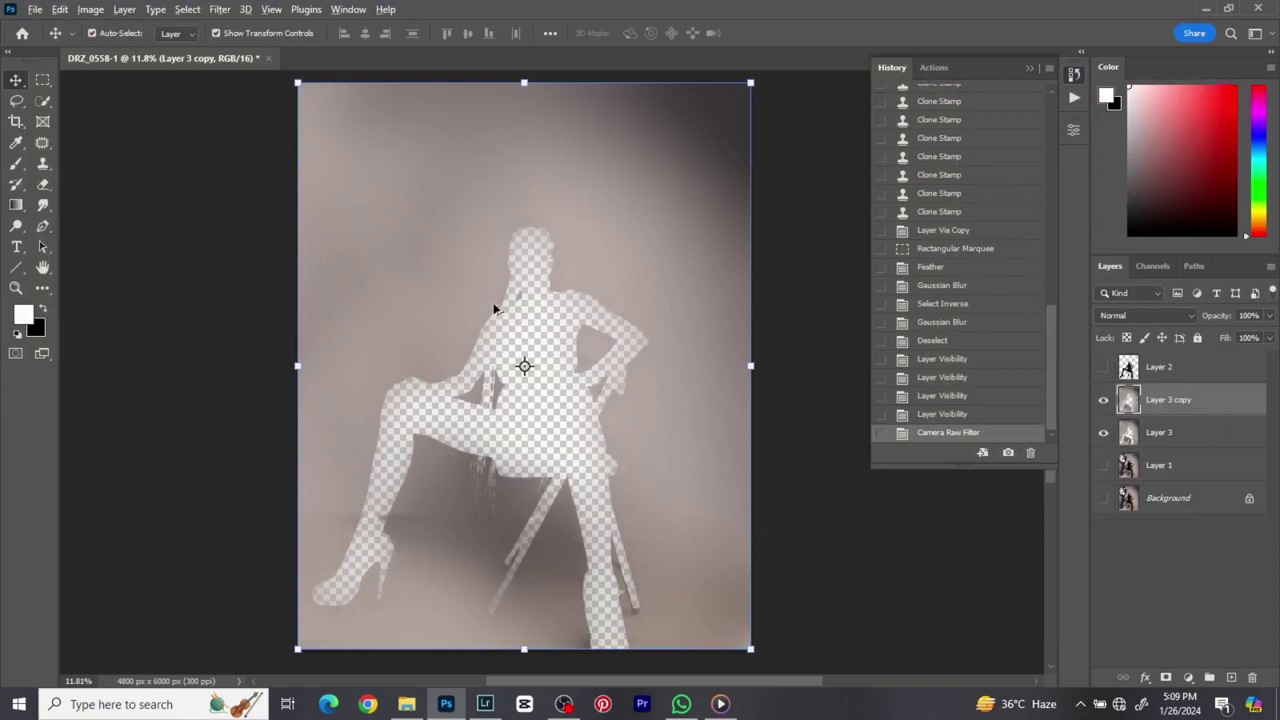
# - Clip Layer 3 copy to Layer 3 and merge the clipping mask into one background layer
pyautogui.scroll(6, 493, 309)
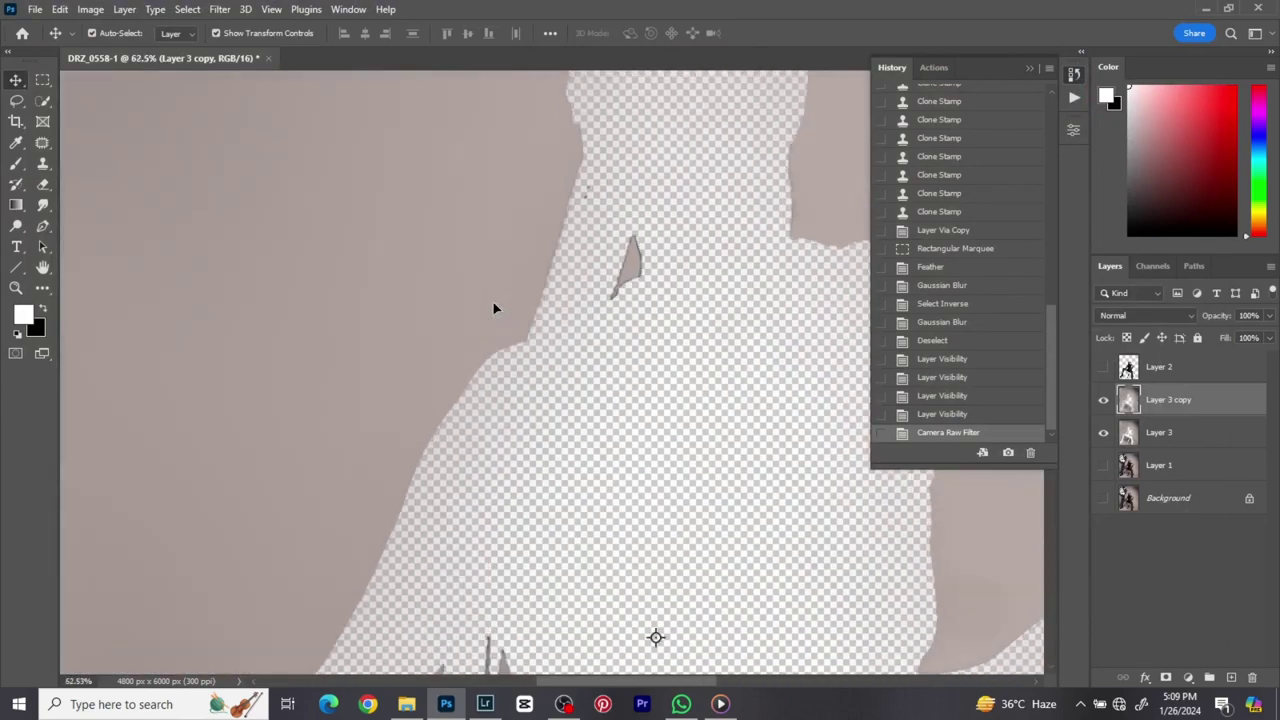
pyautogui.scroll(-4, 491, 308)
pyautogui.scroll(-3, 490, 308)
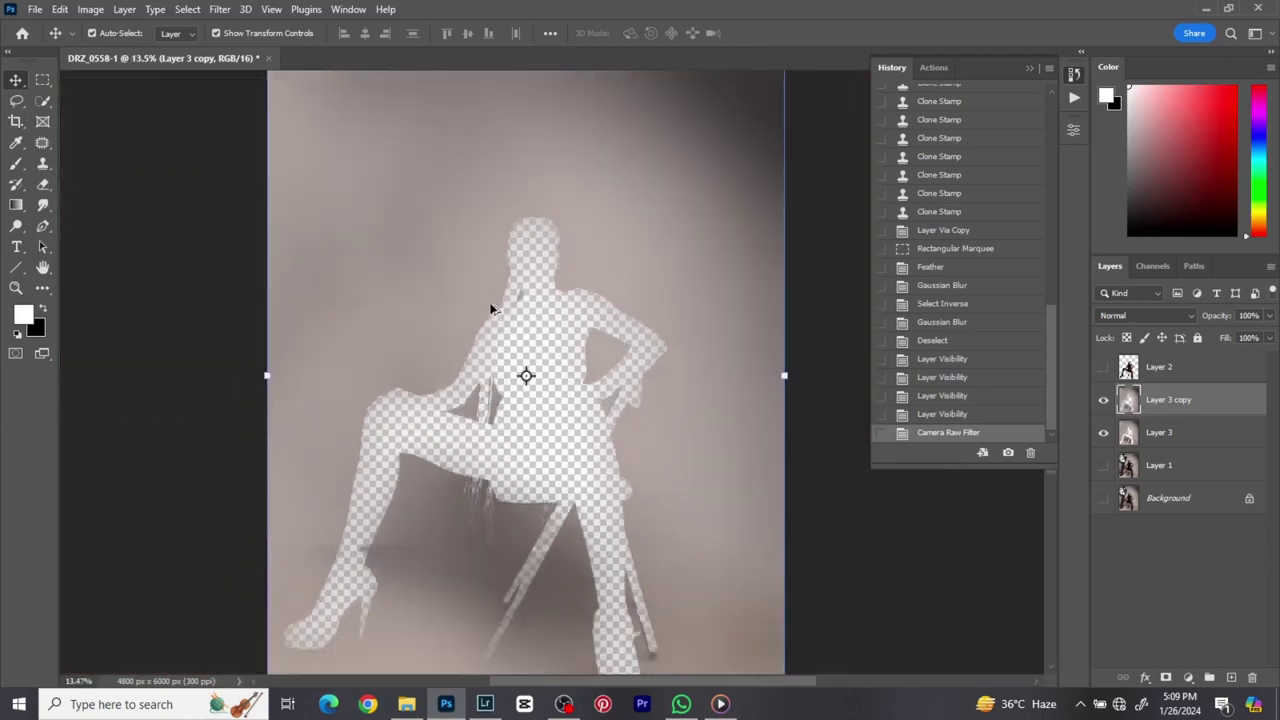
pyautogui.scroll(-1, 490, 308)
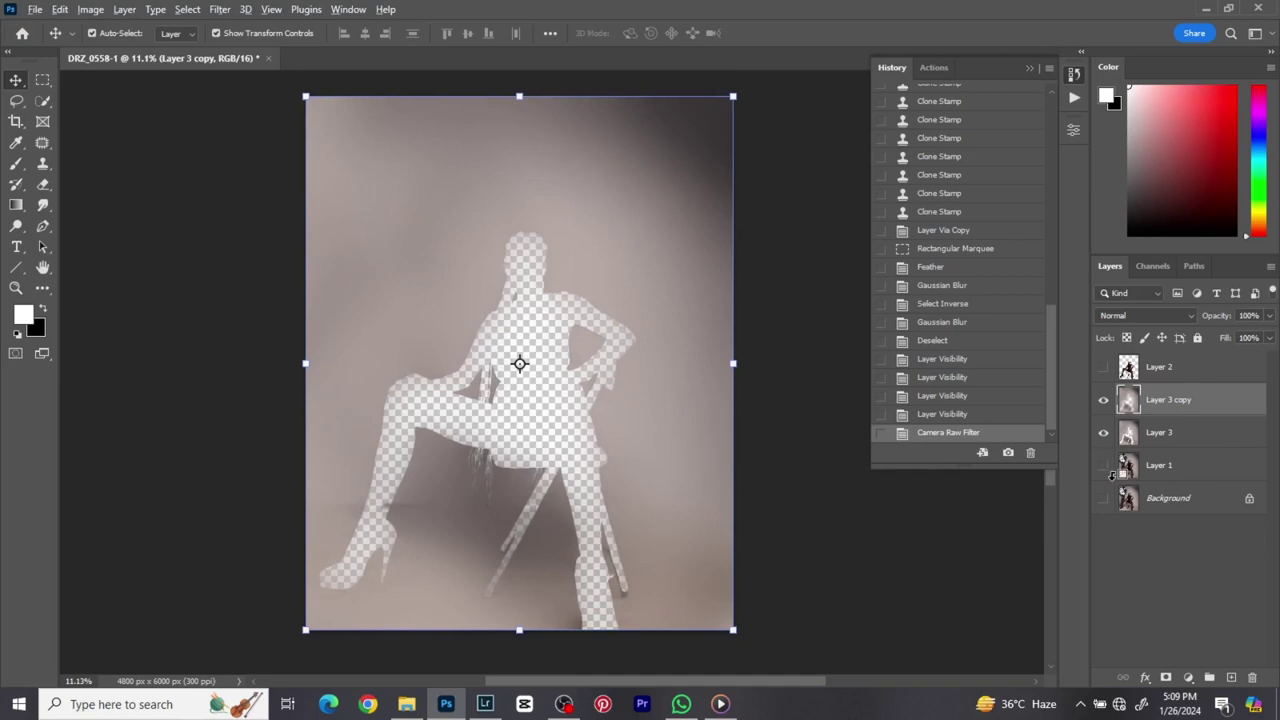
pyautogui.rightClick(1228, 404)
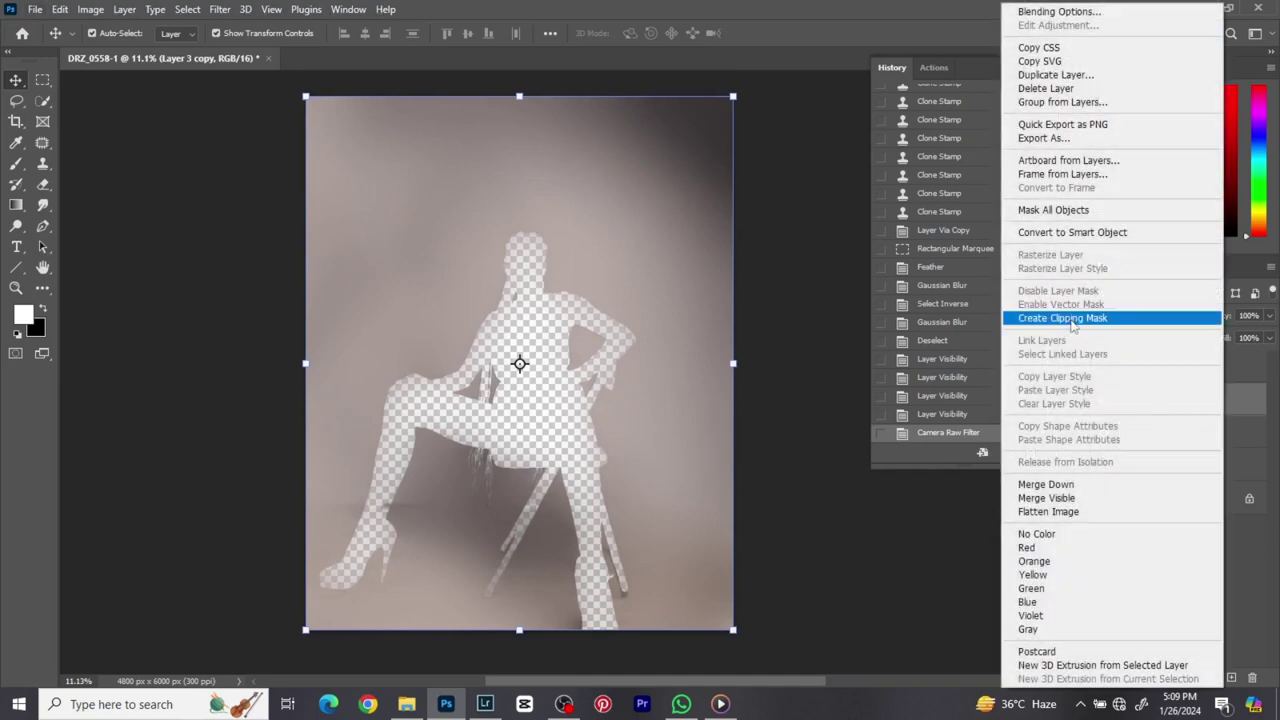
pyautogui.click(1094, 322)
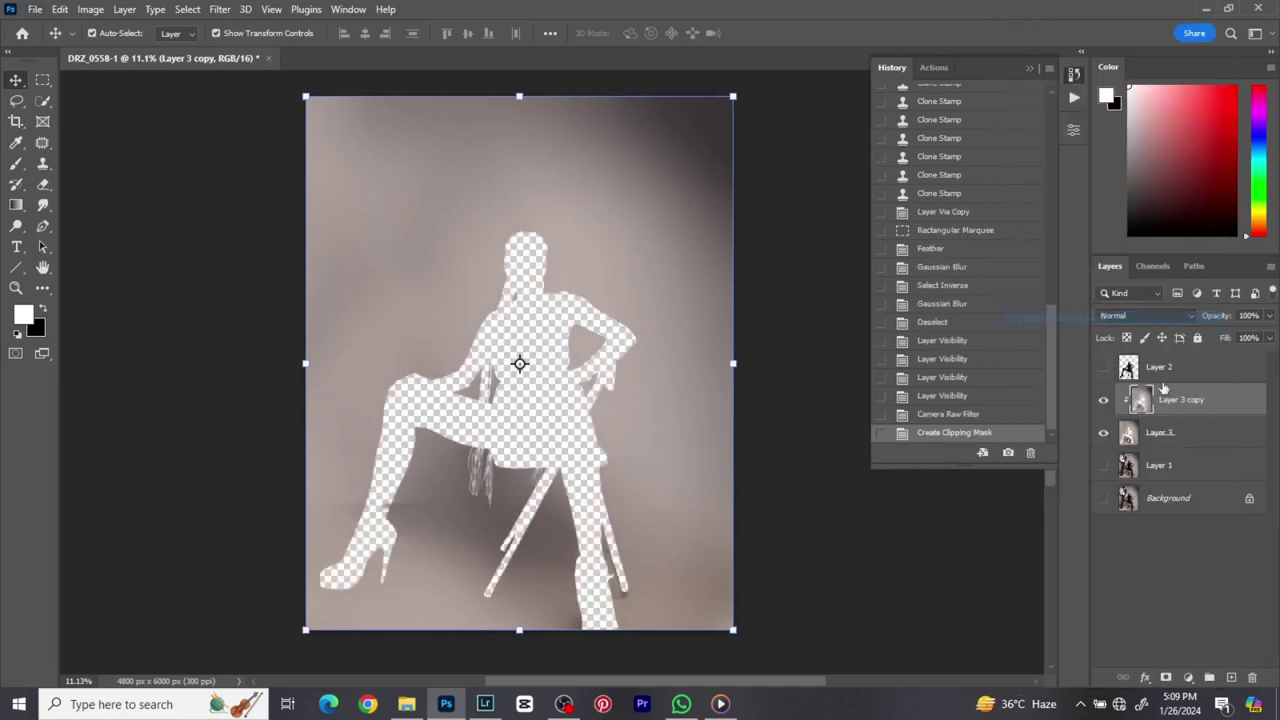
pyautogui.rightClick(1211, 443)
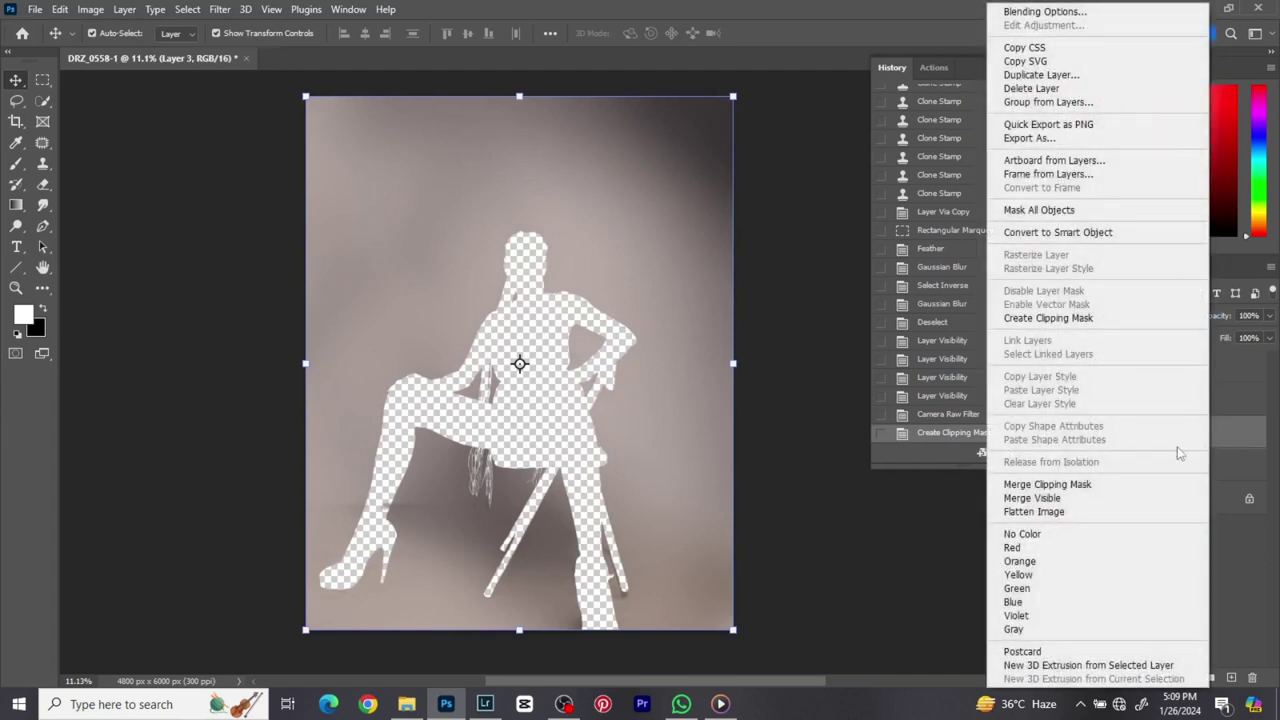
pyautogui.click(1115, 487)
# - Make Layer 2, Layer 1 and the Background layer visible
pyautogui.click(1103, 367)
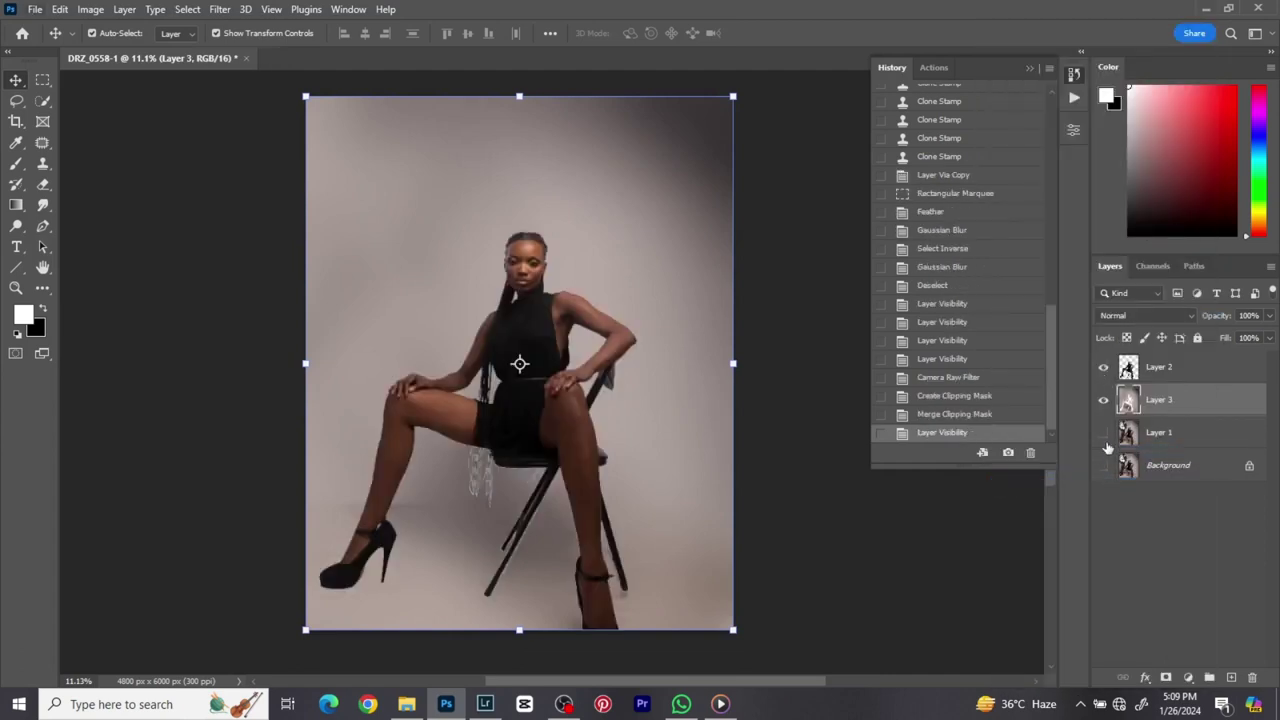
pyautogui.click(1103, 432)
pyautogui.click(1103, 465)
# - Examine the retouched portrait and compare it with the original by repeatedly isolating the Background layer and restoring all layers
pyautogui.scroll(-3, 557, 449)
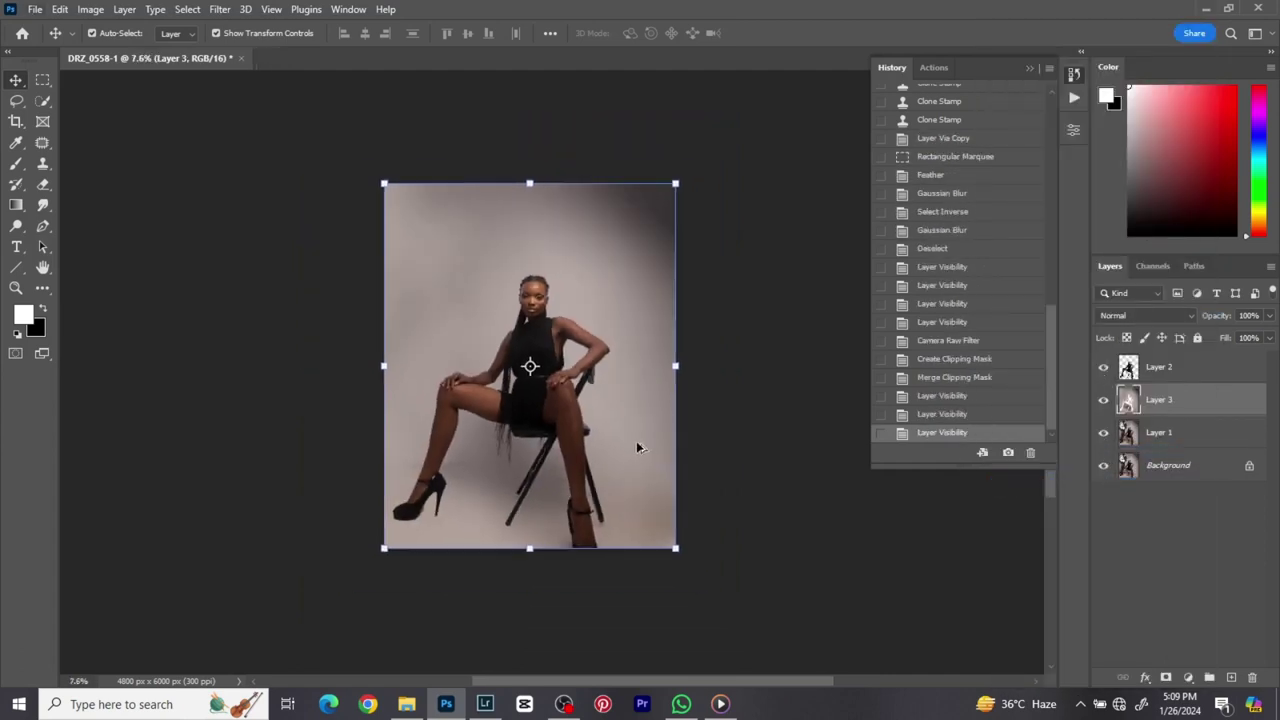
pyautogui.scroll(4, 620, 446)
pyautogui.moveTo(413, 391); pyautogui.dragTo(540, 442)
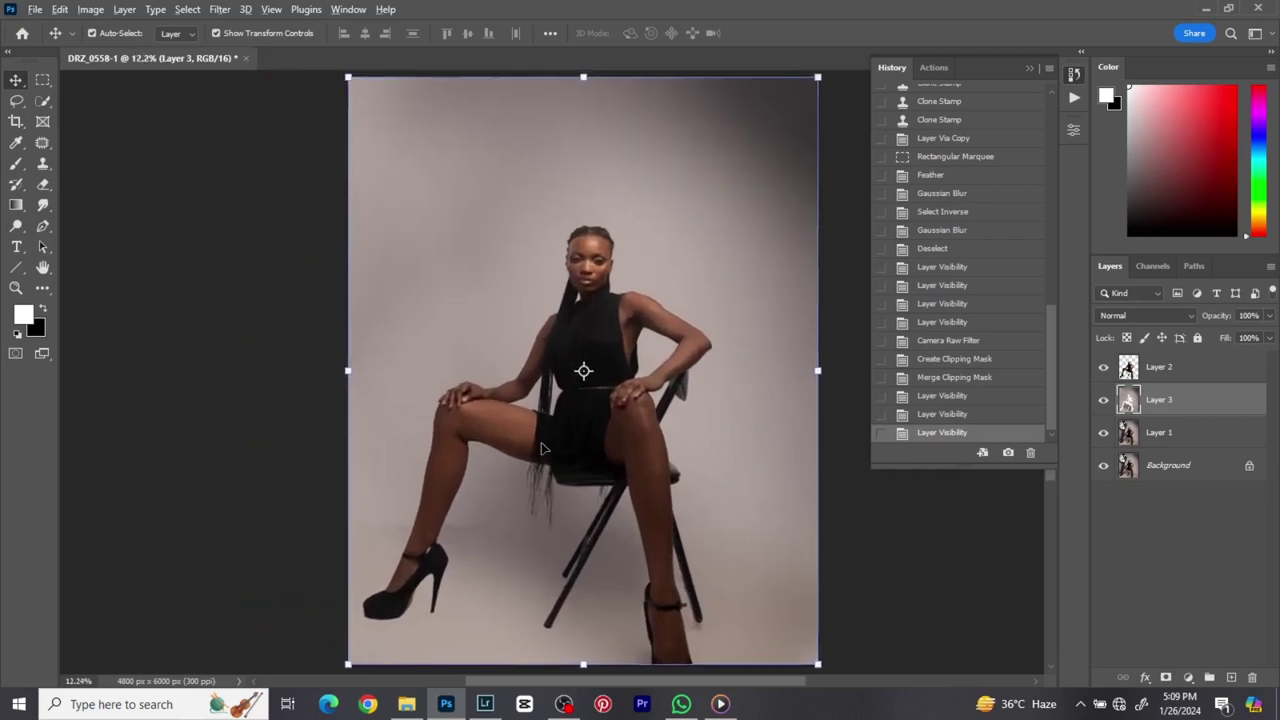
pyautogui.scroll(-2, 545, 448)
pyautogui.scroll(1, 741, 373)
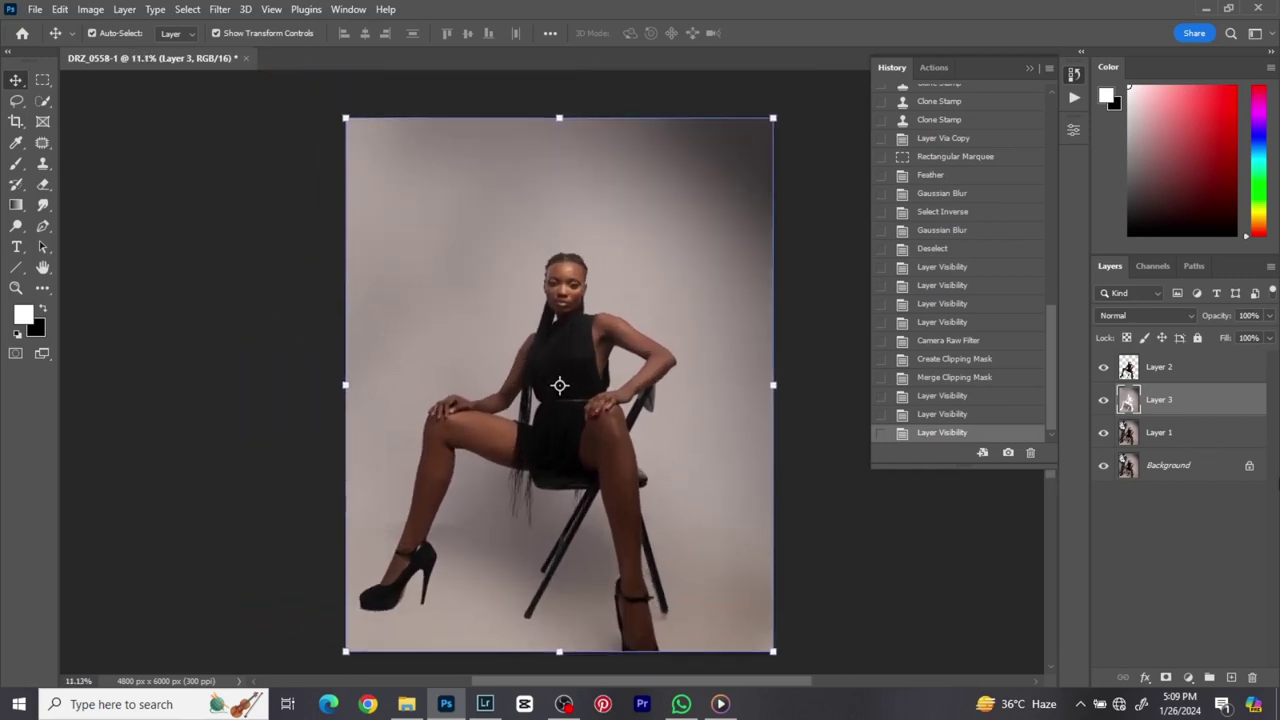
pyautogui.keyDown('alt'); pyautogui.click(1103, 467); pyautogui.keyUp('alt')
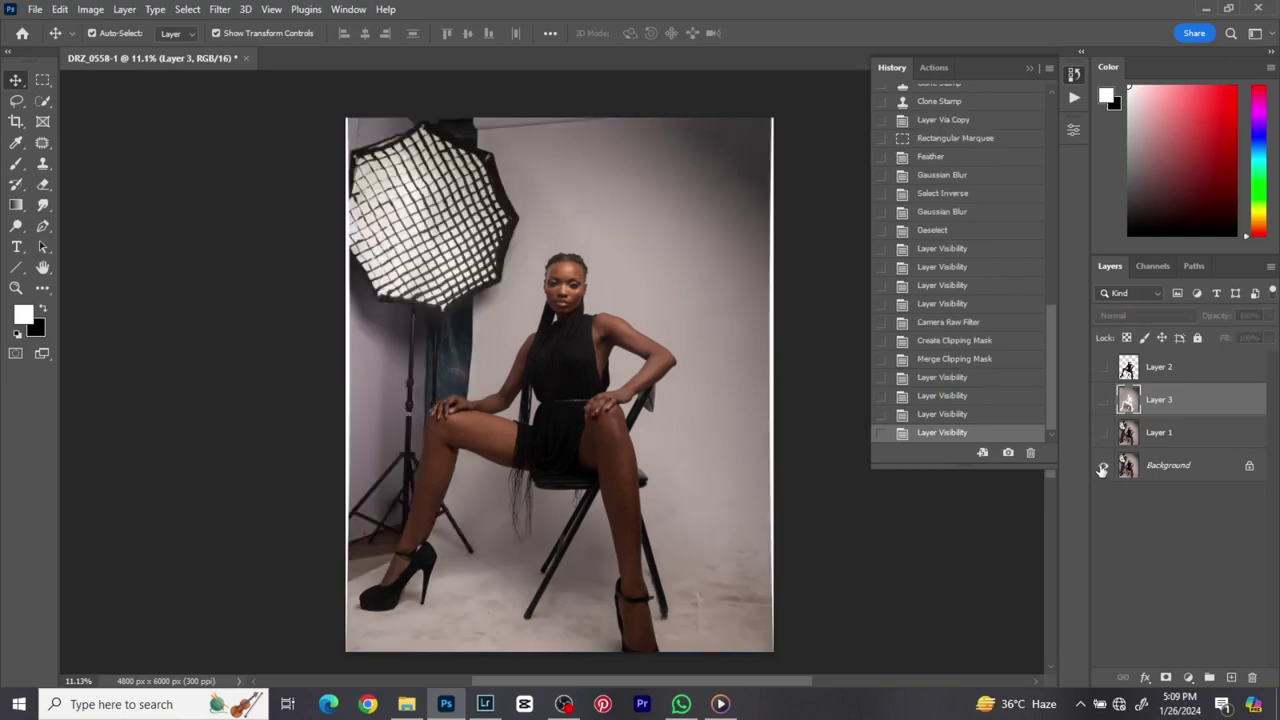
pyautogui.keyDown('alt'); pyautogui.click(1103, 467); pyautogui.keyUp('alt')
pyautogui.keyDown('alt'); pyautogui.click(1103, 467); pyautogui.keyUp('alt')
pyautogui.keyDown('alt'); pyautogui.click(1103, 467); pyautogui.keyUp('alt')
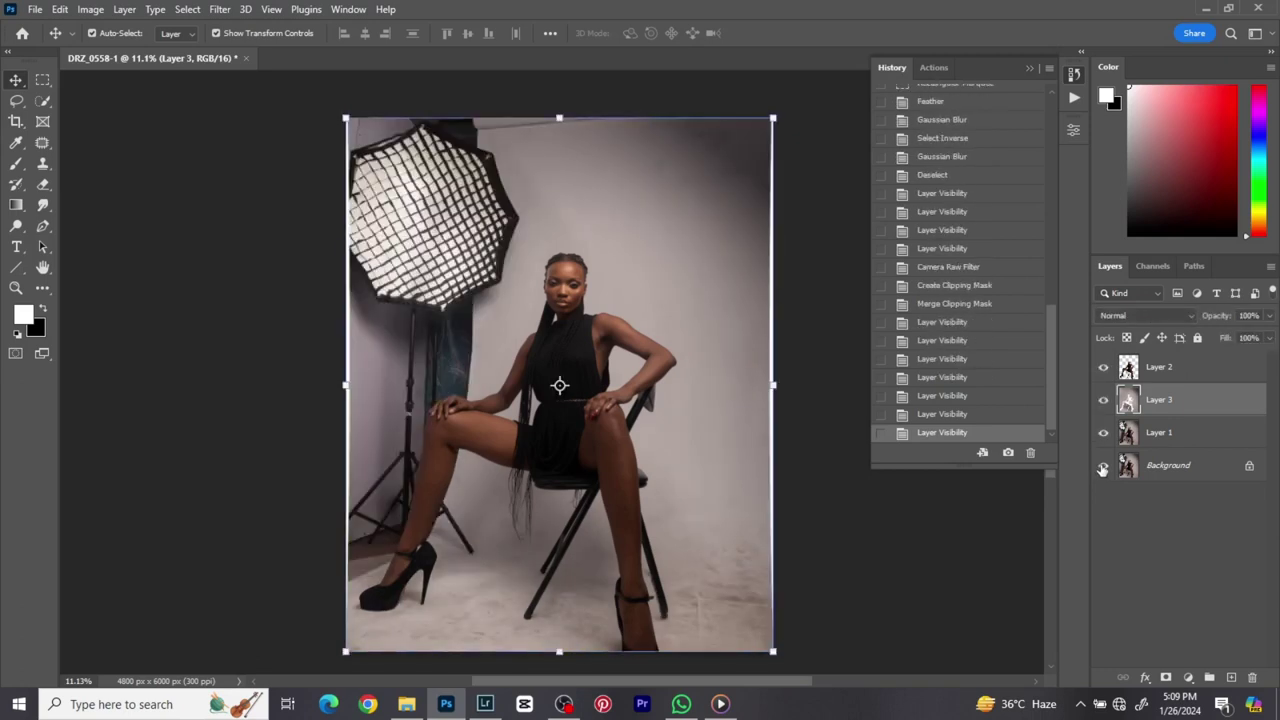
pyautogui.keyDown('alt'); pyautogui.click(1103, 467); pyautogui.keyUp('alt')
pyautogui.keyDown('alt'); pyautogui.click(1103, 467); pyautogui.keyUp('alt')
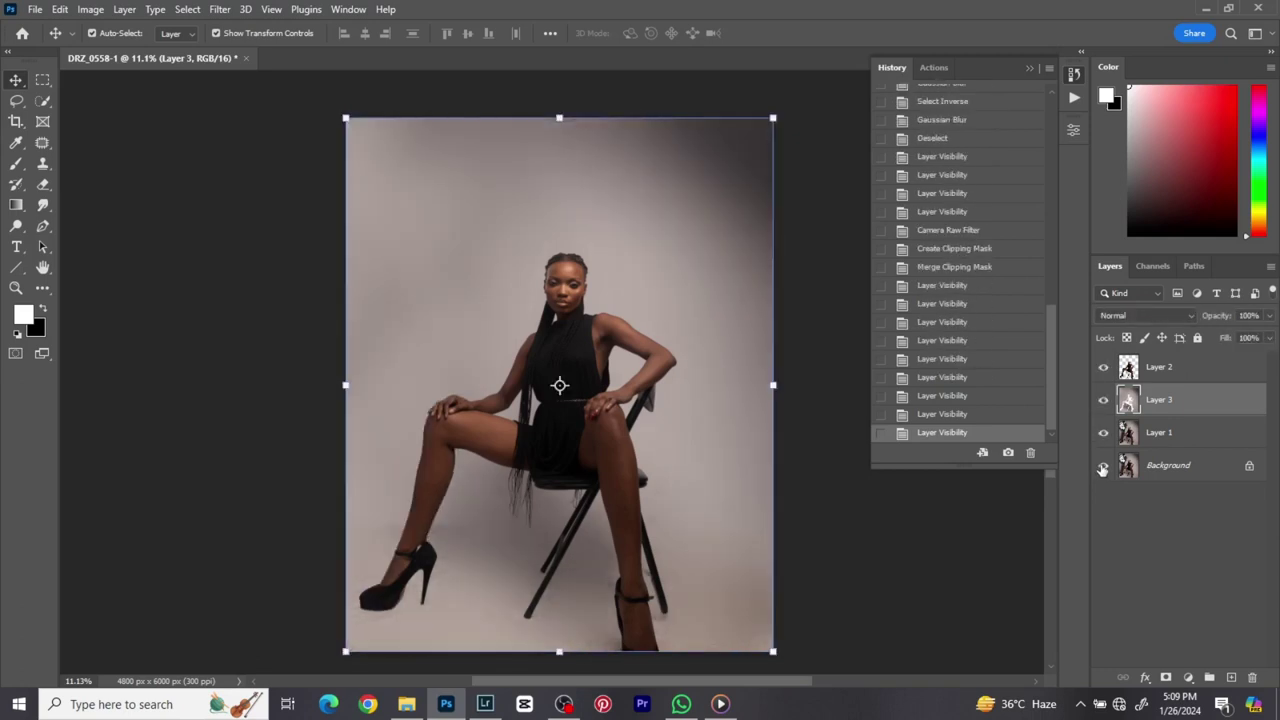
pyautogui.keyDown('alt'); pyautogui.click(1103, 467); pyautogui.keyUp('alt')
pyautogui.keyDown('alt'); pyautogui.click(1103, 467); pyautogui.keyUp('alt')
pyautogui.scroll(3, 648, 632)
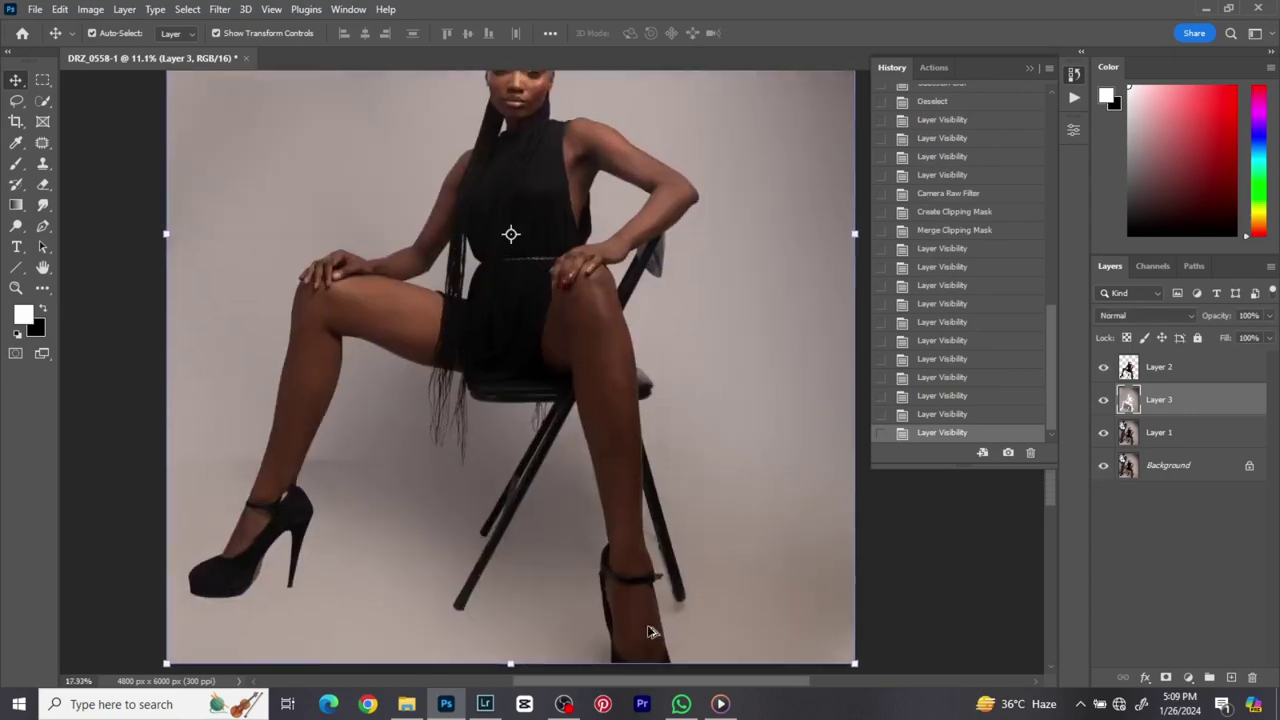
# - Examine the retouched floor around the front foot and chair legs, comparing it with the isolated Background layer, and view the whole portrait
pyautogui.scroll(5, 648, 632)
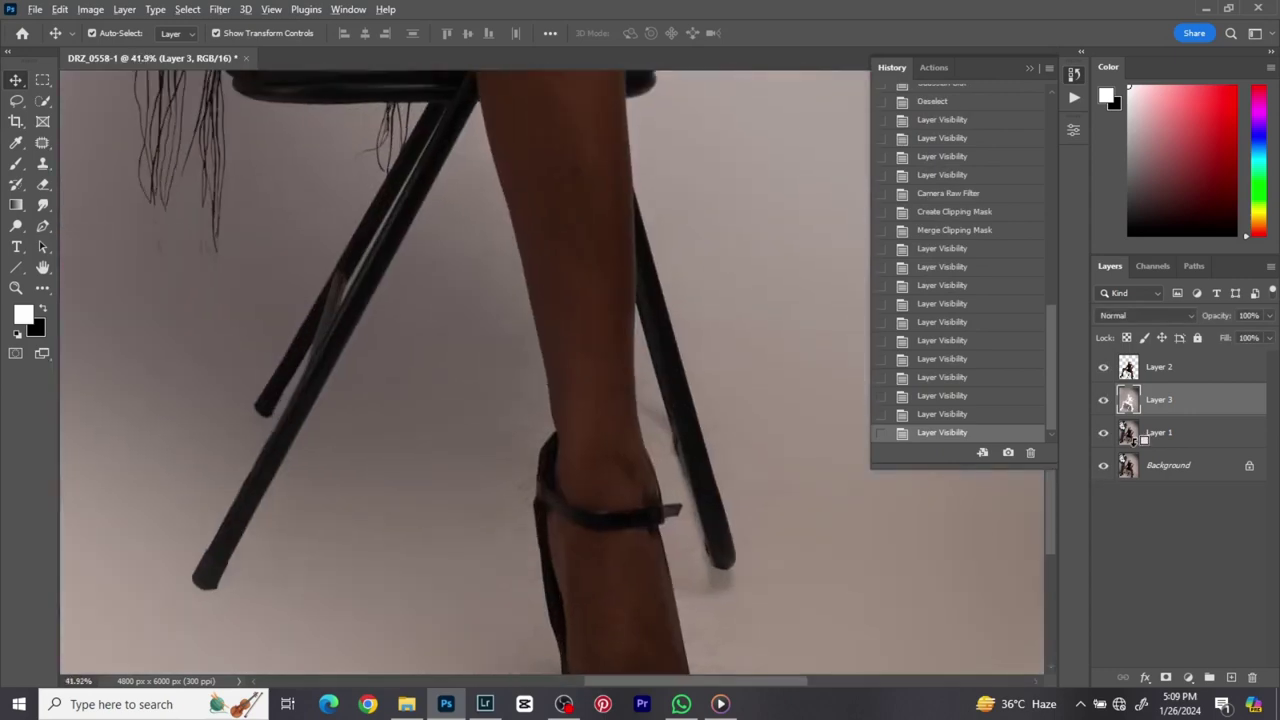
pyautogui.keyDown('alt'); pyautogui.click(1103, 467); pyautogui.keyUp('alt')
pyautogui.keyDown('alt'); pyautogui.click(1103, 467); pyautogui.keyUp('alt')
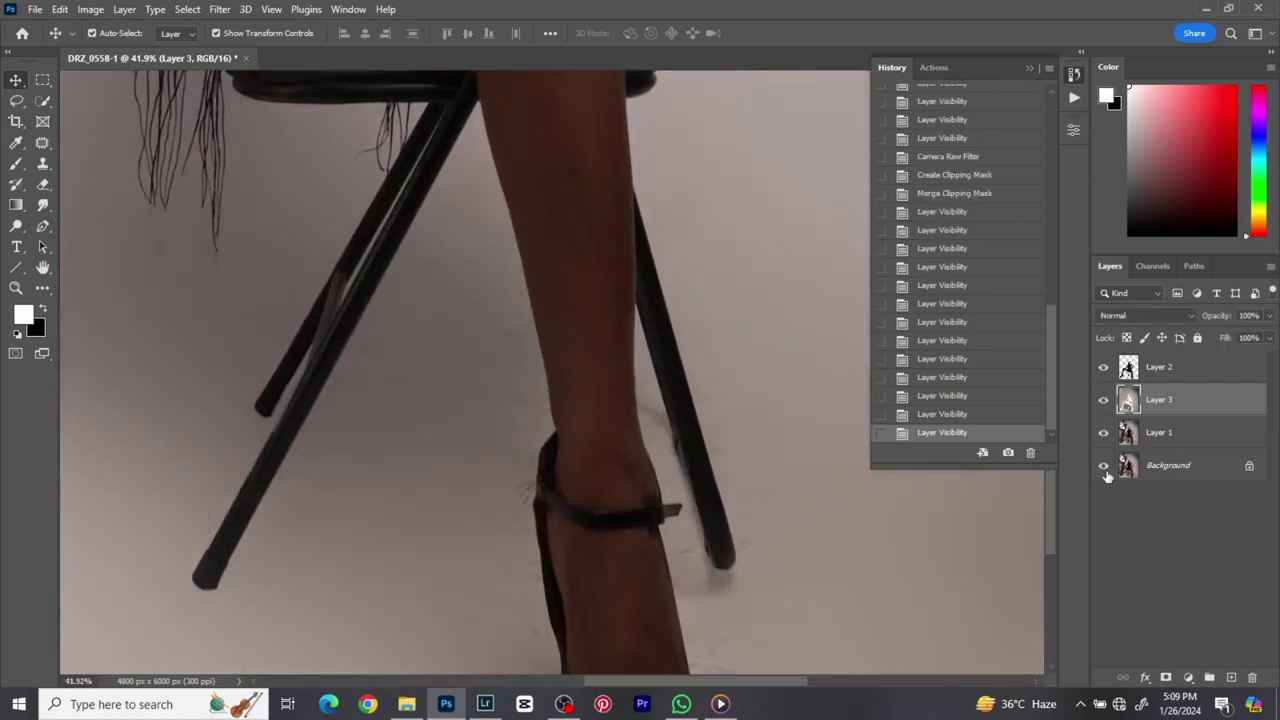
pyautogui.scroll(-5, 555, 430)
pyautogui.scroll(-3, 558, 437)
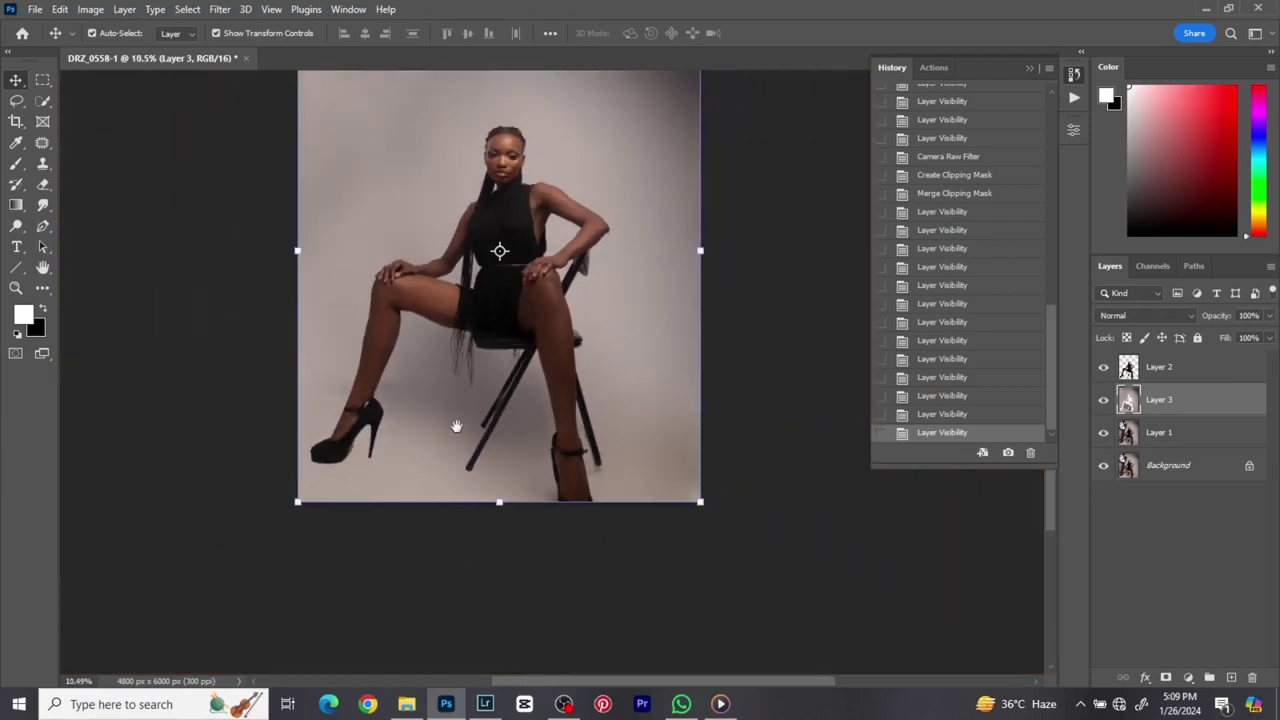
pyautogui.moveTo(457, 429); pyautogui.dragTo(479, 514)
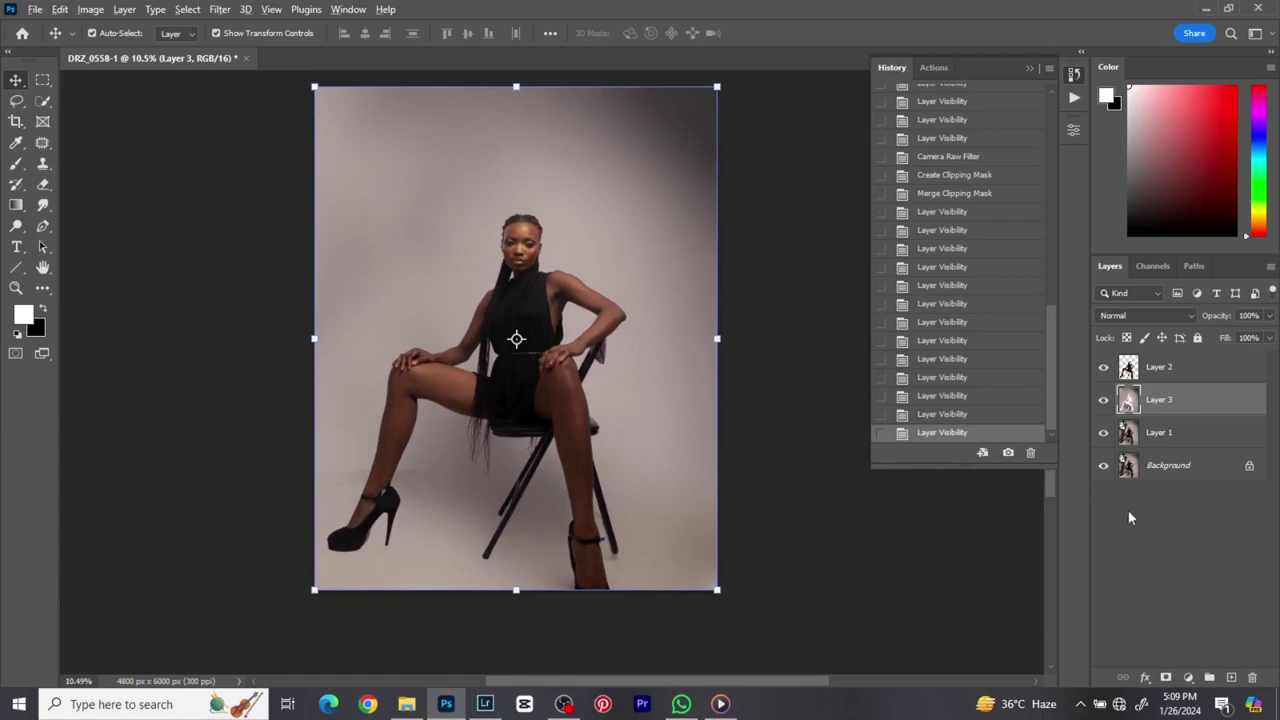
# - Show only the Background layer and study the original floor shadows around the shoes and chair legs
pyautogui.keyDown('alt'); pyautogui.click(1103, 466); pyautogui.keyUp('alt')
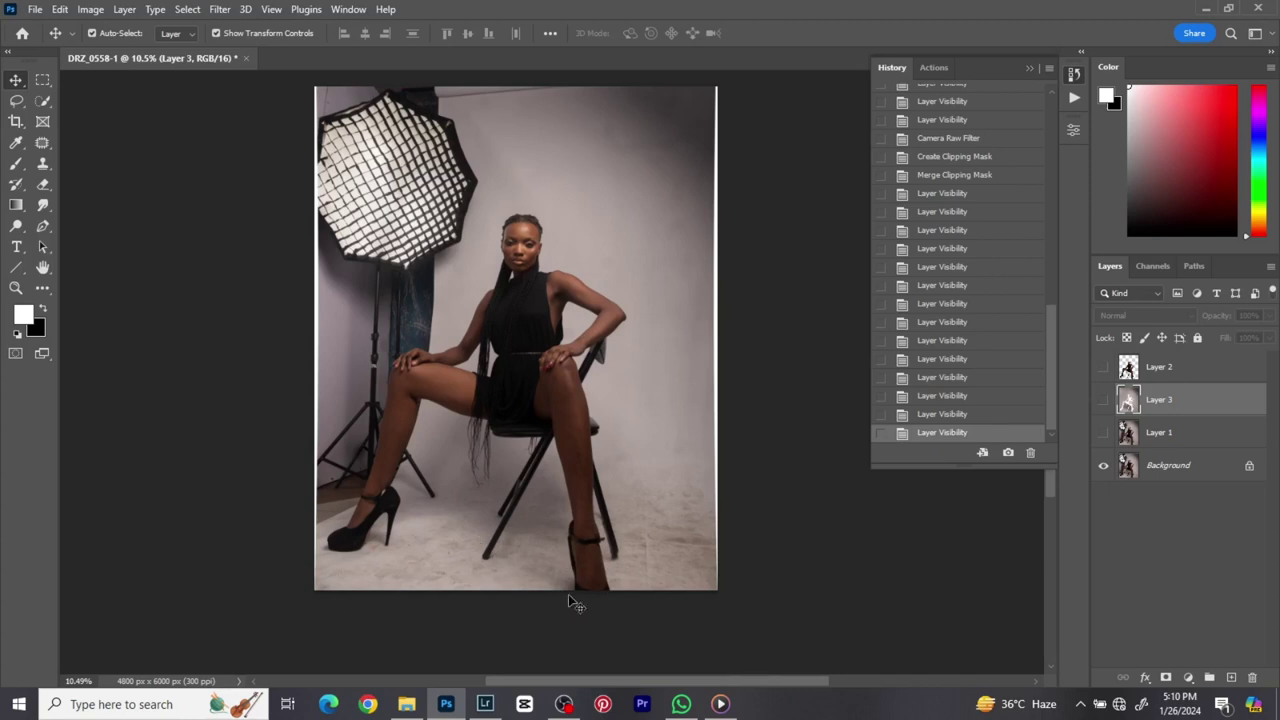
pyautogui.scroll(4, 560, 606)
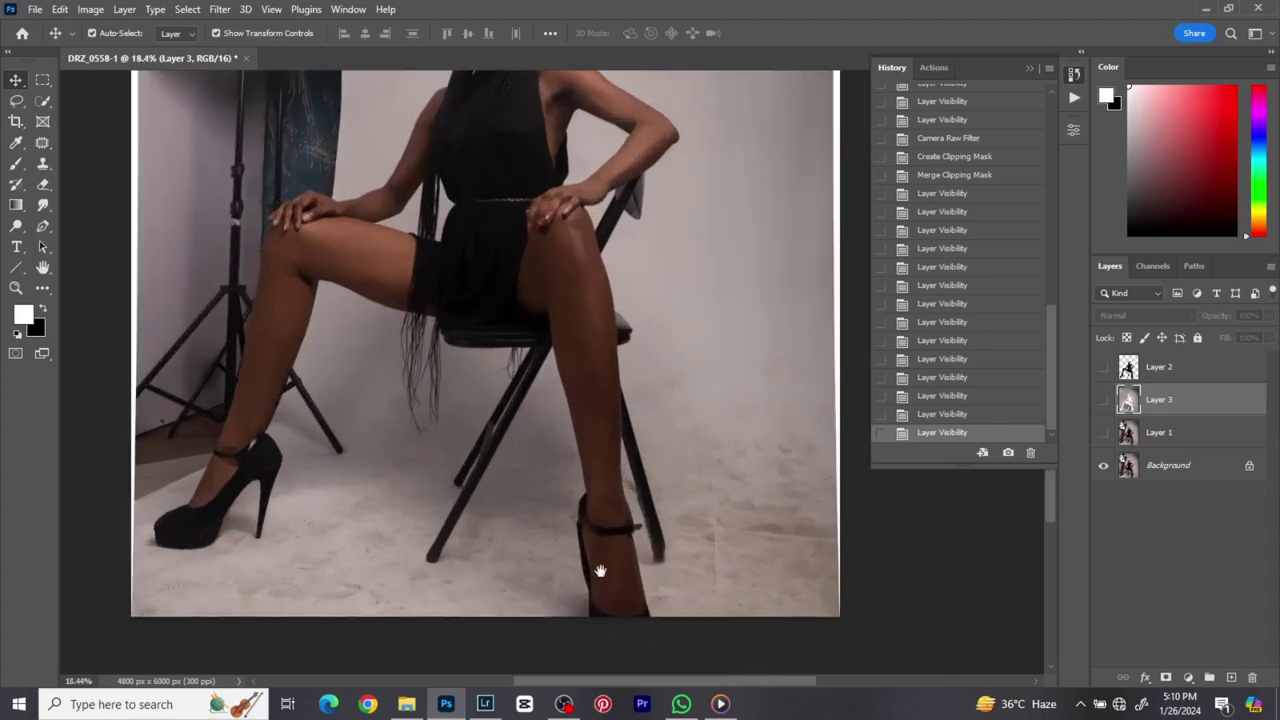
pyautogui.moveTo(600, 570); pyautogui.dragTo(614, 506)
pyautogui.scroll(2, 620, 523)
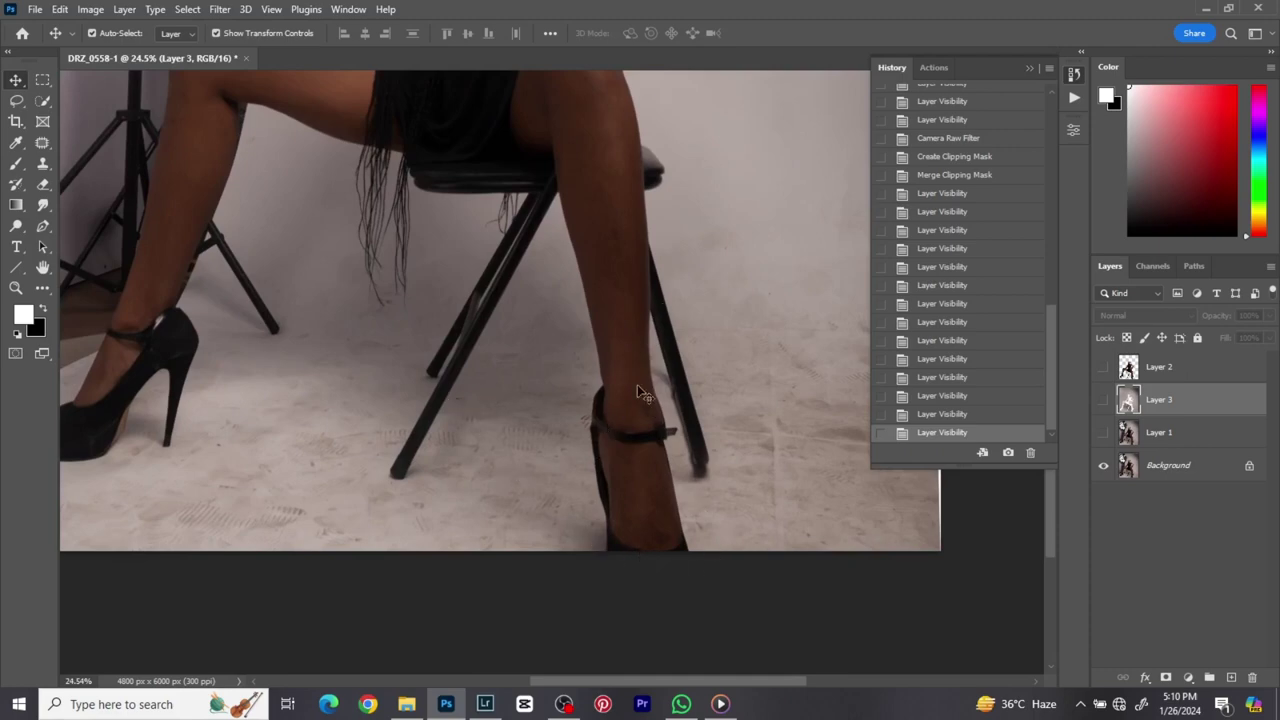
pyautogui.scroll(-2, 523, 434)
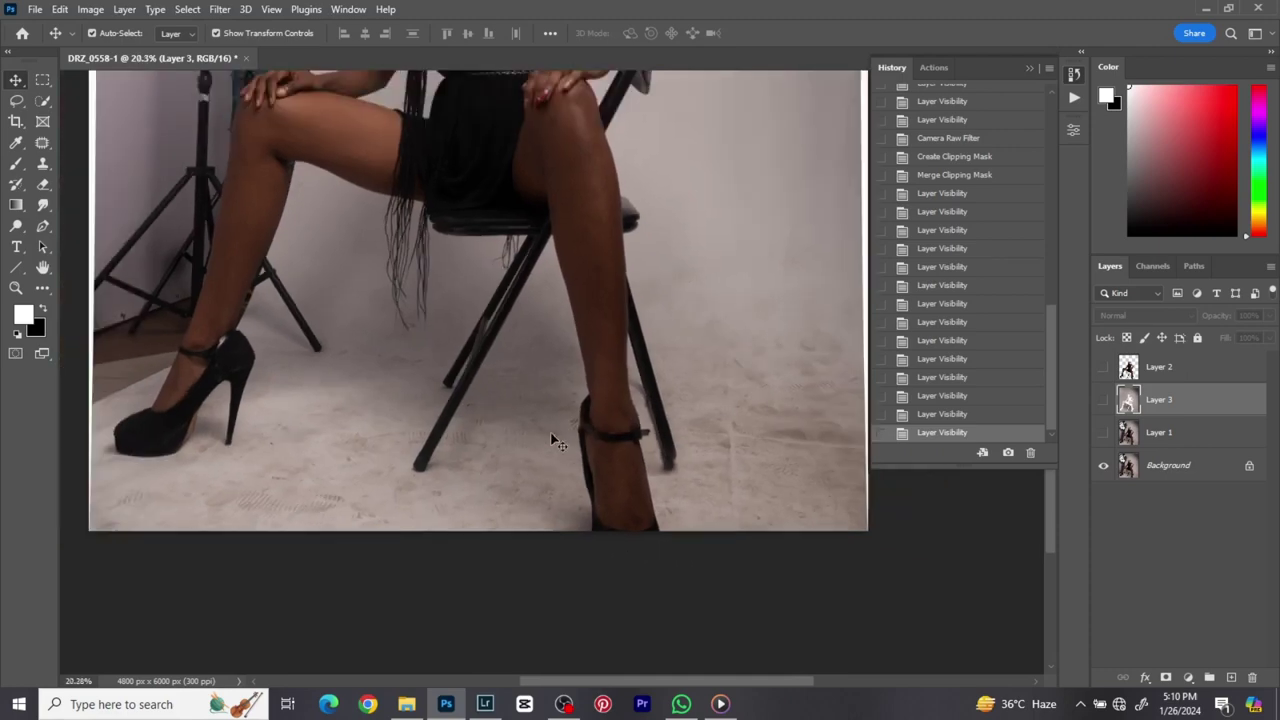
# - Add a Curves adjustment layer above Layer 3 and set its blend mode to Multiply
pyautogui.click(1189, 679)
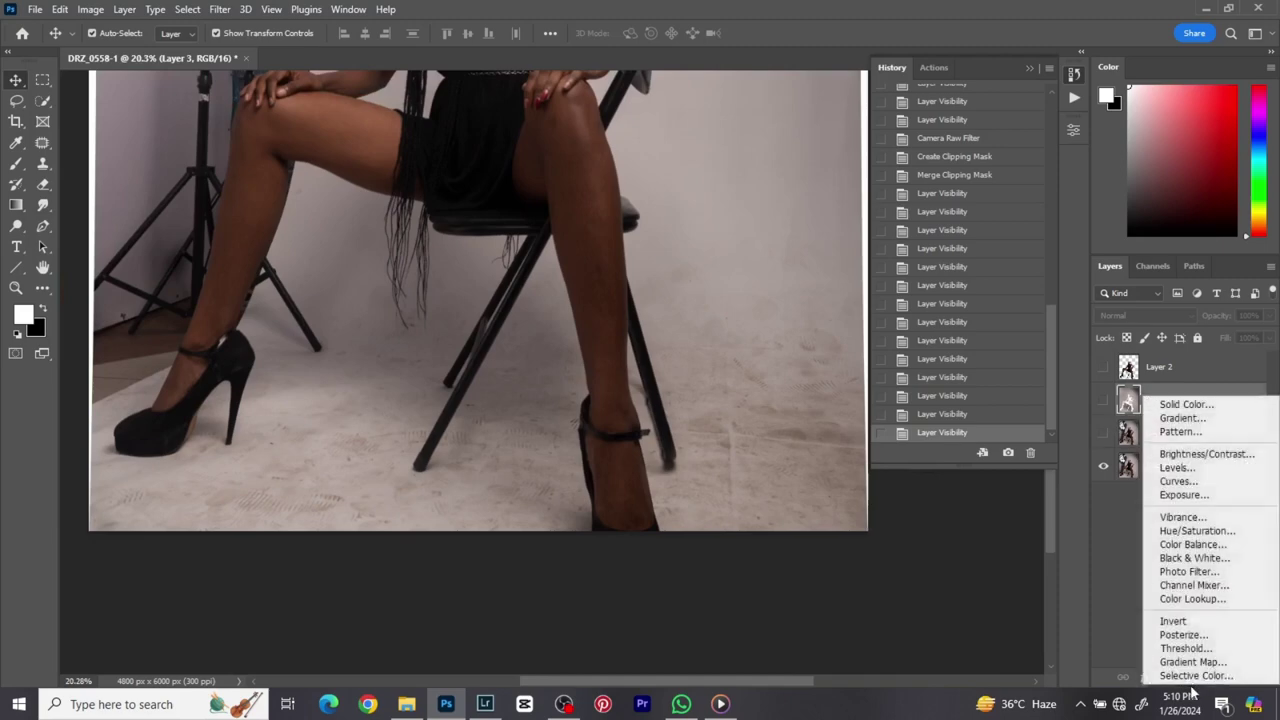
pyautogui.click(1176, 484)
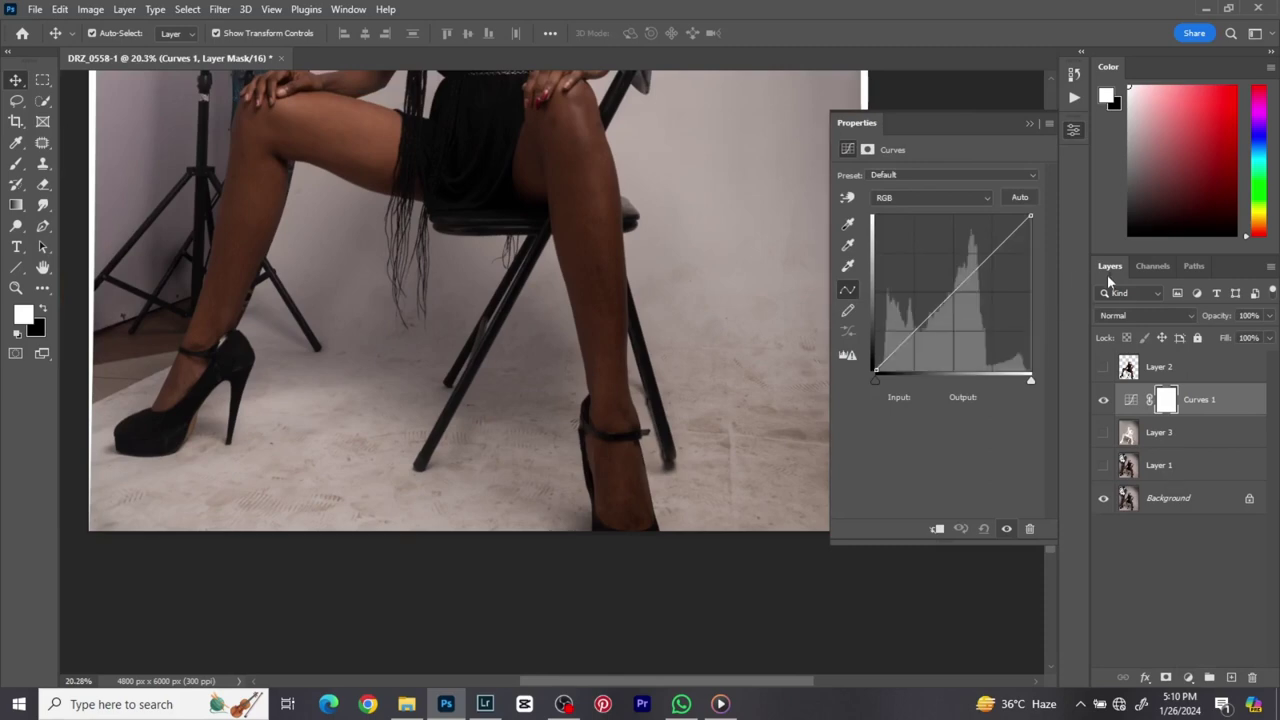
pyautogui.click(1126, 318)
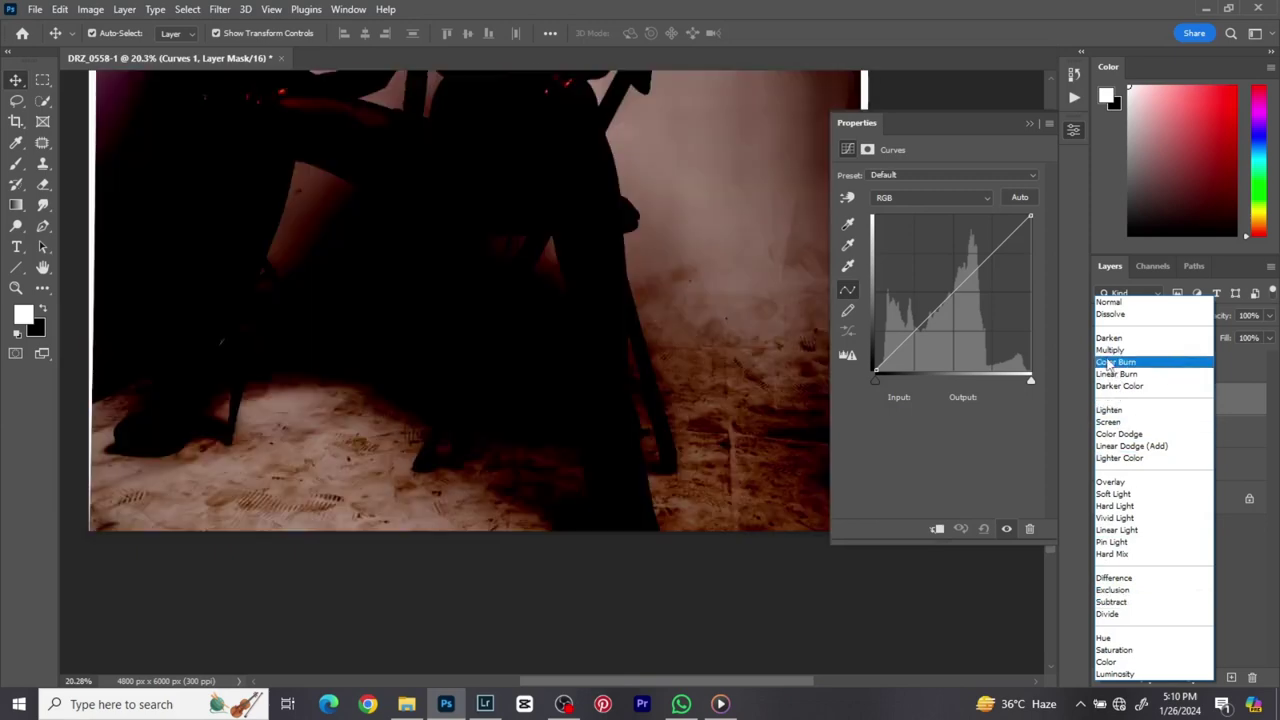
pyautogui.click(1108, 351)
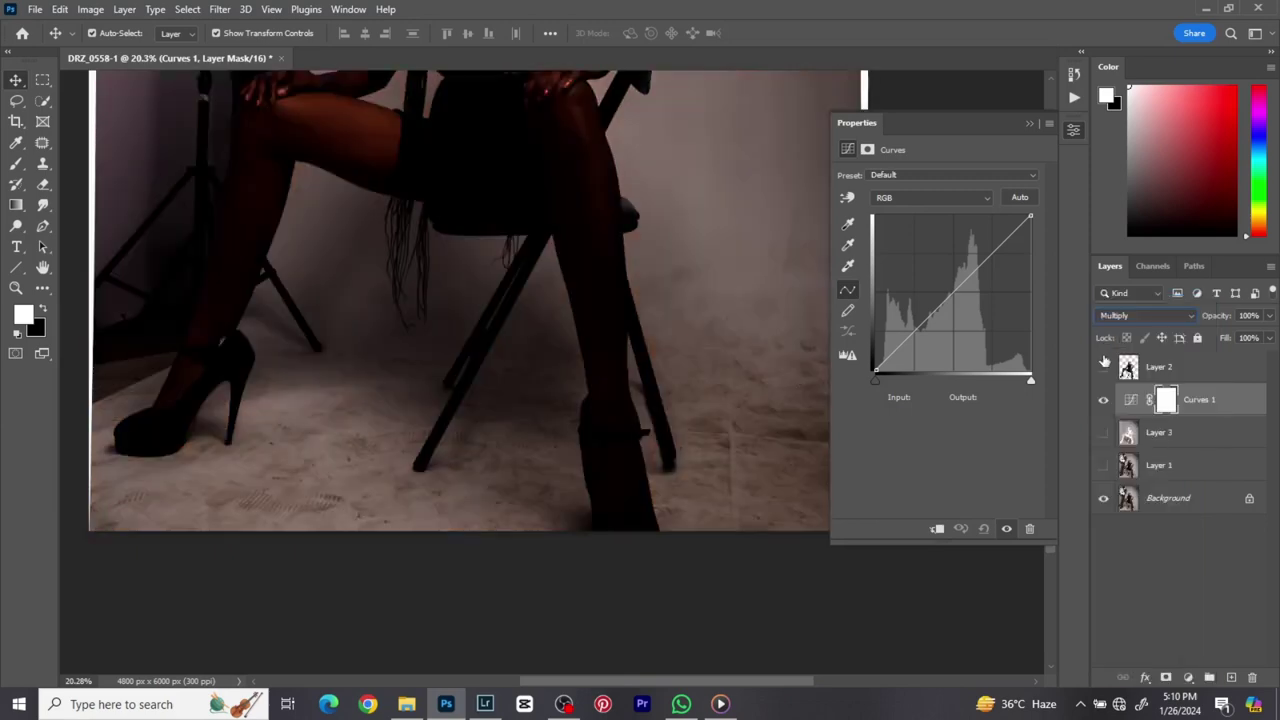
# - Invert the Curves layer's mask to black to hide the darkening effect
pyautogui.keyDown('ctrl'); pyautogui.click(1166, 398); pyautogui.keyUp('ctrl')
pyautogui.hotkey('ctrl', 'k')
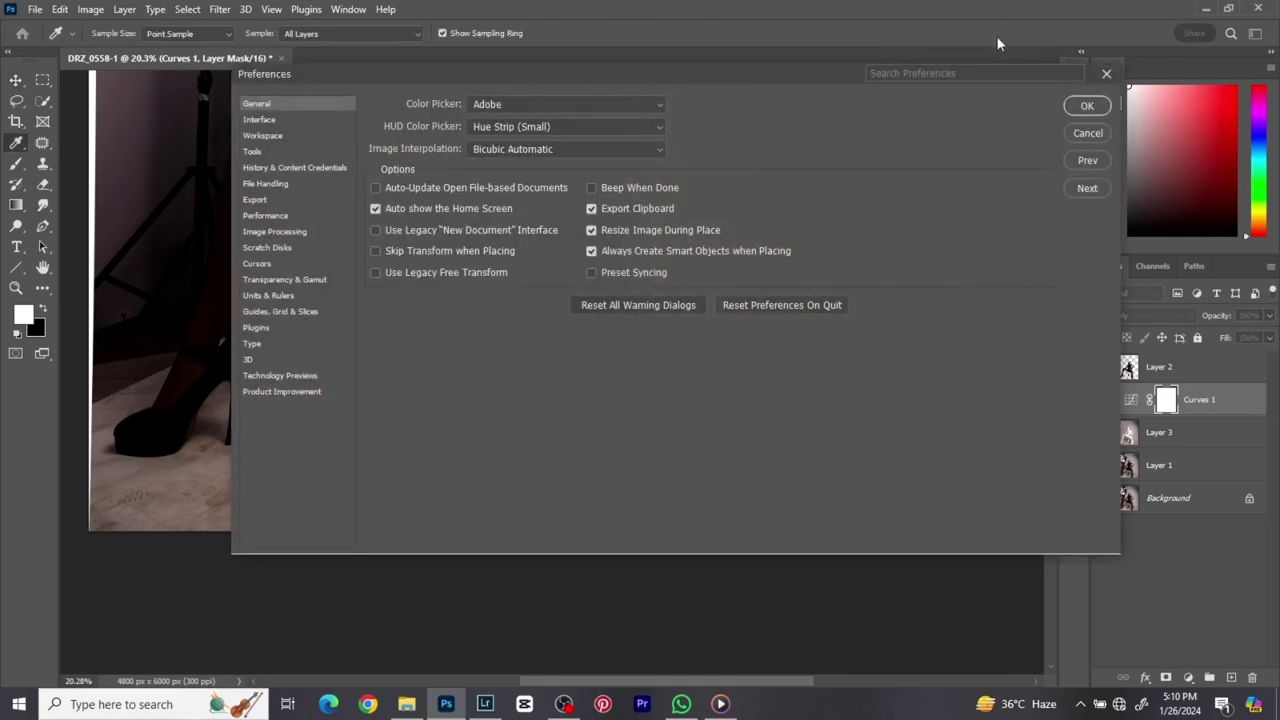
pyautogui.click(1109, 76)
pyautogui.hotkey('ctrl', 'i')
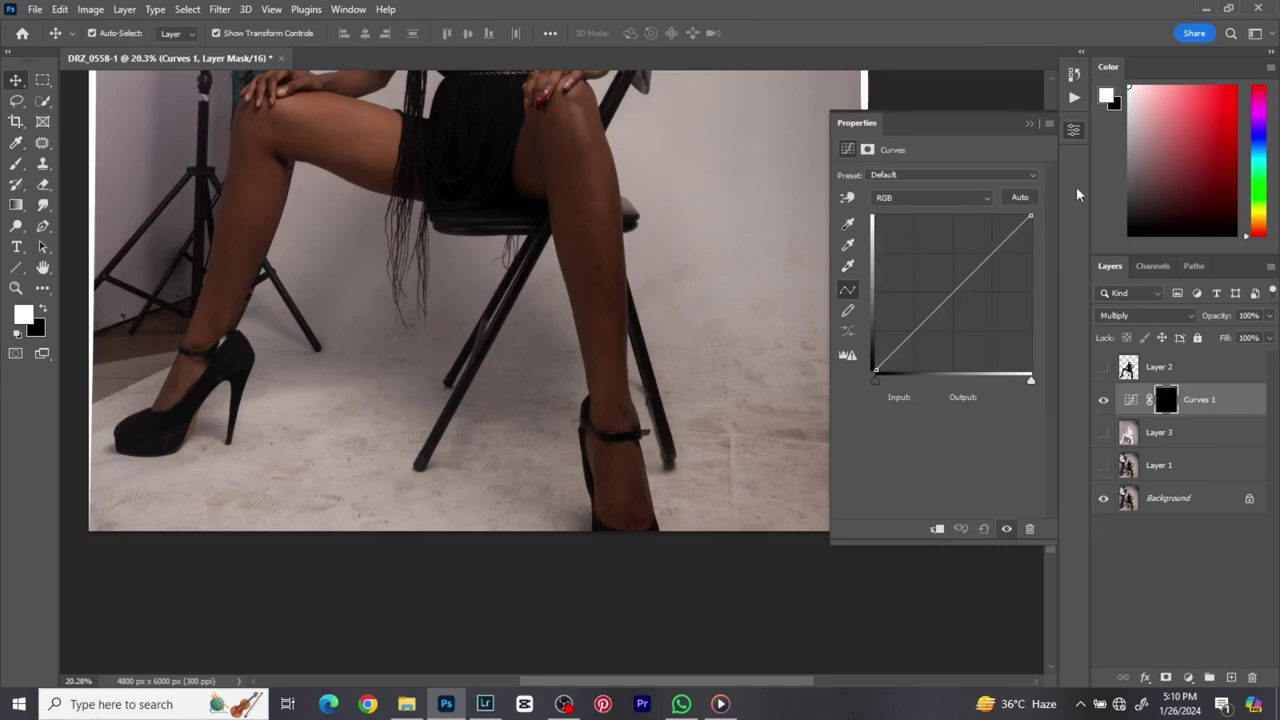
pyautogui.click(1073, 131)
# - Paint white on the Curves mask with a small soft brush to darken the floor at the rear shoe's toe and along its sole
pyautogui.click(16, 164)
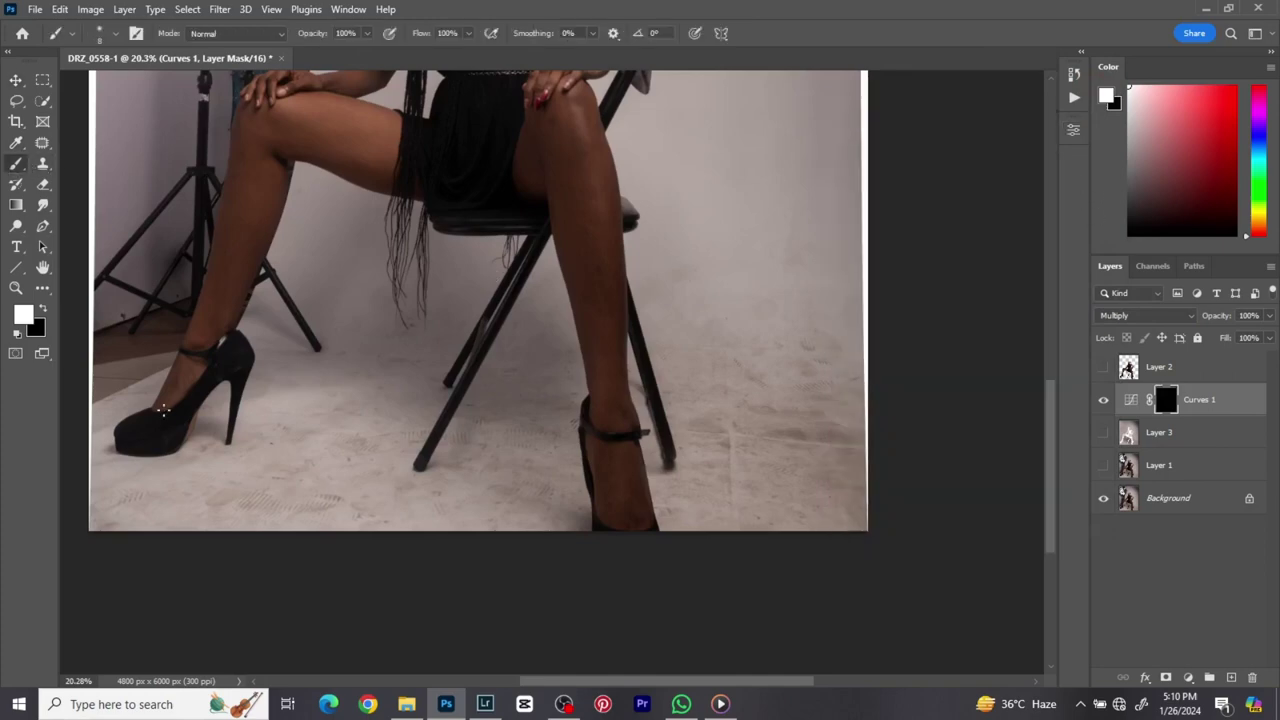
pyautogui.scroll(4, 240, 475)
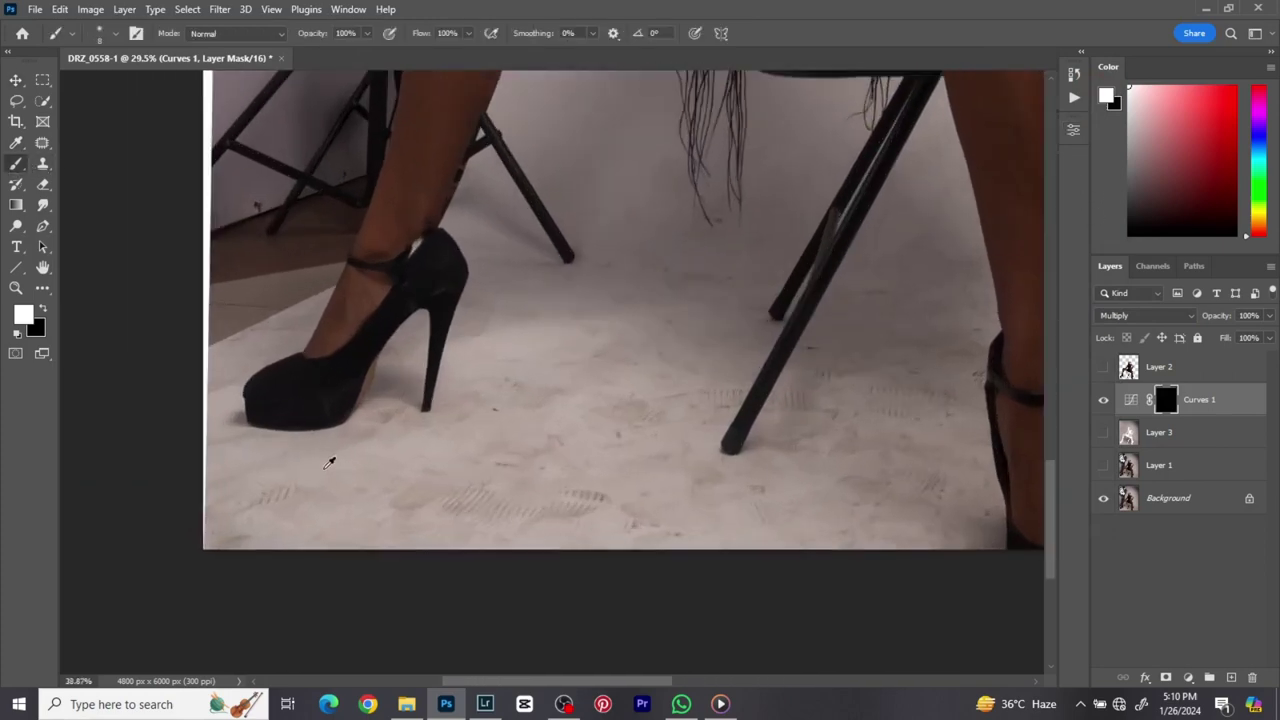
pyautogui.scroll(1, 390, 397)
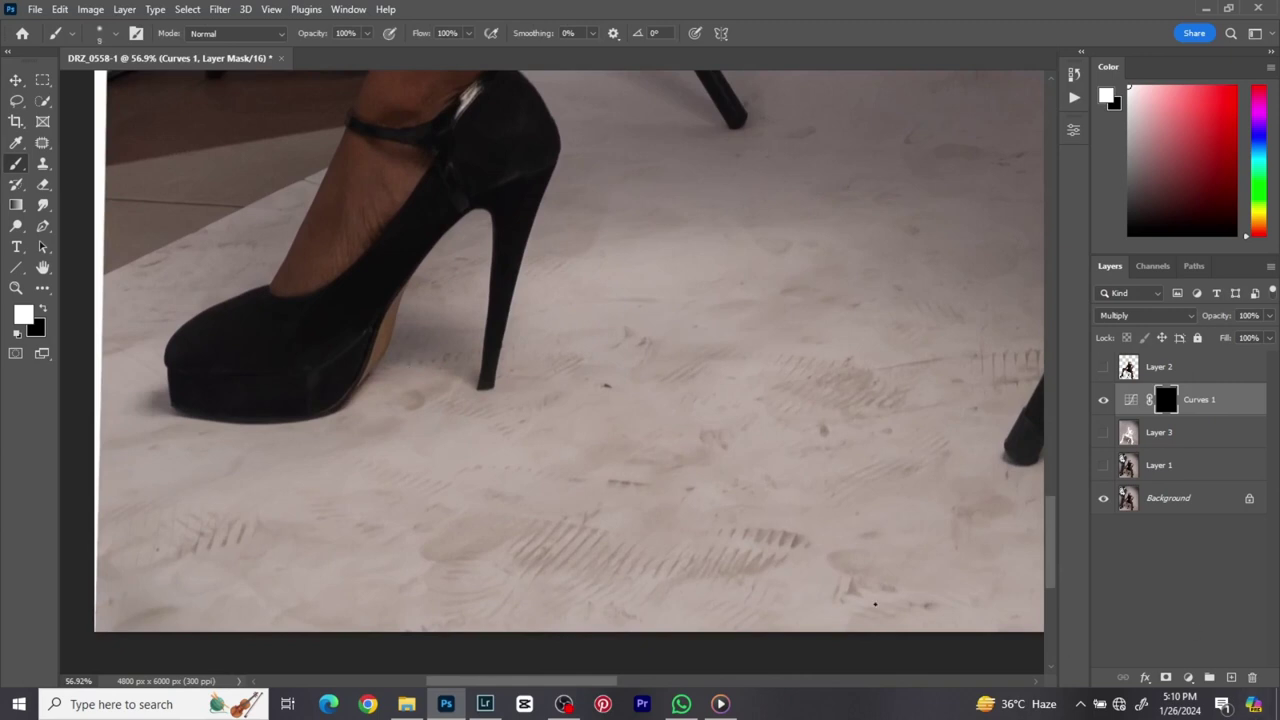
pyautogui.press(']')
pyautogui.press('[')
pyautogui.moveTo(155, 400); pyautogui.dragTo(170, 413)
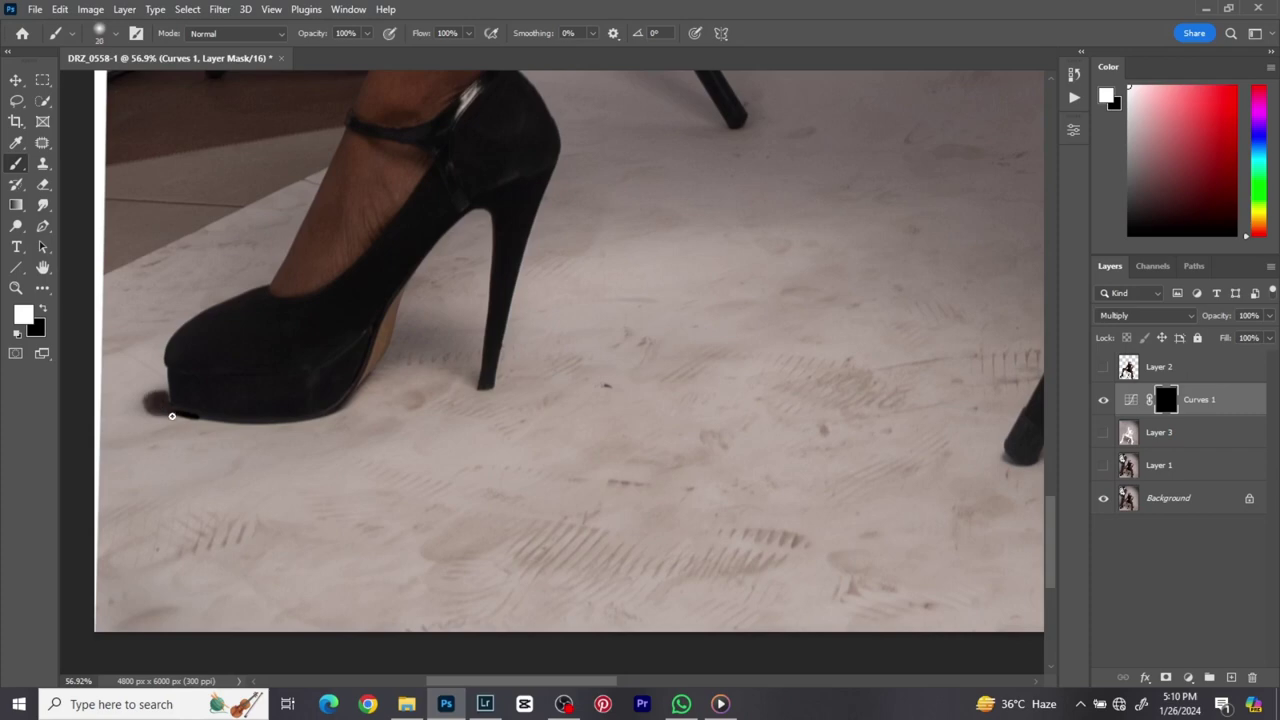
pyautogui.moveTo(185, 417); pyautogui.dragTo(262, 430)
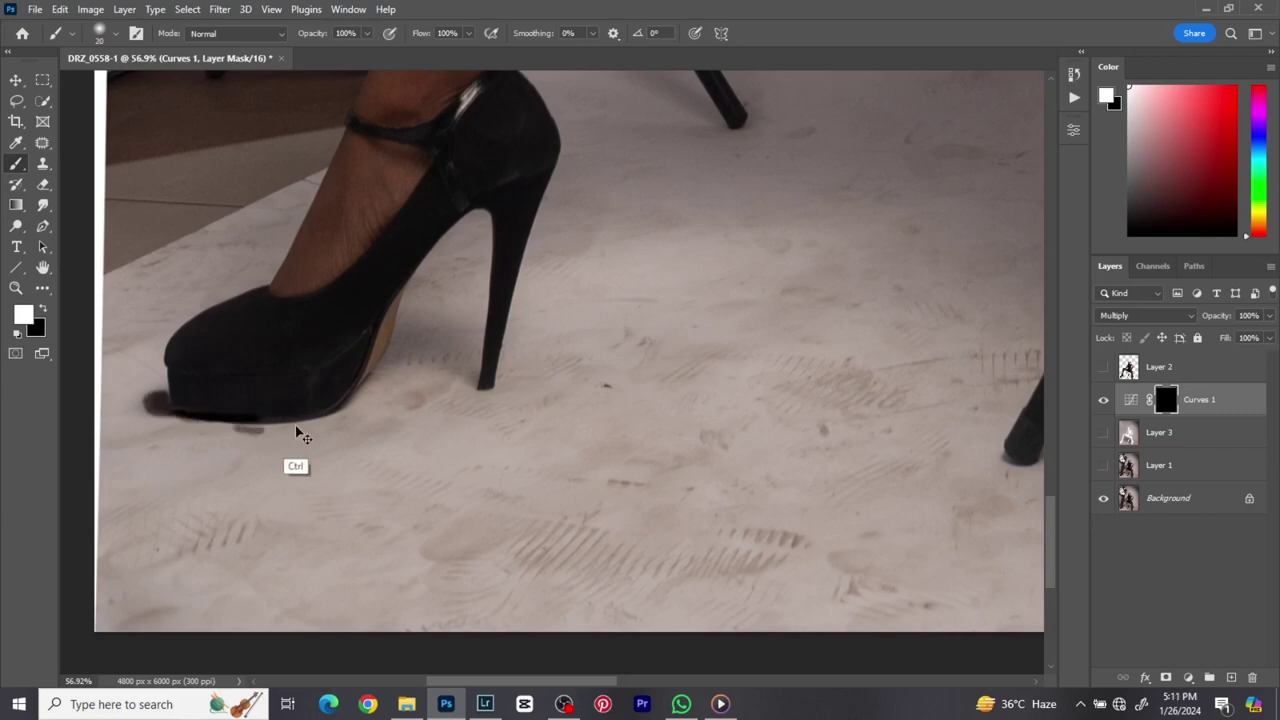
pyautogui.hotkey('ctrl', 'z')
pyautogui.moveTo(238, 423)
pyautogui.mouseDown()
pyautogui.moveTo(299, 425)
pyautogui.moveTo(362, 390)
pyautogui.mouseUp()
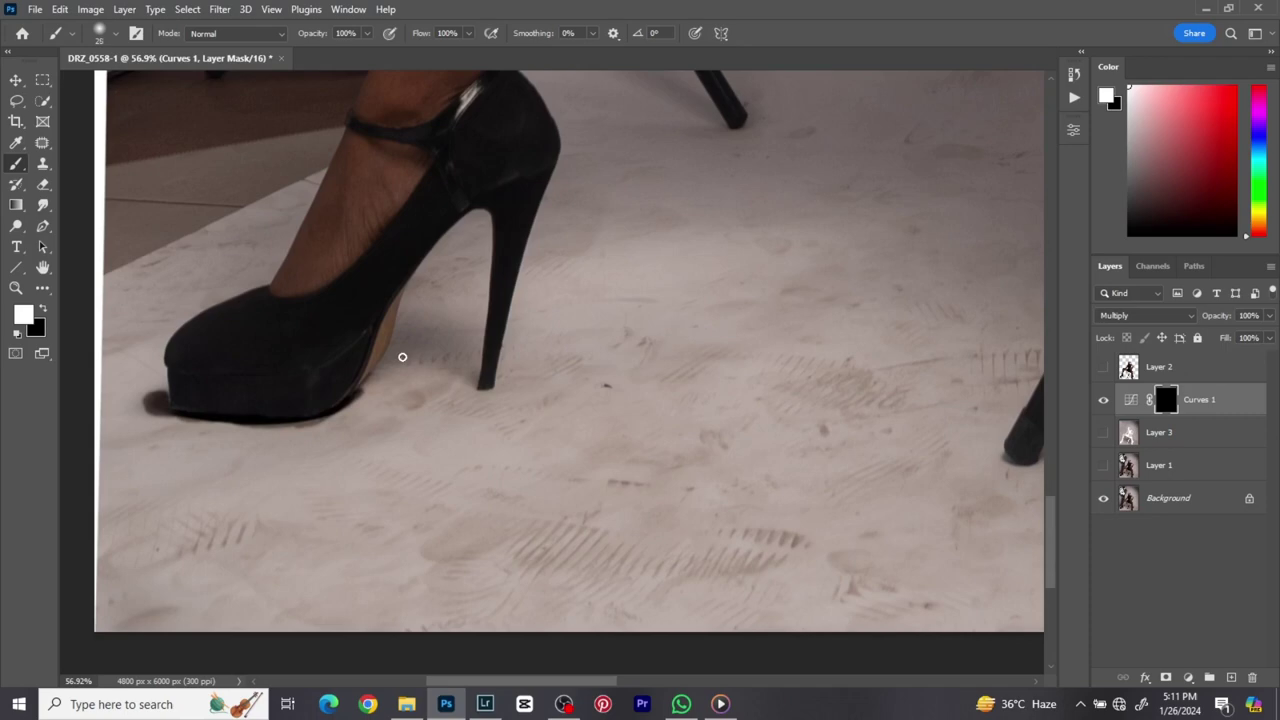
# - Paint a soft shadow on the mask under the rear shoe's arch, filling the gap between sole and heel
pyautogui.press(']')
pyautogui.press(']')
pyautogui.press(']')
pyautogui.press('[')
pyautogui.press('[')
pyautogui.press('[')
pyautogui.press('[')
pyautogui.moveTo(360, 391)
pyautogui.mouseDown()
pyautogui.moveTo(402, 348)
pyautogui.moveTo(409, 306)
pyautogui.moveTo(394, 349)
pyautogui.mouseUp()
pyautogui.press(']')
pyautogui.press(']')
pyautogui.press(']')
pyautogui.press(']')
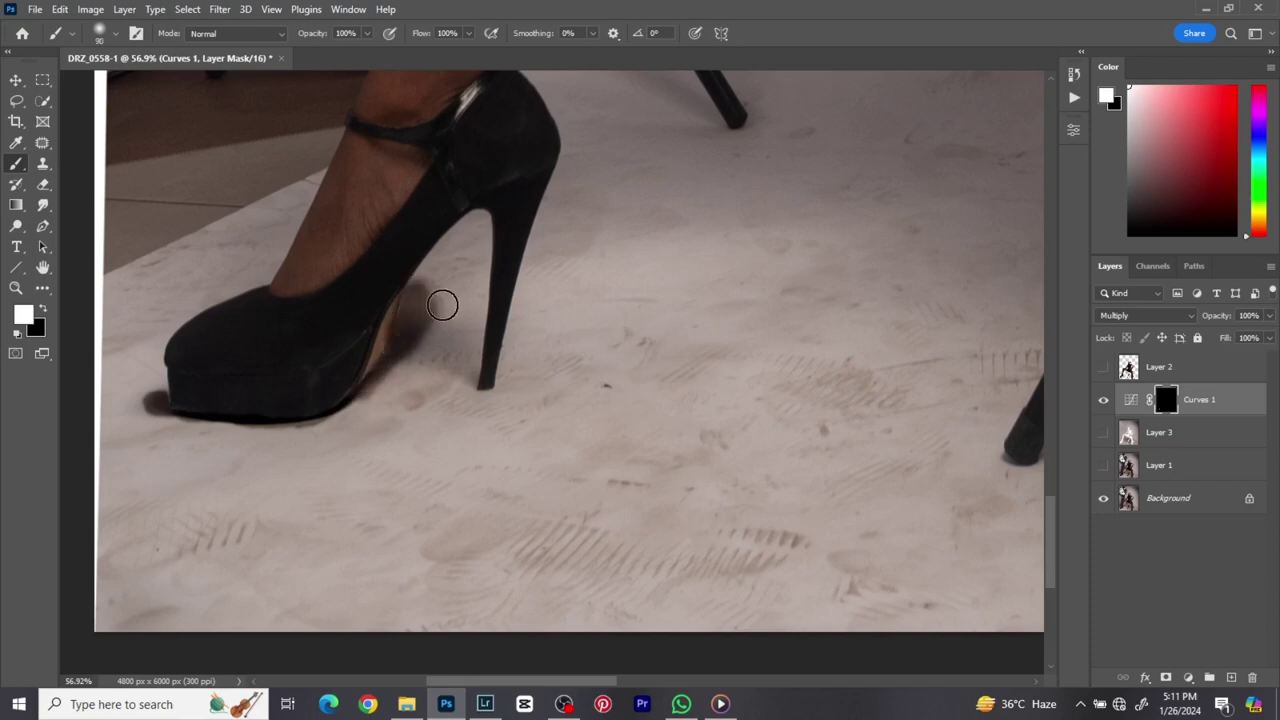
pyautogui.moveTo(443, 305)
pyautogui.mouseDown()
pyautogui.moveTo(427, 331)
pyautogui.moveTo(451, 325)
pyautogui.moveTo(456, 301)
pyautogui.moveTo(437, 284)
pyautogui.moveTo(473, 233)
pyautogui.moveTo(424, 294)
pyautogui.moveTo(469, 241)
pyautogui.moveTo(460, 322)
pyautogui.moveTo(442, 342)
pyautogui.moveTo(453, 382)
pyautogui.mouseUp()
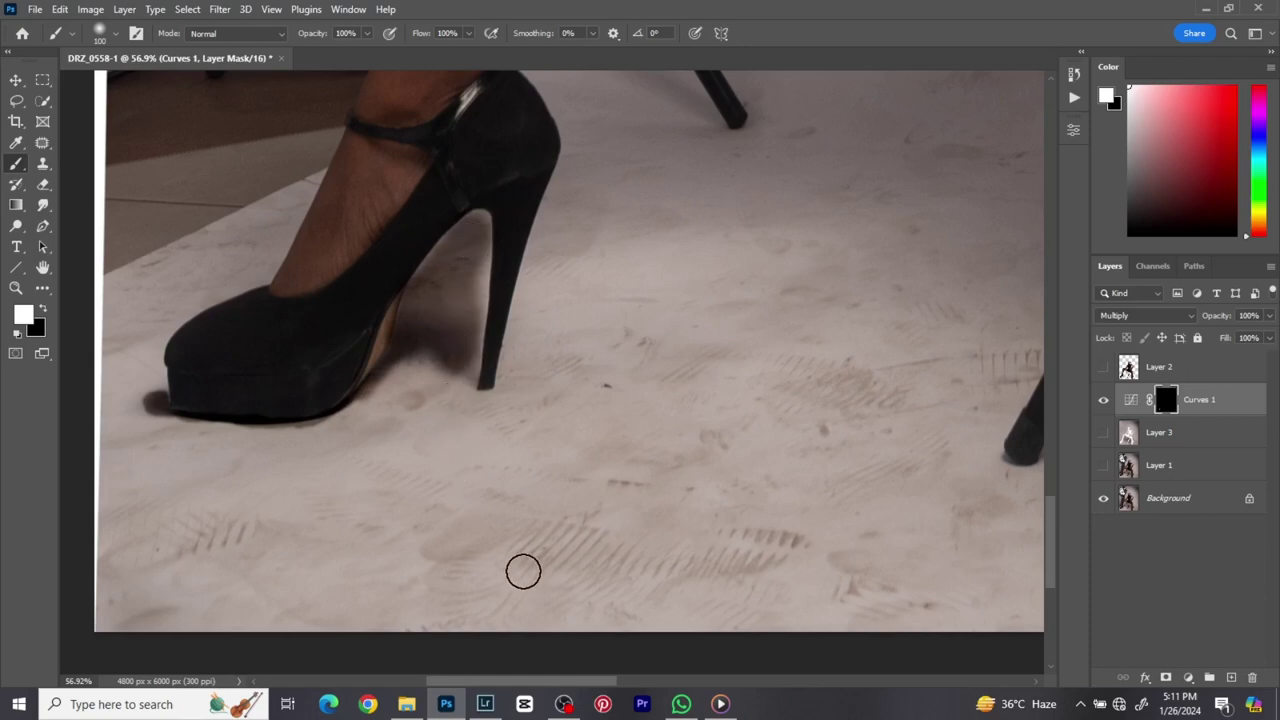
# - Paint a shadow on the mask beside the front shoe at the photo's lower edge with a 200 px brush
pyautogui.scroll(-3, 523, 571)
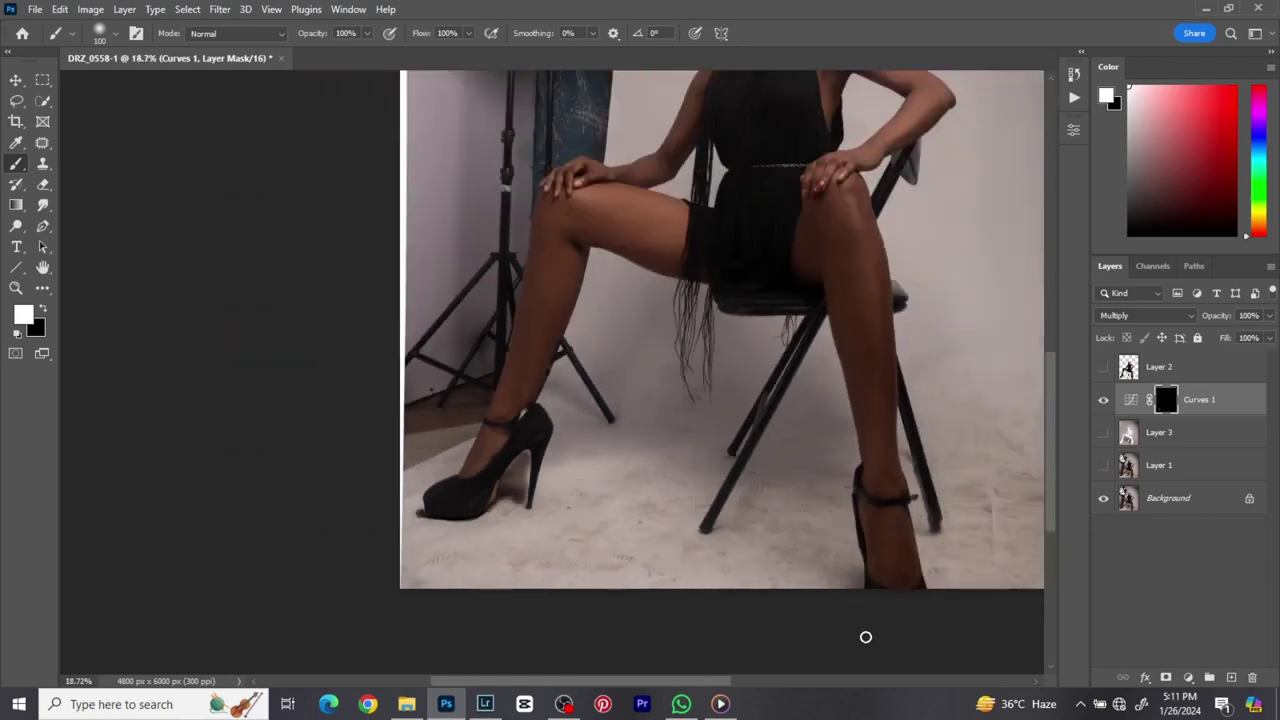
pyautogui.scroll(2, 866, 634)
pyautogui.scroll(3, 932, 624)
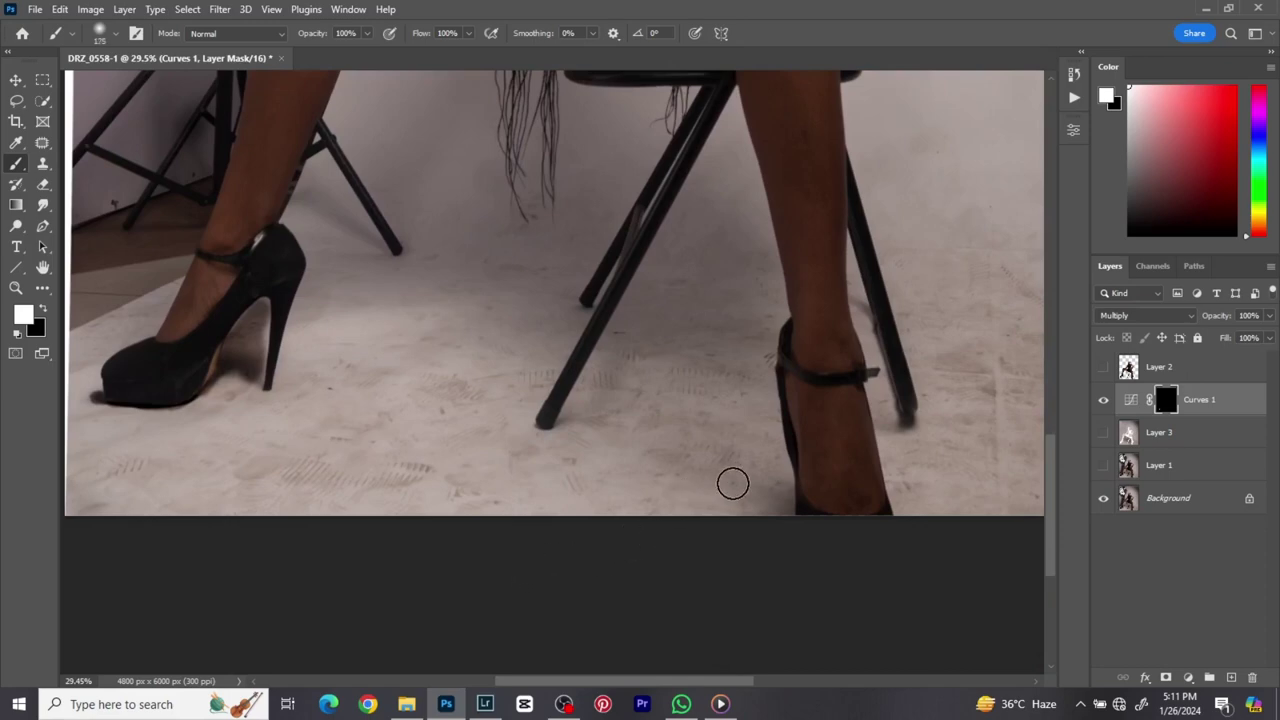
pyautogui.press(']')
pyautogui.press(']')
pyautogui.press(']')
pyautogui.press(']')
pyautogui.moveTo(740, 480)
pyautogui.mouseDown()
pyautogui.moveTo(771, 509)
pyautogui.moveTo(785, 500)
pyautogui.mouseUp()
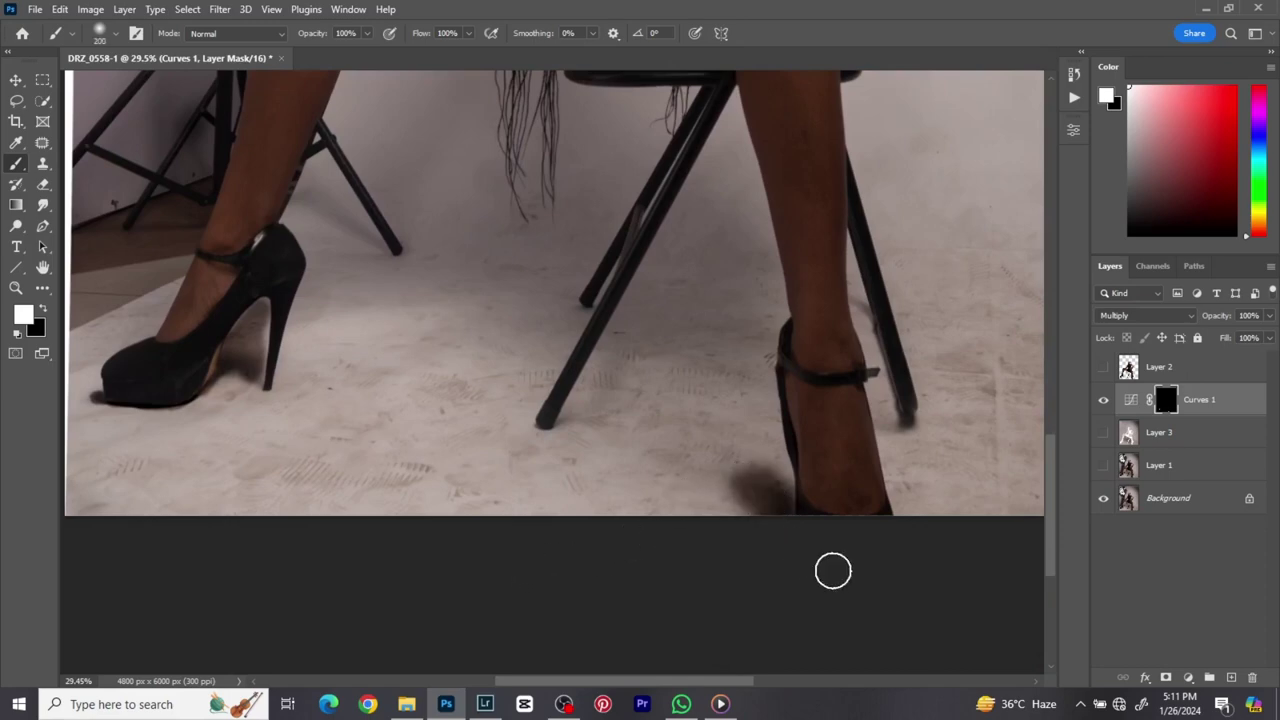
pyautogui.press('[')
pyautogui.press('[')
pyautogui.press('[')
# - Paint a cast shadow on the floor behind the rear shoe's heel, using a 200 px brush on the mask
pyautogui.scroll(-4, 688, 337)
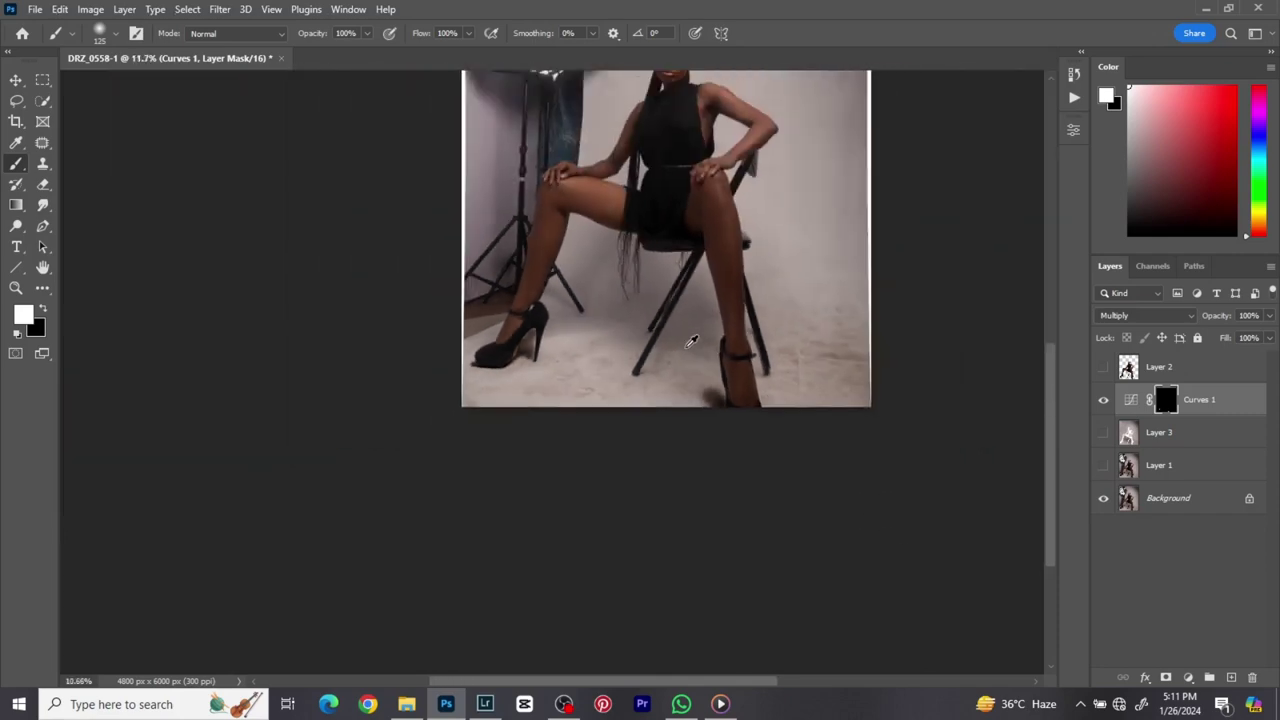
pyautogui.scroll(4, 686, 337)
pyautogui.scroll(1, 677, 282)
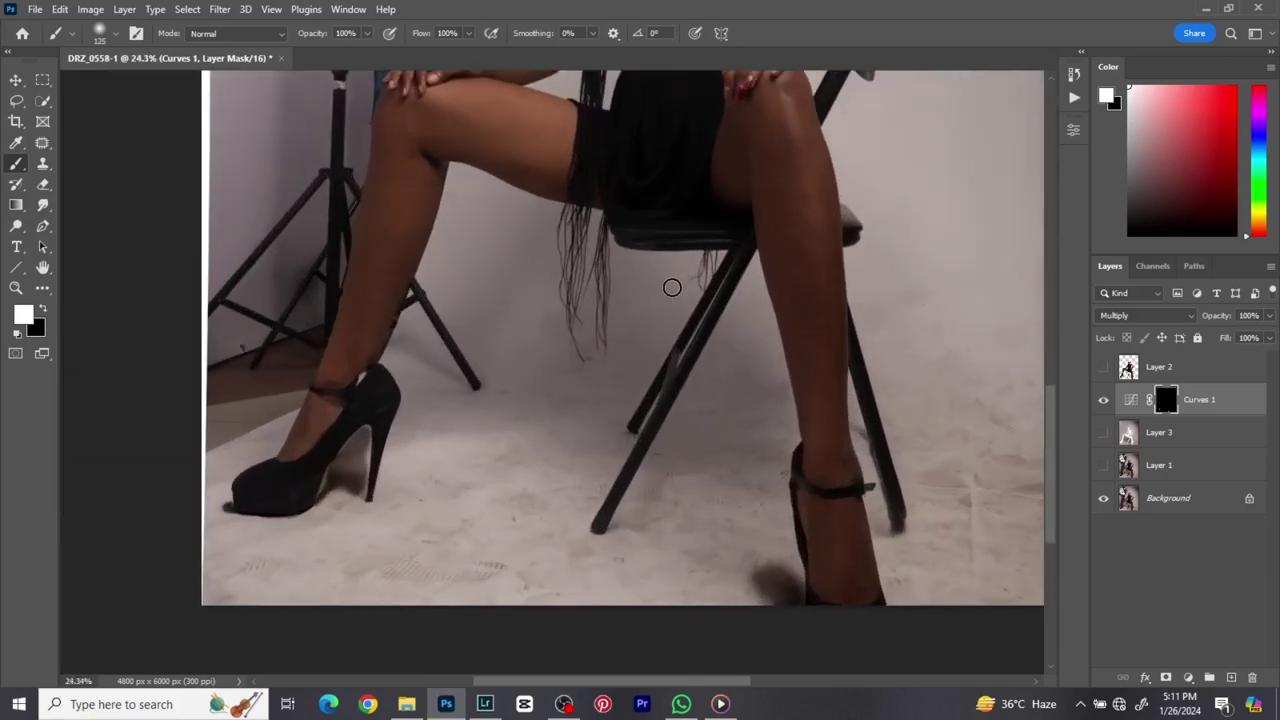
pyautogui.press(']')
pyautogui.press(']')
pyautogui.press(']')
pyautogui.press('[')
pyautogui.press('[')
pyautogui.press('[')
pyautogui.press('[')
pyautogui.press(']')
pyautogui.press(']')
pyautogui.press(']')
pyautogui.press(']')
pyautogui.moveTo(414, 403)
pyautogui.mouseDown()
pyautogui.moveTo(497, 394)
pyautogui.moveTo(410, 429)
pyautogui.moveTo(425, 424)
pyautogui.moveTo(401, 451)
pyautogui.moveTo(504, 408)
pyautogui.moveTo(390, 440)
pyautogui.mouseUp()
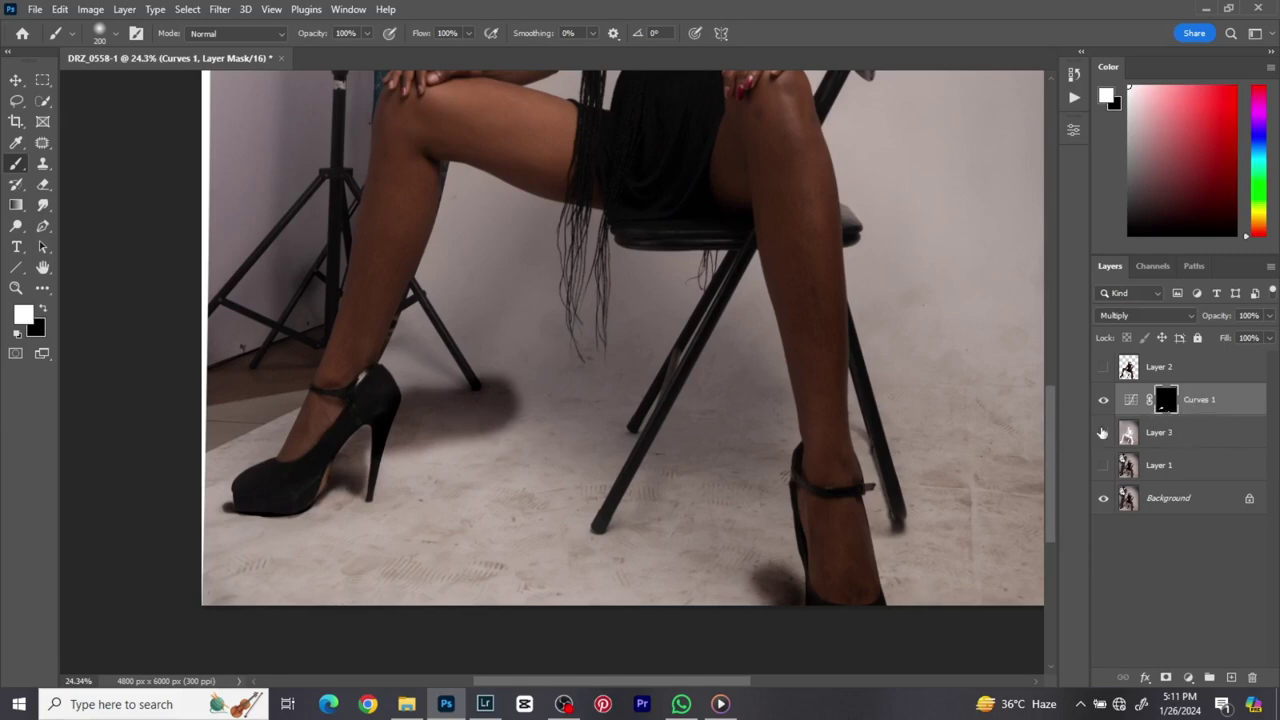
# - Paint a broad shadow on the floor under the chair, between its crossed legs and the subject's front leg
pyautogui.press(']')
pyautogui.press(']')
pyautogui.press(']')
pyautogui.moveTo(674, 446)
pyautogui.mouseDown()
pyautogui.moveTo(769, 395)
pyautogui.moveTo(771, 441)
pyautogui.moveTo(695, 463)
pyautogui.moveTo(760, 468)
pyautogui.mouseUp()
# - Paint narrow shadows with a smaller brush between the front ankle and the adjacent chair leg, down to the leg's foot
pyautogui.press('[')
pyautogui.press('[')
pyautogui.press('[')
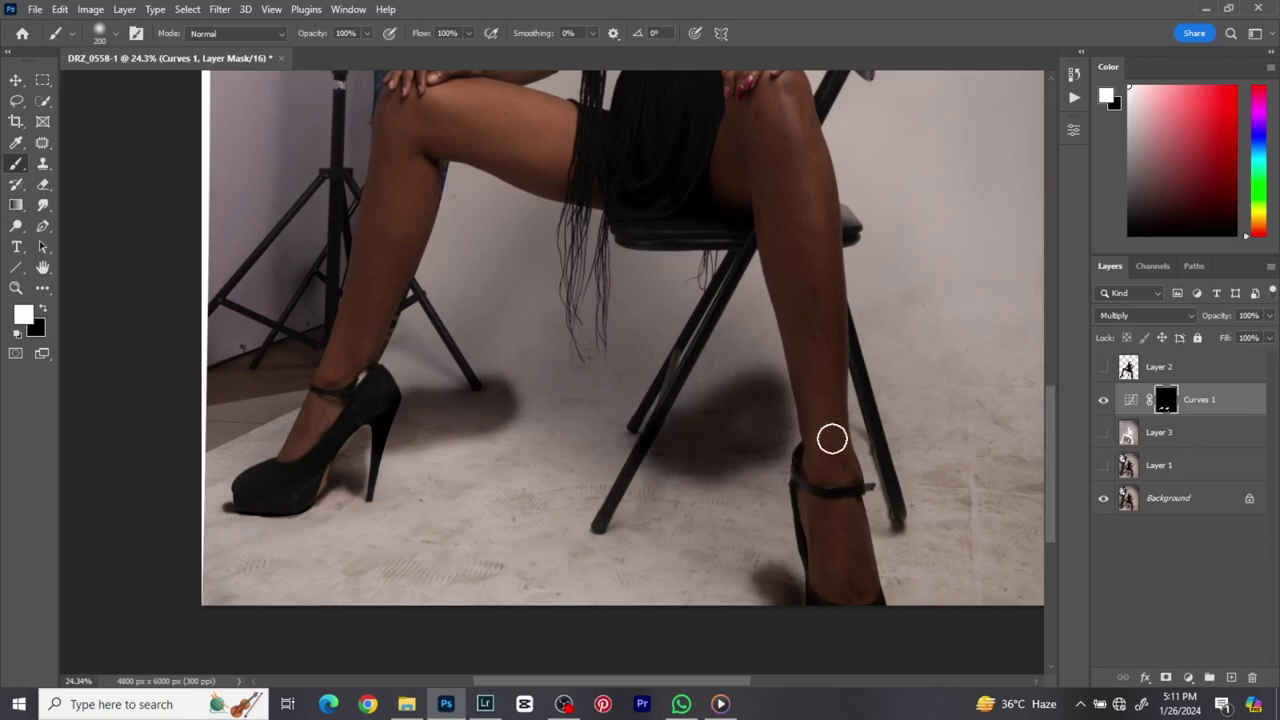
pyautogui.press('[')
pyautogui.moveTo(852, 428)
pyautogui.mouseDown()
pyautogui.moveTo(894, 526)
pyautogui.moveTo(877, 526)
pyautogui.mouseUp()
pyautogui.press(']')
pyautogui.press(']')
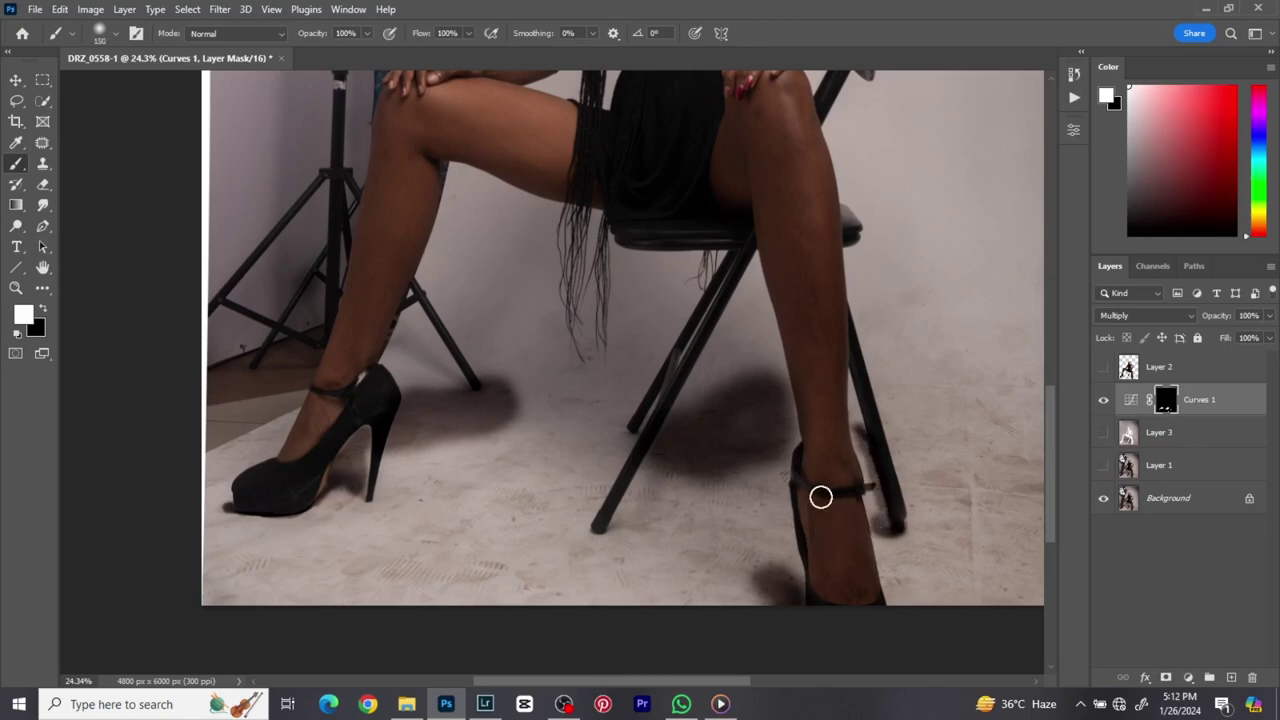
pyautogui.press('[')
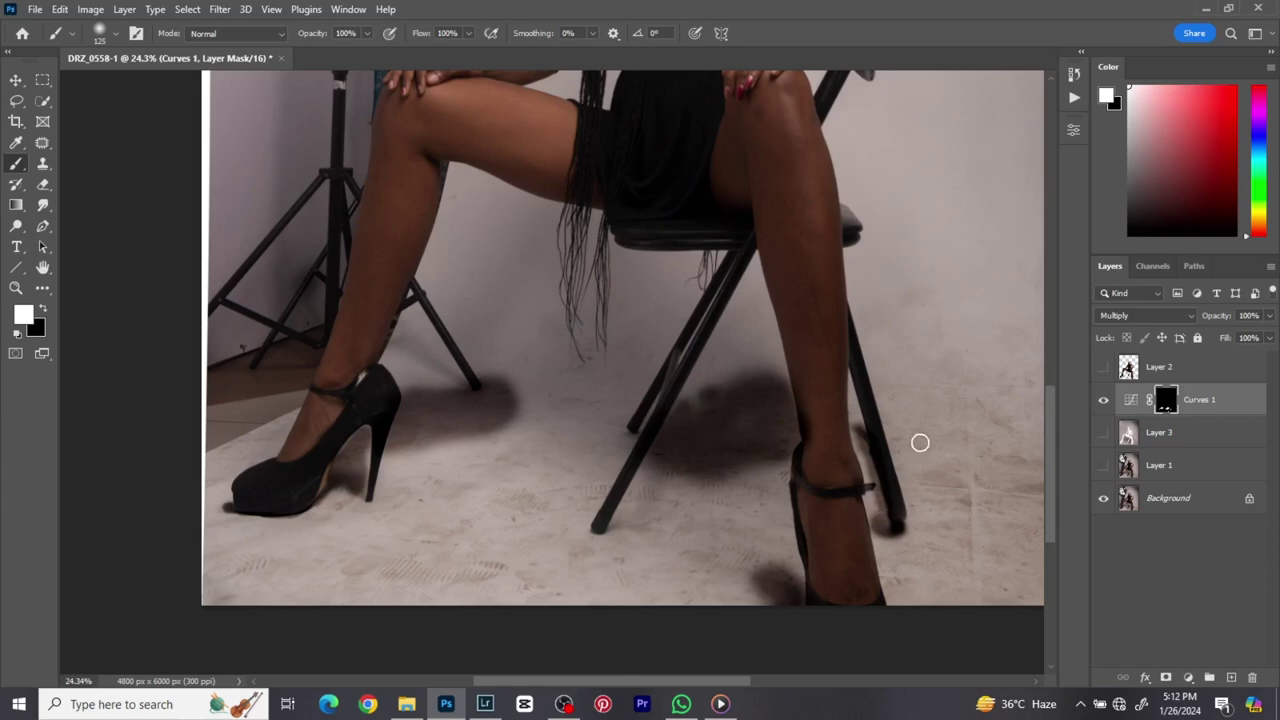
# - Make Layer 2, Layer 3 and Layer 1 visible again and check the painted shadows on the full portrait
pyautogui.scroll(-2, 1043, 456)
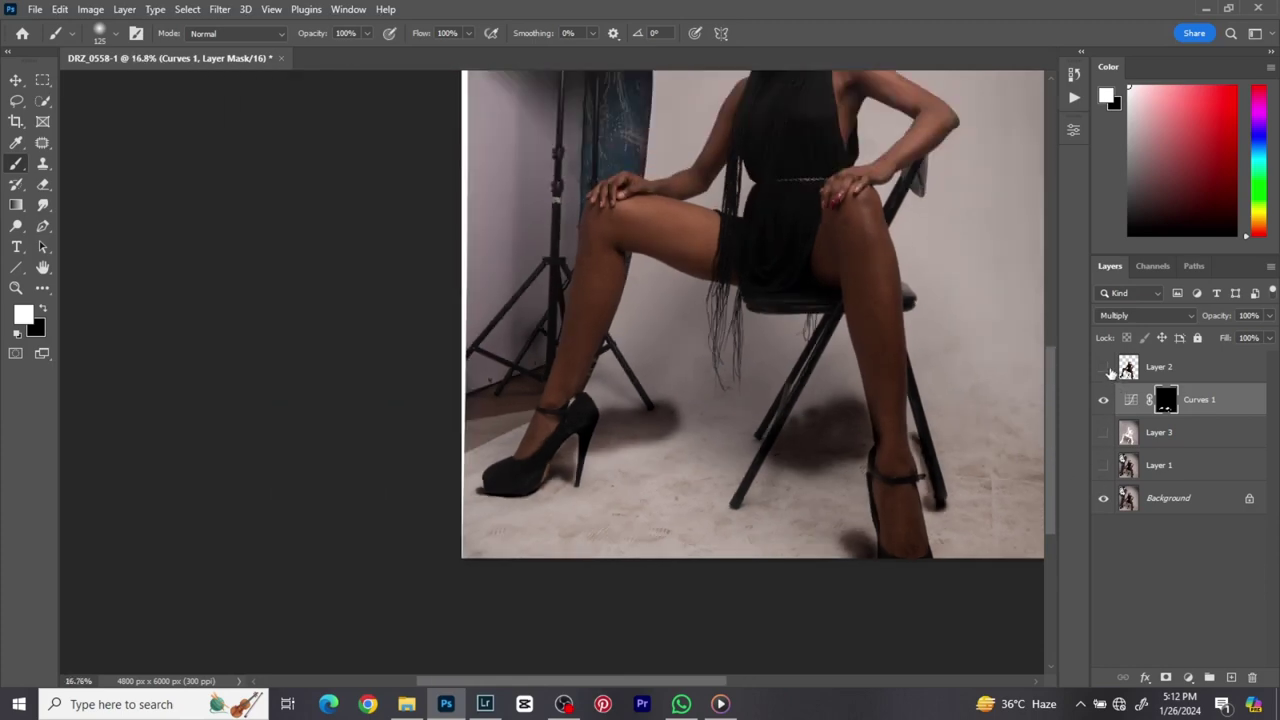
pyautogui.moveTo(1108, 370); pyautogui.dragTo(1095, 465)
pyautogui.scroll(-3, 948, 468)
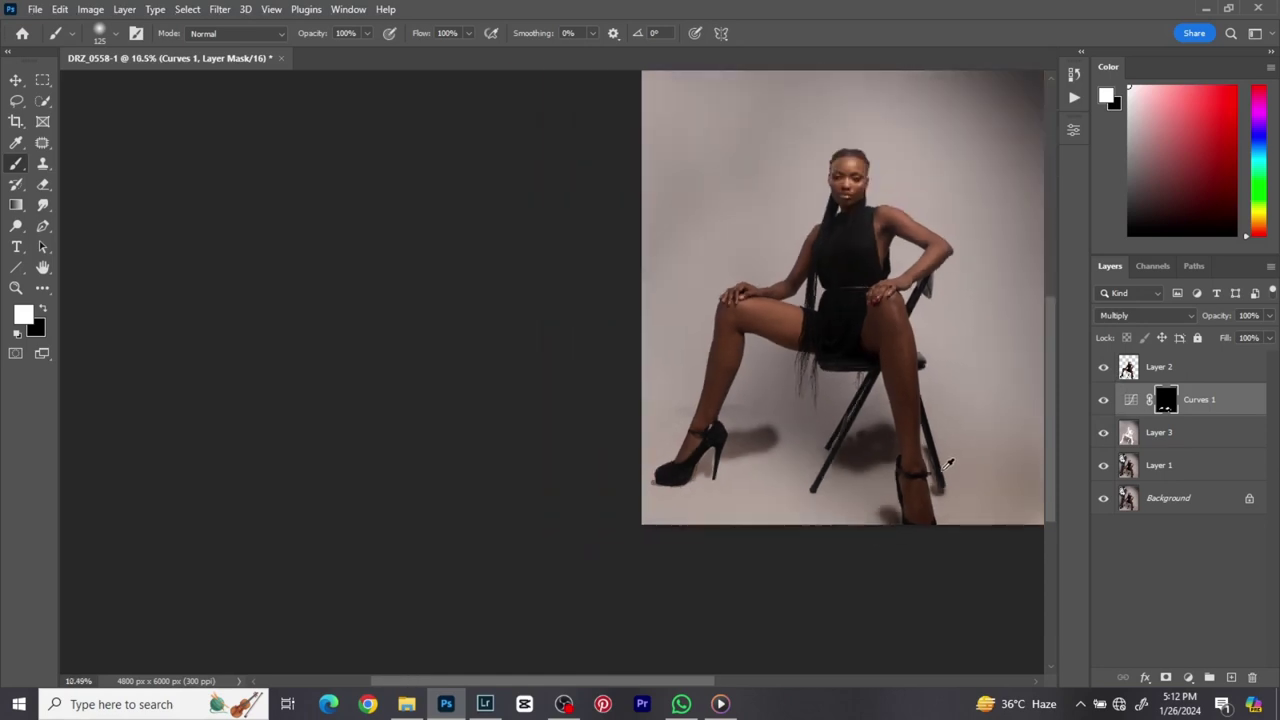
pyautogui.moveTo(924, 430); pyautogui.dragTo(685, 500)
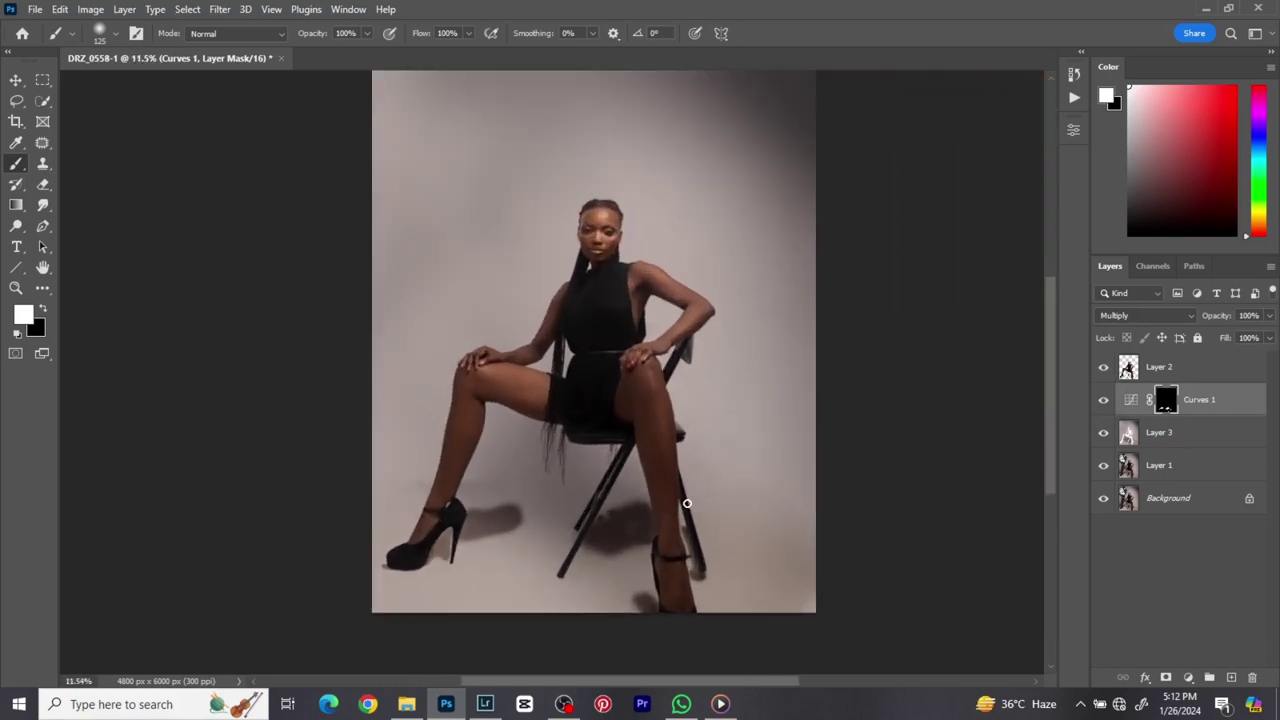
pyautogui.scroll(1, 694, 495)
pyautogui.scroll(2, 698, 496)
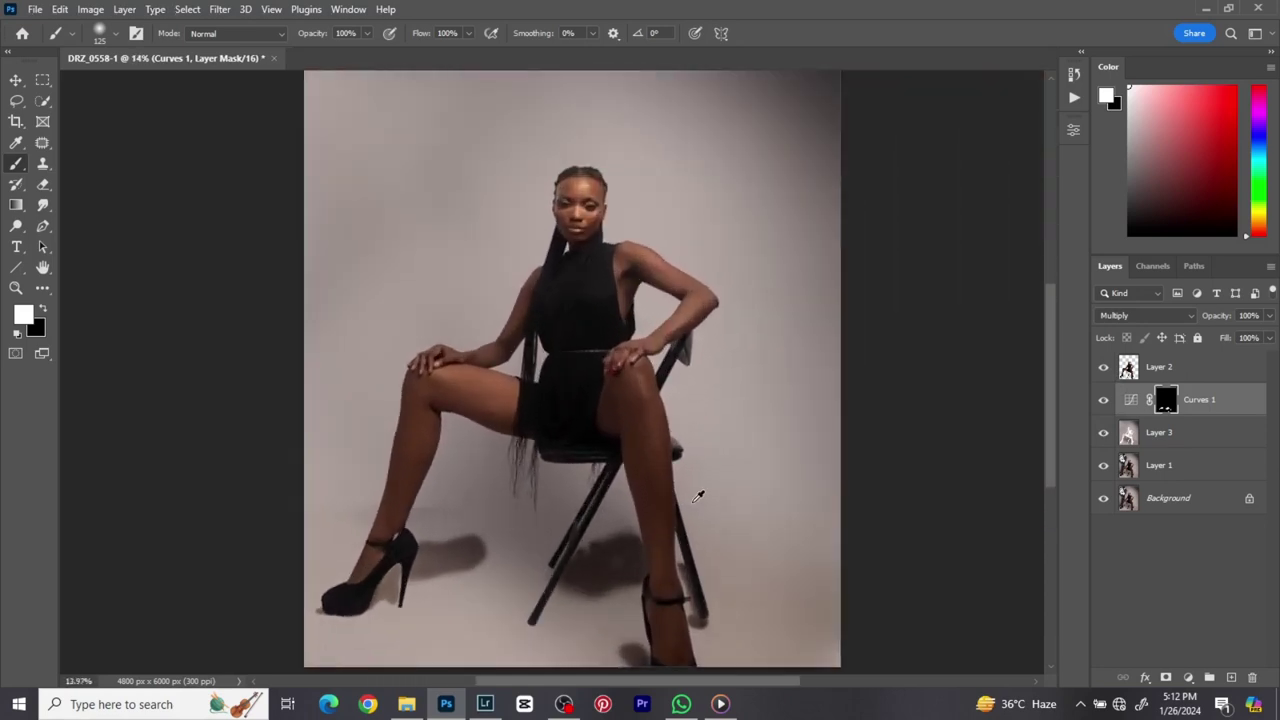
# - Lower the Curves 1 layer's Fill to 14% to soften the painted floor shadows
pyautogui.scroll(-2, 696, 500)
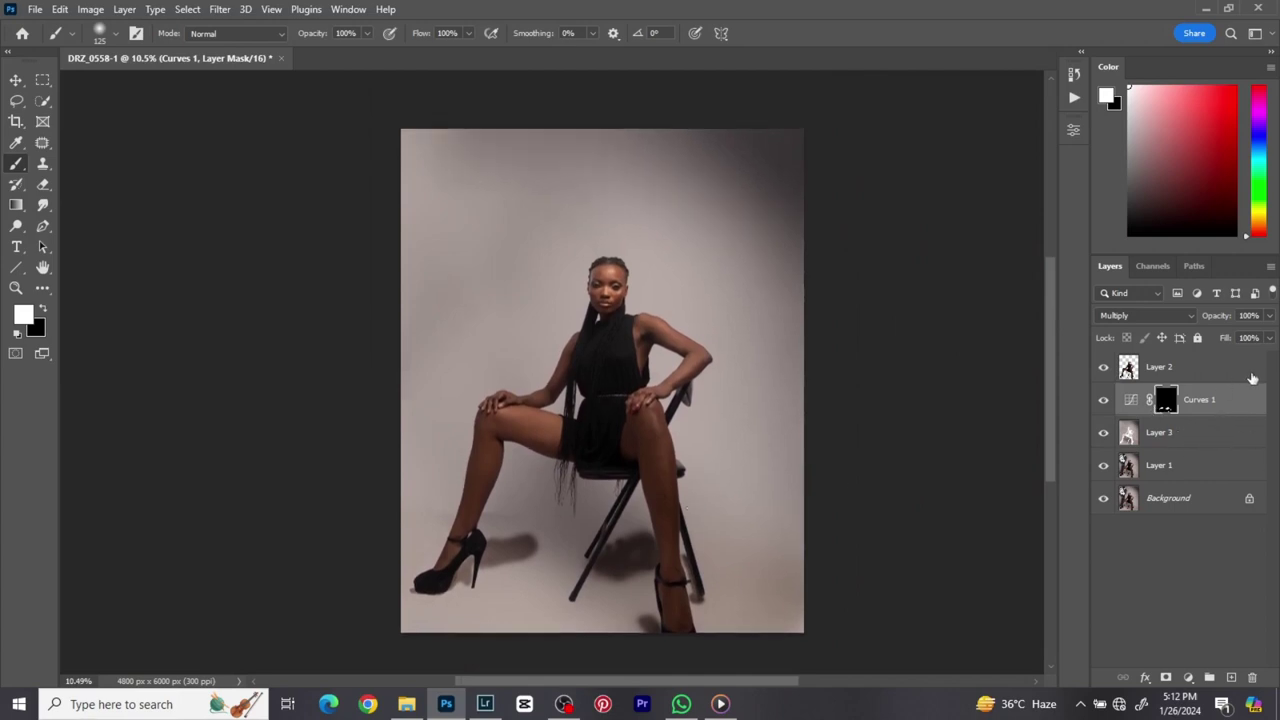
pyautogui.click(1271, 340)
pyautogui.moveTo(1270, 357); pyautogui.dragTo(1215, 364)
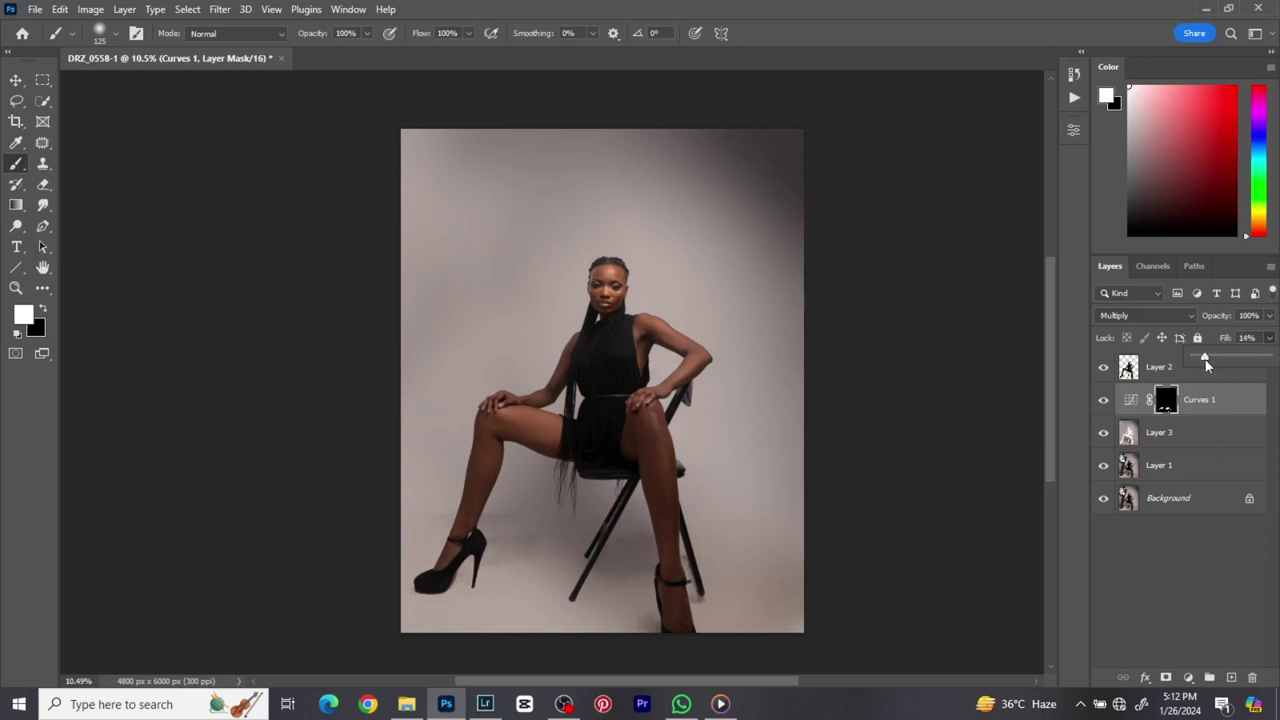
pyautogui.moveTo(1205, 365); pyautogui.dragTo(1206, 366)
# - Mask out the cast shadow around the rear shoe on the Curves 1 mask, using a 400 px black brush
pyautogui.press(']')
pyautogui.press(']')
pyautogui.press(']')
pyautogui.press(']')
pyautogui.press(']')
pyautogui.press(']')
pyautogui.press('ctrl')
pyautogui.press('x')
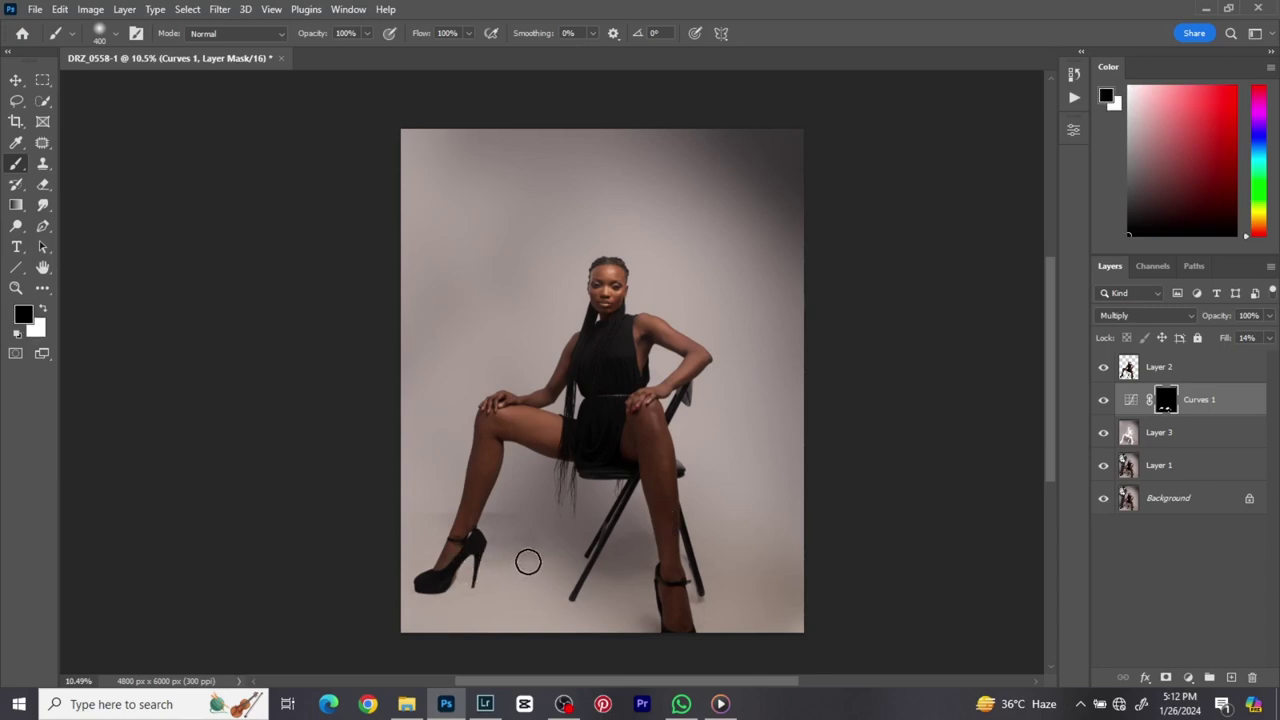
pyautogui.click(1073, 76)
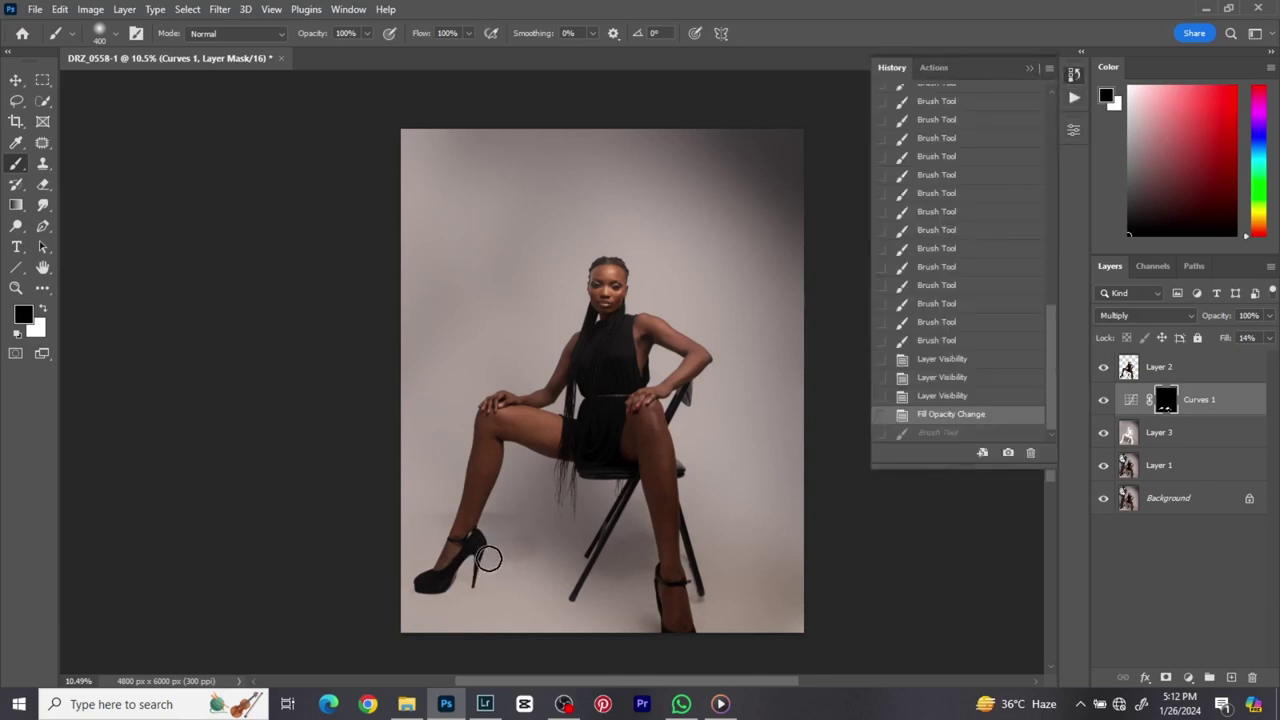
pyautogui.moveTo(481, 551)
pyautogui.mouseDown()
pyautogui.moveTo(486, 531)
pyautogui.moveTo(438, 596)
pyautogui.moveTo(383, 604)
pyautogui.mouseUp()
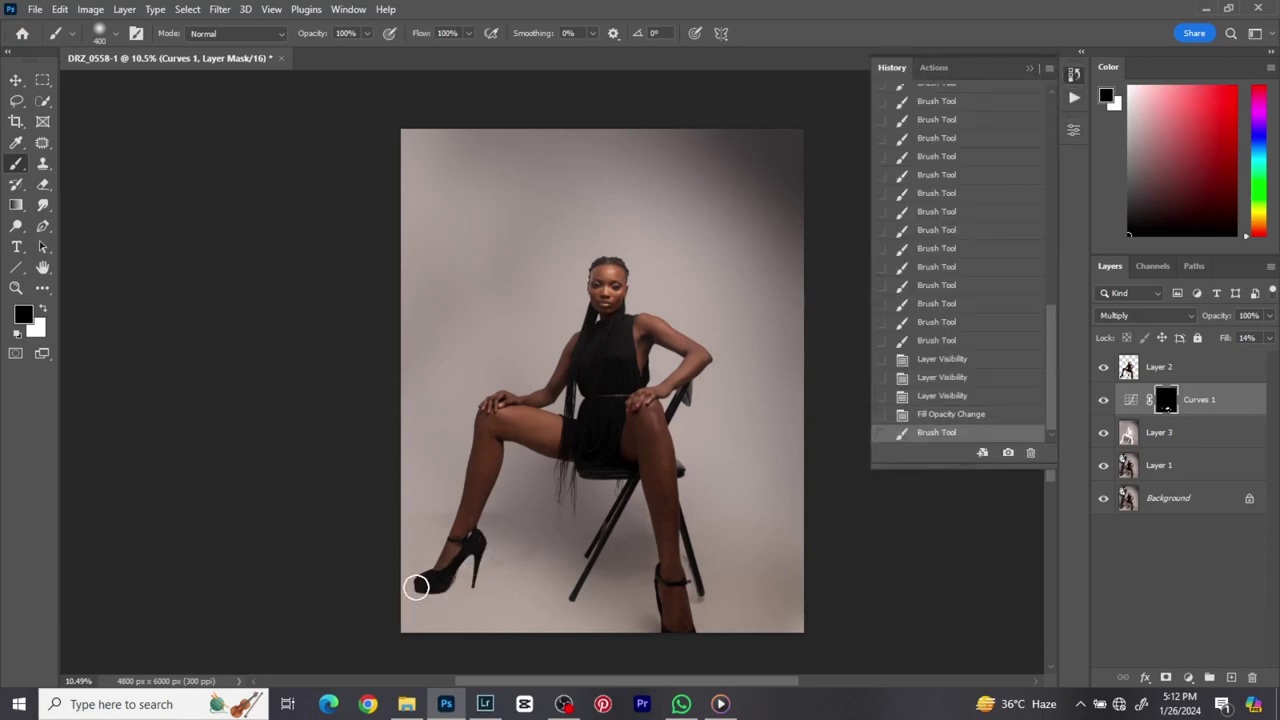
pyautogui.click(416, 587)
# - Mask out the shadows between the chair legs, and with a smaller black brush those around the front shoe
pyautogui.moveTo(646, 537)
pyautogui.mouseDown()
pyautogui.moveTo(588, 579)
pyautogui.moveTo(651, 555)
pyautogui.moveTo(717, 563)
pyautogui.mouseUp()
pyautogui.press('[')
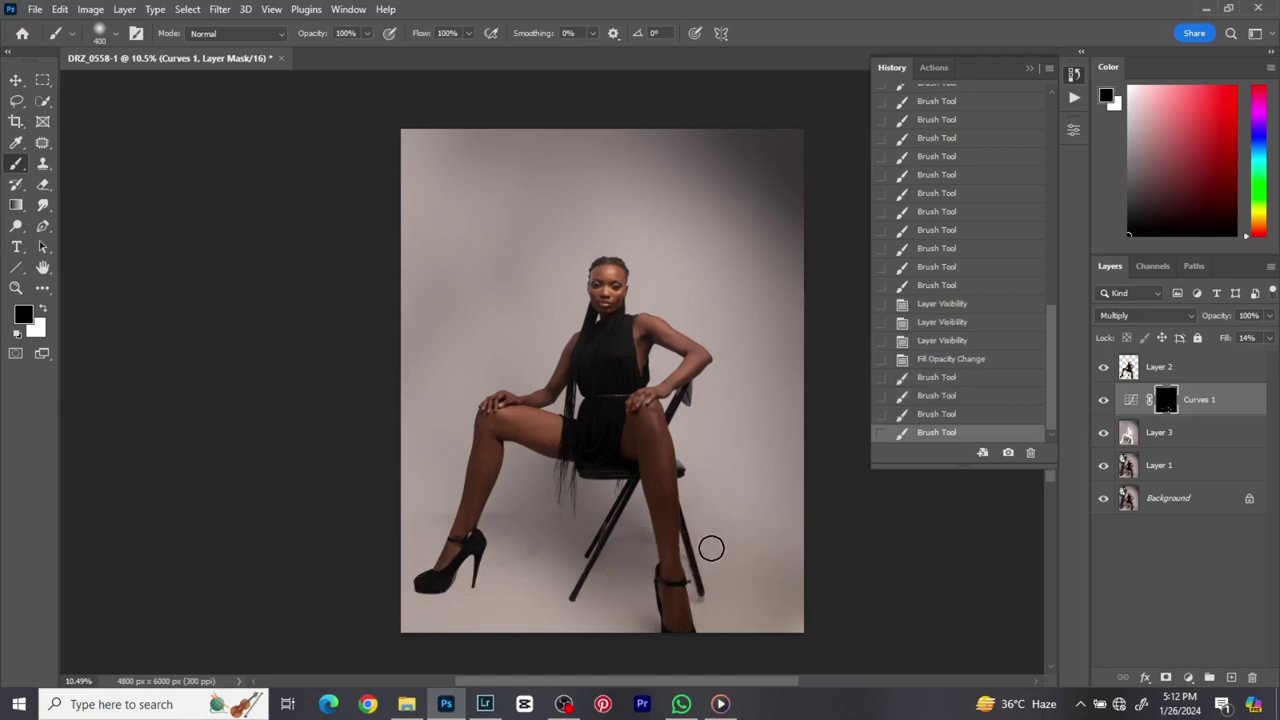
pyautogui.press('[')
pyautogui.moveTo(697, 585)
pyautogui.mouseDown()
pyautogui.moveTo(683, 537)
pyautogui.moveTo(692, 585)
pyautogui.mouseUp()
pyautogui.moveTo(688, 575)
pyautogui.mouseDown()
pyautogui.moveTo(693, 595)
pyautogui.moveTo(670, 620)
pyautogui.mouseUp()
pyautogui.moveTo(665, 615)
pyautogui.mouseDown()
pyautogui.moveTo(656, 629)
pyautogui.moveTo(634, 620)
pyautogui.moveTo(645, 628)
pyautogui.mouseUp()
# - Clean the leftover shadow along the rear shoe's toe and sole in black, using a brush of about 175 px
pyautogui.press(']')
pyautogui.press(']')
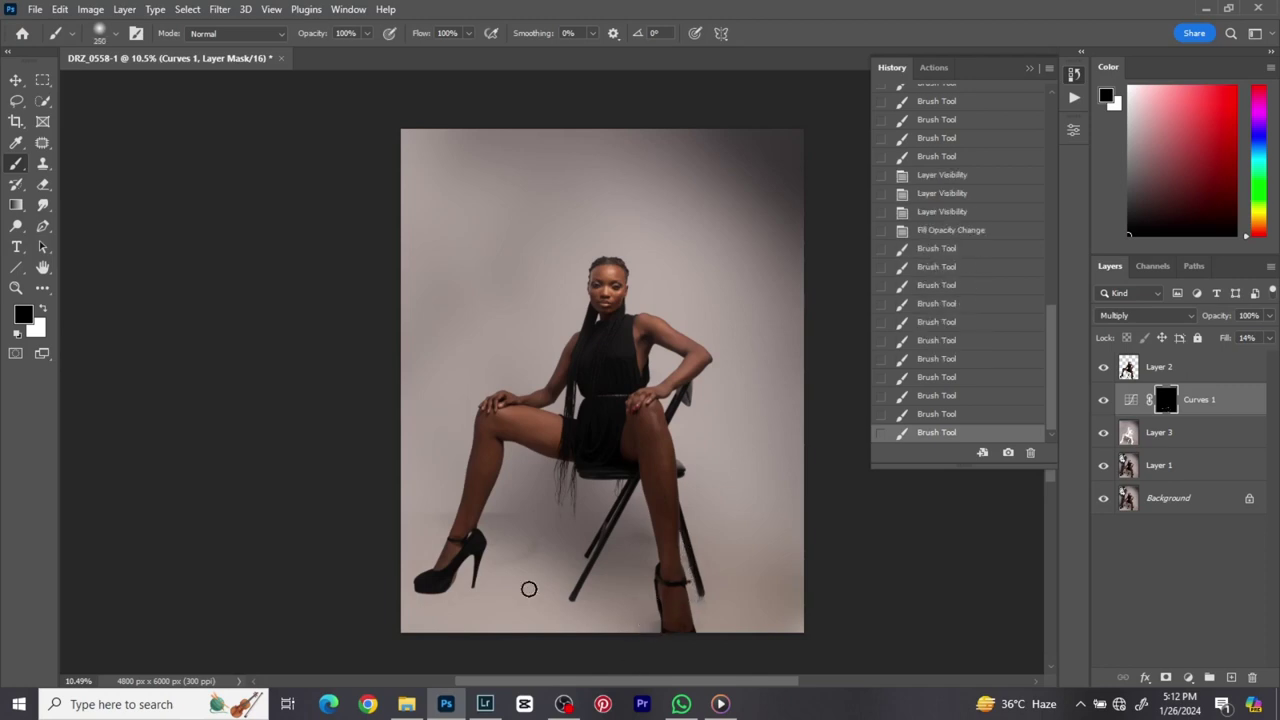
pyautogui.moveTo(409, 591); pyautogui.dragTo(450, 590)
pyautogui.moveTo(440, 594); pyautogui.dragTo(455, 596)
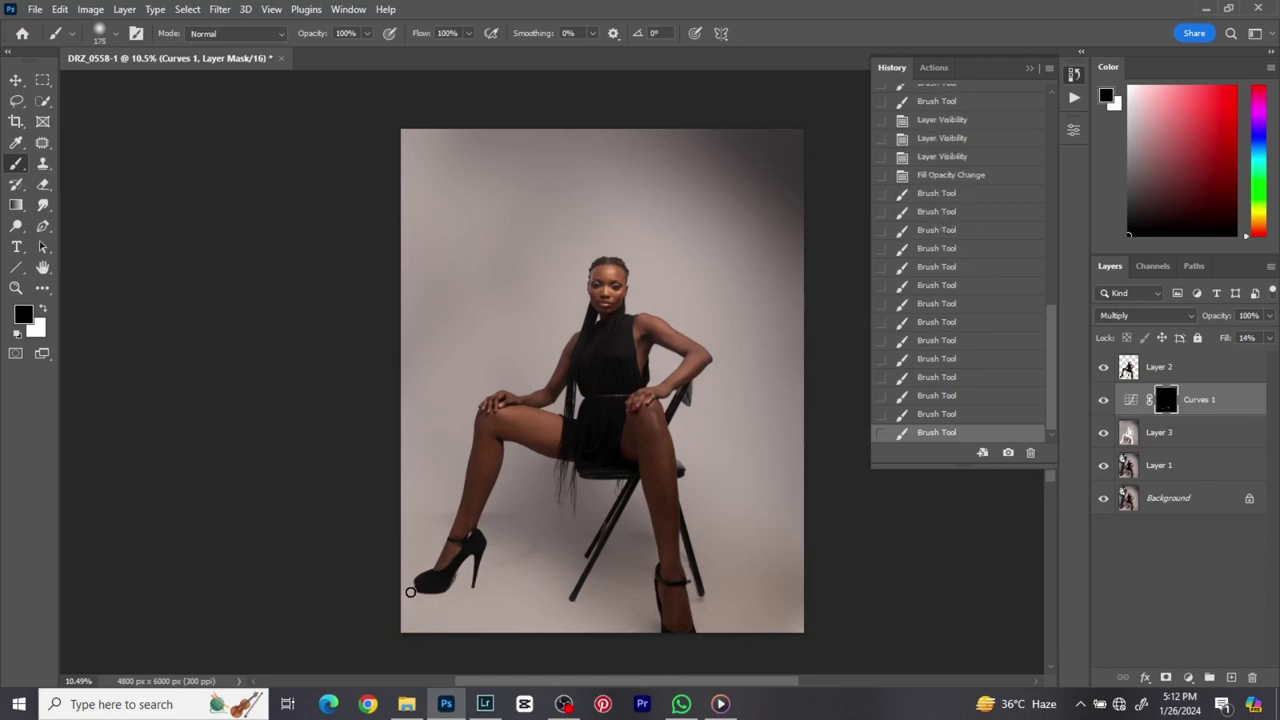
pyautogui.click(410, 592)
# - Readjust the Curves 1 layer's Fill and settle on 14%
pyautogui.click(1270, 338)
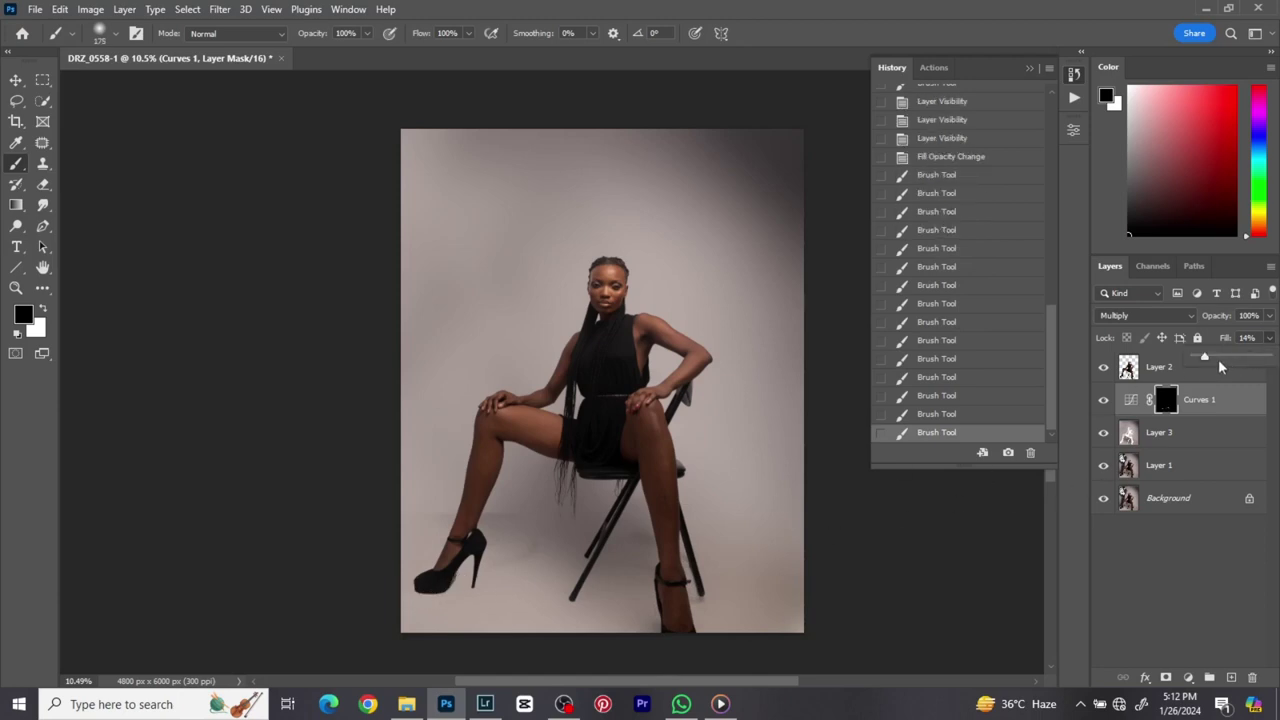
pyautogui.moveTo(1219, 357); pyautogui.dragTo(1229, 360)
pyautogui.moveTo(1205, 360); pyautogui.dragTo(1210, 374)
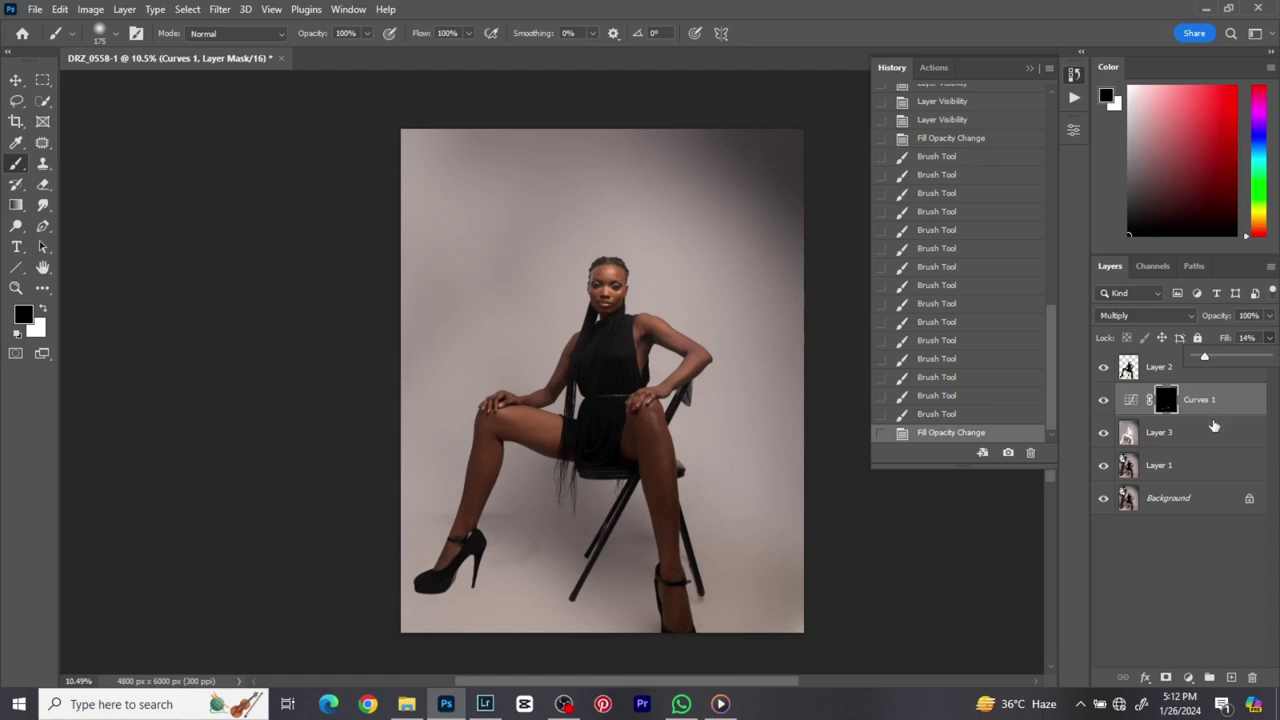
# - Inspect the full portrait, then compare it with the original by toggling the visibility of the layers above Background
pyautogui.scroll(-2, 651, 500)
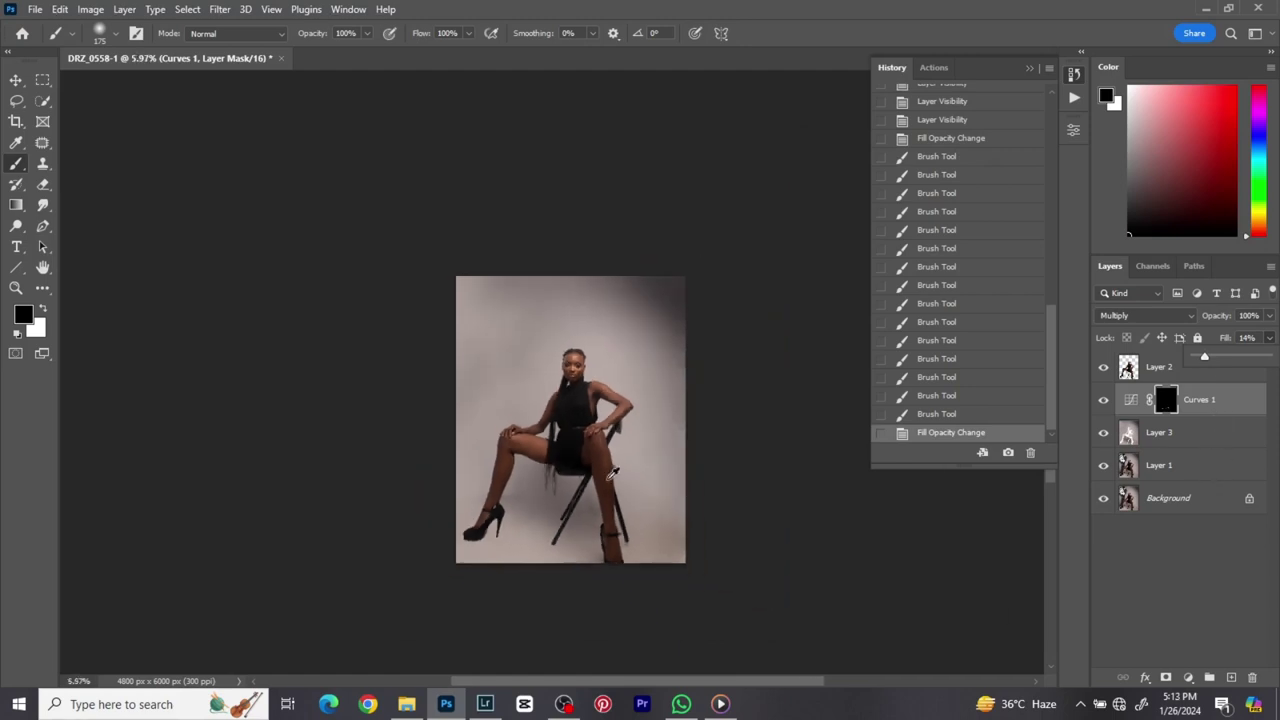
pyautogui.scroll(4, 651, 500)
pyautogui.hscroll(-2, 614, 528)
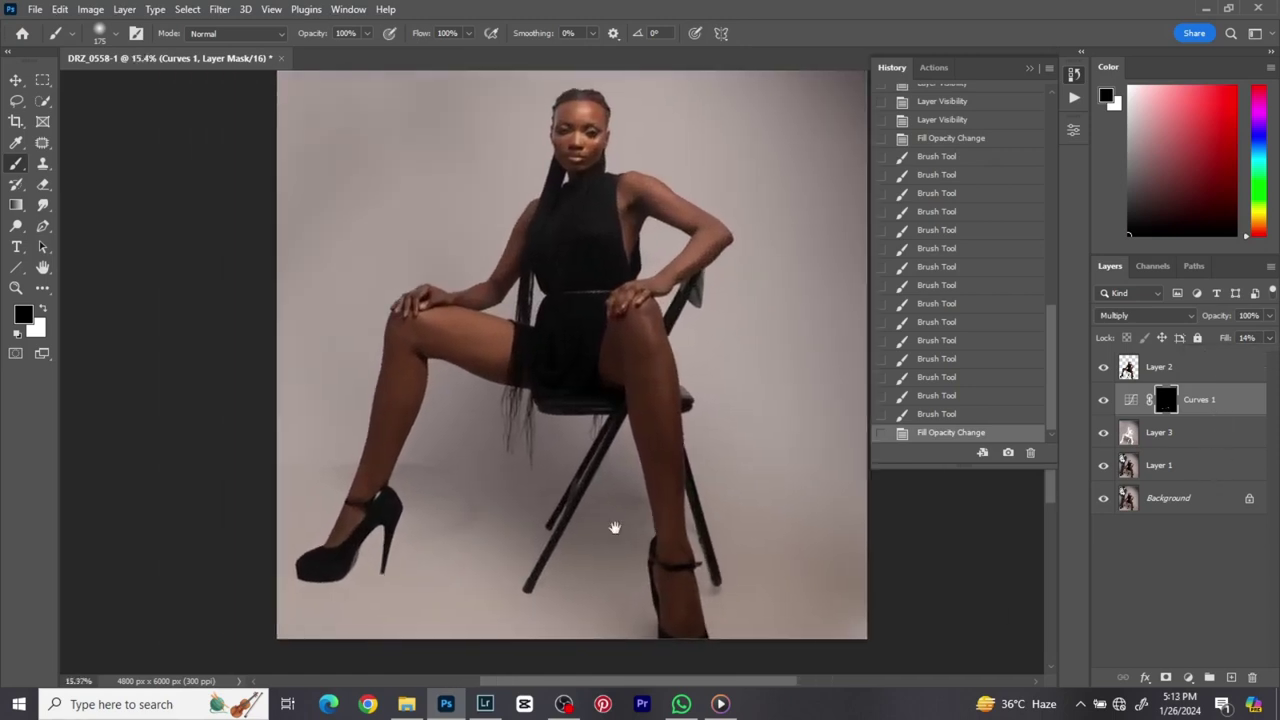
pyautogui.scroll(-2, 609, 566)
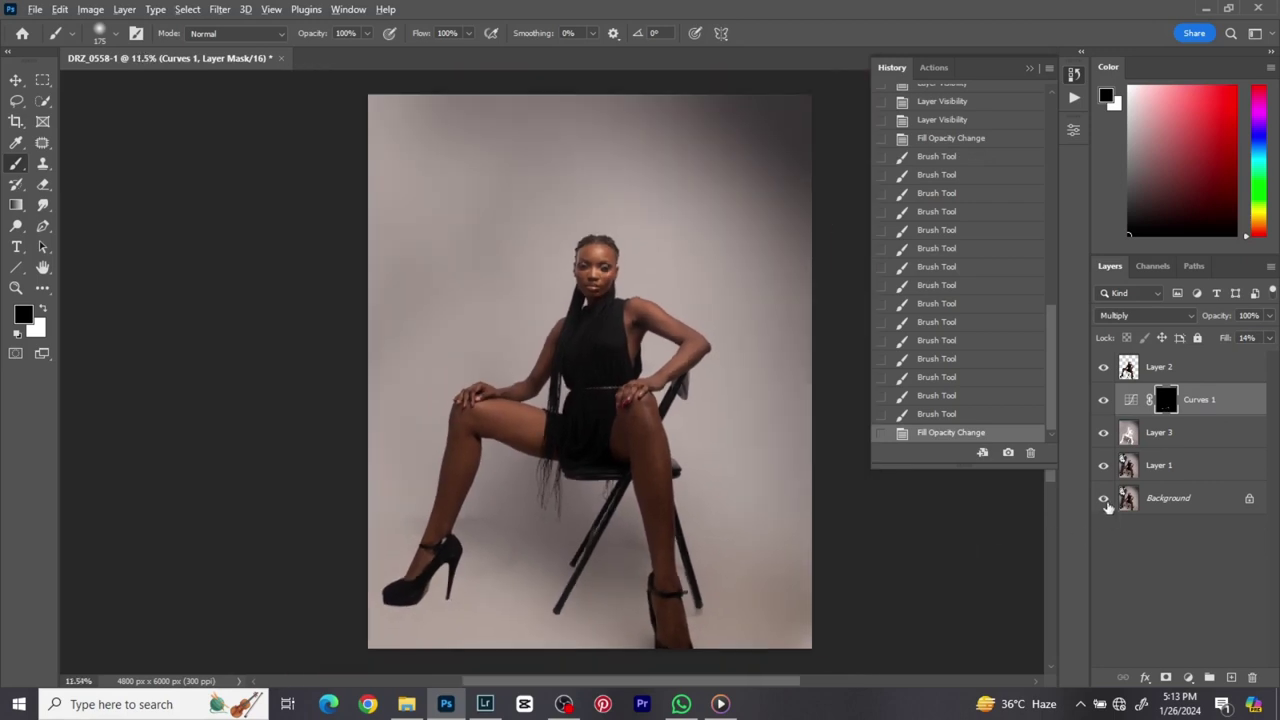
pyautogui.click(1105, 502)
pyautogui.click(1105, 502)
pyautogui.click(1105, 502)
pyautogui.click(1105, 502)
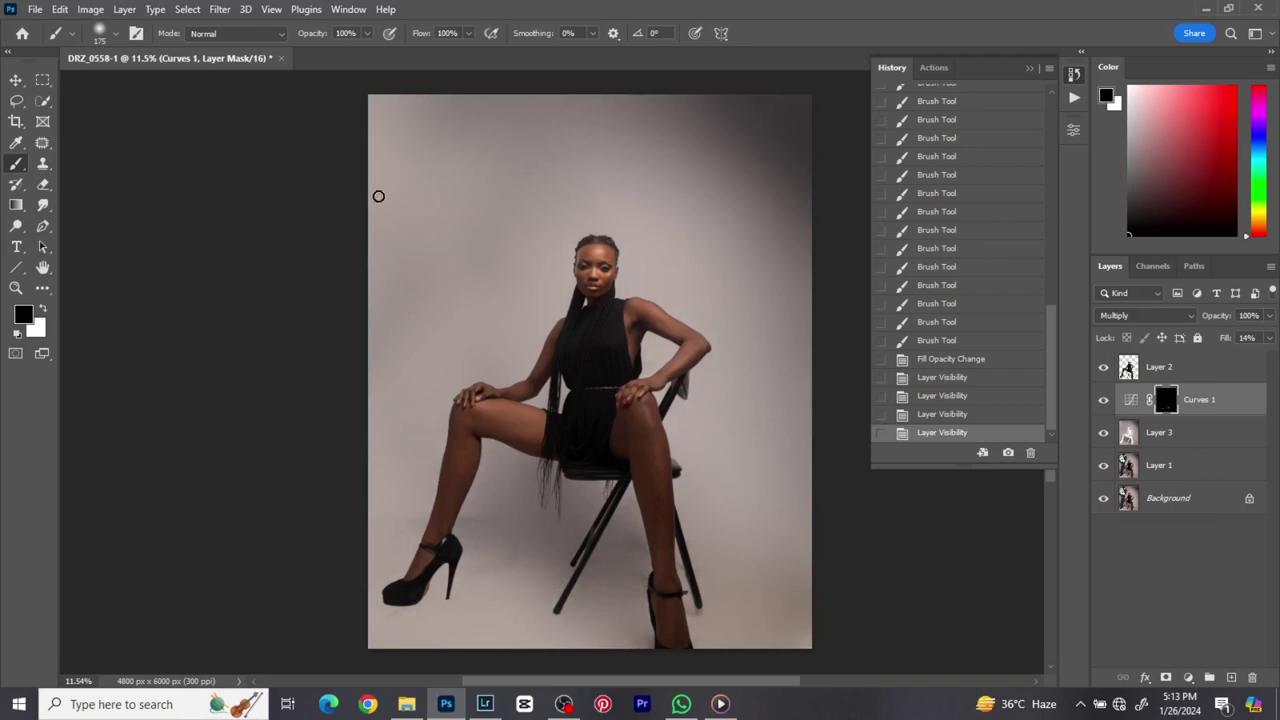
# - Paint black on the Curves 1 mask over the backdrop beside the subject's rear lower leg, using a 1000 px brush
pyautogui.click(43, 309)
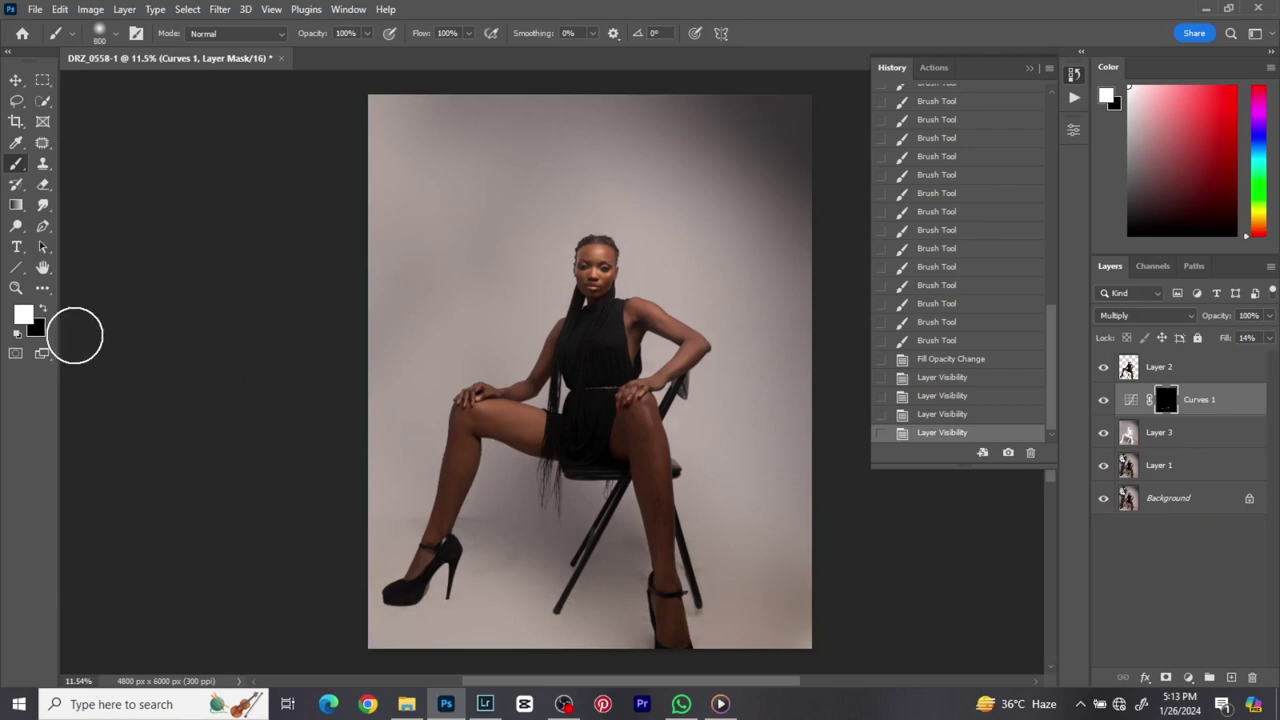
pyautogui.click(43, 309)
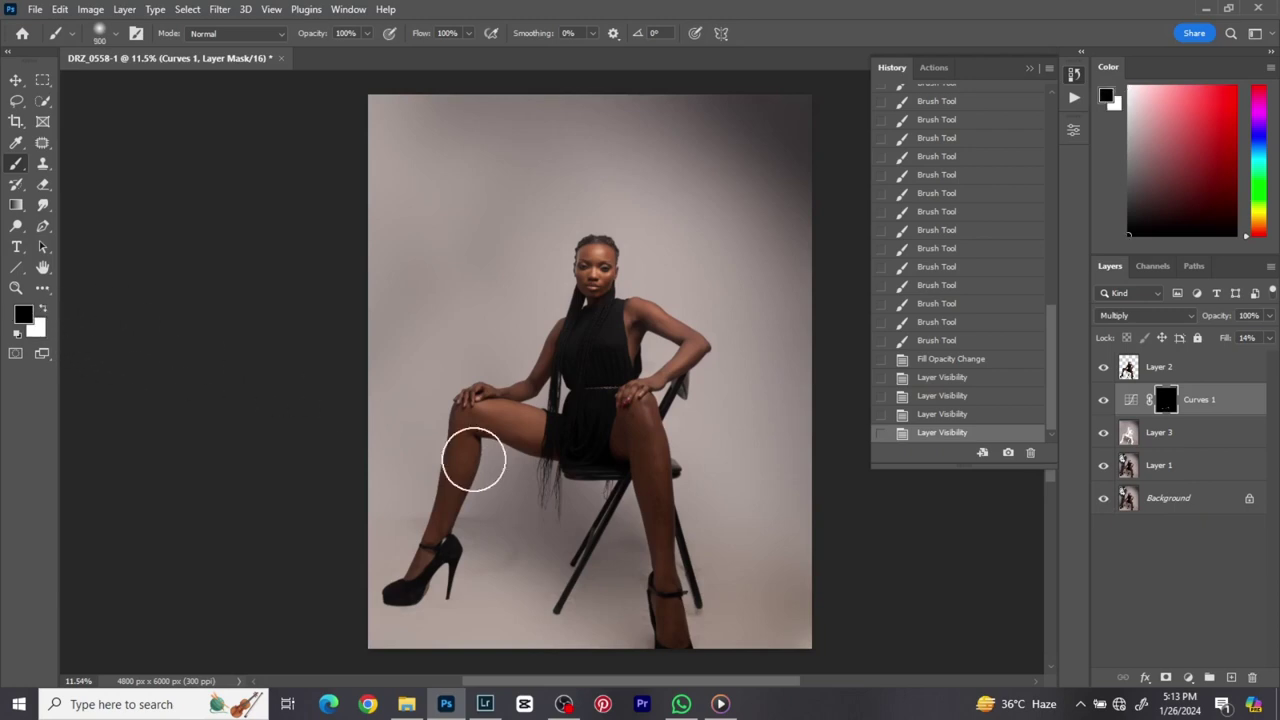
pyautogui.press(']')
pyautogui.press(']')
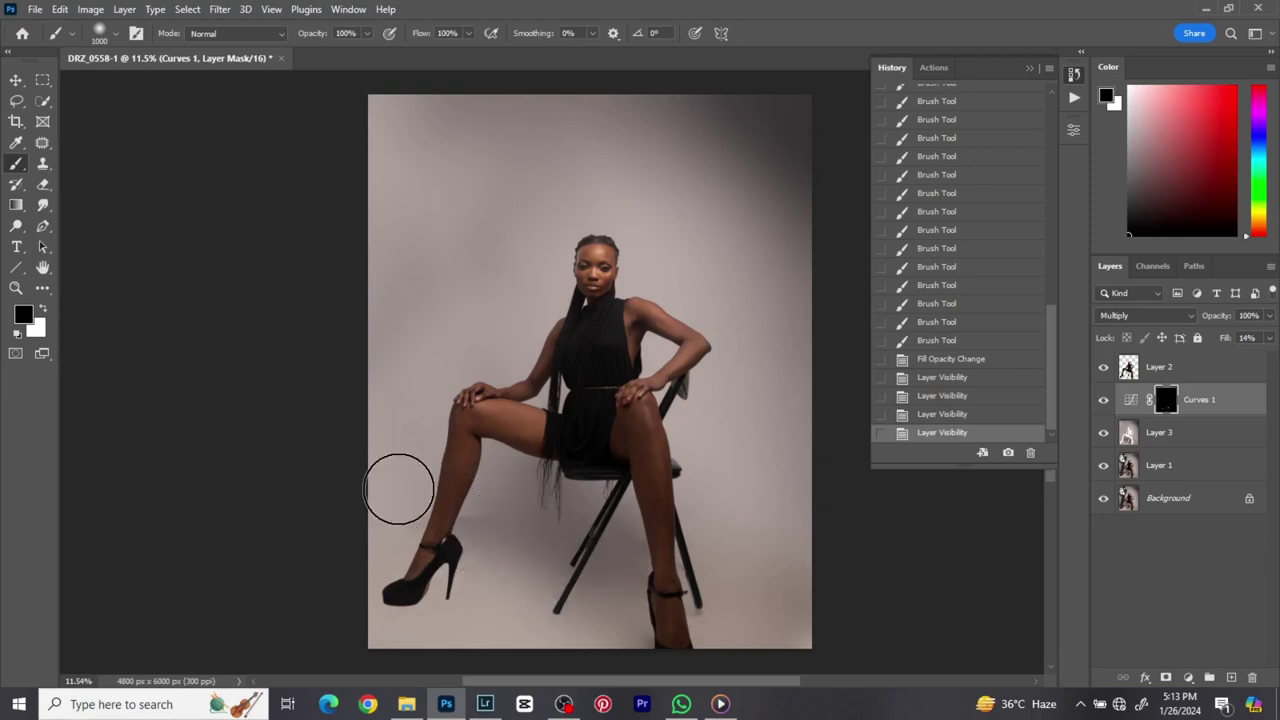
pyautogui.moveTo(399, 489); pyautogui.dragTo(307, 545)
# - Paint a faint contact shadow under the rear shoe's sole and heel with a small white brush on the Curves 1 mask
pyautogui.click(37, 310)
pyautogui.press('[')
pyautogui.press('[')
pyautogui.press('[')
pyautogui.press('[')
pyautogui.press('[')
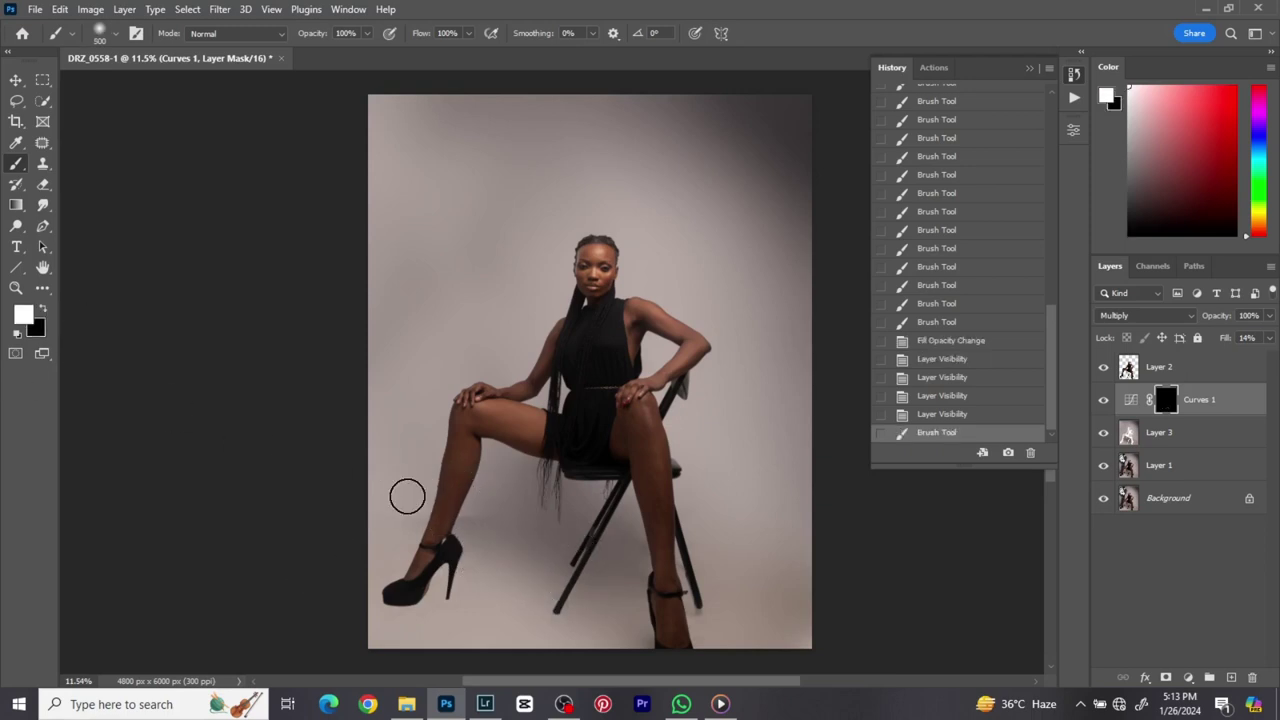
pyautogui.press('[')
pyautogui.press('[')
pyautogui.moveTo(431, 590); pyautogui.dragTo(456, 601)
pyautogui.press(']')
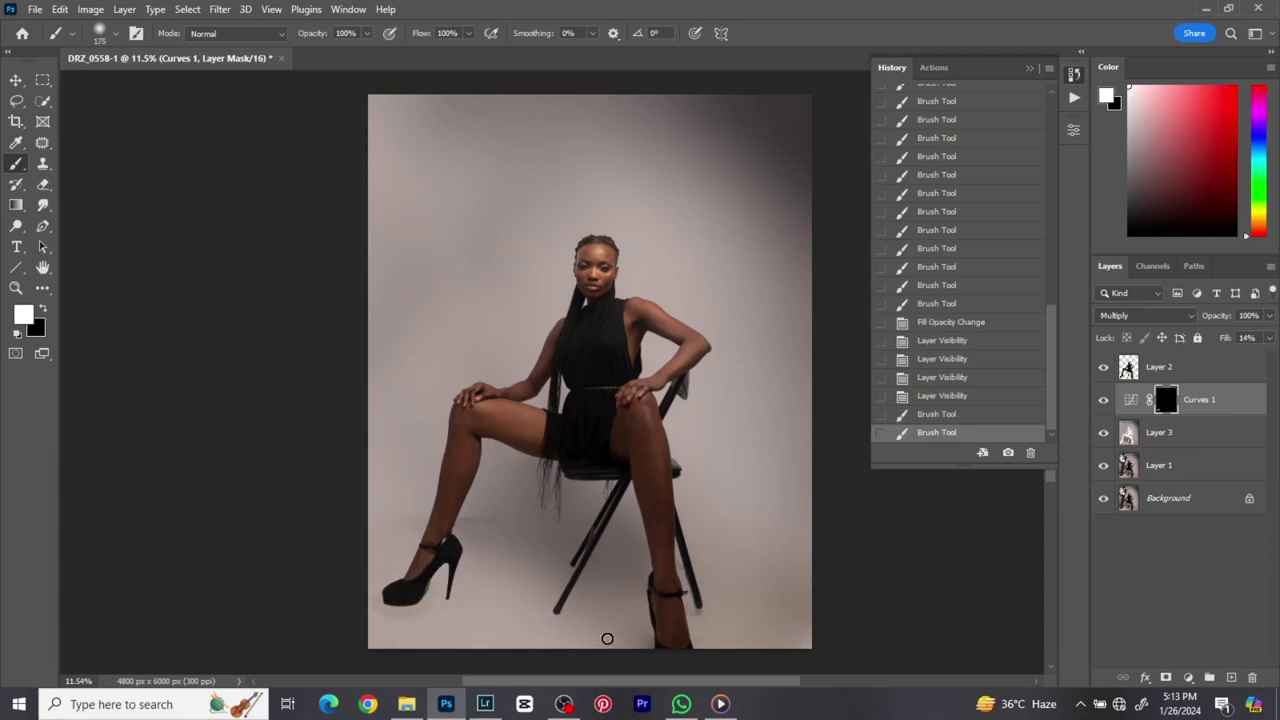
# - Revert the last two brush strokes and repaint the shadow beneath the shoes and chair legs on the Curves 1 mask with a 200 px white brush
pyautogui.click(955, 398)
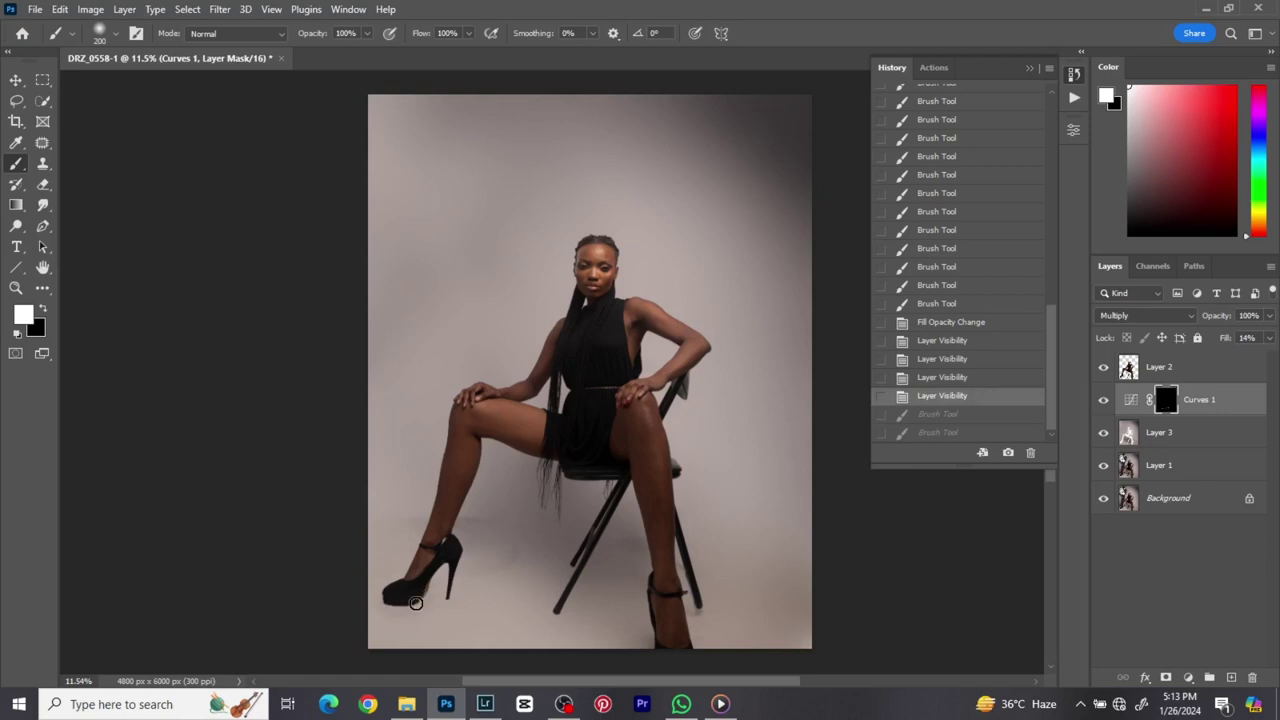
pyautogui.moveTo(413, 605); pyautogui.dragTo(571, 615)
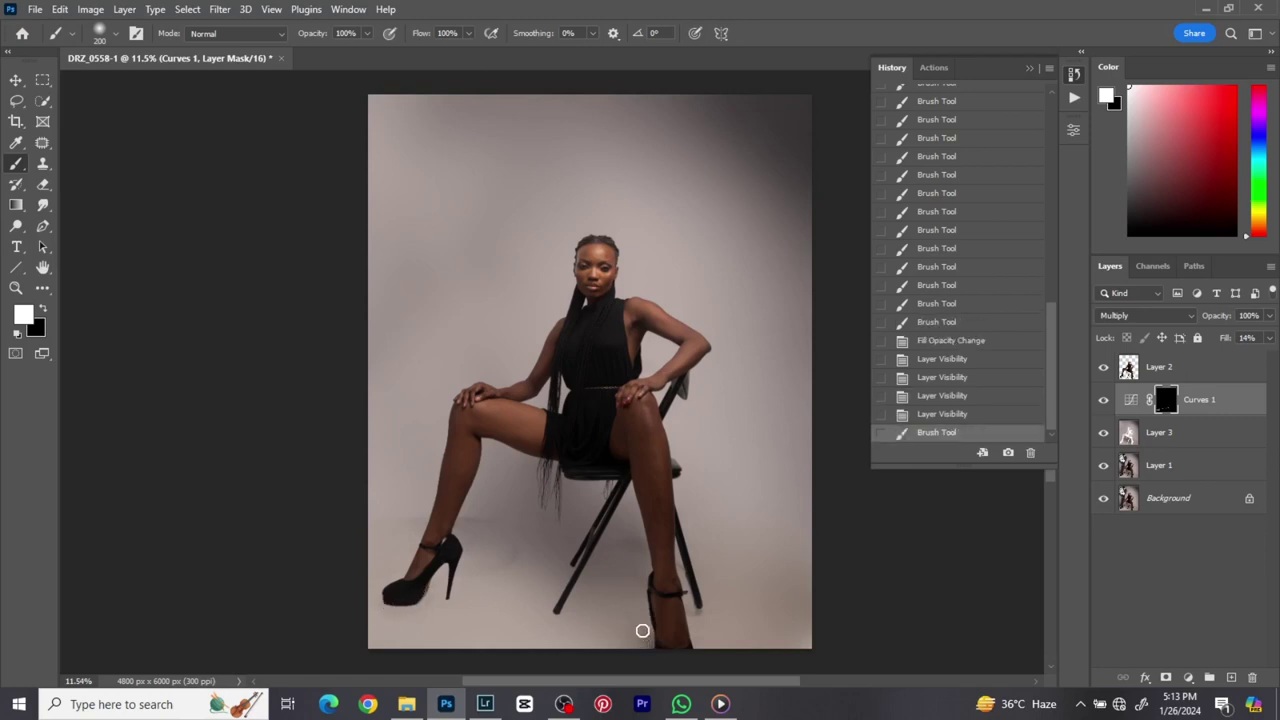
pyautogui.moveTo(651, 651)
pyautogui.mouseDown()
pyautogui.moveTo(699, 639)
pyautogui.moveTo(698, 628)
pyautogui.moveTo(698, 639)
pyautogui.moveTo(646, 637)
pyautogui.moveTo(709, 643)
pyautogui.moveTo(646, 640)
pyautogui.mouseUp()
# - Widen the shadow around the raised shoe by painting white on the Curves 1 mask with brush sizes of 400 and 500 px
pyautogui.press(']')
pyautogui.press(']')
pyautogui.press(']')
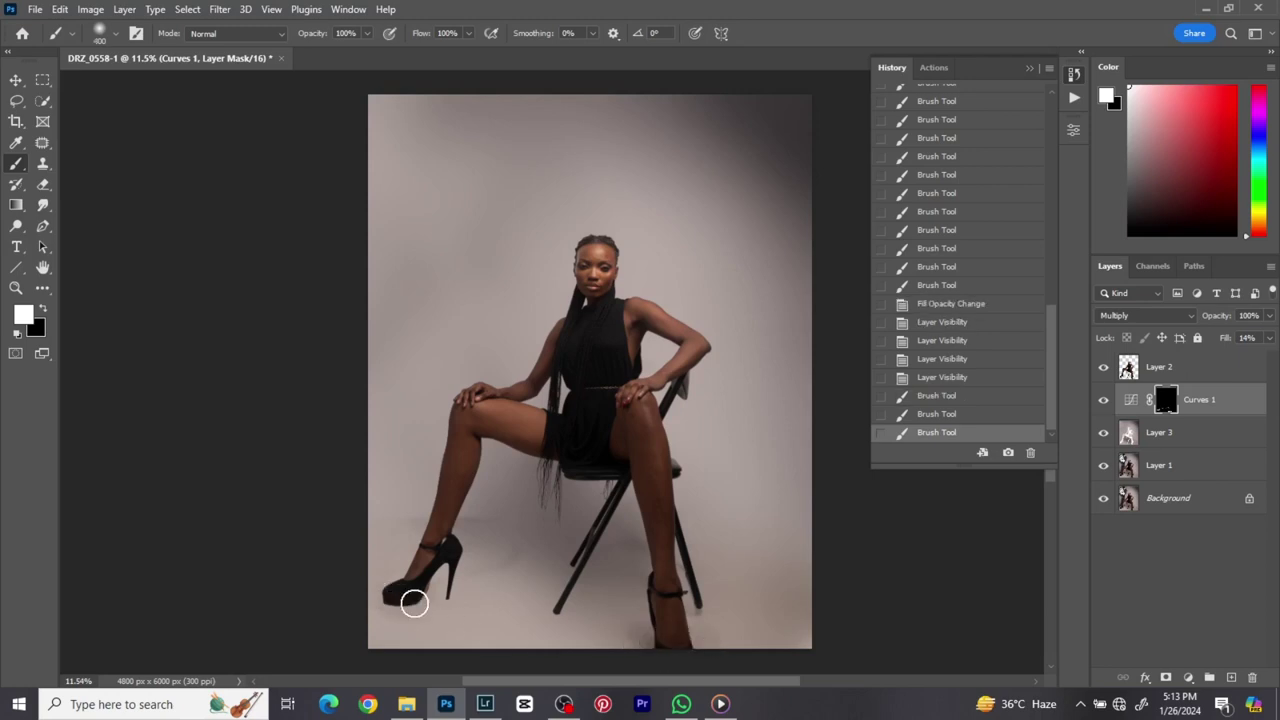
pyautogui.moveTo(409, 597)
pyautogui.mouseDown()
pyautogui.moveTo(386, 586)
pyautogui.moveTo(440, 598)
pyautogui.mouseUp()
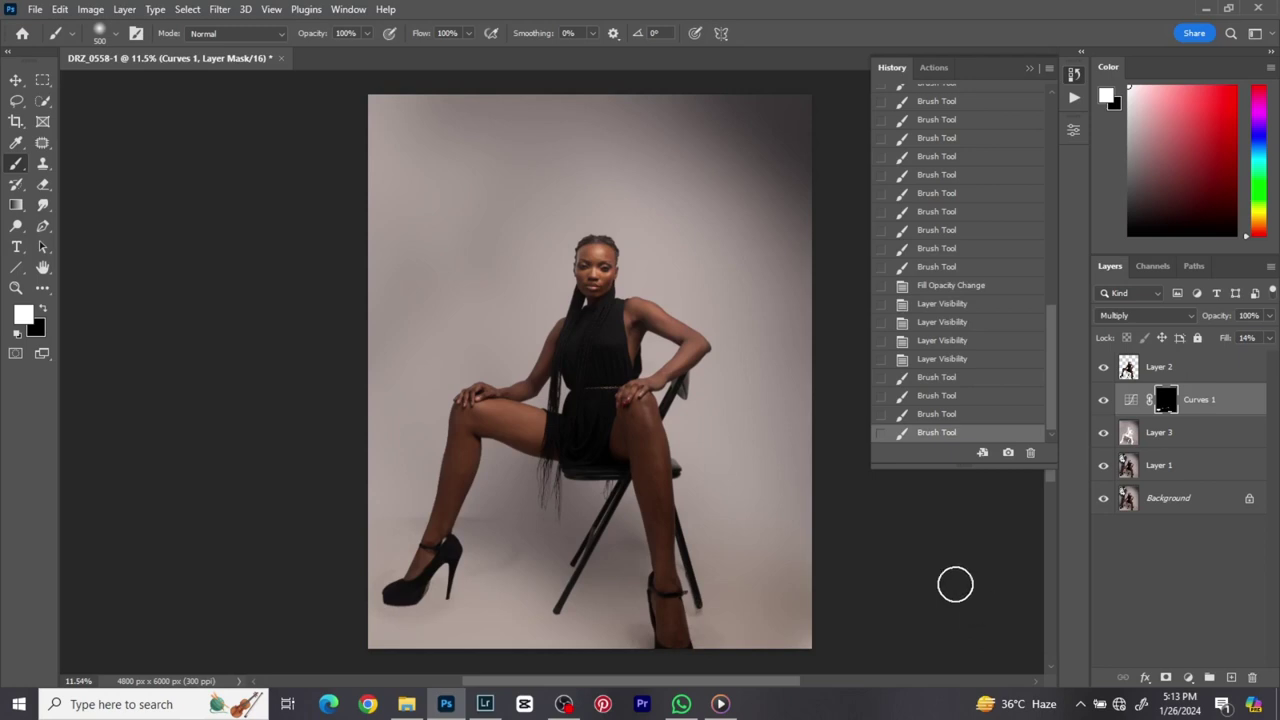
pyautogui.press(']')
pyautogui.moveTo(455, 578); pyautogui.dragTo(443, 571)
# - Preview the image with and without Curves 1, and set that layer's fill to 26%
pyautogui.click(1104, 400)
pyautogui.click(1105, 400)
pyautogui.click(1270, 339)
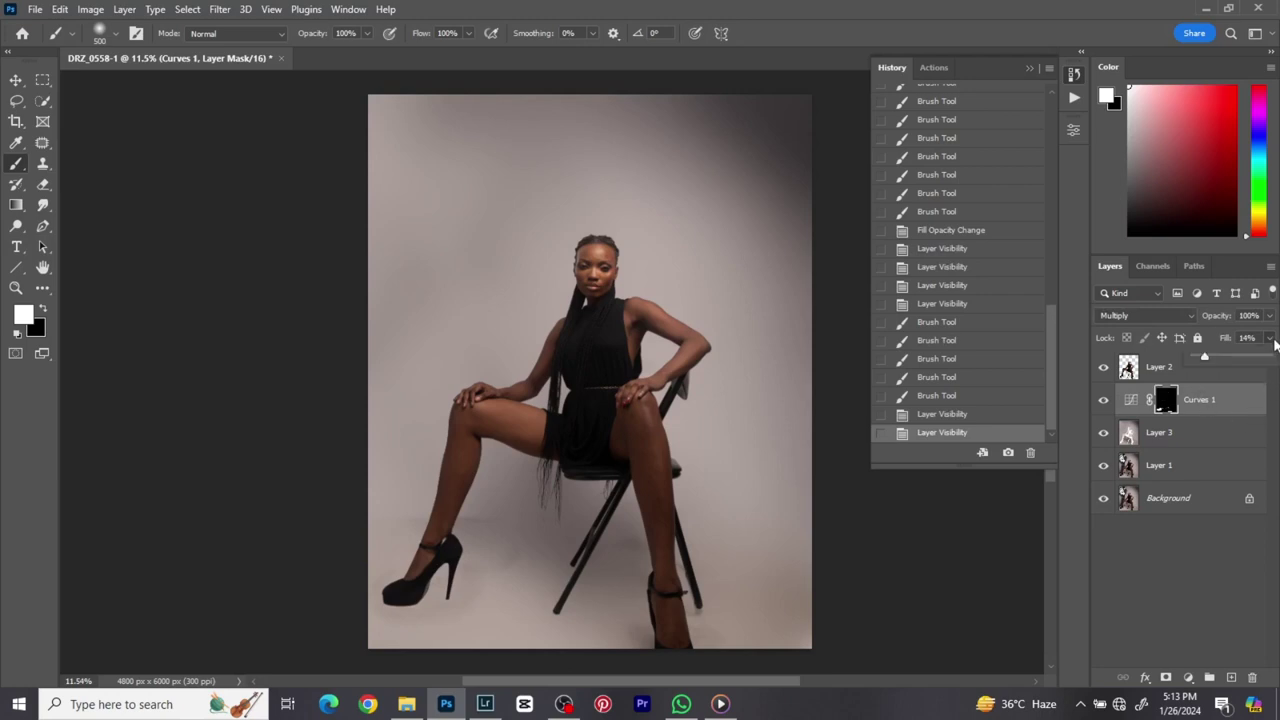
pyautogui.moveTo(1211, 357); pyautogui.dragTo(1215, 358)
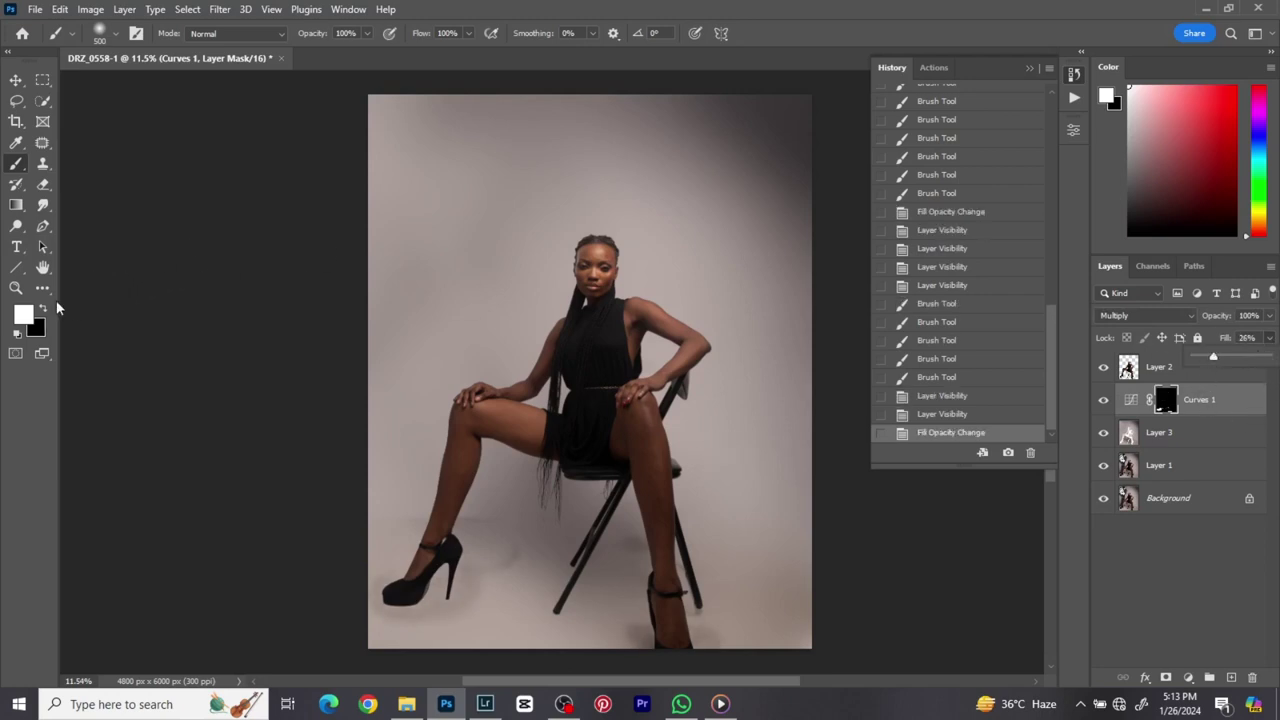
# - Soften the floor shadow near the chair legs by painting black on the Curves 1 mask with an 800 px brush
pyautogui.press('x')
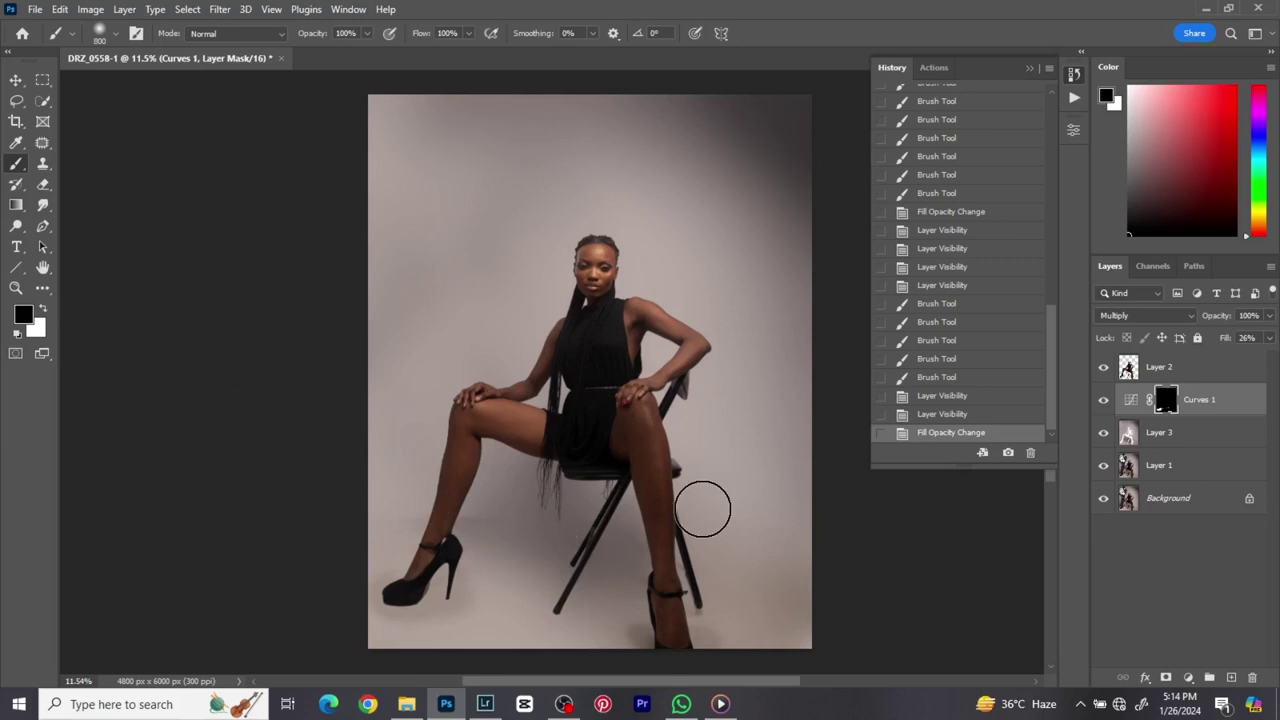
pyautogui.scroll(-3, 794, 537)
pyautogui.click(651, 546)
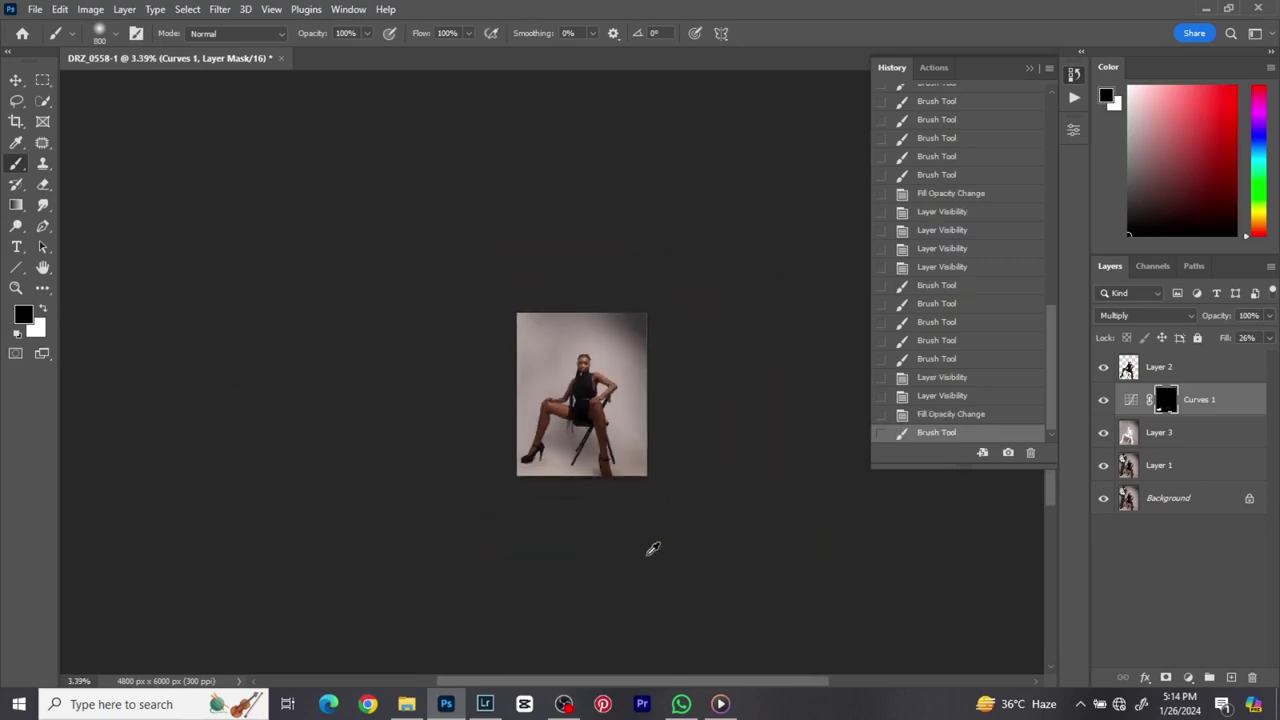
# - Compare the edited image with the original by isolating the Background layer and restoring the other layers
pyautogui.scroll(3, 651, 546)
pyautogui.scroll(3, 600, 480)
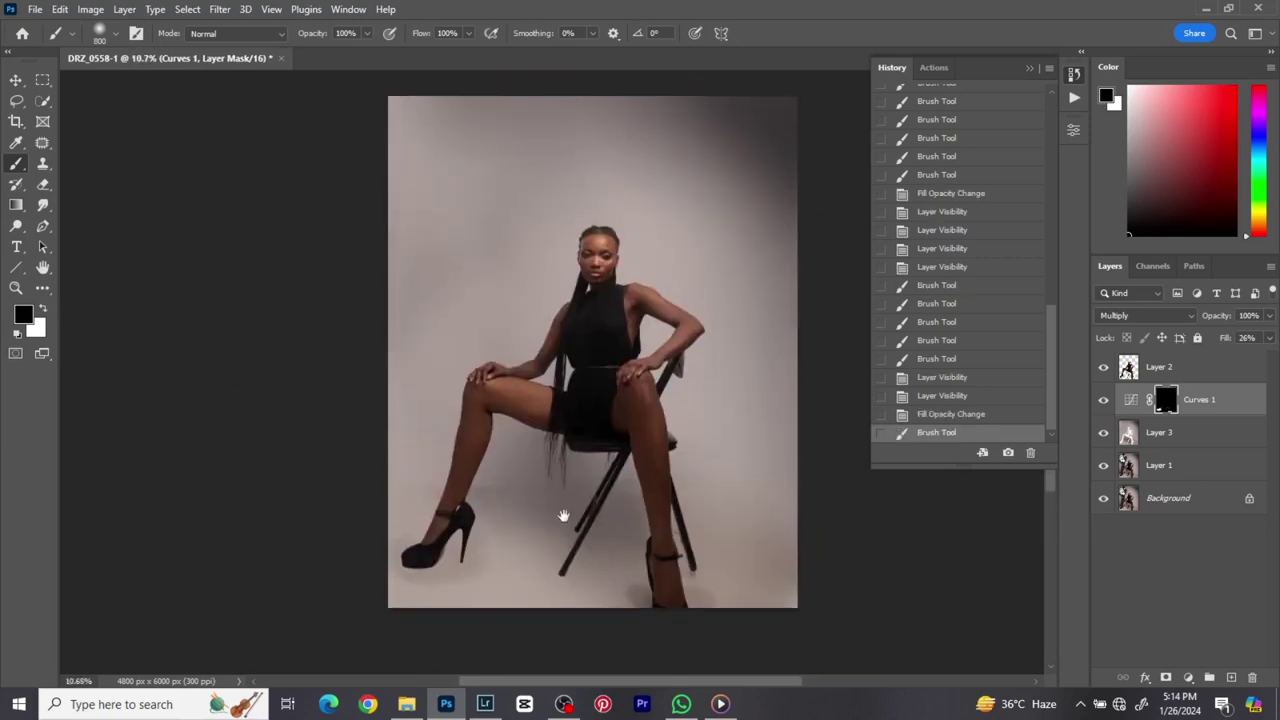
pyautogui.keyDown('alt'); pyautogui.click(1103, 500); pyautogui.keyUp('alt')
pyautogui.keyDown('alt'); pyautogui.click(1103, 502); pyautogui.keyUp('alt')
pyautogui.keyDown('alt'); pyautogui.click(1104, 517); pyautogui.keyUp('alt')
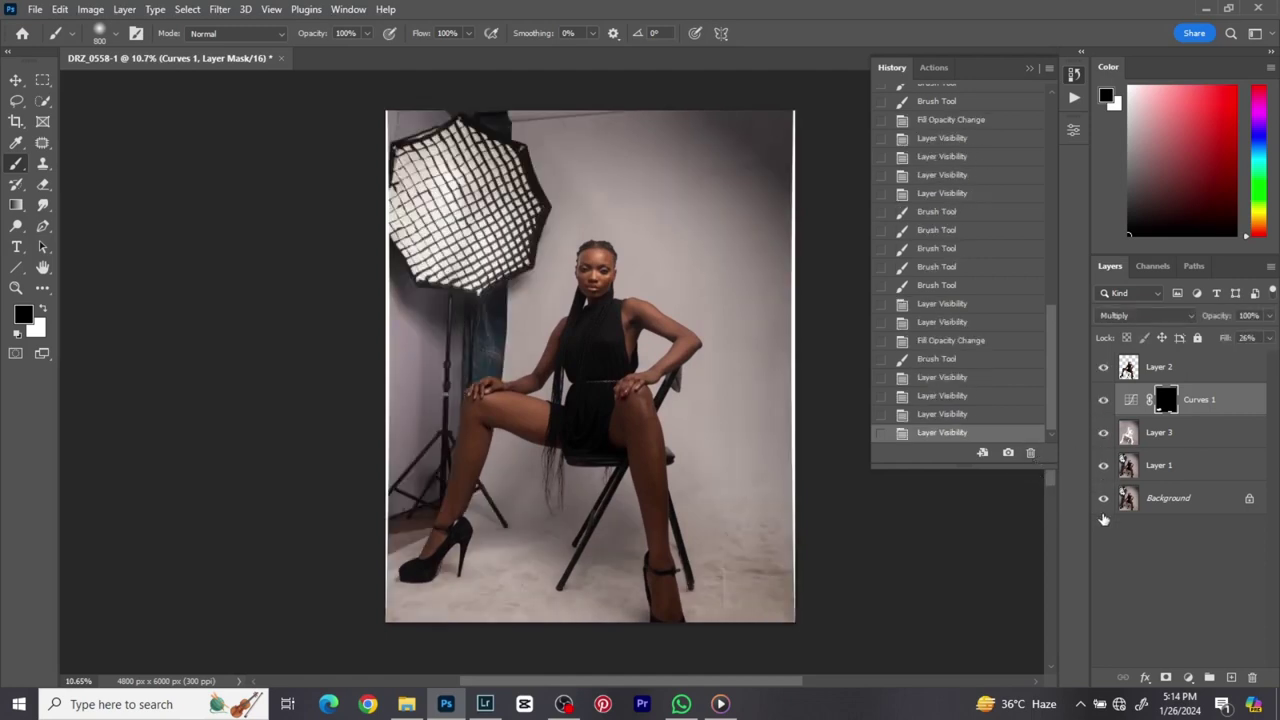
pyautogui.keyDown('alt'); pyautogui.click(1104, 517); pyautogui.keyUp('alt')
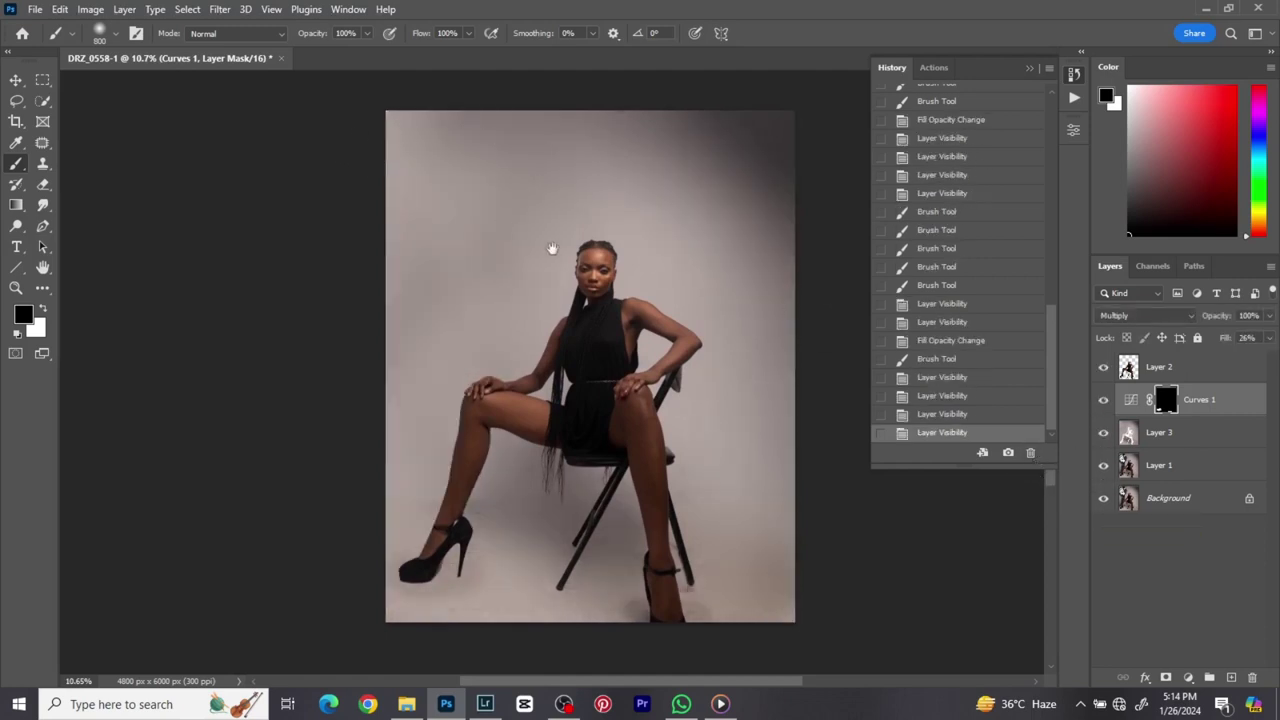
# - Clip the Curves 1 adjustment to Layer 3 and merge the clipping mask into that layer
pyautogui.moveTo(577, 265)
pyautogui.mouseDown()
pyautogui.moveTo(548, 272)
pyautogui.moveTo(572, 274)
pyautogui.moveTo(557, 266)
pyautogui.mouseUp()
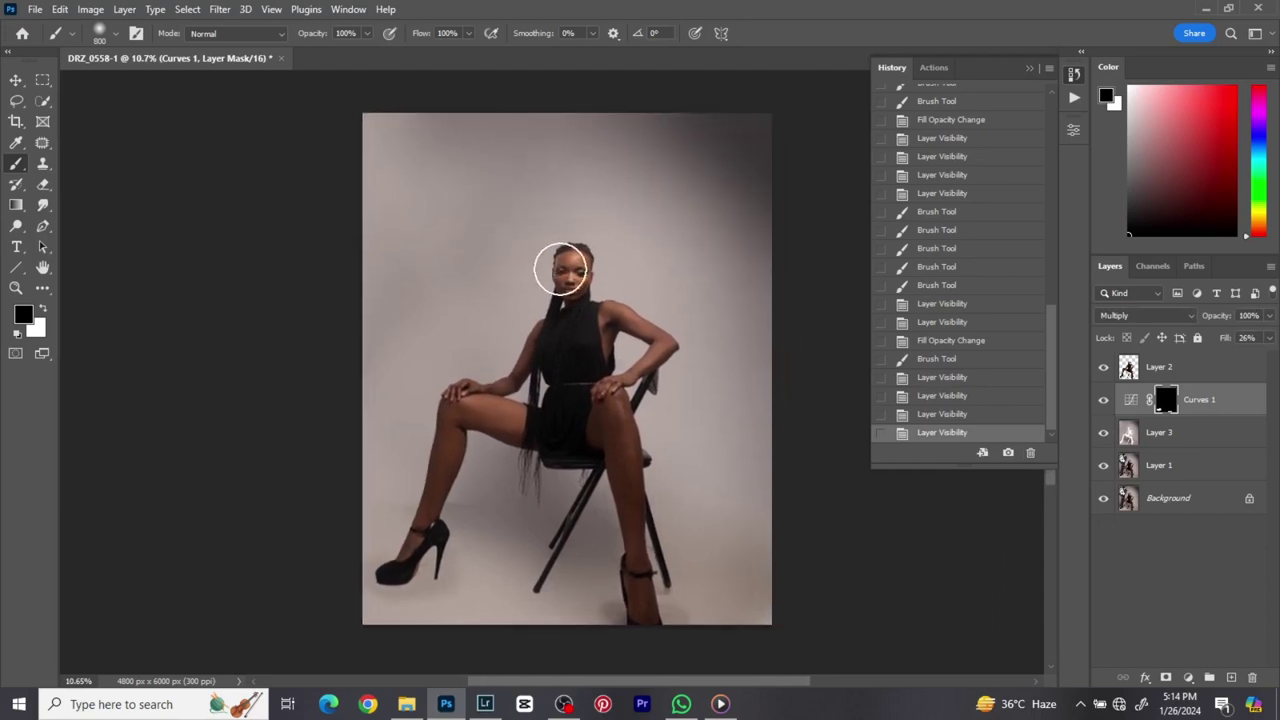
pyautogui.scroll(1, 557, 266)
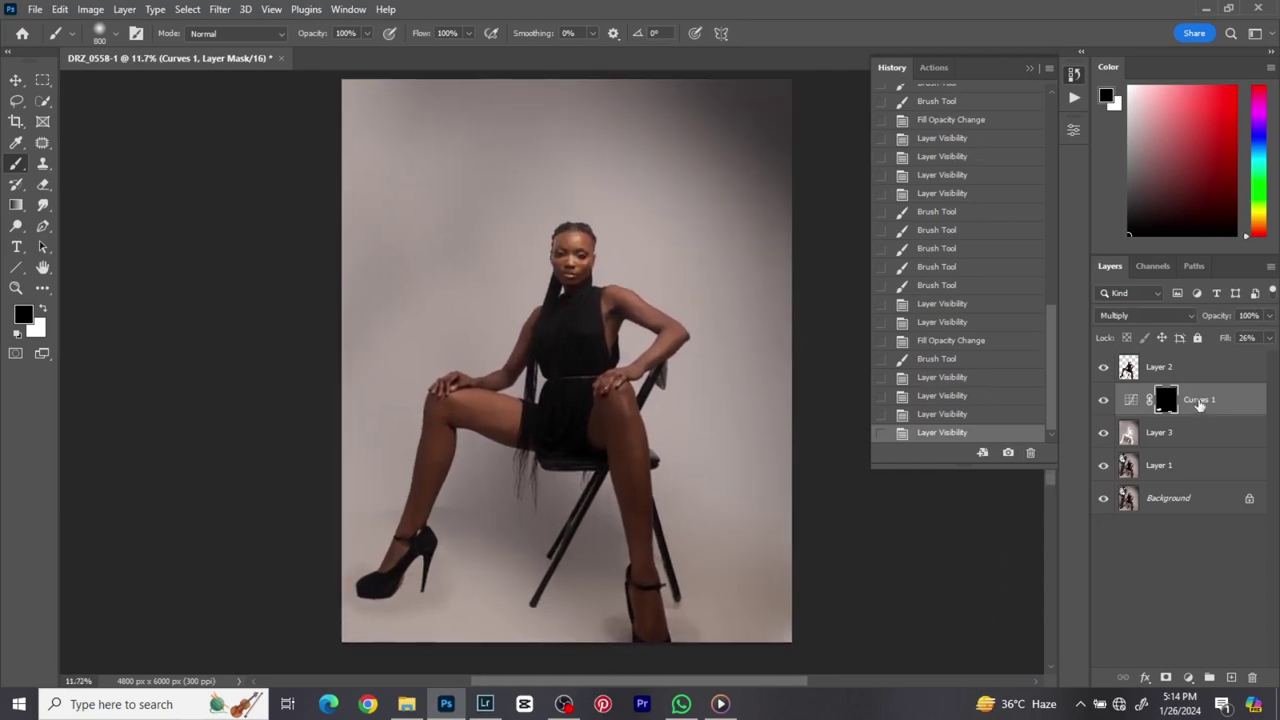
pyautogui.rightClick(1199, 403)
pyautogui.click(1095, 318)
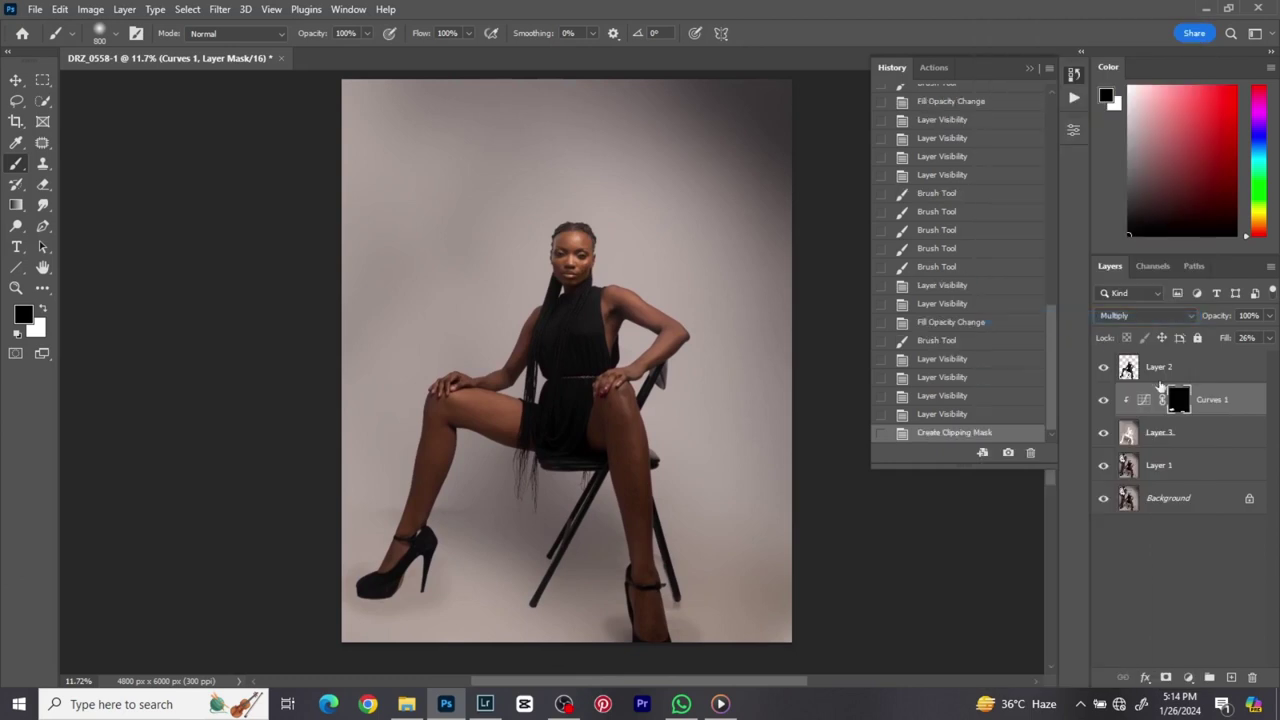
pyautogui.rightClick(1210, 437)
pyautogui.click(1109, 485)
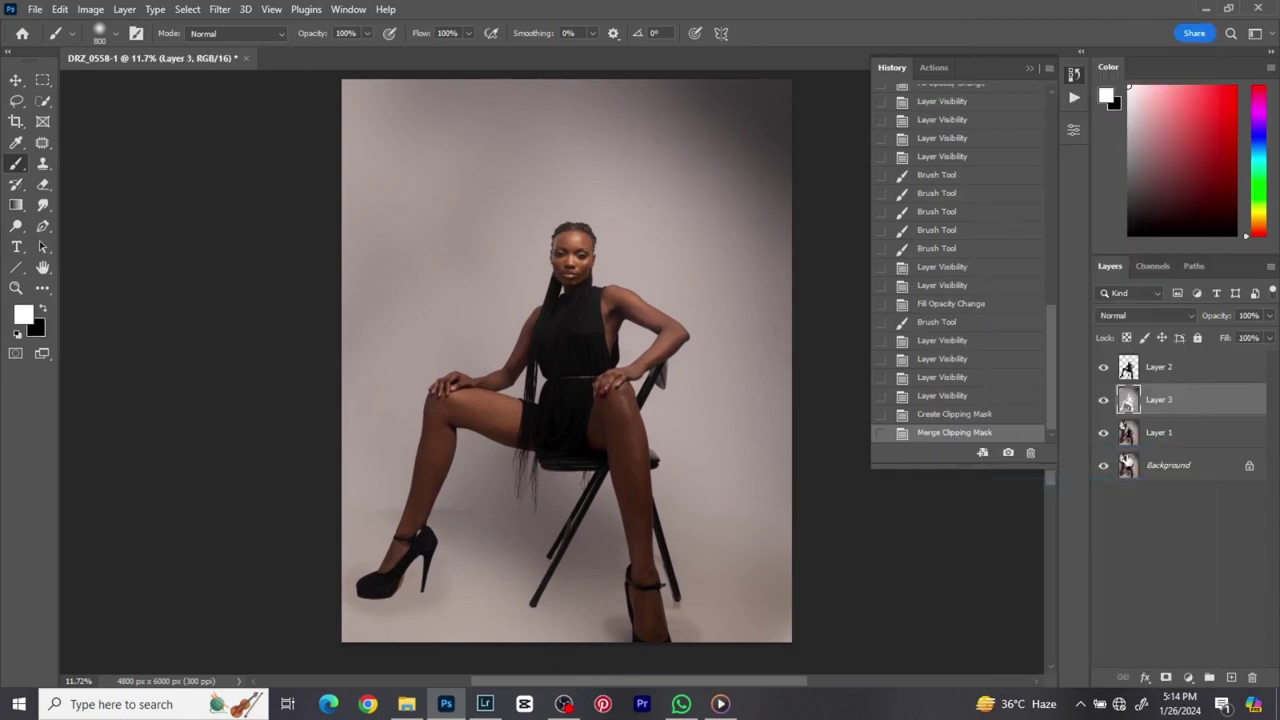
# - Toggle the visibility at the Background layer repeatedly to check the merged result against the original photo
pyautogui.click(1104, 467)
pyautogui.click(1104, 467)
pyautogui.click(1104, 467)
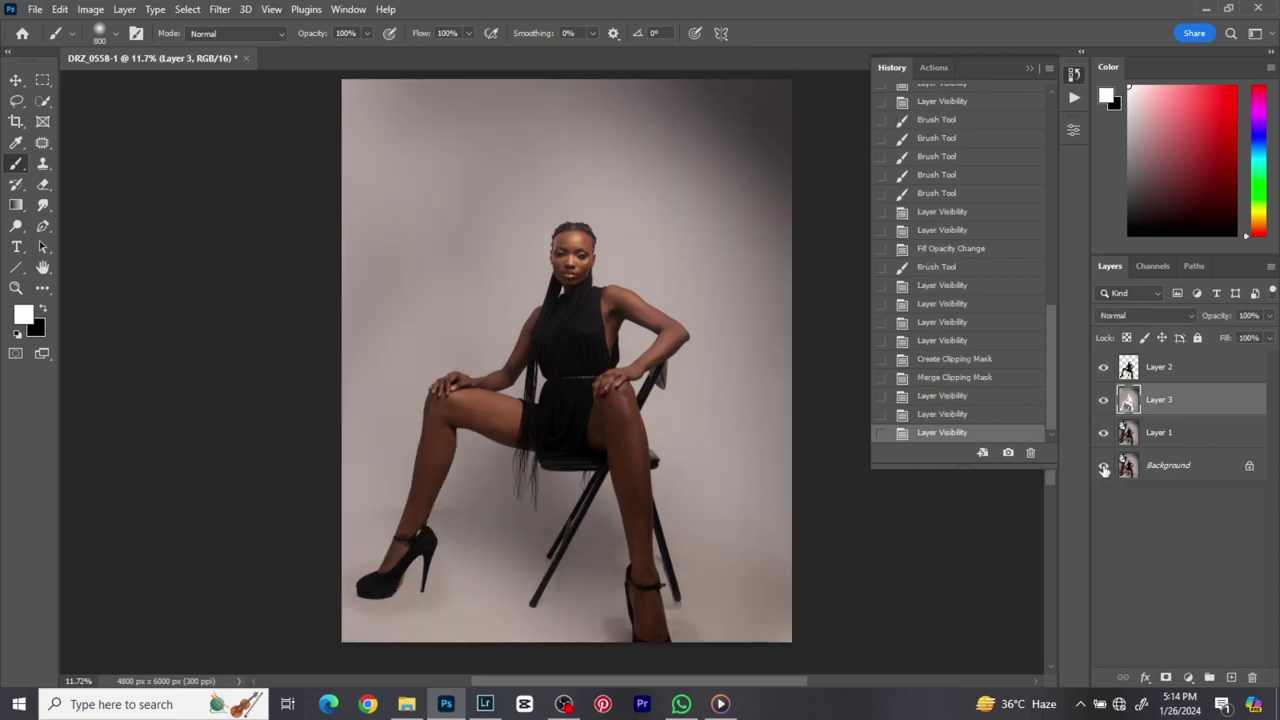
pyautogui.click(1104, 467)
pyautogui.click(1104, 467)
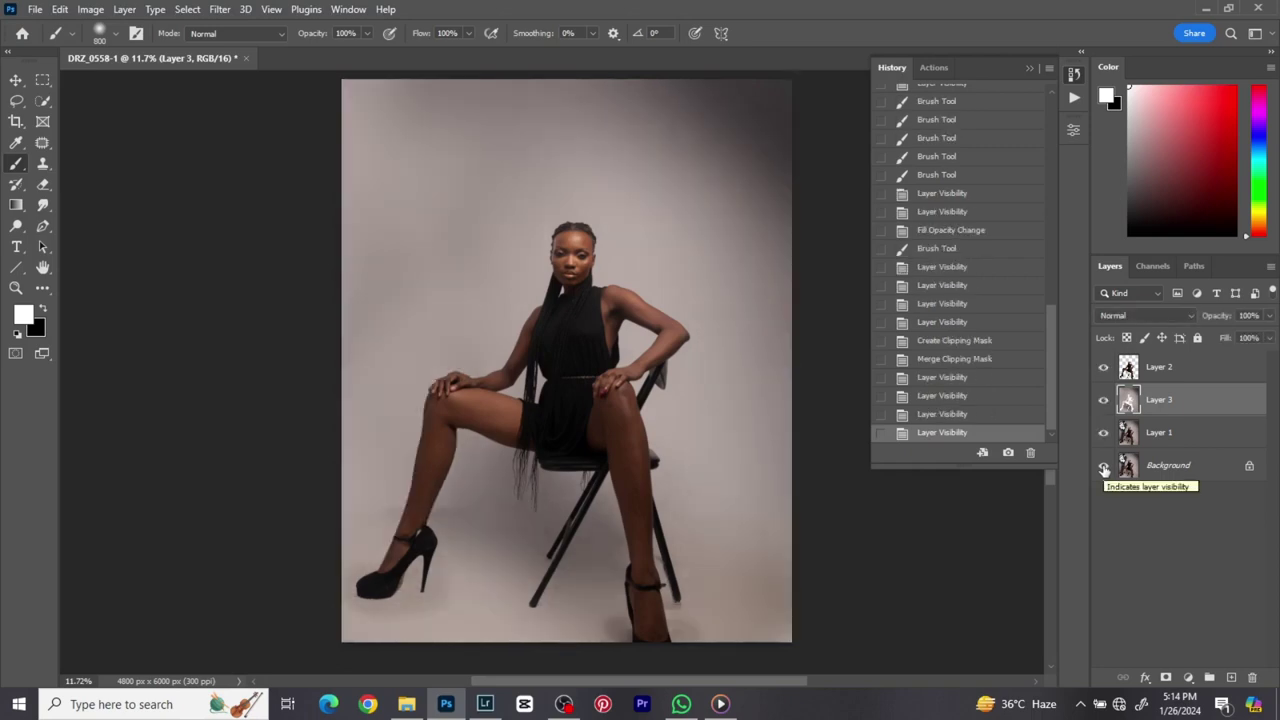
pyautogui.moveTo(462, 178); pyautogui.dragTo(456, 194)
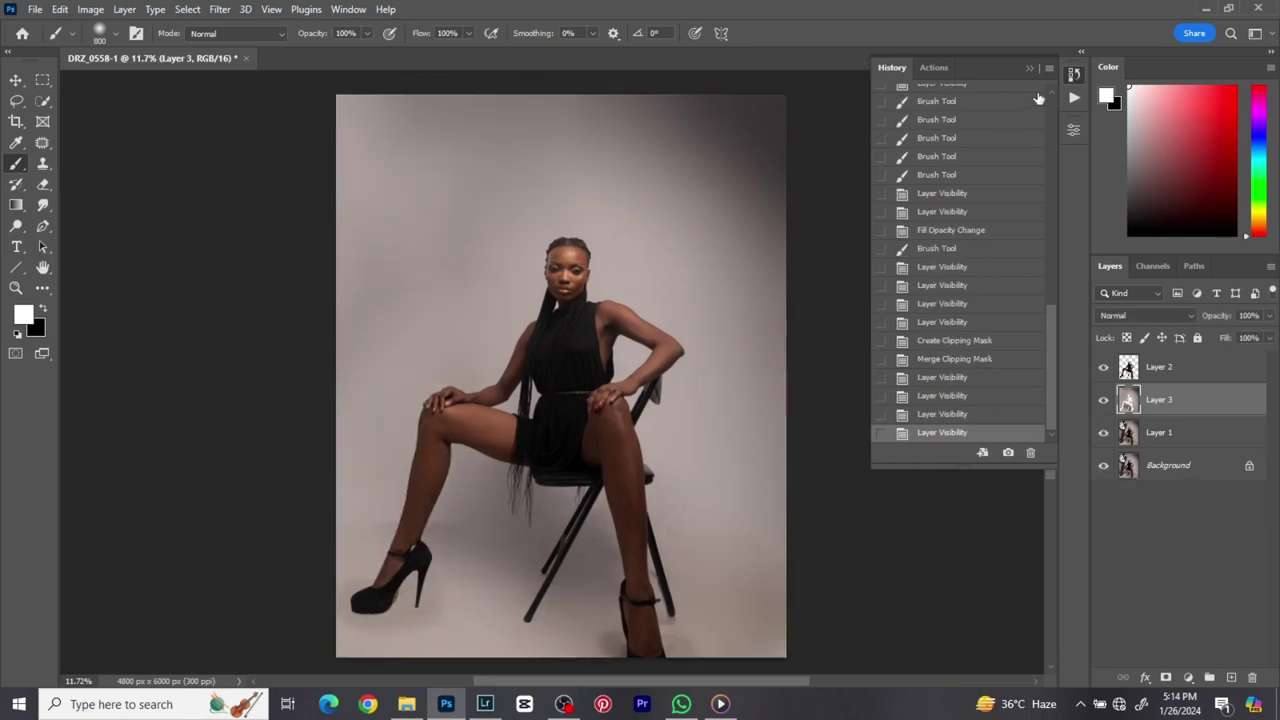
# - Collapse the History panel, switch to the Move tool and select Layer 2, the cut-out of the model
pyautogui.click(1069, 78)
pyautogui.click(27, 78)
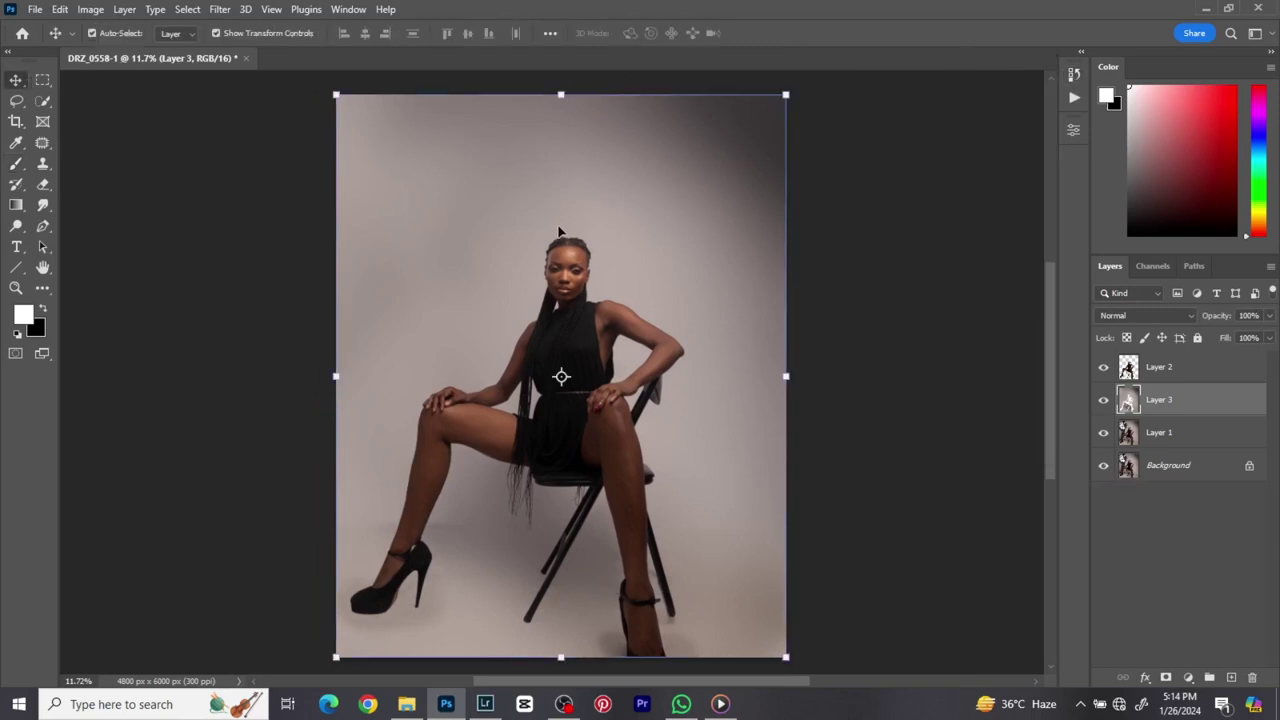
pyautogui.scroll(-2, 560, 232)
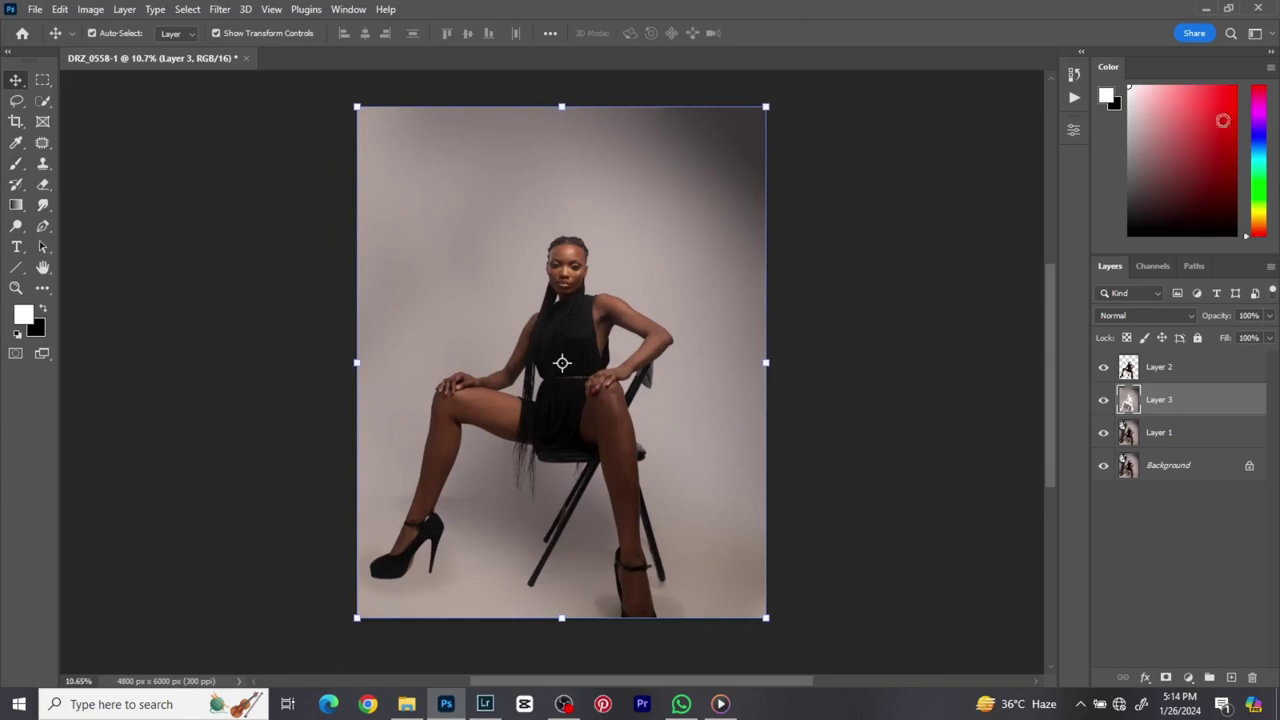
pyautogui.scroll(1, 575, 300)
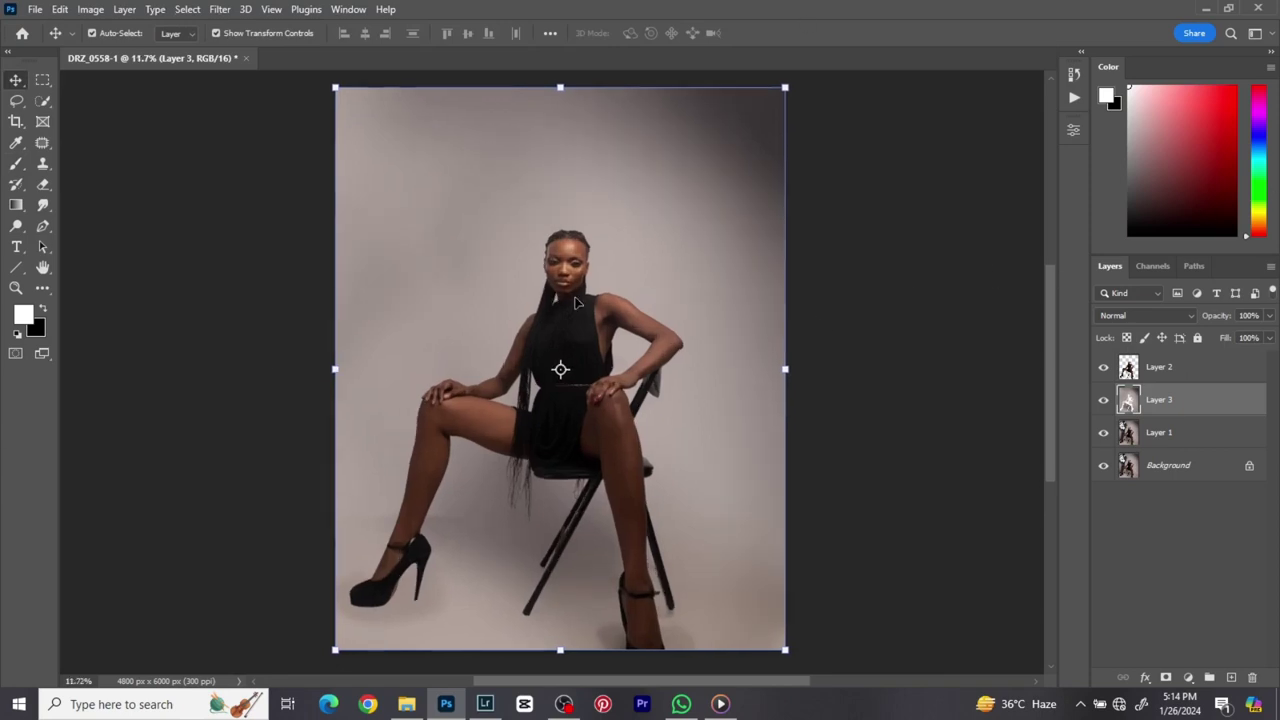
pyautogui.moveTo(575, 297)
pyautogui.mouseDown()
pyautogui.moveTo(554, 261)
pyautogui.moveTo(550, 292)
pyautogui.mouseUp()
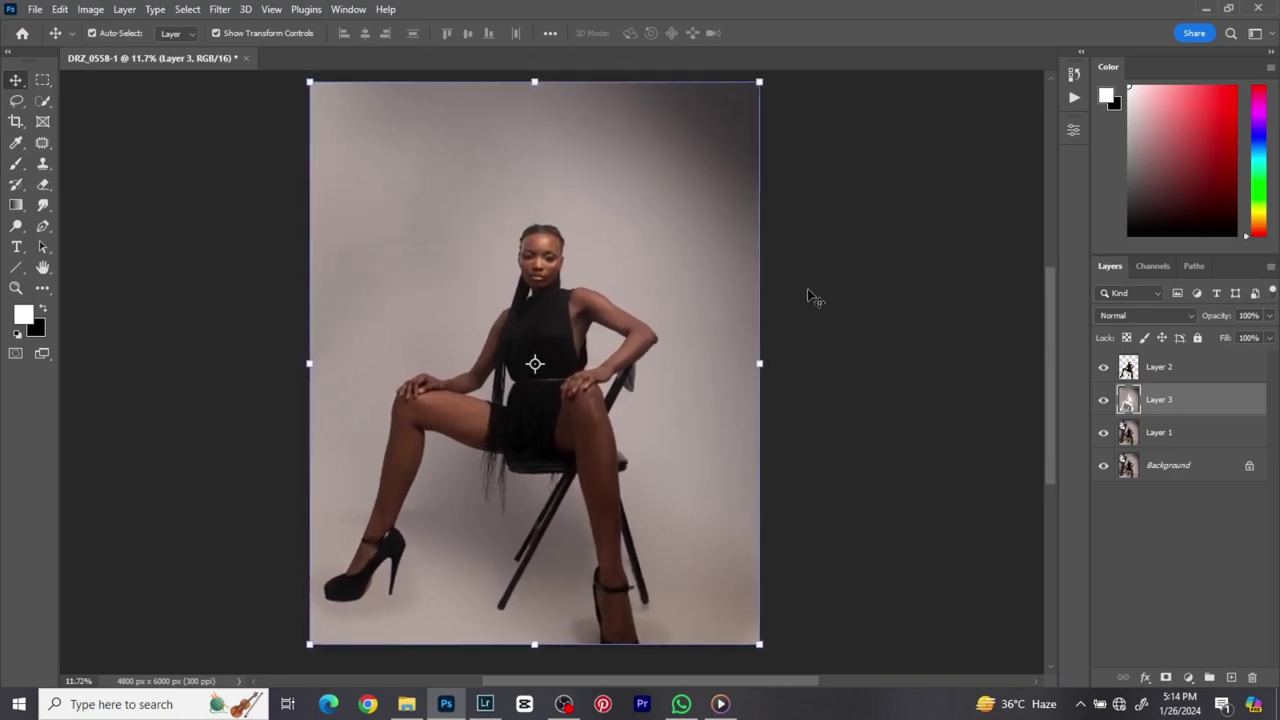
pyautogui.click(1183, 369)
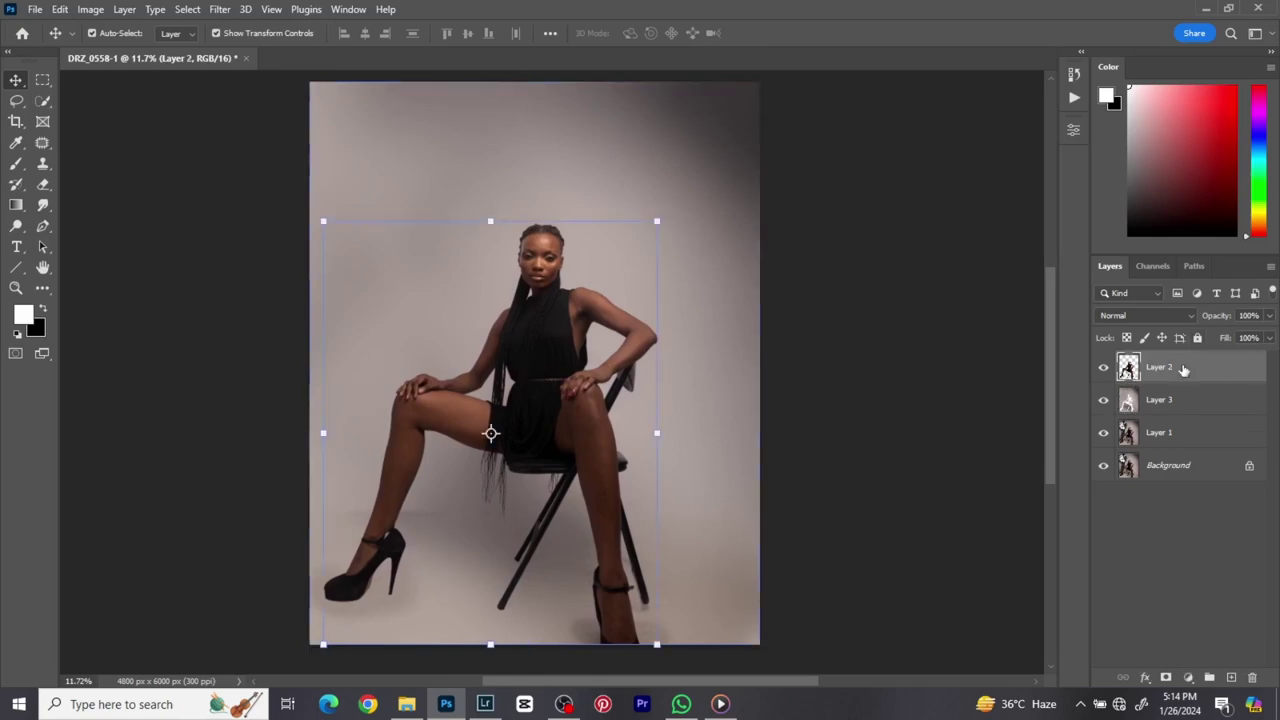
# - Patch the skin bumps and blemishes across the model's forehead and lower face on Layer 2 using the Patch tool
pyautogui.scroll(15, 575, 286)
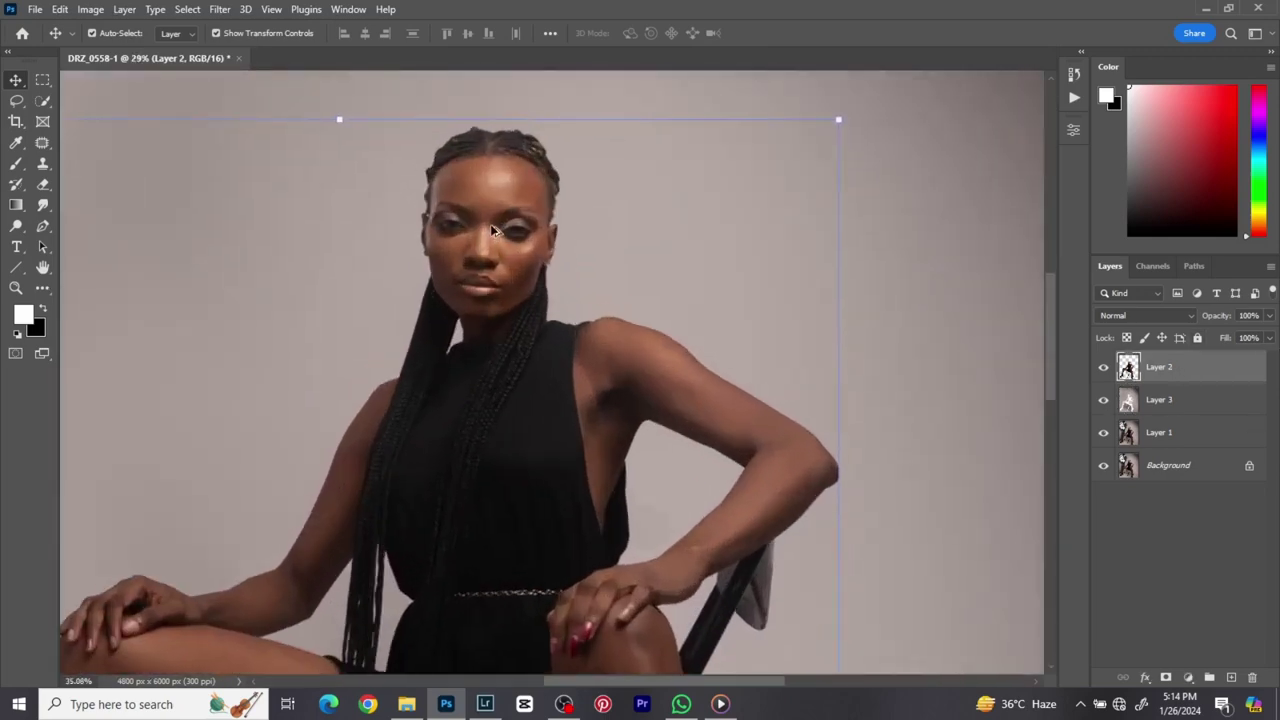
pyautogui.scroll(5, 490, 229)
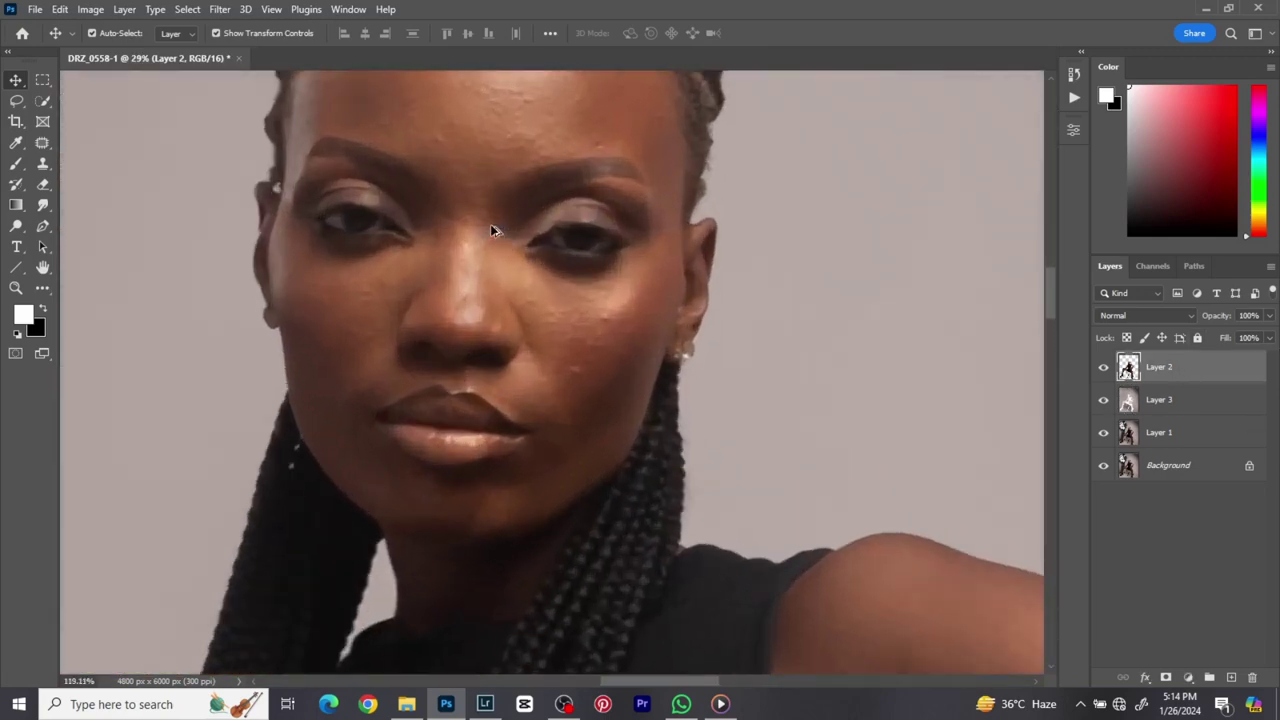
pyautogui.moveTo(503, 220); pyautogui.dragTo(586, 309)
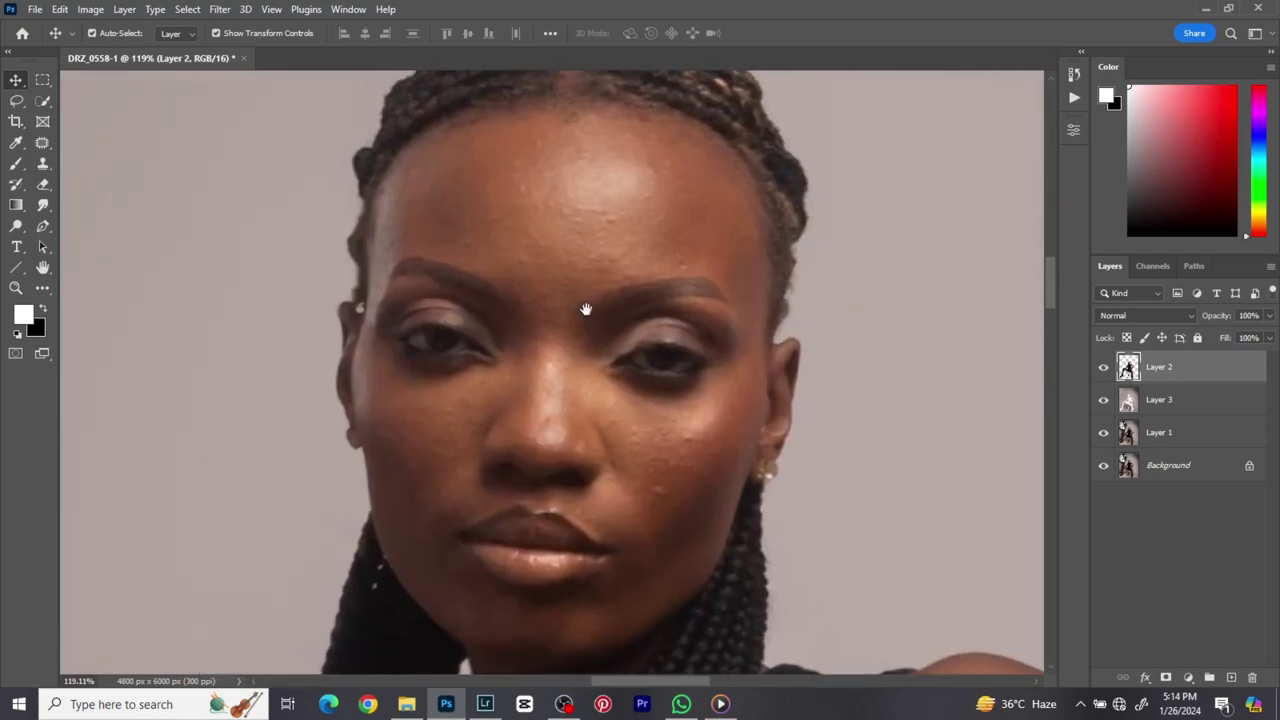
pyautogui.scroll(-1, 586, 313)
pyautogui.scroll(1, 590, 313)
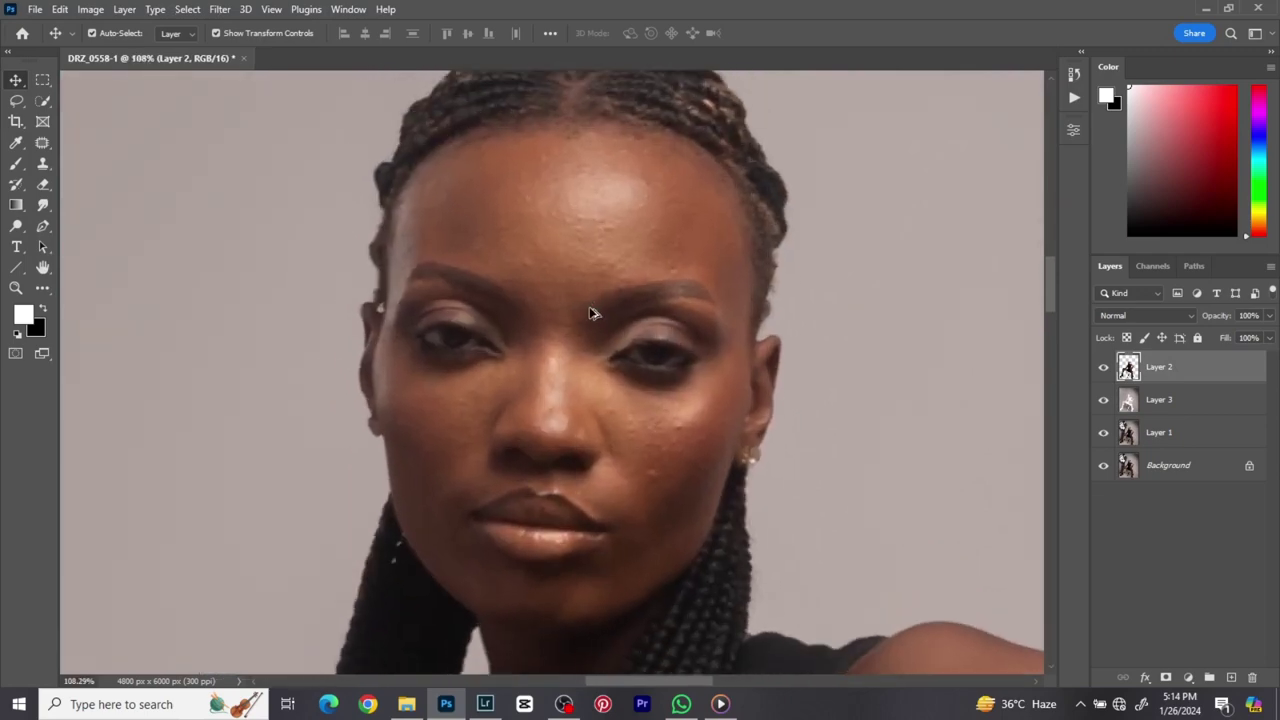
pyautogui.click(42, 142)
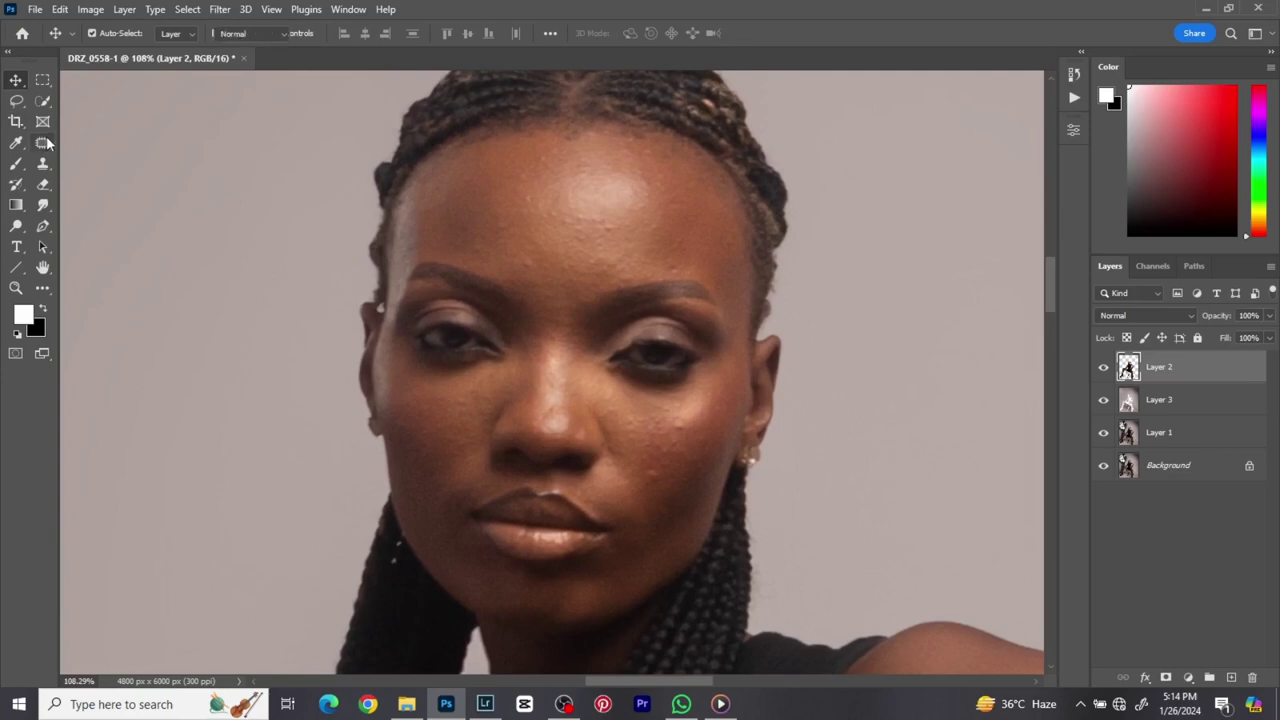
pyautogui.scroll(3, 688, 245)
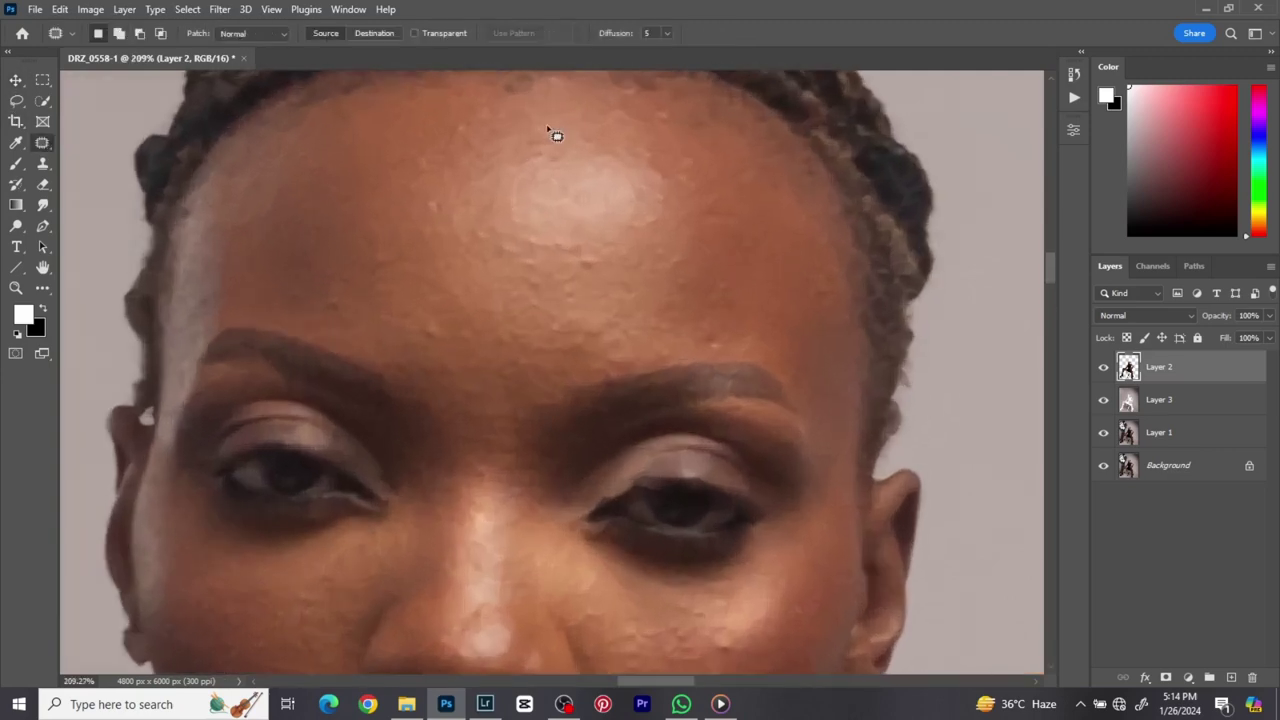
pyautogui.moveTo(580, 191); pyautogui.dragTo(644, 271)
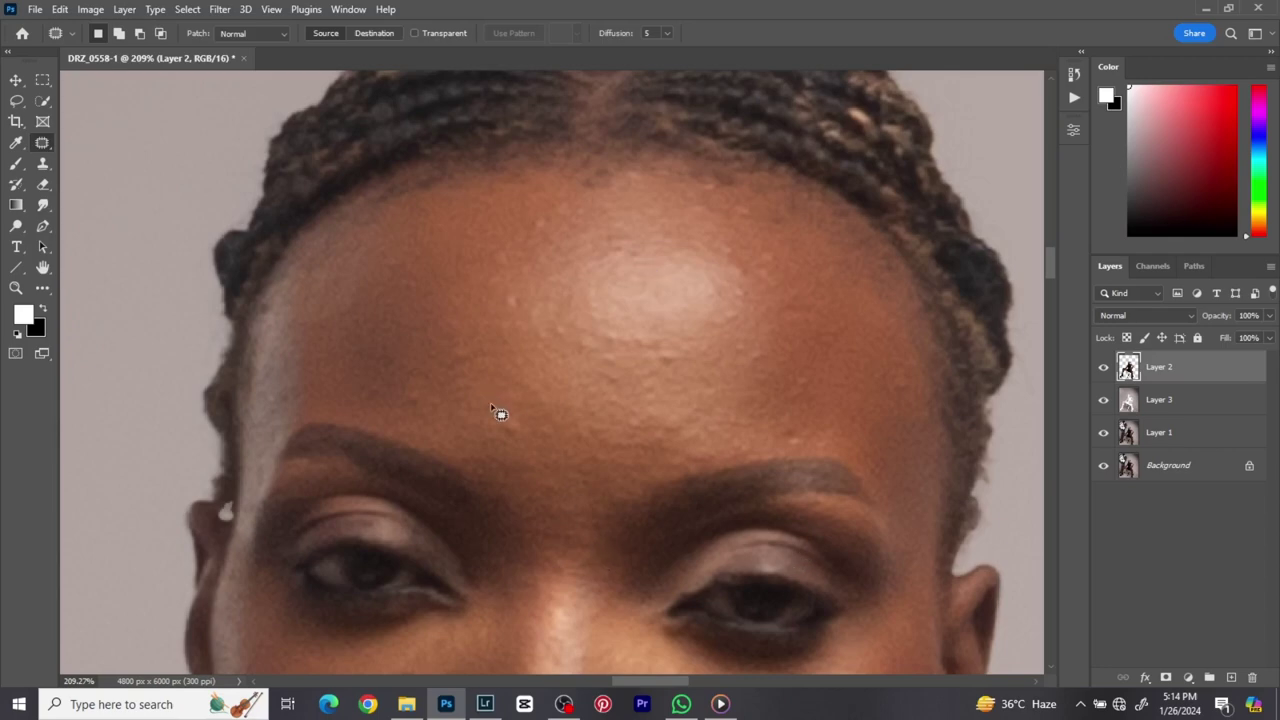
pyautogui.moveTo(520, 421); pyautogui.dragTo(510, 428)
pyautogui.click(512, 300)
pyautogui.click(736, 261)
pyautogui.moveTo(737, 247); pyautogui.dragTo(745, 273)
pyautogui.moveTo(750, 322)
pyautogui.mouseDown()
pyautogui.moveTo(721, 304)
pyautogui.moveTo(740, 337)
pyautogui.moveTo(714, 313)
pyautogui.moveTo(728, 319)
pyautogui.moveTo(698, 316)
pyautogui.moveTo(727, 327)
pyautogui.mouseUp()
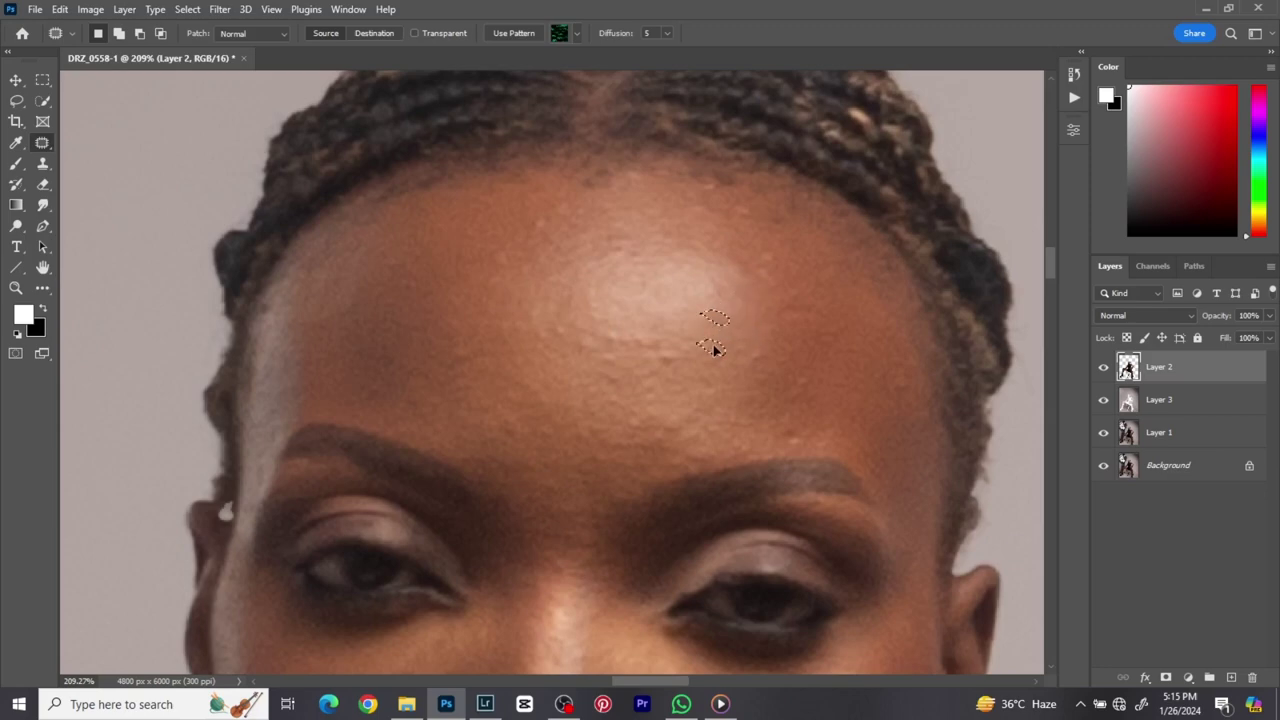
pyautogui.moveTo(660, 352)
pyautogui.mouseDown()
pyautogui.moveTo(621, 376)
pyautogui.moveTo(620, 394)
pyautogui.moveTo(603, 372)
pyautogui.moveTo(628, 397)
pyautogui.mouseUp()
pyautogui.scroll(-5, 743, 509)
pyautogui.moveTo(568, 222); pyautogui.dragTo(569, 224)
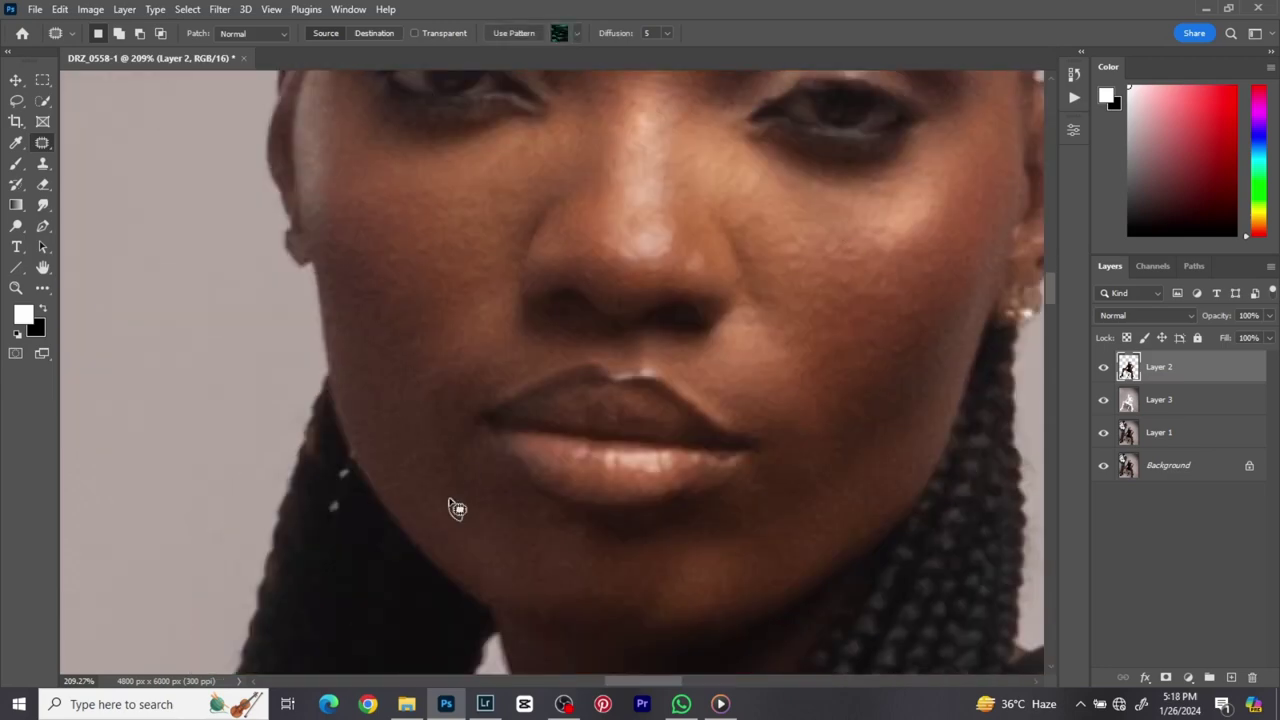
# - Compare the full retouched portrait with the original photo by repeatedly isolating the Background layer
pyautogui.scroll(-8, 457, 509)
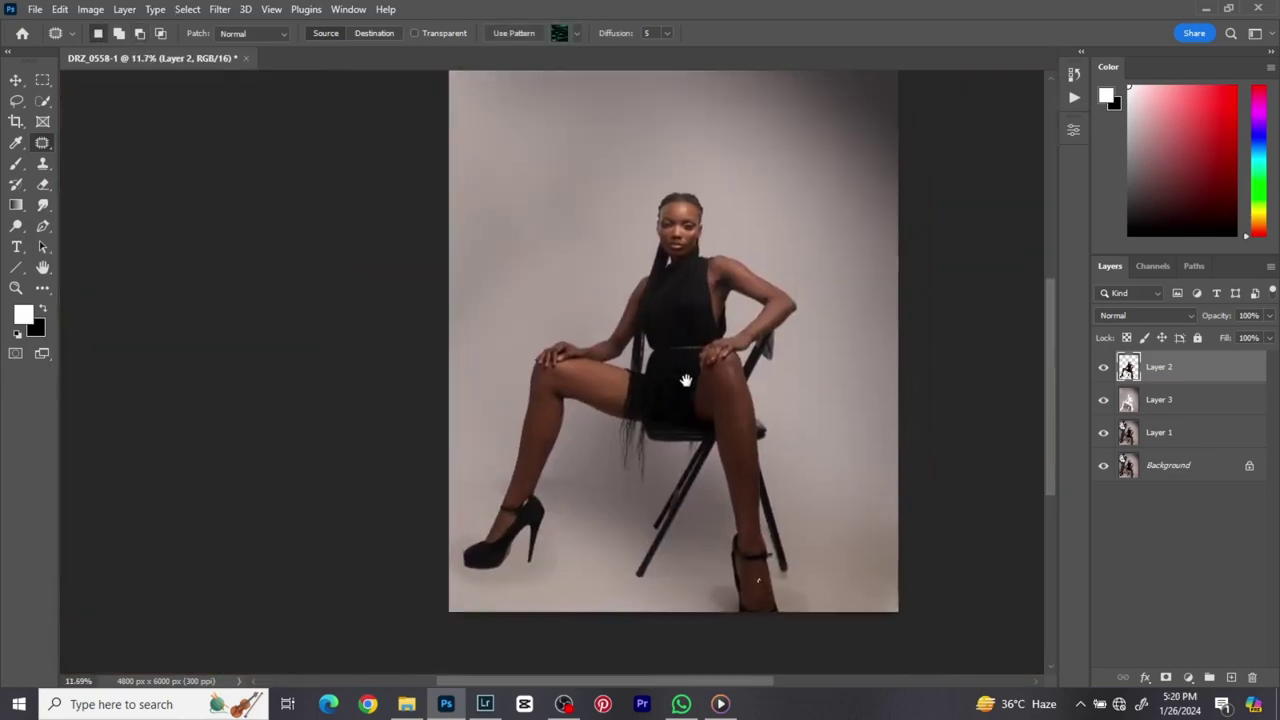
pyautogui.moveTo(686, 381); pyautogui.dragTo(642, 405)
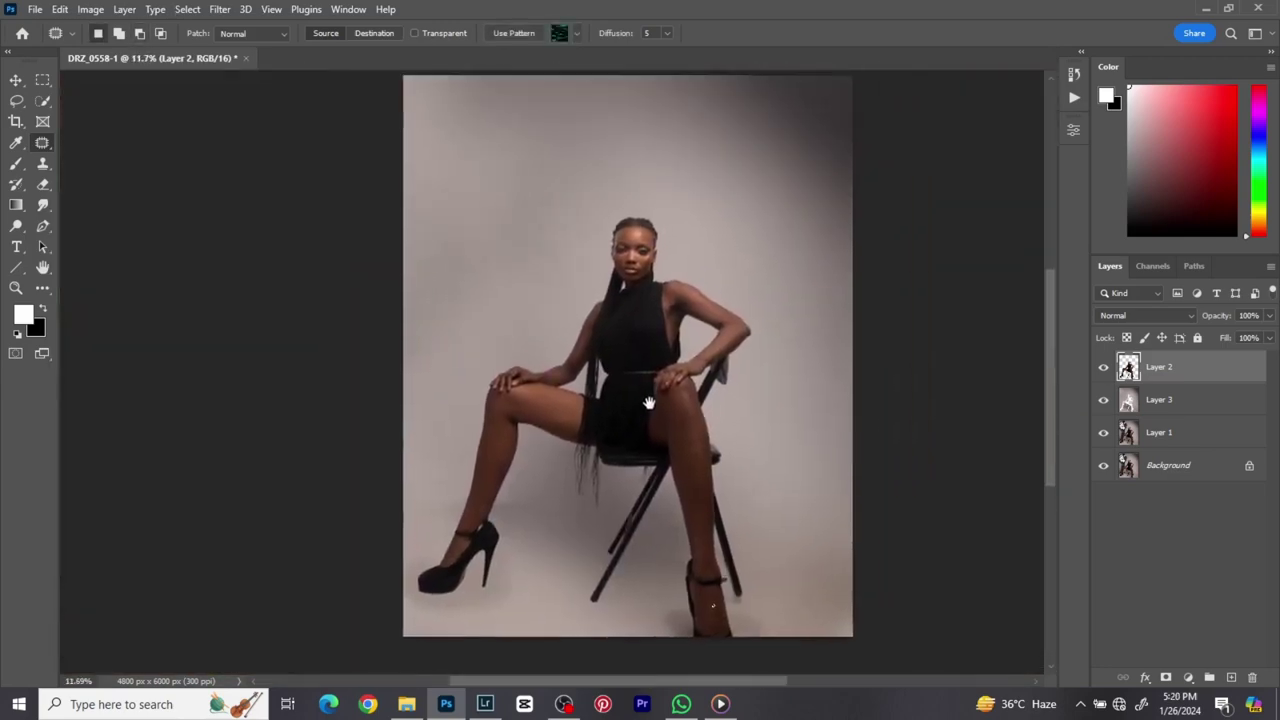
pyautogui.keyDown('alt'); pyautogui.click(1105, 469); pyautogui.keyUp('alt')
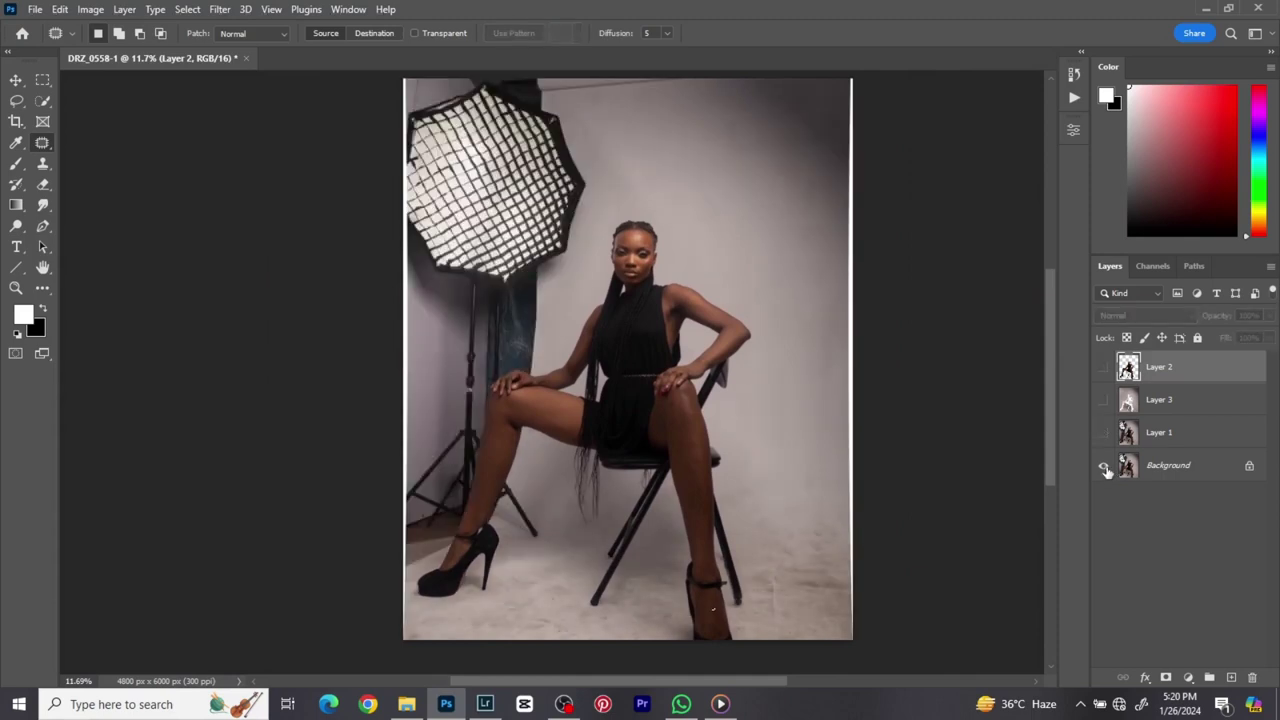
pyautogui.keyDown('alt'); pyautogui.click(1105, 469); pyautogui.keyUp('alt')
pyautogui.keyDown('alt'); pyautogui.click(1105, 469); pyautogui.keyUp('alt')
pyautogui.keyDown('alt'); pyautogui.click(1105, 469); pyautogui.keyUp('alt')
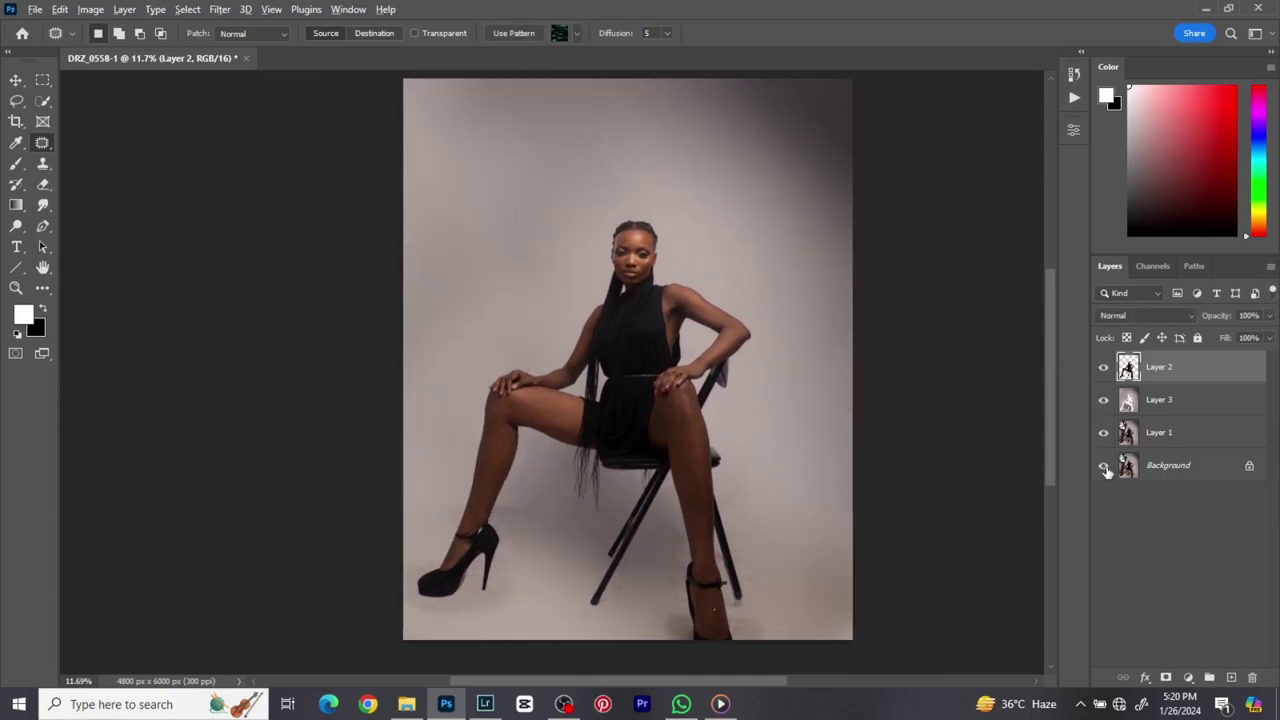
pyautogui.keyDown('alt'); pyautogui.click(1105, 469); pyautogui.keyUp('alt')
pyautogui.keyDown('alt'); pyautogui.click(1105, 469); pyautogui.keyUp('alt')
# - Toggle Layer 2's visibility several times to compare the model's face before and after the skin patching
pyautogui.scroll(4, 627, 280)
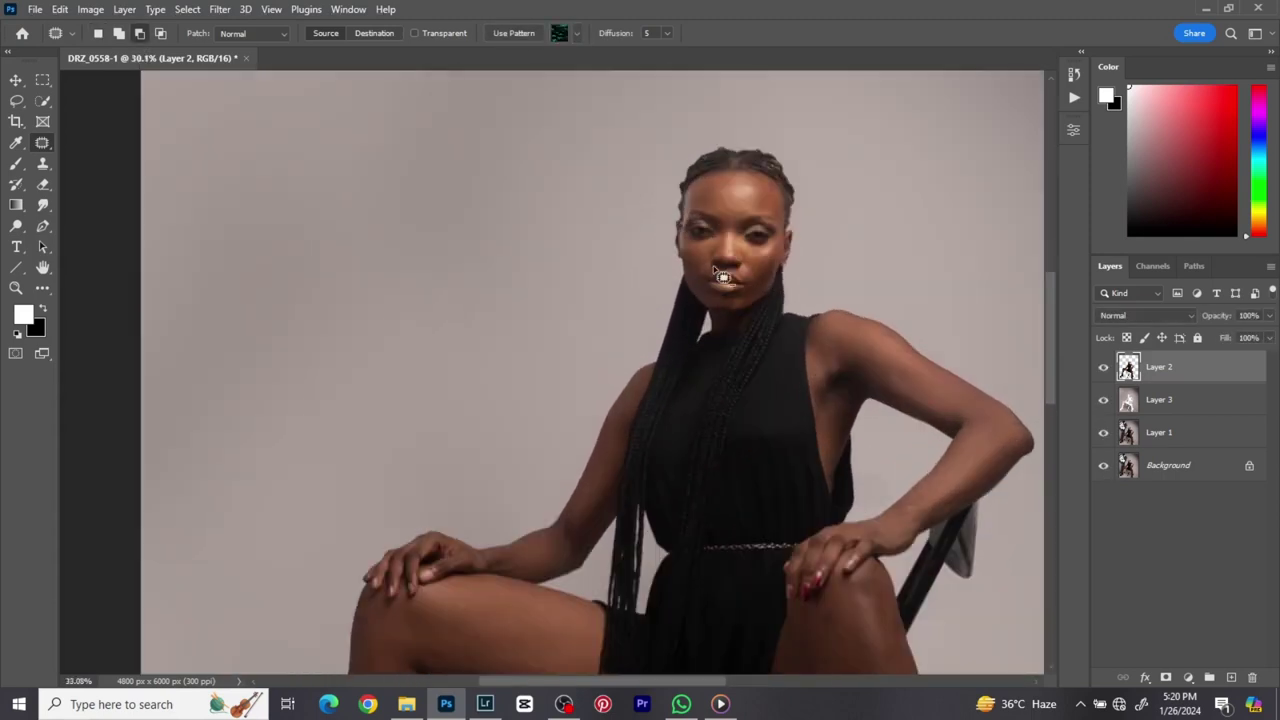
pyautogui.scroll(4, 722, 276)
pyautogui.click(1104, 370)
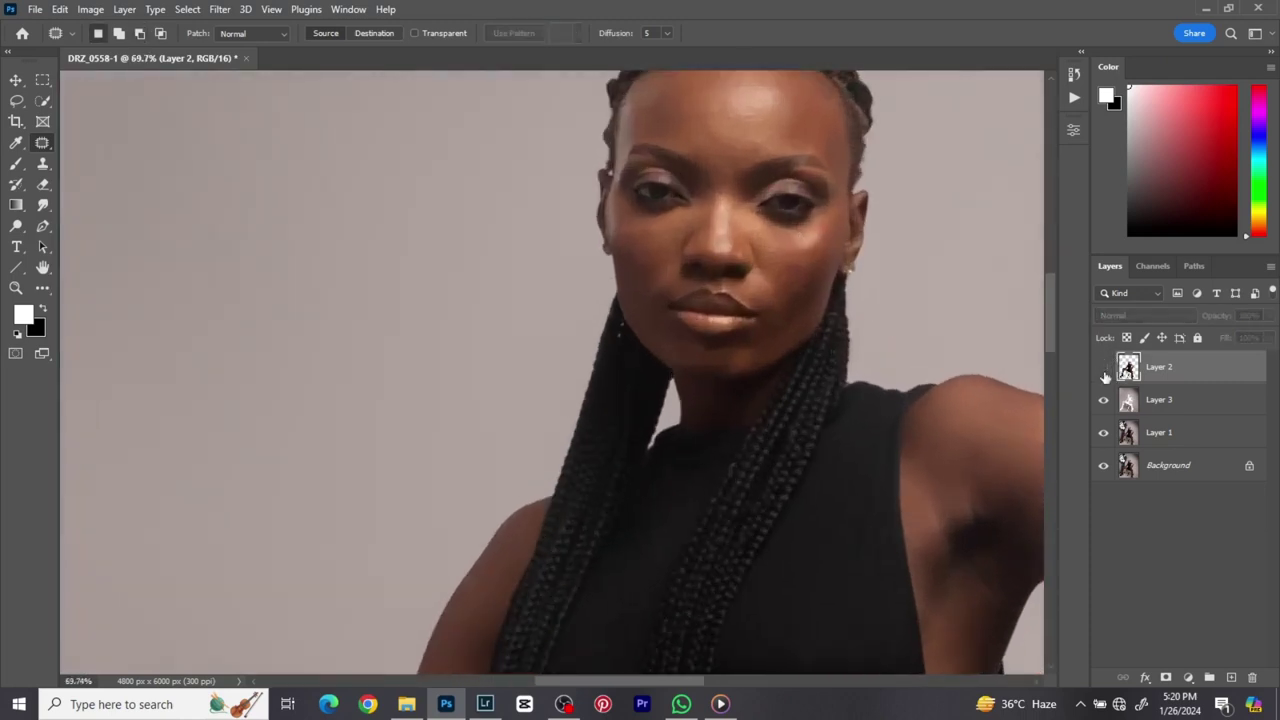
pyautogui.click(1104, 369)
pyautogui.click(1104, 369)
pyautogui.click(1104, 369)
pyautogui.click(1104, 369)
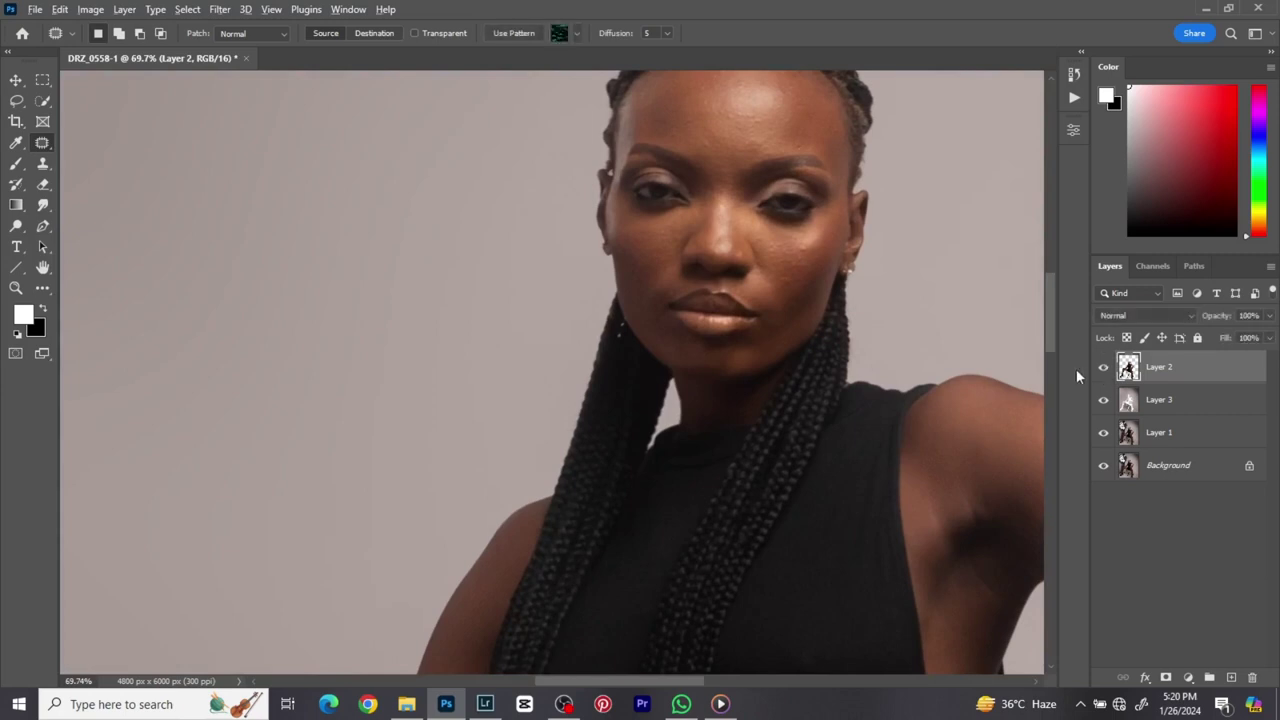
# - Group Layer 1, Layer 3 and Layer 2 together and name the group bg
pyautogui.scroll(-10, 955, 370)
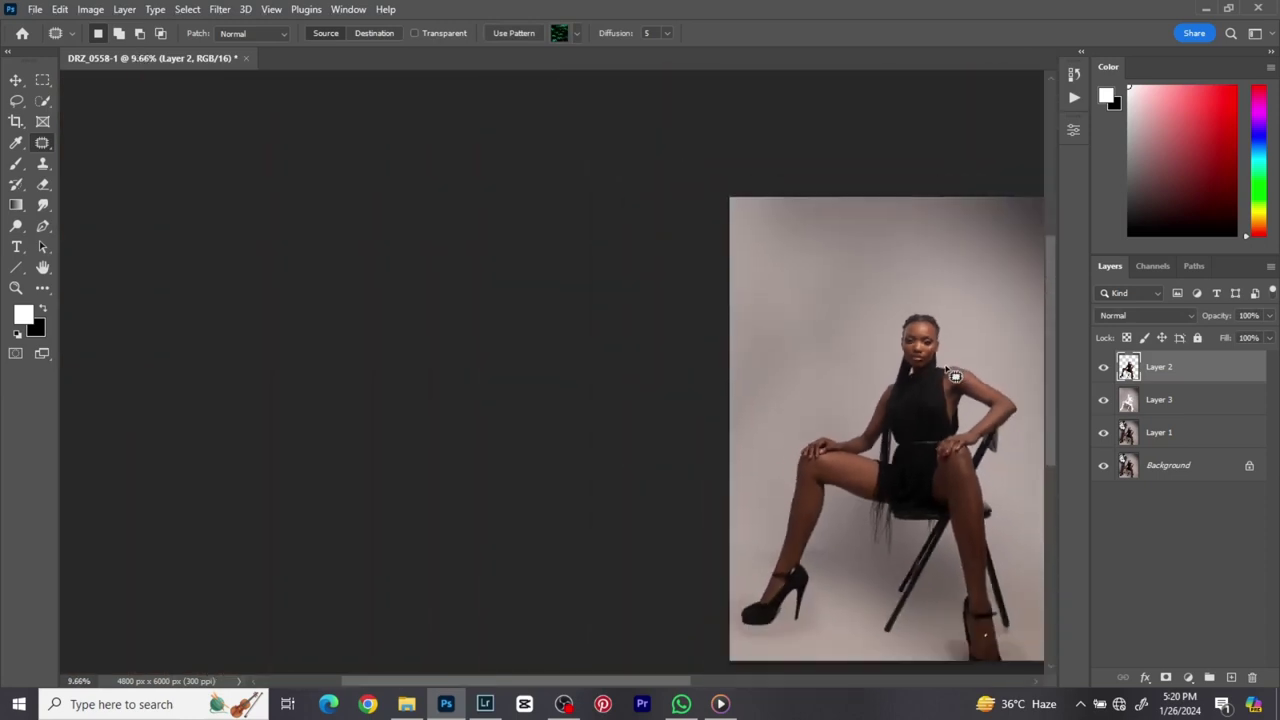
pyautogui.moveTo(957, 368); pyautogui.dragTo(655, 316)
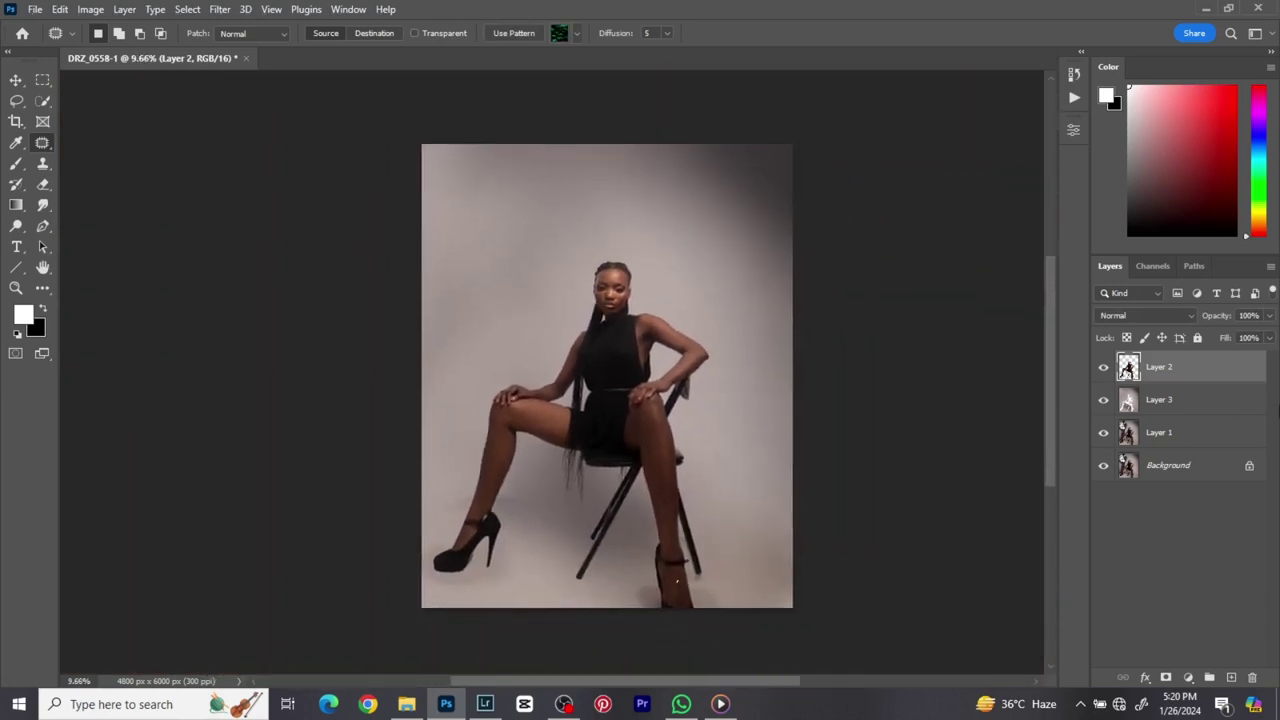
pyautogui.keyDown('shift'); pyautogui.click(1210, 436); pyautogui.keyUp('shift')
pyautogui.moveTo(1210, 436); pyautogui.dragTo(1209, 677)
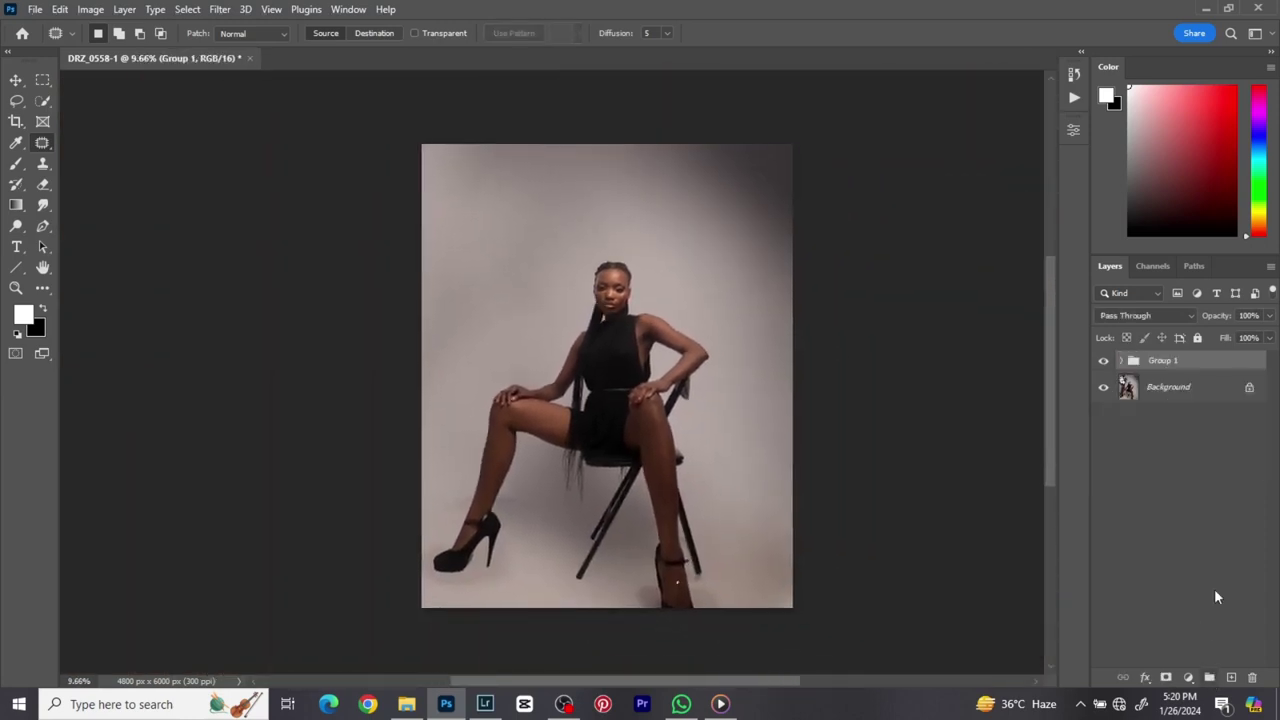
pyautogui.doubleClick(1166, 361)
pyautogui.write('bg')
pyautogui.press('Return')
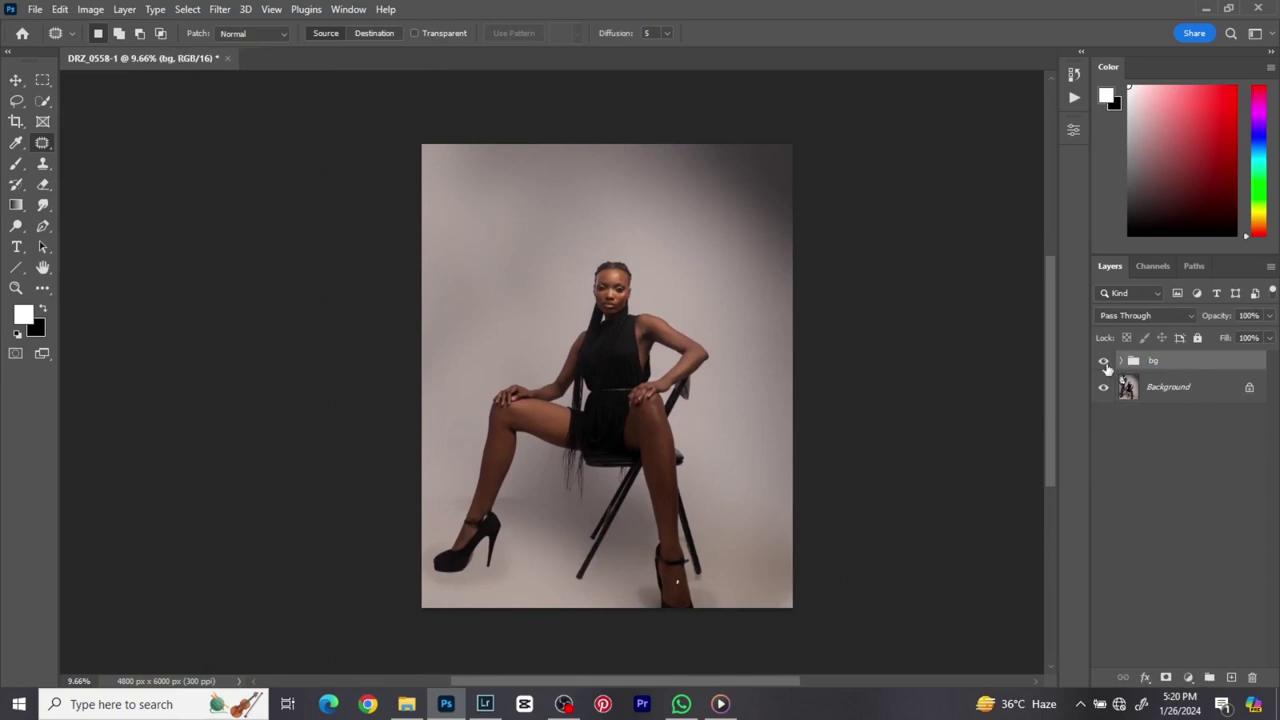
# - Toggle the bg group's visibility repeatedly to compare the cleaned backdrop with the original studio photo
pyautogui.click(1105, 364)
pyautogui.click(1105, 364)
pyautogui.click(1105, 364)
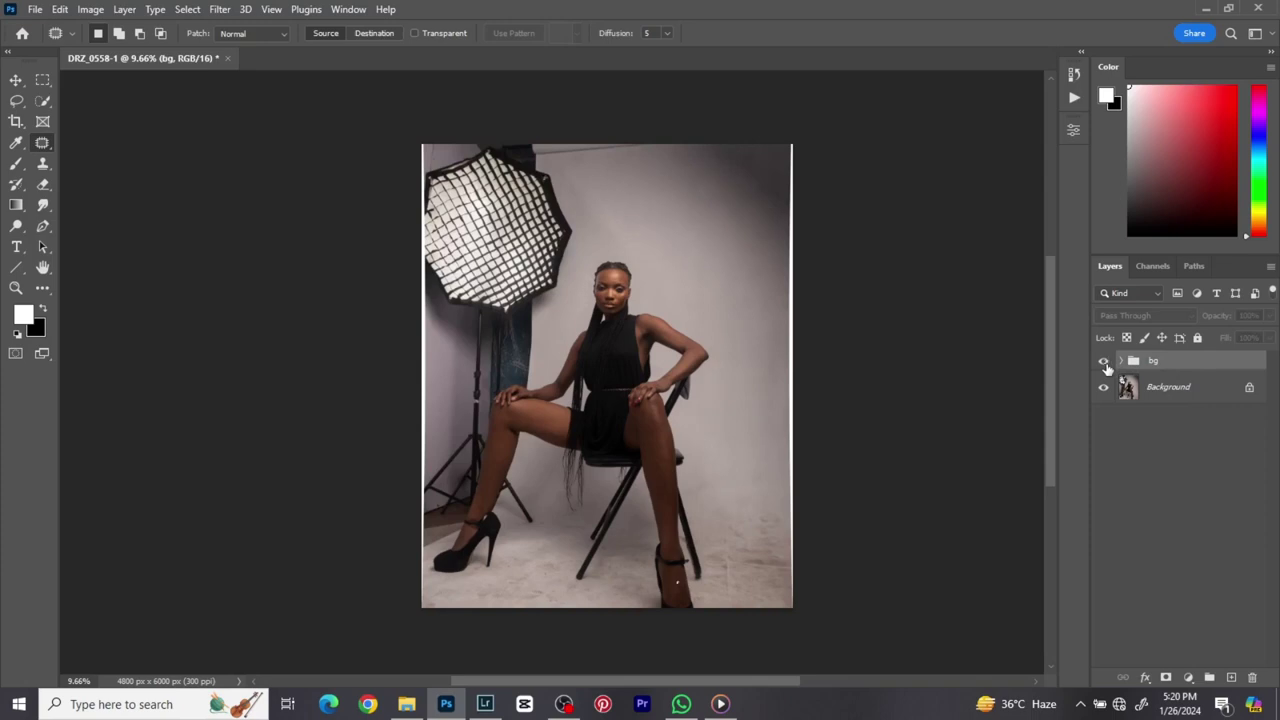
pyautogui.click(1105, 364)
pyautogui.click(1105, 364)
pyautogui.click(1105, 364)
# - Stamp all visible layers into a new merged layer above the bg group
pyautogui.scroll(1, 650, 367)
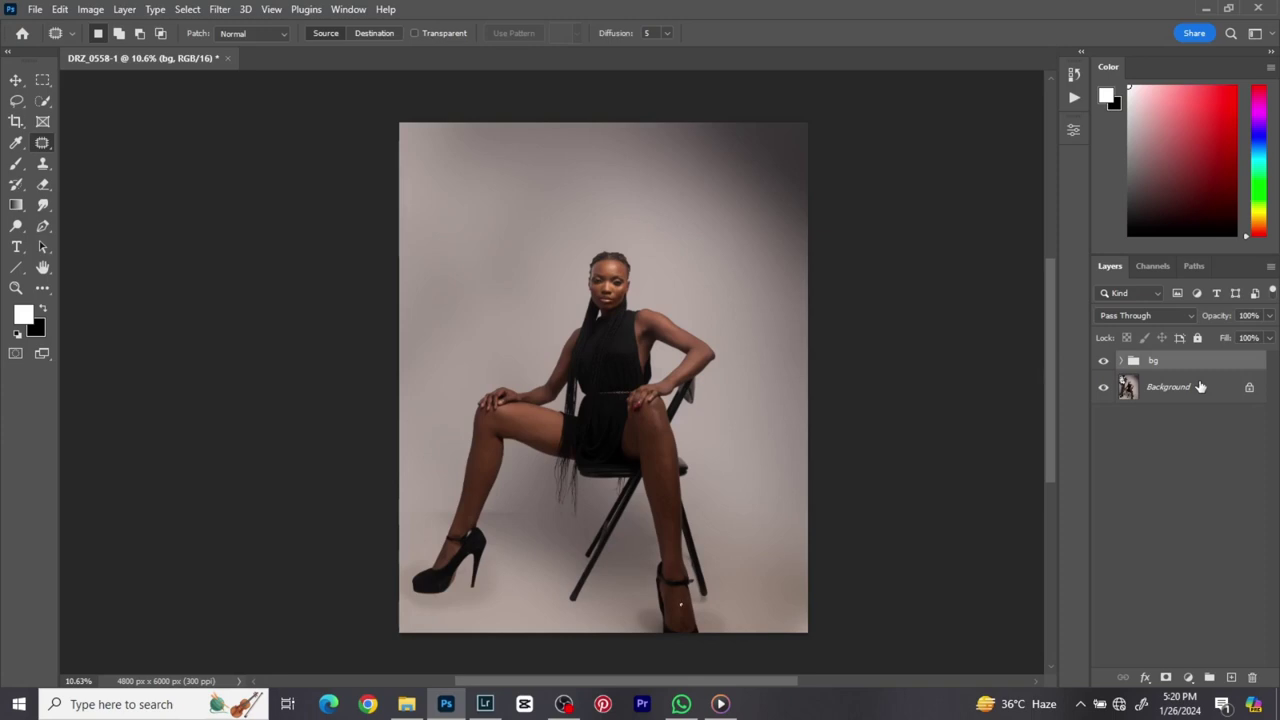
pyautogui.hotkey('ctrl', 'shift', 'alt', 'e')
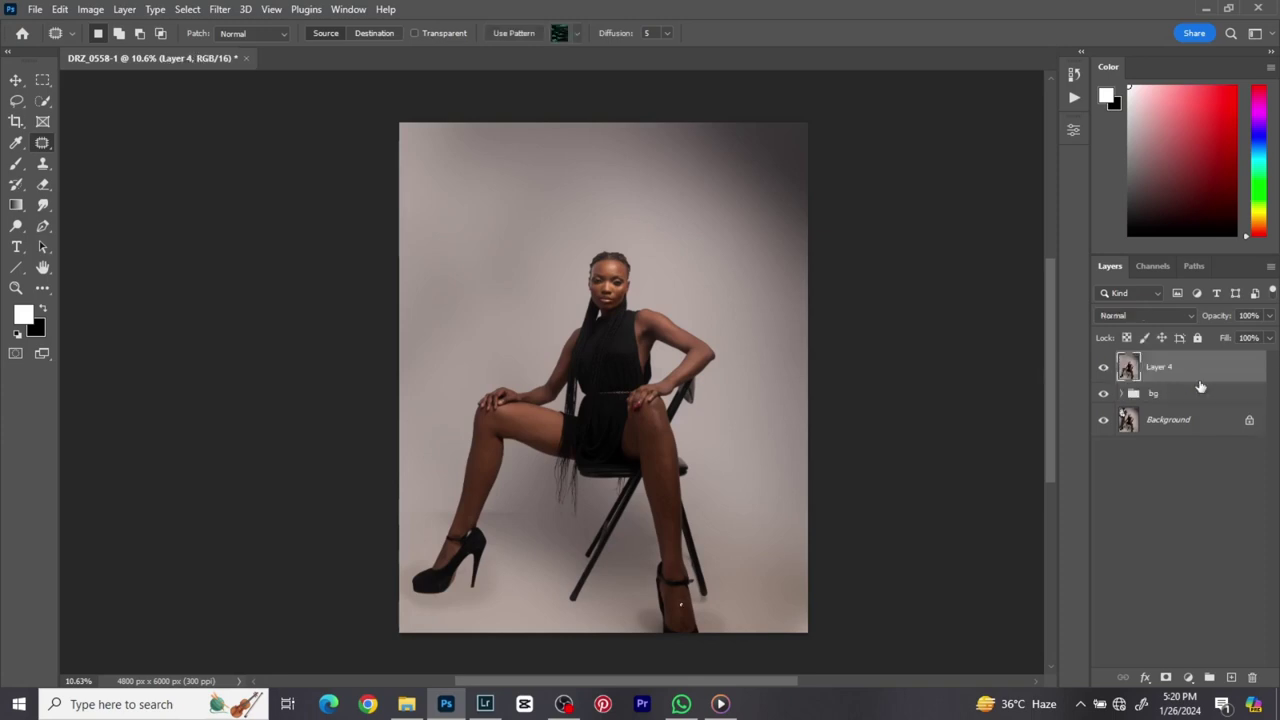
pyautogui.scroll(1, 668, 380)
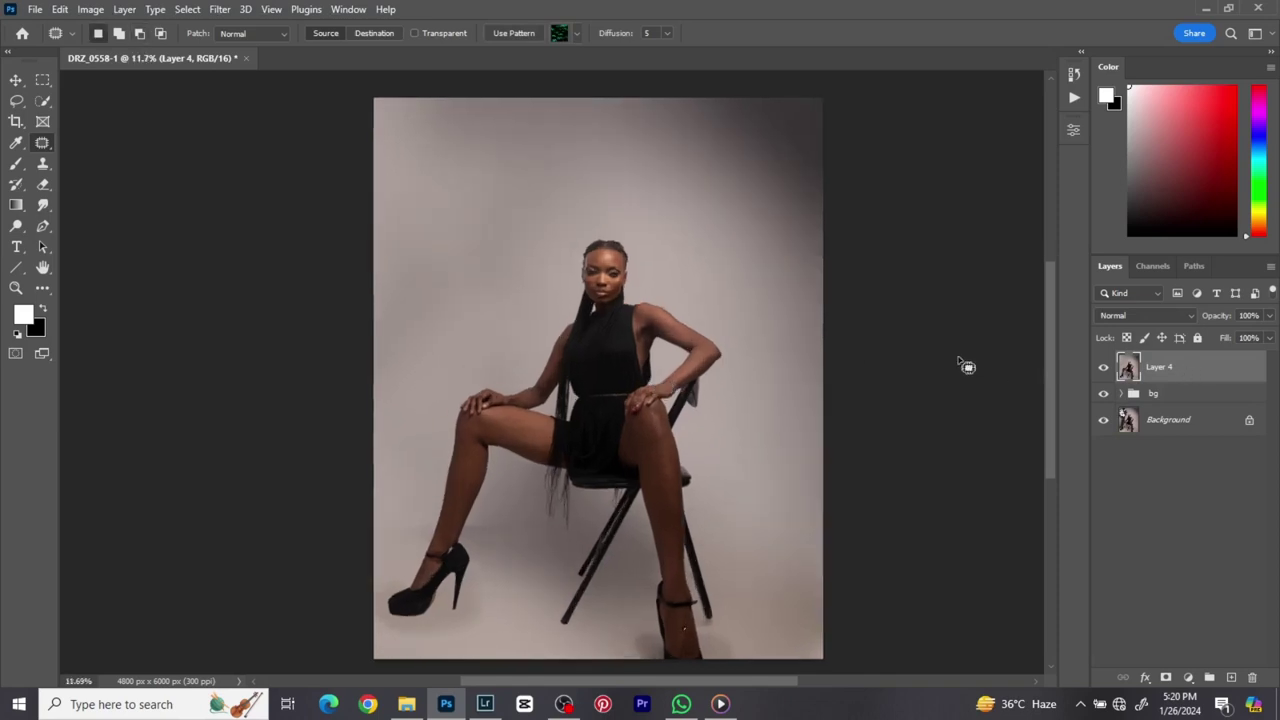
# - Add an empty layer above Layer 4, try deleting and restoring it, and view it in isolation
pyautogui.hotkey('ctrl', 'shift', 'alt', 'n')
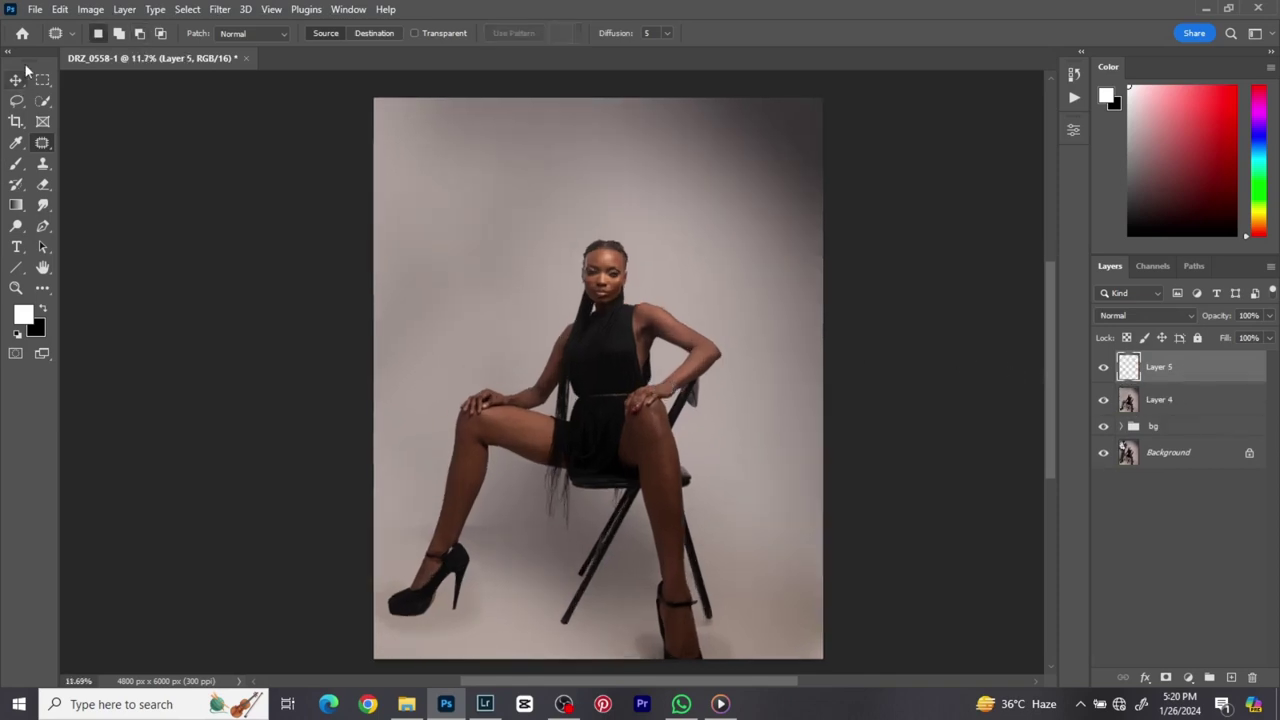
pyautogui.press('v')
pyautogui.doubleClick(1162, 370)
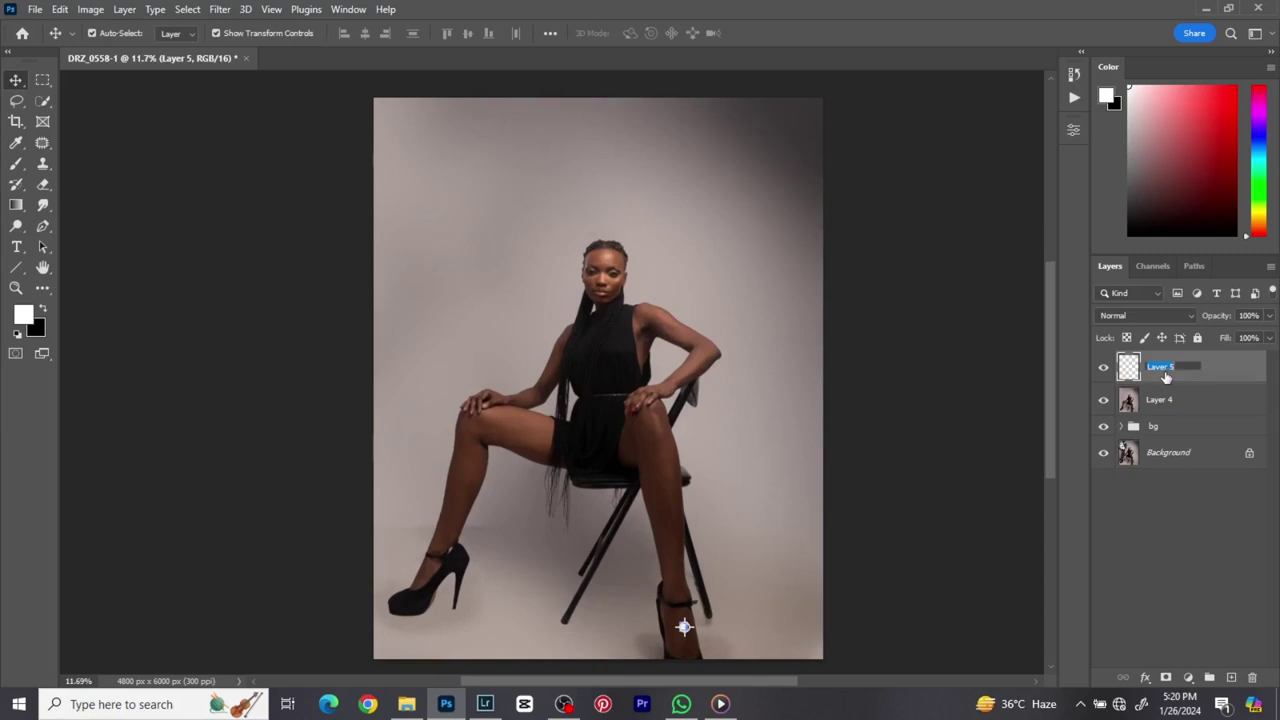
pyautogui.click(1253, 375)
pyautogui.press('Delete')
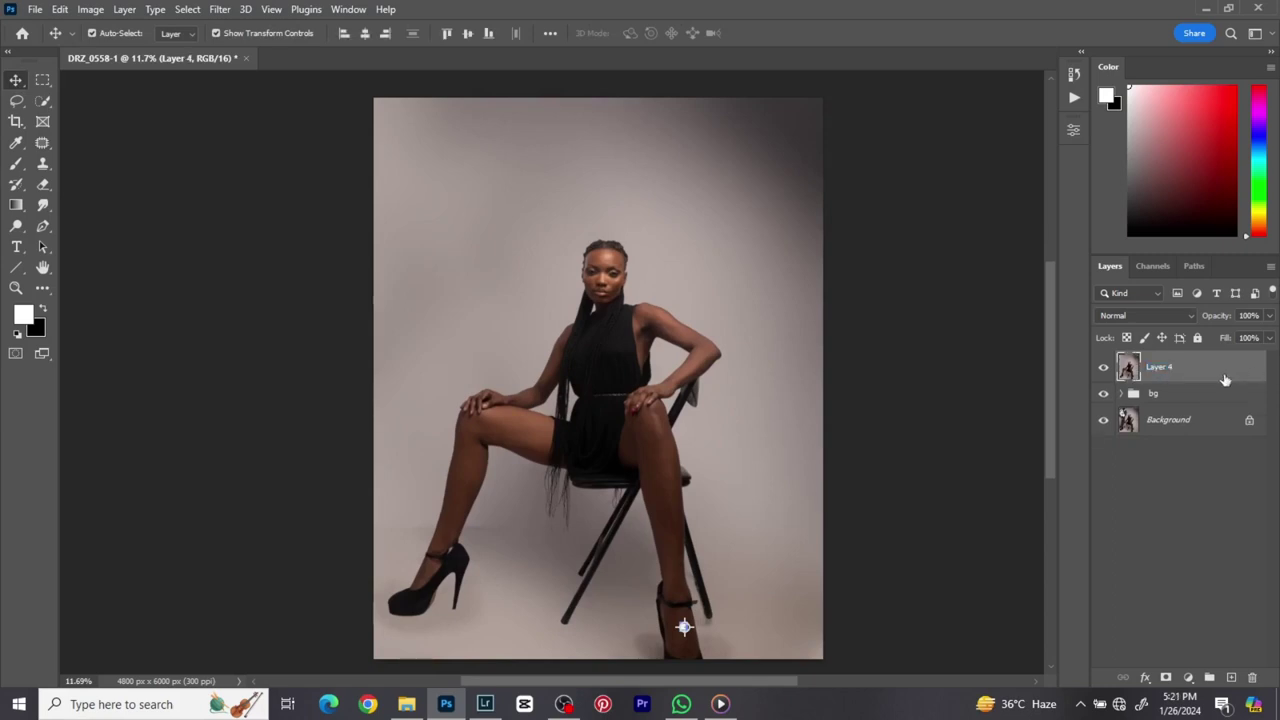
pyautogui.hotkey('ctrl', 'z')
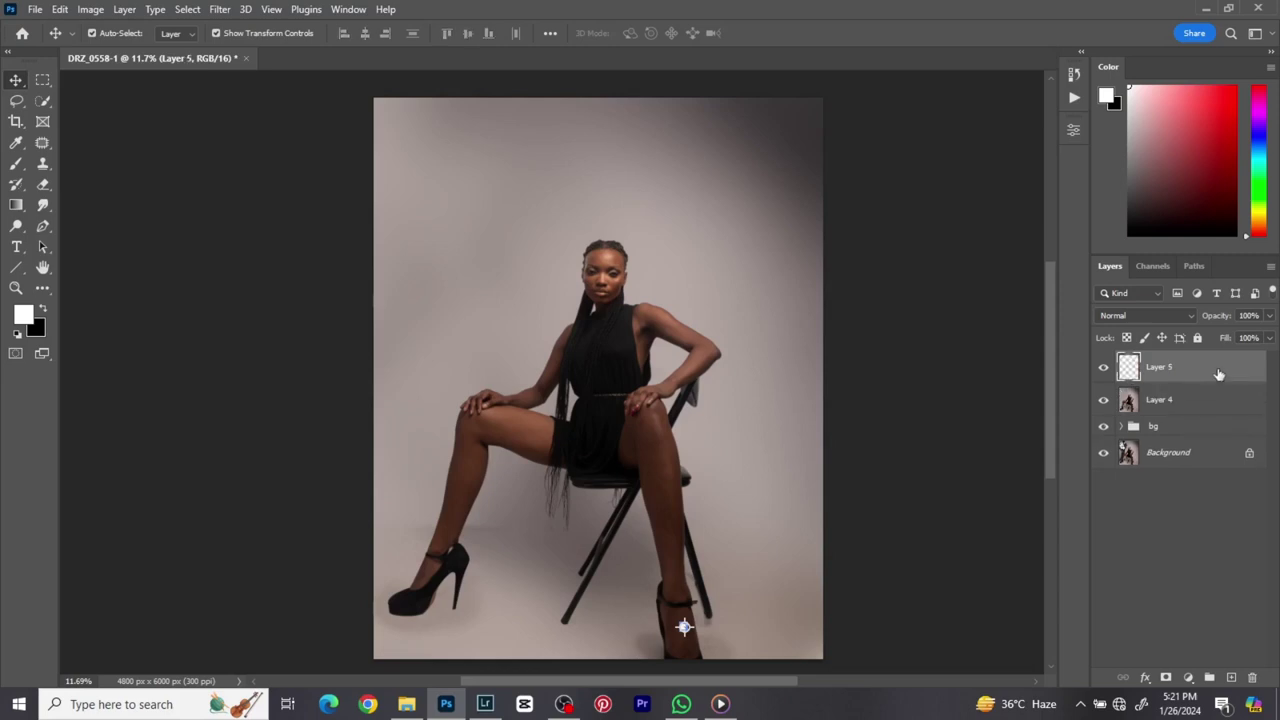
pyautogui.press('Delete')
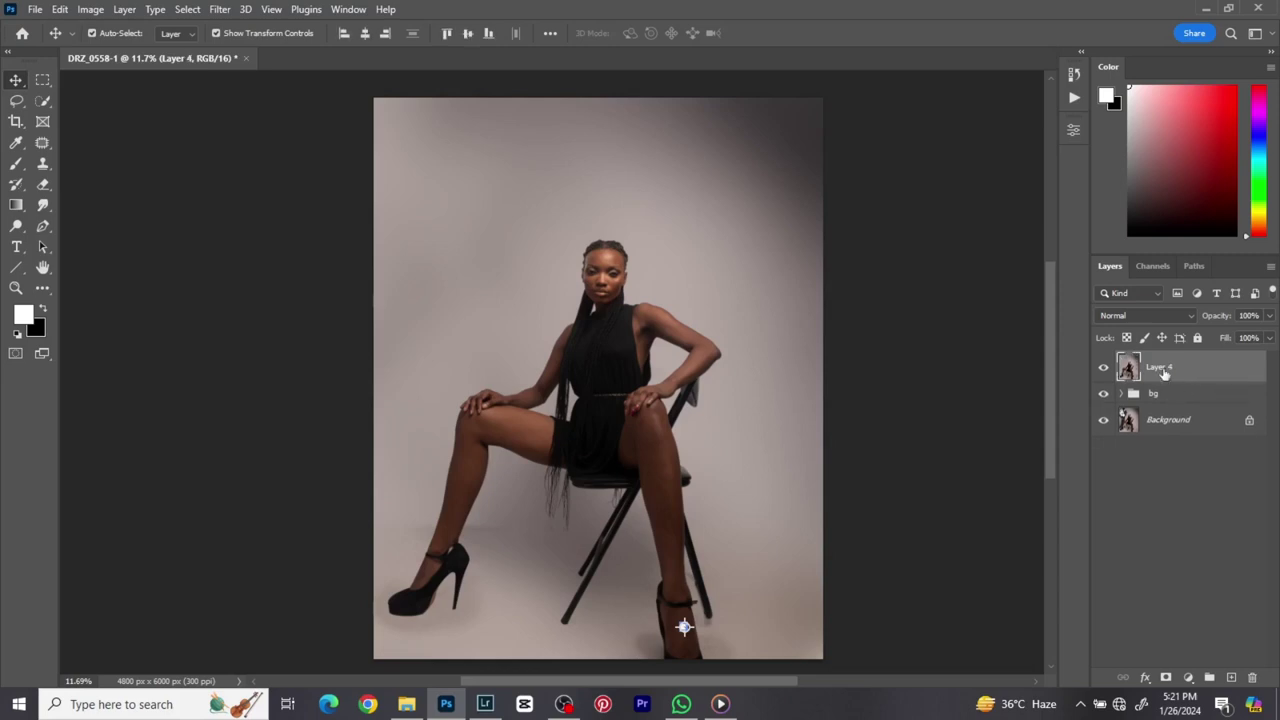
pyautogui.hotkey('ctrl', 'z')
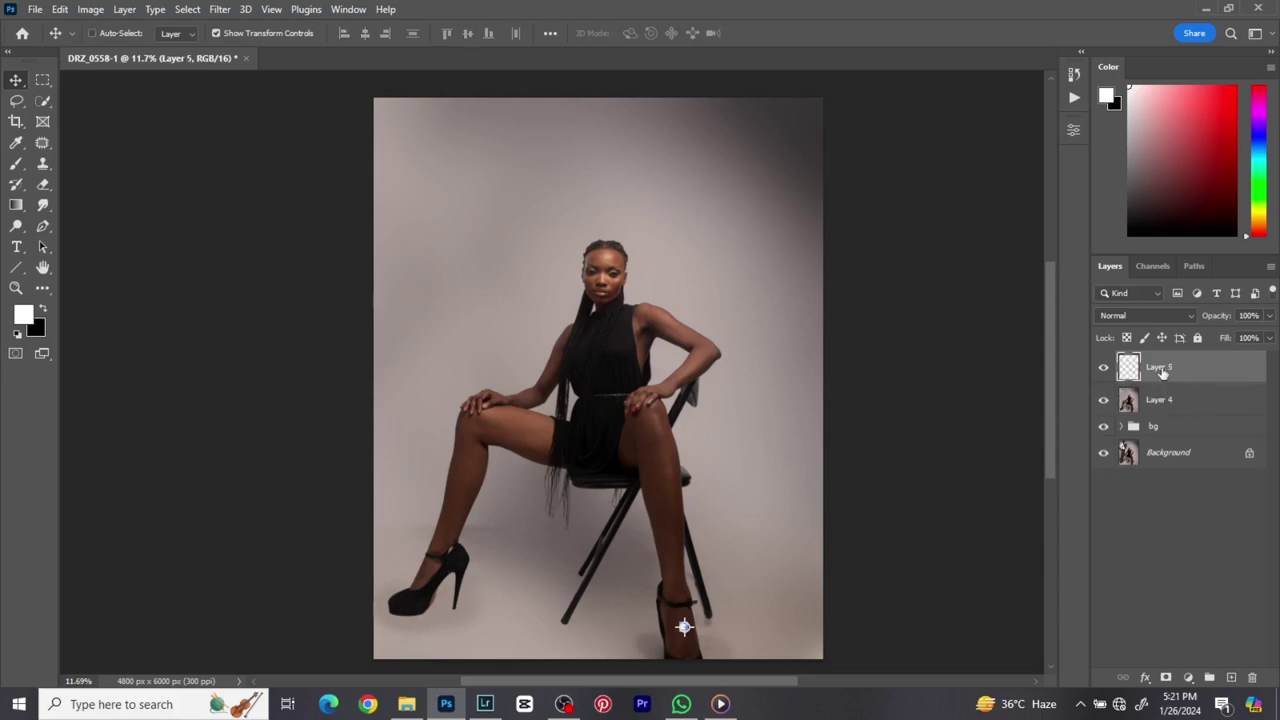
pyautogui.keyDown('alt'); pyautogui.click(1104, 368); pyautogui.keyUp('alt')
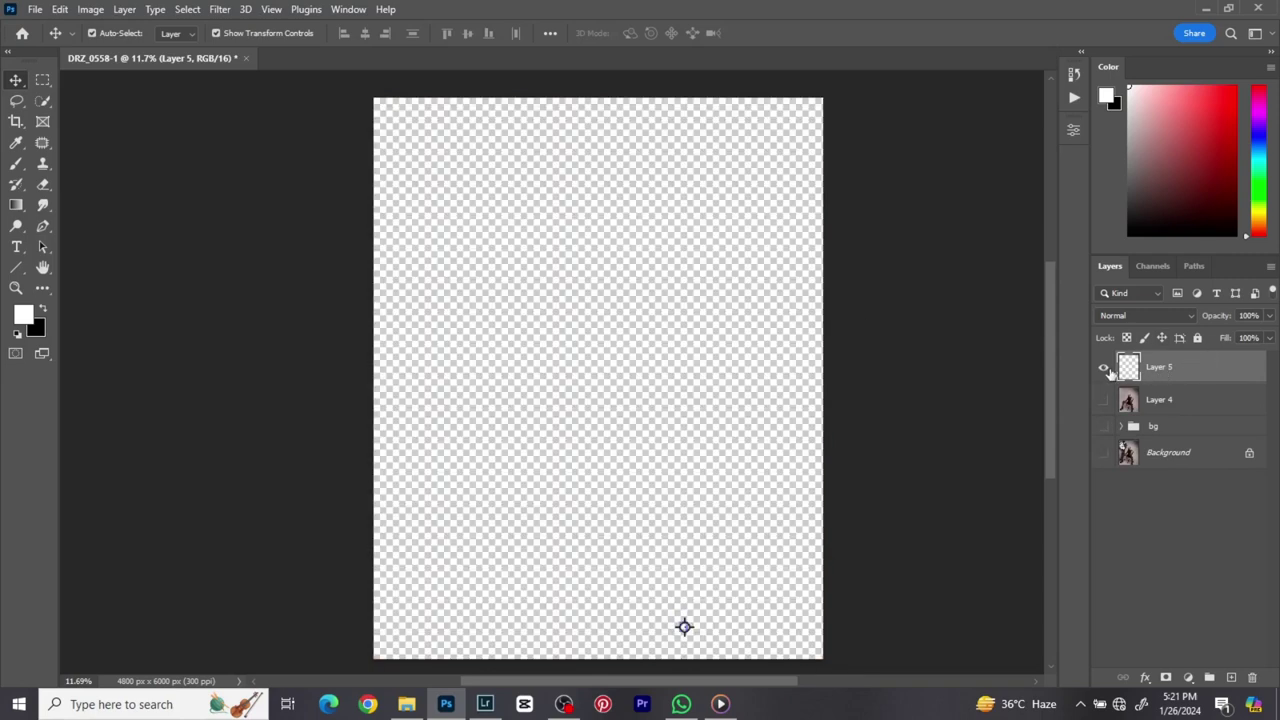
pyautogui.keyDown('alt'); pyautogui.click(1106, 370); pyautogui.keyUp('alt')
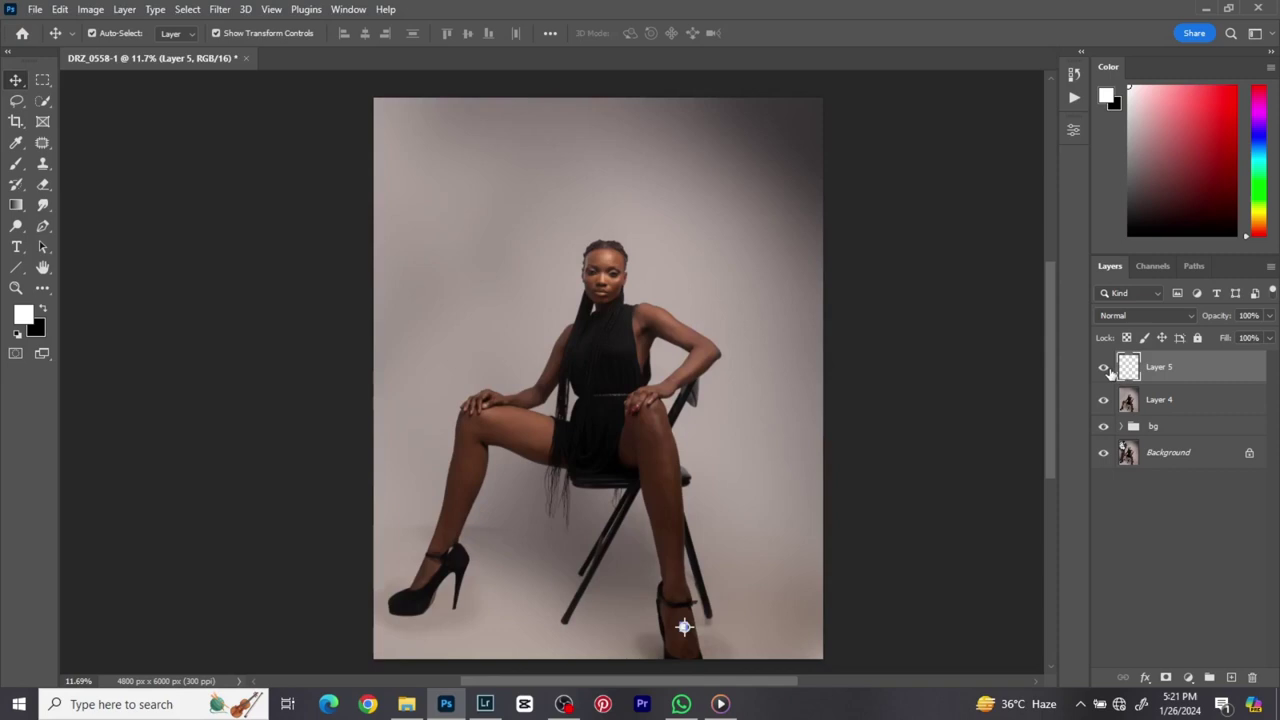
# - Duplicate the merged Layer 4 and delete the empty Layer 5 above it
pyautogui.click(1177, 412)
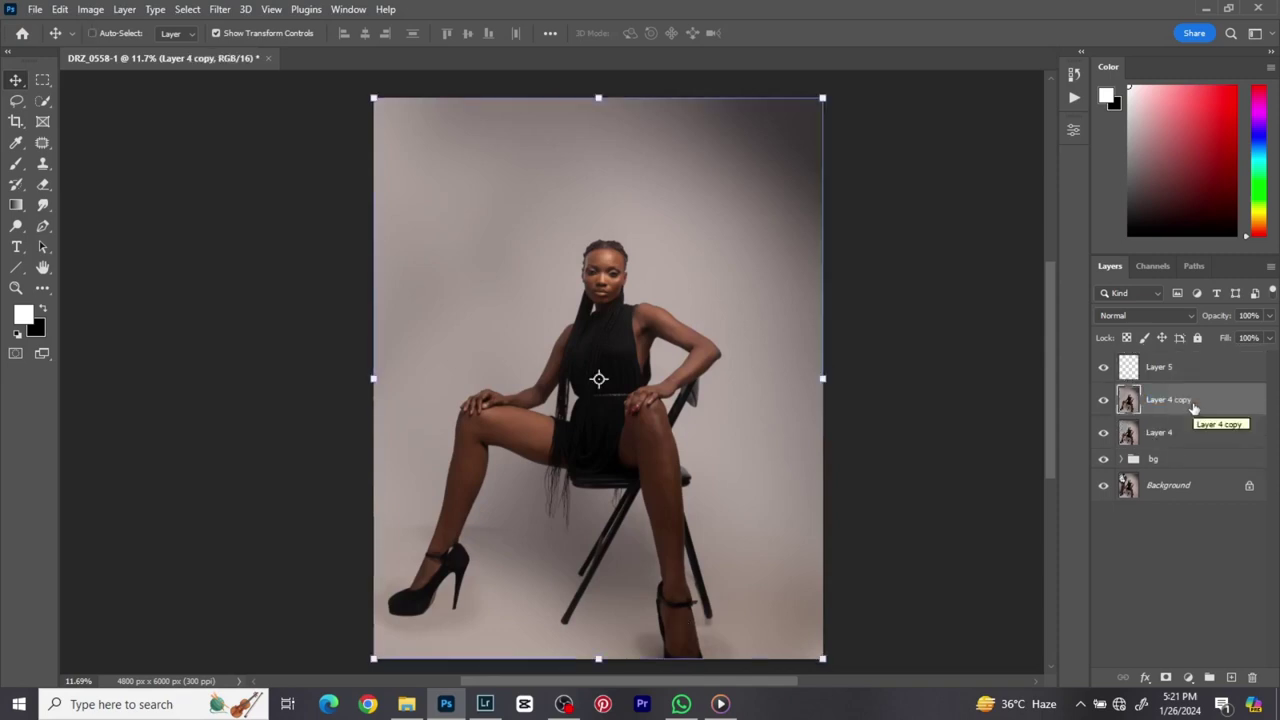
pyautogui.hotkey('ctrl', 'j')
pyautogui.moveTo(1172, 370); pyautogui.dragTo(1252, 677)
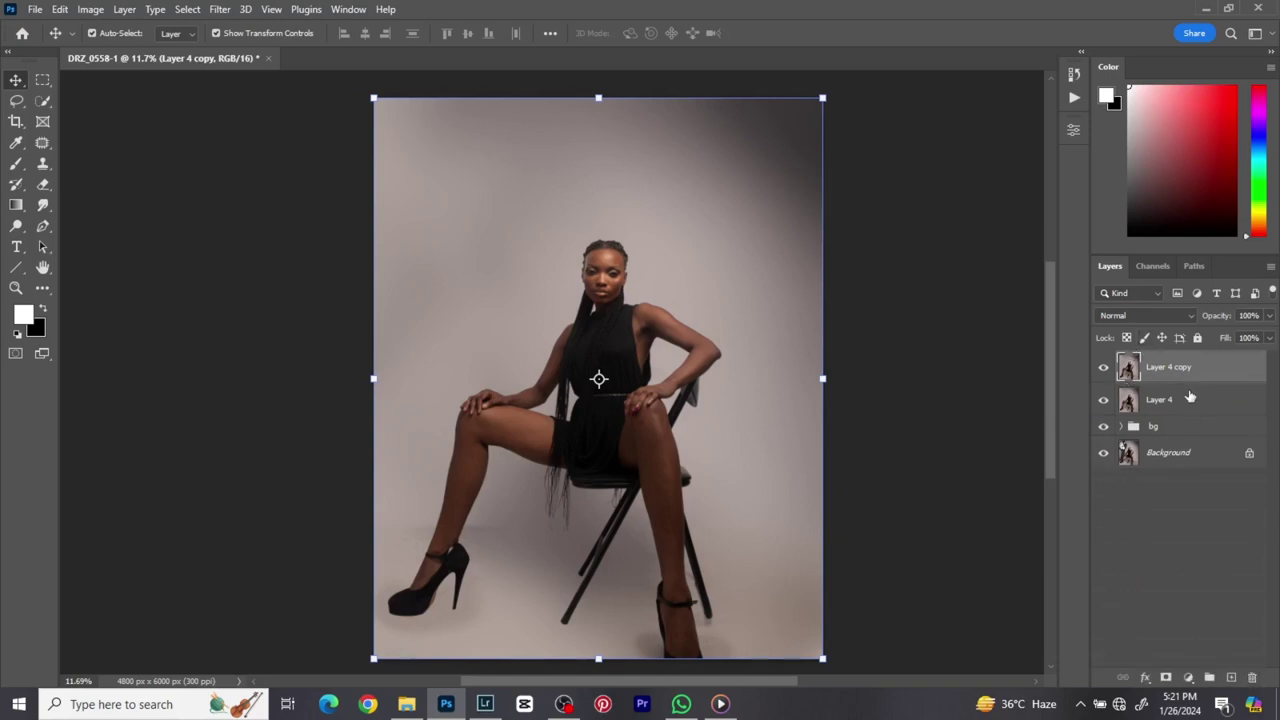
# - Rename the Layer 4 copy as high and Layer 4 as low
pyautogui.click(1185, 400)
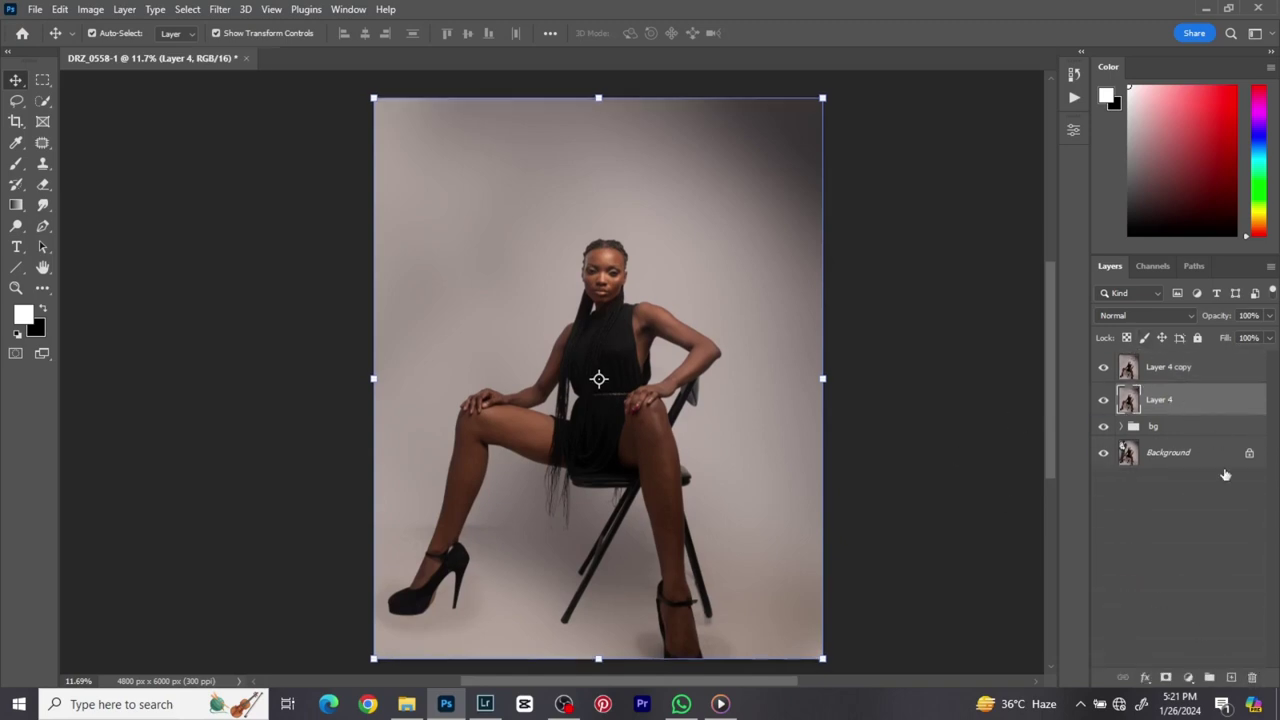
pyautogui.doubleClick(1176, 368)
pyautogui.write('h')
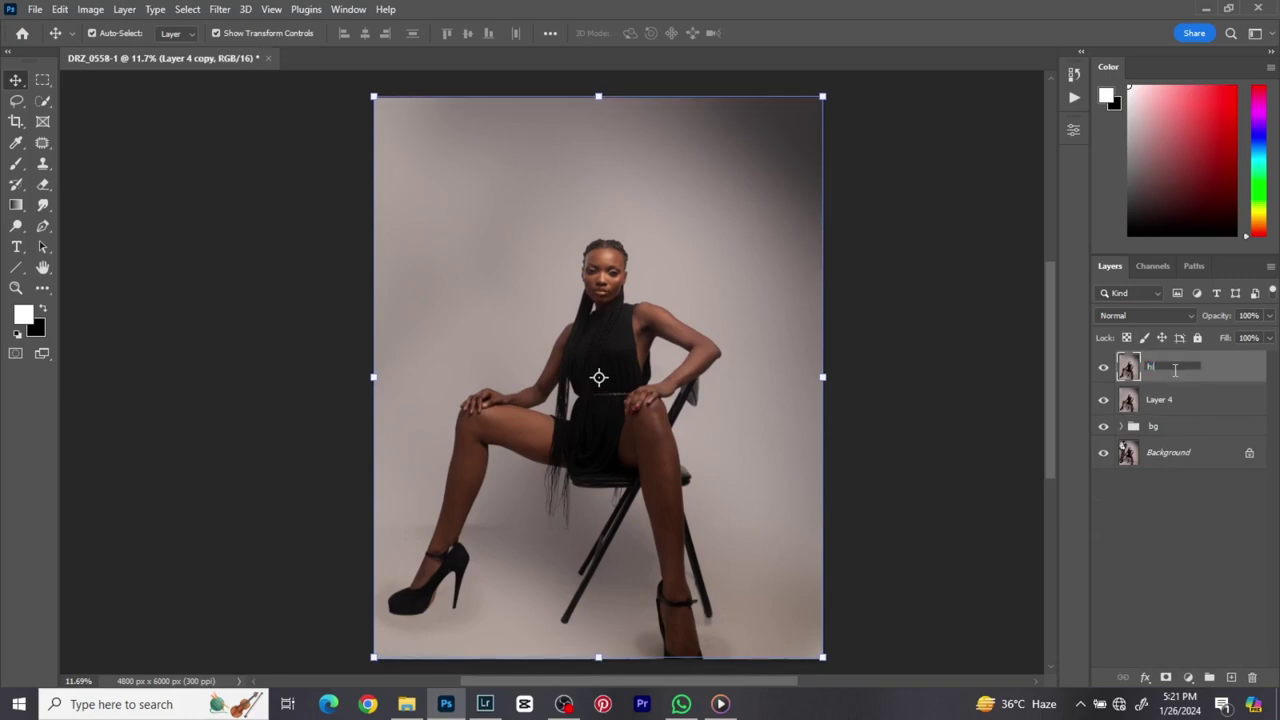
pyautogui.write('igh')
pyautogui.doubleClick(1160, 399)
pyautogui.press('BackSpace')
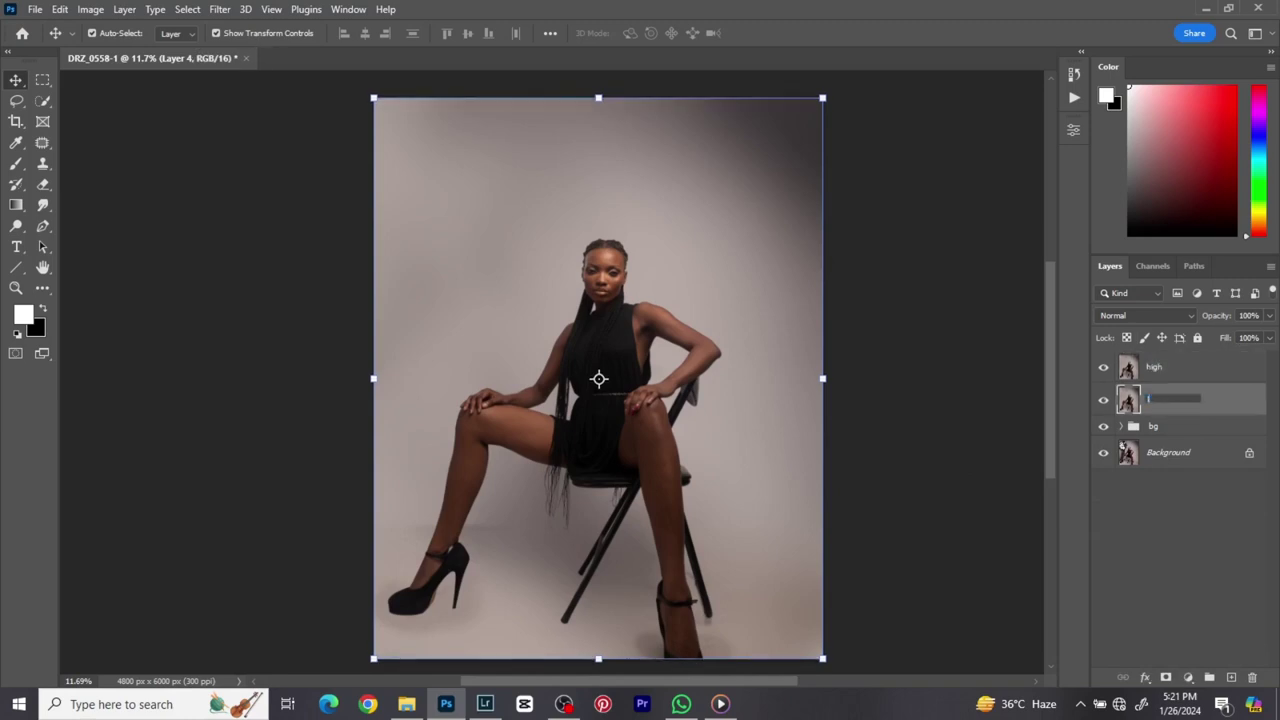
pyautogui.press('Return')
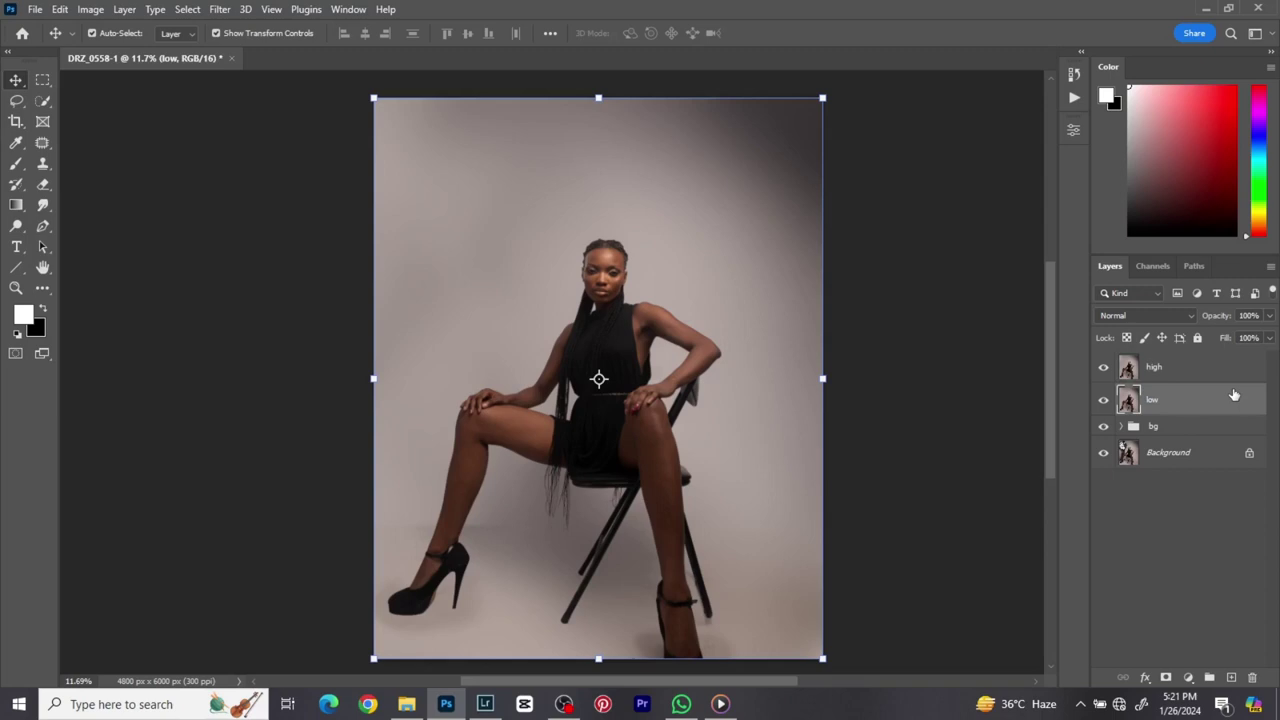
# - Group the high and low layers, name the group fs and expand it to show both layers
pyautogui.keyDown('shift'); pyautogui.click(1167, 366); pyautogui.keyUp('shift')
pyautogui.click(1209, 677)
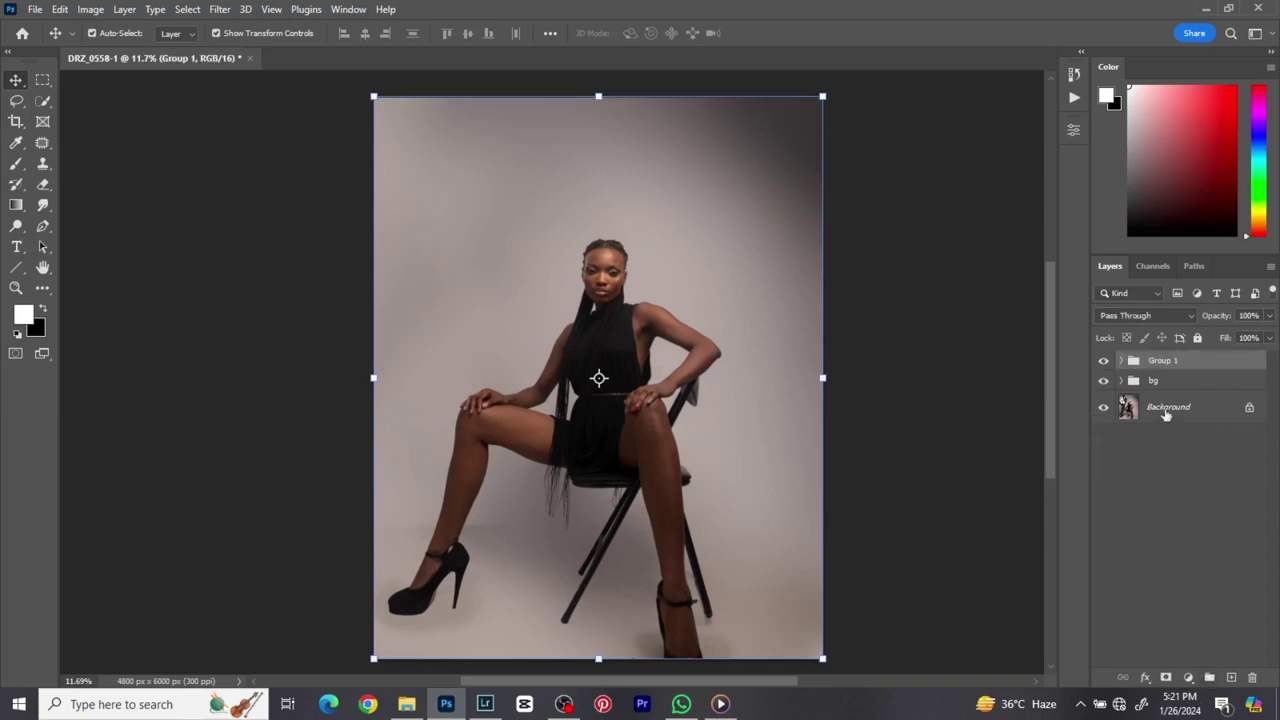
pyautogui.doubleClick(1162, 361)
pyautogui.write('fs')
pyautogui.press('Return')
pyautogui.click(1121, 361)
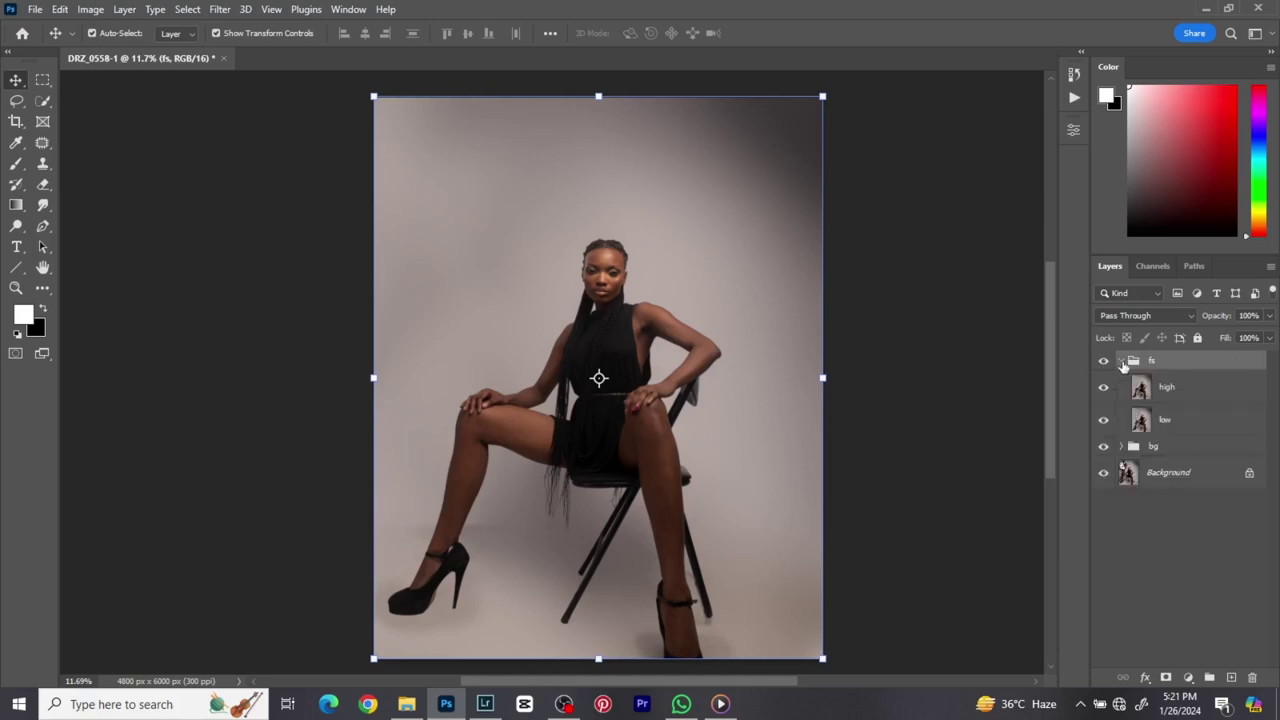
# - Select the low layer and hide the high layer, with the model's face in close view
pyautogui.click(1186, 425)
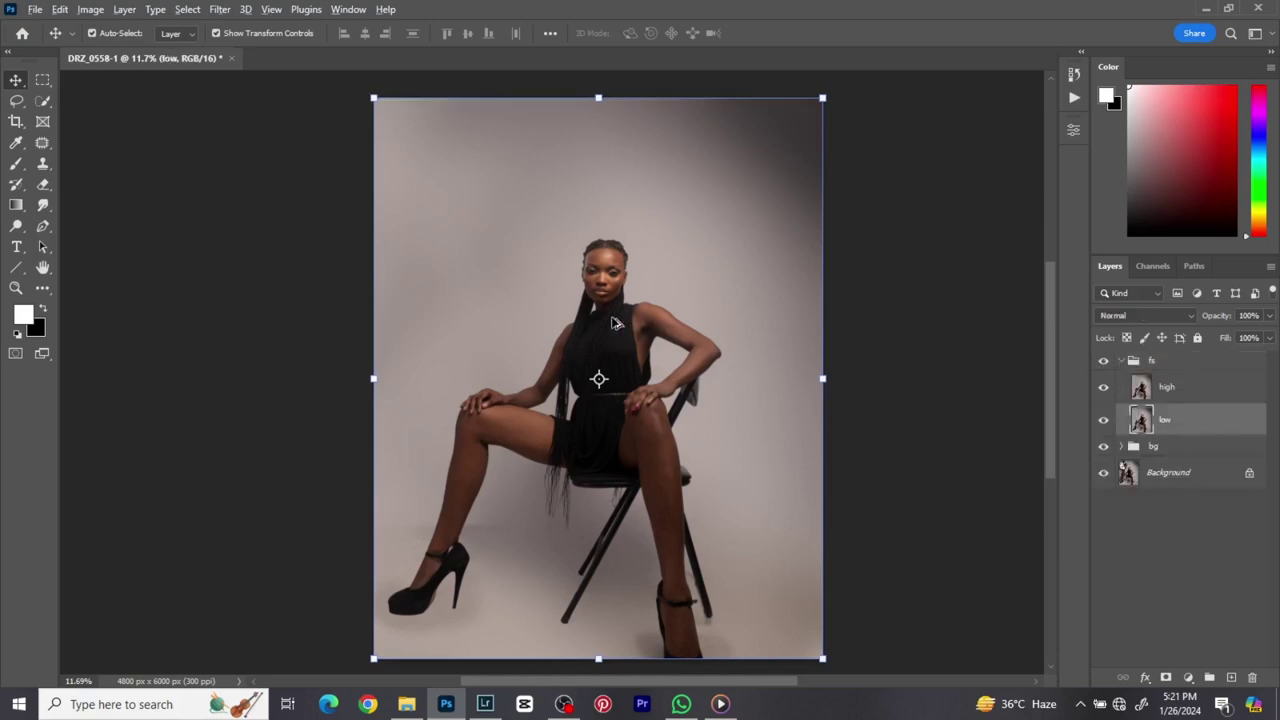
pyautogui.scroll(3, 616, 322)
pyautogui.scroll(5, 616, 247)
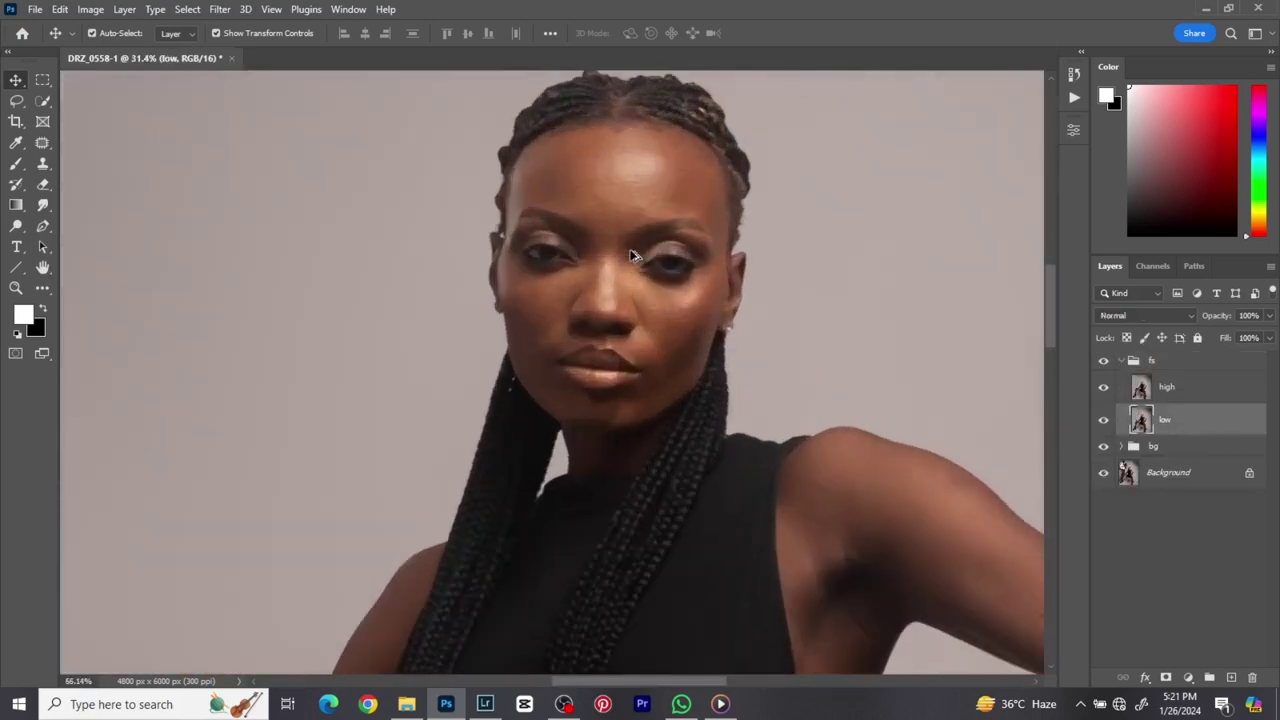
pyautogui.scroll(8, 631, 255)
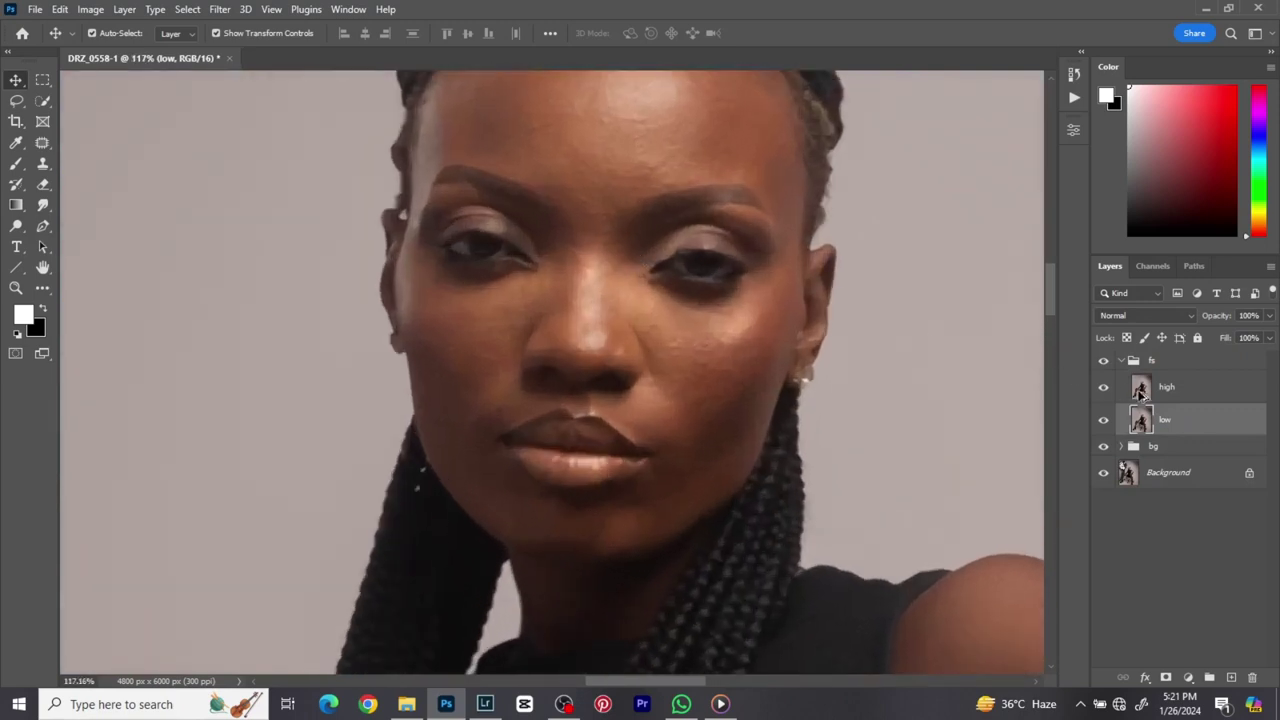
pyautogui.click(1103, 387)
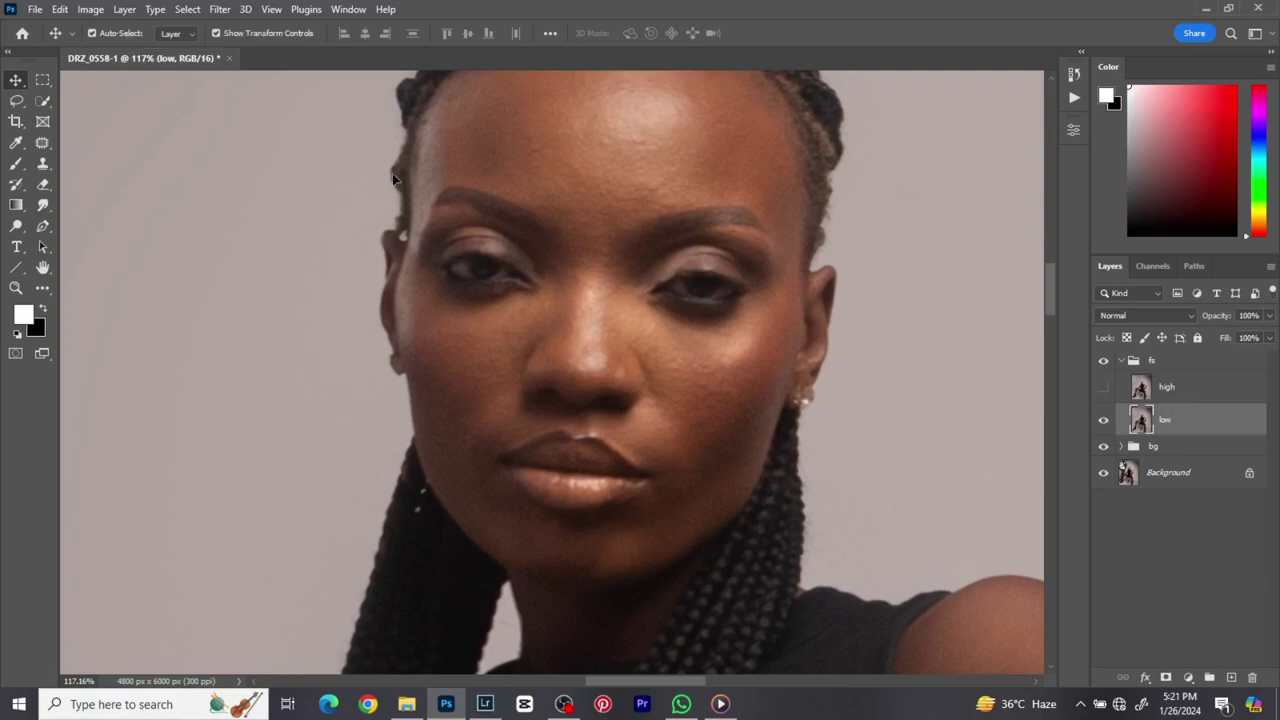
# - Apply a Median noise filter with a 5-pixel radius to the low layer
pyautogui.click(219, 9)
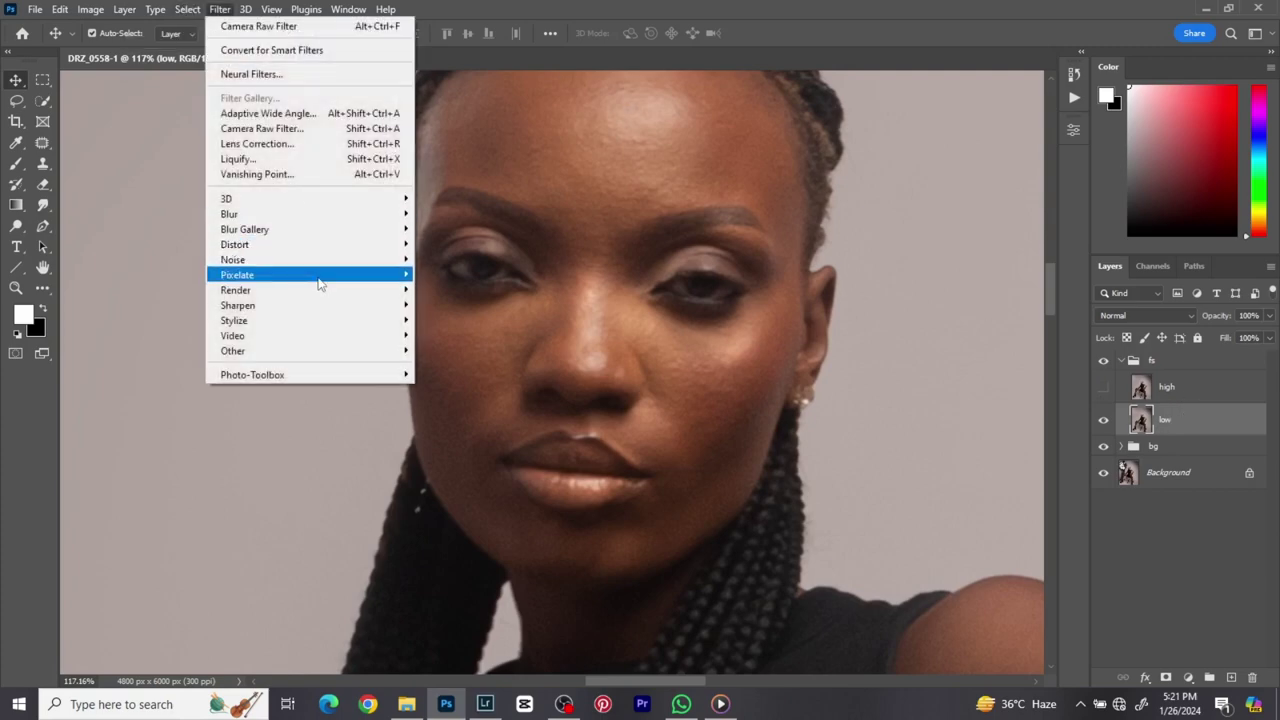
pyautogui.moveTo(320, 285)
pyautogui.moveTo(268, 262)
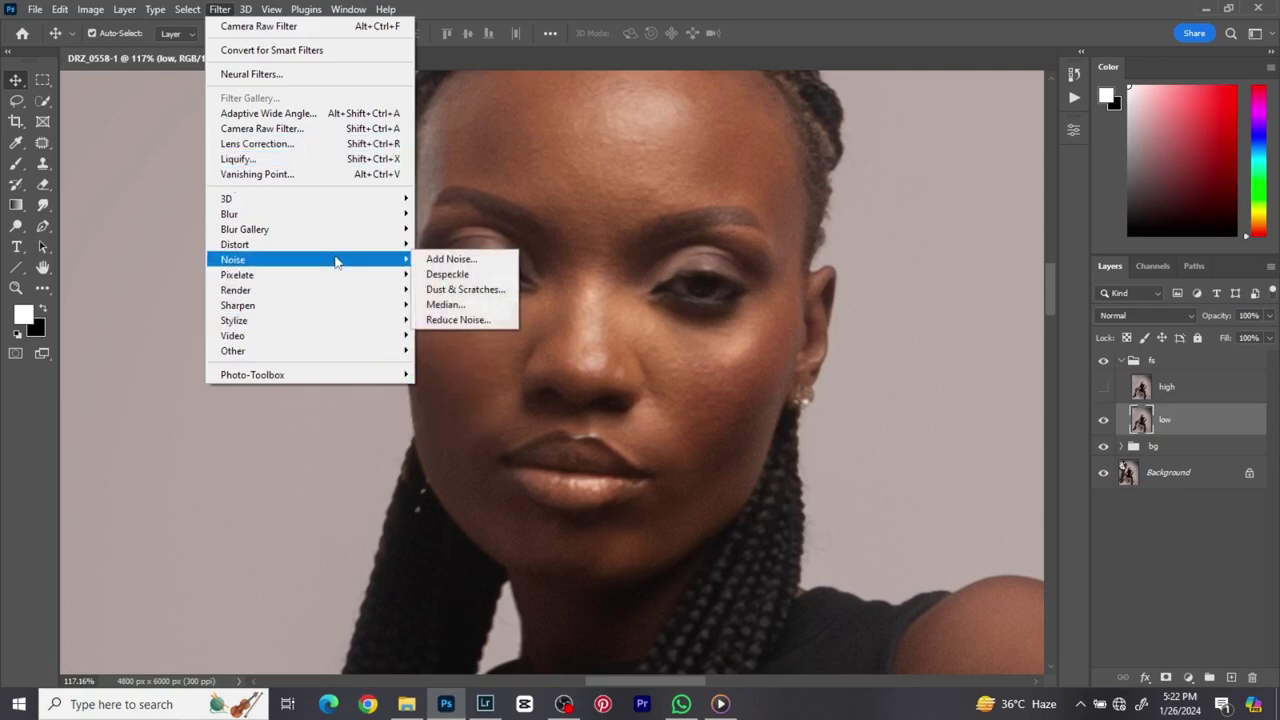
pyautogui.click(455, 307)
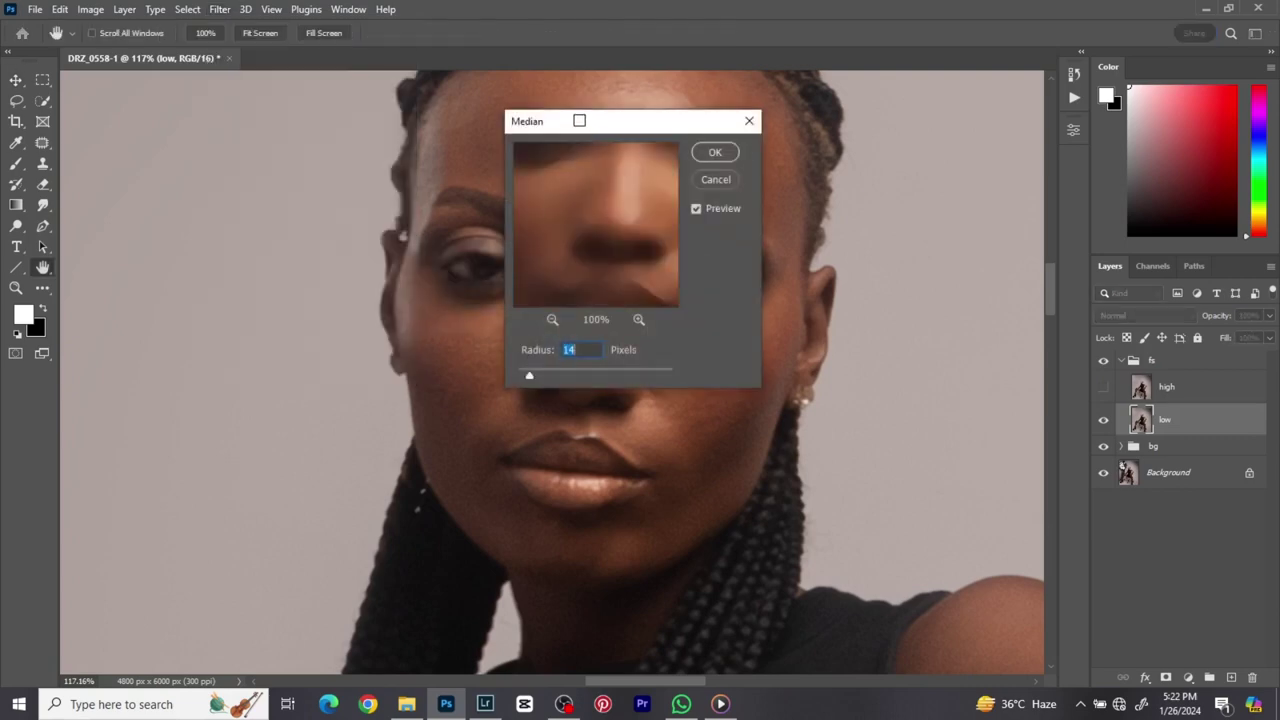
pyautogui.moveTo(586, 123); pyautogui.dragTo(937, 182)
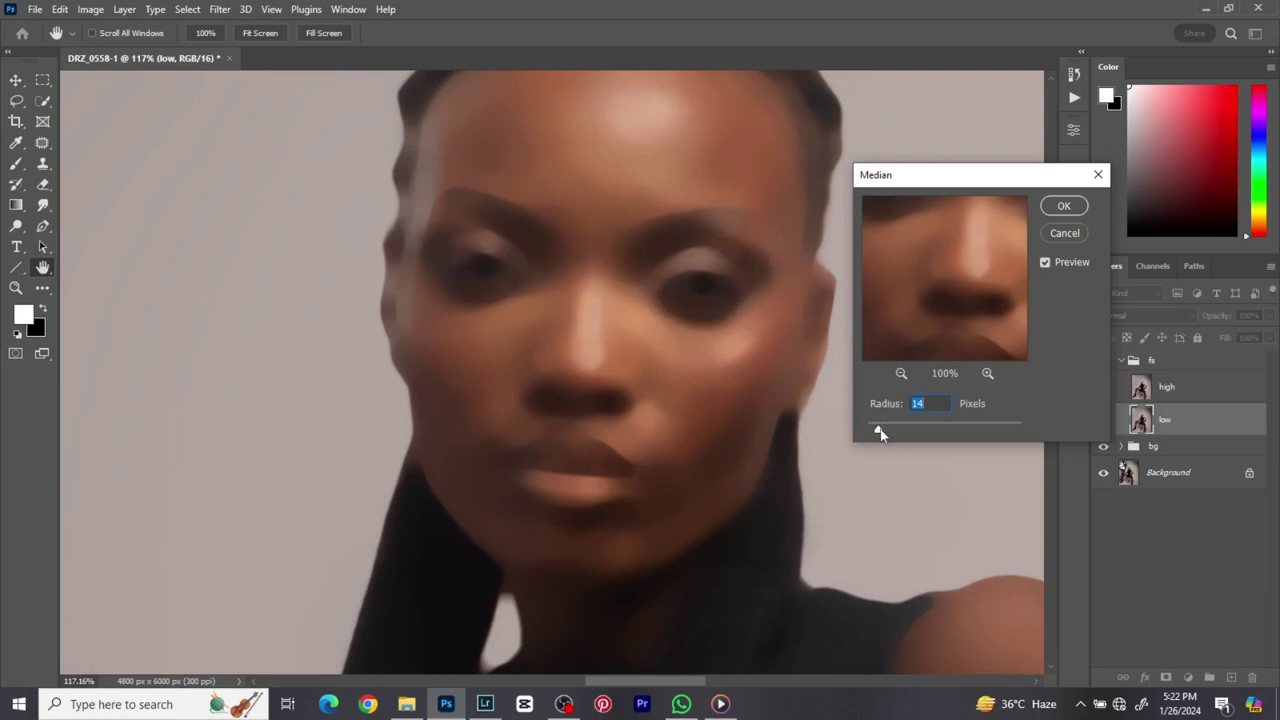
pyautogui.moveTo(880, 433); pyautogui.dragTo(867, 431)
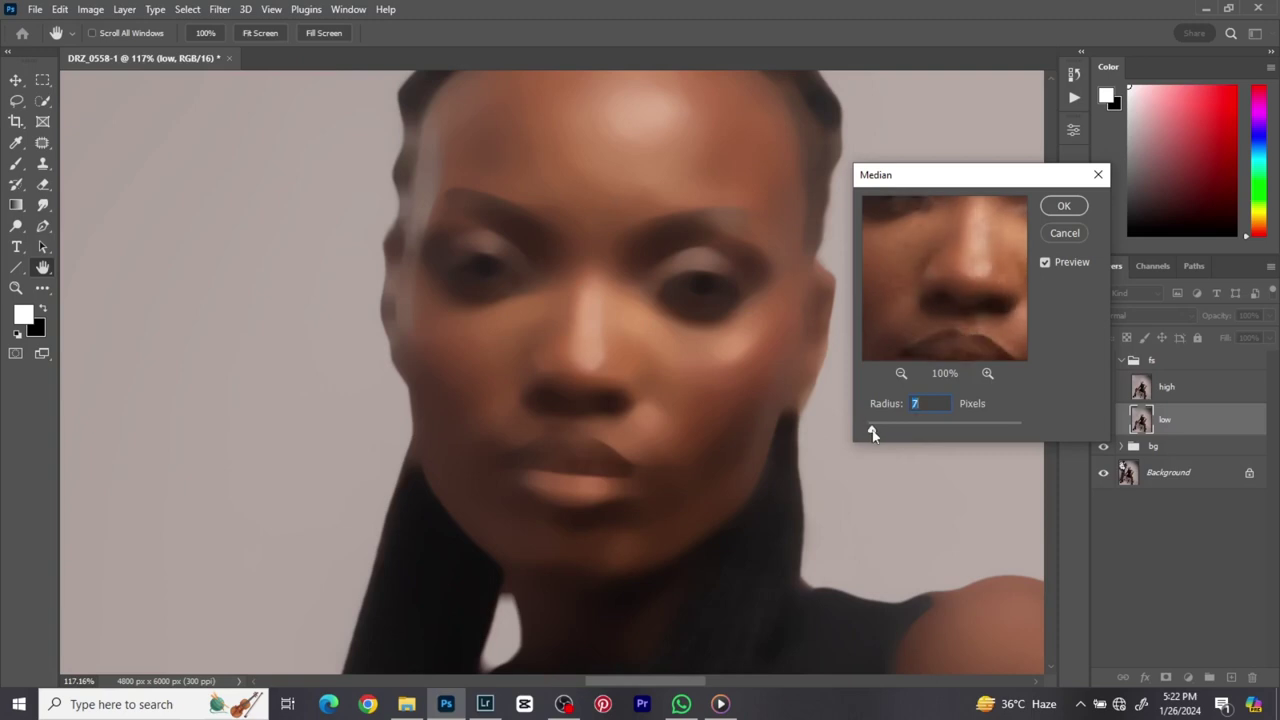
pyautogui.click(1047, 266)
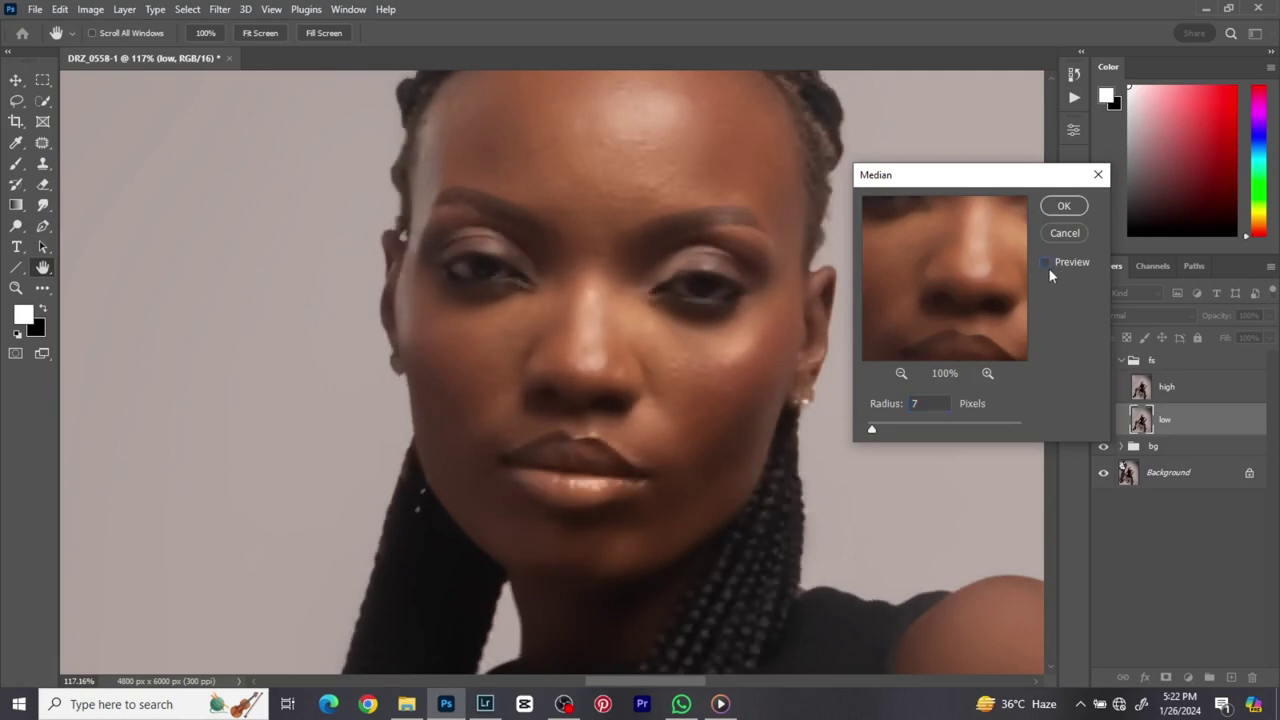
pyautogui.click(1046, 264)
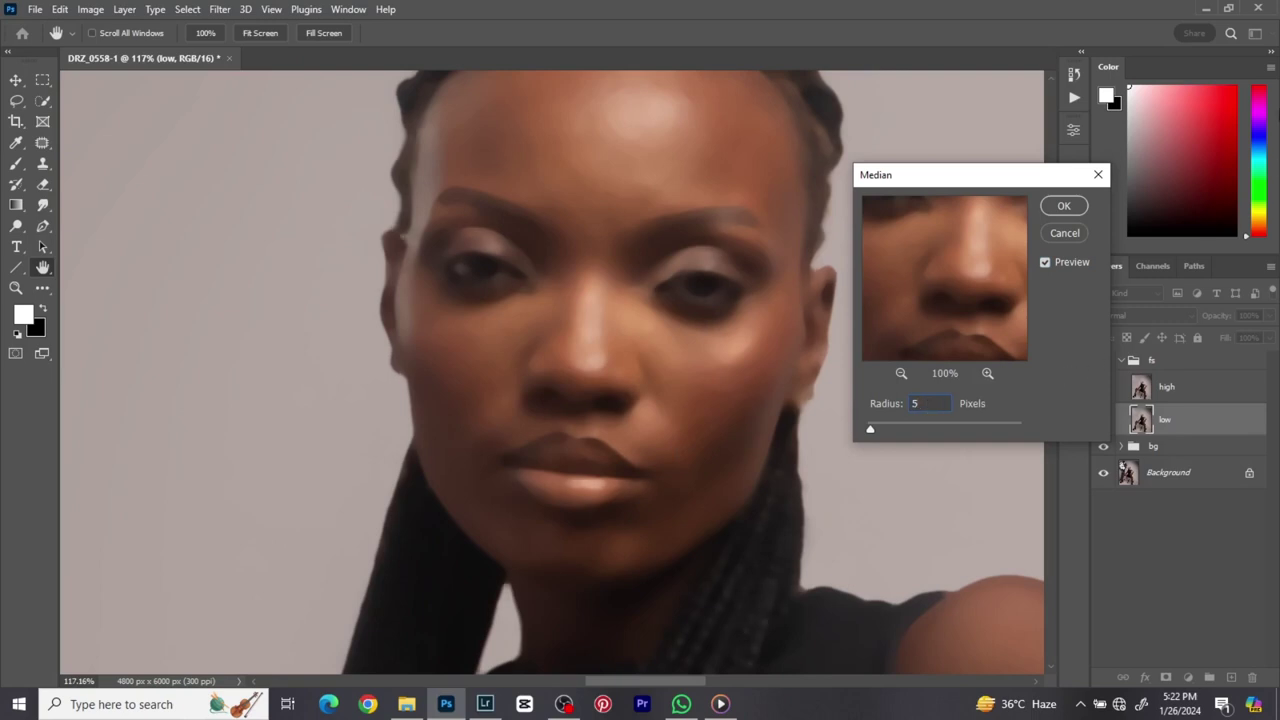
pyautogui.click(1041, 261)
pyautogui.click(1059, 207)
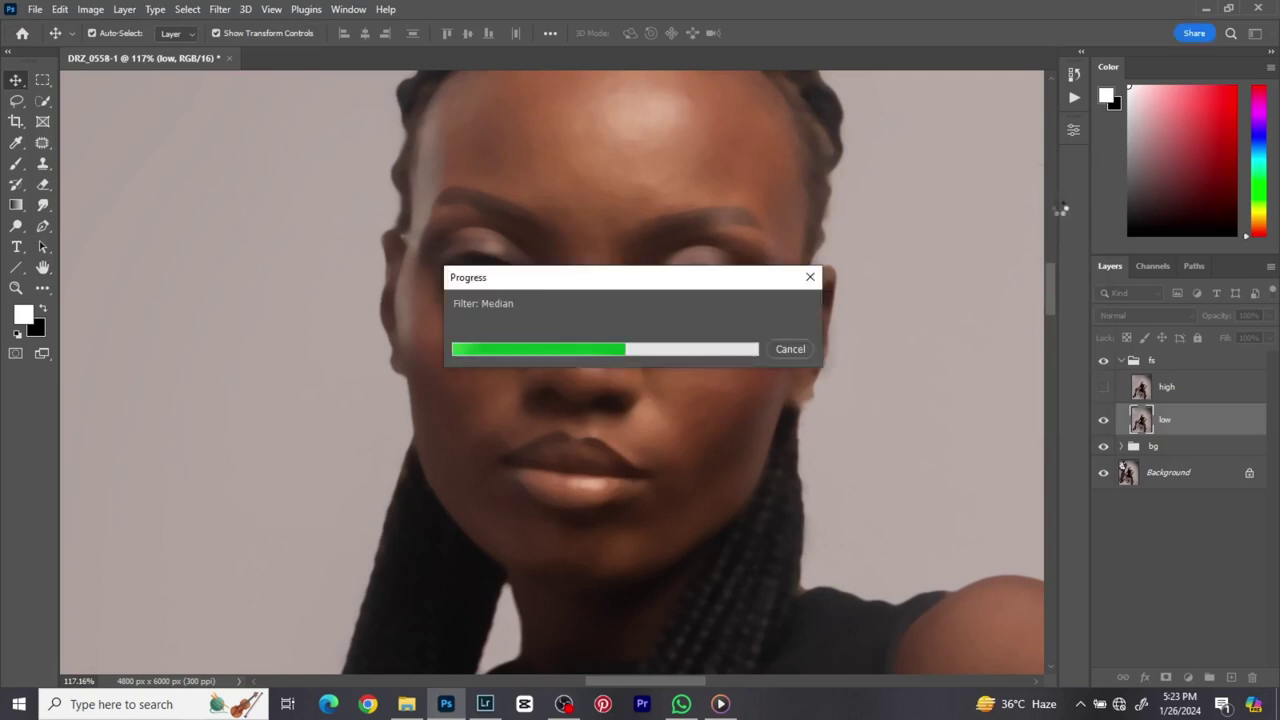
# - Show the high layer and use Apply Image on it with the low layer as source, Subtract blending, scale 2 and offset 128
pyautogui.click(1165, 398)
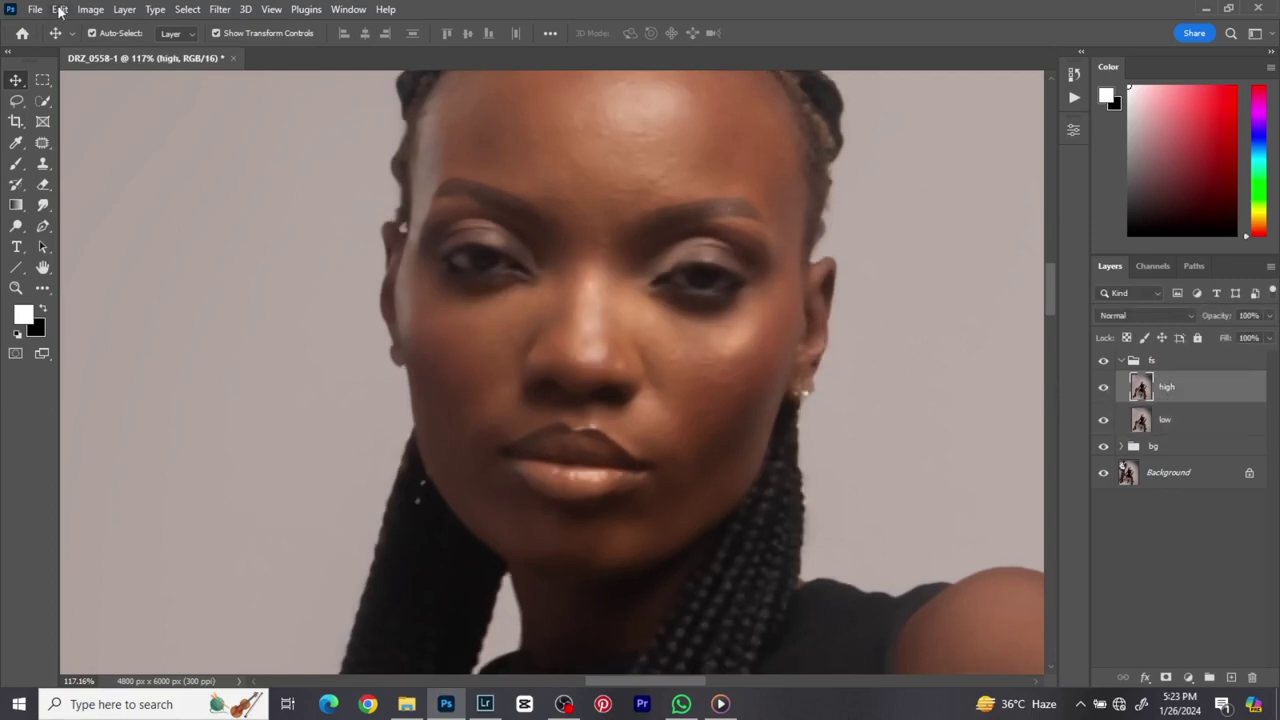
pyautogui.click(90, 9)
pyautogui.click(120, 233)
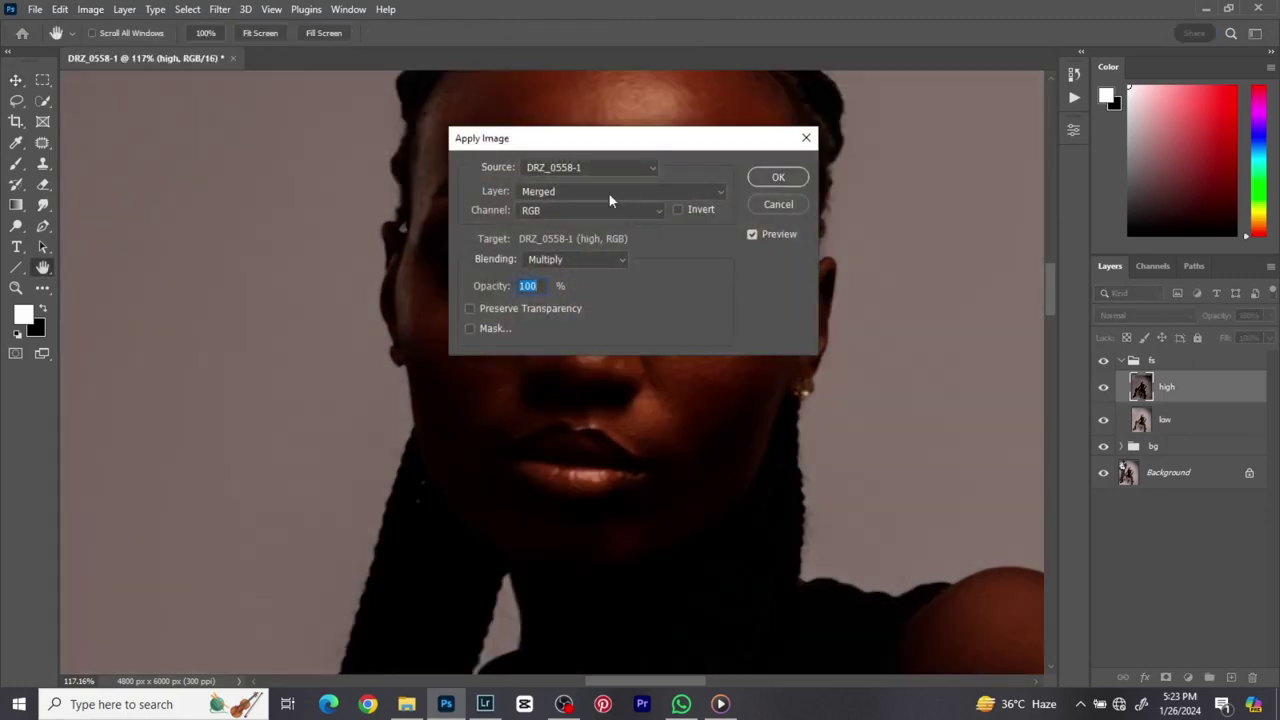
pyautogui.click(608, 193)
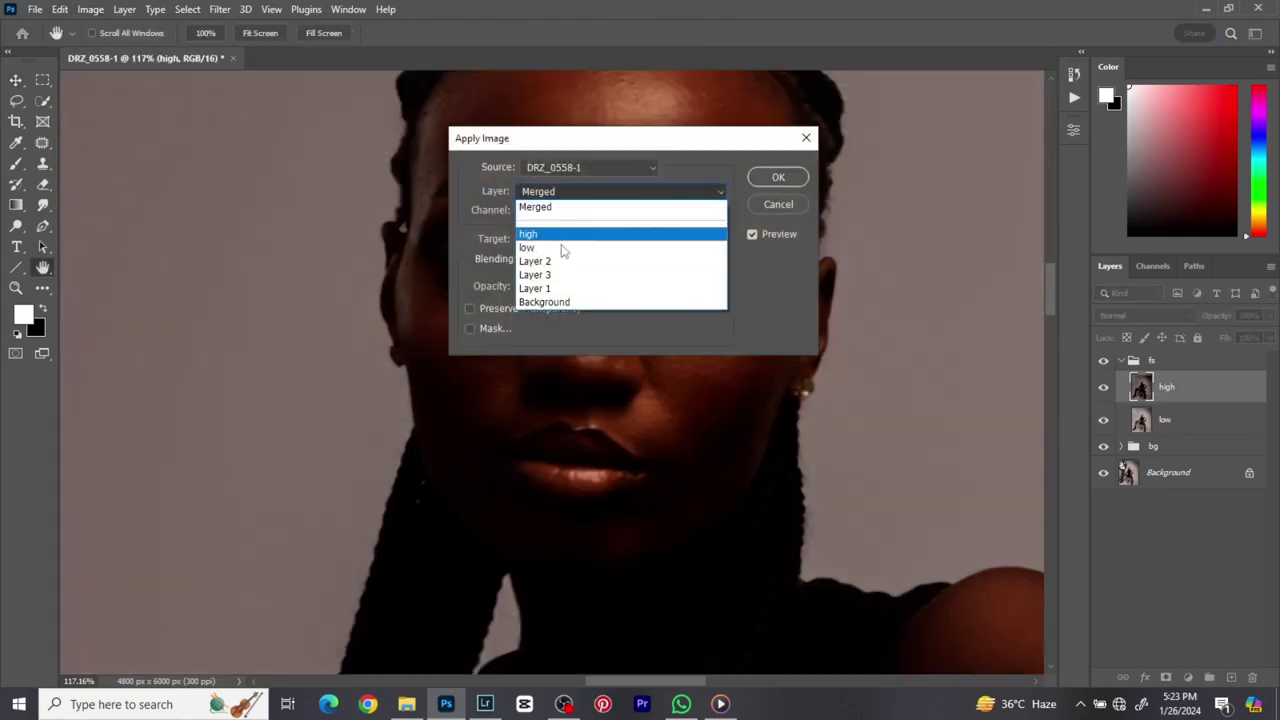
pyautogui.click(558, 247)
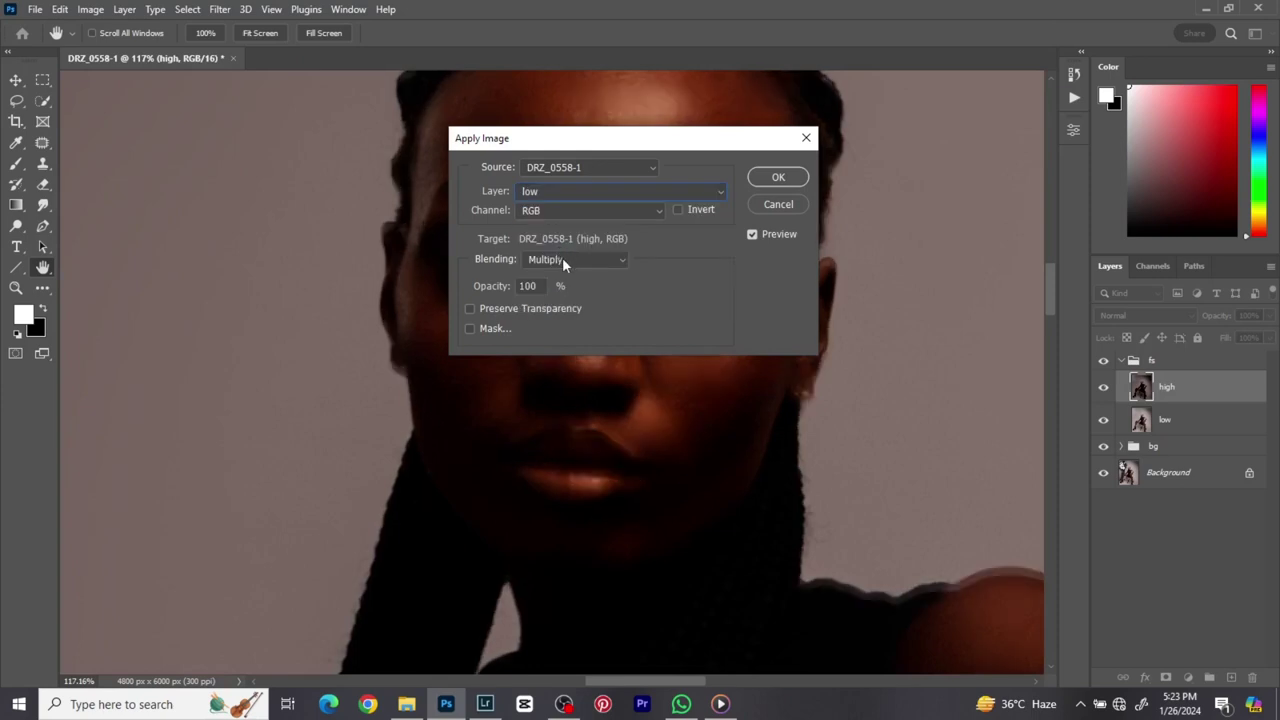
pyautogui.click(562, 260)
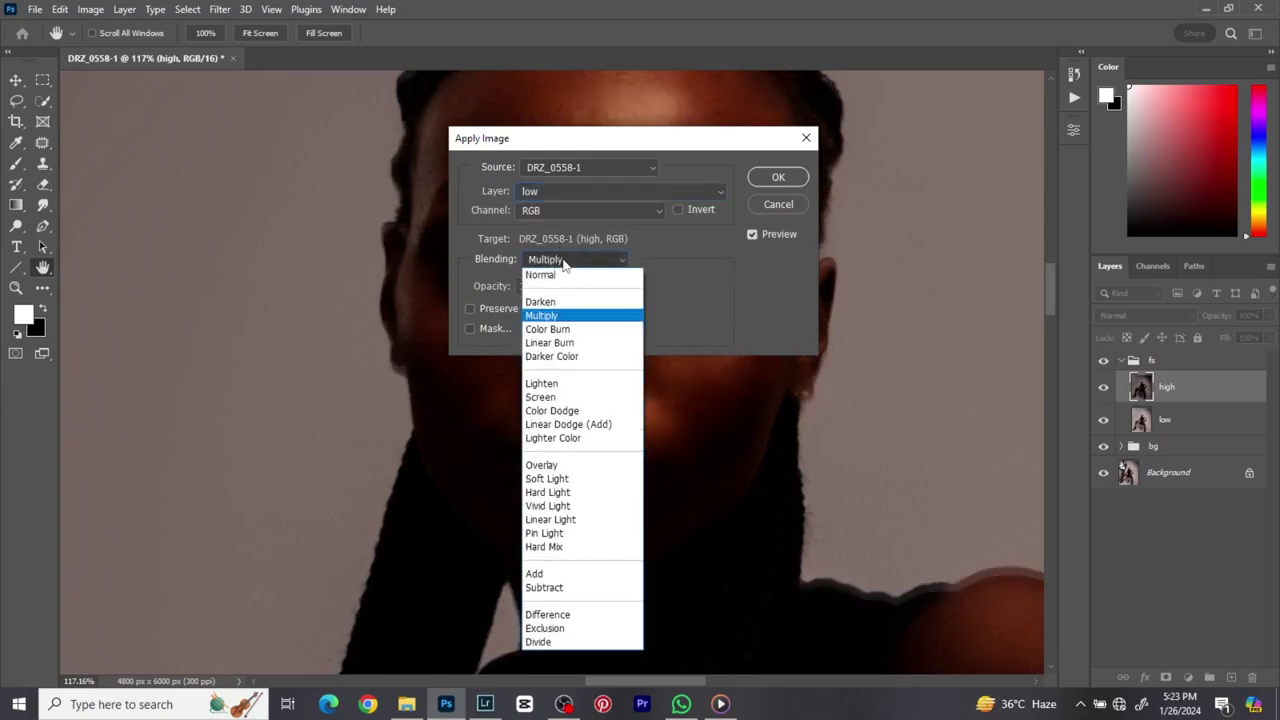
pyautogui.click(549, 590)
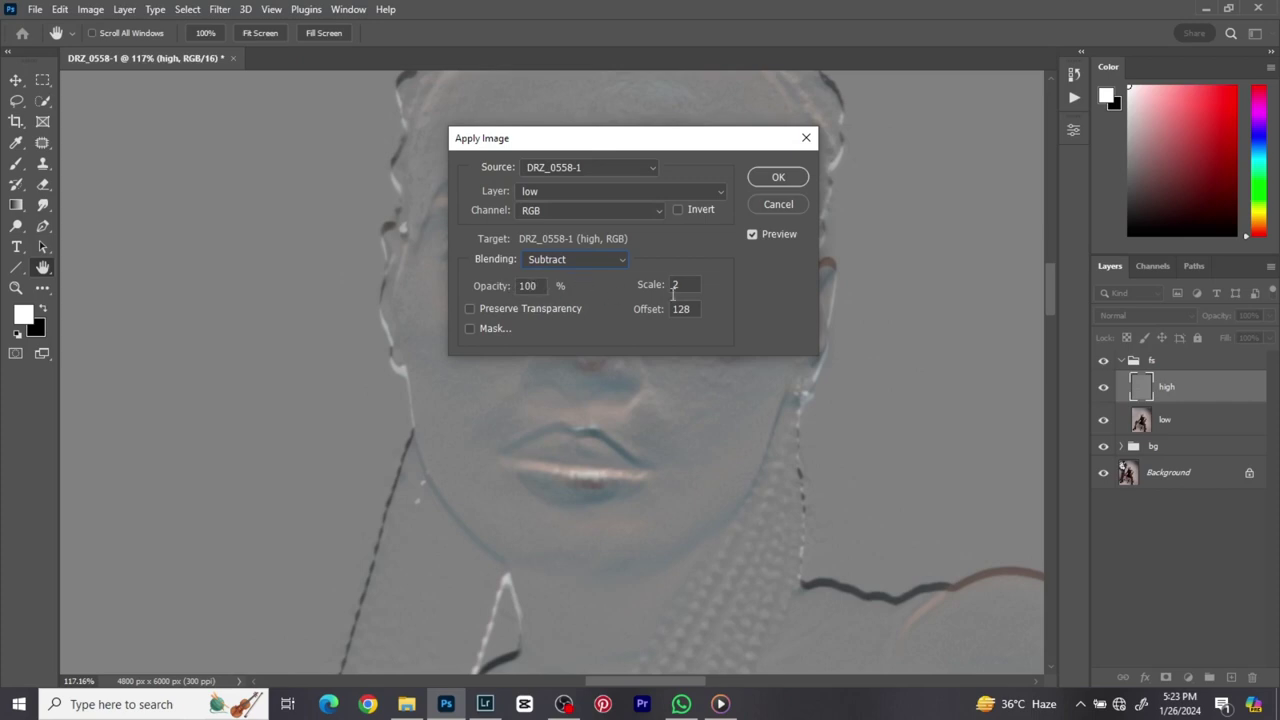
pyautogui.click(774, 178)
# - Set the high layer's blend mode to Linear Light
pyautogui.click(1130, 315)
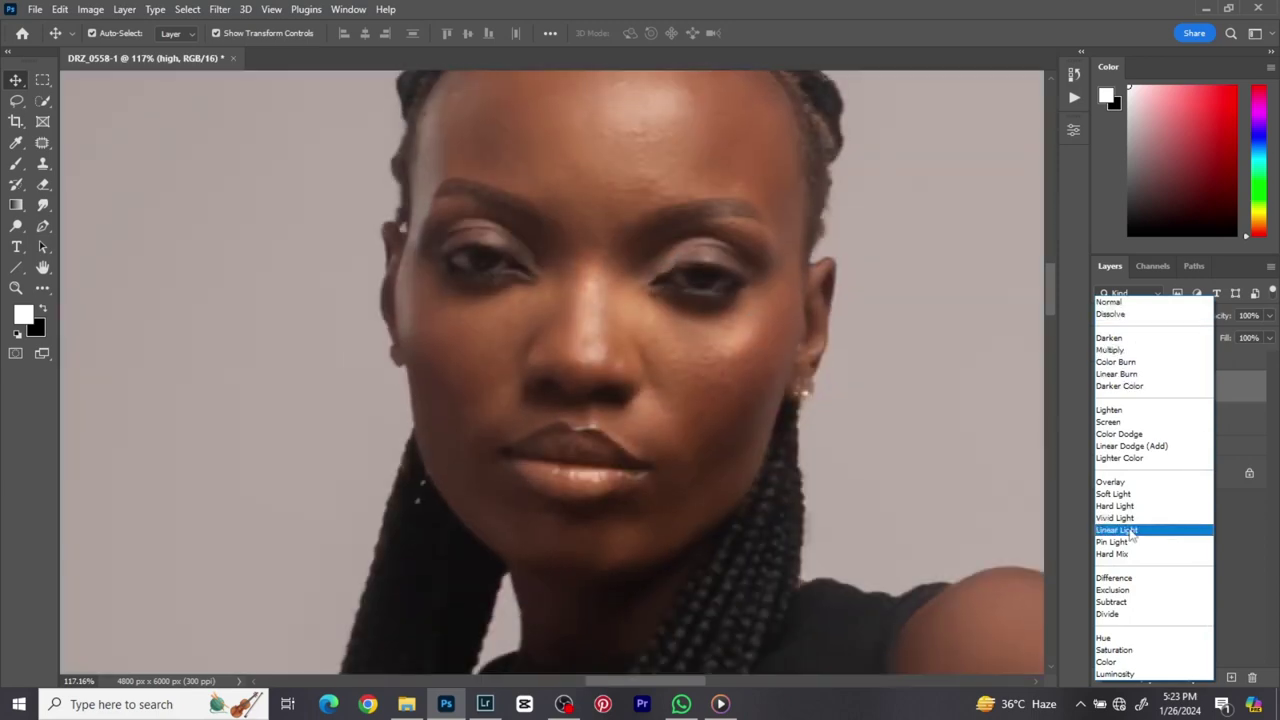
pyautogui.click(1168, 529)
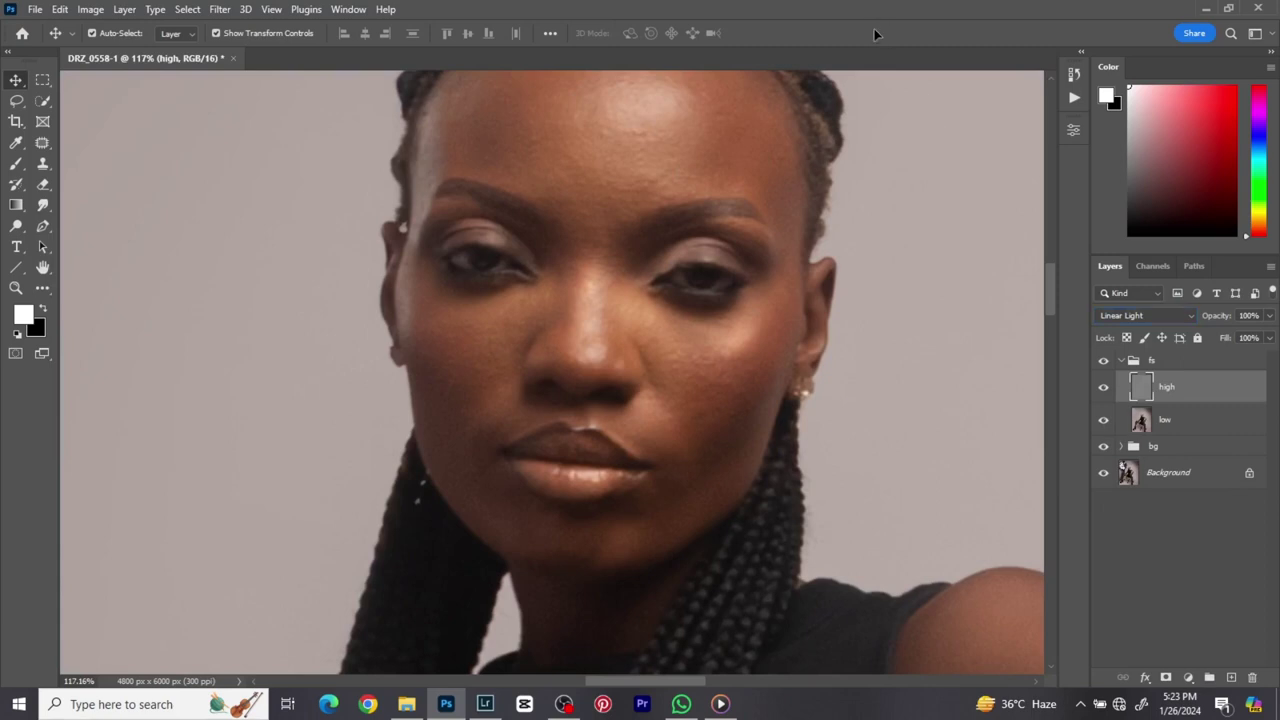
pyautogui.press('super')
pyautogui.press('super')
# - Select the low layer and activate the Mixer Brush tool
pyautogui.click(1204, 423)
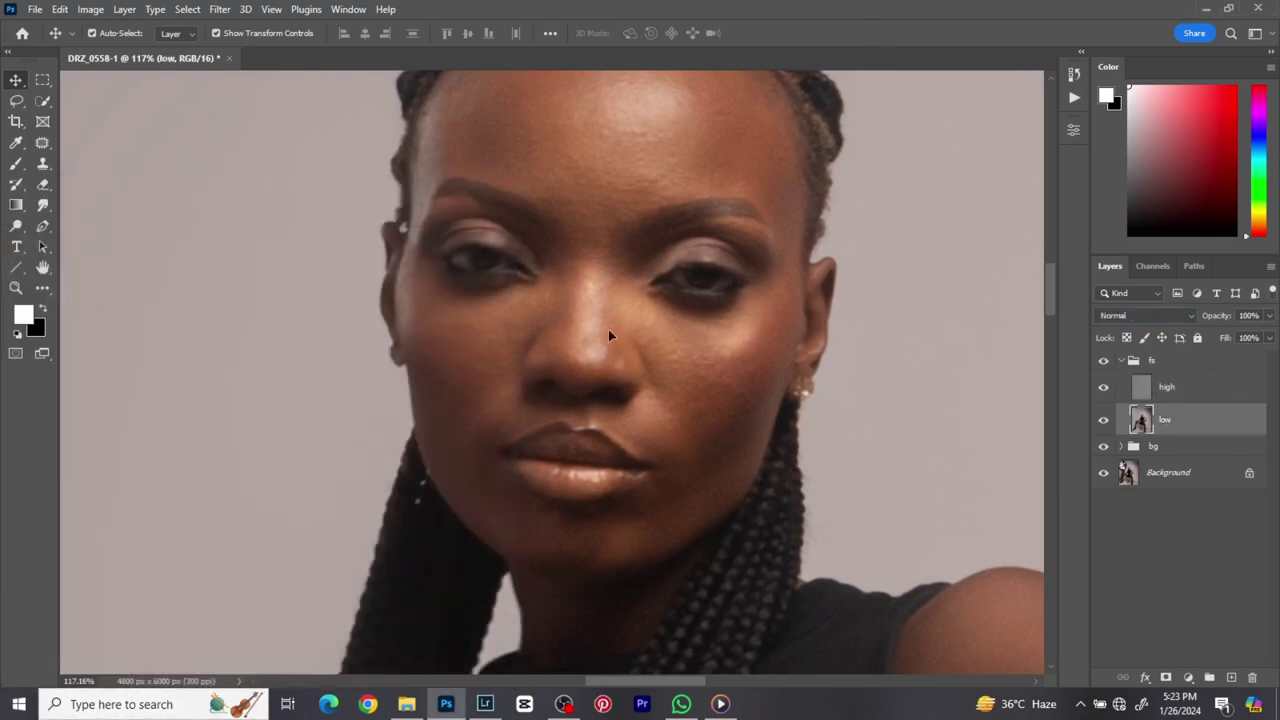
pyautogui.scroll(-4, 690, 323)
pyautogui.scroll(3, 638, 312)
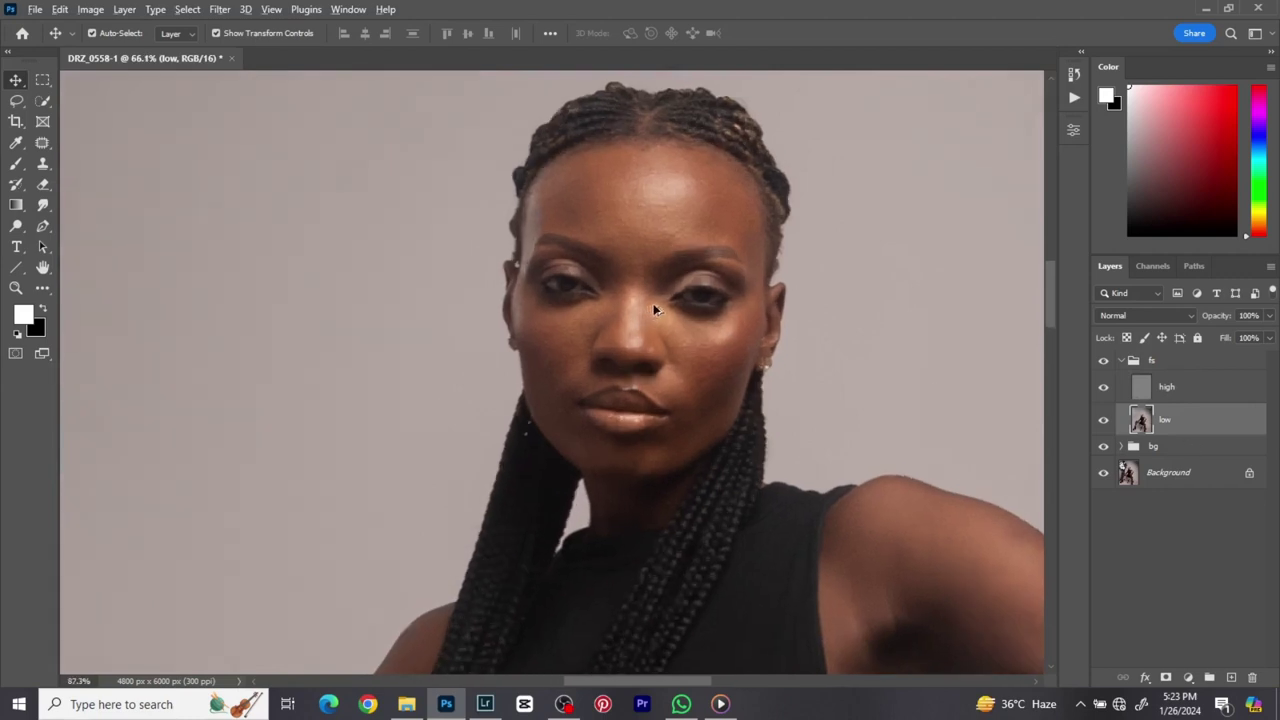
pyautogui.click(16, 163)
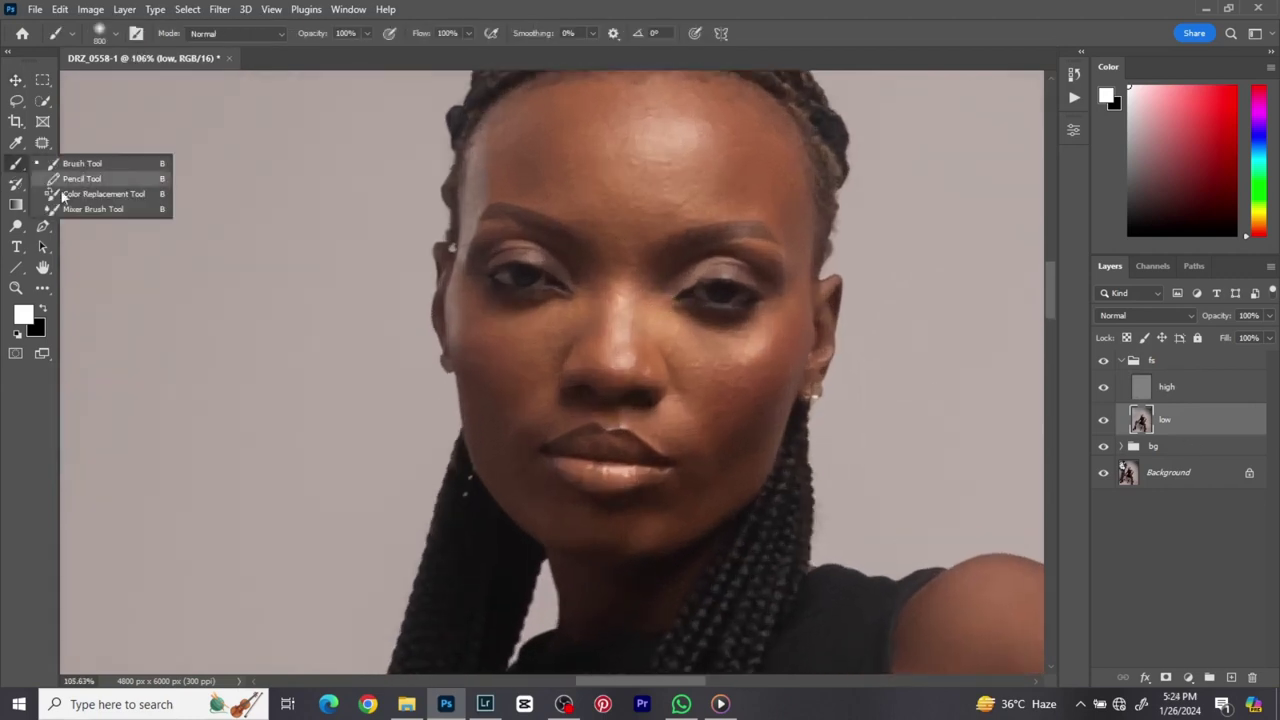
pyautogui.click(82, 211)
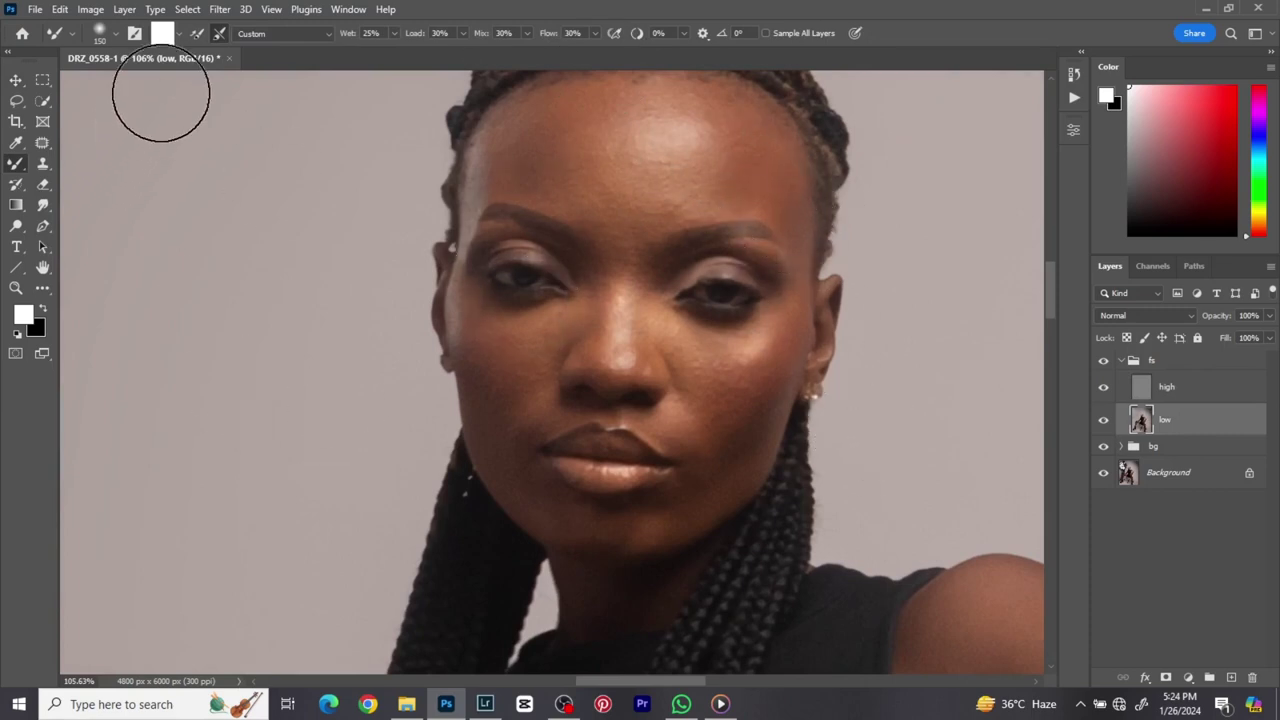
# - Clean the Mixer Brush so it carries no loaded paint colour
pyautogui.scroll(-2, 691, 272)
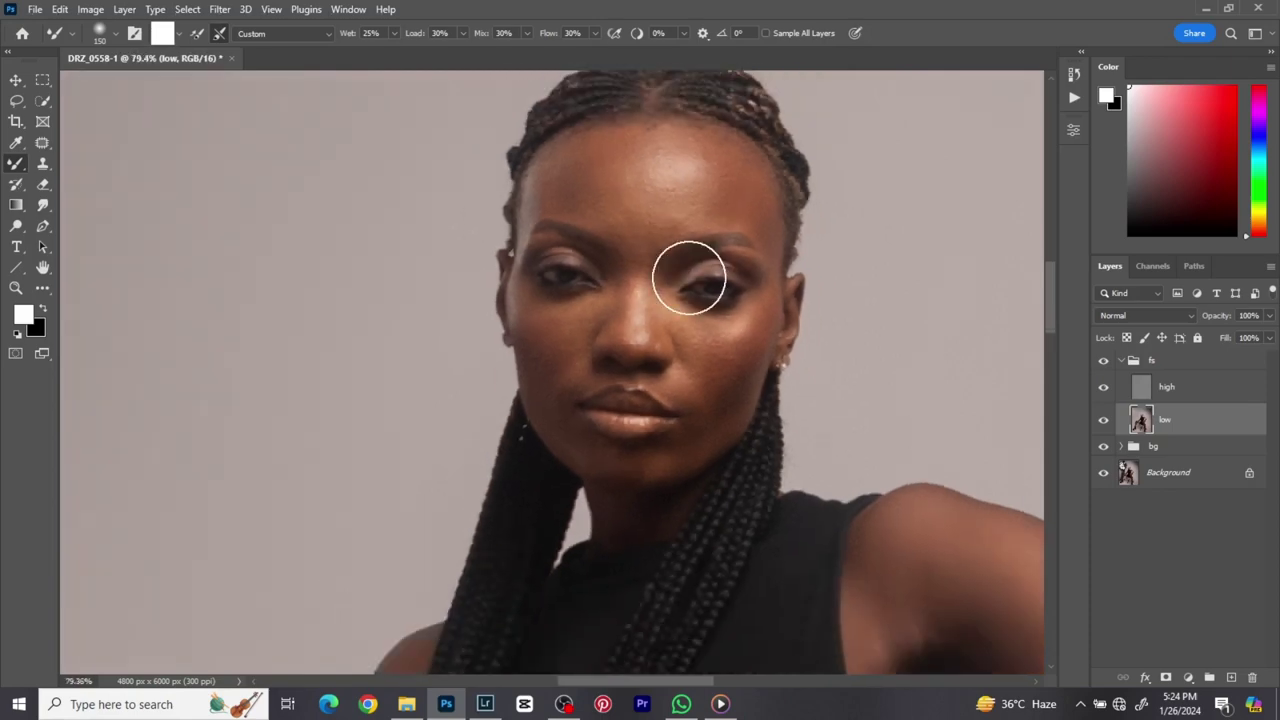
pyautogui.scroll(2, 681, 280)
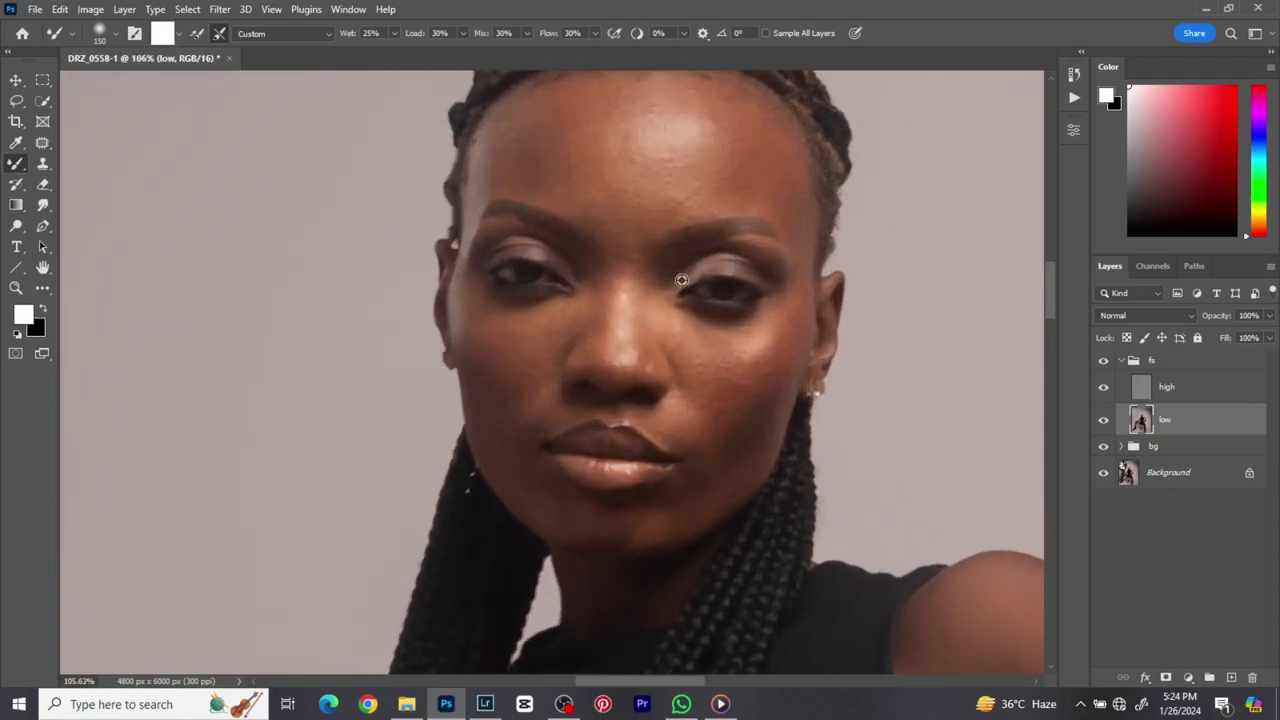
pyautogui.scroll(-2, 679, 278)
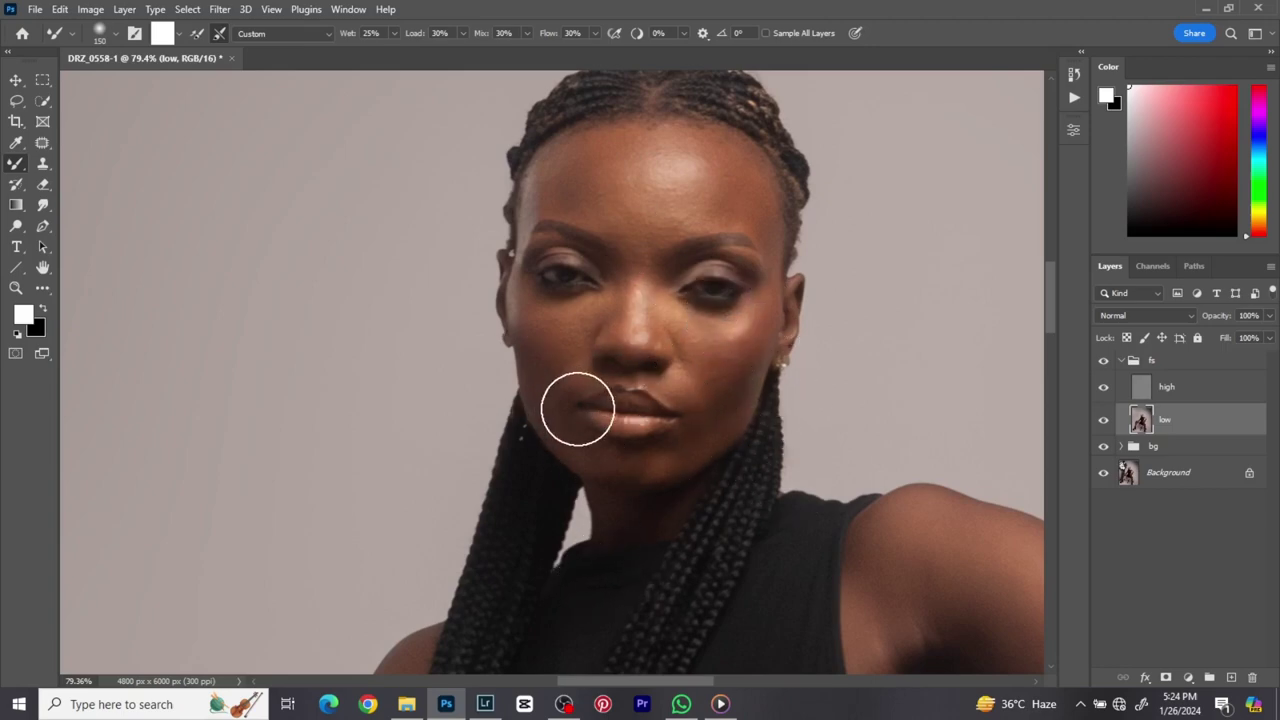
pyautogui.scroll(2, 250, 352)
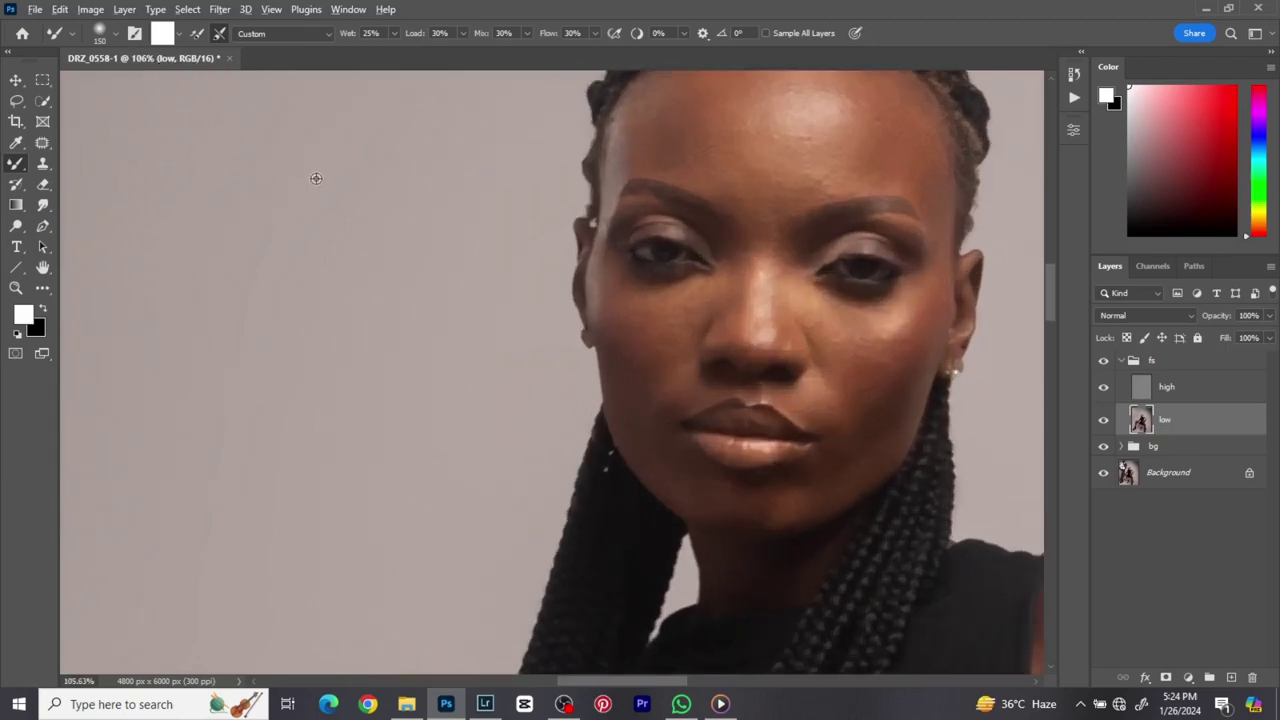
pyautogui.scroll(-1, 314, 177)
pyautogui.click(114, 34)
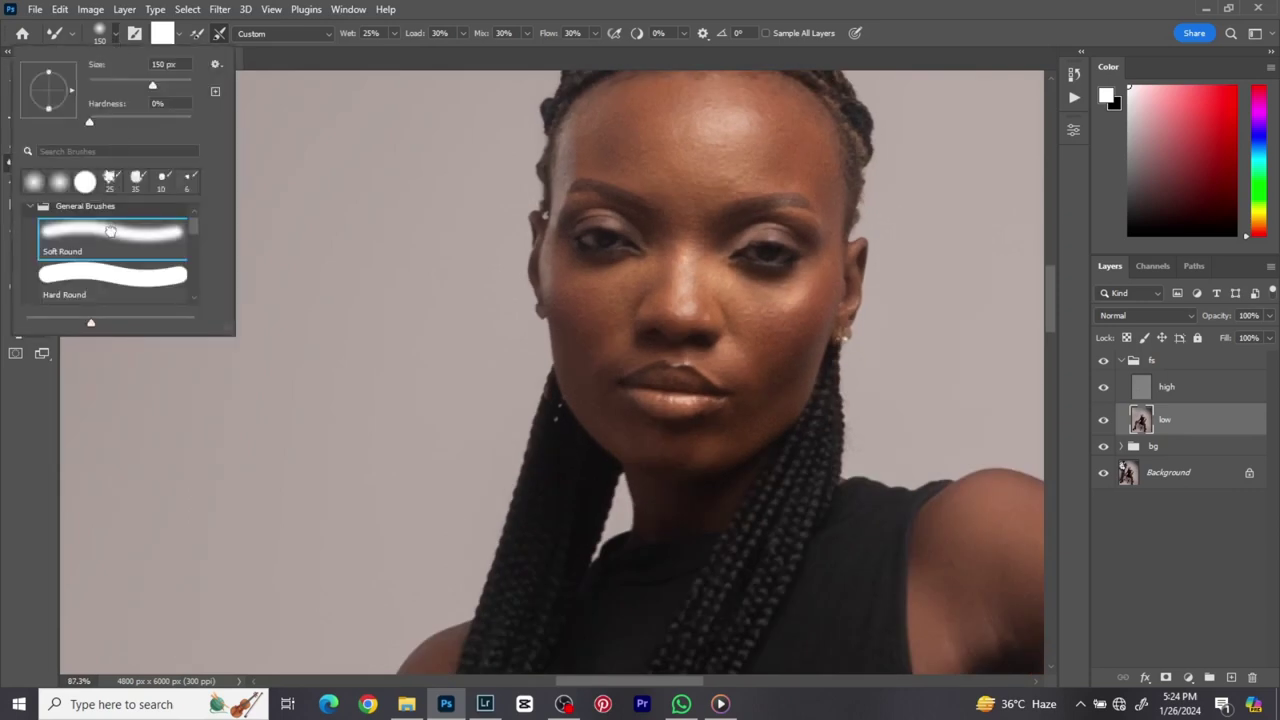
pyautogui.click(180, 34)
pyautogui.click(180, 34)
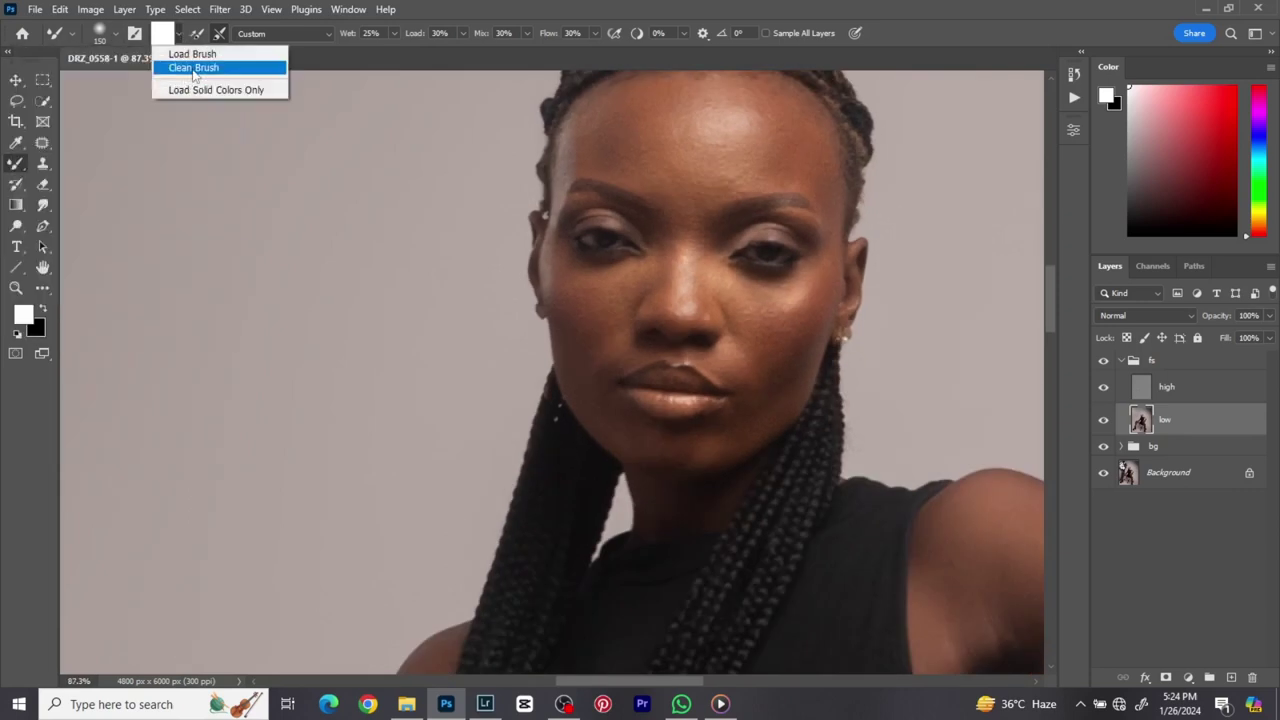
pyautogui.click(194, 68)
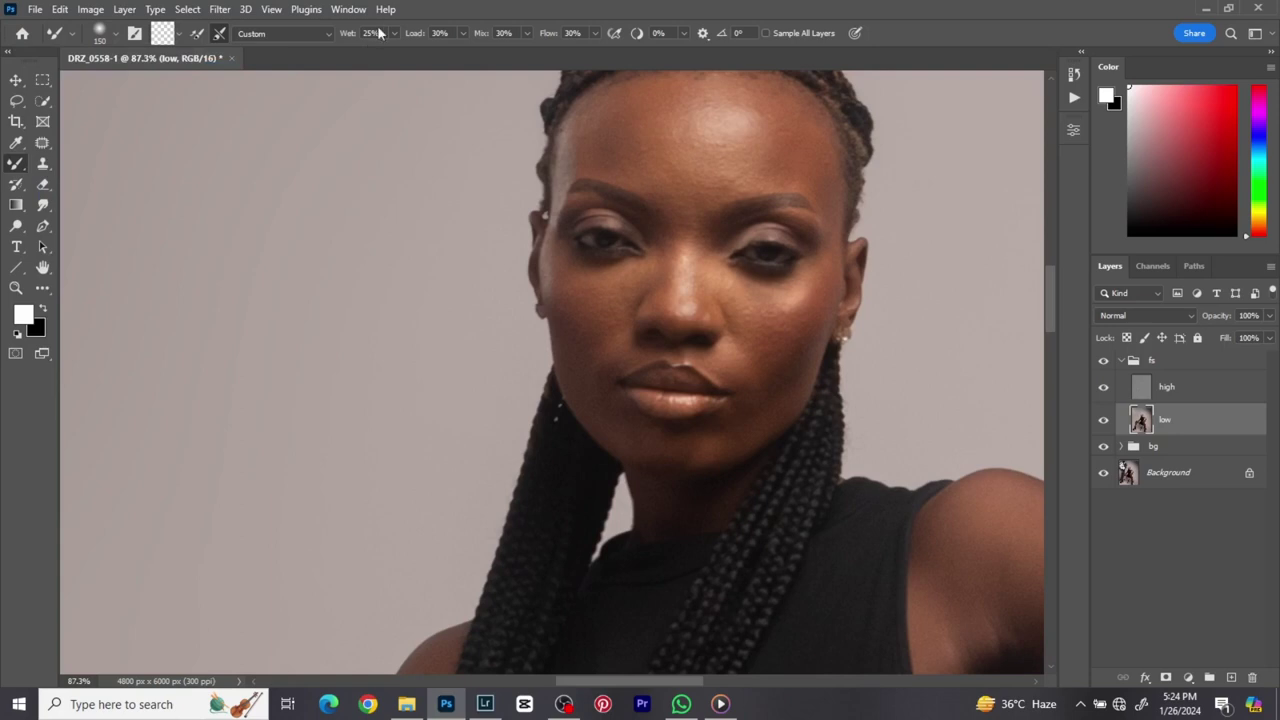
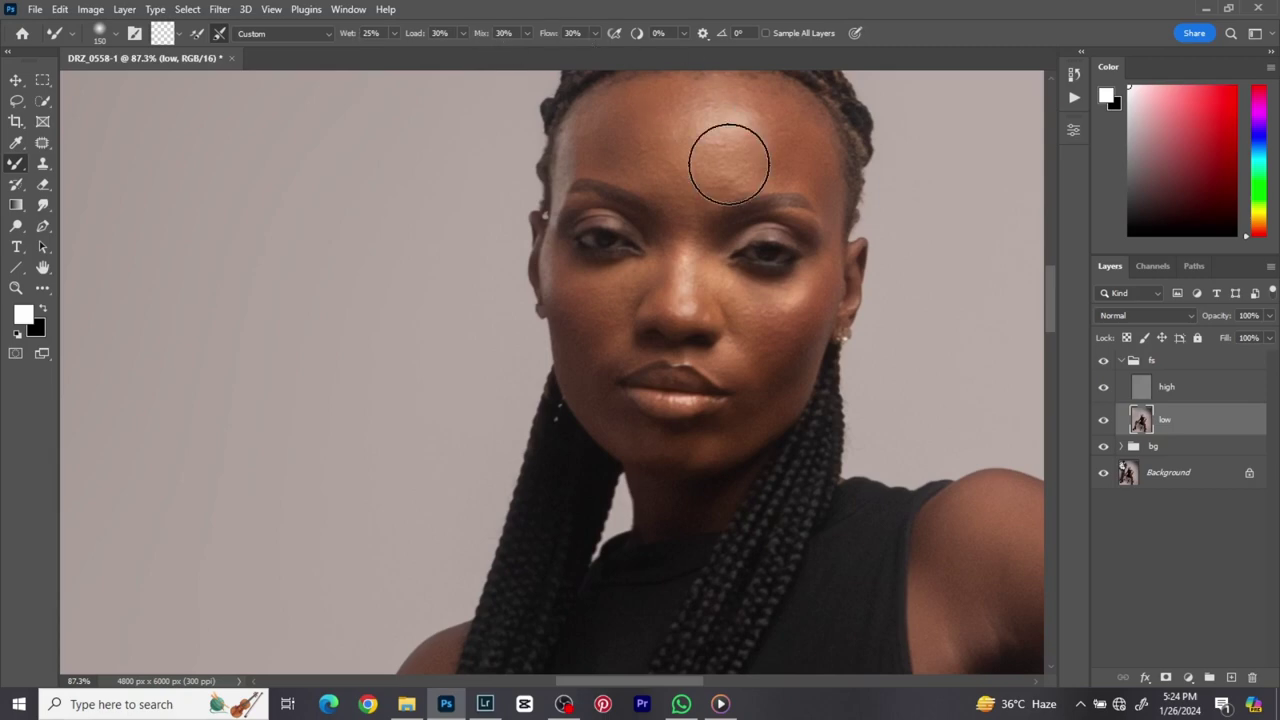
# - Expand the bg group and load Layer 2's model cutout as a selection, keeping the low layer active
pyautogui.scroll(-3, 737, 193)
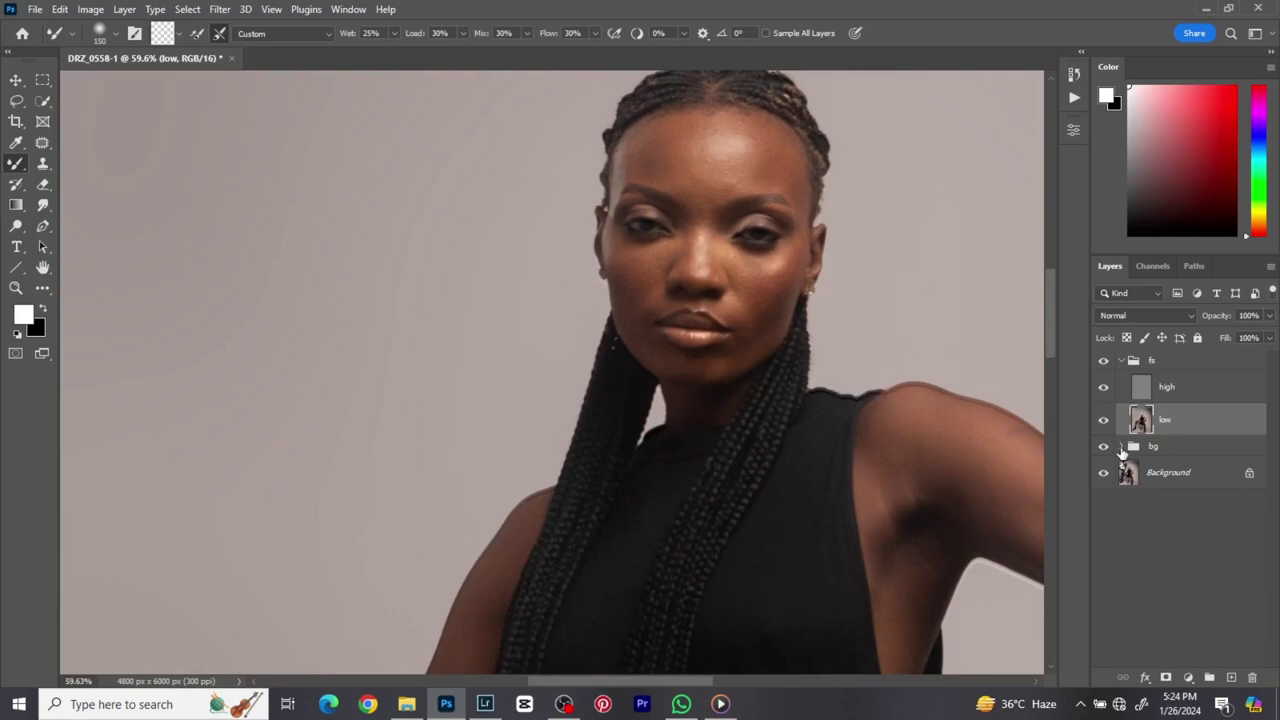
pyautogui.click(1121, 447)
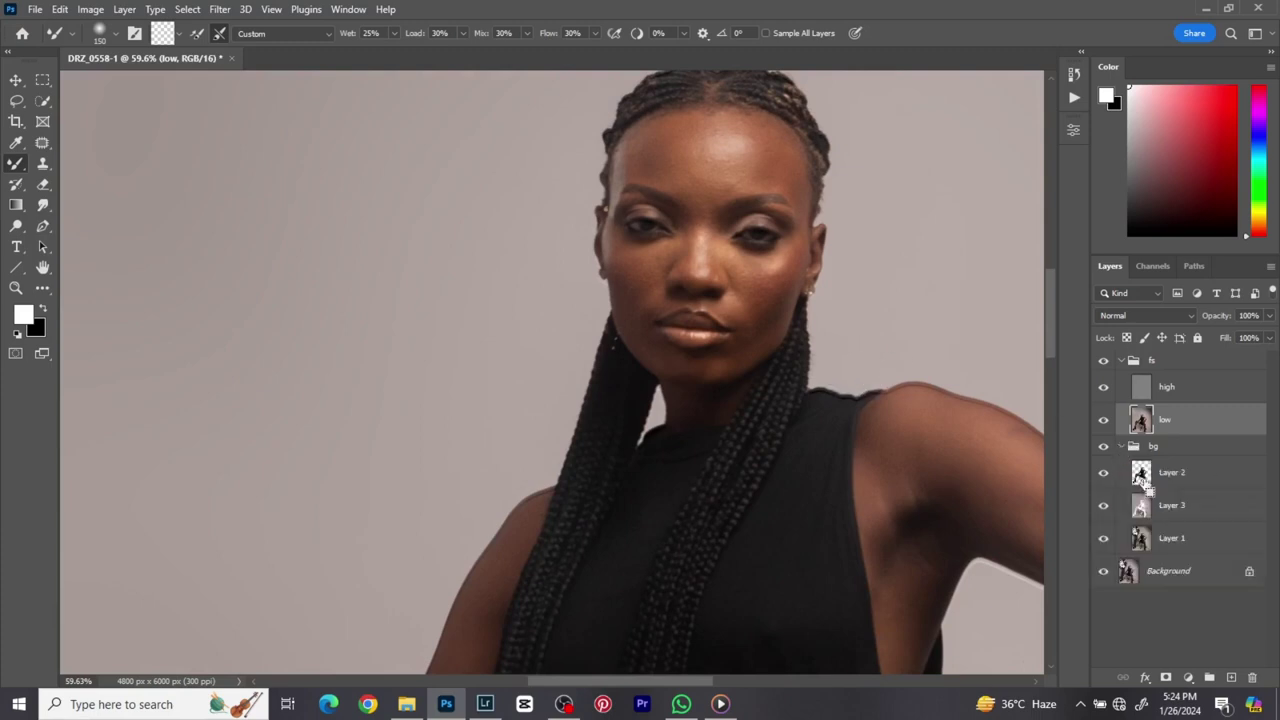
pyautogui.keyDown('ctrl'); pyautogui.click(1141, 478); pyautogui.keyUp('ctrl')
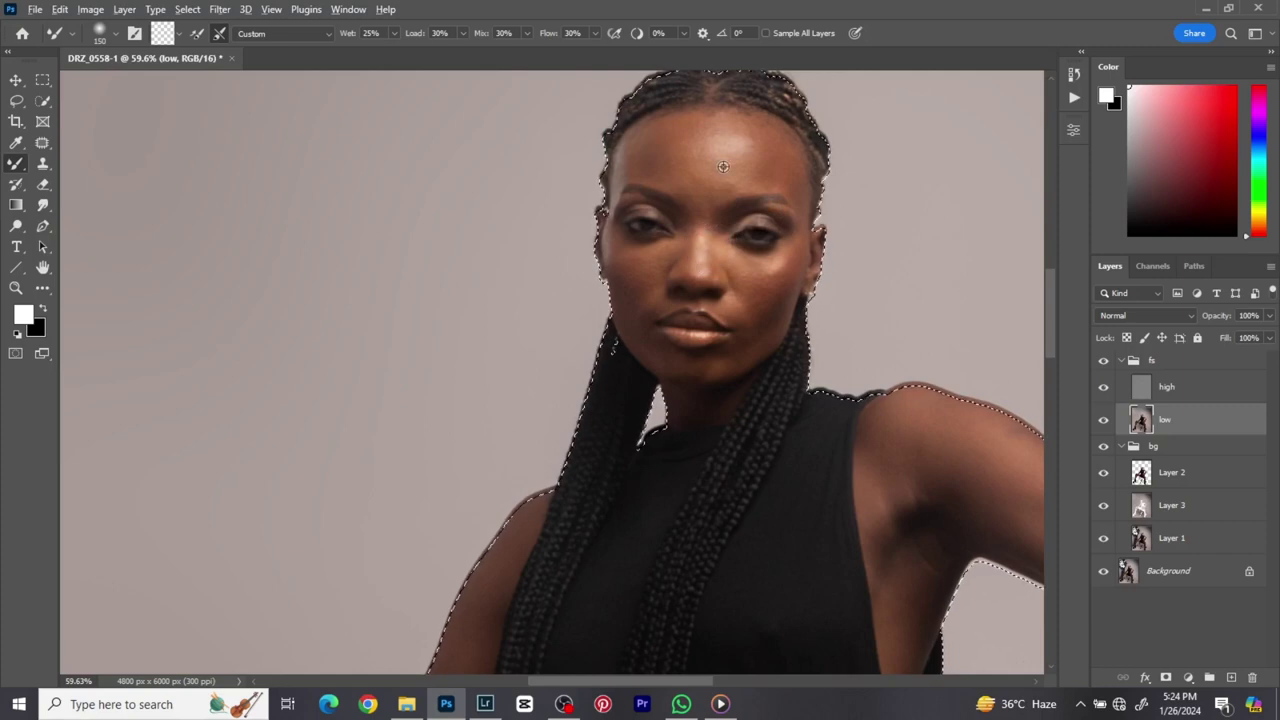
# - Smooth the centre of the forehead on the low layer with the Mixer Brush, using brush sizes between 80 and 150
pyautogui.scroll(2, 731, 123)
pyautogui.scroll(2, 731, 123)
pyautogui.moveTo(694, 157); pyautogui.dragTo(680, 245)
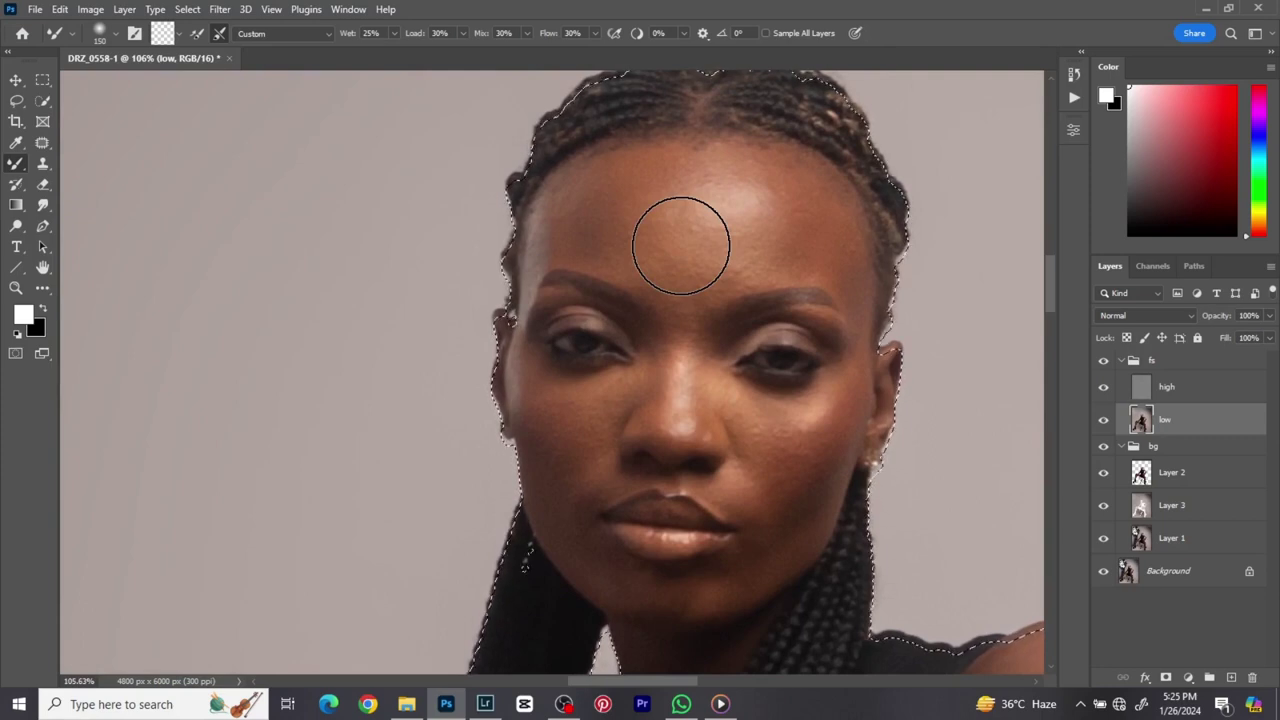
pyautogui.press('[')
pyautogui.press('[')
pyautogui.press('[')
pyautogui.press('[')
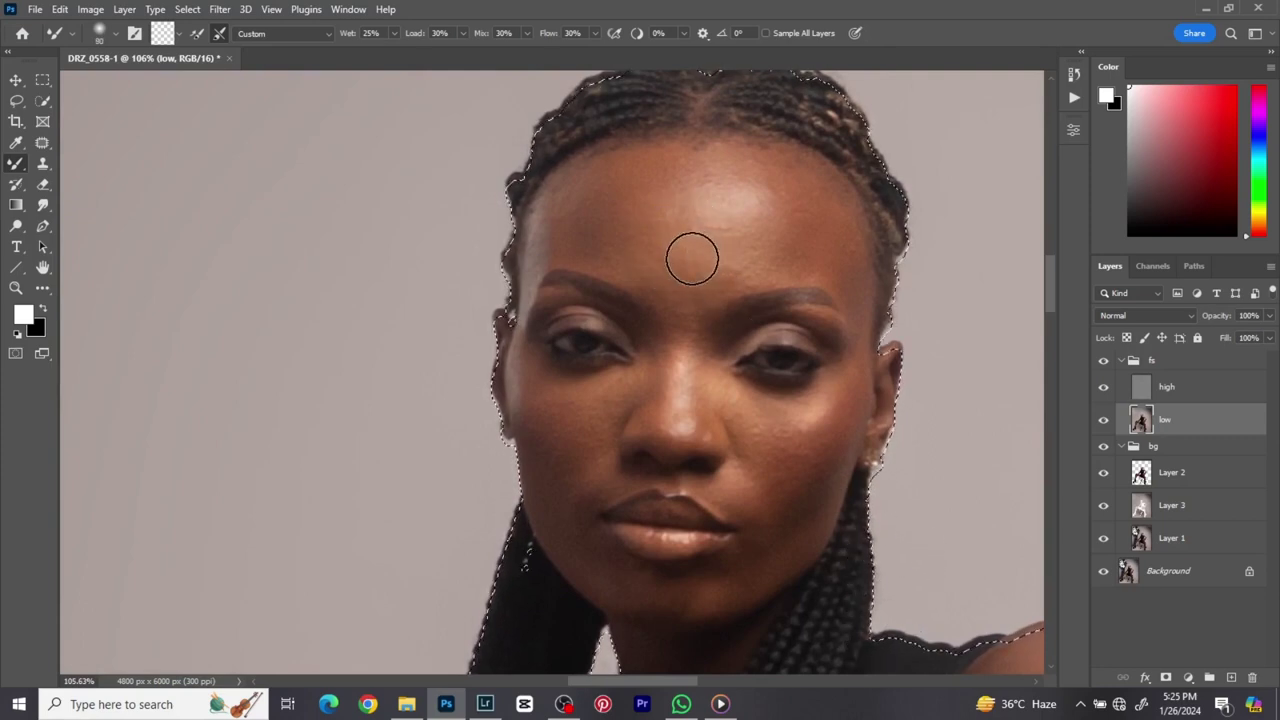
pyautogui.press(']')
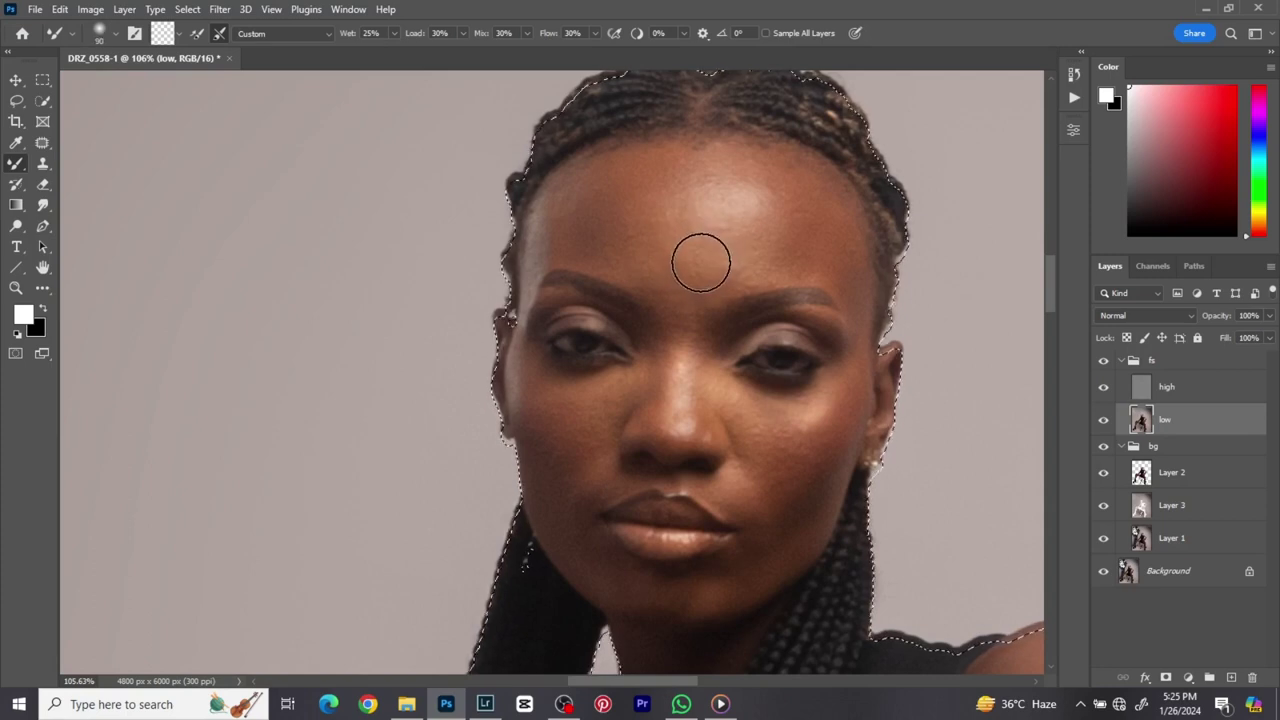
pyautogui.press(']')
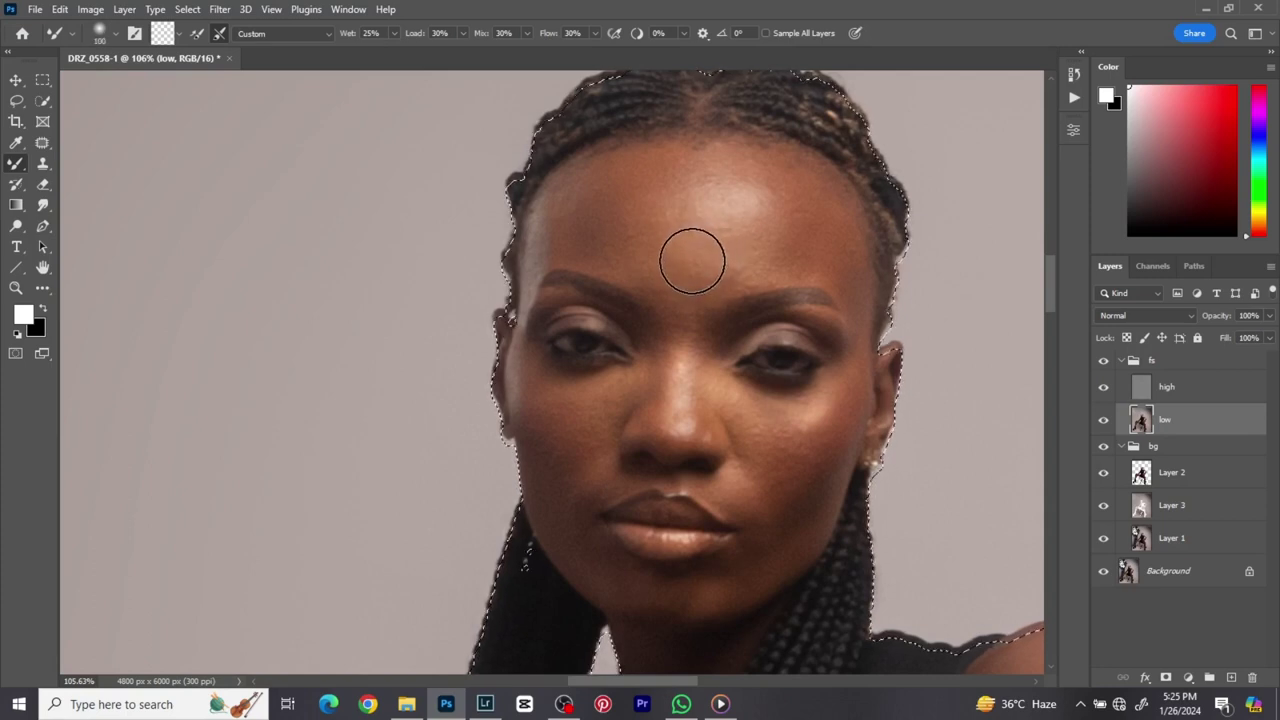
pyautogui.press(']')
pyautogui.press(']')
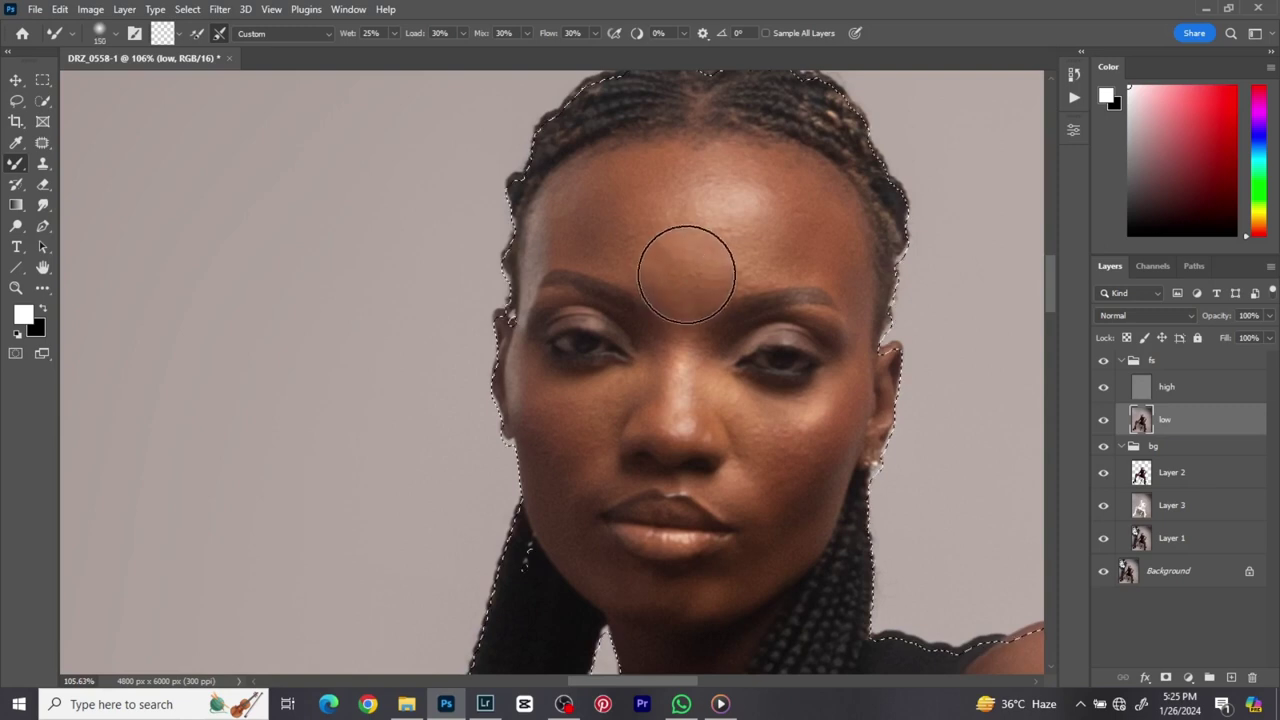
# - Blend the forehead skin above the model's left eyebrow with the Mixer Brush at sizes between 60 and 90
pyautogui.press('[')
pyautogui.press('[')
pyautogui.press('[')
pyautogui.press('[')
pyautogui.press('[')
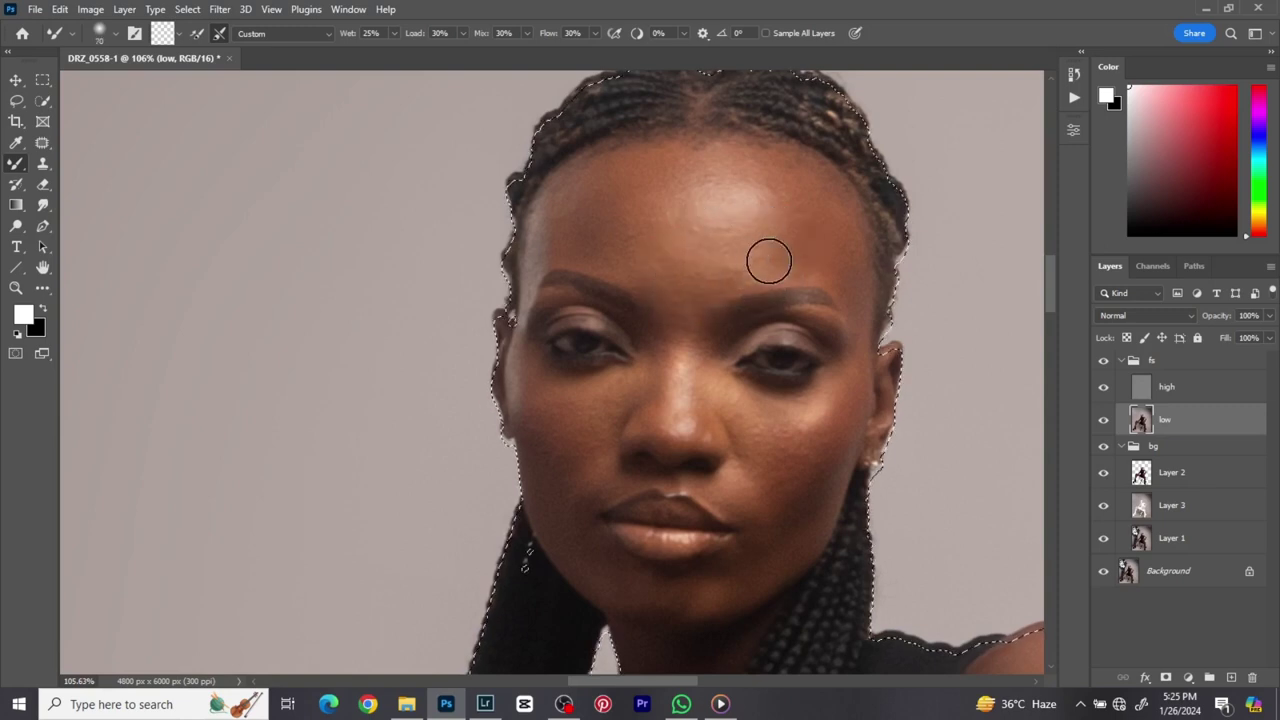
pyautogui.press(']')
pyautogui.press(']')
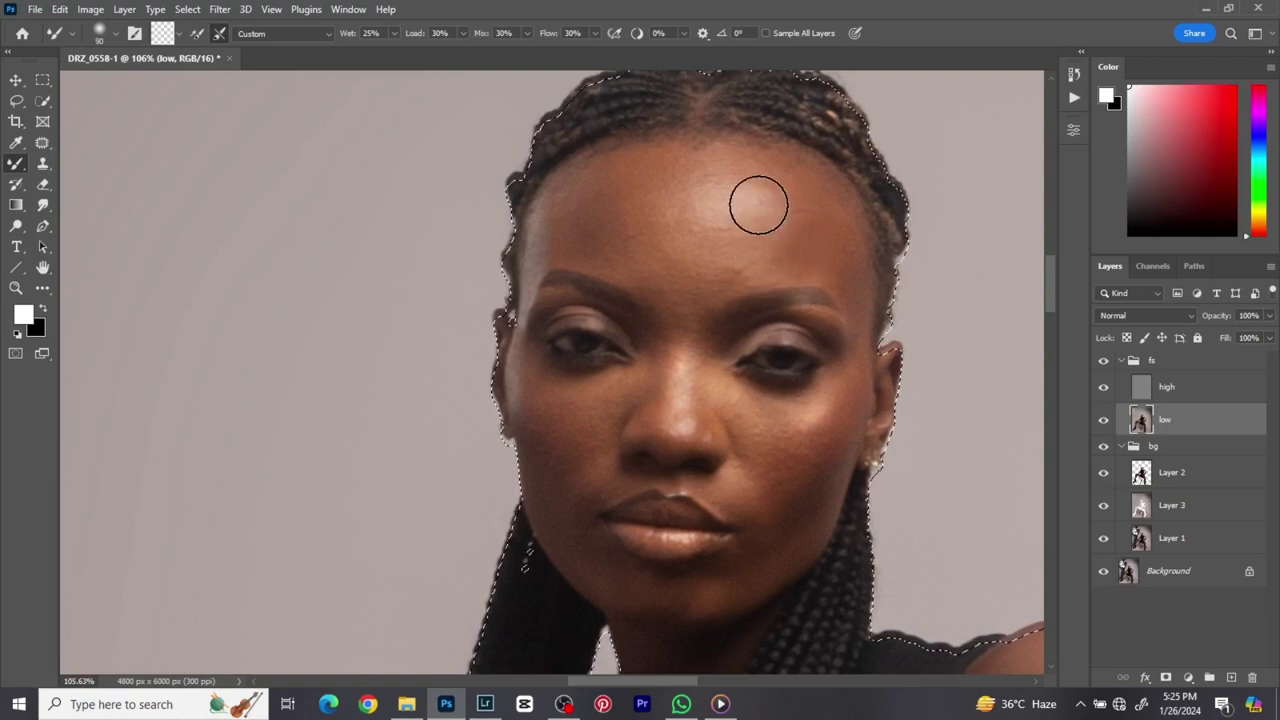
pyautogui.press('[')
pyautogui.press('[')
pyautogui.press('[')
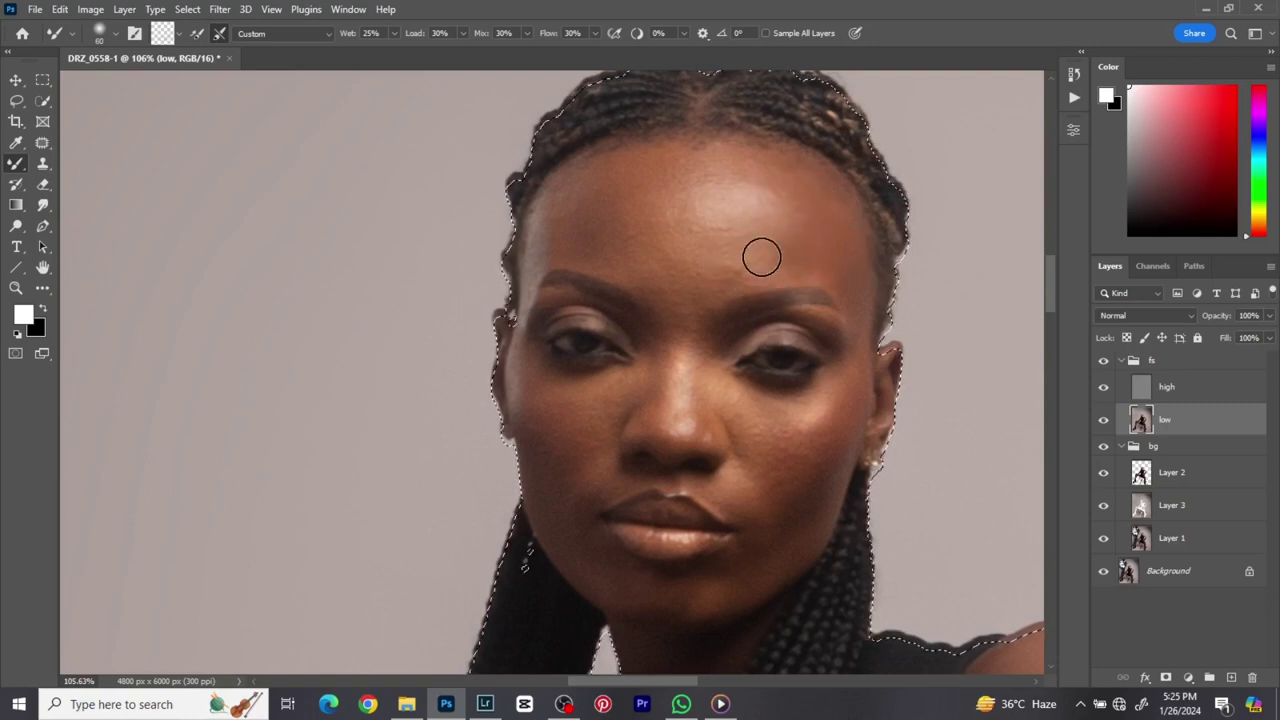
pyautogui.press(']')
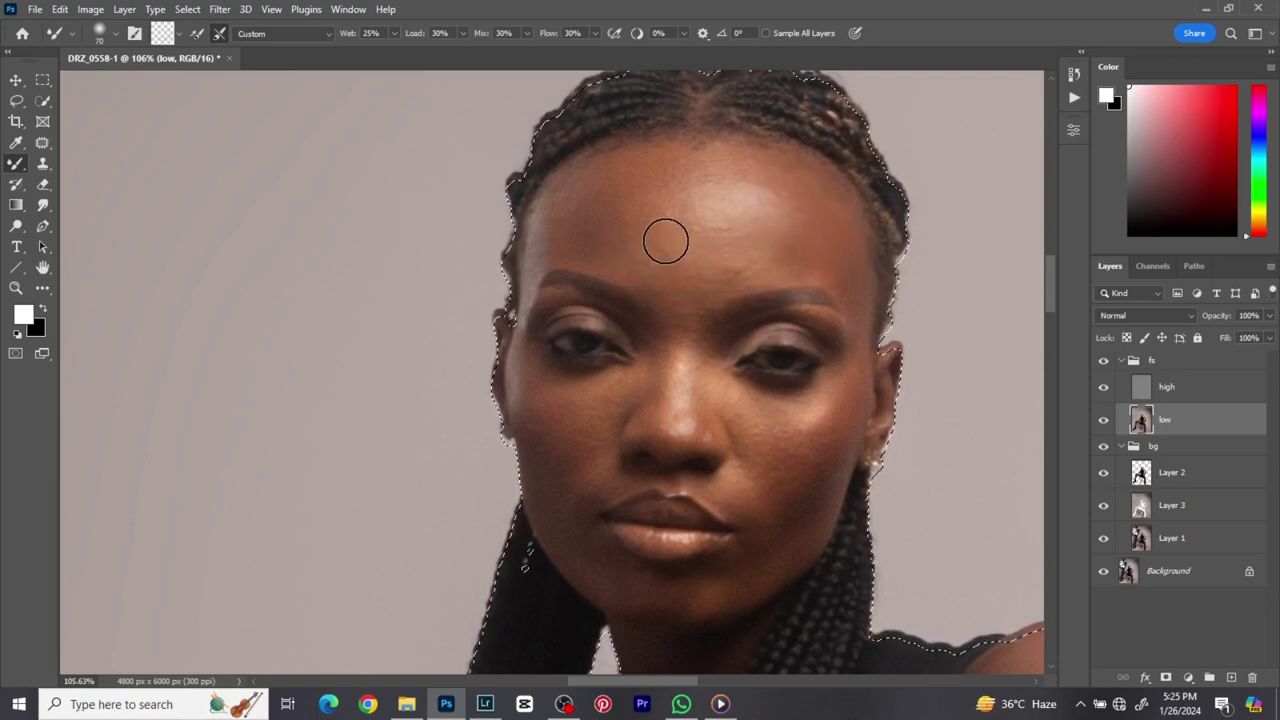
# - Blend the forehead skin above the model's right eyebrow with the Mixer Brush at size 70
pyautogui.moveTo(597, 203)
pyautogui.mouseDown()
pyautogui.moveTo(594, 177)
pyautogui.moveTo(585, 195)
pyautogui.mouseUp()
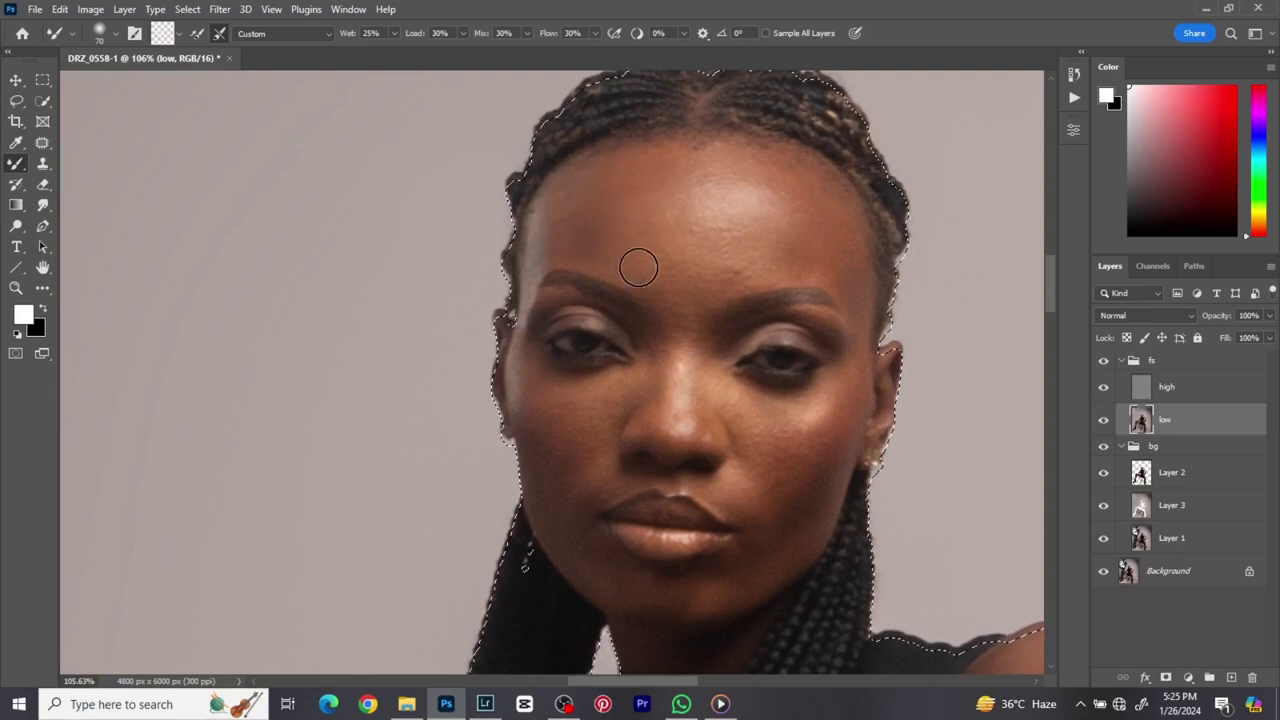
pyautogui.press(']')
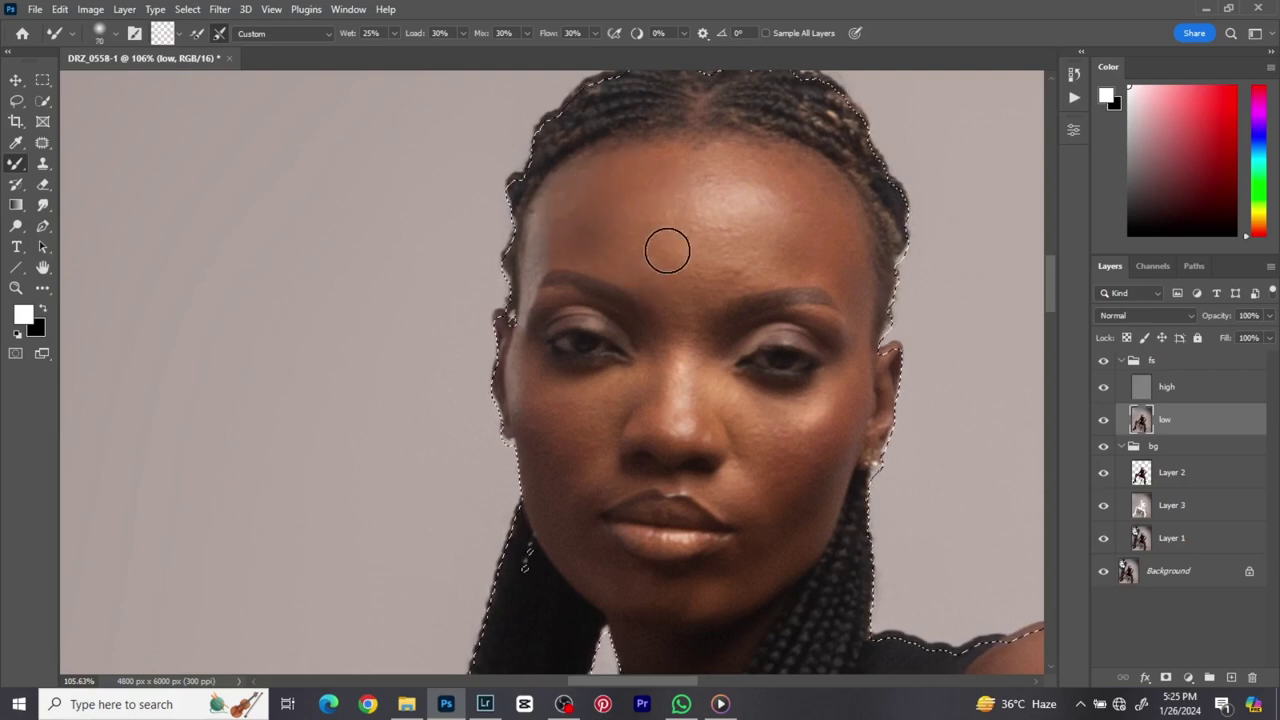
pyautogui.press(']')
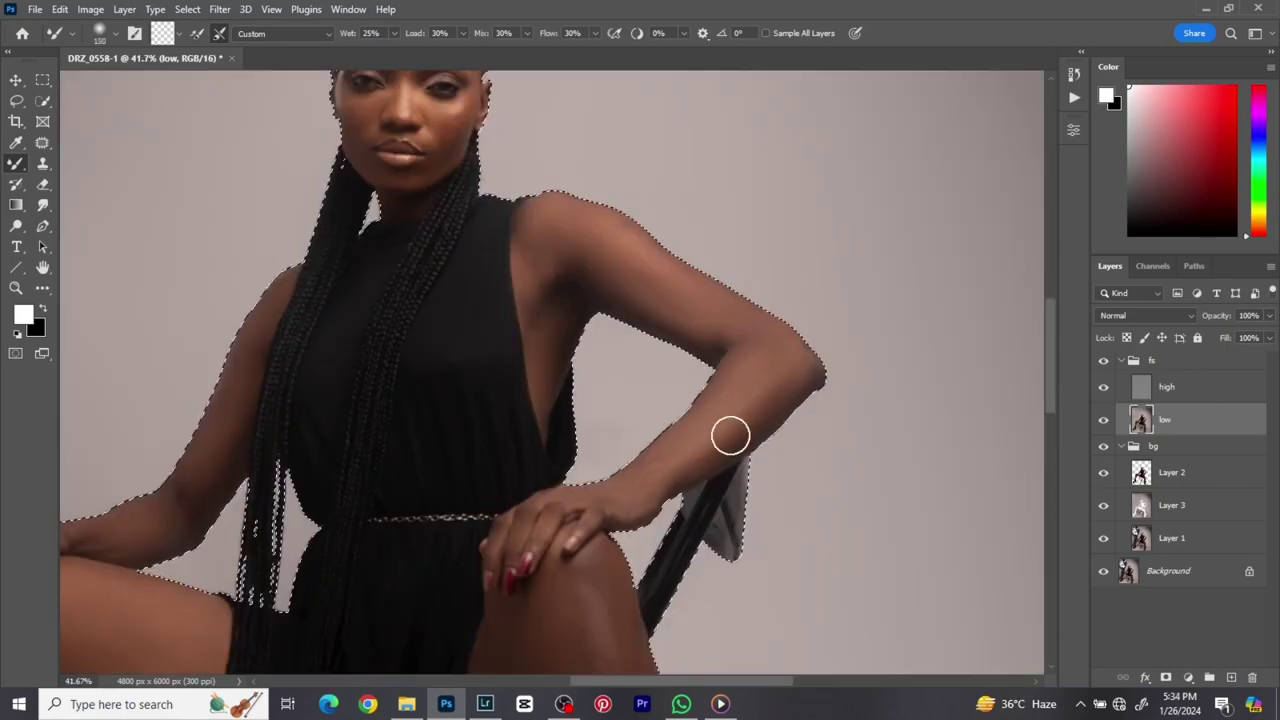
# - Compare the skin with and without smoothing by toggling the fs group's visibility
pyautogui.click(1104, 362)
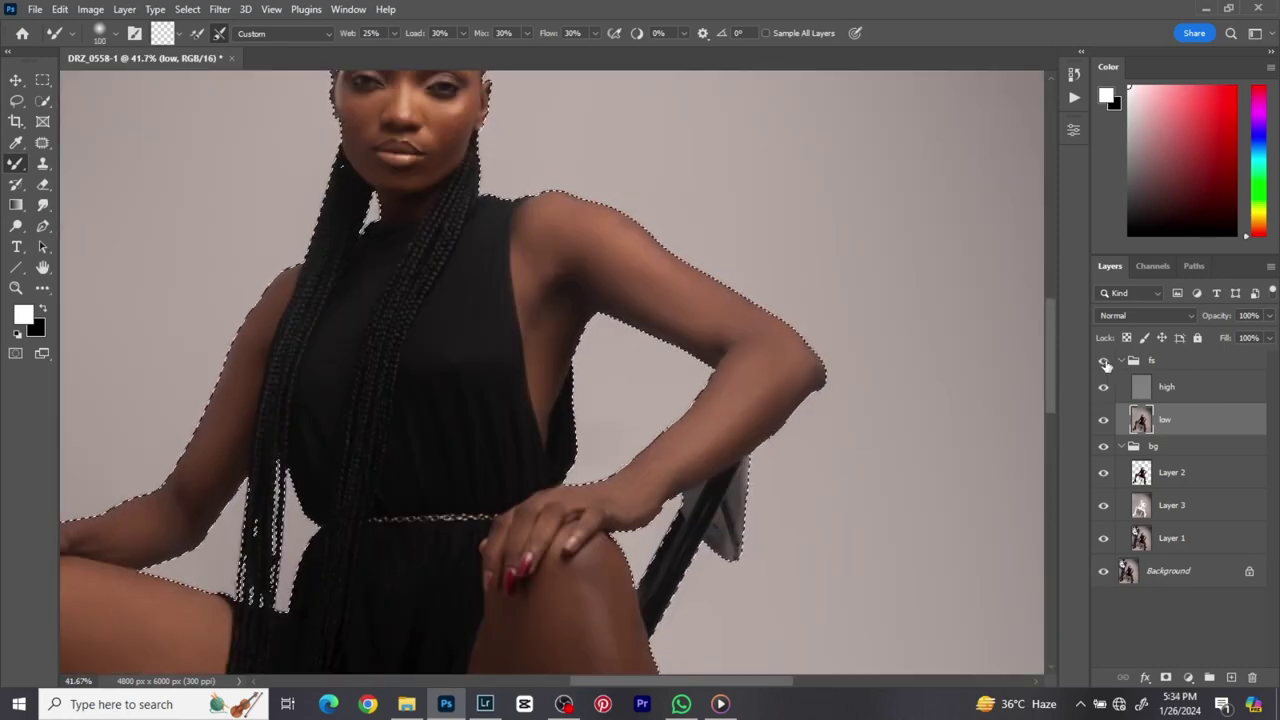
pyautogui.click(1105, 364)
pyautogui.click(1103, 362)
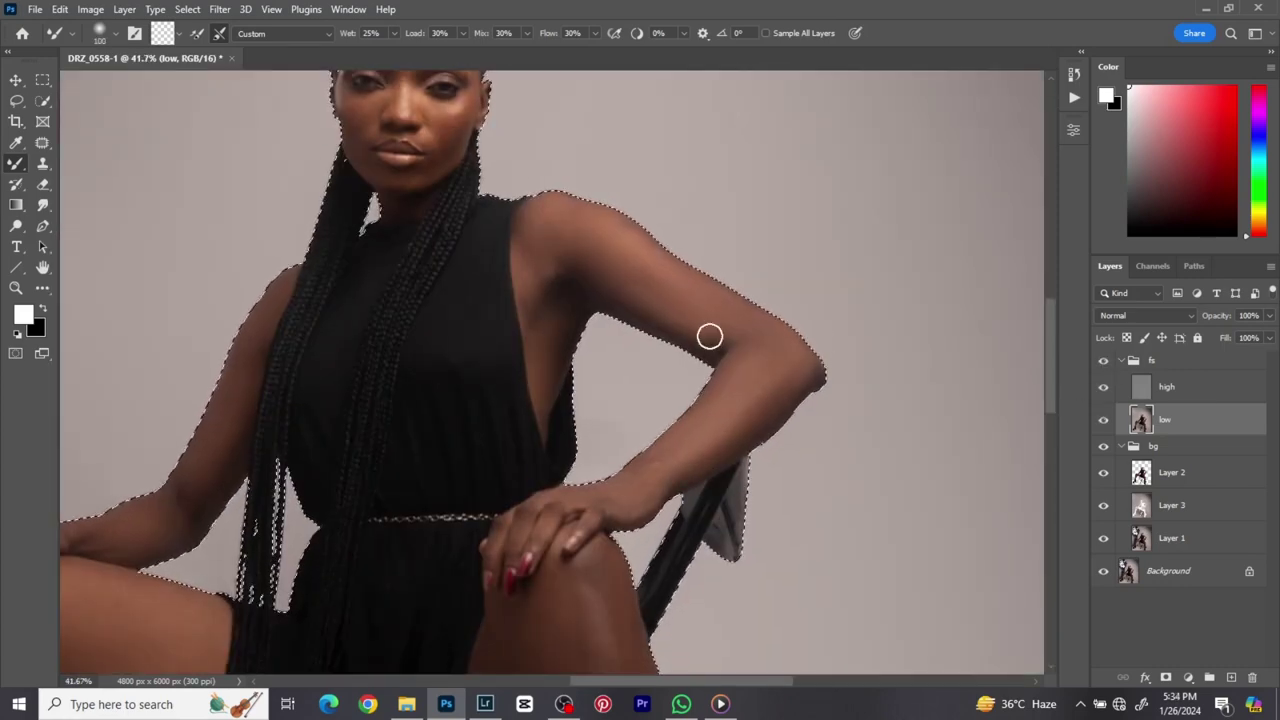
# - Switch to the Lasso tool and remove the selection around the model
pyautogui.press('l')
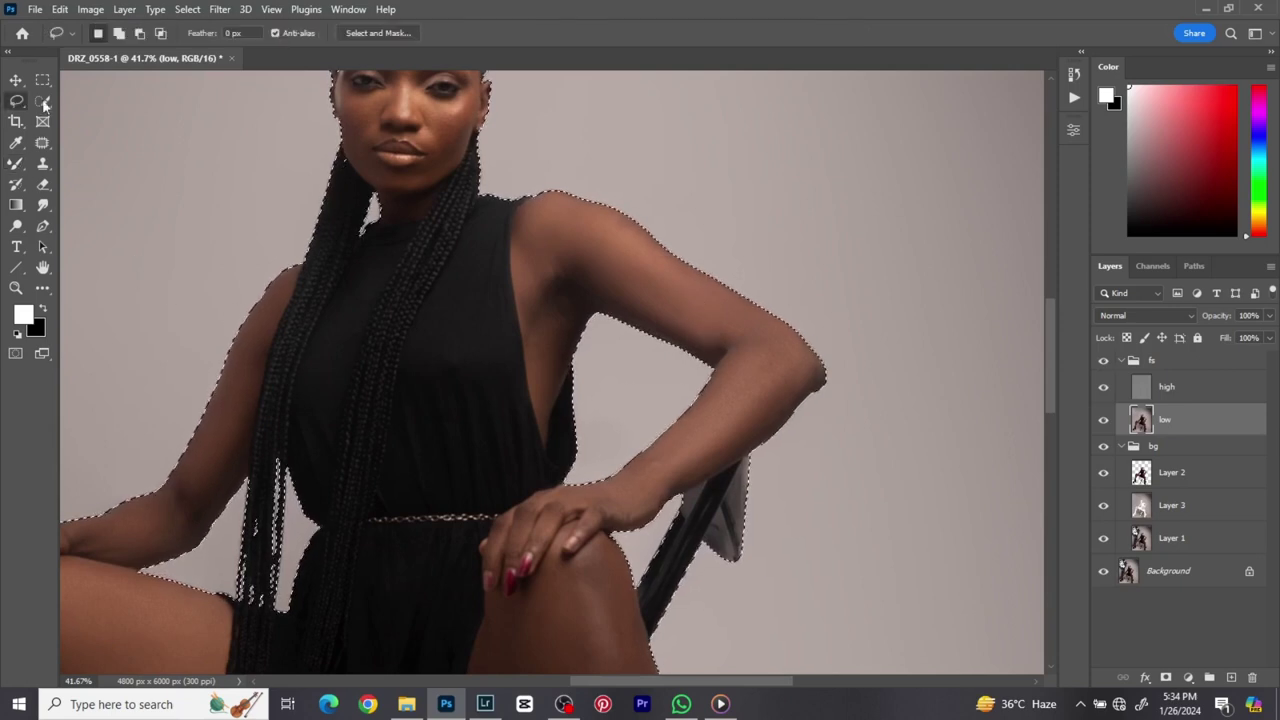
pyautogui.click(158, 172)
# - Compare the whole retouched image with the original by showing only the Background layer and restoring all layers
pyautogui.scroll(-5, 461, 211)
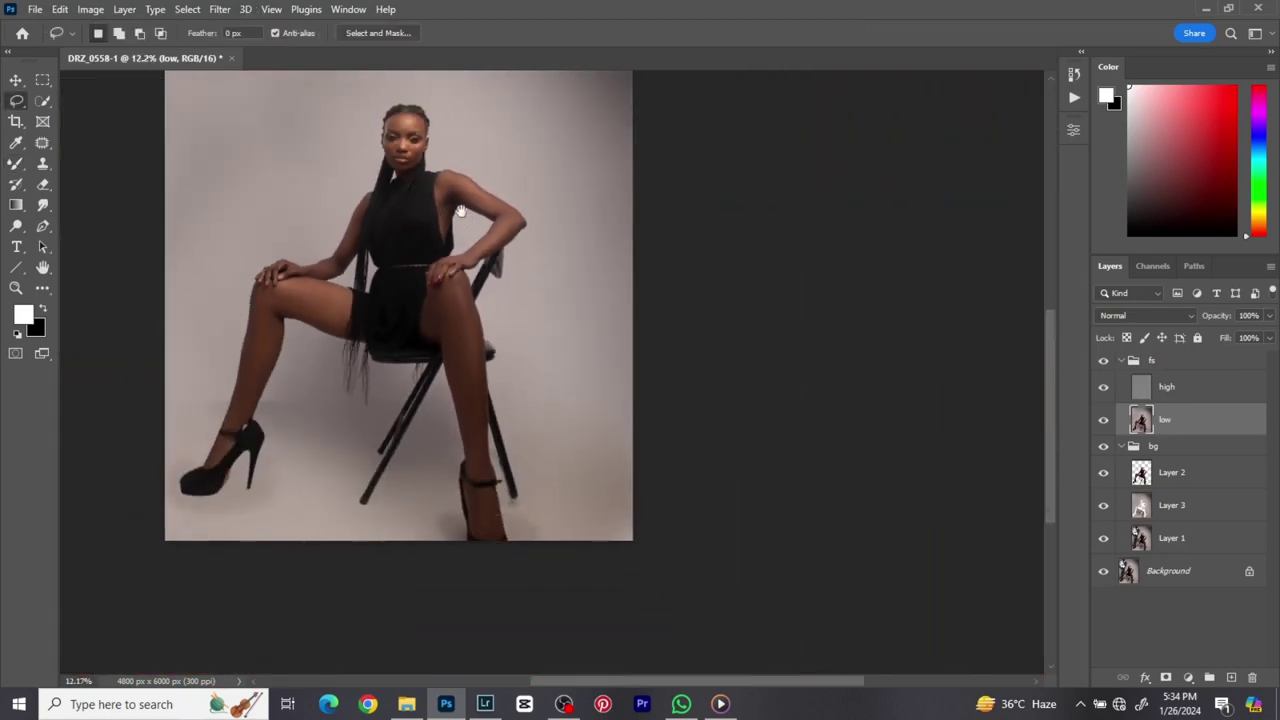
pyautogui.moveTo(461, 211); pyautogui.dragTo(593, 311)
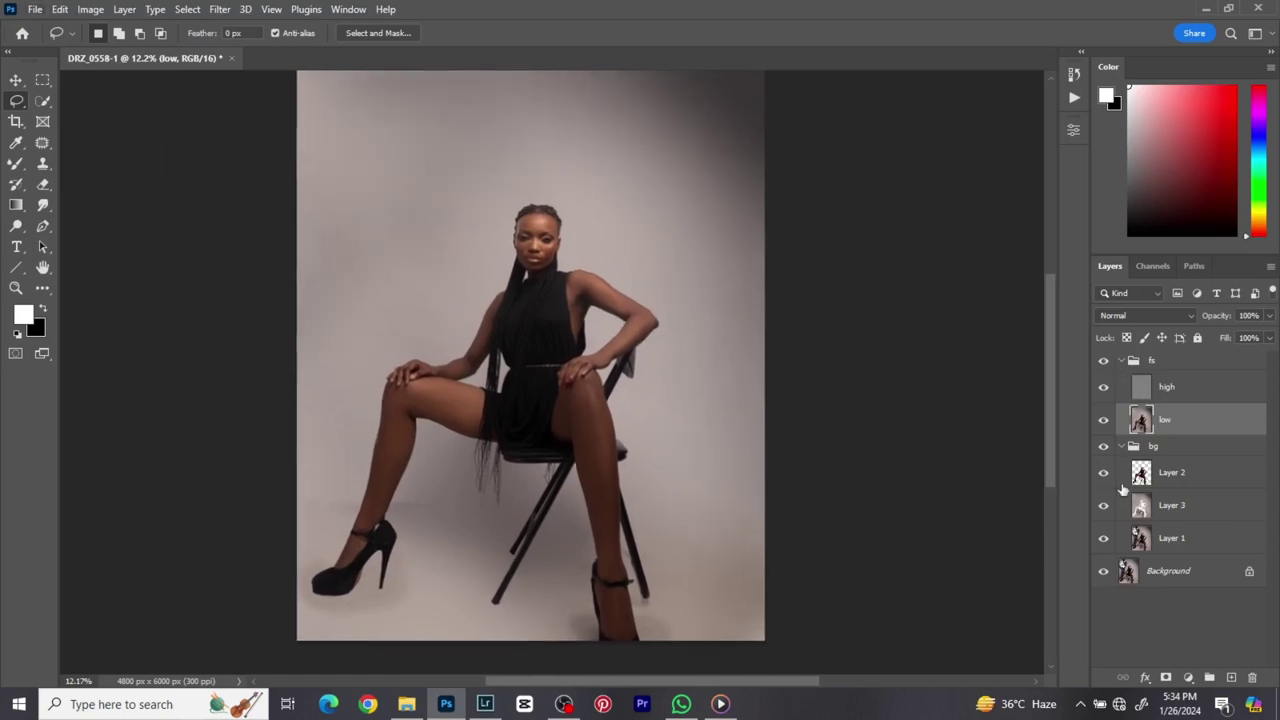
pyautogui.keyDown('alt'); pyautogui.click(1105, 572); pyautogui.keyUp('alt')
pyautogui.keyDown('alt'); pyautogui.click(1105, 572); pyautogui.keyUp('alt')
pyautogui.keyDown('alt'); pyautogui.click(1105, 572); pyautogui.keyUp('alt')
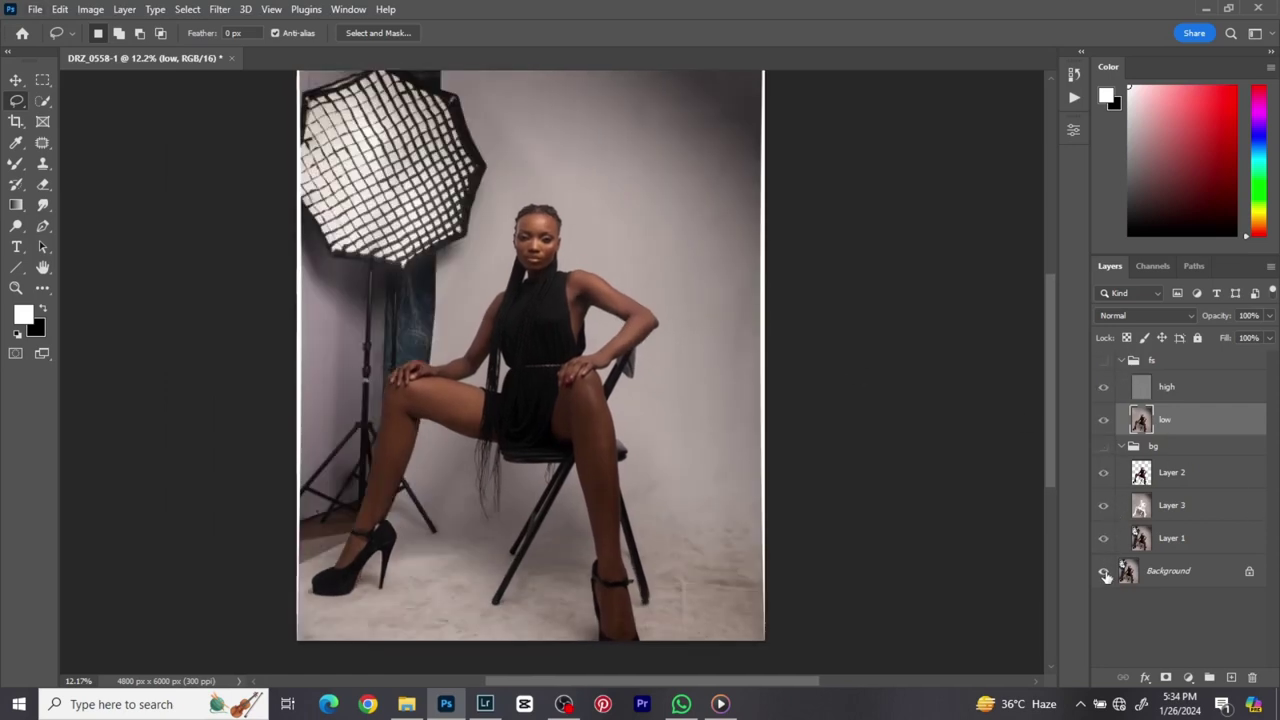
pyautogui.keyDown('alt'); pyautogui.click(1105, 572); pyautogui.keyUp('alt')
# - Activate the Clone Stamp tool and select the high layer for retouching the face's texture
pyautogui.click(43, 163)
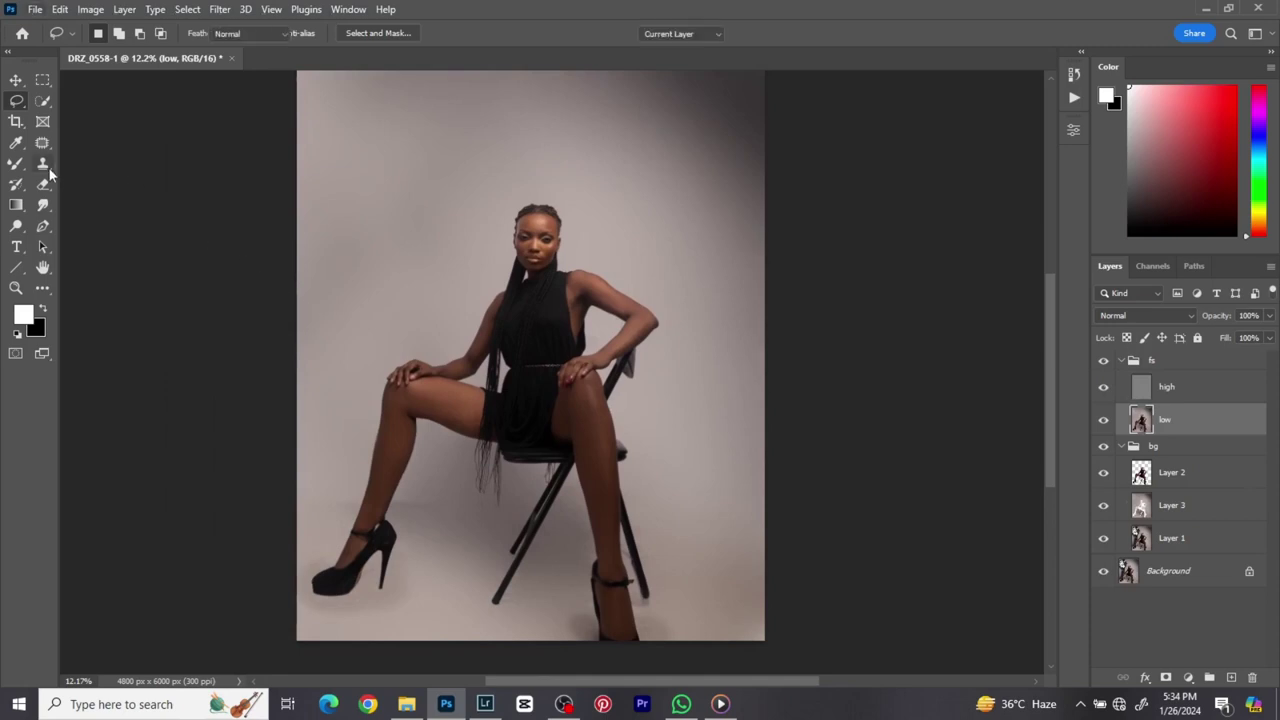
pyautogui.click(1180, 390)
pyautogui.keyDown('alt'); pyautogui.scroll(5, 543, 246); pyautogui.keyUp('alt')
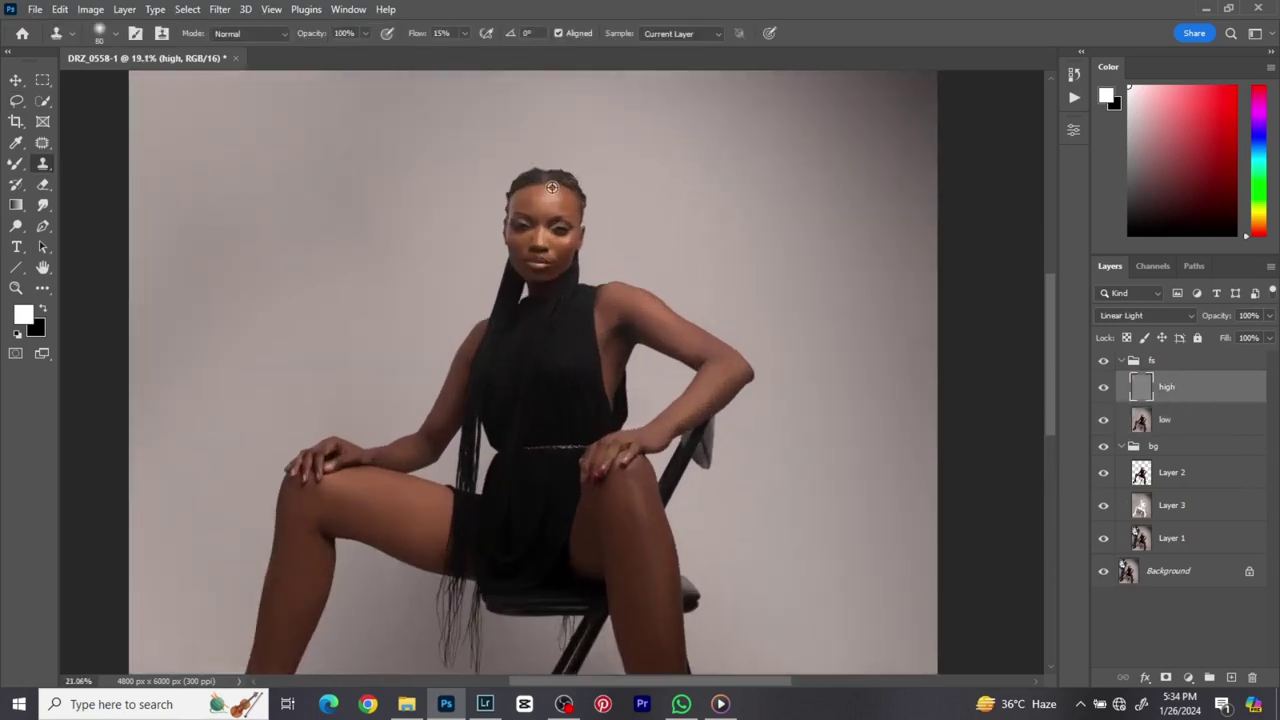
pyautogui.scroll(8, 543, 246)
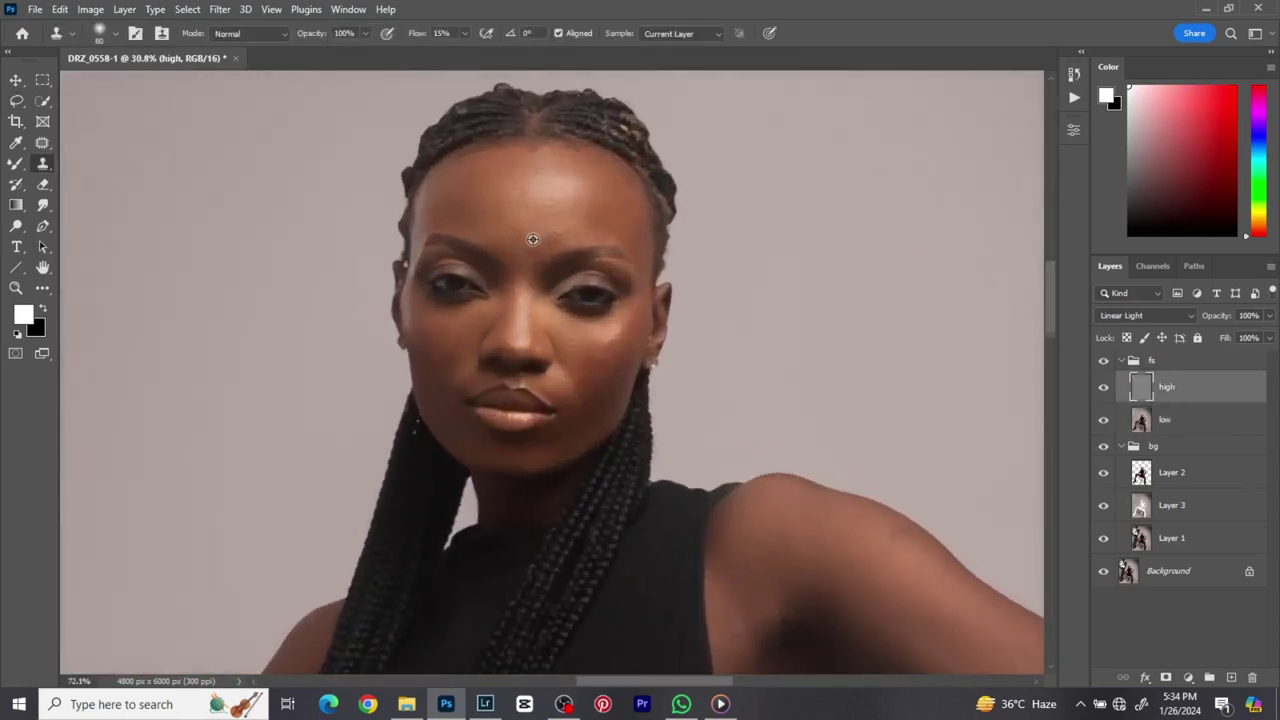
pyautogui.scroll(2, 533, 239)
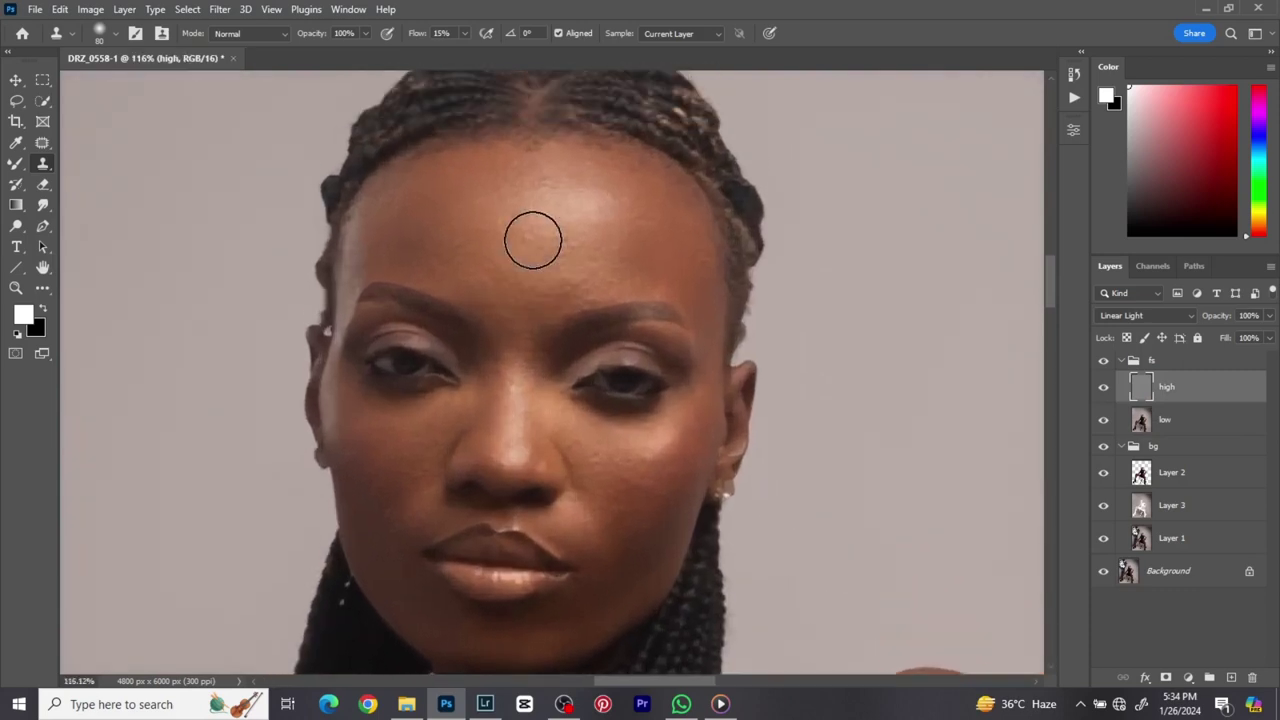
pyautogui.scroll(-1, 533, 239)
pyautogui.scroll(-1, 532, 239)
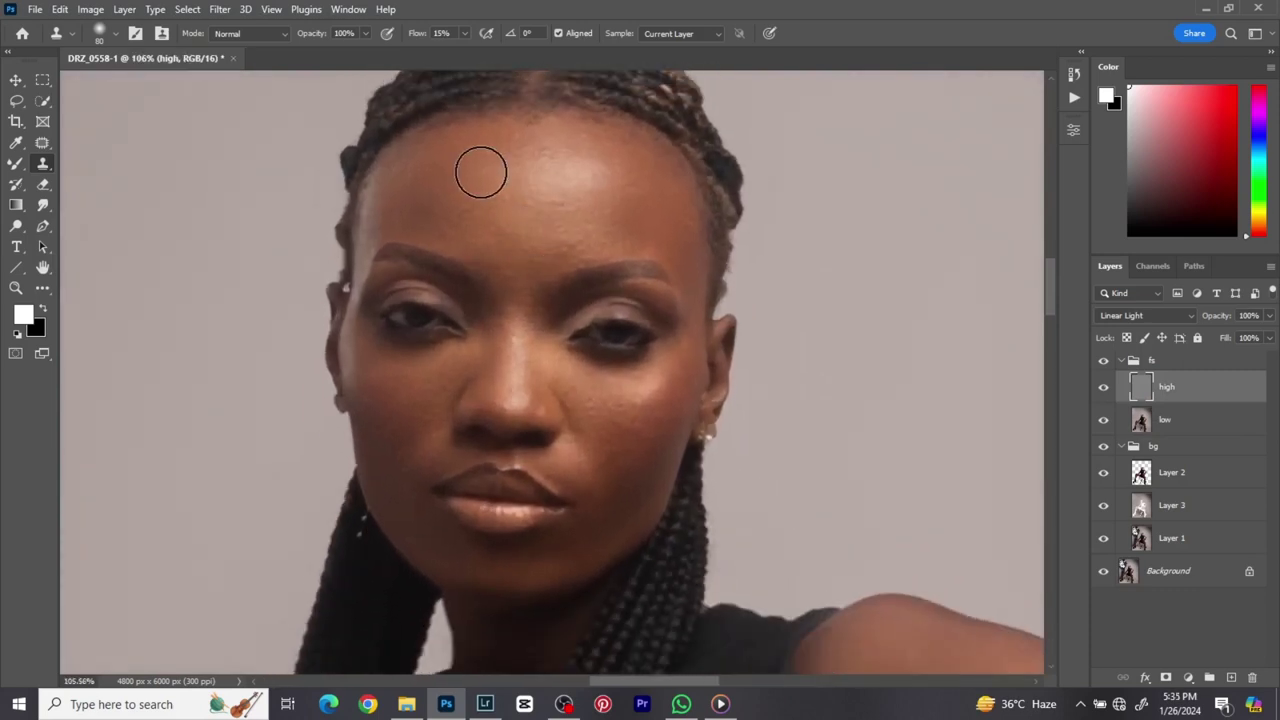
# - Reduce the Clone Stamp brush to 15 and sample clean skin texture on the forehead
pyautogui.press('[')
pyautogui.press('[')
pyautogui.press('[')
pyautogui.press('[')
pyautogui.press('[')
pyautogui.press('[')
pyautogui.press('[')
pyautogui.press('[')
pyautogui.keyDown('alt'); pyautogui.click(520, 213); pyautogui.keyUp('alt')
# - Clone clean skin texture over the blemishes on the model's right cheek
pyautogui.press('alt')
pyautogui.press('alt')
pyautogui.press('alt')
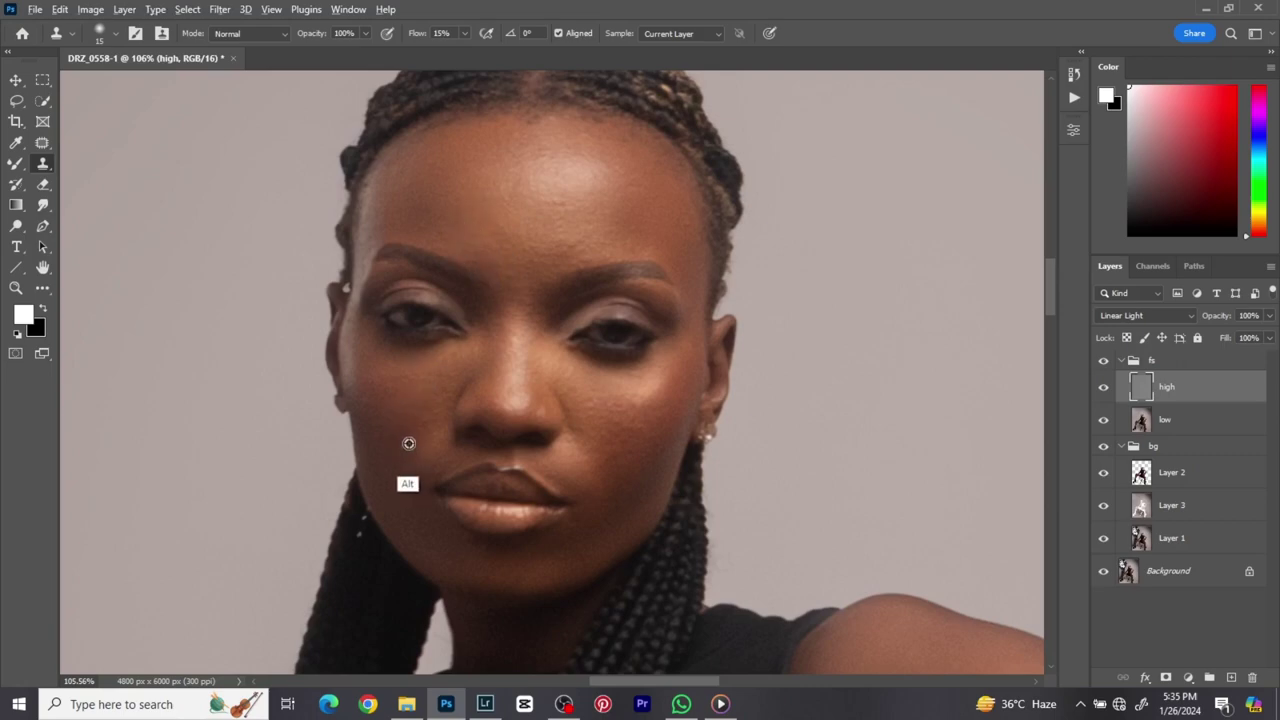
pyautogui.press('alt')
pyautogui.keyDown('alt'); pyautogui.click(366, 415); pyautogui.keyUp('alt')
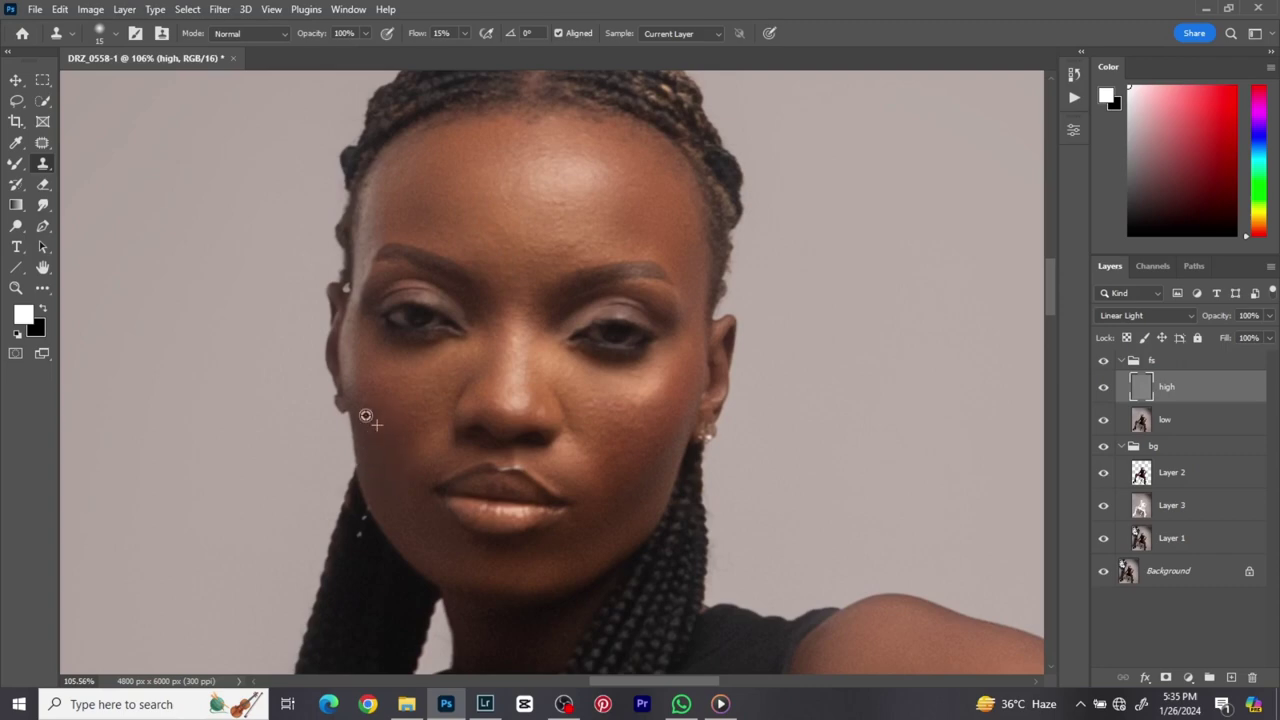
pyautogui.press('alt')
pyautogui.press('alt')
# - Clone clean skin texture over the blemishes on the model's left cheek
pyautogui.keyDown('alt'); pyautogui.click(660, 434); pyautogui.keyUp('alt')
pyautogui.moveTo(655, 451); pyautogui.dragTo(654, 448)
pyautogui.press('alt')
pyautogui.press('alt')
pyautogui.press('alt')
pyautogui.press('alt')
pyautogui.press('alt')
pyautogui.press('alt')
pyautogui.press('alt')
pyautogui.press('alt')
pyautogui.press('alt')
# - Sample clean texture beside the forehead highlight and clone it over the uneven spots there
pyautogui.keyDown('alt'); pyautogui.click(578, 203); pyautogui.keyUp('alt')
pyautogui.moveTo(556, 204)
pyautogui.mouseDown()
pyautogui.moveTo(563, 217)
pyautogui.moveTo(551, 200)
pyautogui.mouseUp()
pyautogui.press('alt')
pyautogui.press('alt')
pyautogui.press('alt')
pyautogui.press('alt')
pyautogui.press('alt')
pyautogui.press('alt')
pyautogui.press('alt')
pyautogui.press('alt')
pyautogui.press('alt')
pyautogui.press('alt')
pyautogui.press('alt')
pyautogui.press('alt')
# - Clone clean skin texture over the rough spots on the tip of the nose
pyautogui.keyDown('alt'); pyautogui.click(509, 397); pyautogui.keyUp('alt')
pyautogui.moveTo(509, 397)
pyautogui.mouseDown()
pyautogui.moveTo(526, 428)
pyautogui.moveTo(517, 409)
pyautogui.mouseUp()
pyautogui.press('alt')
pyautogui.press('alt')
pyautogui.press('alt')
pyautogui.press('alt')
pyautogui.press('alt')
pyautogui.press('alt')
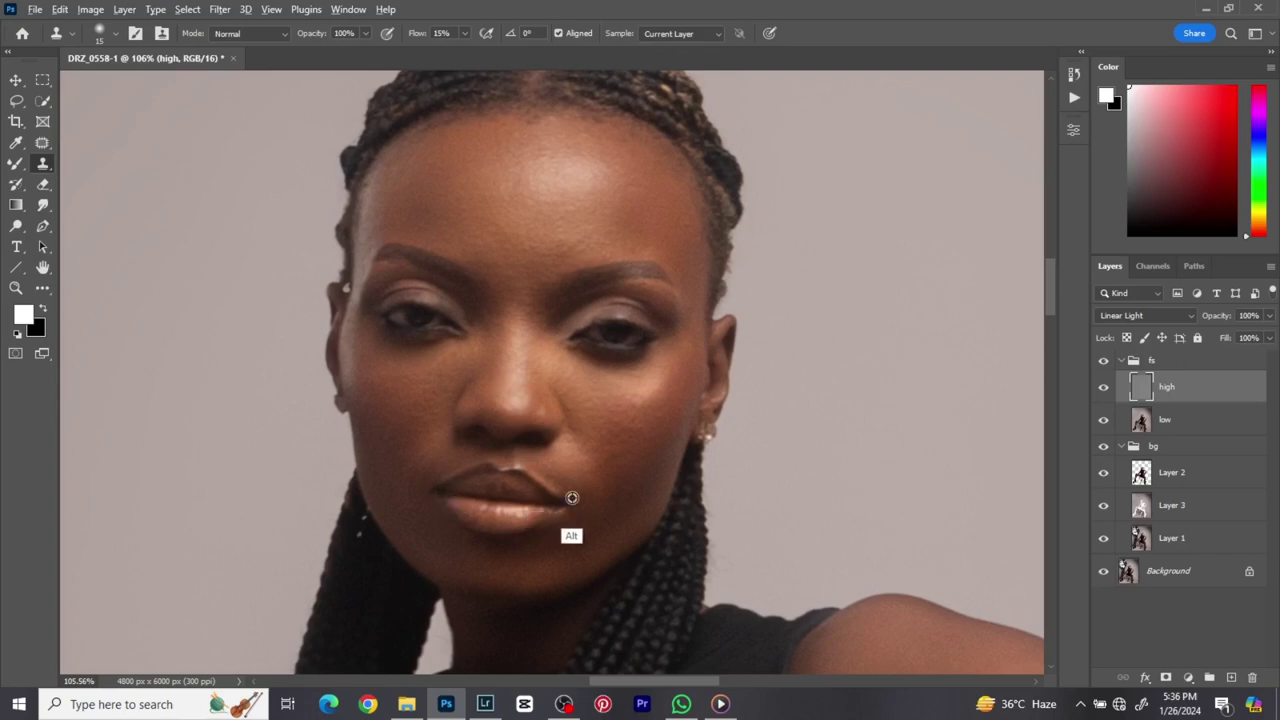
# - Clean up the remaining texture flaws beside the nose and mouth and on the model's left lower cheek
pyautogui.press('alt')
pyautogui.press('alt')
pyautogui.press('alt')
pyautogui.press('alt')
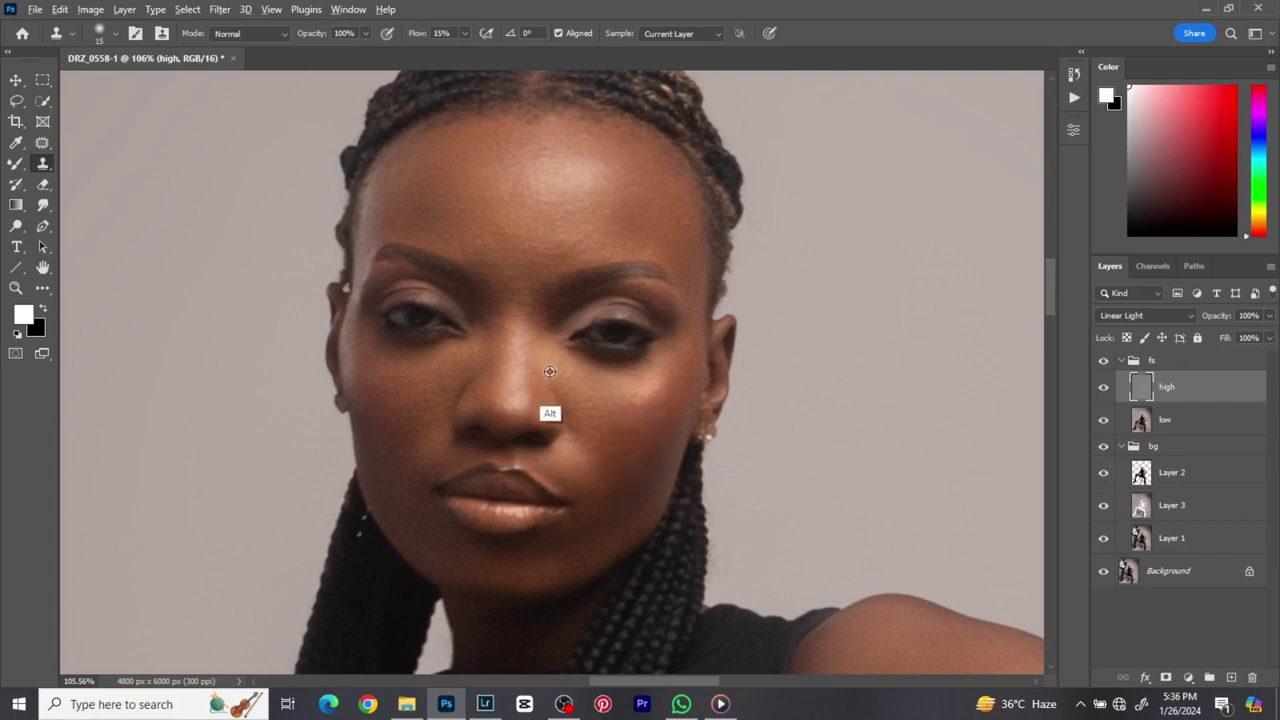
pyautogui.click(619, 460)
pyautogui.click(623, 468)
# - Collapse the fs group and toggle its visibility to compare the face before and after retouching
pyautogui.scroll(-2, 618, 532)
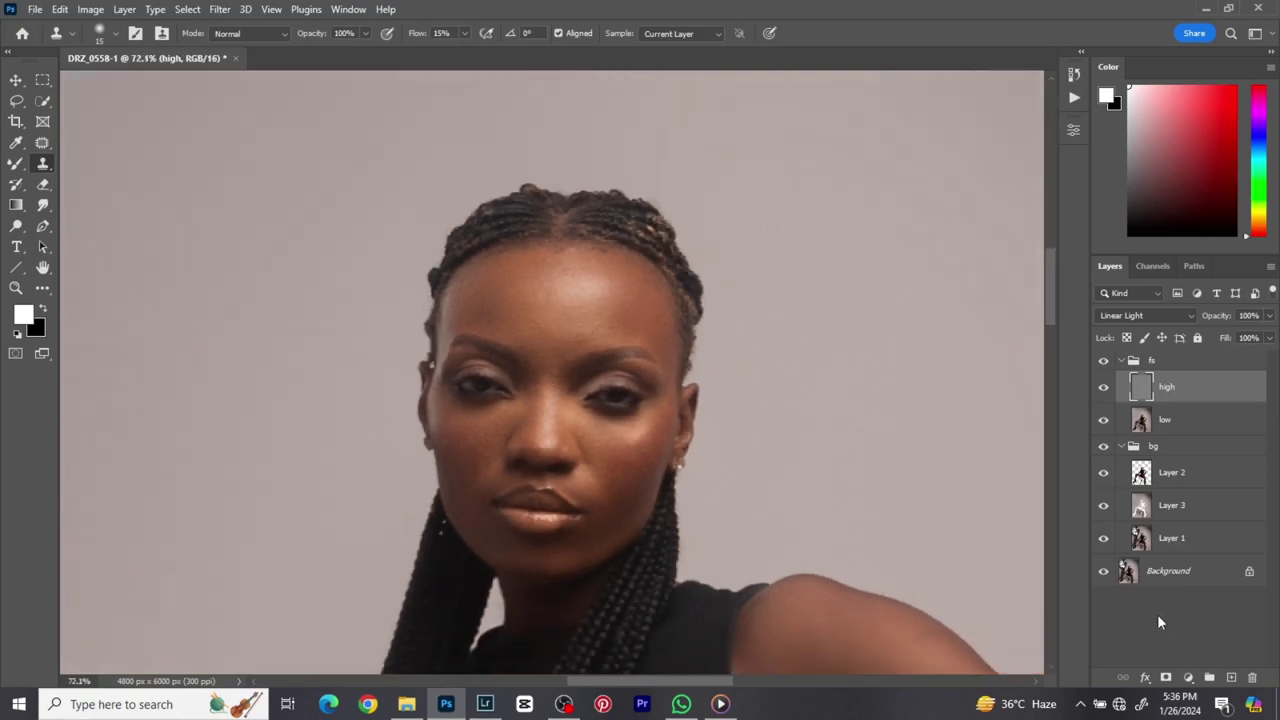
pyautogui.click(1122, 360)
pyautogui.click(1104, 362)
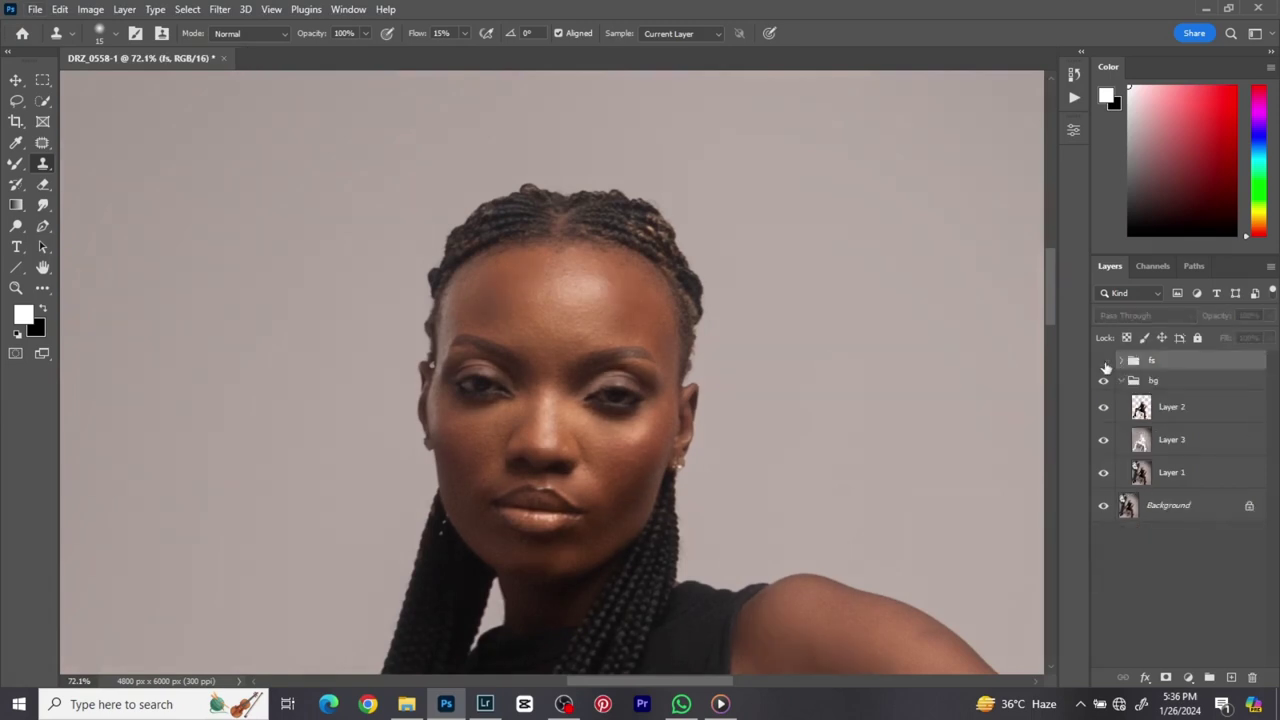
pyautogui.click(1104, 362)
pyautogui.click(1104, 362)
pyautogui.click(1104, 362)
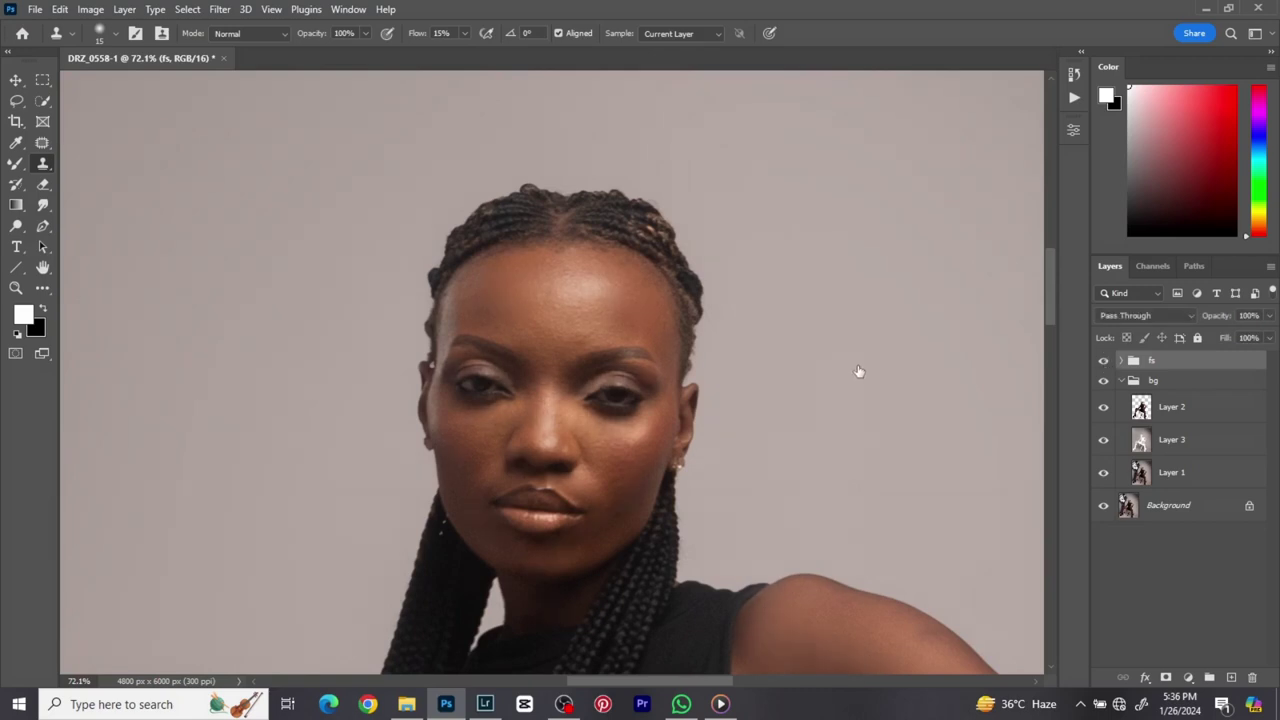
# - View the full portrait and toggle the fs group's visibility to check the overall skin retouch
pyautogui.scroll(-10, 858, 371)
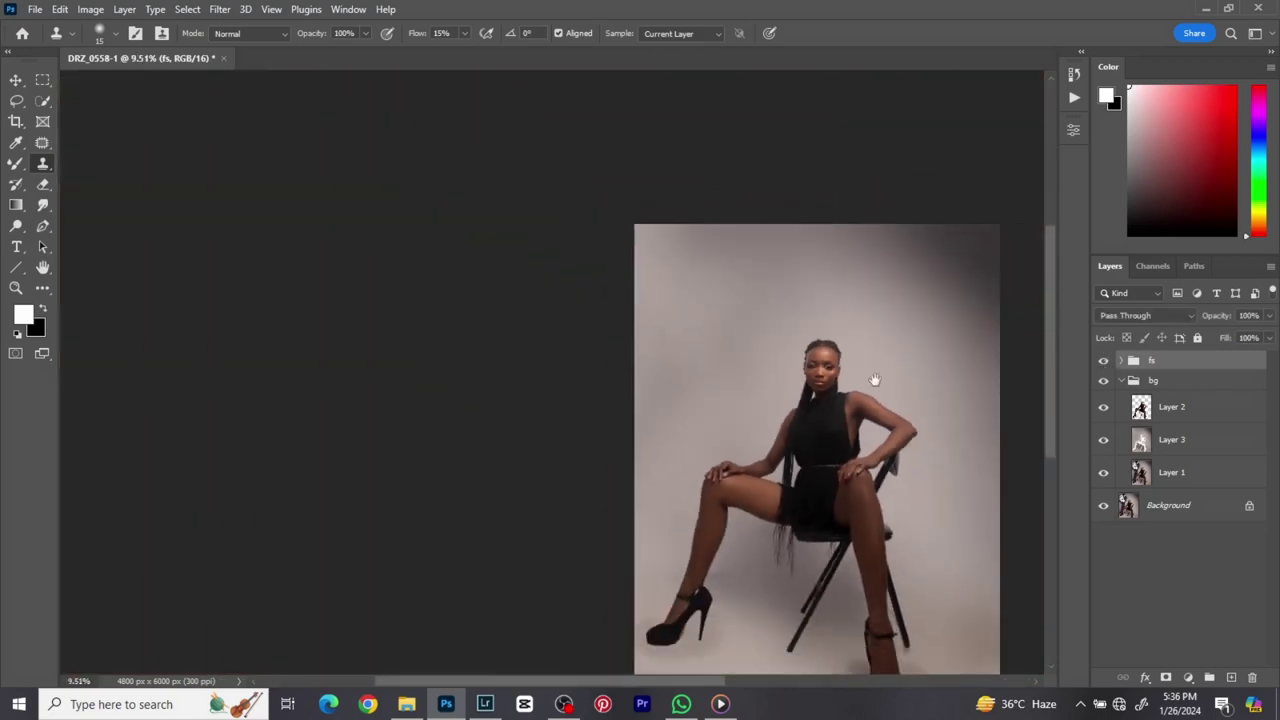
pyautogui.moveTo(874, 380); pyautogui.dragTo(720, 297)
pyautogui.scroll(1, 720, 297)
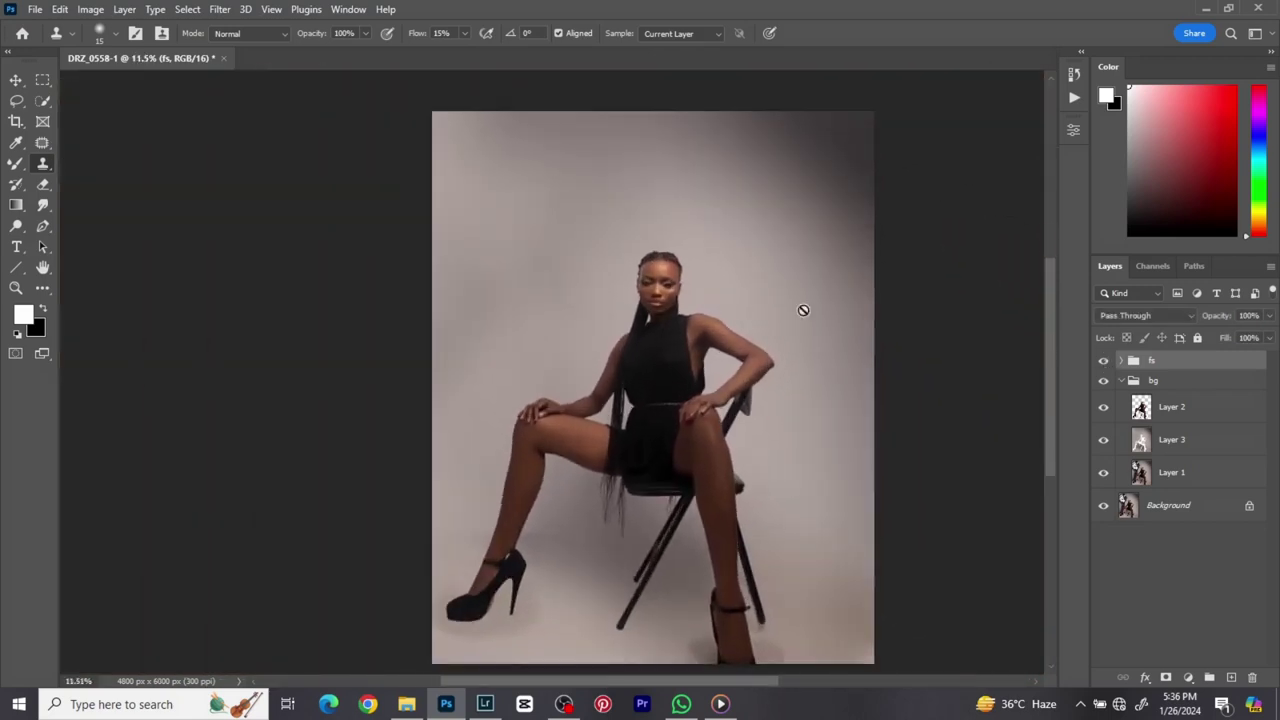
pyautogui.click(1103, 364)
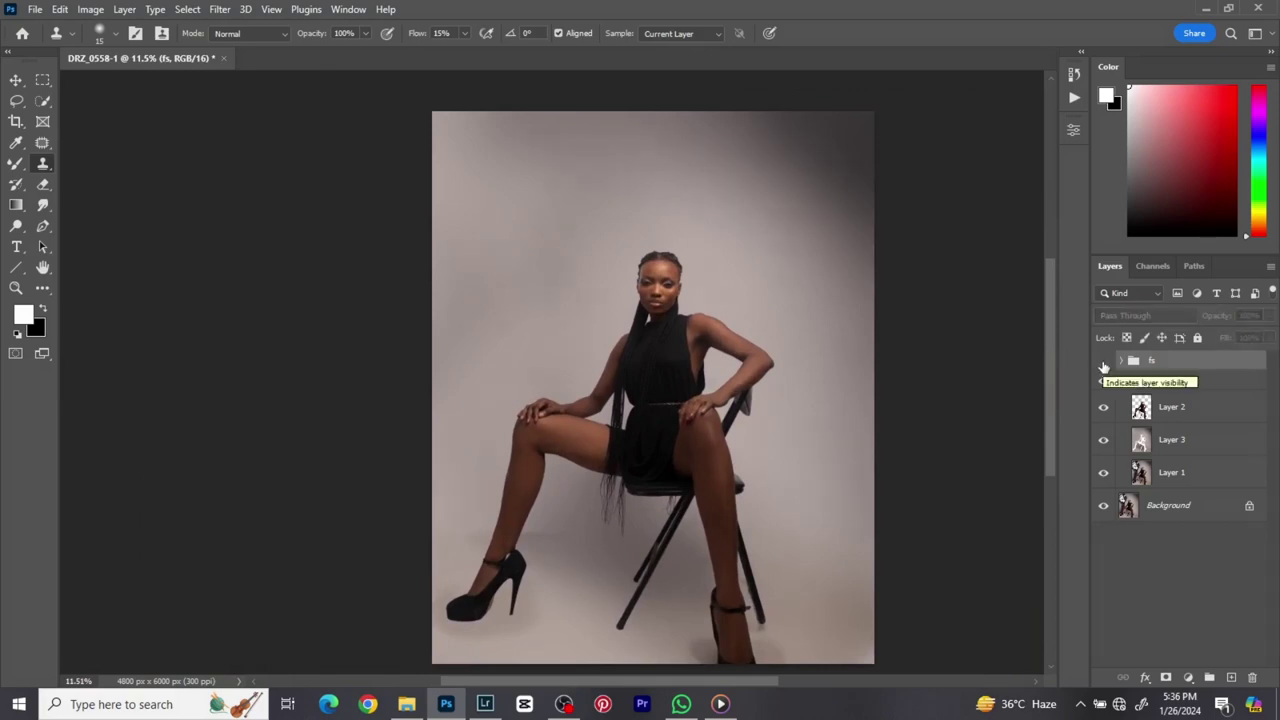
pyautogui.click(1103, 364)
pyautogui.click(1103, 364)
pyautogui.click(1103, 364)
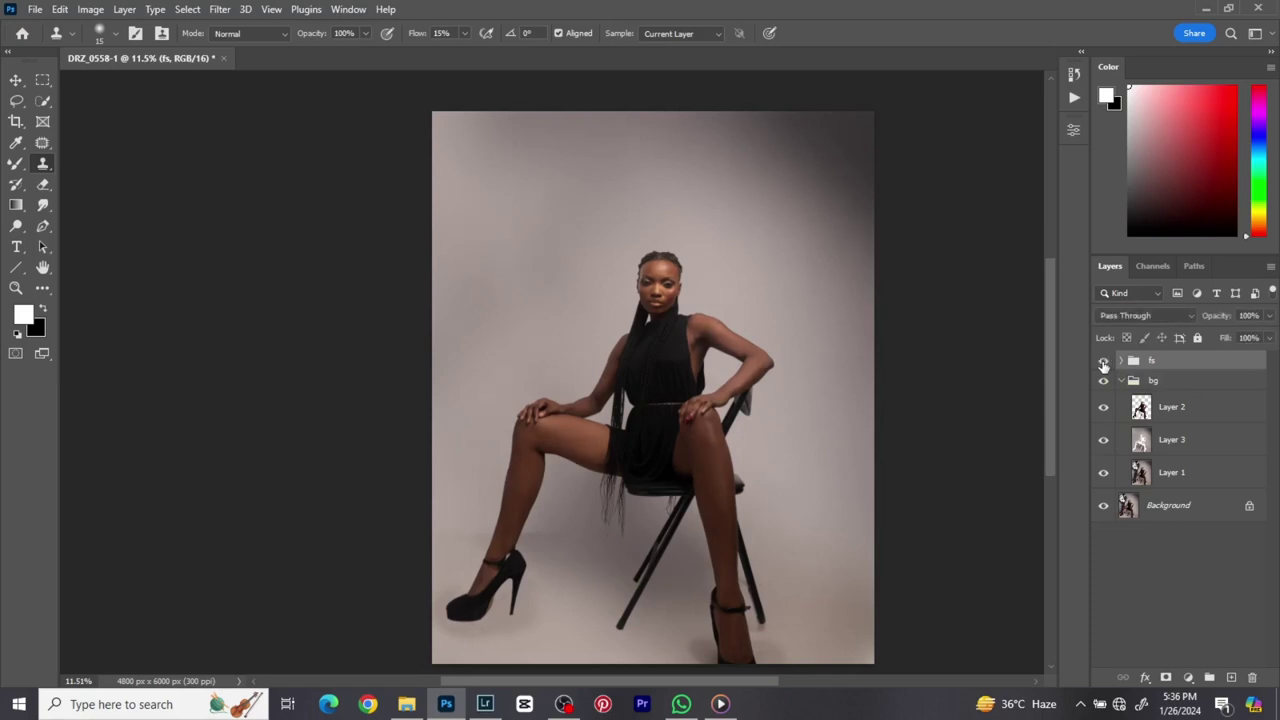
pyautogui.scroll(1, 840, 383)
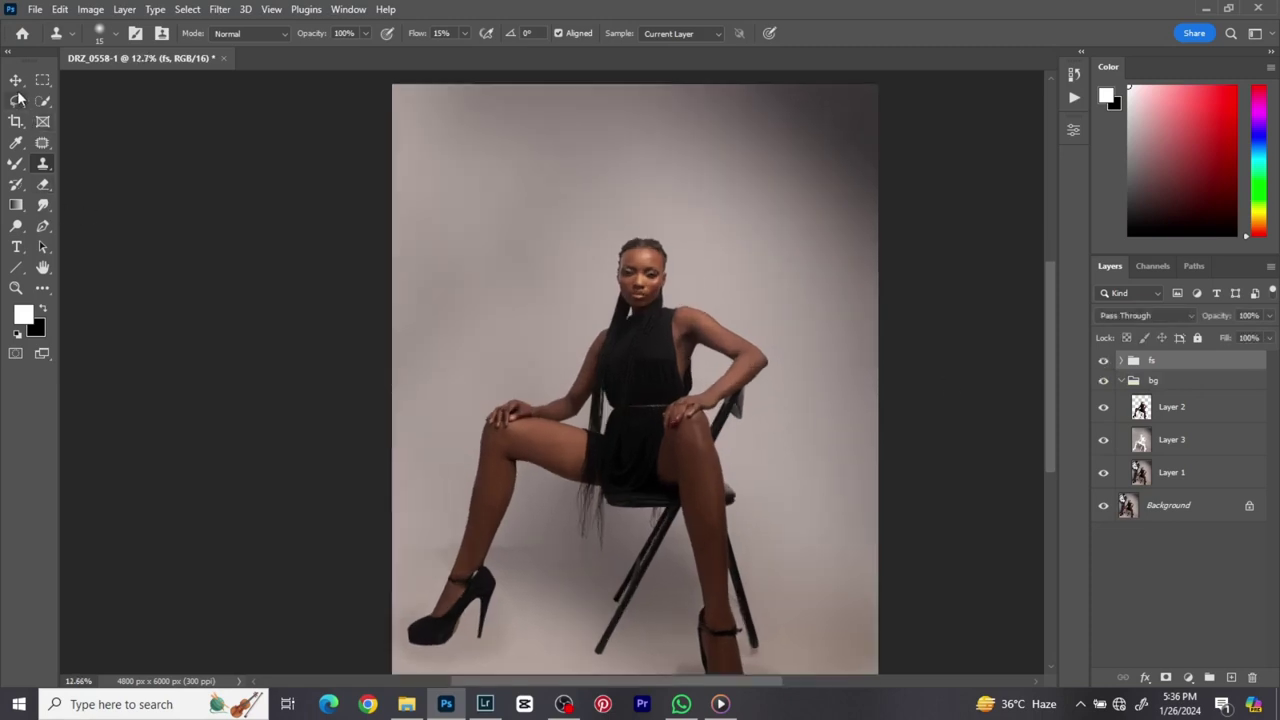
# - Compare the full retouched portrait with the original Background layer, with the bg group collapsed for an overall check
pyautogui.click(16, 80)
pyautogui.hscroll(2, 670, 265)
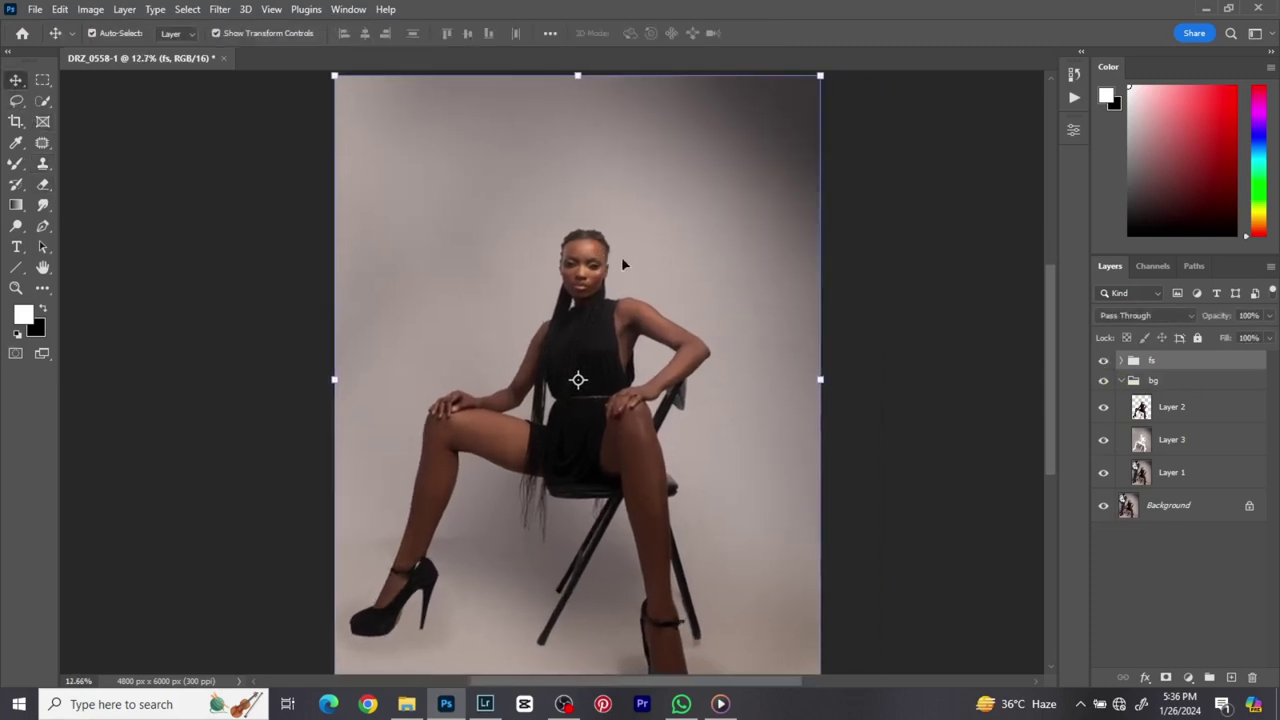
pyautogui.click(1106, 508)
pyautogui.click(1106, 508)
pyautogui.click(1106, 508)
pyautogui.click(1106, 508)
pyautogui.click(1121, 381)
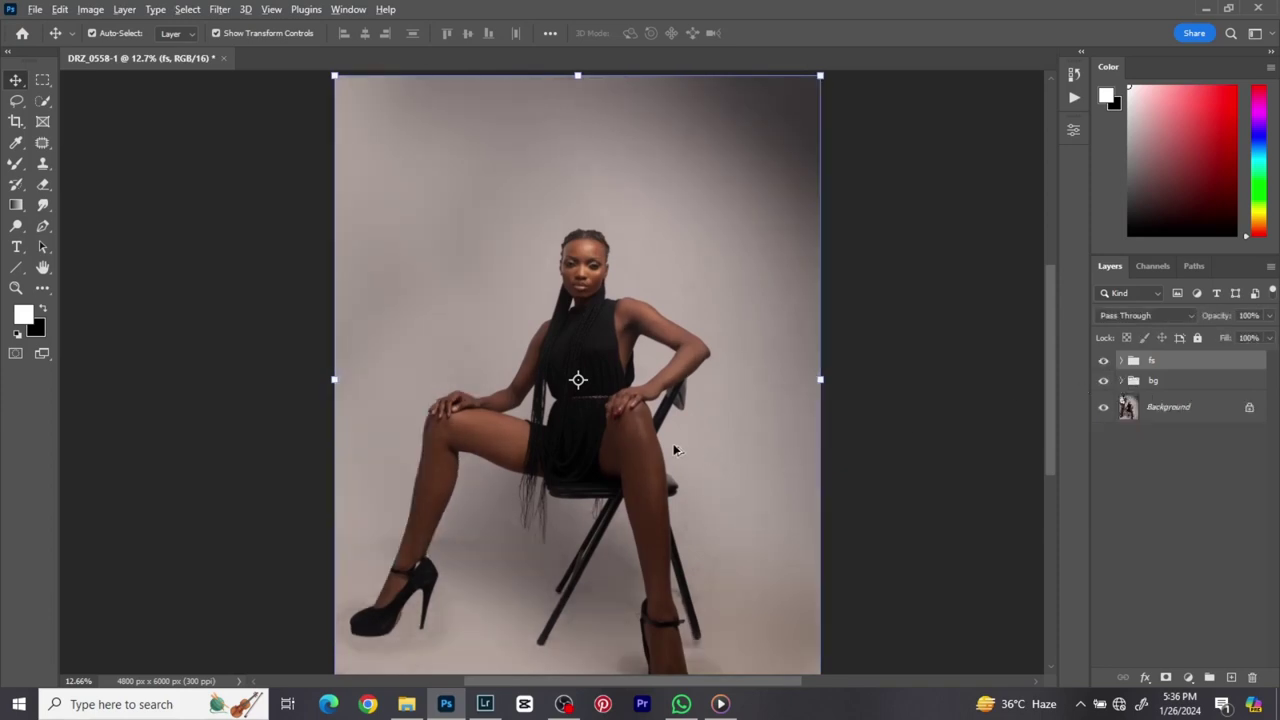
pyautogui.scroll(-1, 675, 448)
pyautogui.moveTo(672, 442); pyautogui.dragTo(645, 432)
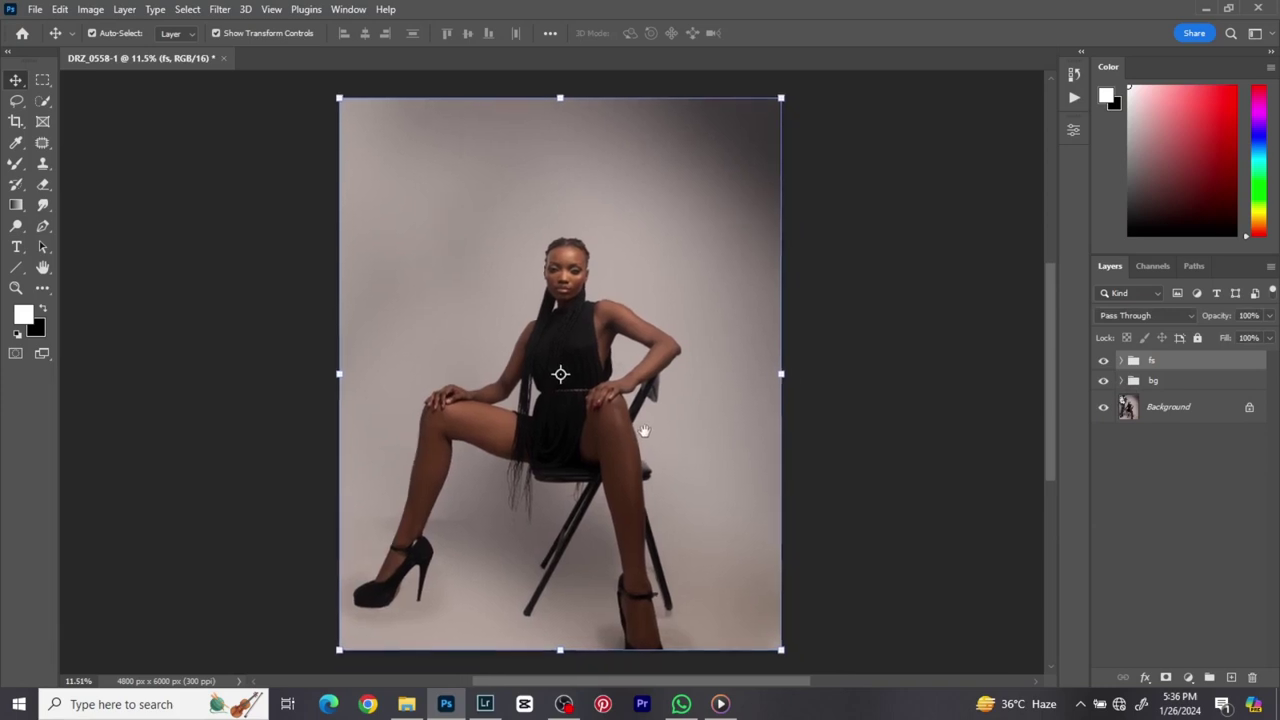
# - Load Layer 2's outline as a selection, add a Curves adjustment masked to the subject, and raise its midpoint to input 119, output 135
pyautogui.click(1122, 381)
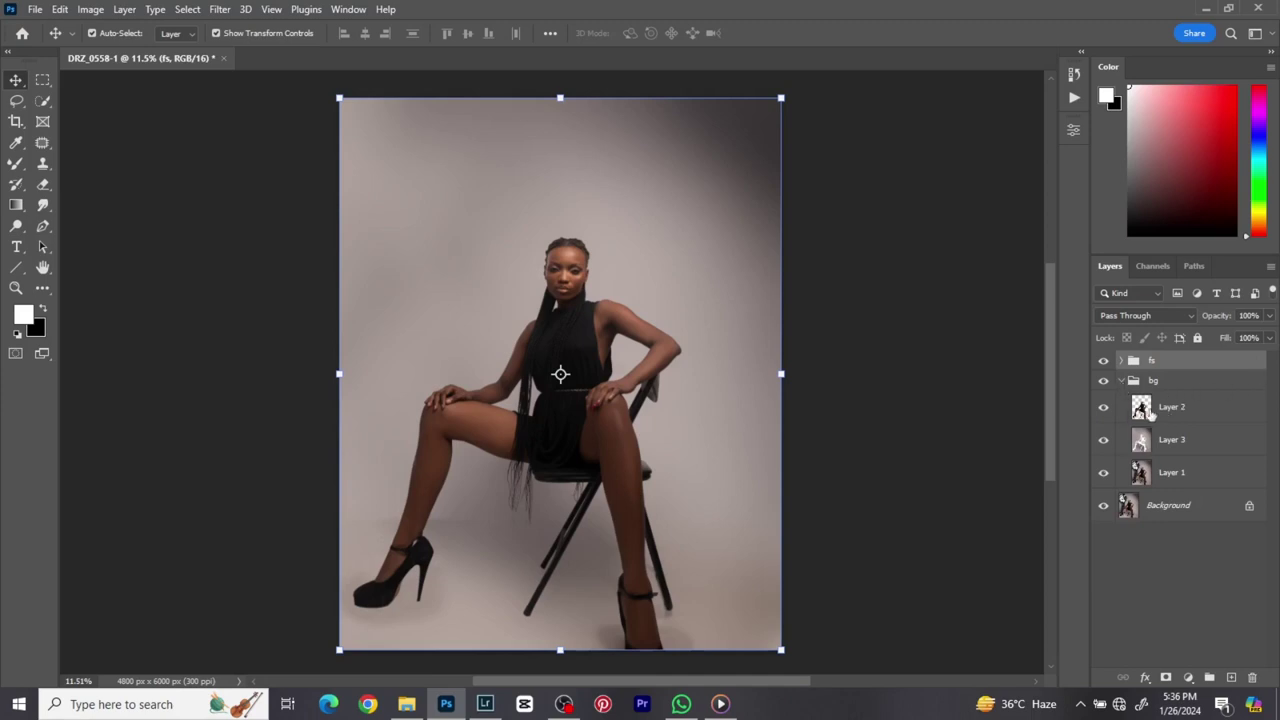
pyautogui.press('ctrl')
pyautogui.keyDown('ctrl'); pyautogui.click(1141, 410); pyautogui.keyUp('ctrl')
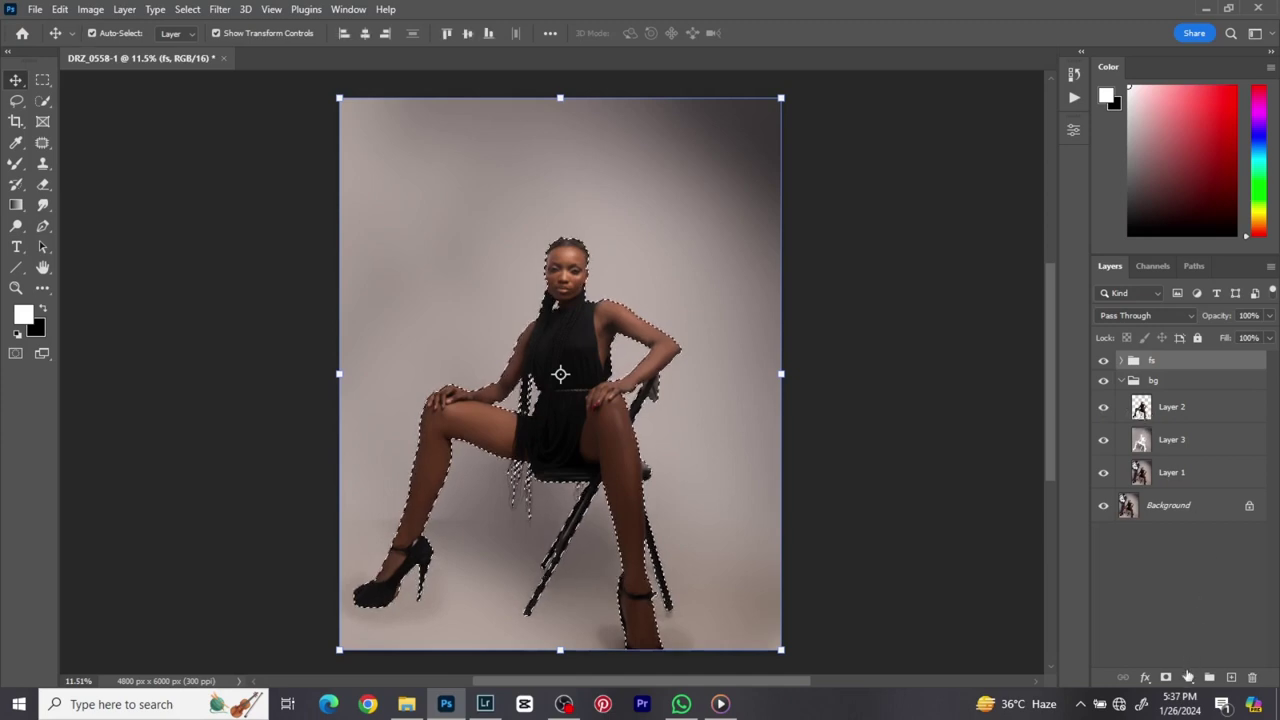
pyautogui.click(1188, 678)
pyautogui.click(1177, 474)
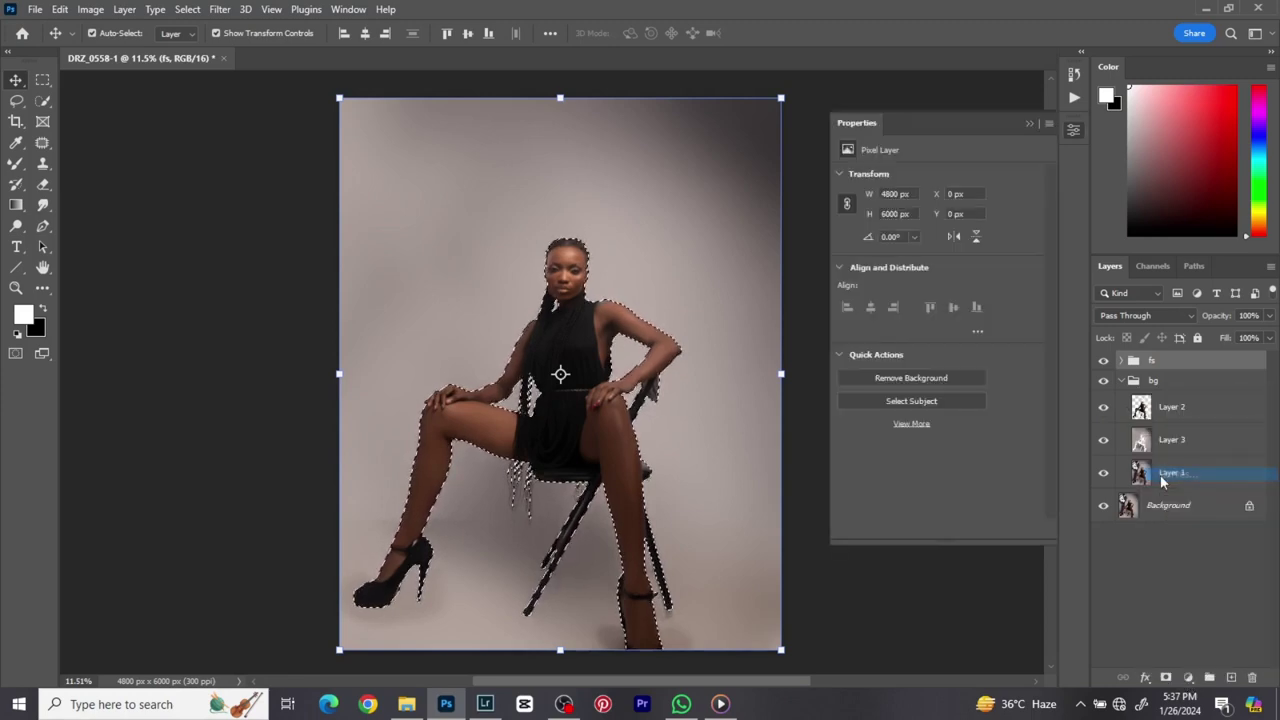
pyautogui.moveTo(733, 317); pyautogui.dragTo(584, 317)
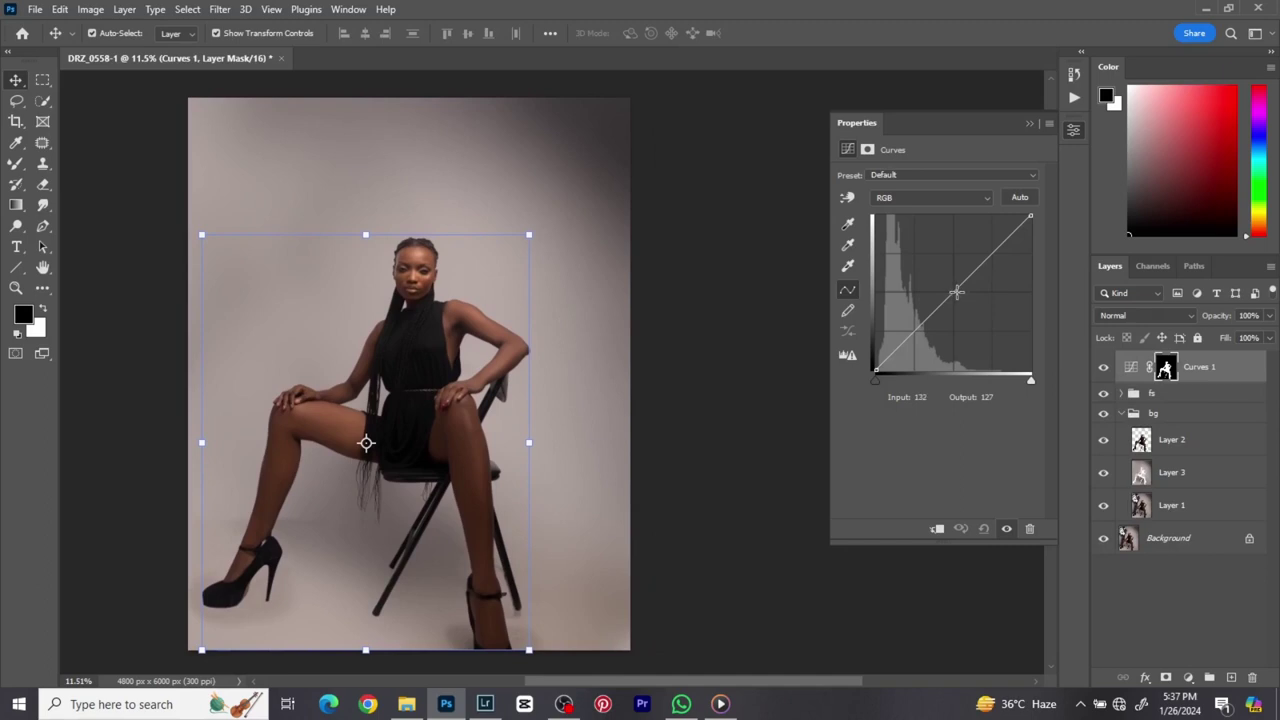
pyautogui.moveTo(950, 291); pyautogui.dragTo(947, 288)
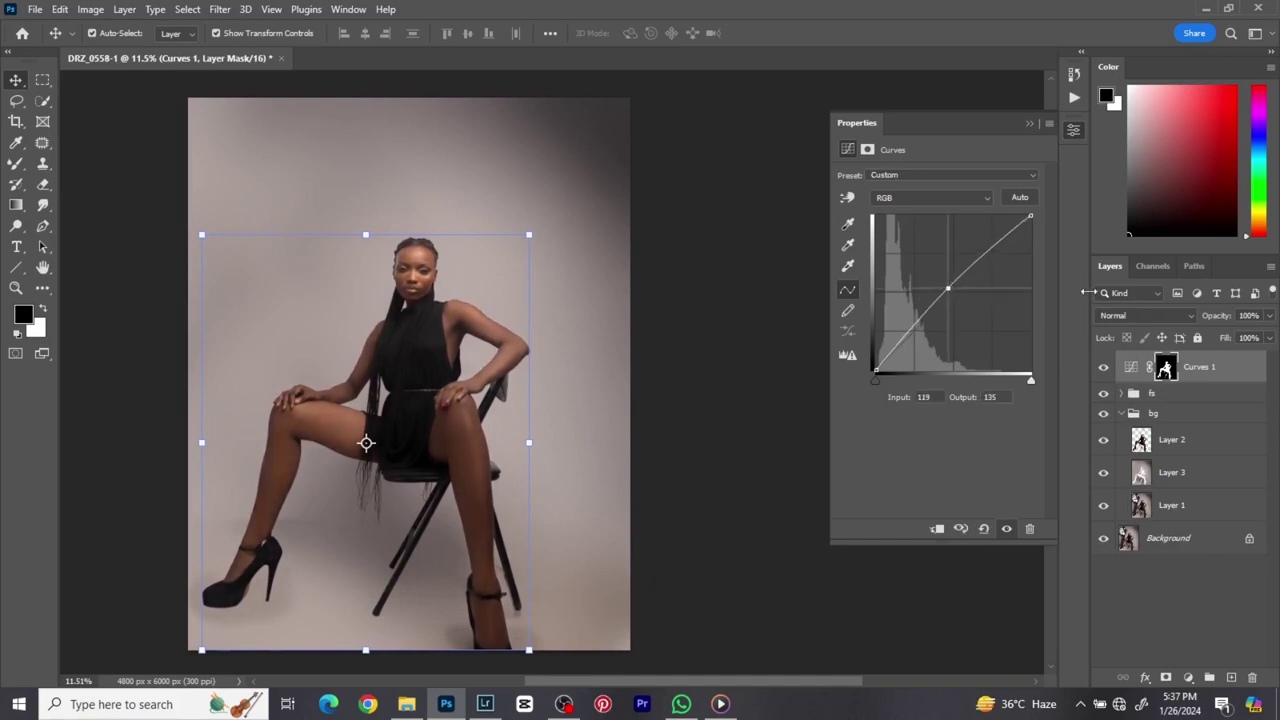
# - Split the Curves 1 layer's Blend If shadow slider for the underlying layer to 63 / 168 and apply it
pyautogui.click(1257, 374)
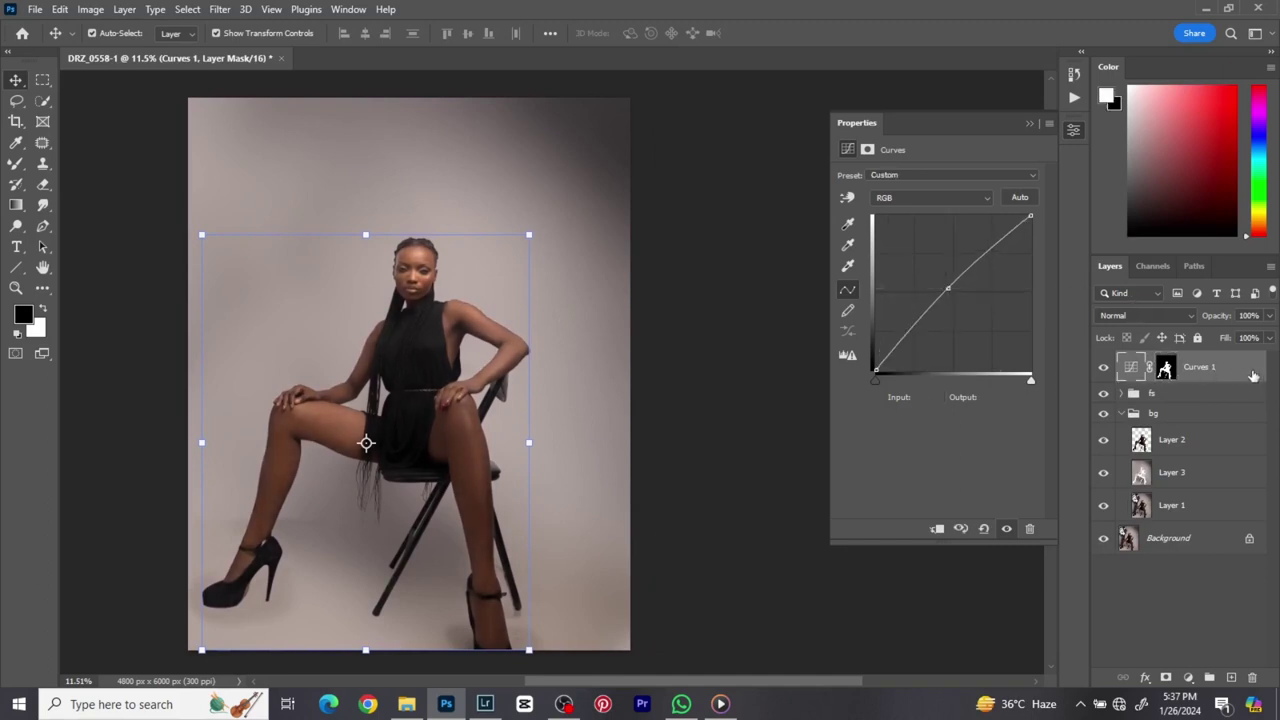
pyautogui.doubleClick(1253, 374)
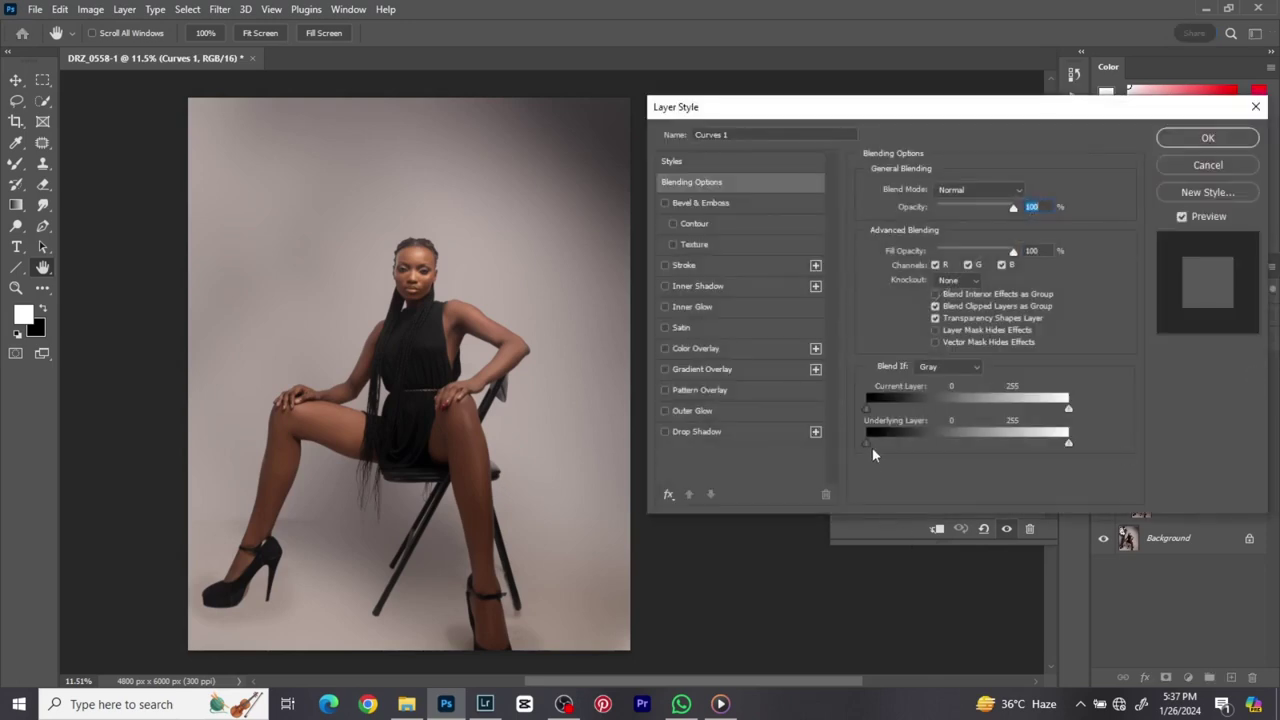
pyautogui.moveTo(867, 445); pyautogui.dragTo(993, 451)
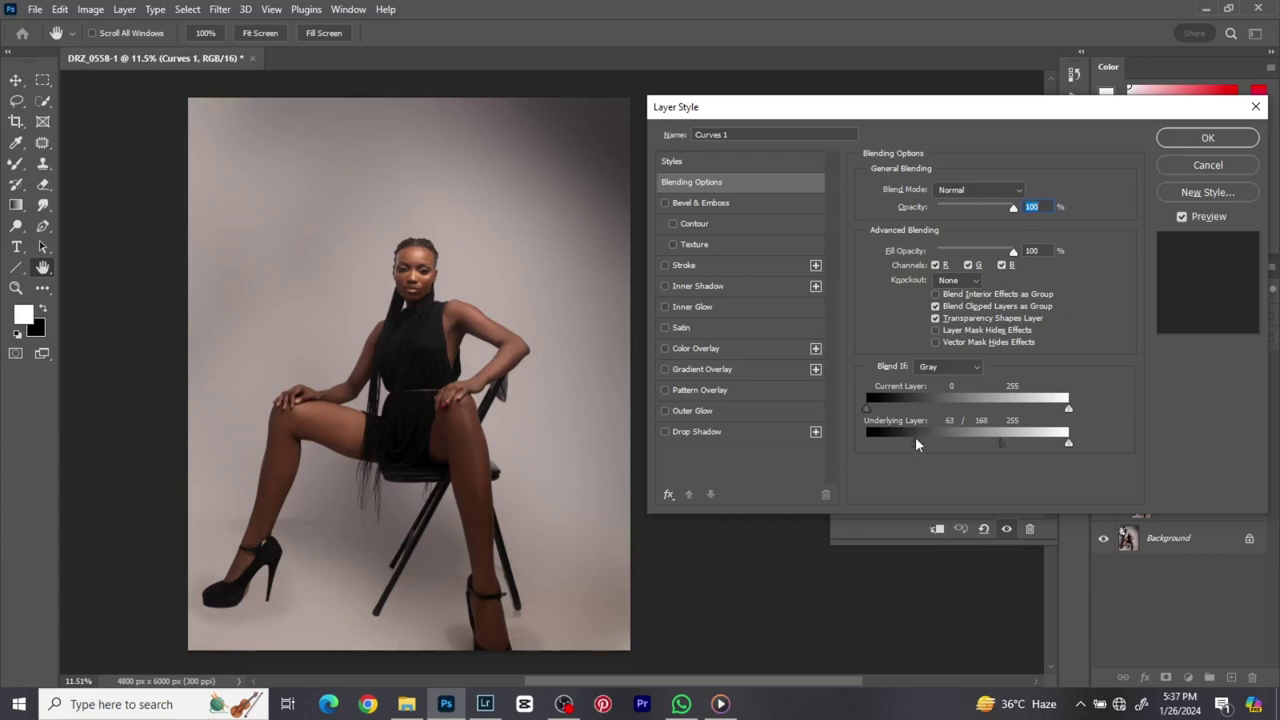
pyautogui.click(1208, 139)
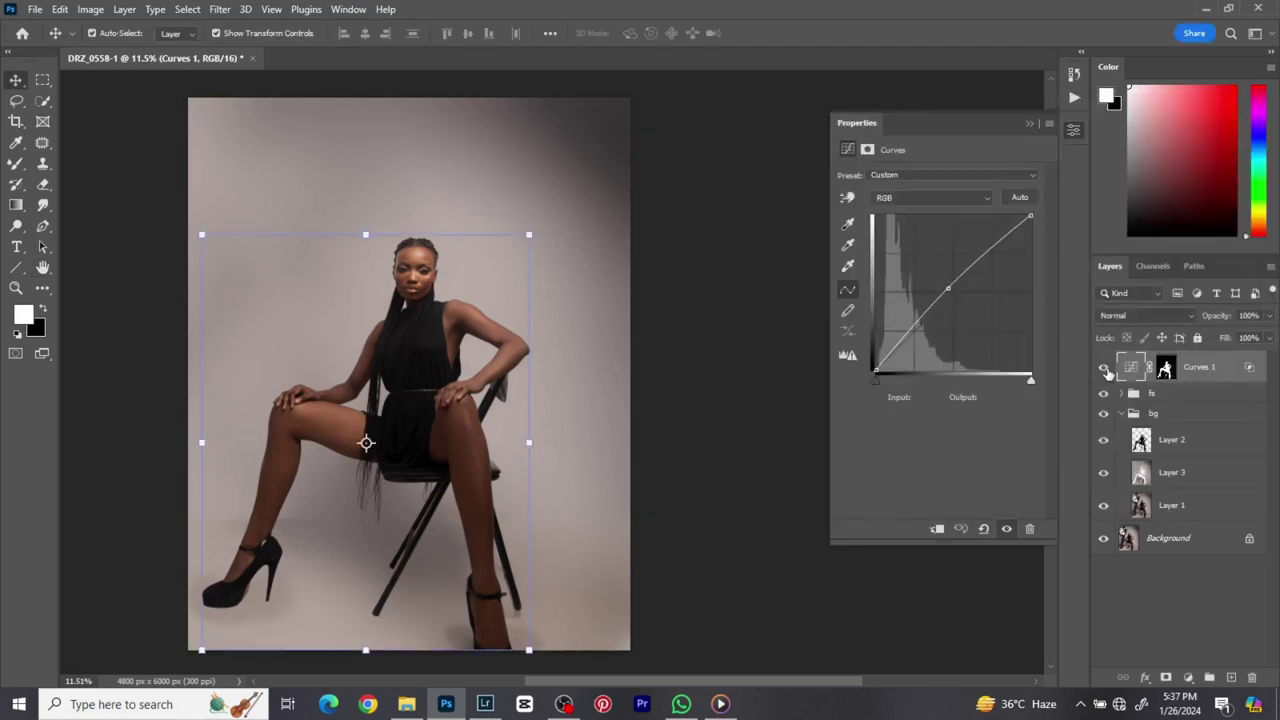
# - Toggle Curves 1's visibility at full view and on the upper body to compare the brightening of the skin
pyautogui.click(1105, 369)
pyautogui.click(1105, 369)
pyautogui.scroll(5, 334, 566)
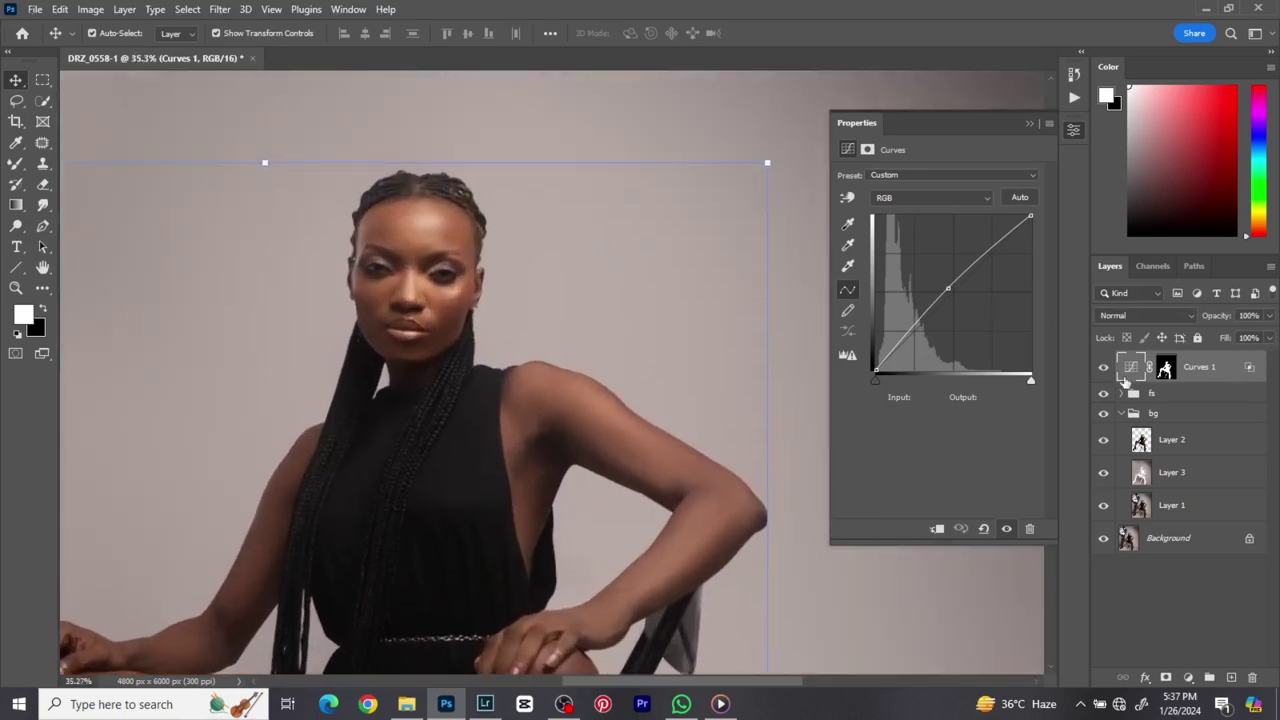
pyautogui.click(1108, 370)
pyautogui.click(1108, 370)
pyautogui.click(1108, 370)
pyautogui.click(1108, 370)
# - Try an S-curve on Curves 1 with points at 67/58 and 185/215, and reset the curve to default
pyautogui.moveTo(950, 287); pyautogui.dragTo(953, 292)
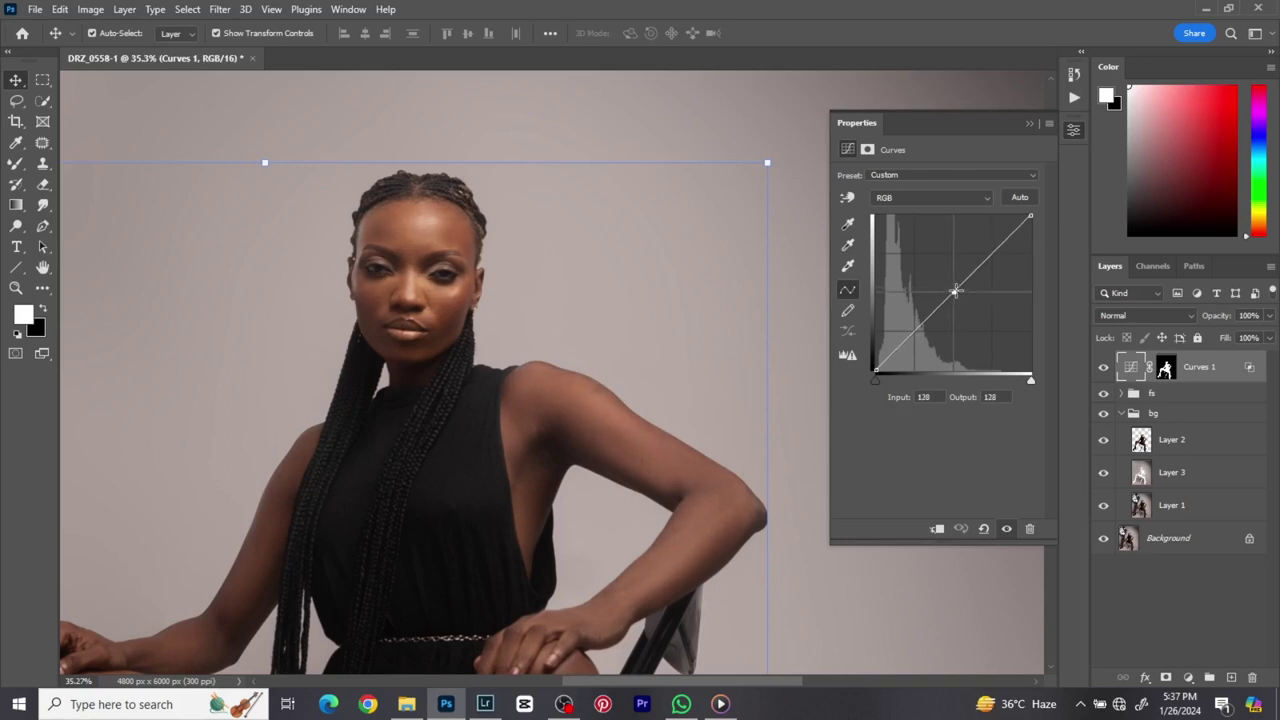
pyautogui.click(986, 528)
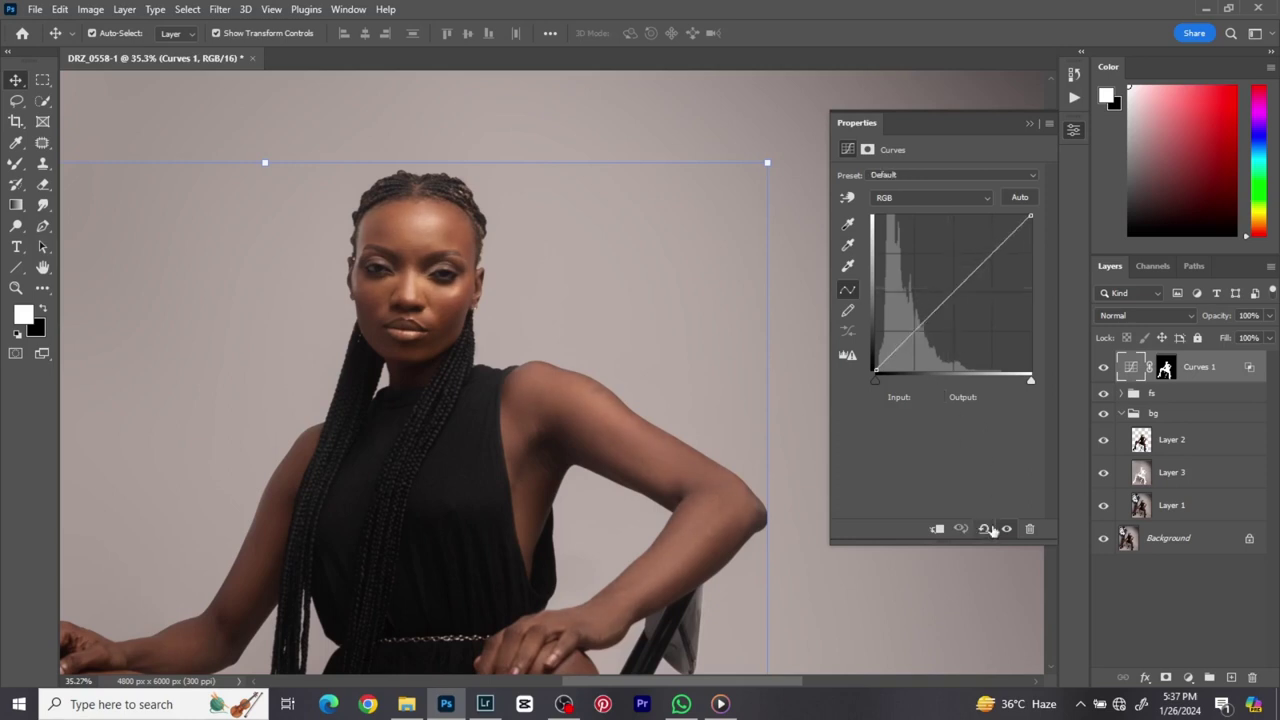
pyautogui.click(912, 331)
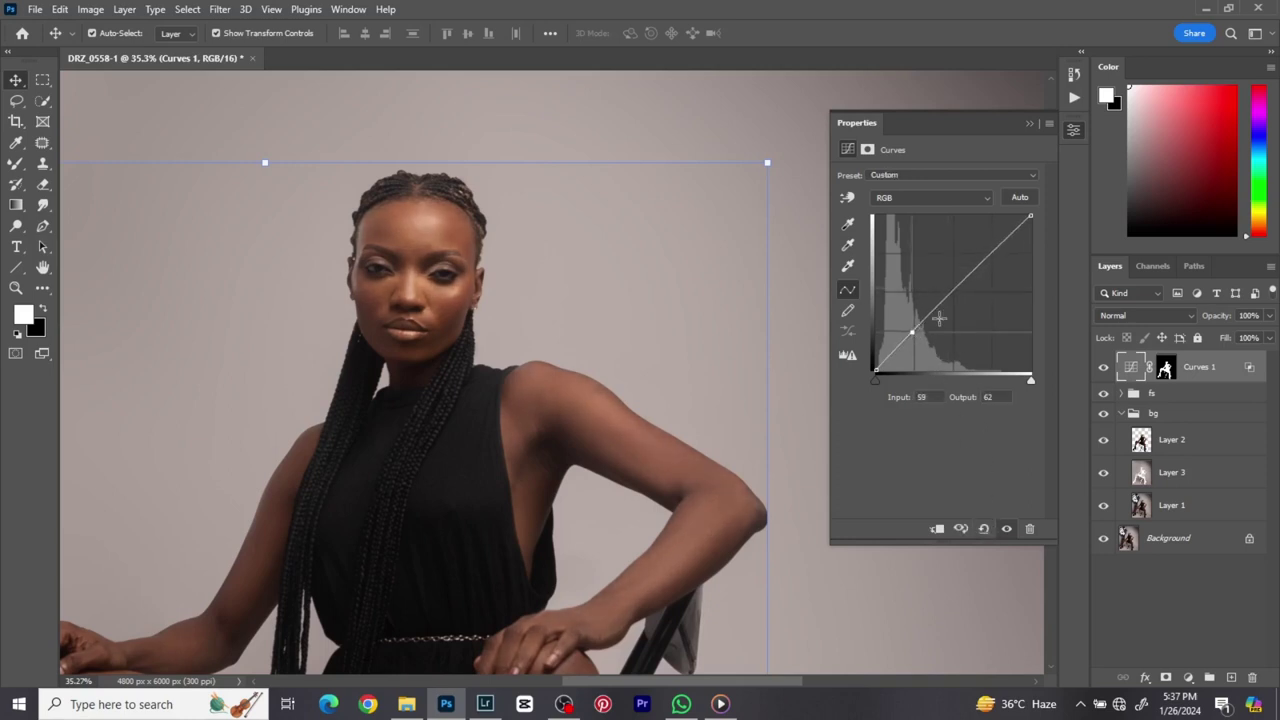
pyautogui.click(994, 255)
pyautogui.moveTo(994, 254); pyautogui.dragTo(988, 240)
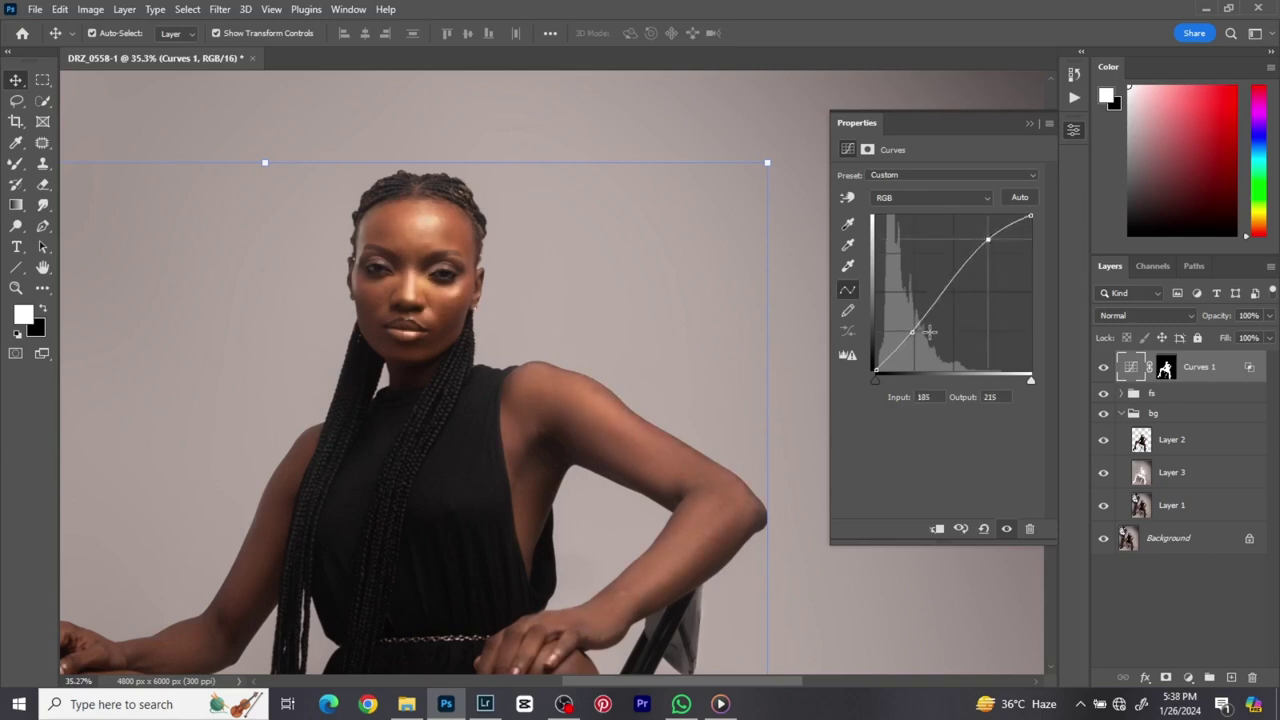
pyautogui.moveTo(910, 331)
pyautogui.mouseDown()
pyautogui.moveTo(910, 346)
pyautogui.moveTo(875, 356)
pyautogui.moveTo(917, 335)
pyautogui.mouseUp()
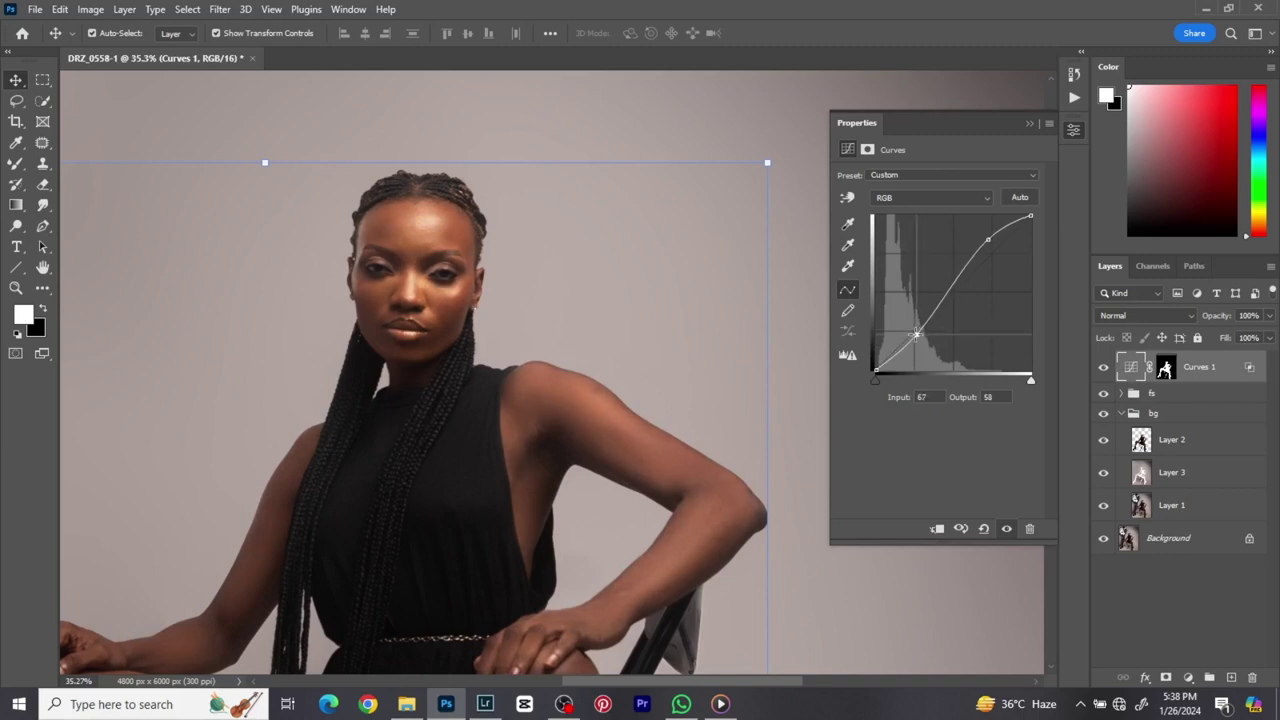
pyautogui.click(984, 528)
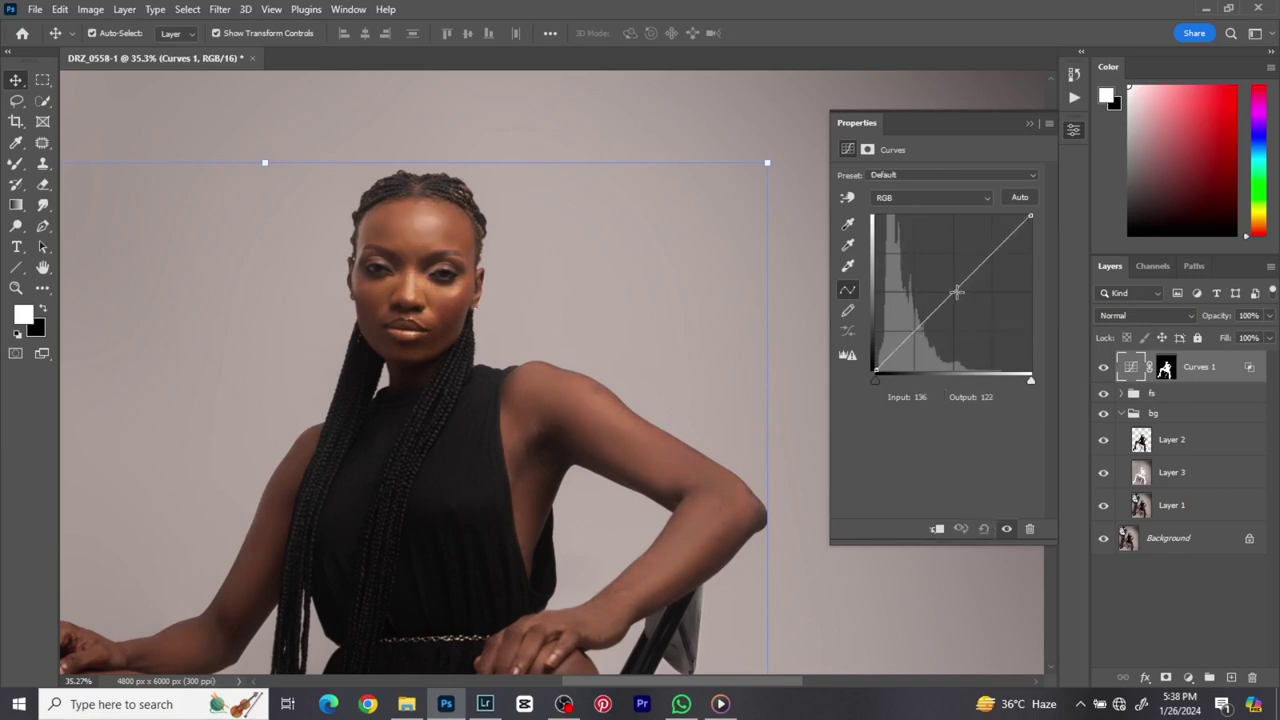
# - Try a contrast curve with points at 123/139 and 39/34, compare it on and off, and reset the curve
pyautogui.moveTo(952, 290); pyautogui.dragTo(950, 286)
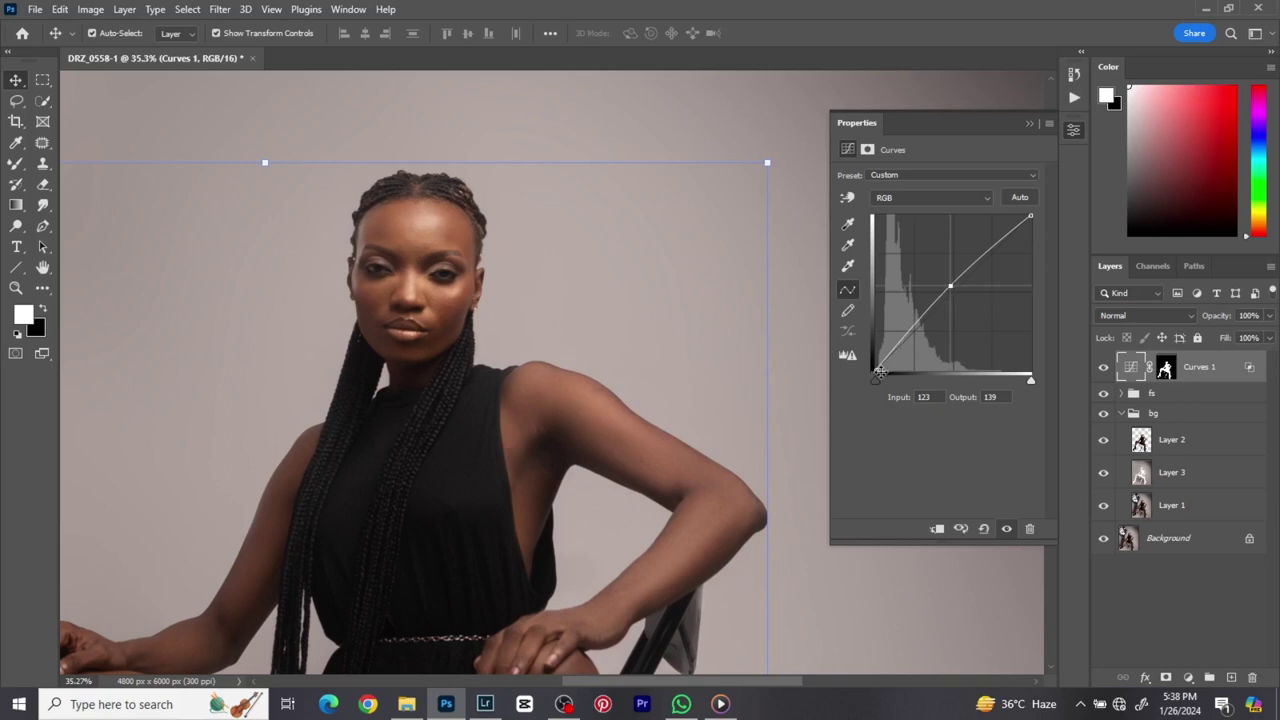
pyautogui.moveTo(899, 344); pyautogui.dragTo(900, 349)
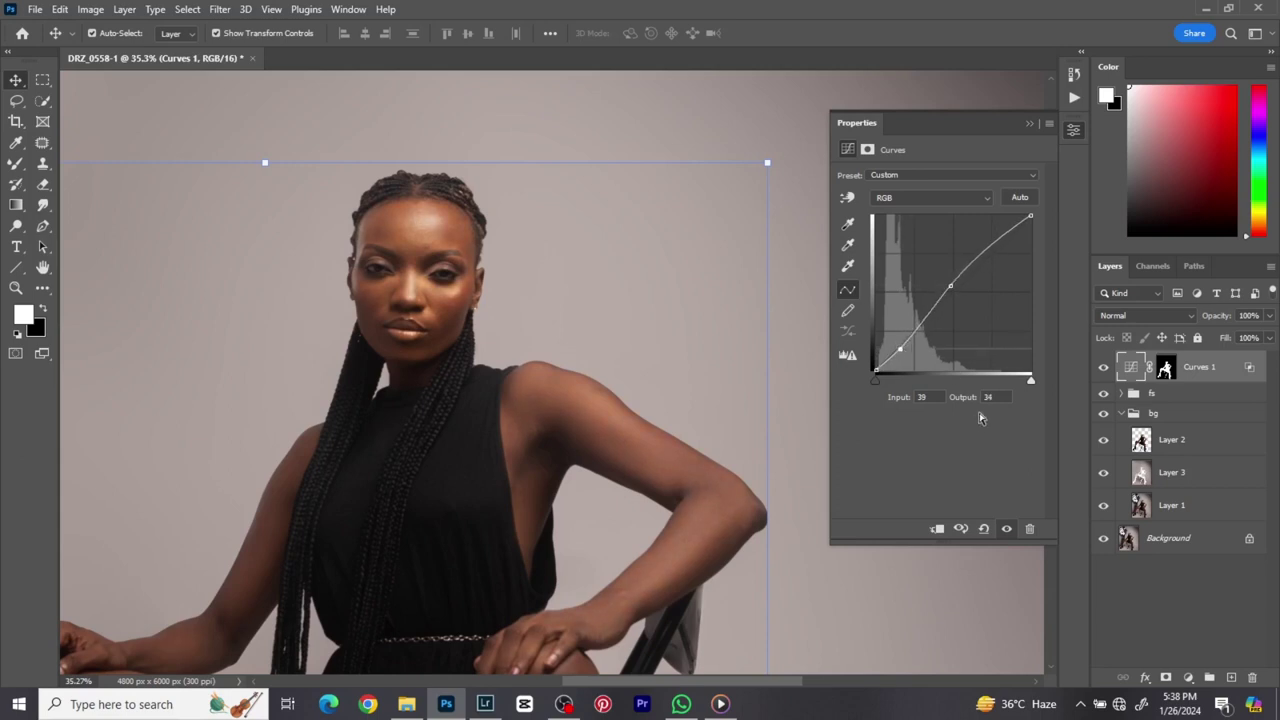
pyautogui.click(1007, 529)
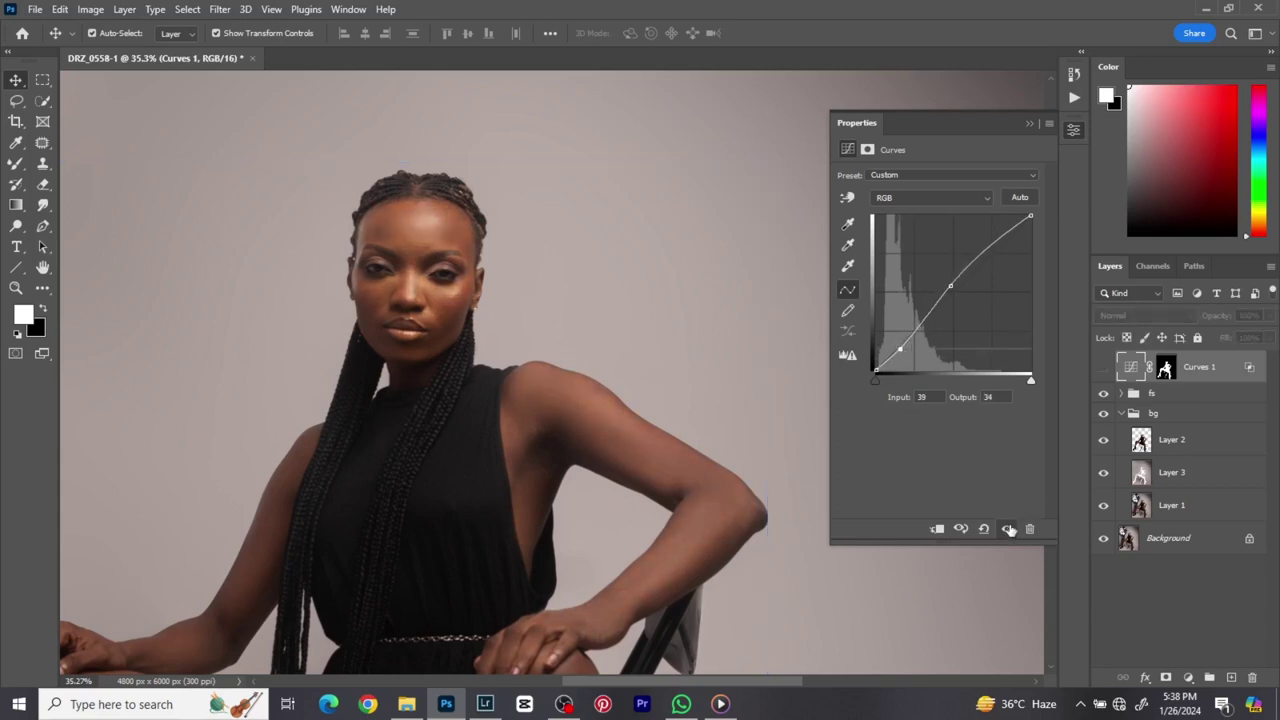
pyautogui.click(1008, 529)
pyautogui.click(1008, 529)
pyautogui.click(1008, 529)
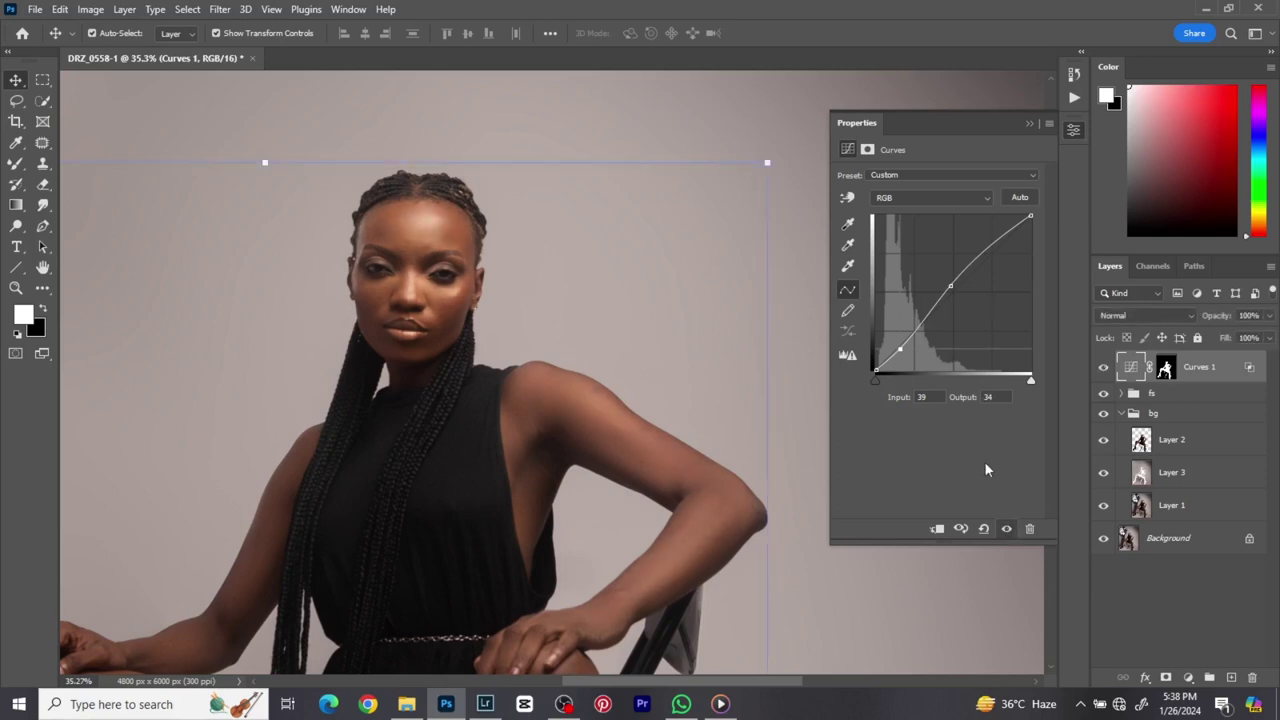
pyautogui.click(983, 528)
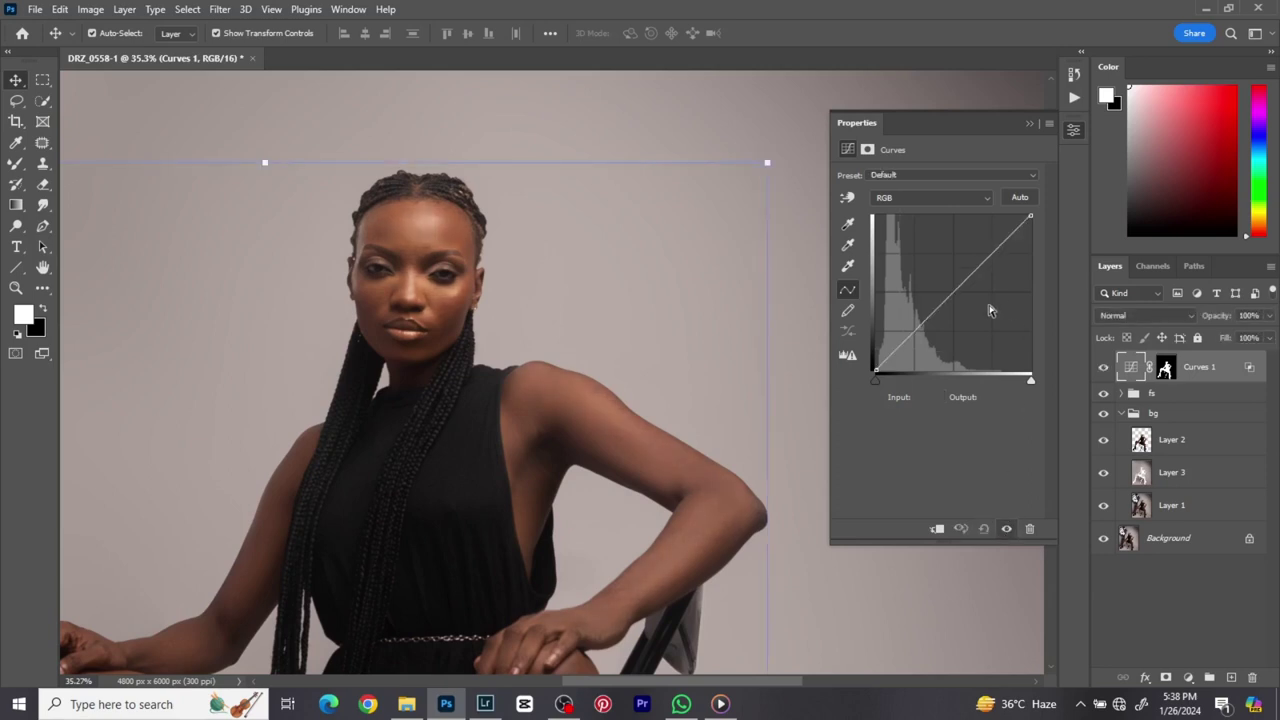
# - Brighten the subject with a Curves 1 midpoint at input 124, output 134, and compare the portrait with the adjustment off and on
pyautogui.moveTo(957, 295); pyautogui.dragTo(951, 287)
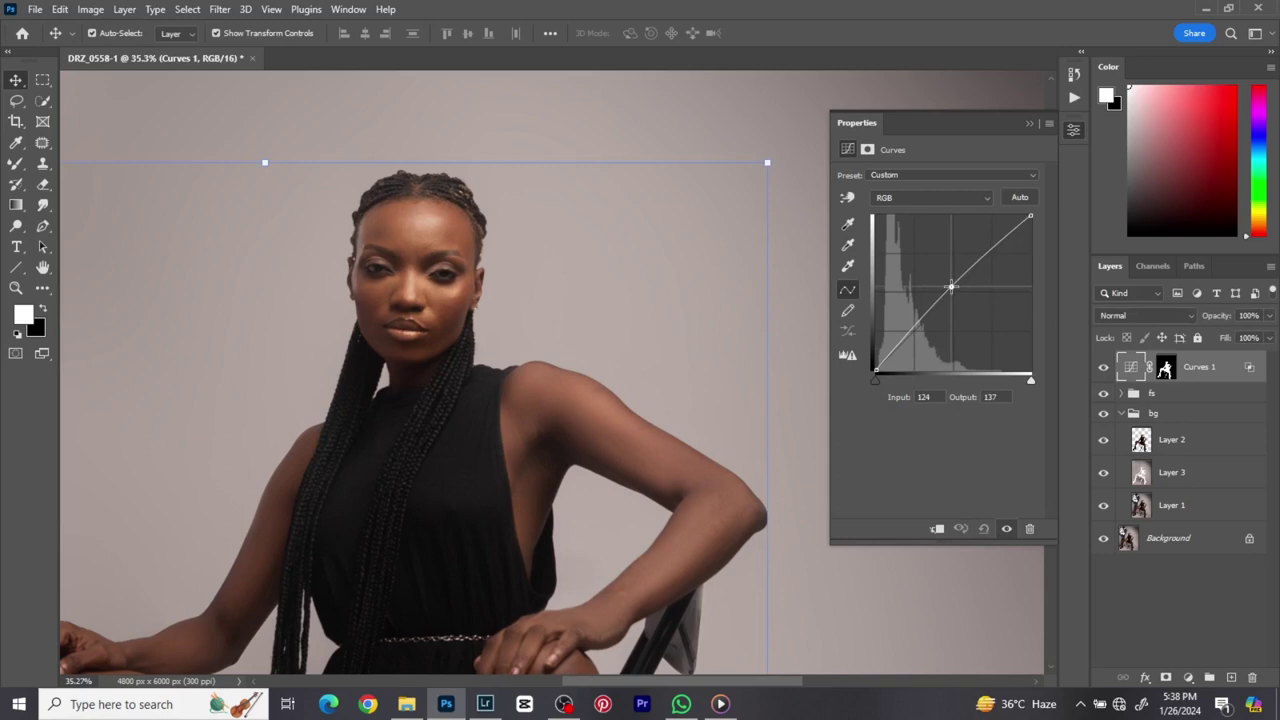
pyautogui.scroll(-6, 574, 267)
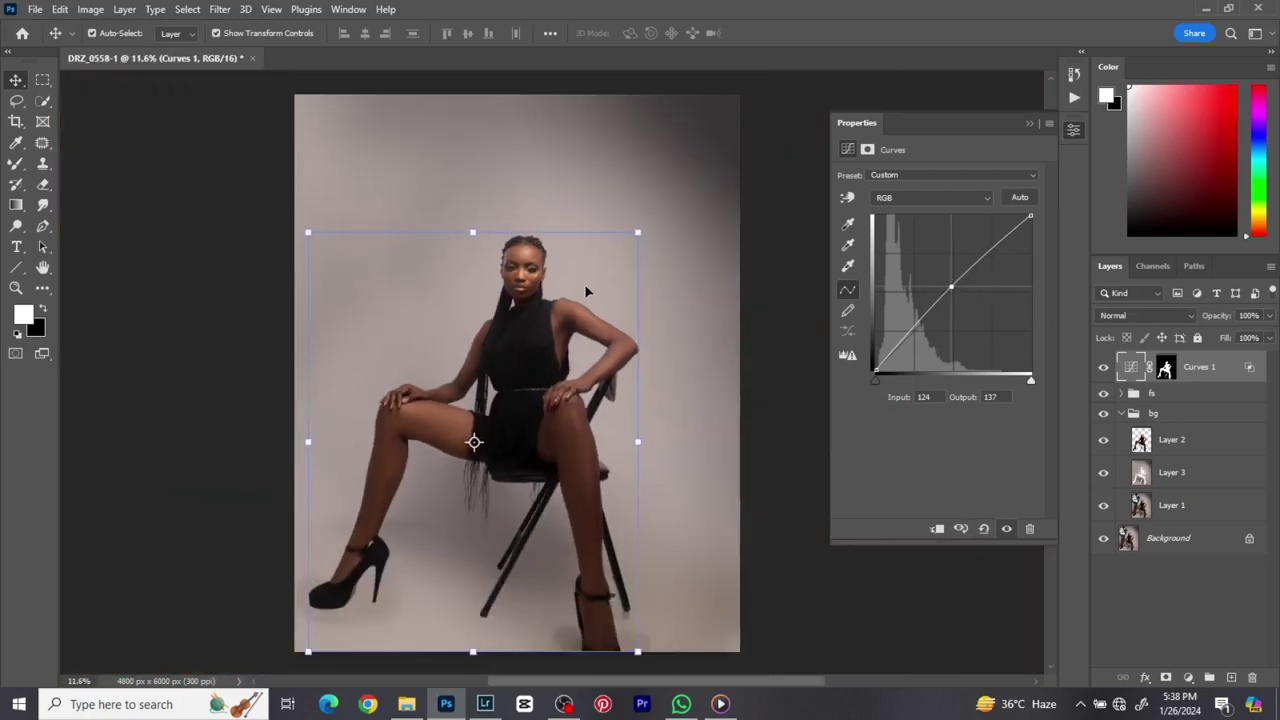
pyautogui.scroll(-1, 543, 340)
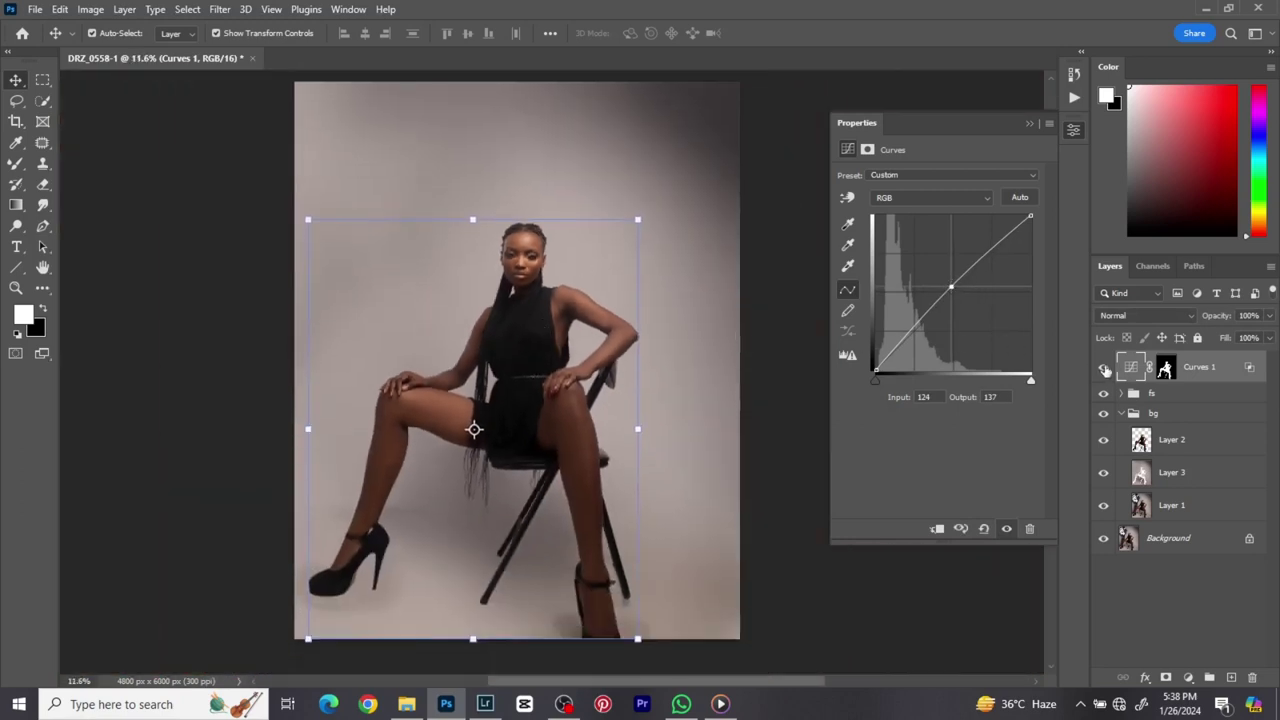
pyautogui.click(1104, 367)
pyautogui.click(1104, 367)
pyautogui.click(1104, 367)
pyautogui.click(1104, 367)
pyautogui.moveTo(952, 288); pyautogui.dragTo(951, 291)
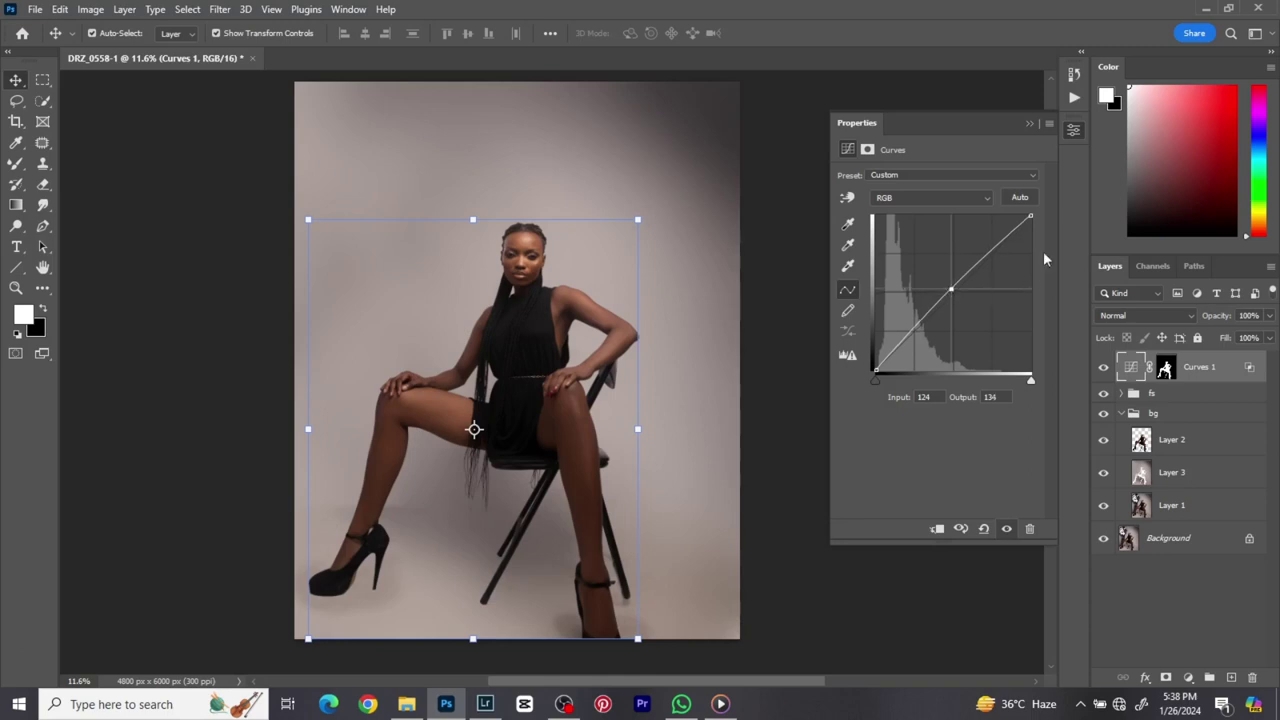
pyautogui.click(1074, 136)
pyautogui.click(1104, 372)
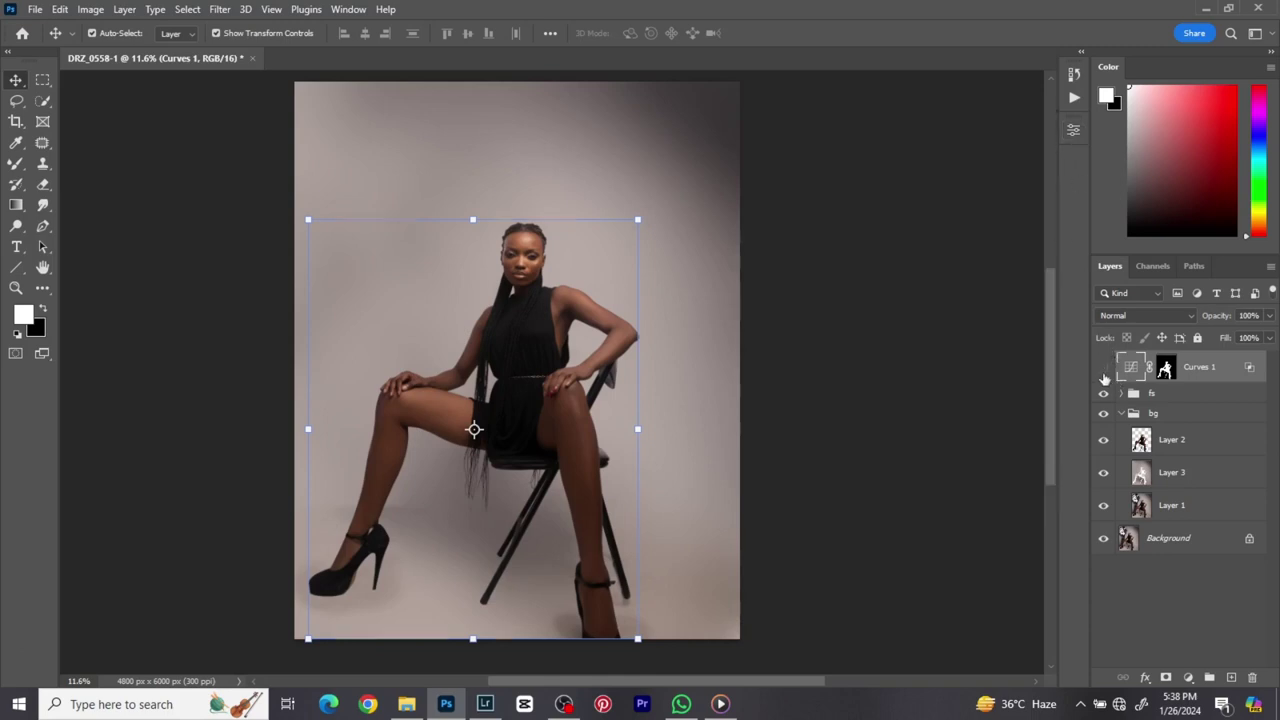
pyautogui.click(1104, 368)
# - Create a new Soft Light layer filled with 50% gray above Curves 1
pyautogui.click(125, 12)
pyautogui.moveTo(168, 28)
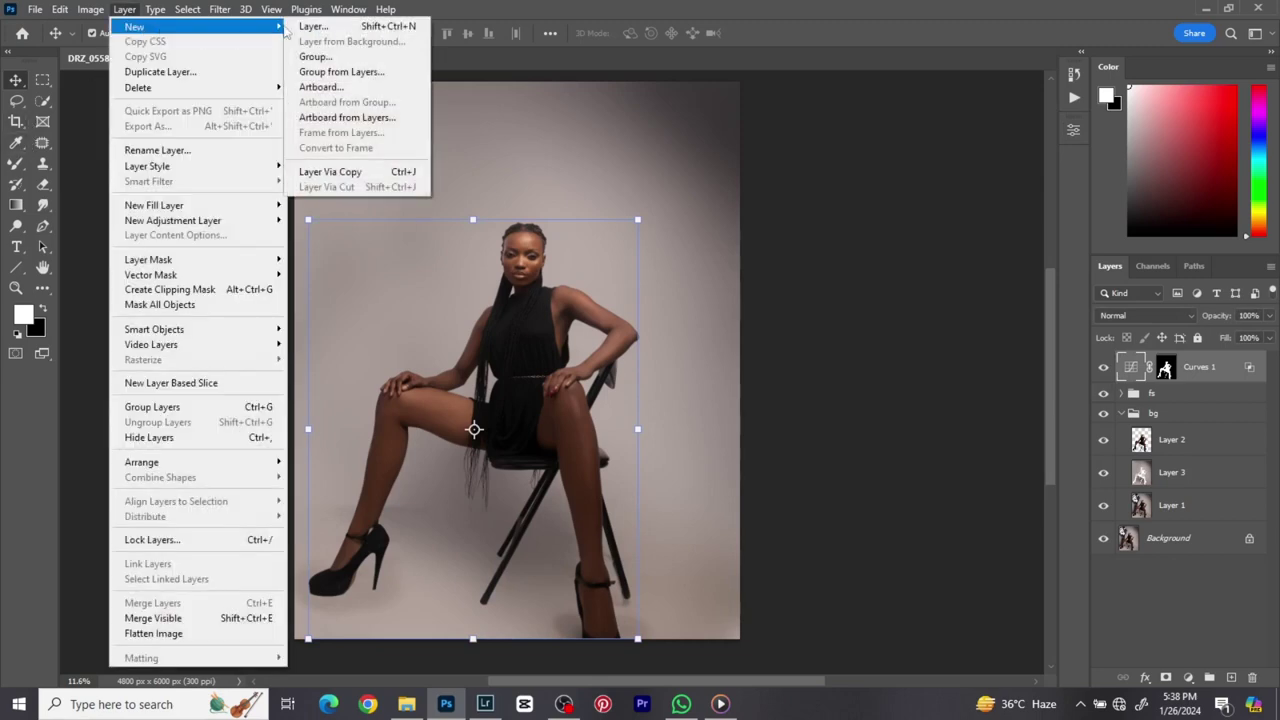
pyautogui.click(305, 27)
pyautogui.click(589, 285)
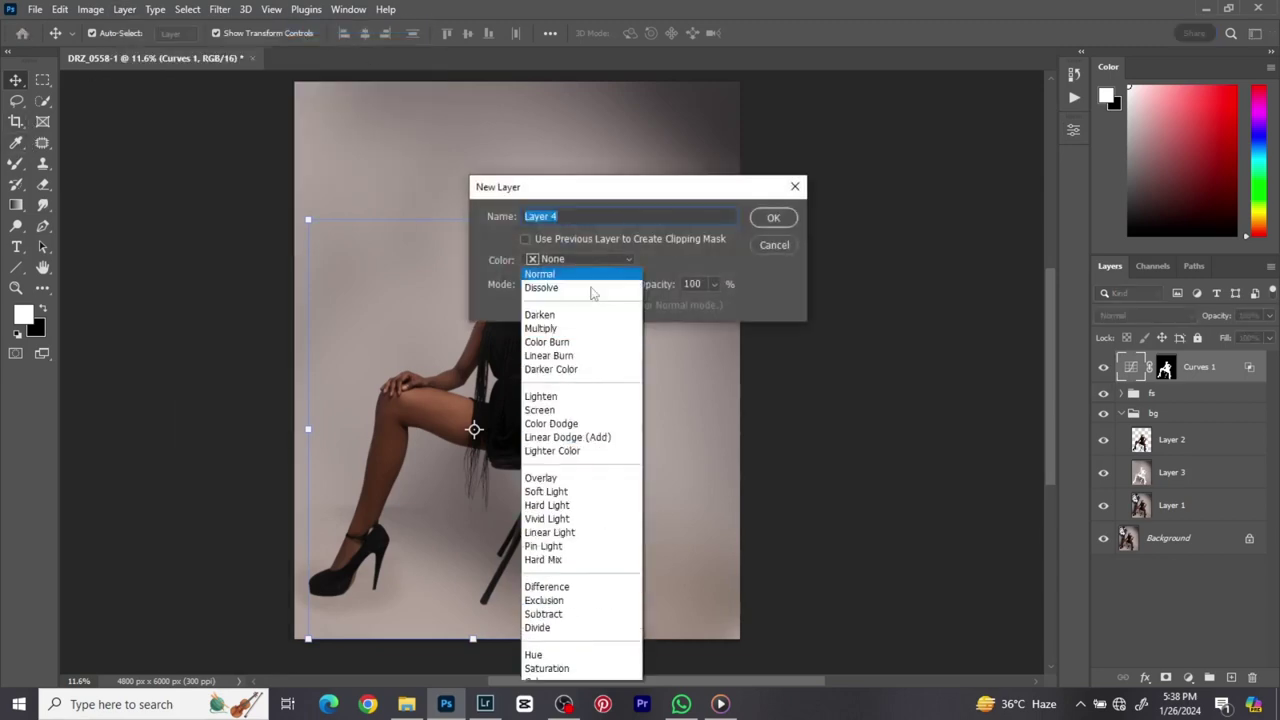
pyautogui.click(562, 465)
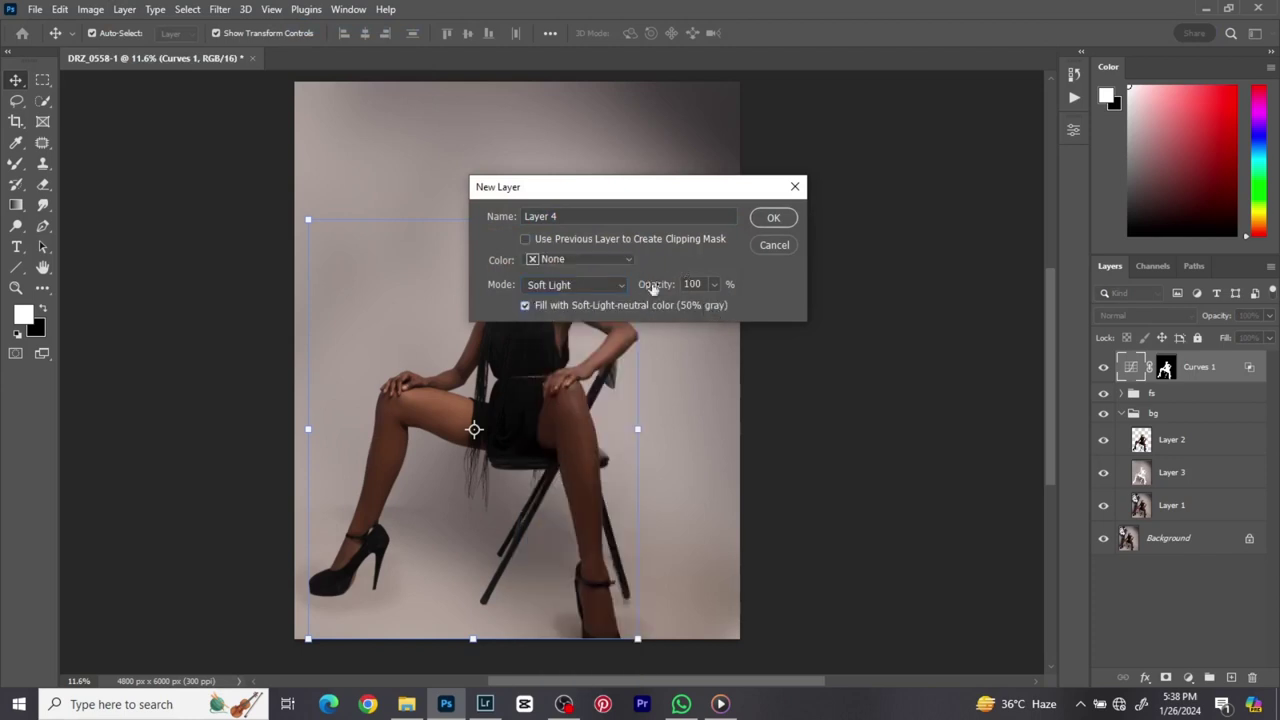
pyautogui.click(775, 219)
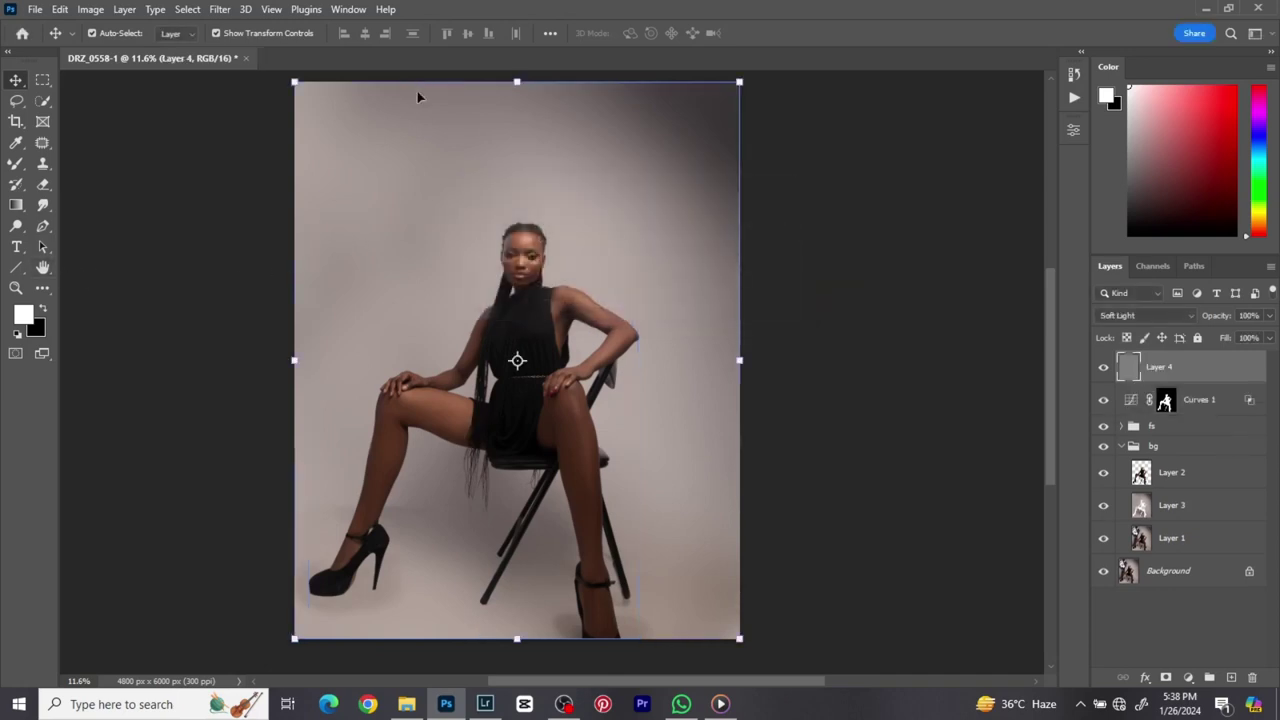
# - Switch from the Mixer Brush to the regular Brush tool and set its flow to 1%
pyautogui.click(16, 163)
pyautogui.click(95, 203)
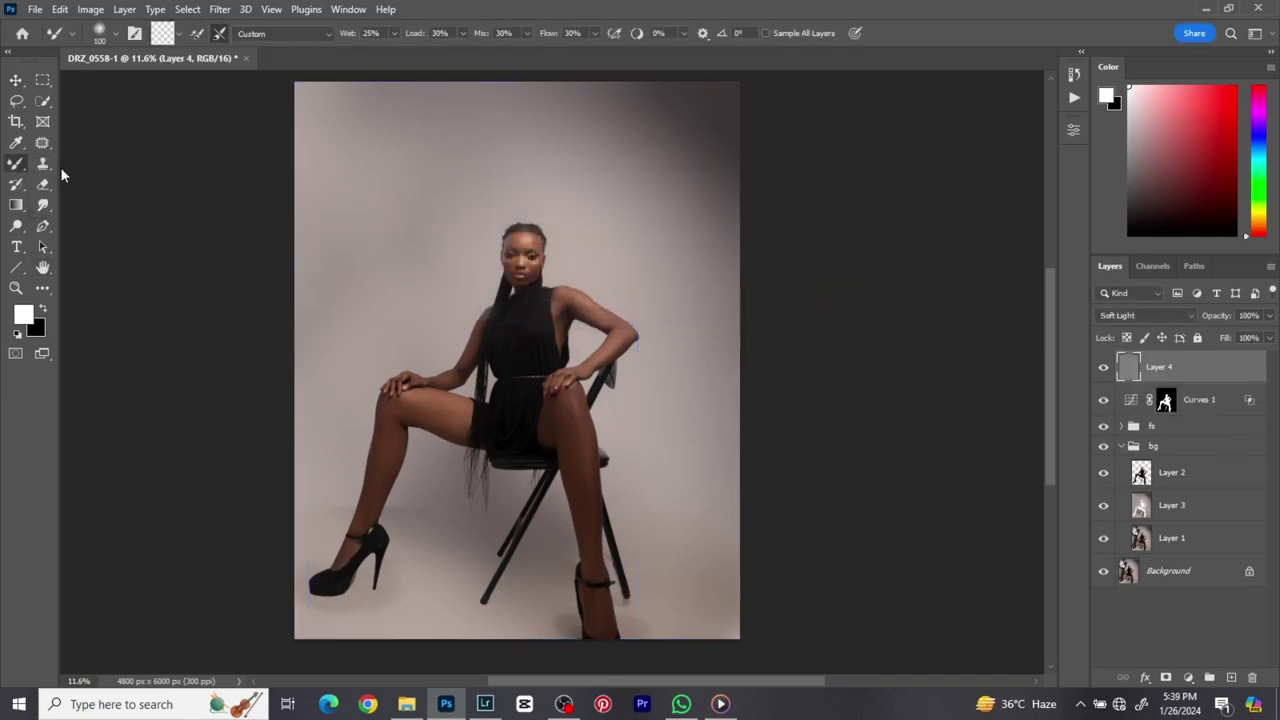
pyautogui.hotkey('shift', 'b')
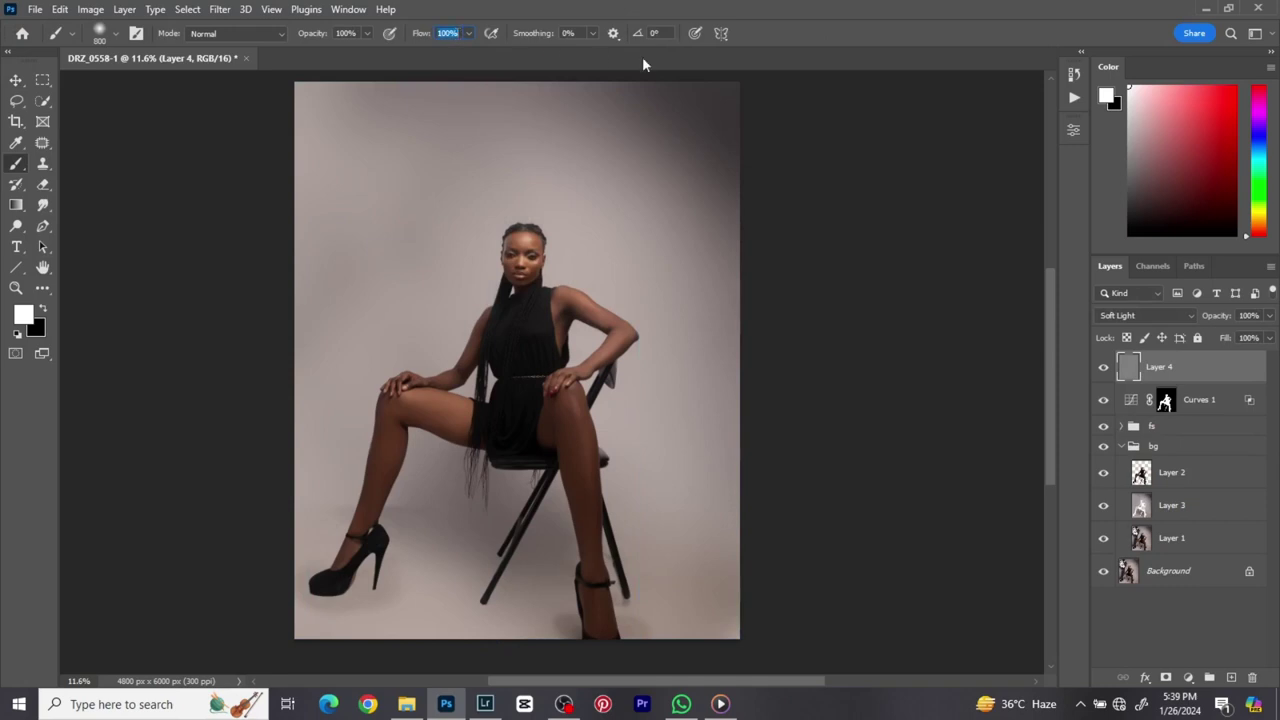
pyautogui.write('1')
pyautogui.press('Return')
# - Burn the bright cheek area on Layer 4 with black, reducing the brush to size 50, and hide the fs group
pyautogui.scroll(2, 480, 295)
pyautogui.scroll(5, 533, 147)
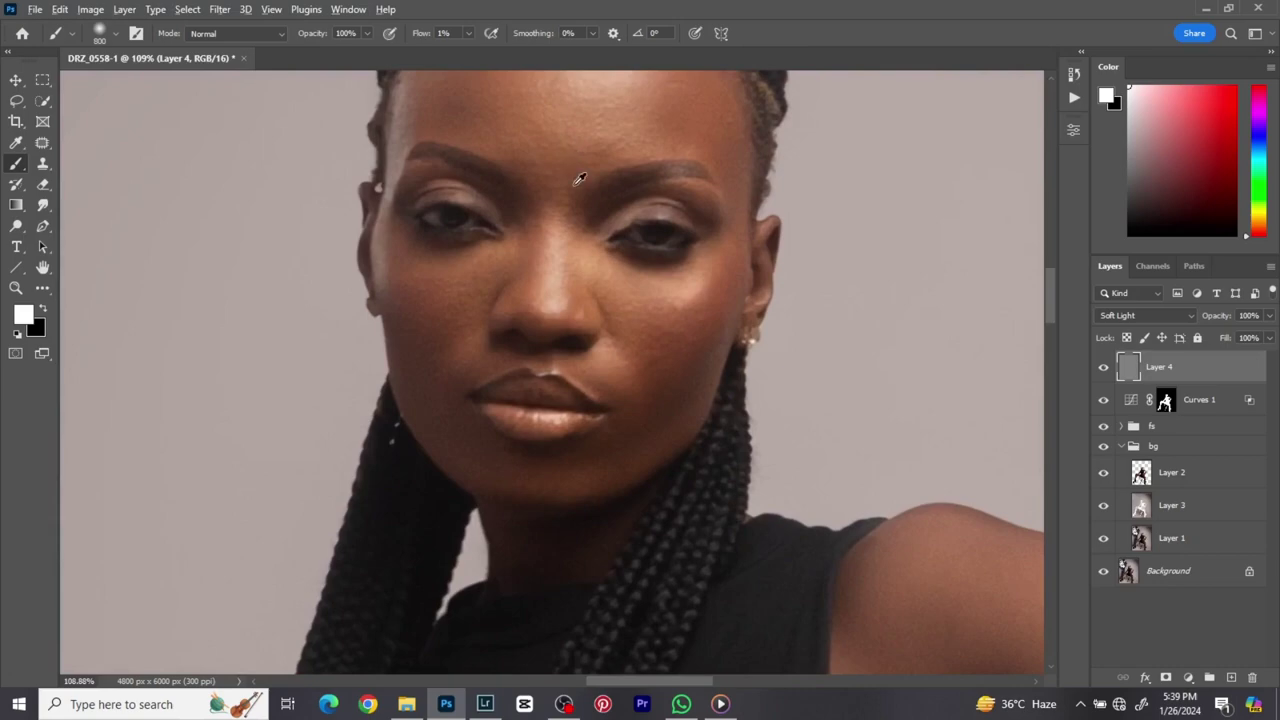
pyautogui.scroll(-3, 580, 180)
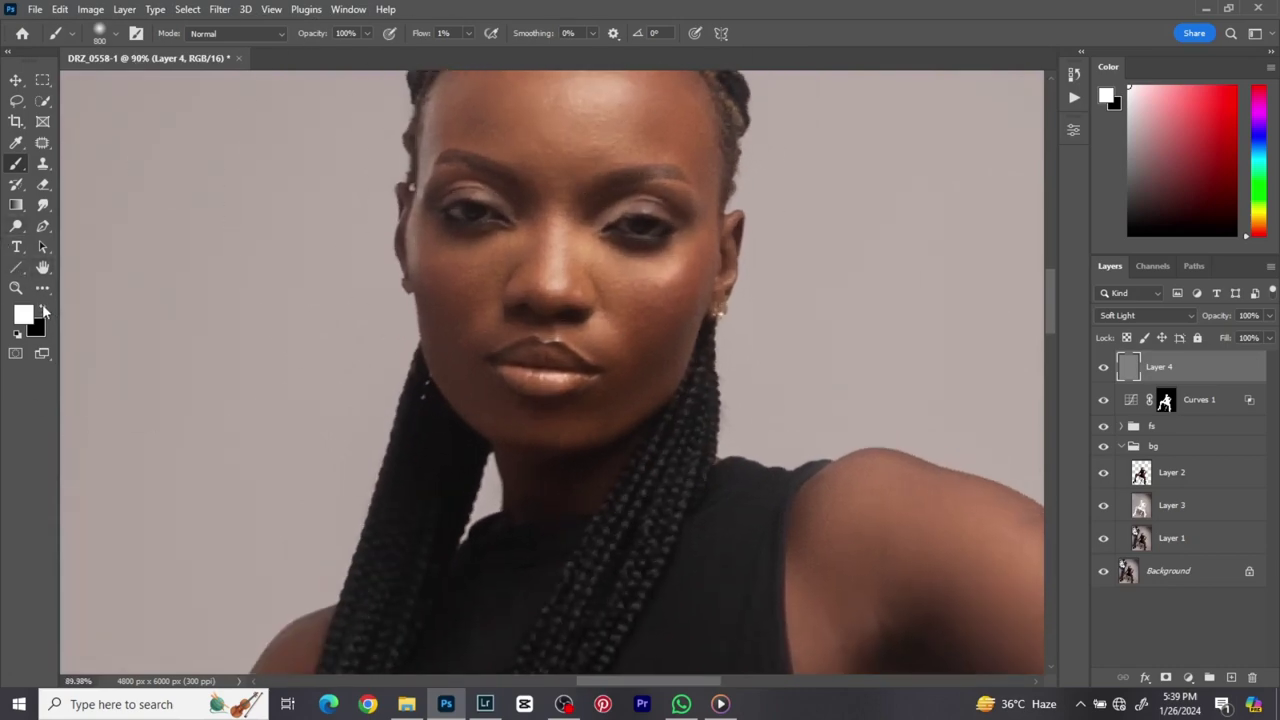
pyautogui.click(43, 310)
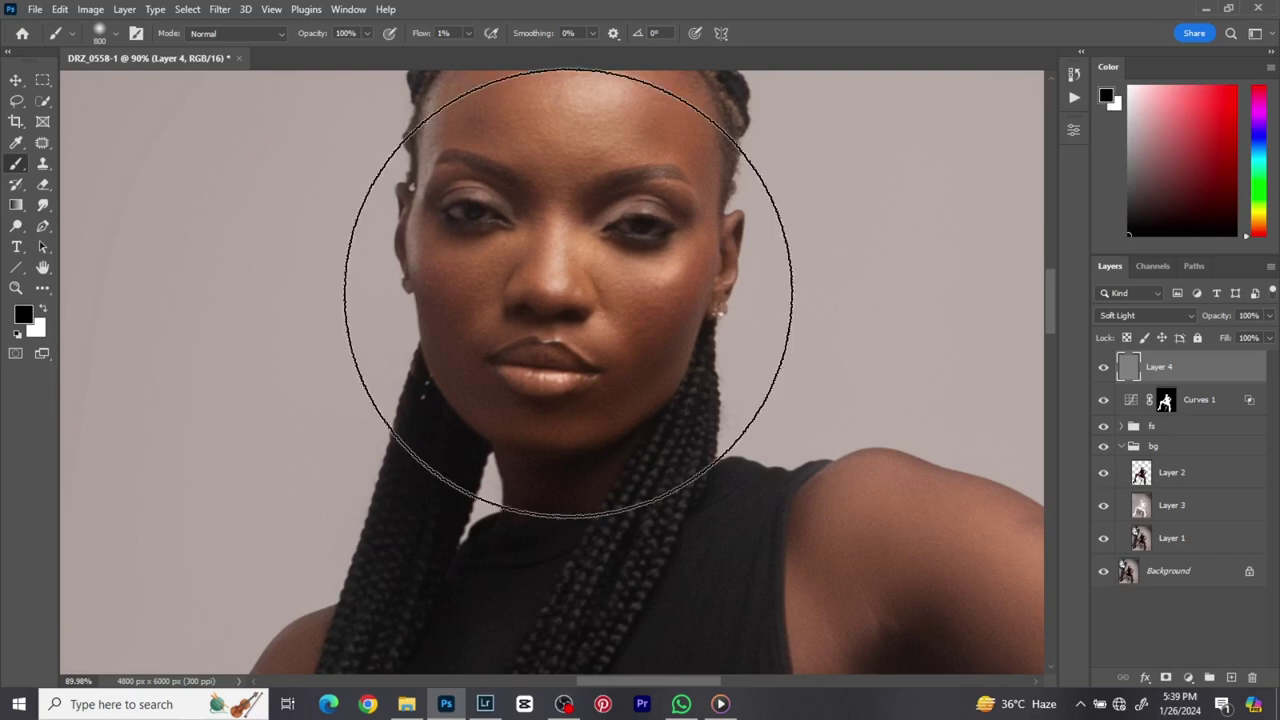
pyautogui.press('[')
pyautogui.press('[')
pyautogui.press('[')
pyautogui.press('[')
pyautogui.press('[')
pyautogui.press('[')
pyautogui.press('[')
pyautogui.press('[')
pyautogui.press('[')
pyautogui.press('[')
pyautogui.press('[')
pyautogui.press('[')
pyautogui.press('[')
pyautogui.press('[')
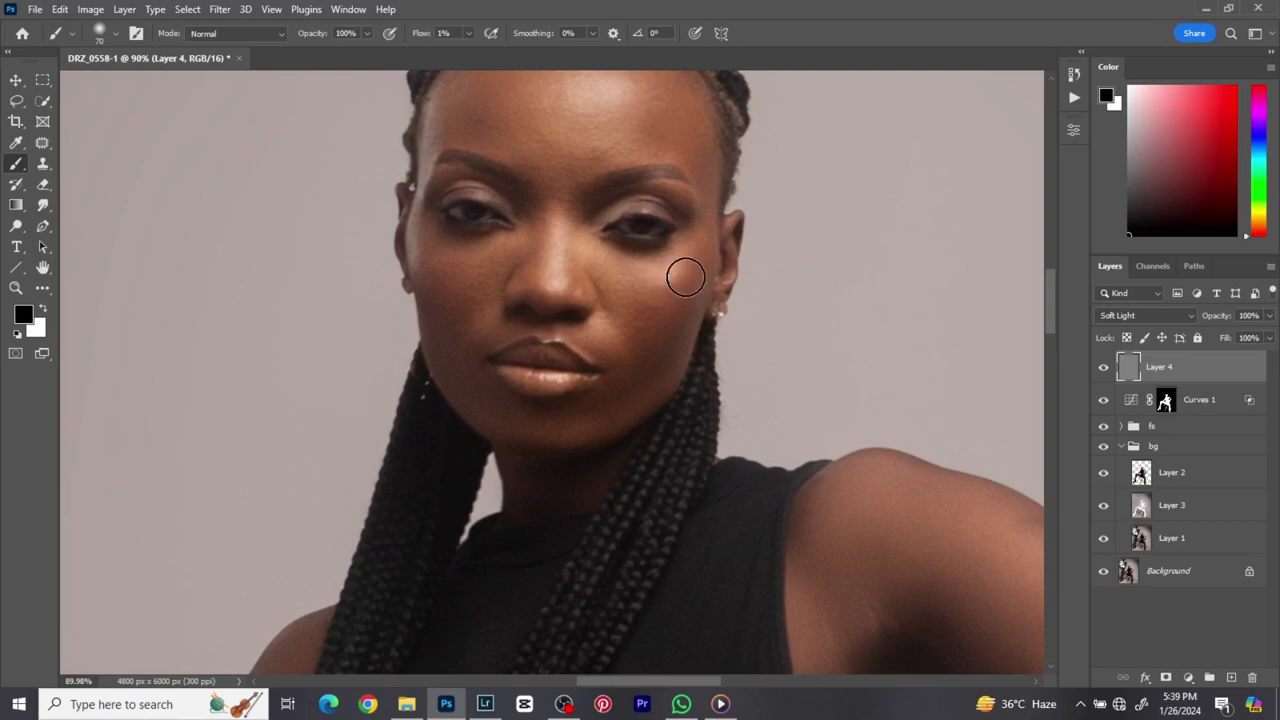
pyautogui.press('[')
pyautogui.press('[')
pyautogui.click(1103, 426)
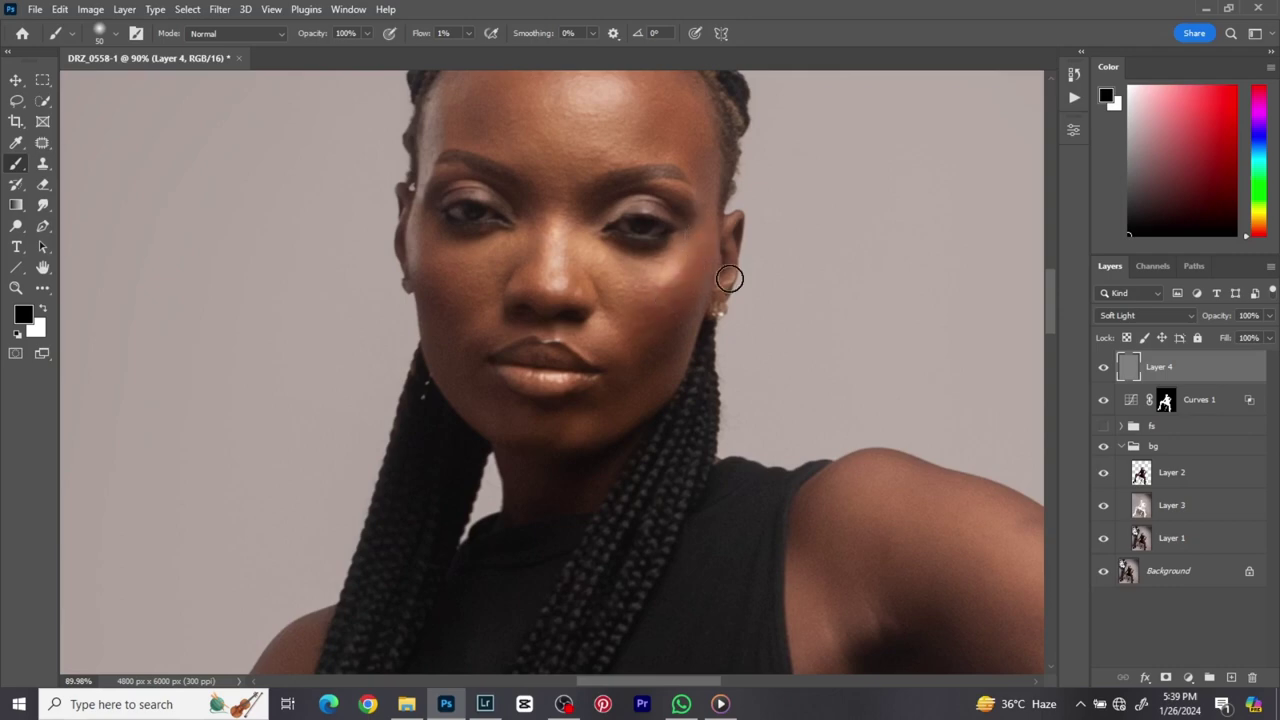
# - Reduce the brush to size 25 and dodge the darker skin beside the mouth on Layer 4 with white
pyautogui.press('[')
pyautogui.press('[')
pyautogui.press('[')
pyautogui.press('[')
pyautogui.click(44, 309)
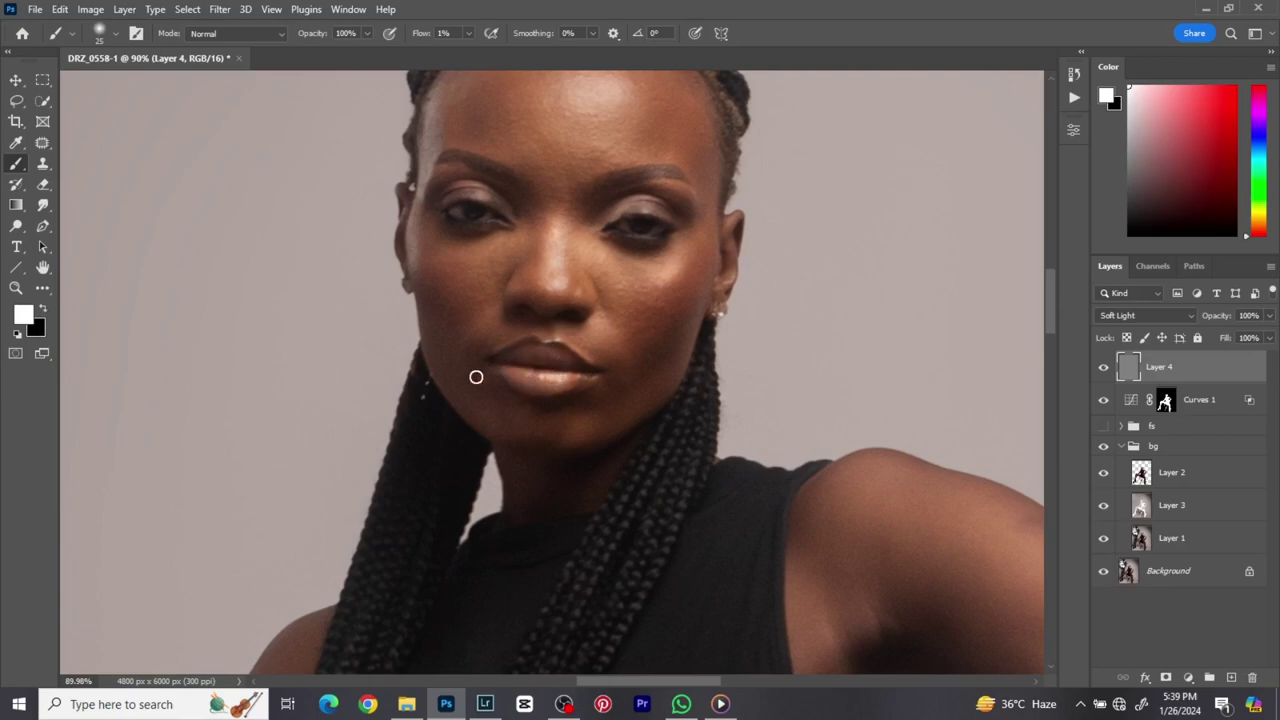
# - Burn the highlight on the nose on Layer 4 with a black brush enlarged to size 35
pyautogui.click(44, 309)
pyautogui.press(']')
pyautogui.press('[')
pyautogui.press(']')
pyautogui.press(']')
pyautogui.press(']')
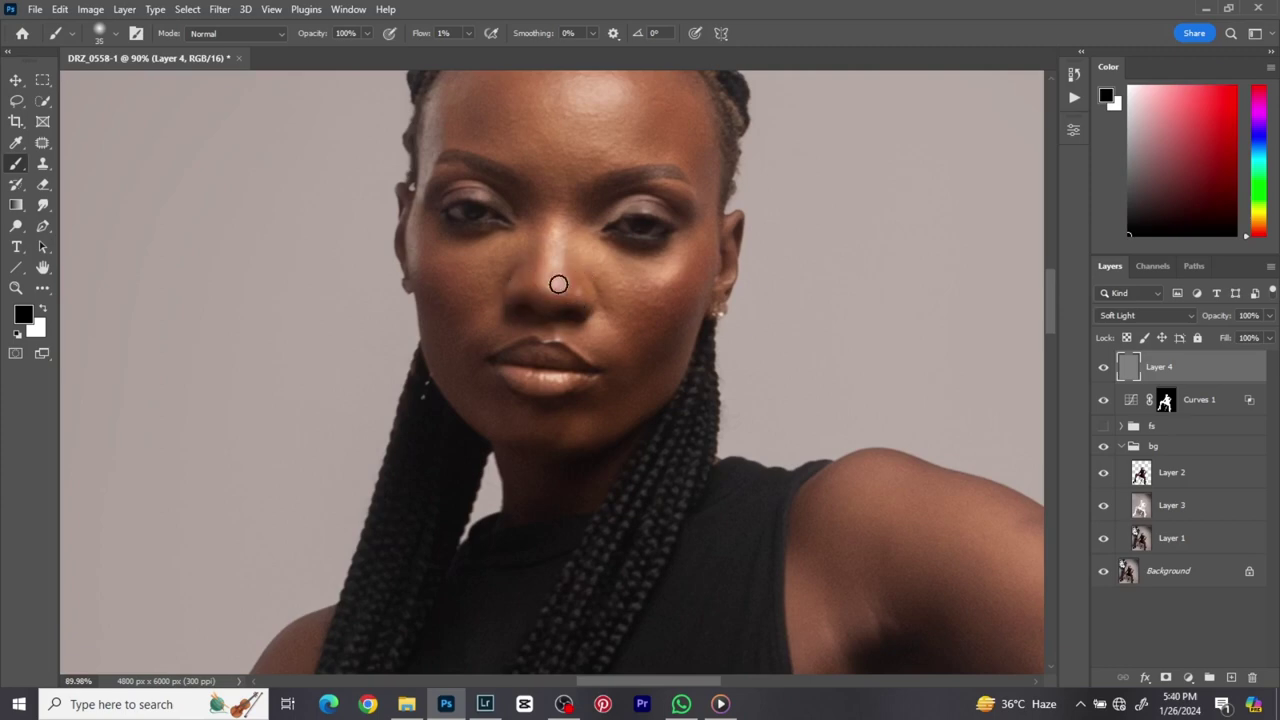
# - Dodge between the eyebrows with white at size 30, and burn around the eyebrow with black at size 25
pyautogui.click(44, 309)
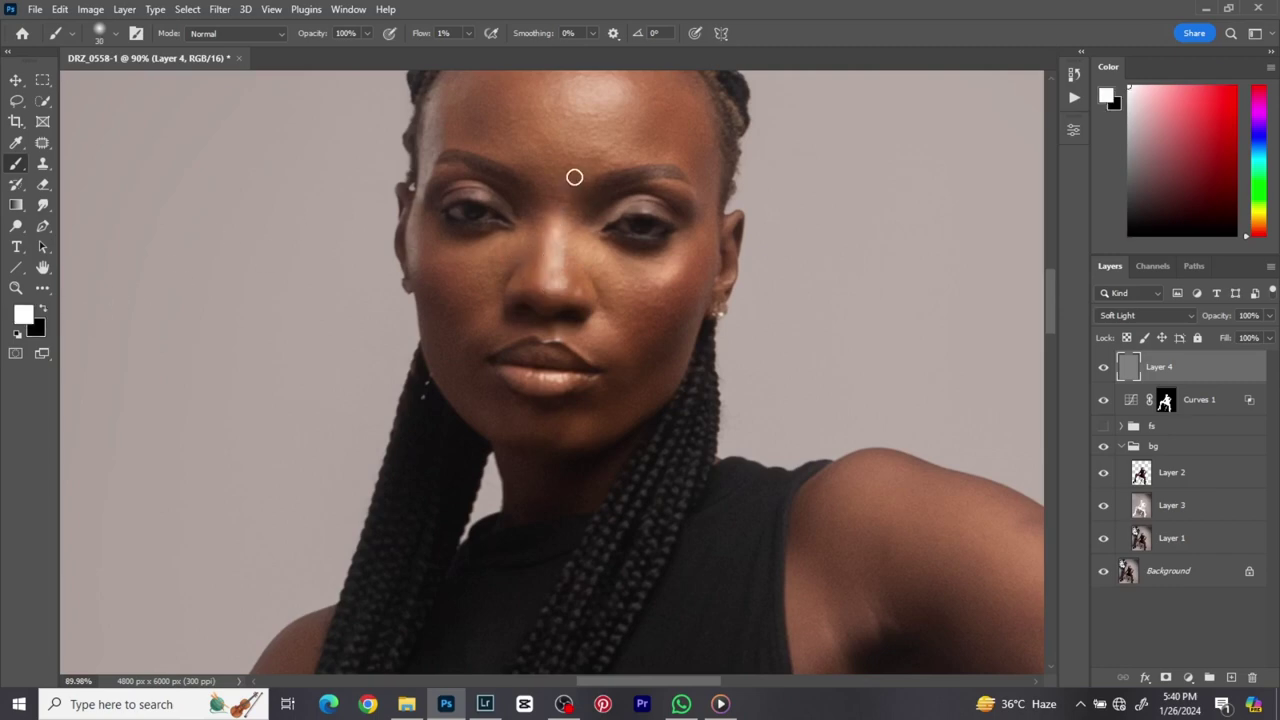
pyautogui.click(44, 309)
pyautogui.press('[')
pyautogui.press('[')
pyautogui.press('[')
pyautogui.press(']')
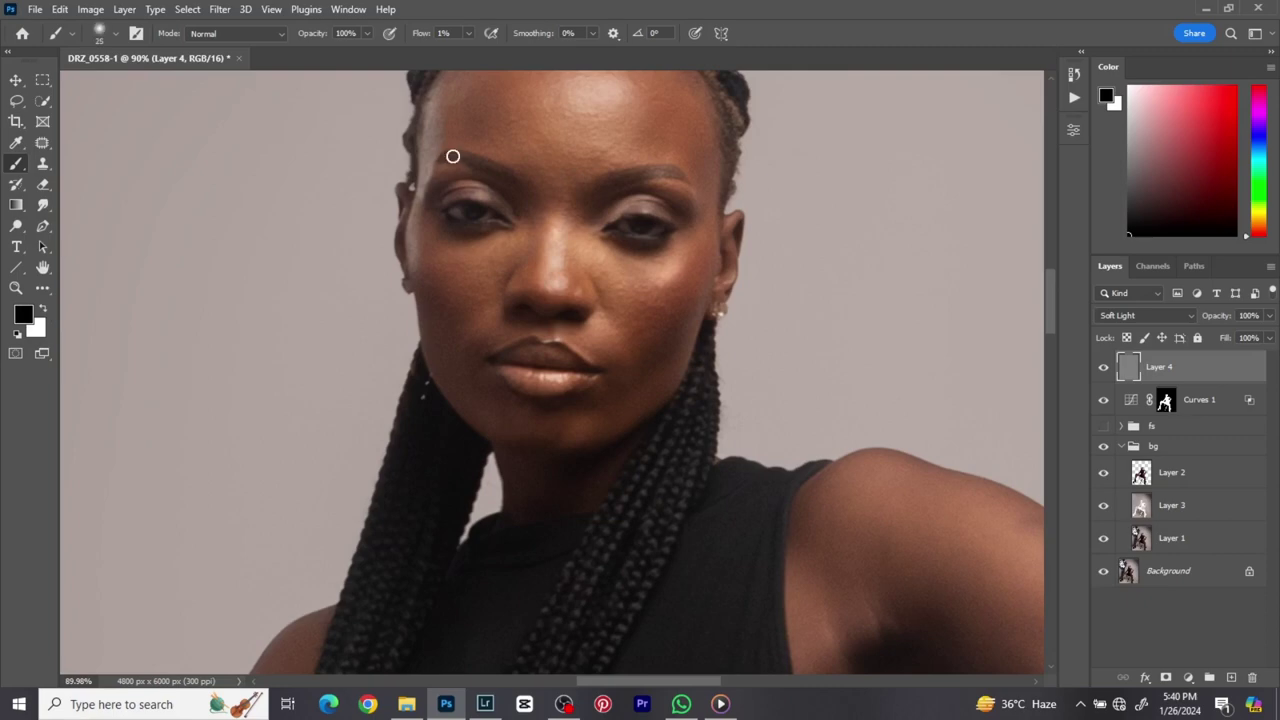
# - Burn the remaining small uneven patches on the face with black, varying the brush size to fit each spot
pyautogui.press('[')
pyautogui.press('[')
pyautogui.press('[')
pyautogui.press('[')
pyautogui.press(']')
pyautogui.press(']')
pyautogui.press('[')
pyautogui.press(']')
pyautogui.press(']')
pyautogui.press(']')
# - Dodge the iris of the eye on the image's right side in white with the brush reduced to size 4, and switch to black
pyautogui.scroll(6, 614, 229)
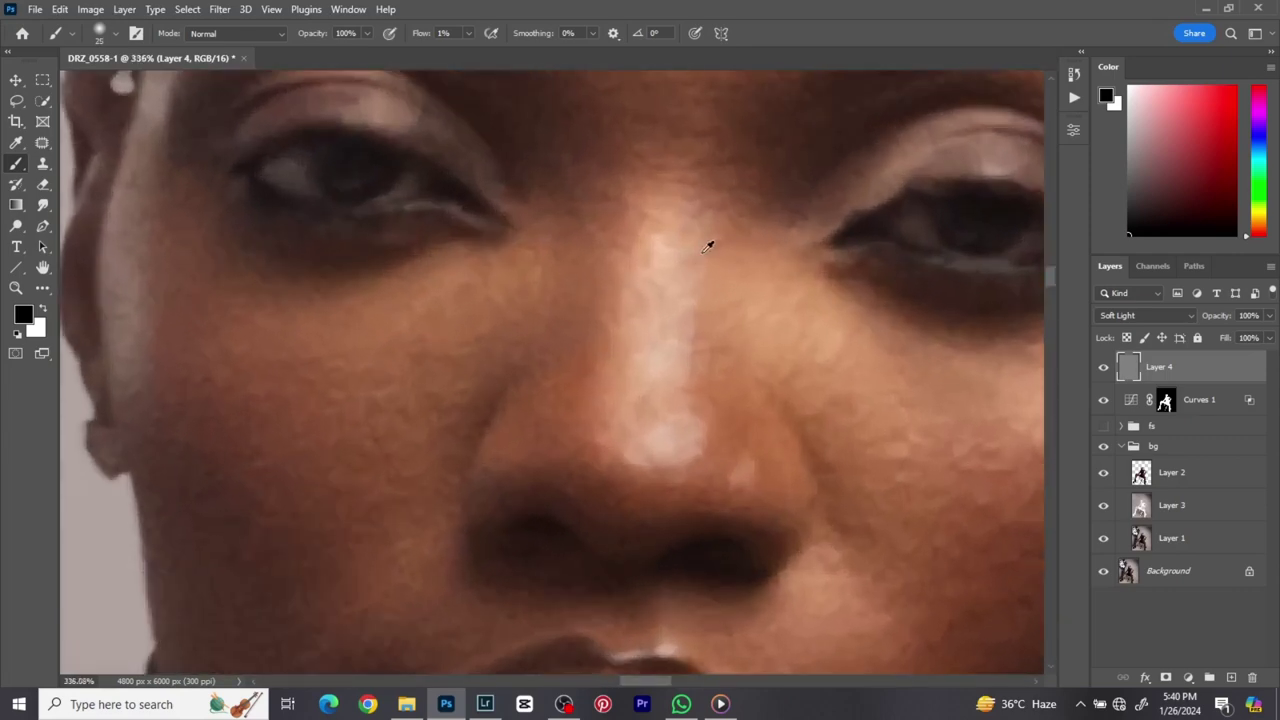
pyautogui.moveTo(897, 240); pyautogui.dragTo(749, 320)
pyautogui.press('x')
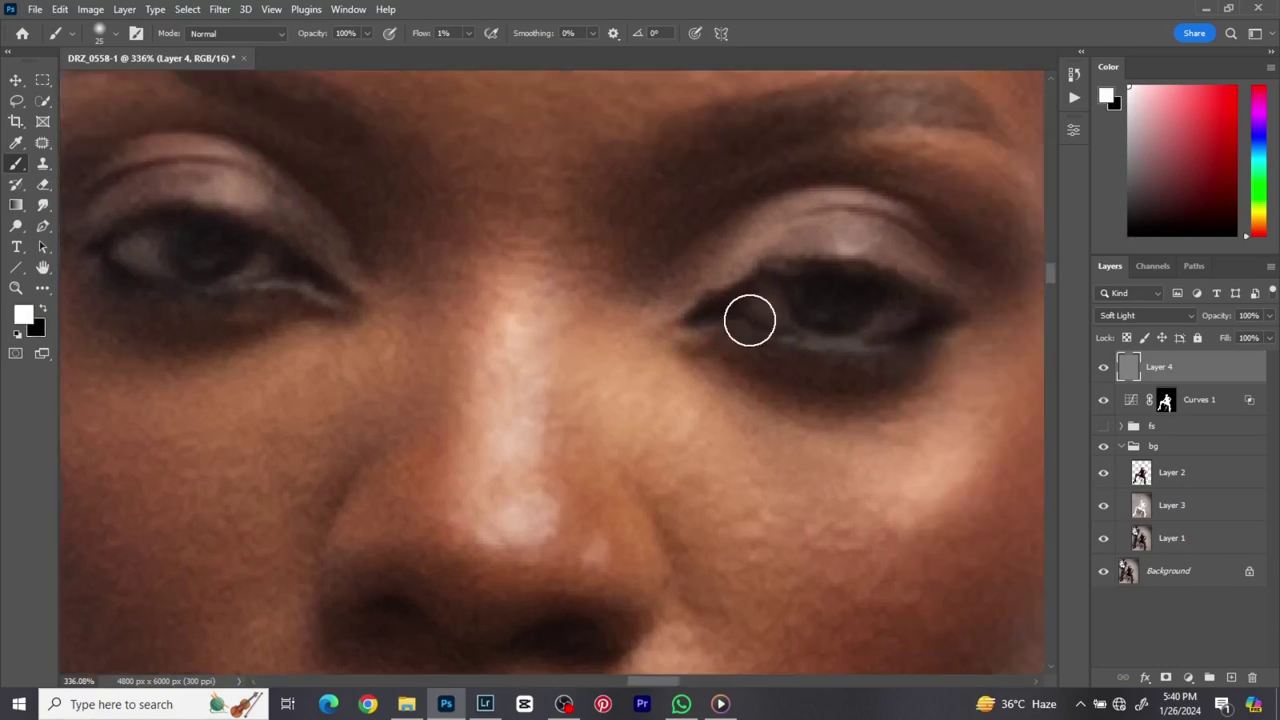
pyautogui.press('[')
pyautogui.press('[')
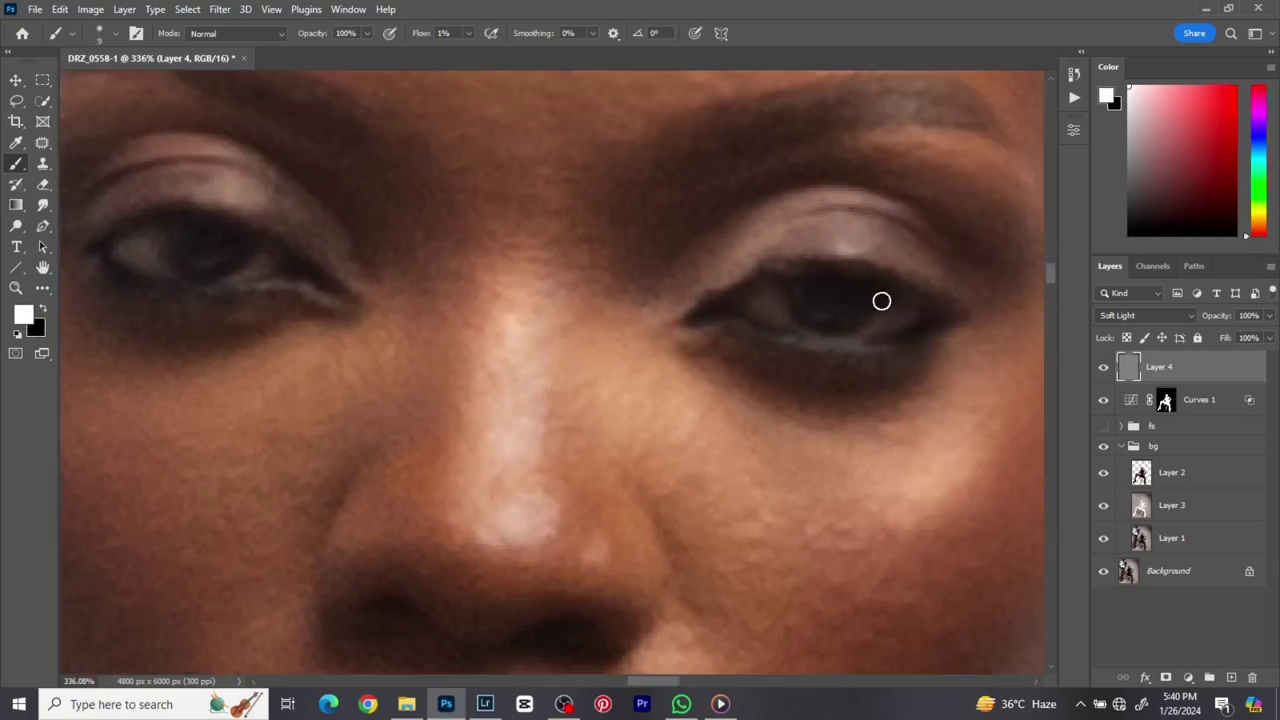
pyautogui.press('[')
pyautogui.press('[')
pyautogui.press('[')
pyautogui.press('[')
pyautogui.press('[')
pyautogui.press('x')
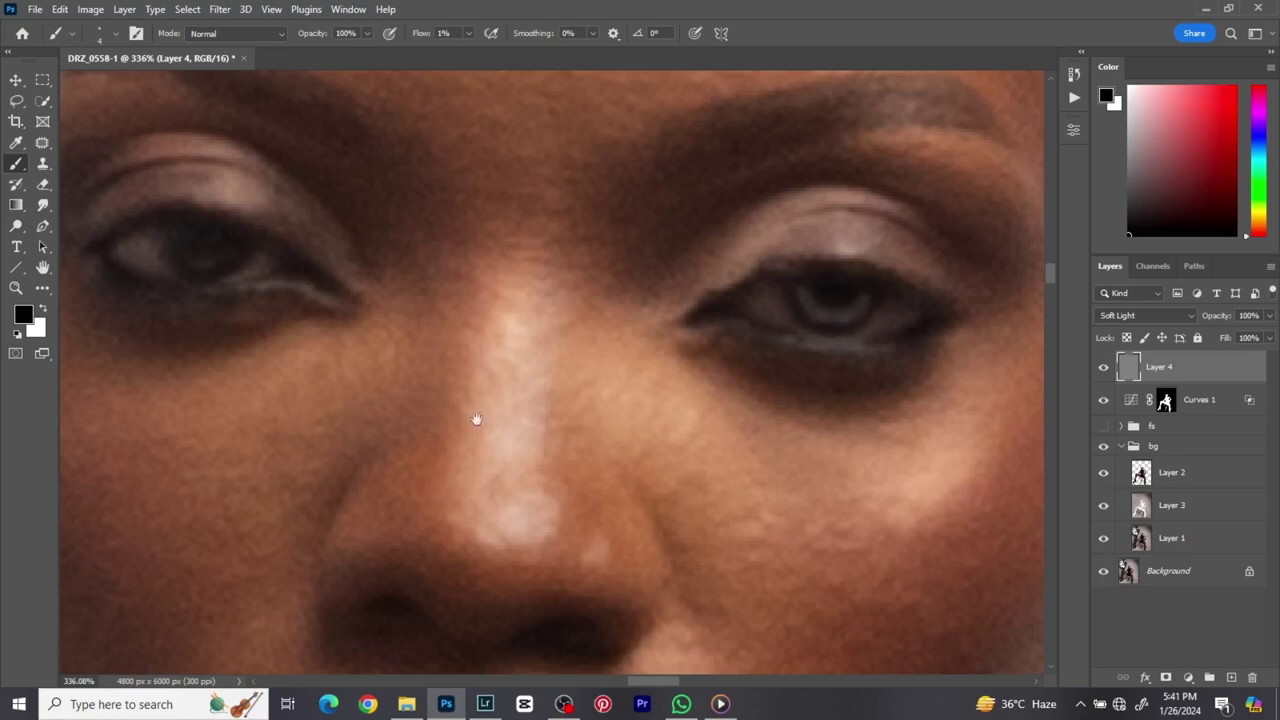
# - Dodge the other eye's iris with a white size 5 brush, and burn its dark details with black at size 6
pyautogui.moveTo(474, 420); pyautogui.dragTo(643, 451)
pyautogui.press('x')
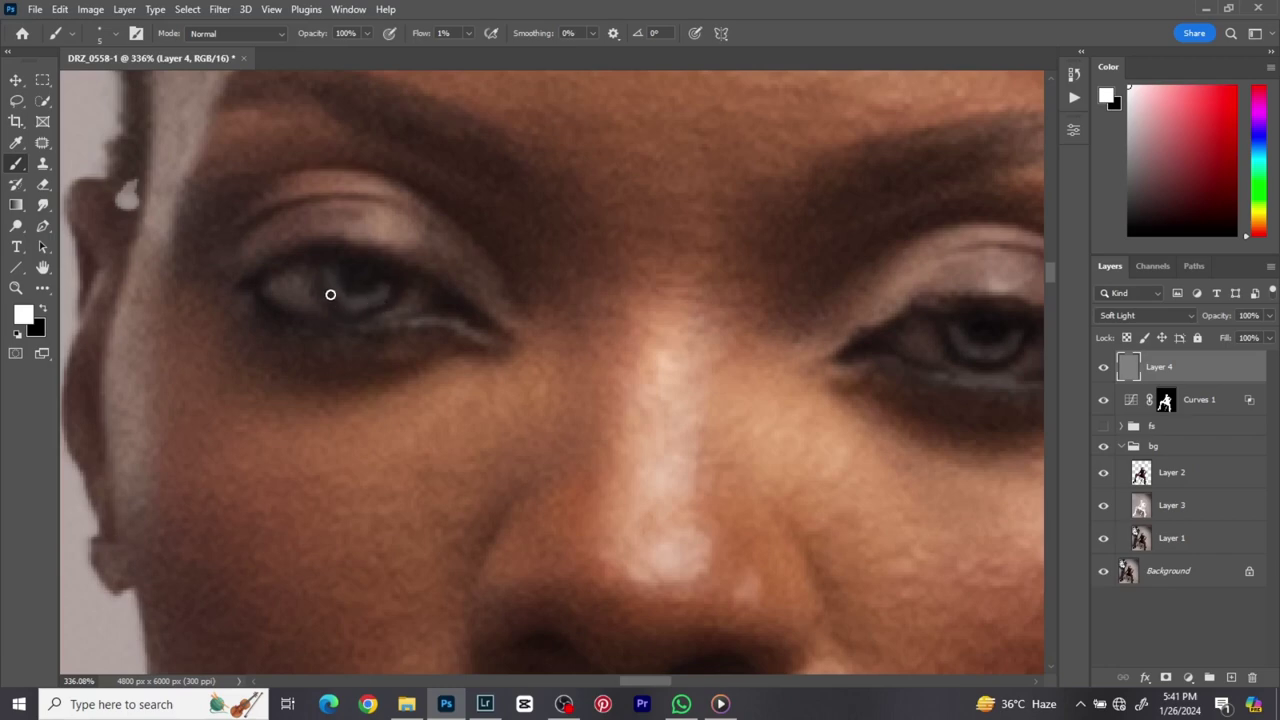
pyautogui.click(42, 309)
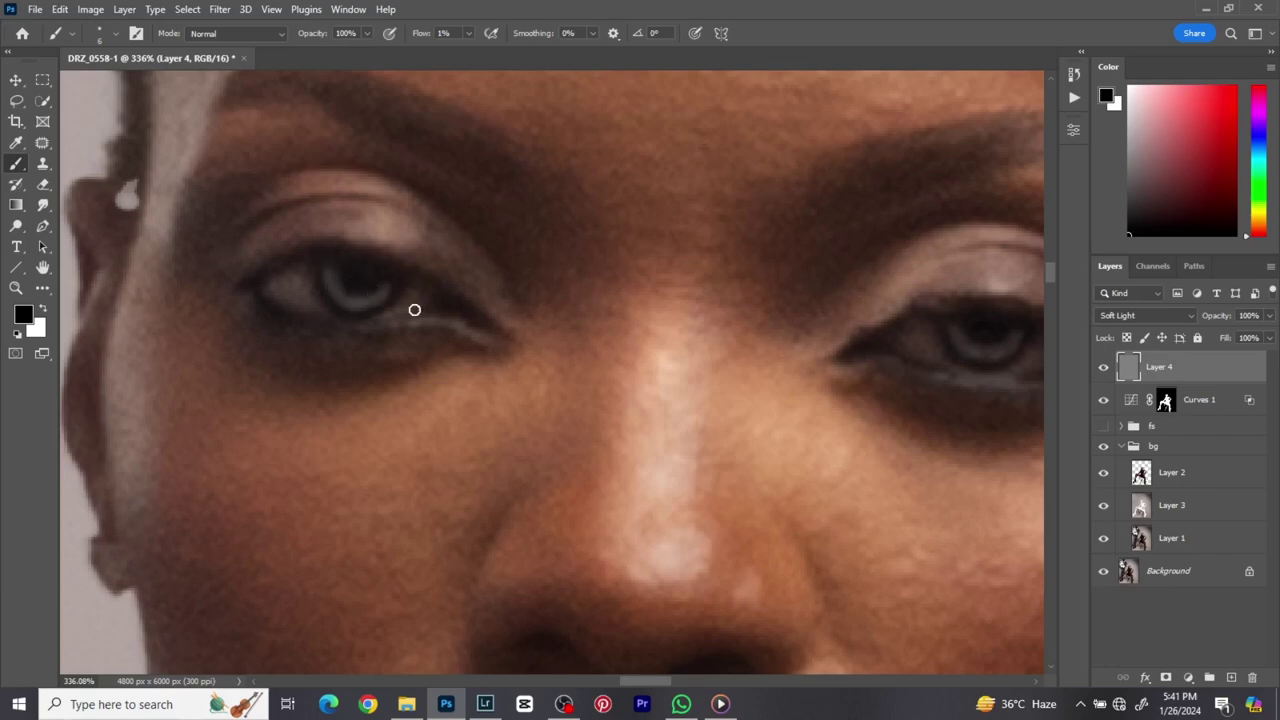
# - Compare the portrait with Layer 4 off and on, and show the fs group again
pyautogui.scroll(-6, 414, 310)
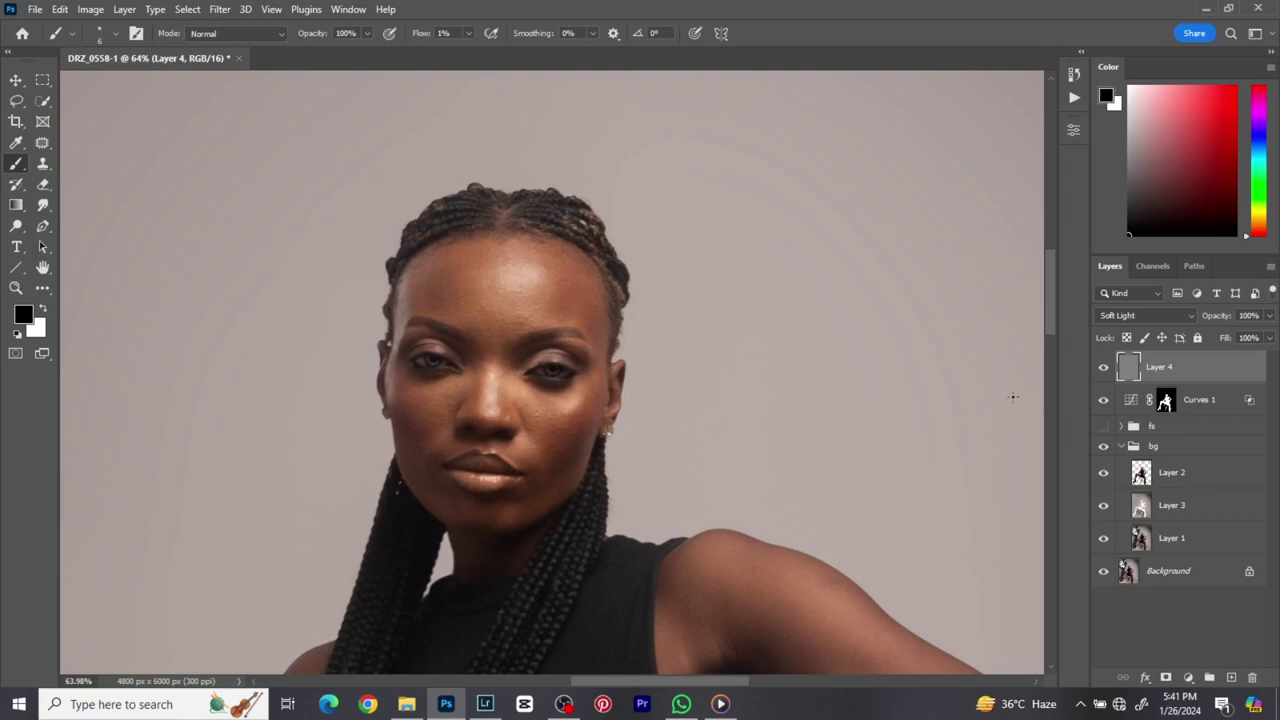
pyautogui.click(1104, 368)
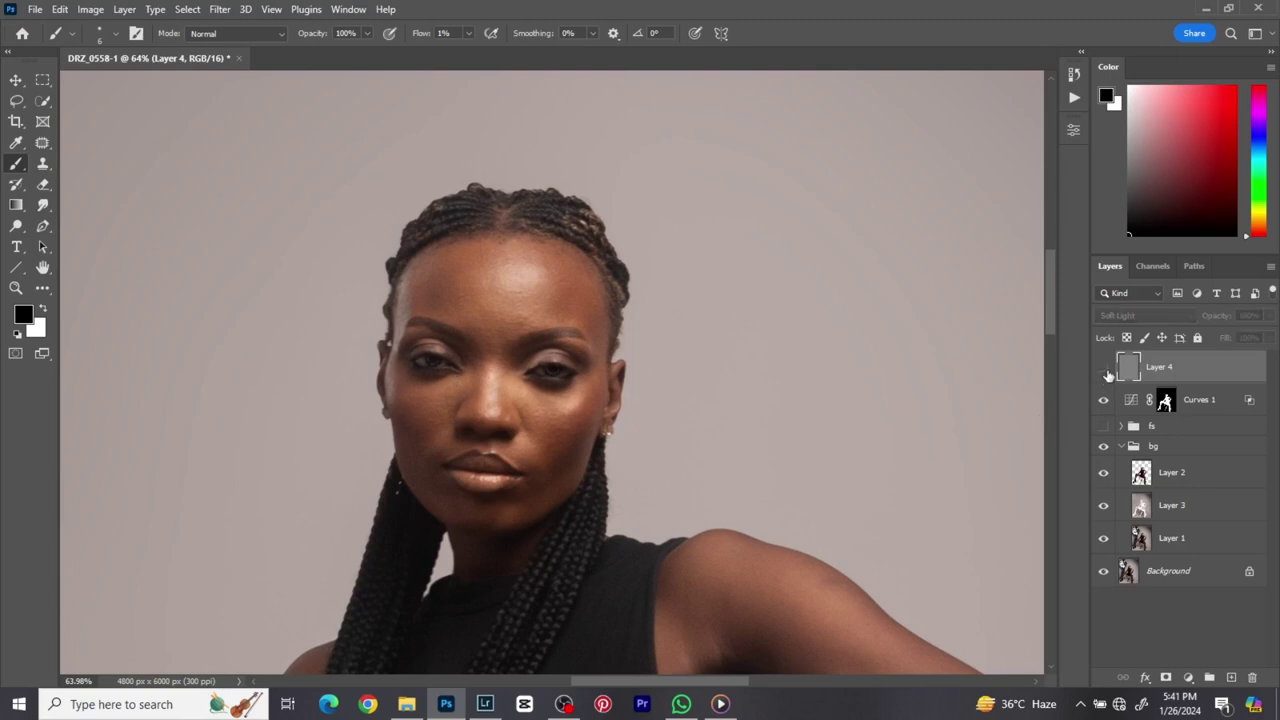
pyautogui.click(1104, 369)
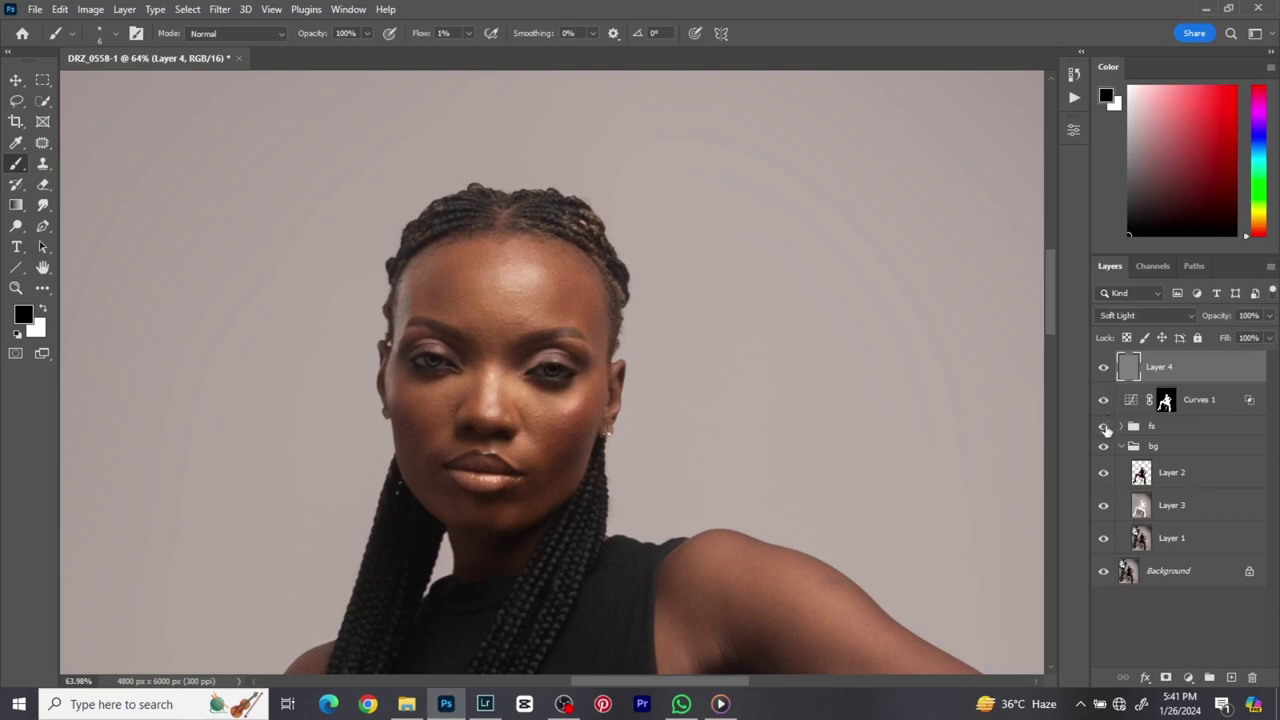
pyautogui.click(1104, 426)
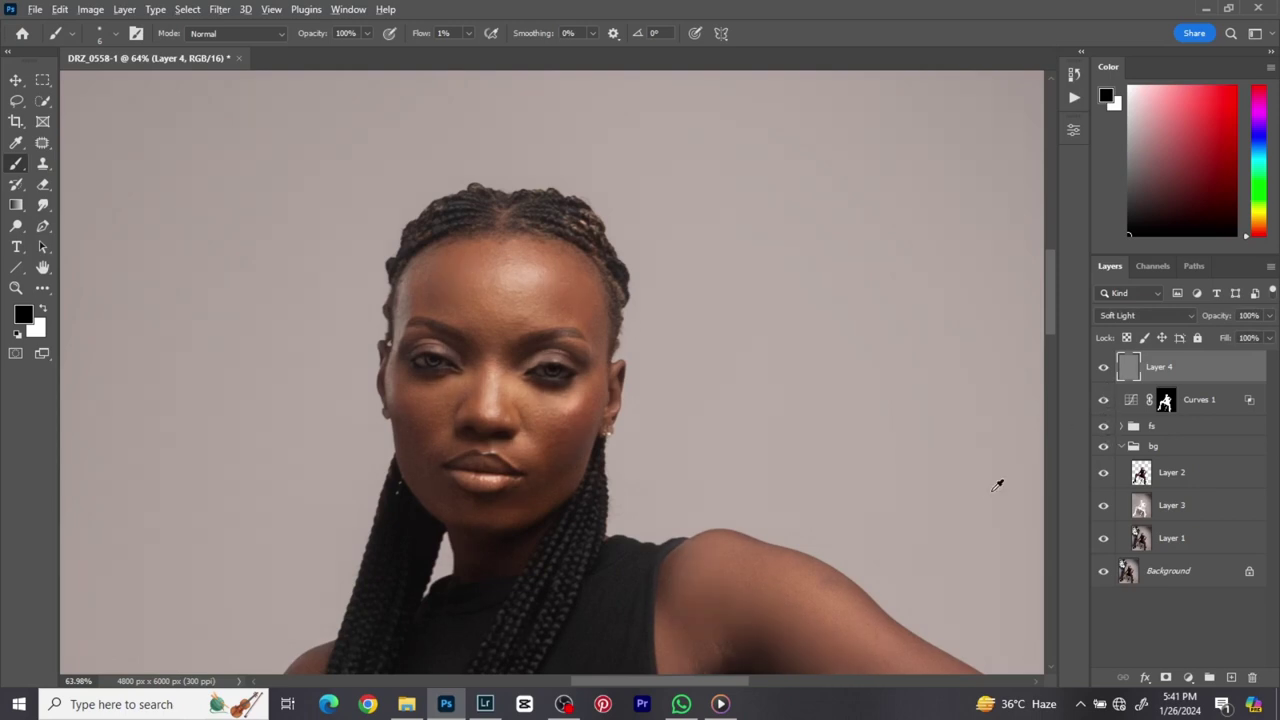
# - Group Layer 4 and Curves 1 together and name the group db
pyautogui.scroll(-2, 1020, 463)
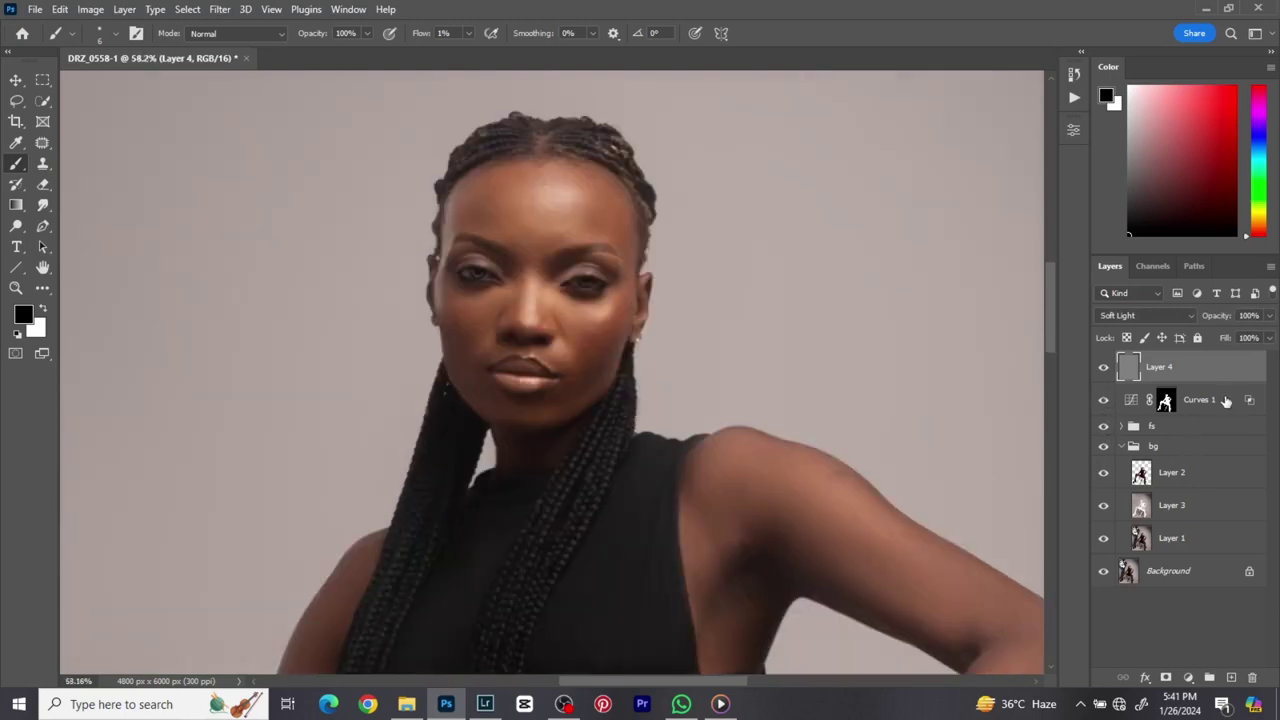
pyautogui.keyDown('shift'); pyautogui.click(1224, 400); pyautogui.keyUp('shift')
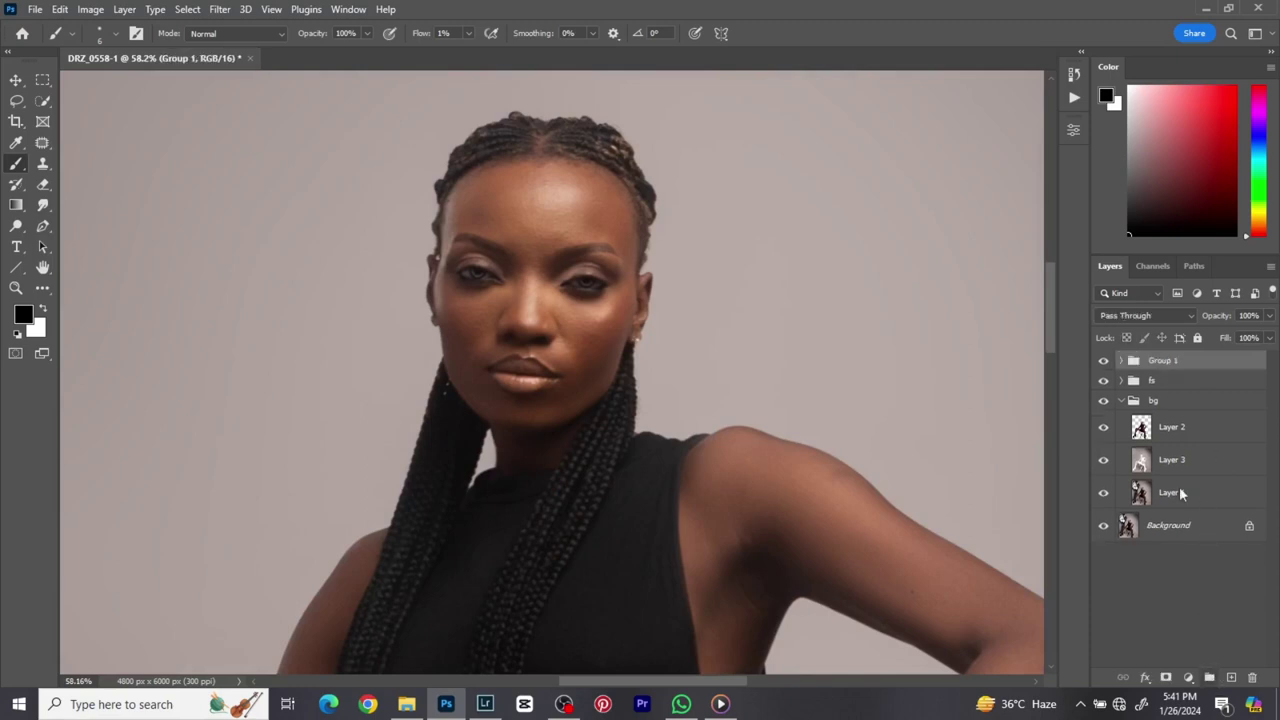
pyautogui.click(1209, 677)
pyautogui.doubleClick(1160, 361)
pyautogui.write('db')
pyautogui.press('Return')
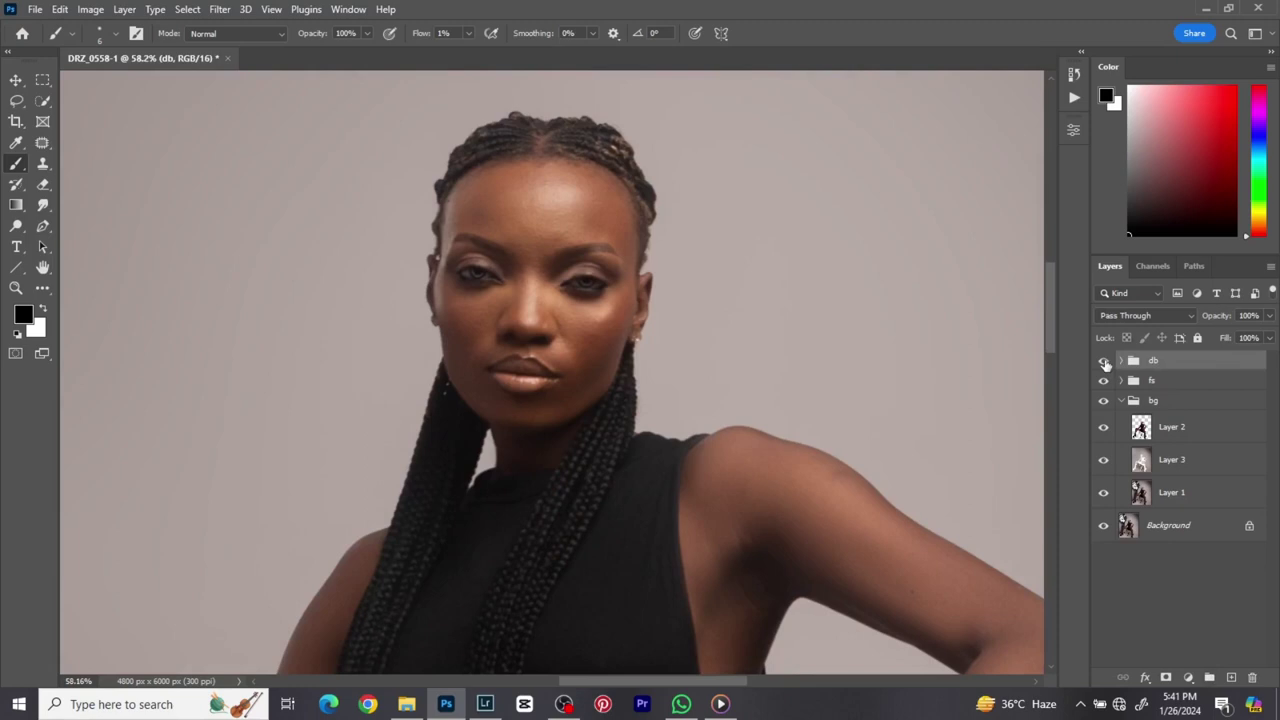
# - Compare the portrait with the db group hidden and shown
pyautogui.click(1104, 362)
pyautogui.click(1104, 362)
pyautogui.click(1104, 362)
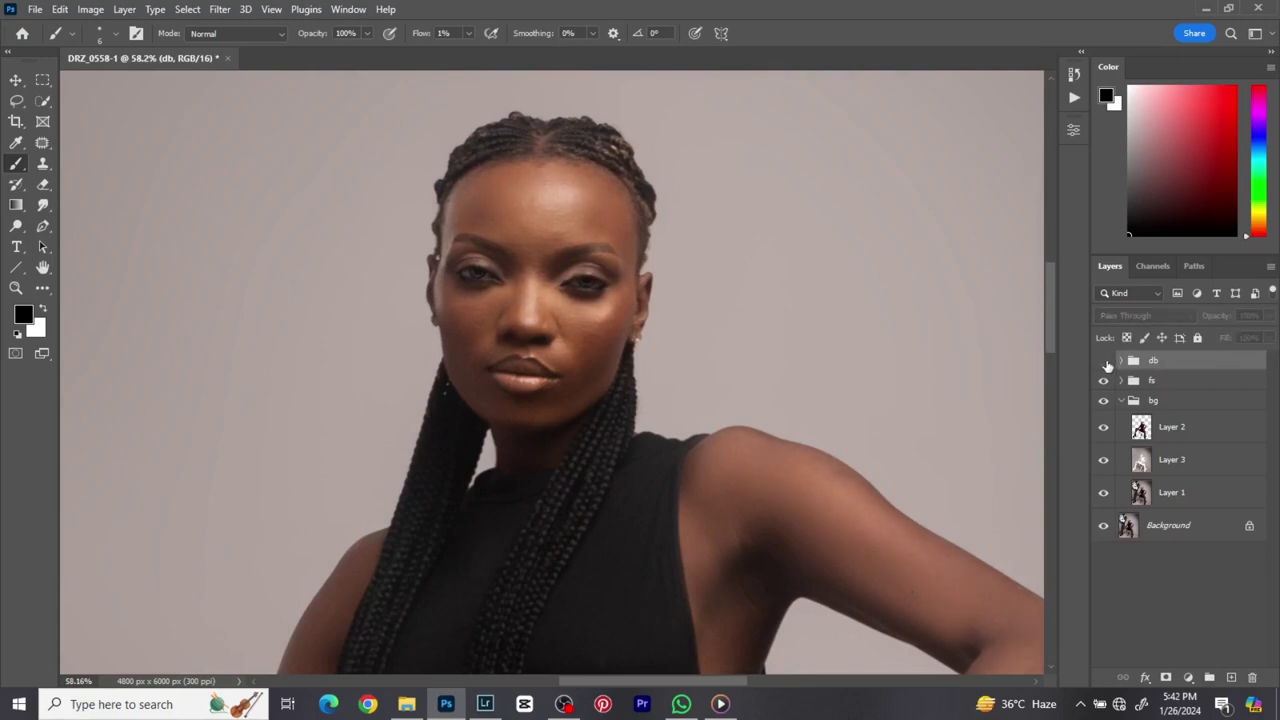
pyautogui.click(1104, 362)
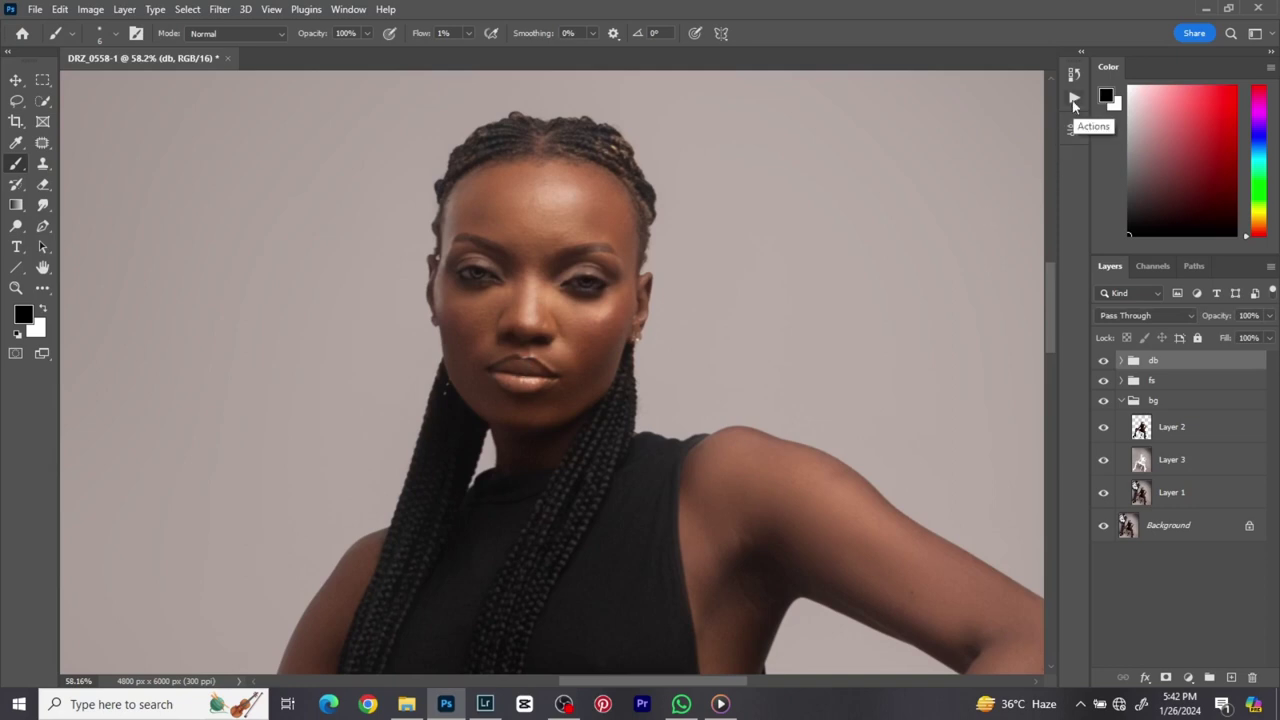
# - Run the Eyes N Teeth Whitening action from the PM Actions set
pyautogui.click(1073, 99)
pyautogui.click(963, 126)
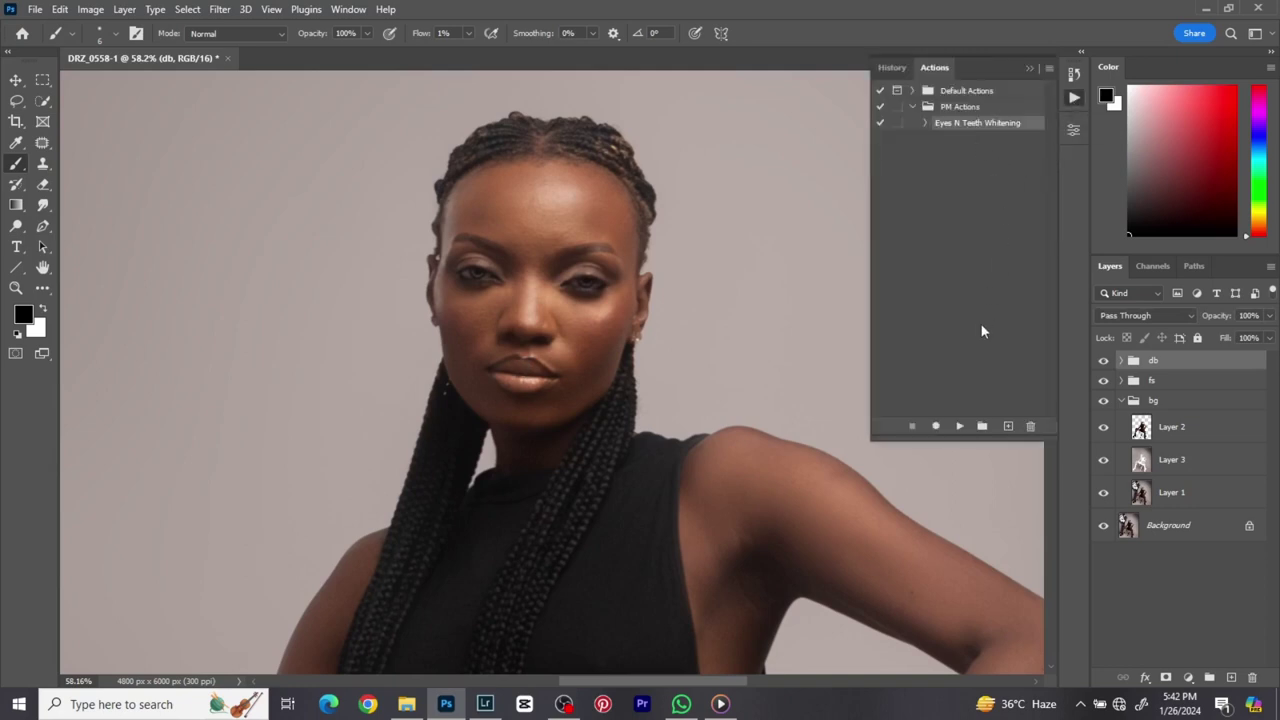
pyautogui.click(959, 426)
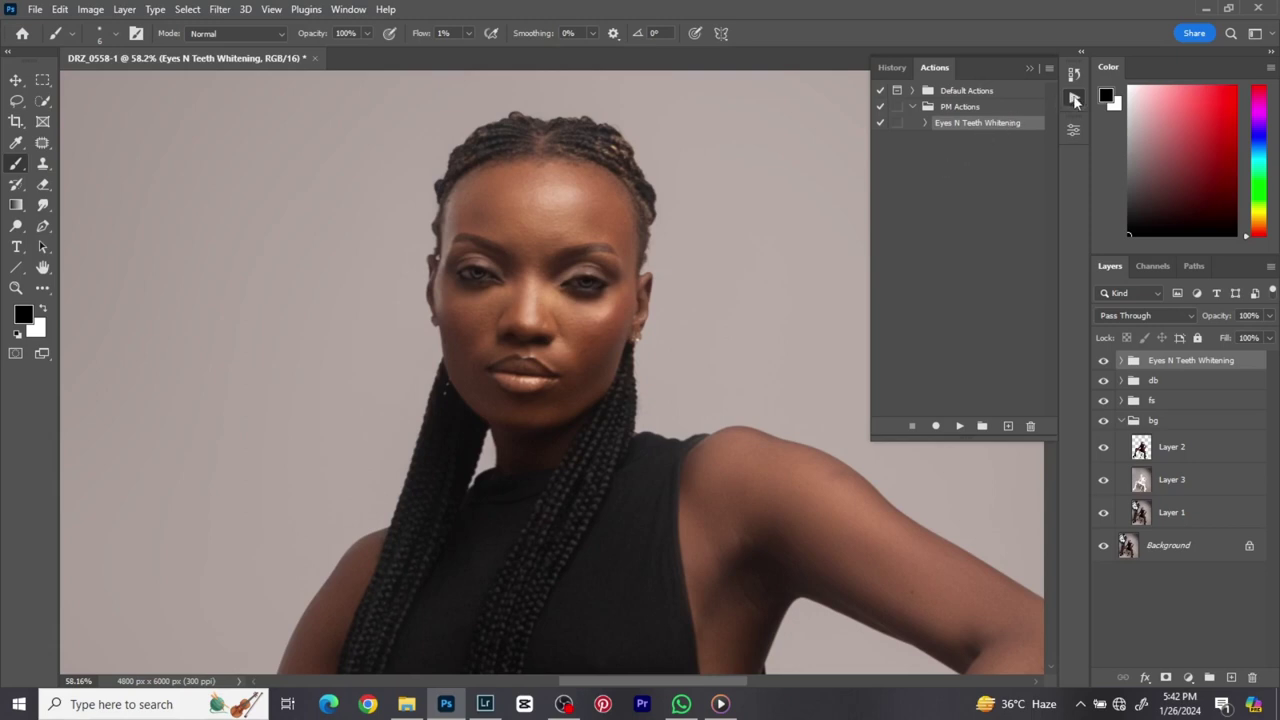
pyautogui.click(1074, 99)
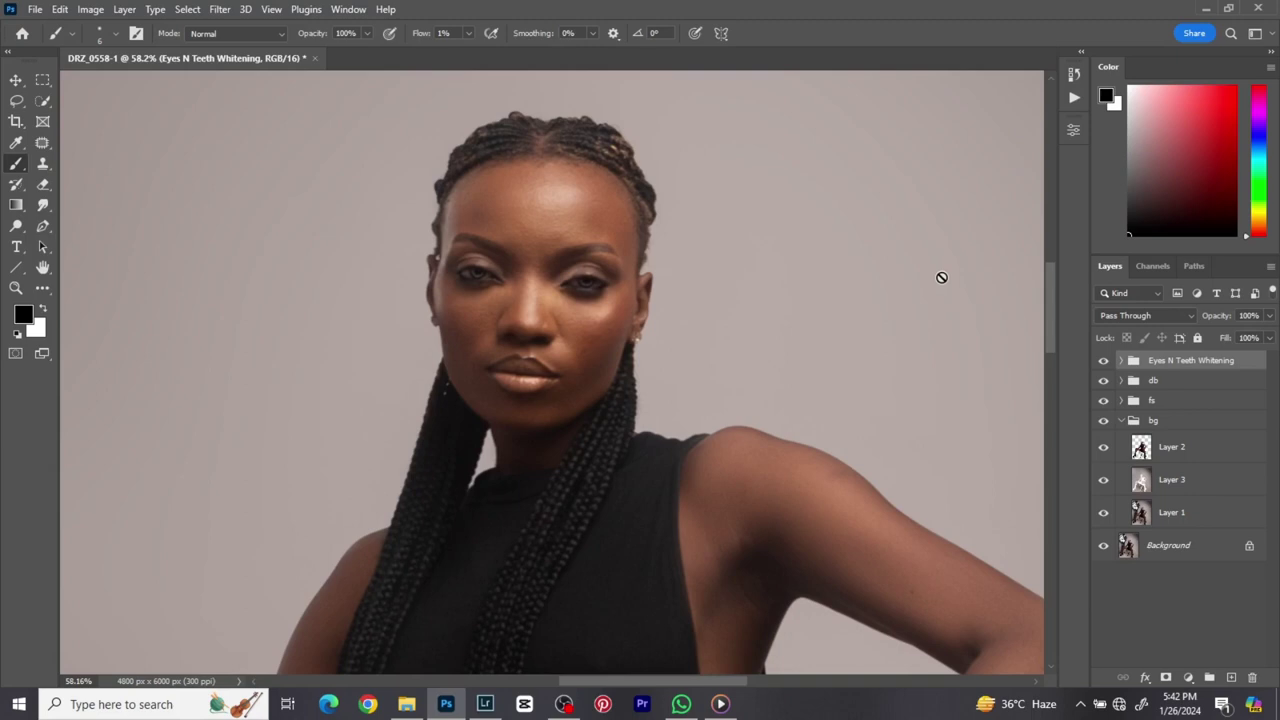
# - Select the Photo Filter 1 mask inside the Eyes N Teeth Whitening group and set the layer's fill to 70%
pyautogui.click(1122, 361)
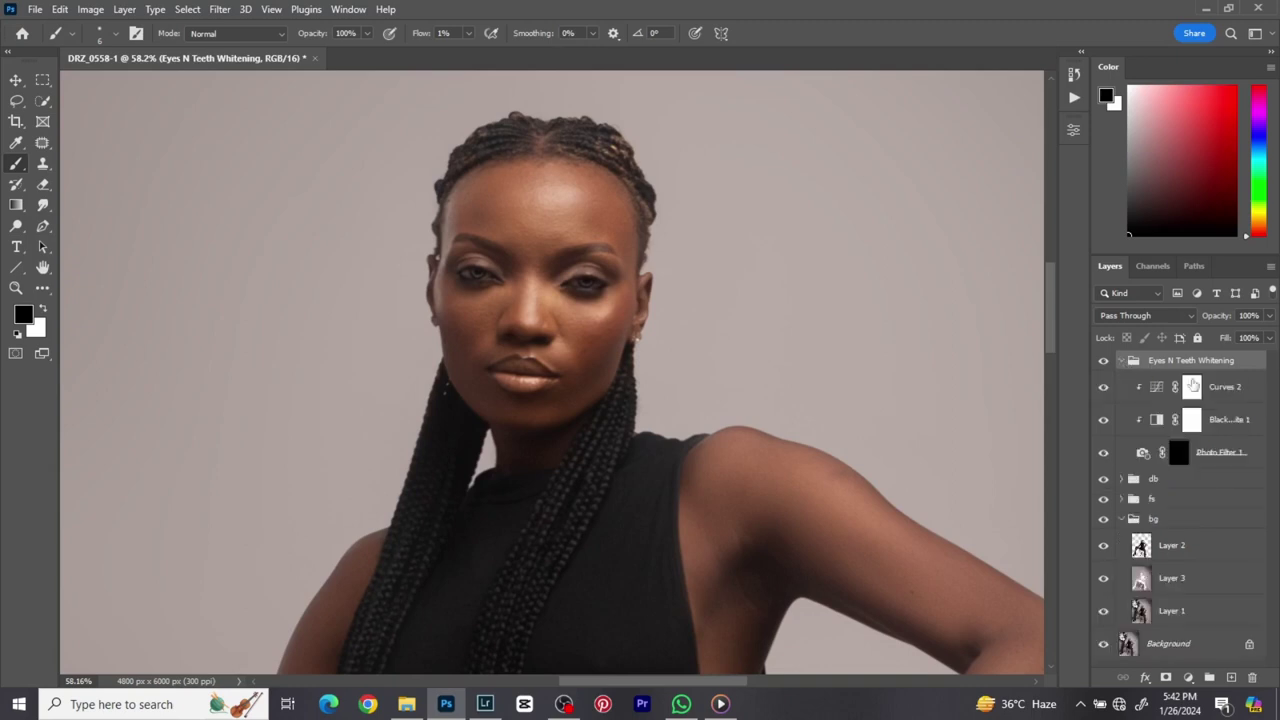
pyautogui.click(1180, 455)
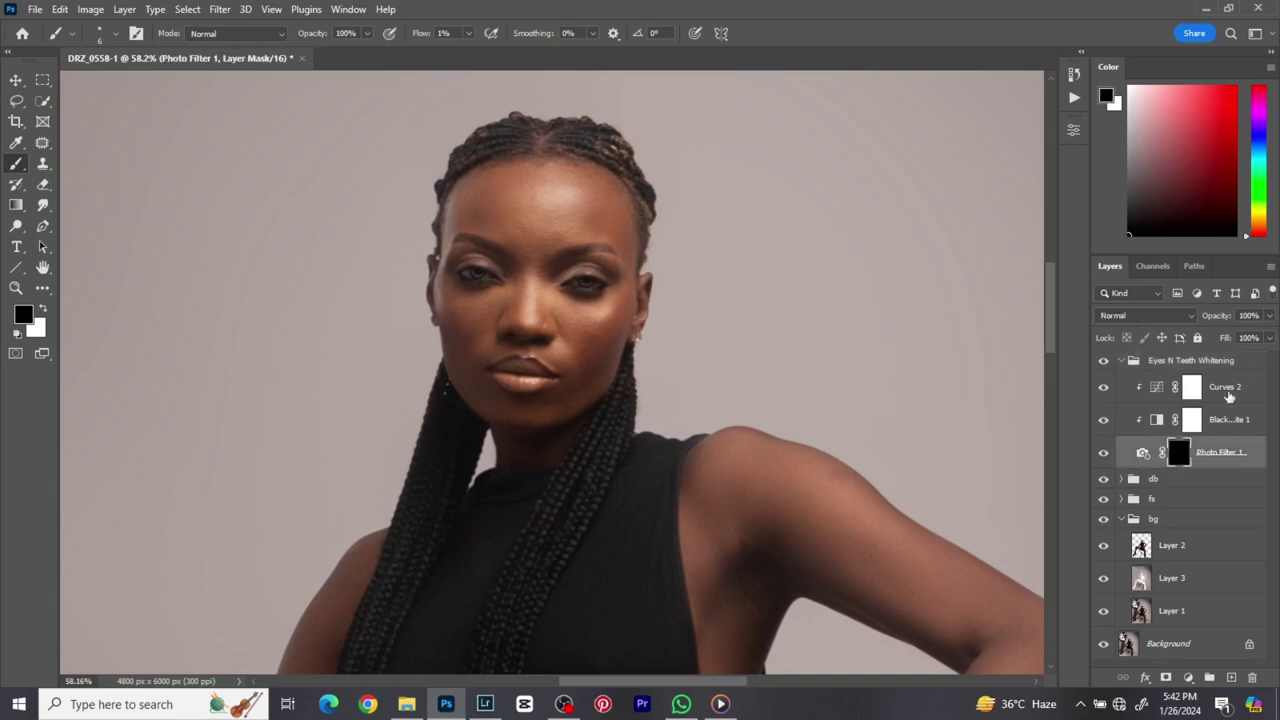
pyautogui.click(1250, 338)
pyautogui.write('70')
# - Paint white on the Photo Filter 1 mask over the eye on the image's left side, using 100% flow and brush size 10
pyautogui.write('x')
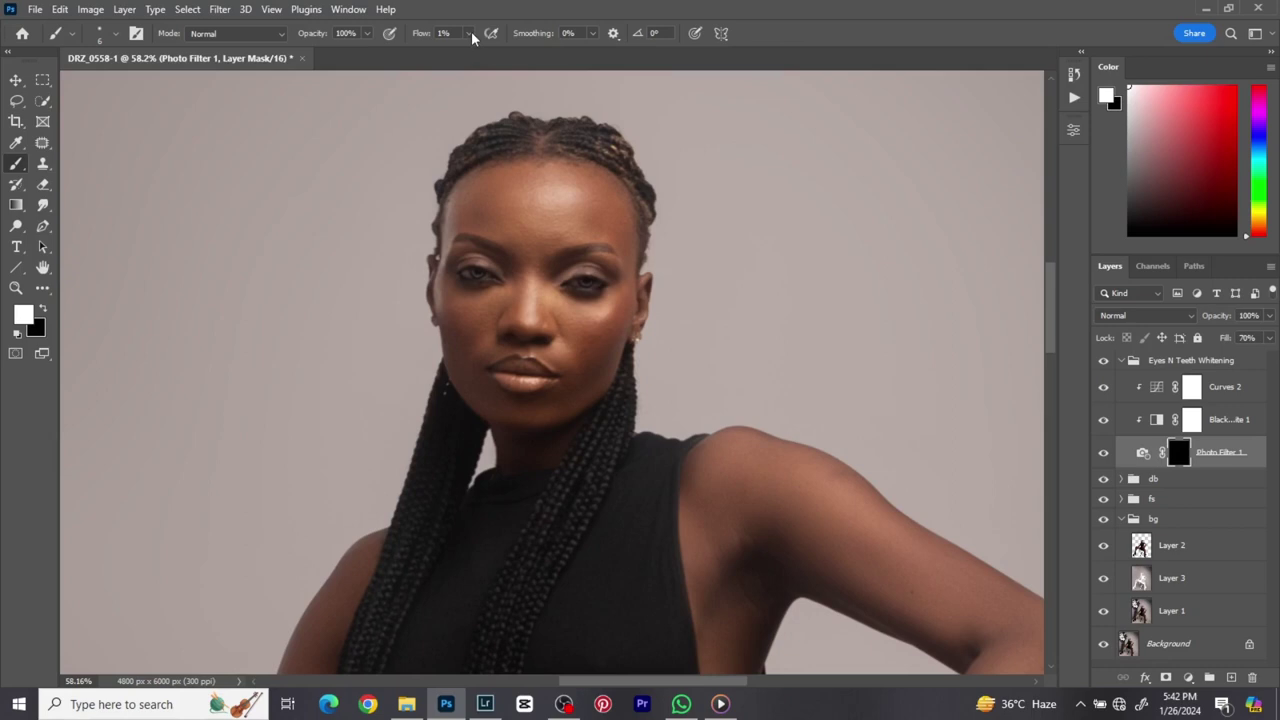
pyautogui.click(471, 33)
pyautogui.moveTo(471, 51); pyautogui.dragTo(804, 33)
pyautogui.scroll(8, 504, 249)
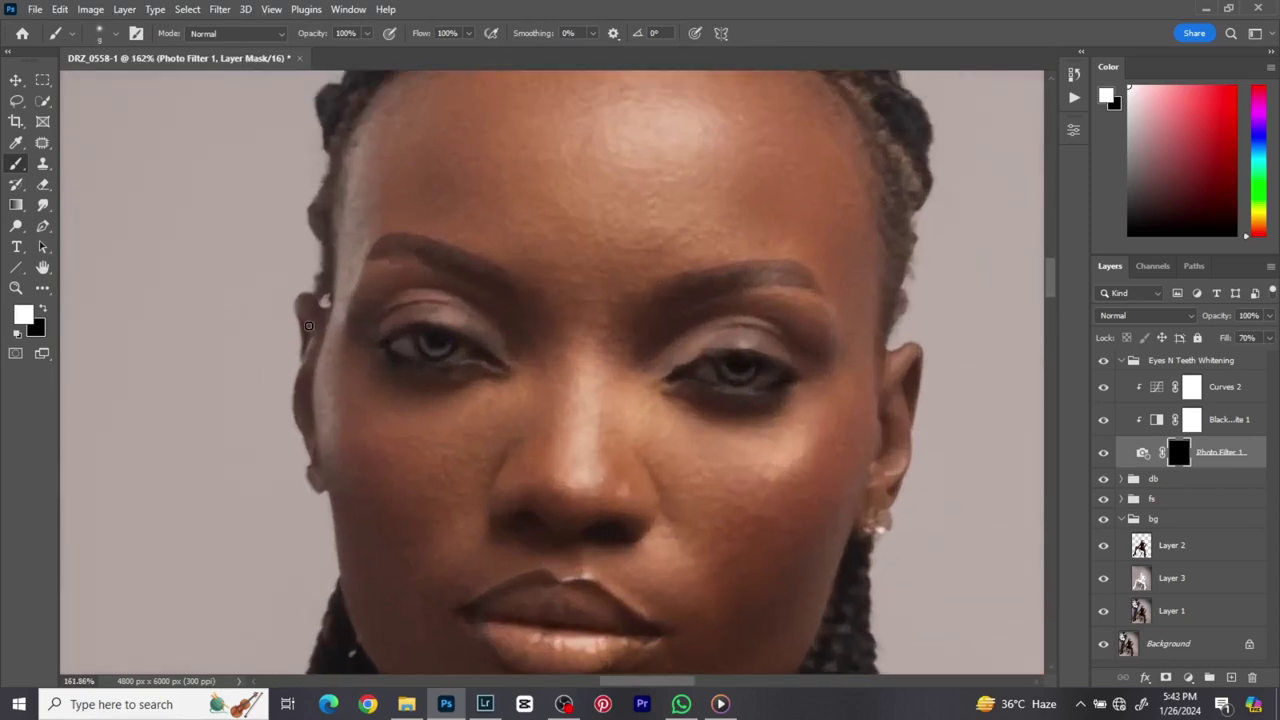
pyautogui.press(']')
pyautogui.press(']')
pyautogui.press(']')
pyautogui.press(']')
pyautogui.moveTo(396, 342)
pyautogui.mouseDown()
pyautogui.moveTo(429, 363)
pyautogui.moveTo(486, 360)
pyautogui.mouseUp()
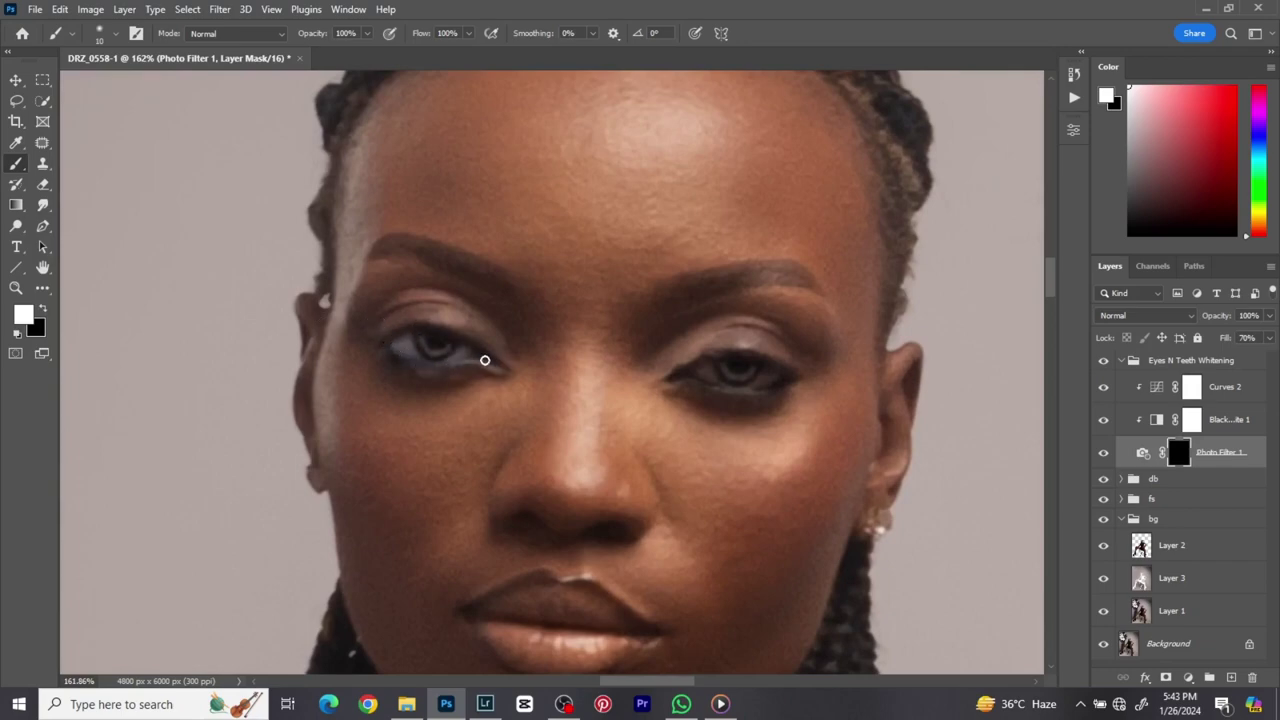
# - Paint black with brush size 15 on the Photo Filter 1 mask around the eye on the image's left side to trim the whitening spill
pyautogui.click(43, 311)
pyautogui.press(']')
pyautogui.press(']')
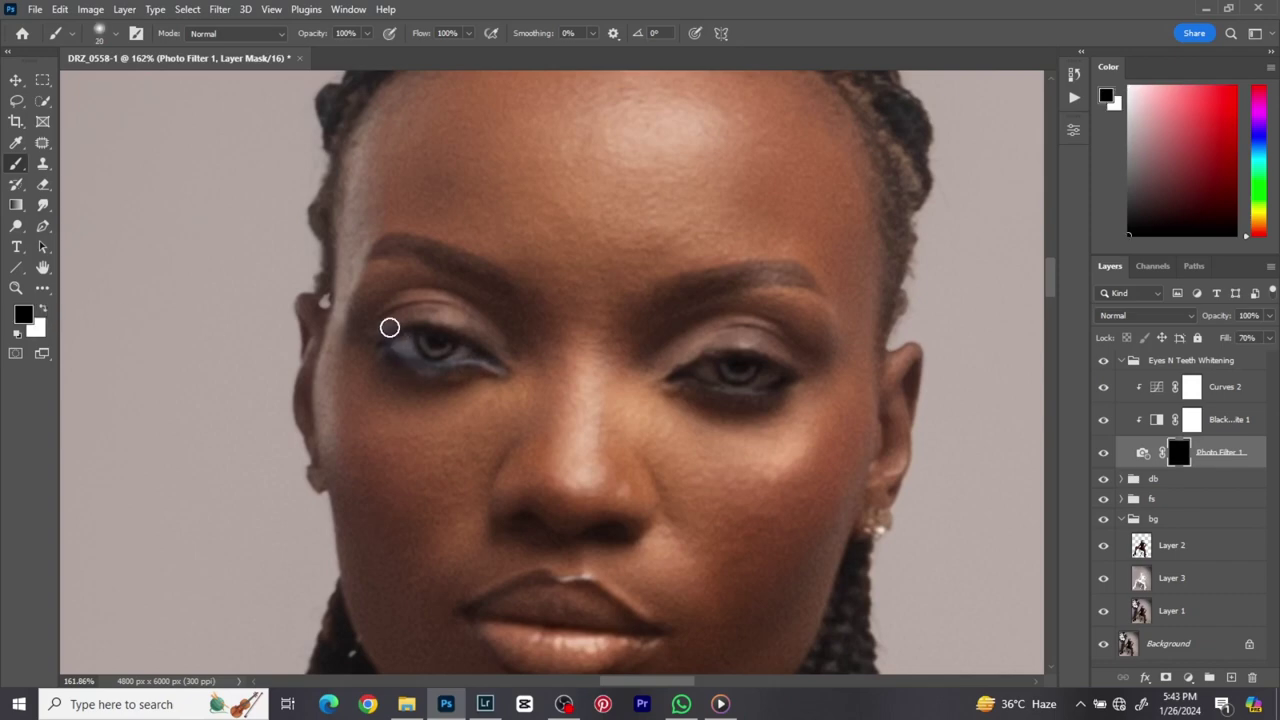
pyautogui.press('[')
pyautogui.moveTo(380, 361)
pyautogui.mouseDown()
pyautogui.moveTo(441, 377)
pyautogui.moveTo(513, 365)
pyautogui.mouseUp()
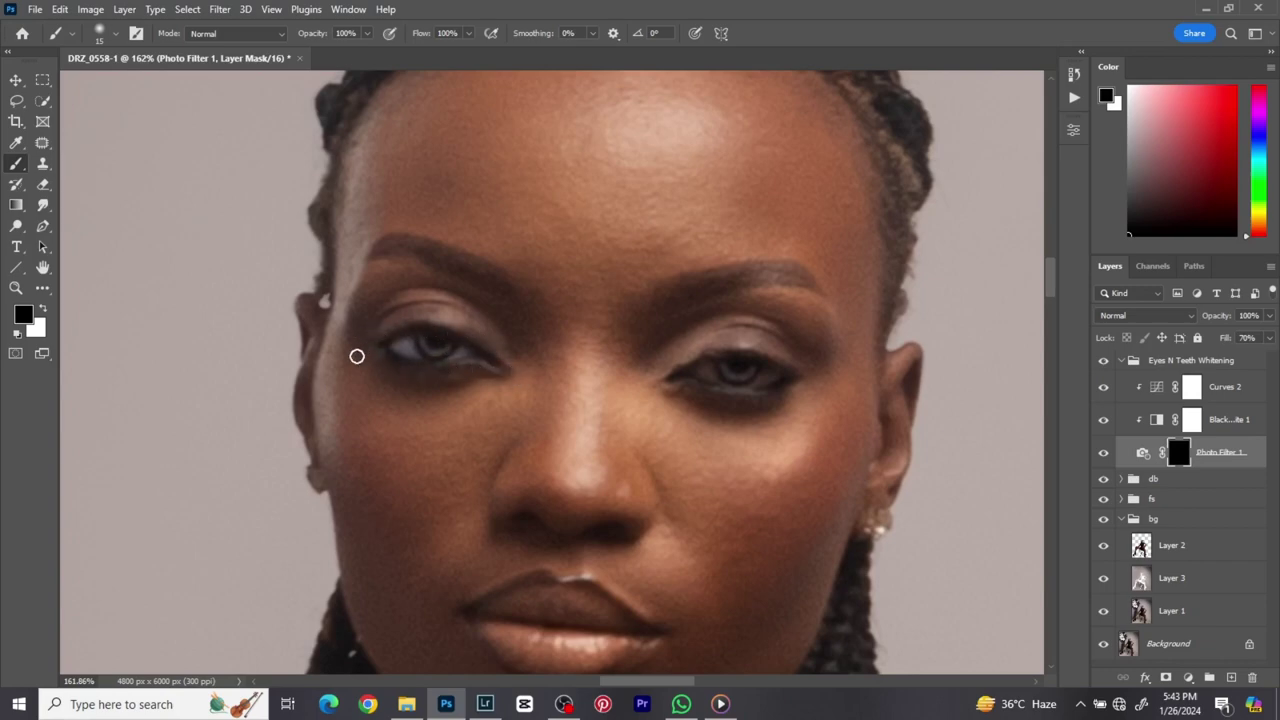
# - Whiten the eye on the image's right side with white at brush size 10 on the Photo Filter 1 mask, trimming the spill in black at size 20
pyautogui.click(42, 310)
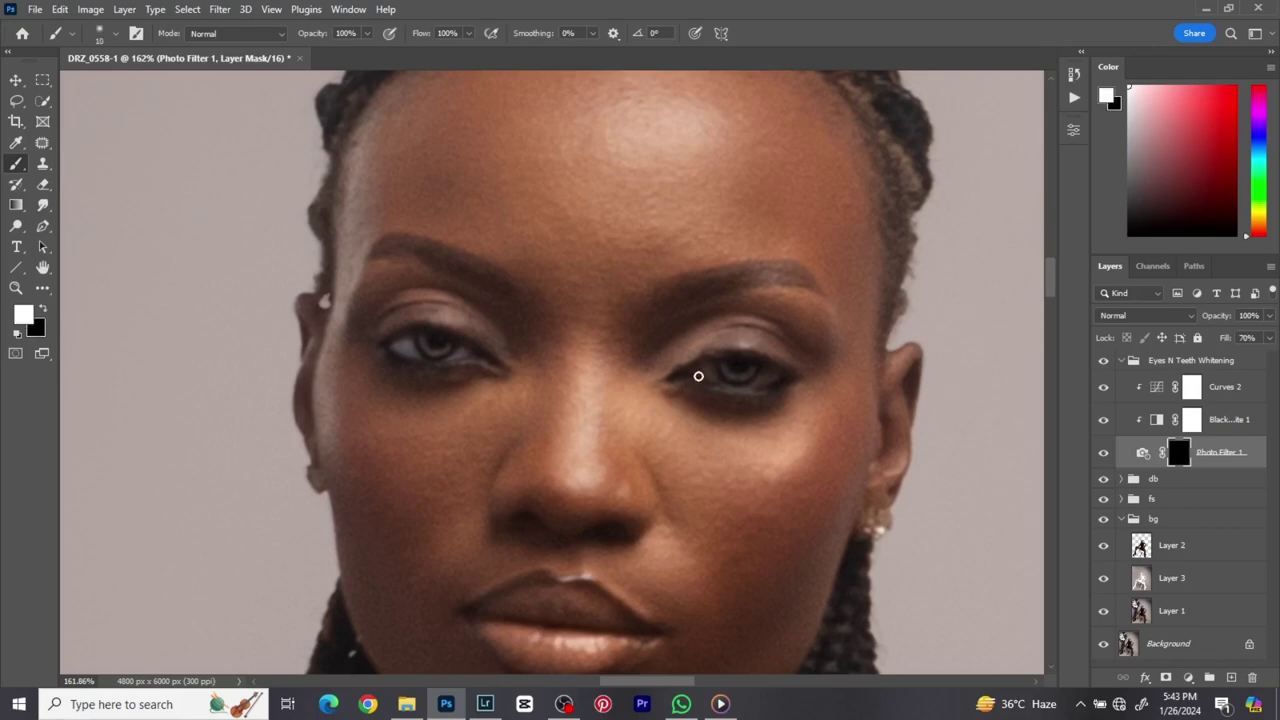
pyautogui.moveTo(691, 374)
pyautogui.mouseDown()
pyautogui.moveTo(719, 388)
pyautogui.moveTo(772, 375)
pyautogui.moveTo(743, 392)
pyautogui.moveTo(714, 385)
pyautogui.moveTo(788, 378)
pyautogui.mouseUp()
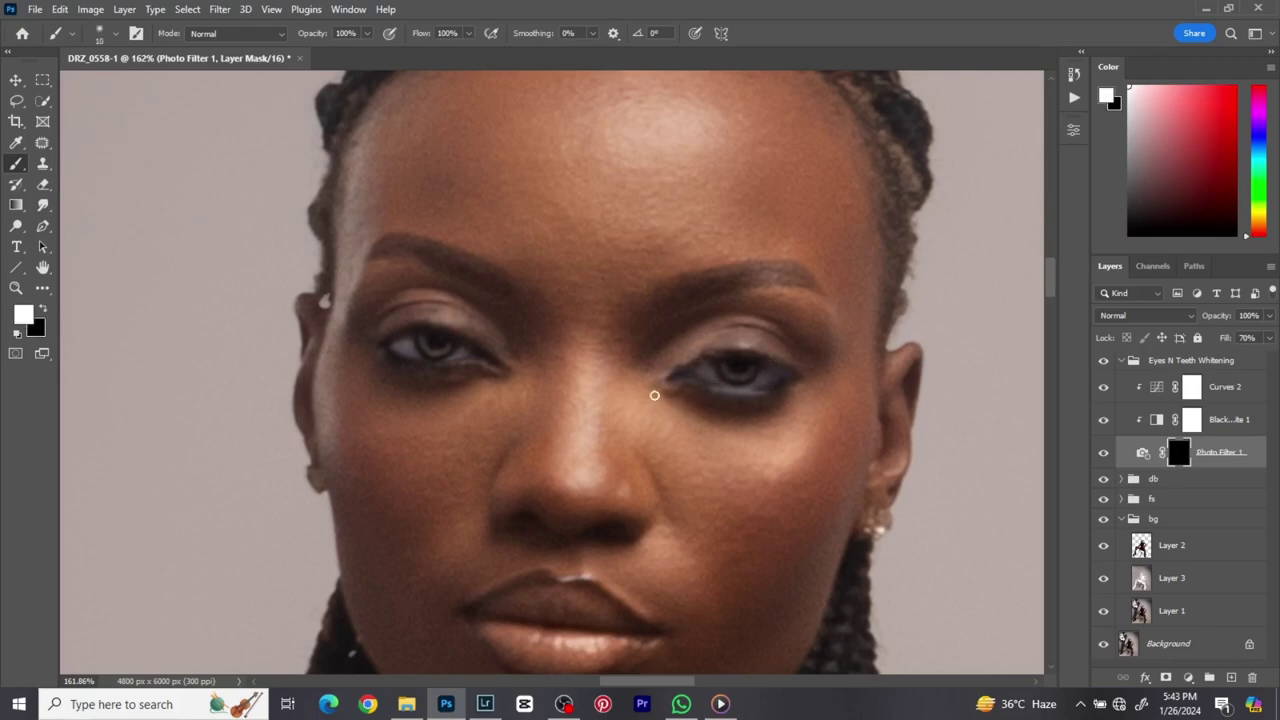
pyautogui.click(42, 310)
pyautogui.press(']')
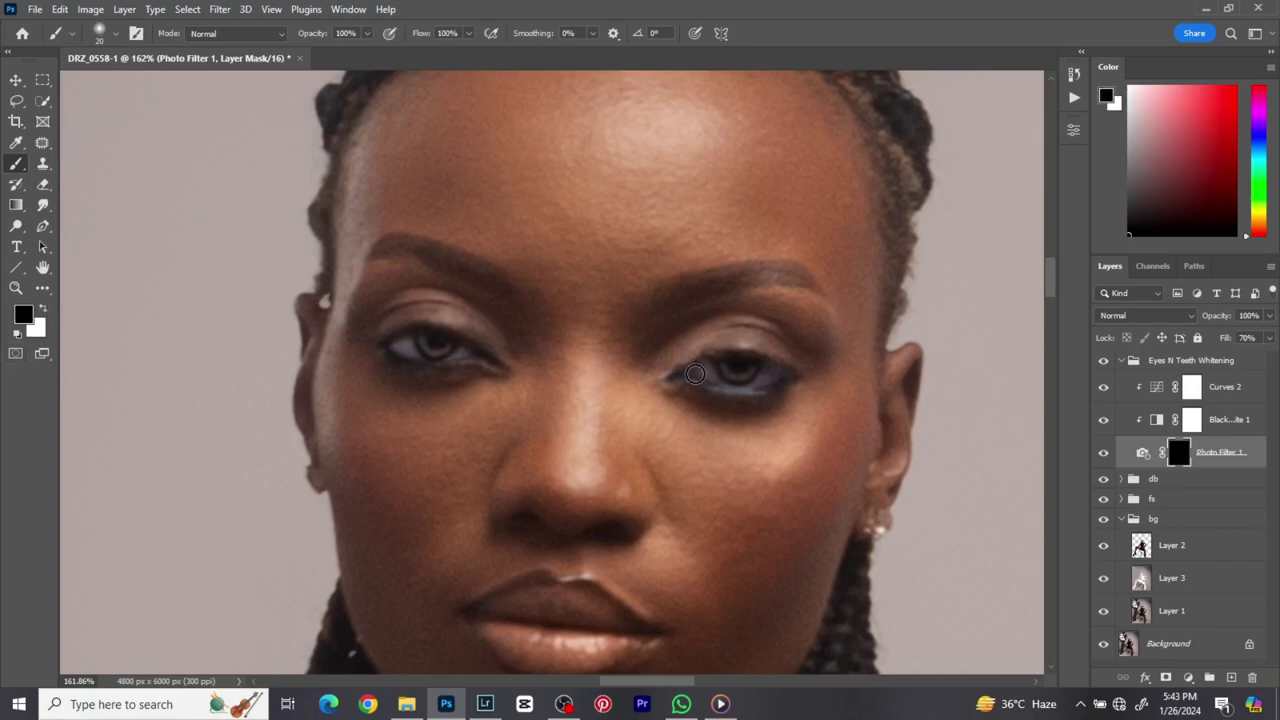
pyautogui.moveTo(696, 374)
pyautogui.mouseDown()
pyautogui.moveTo(803, 384)
pyautogui.moveTo(770, 400)
pyautogui.moveTo(651, 393)
pyautogui.moveTo(652, 367)
pyautogui.moveTo(704, 345)
pyautogui.moveTo(799, 364)
pyautogui.moveTo(757, 341)
pyautogui.moveTo(708, 338)
pyautogui.moveTo(681, 347)
pyautogui.moveTo(748, 367)
pyautogui.moveTo(692, 344)
pyautogui.moveTo(651, 391)
pyautogui.moveTo(772, 404)
pyautogui.moveTo(820, 374)
pyautogui.moveTo(705, 337)
pyautogui.moveTo(674, 370)
pyautogui.mouseUp()
pyautogui.scroll(-5, 674, 370)
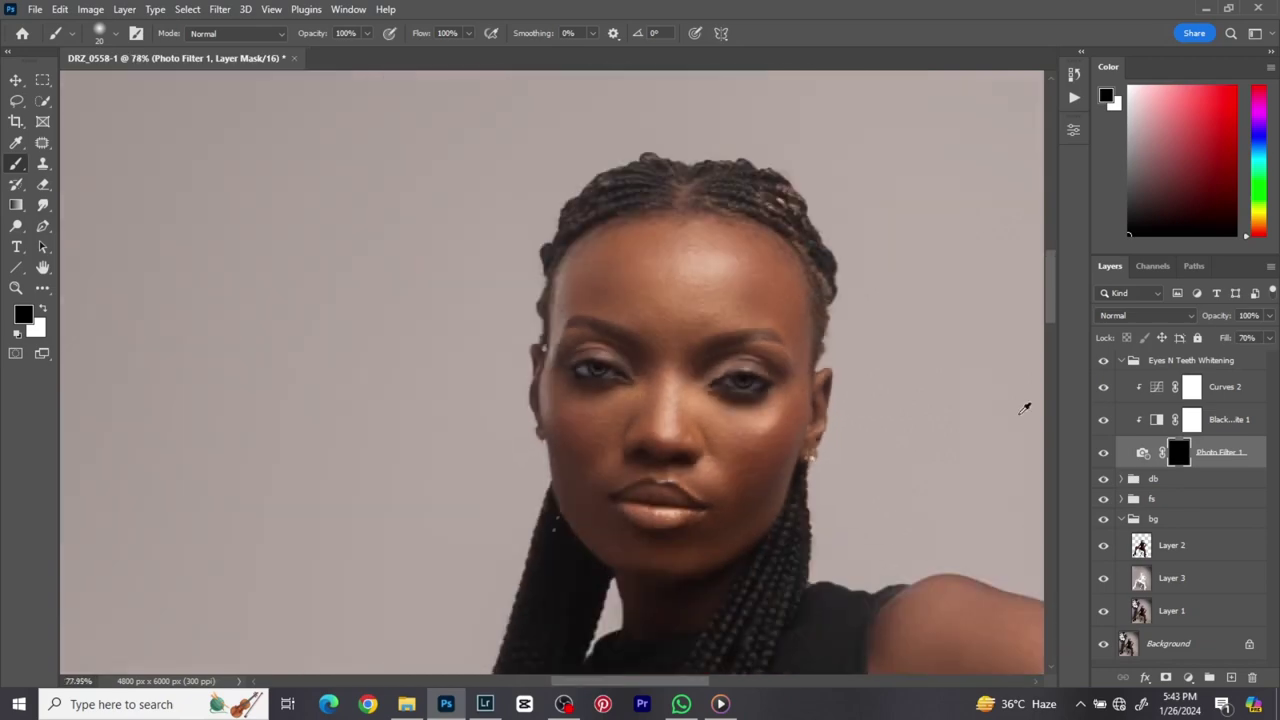
# - Collapse the Eyes N Teeth Whitening group and put all layers and groups above Background into one group named skin
pyautogui.click(1122, 365)
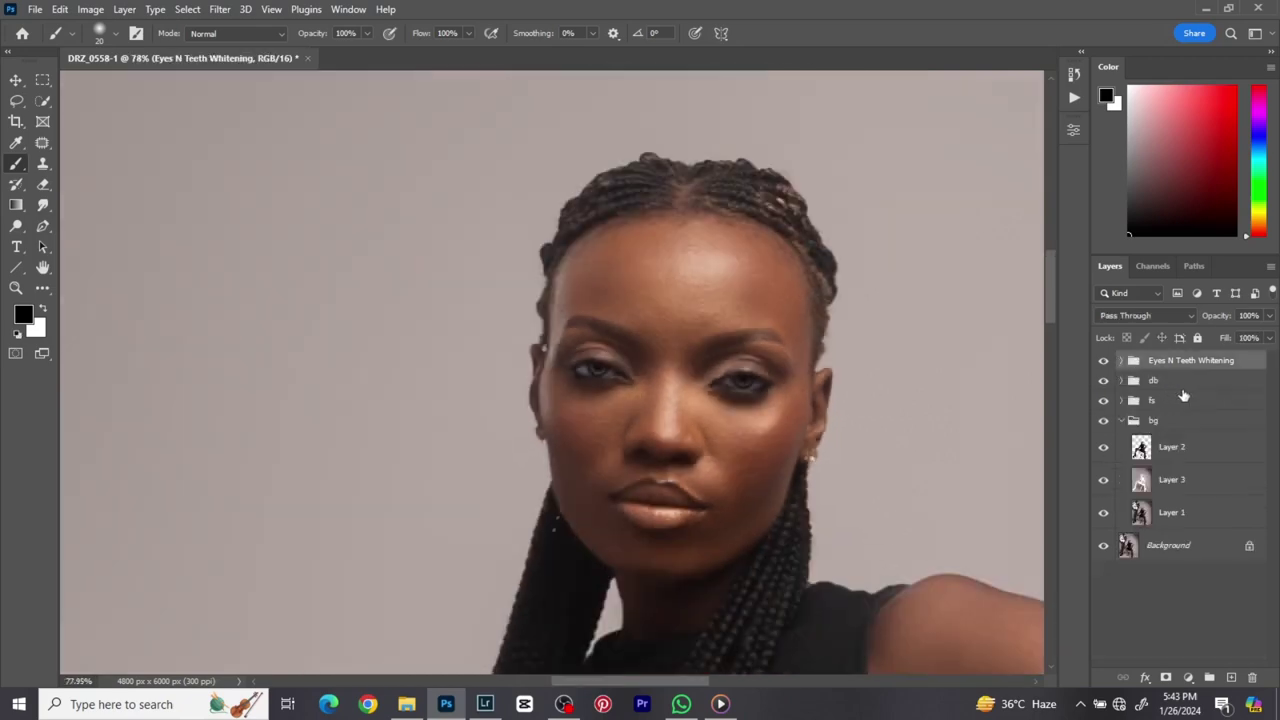
pyautogui.keyDown('shift'); pyautogui.click(1218, 516); pyautogui.keyUp('shift')
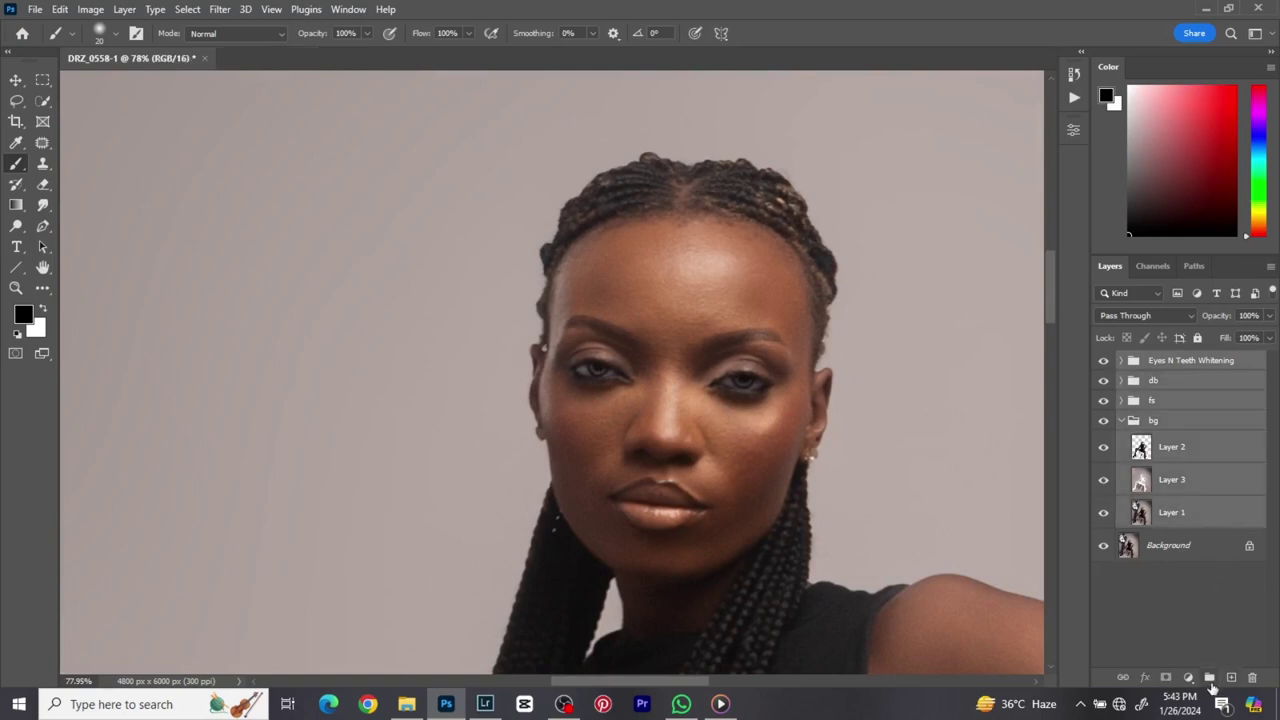
pyautogui.hotkey('ctrl', 'g')
pyautogui.doubleClick(1168, 362)
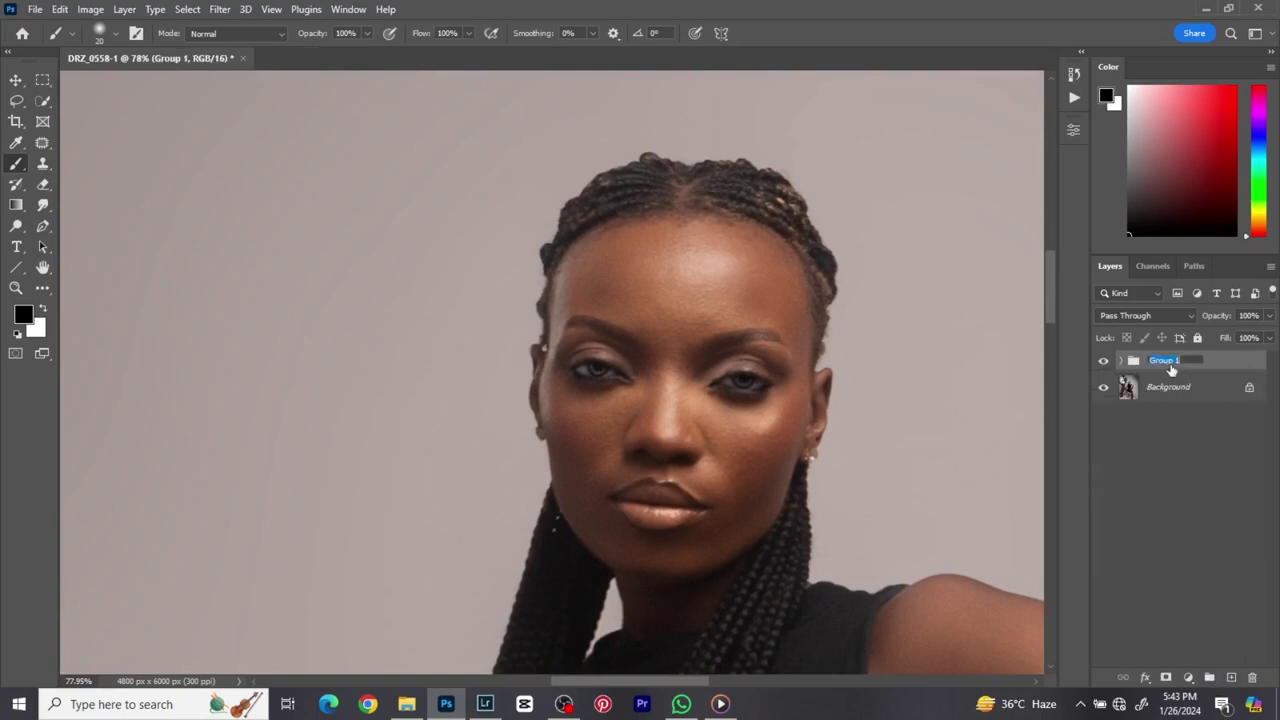
pyautogui.write('skin')
pyautogui.press('Return')
# - Compare the whole portrait with the original Background by hiding and showing the skin group
pyautogui.scroll(-3, 382, 364)
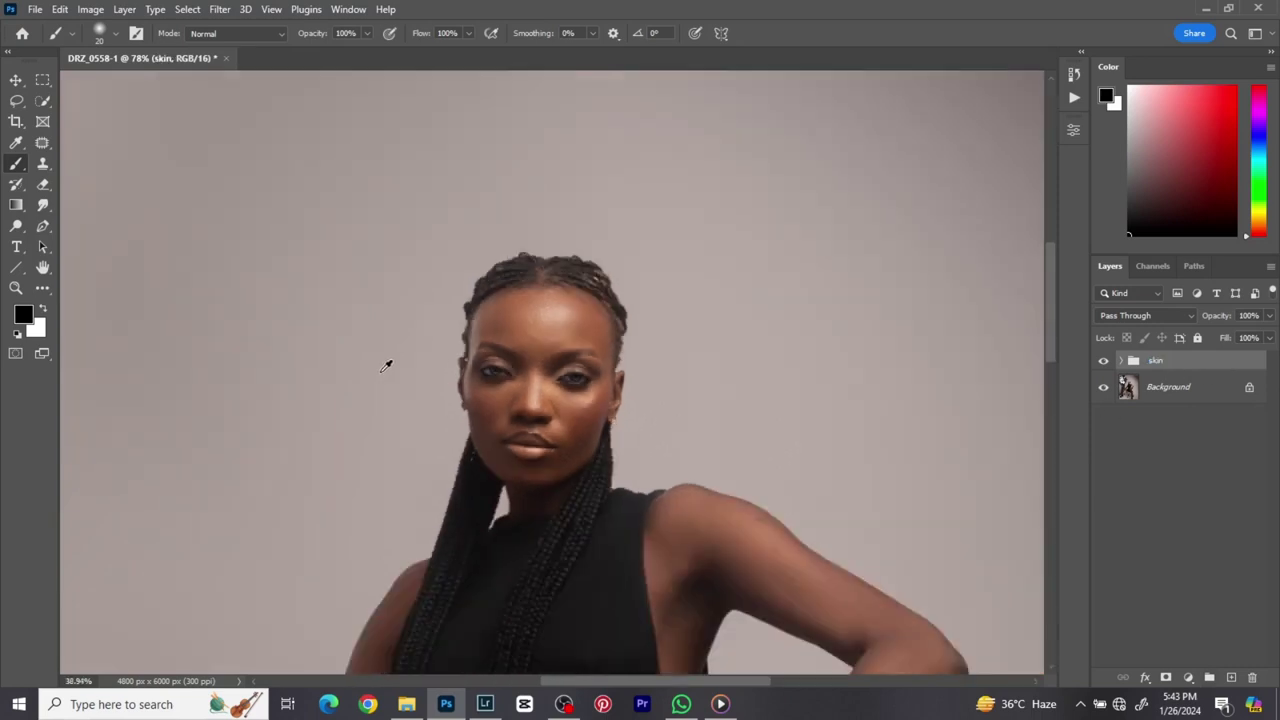
pyautogui.scroll(-5, 385, 365)
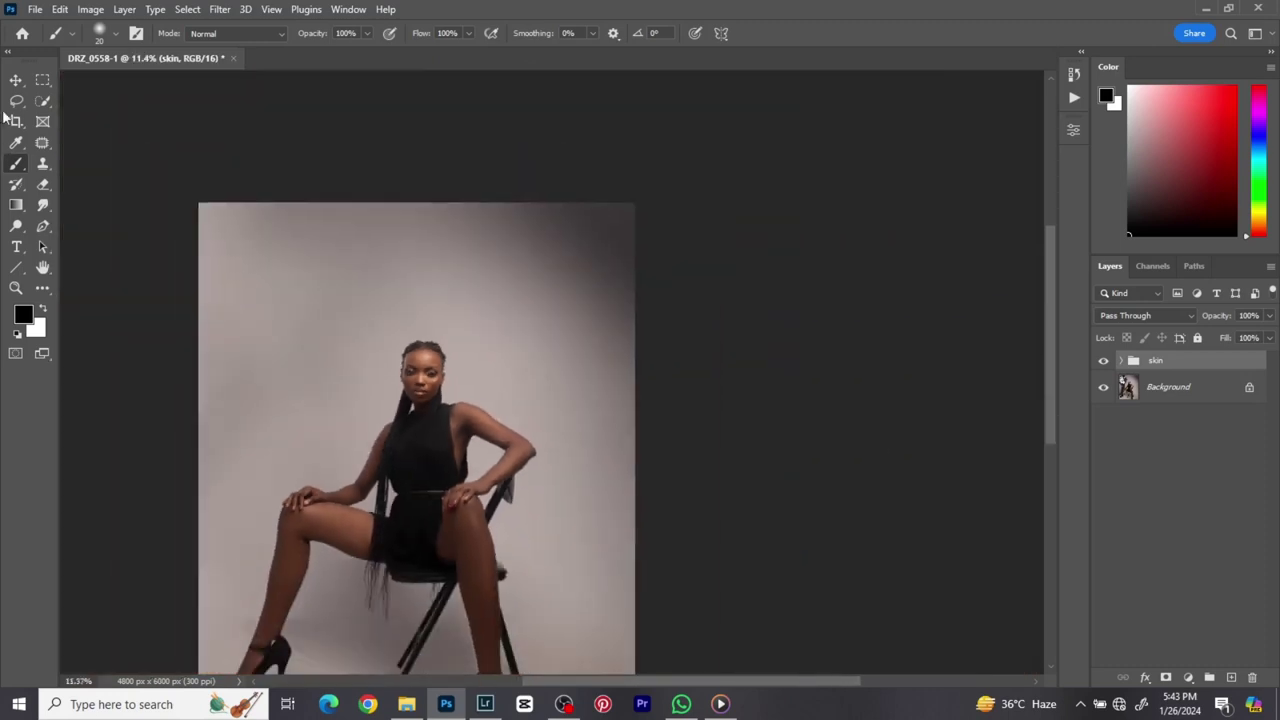
pyautogui.click(24, 81)
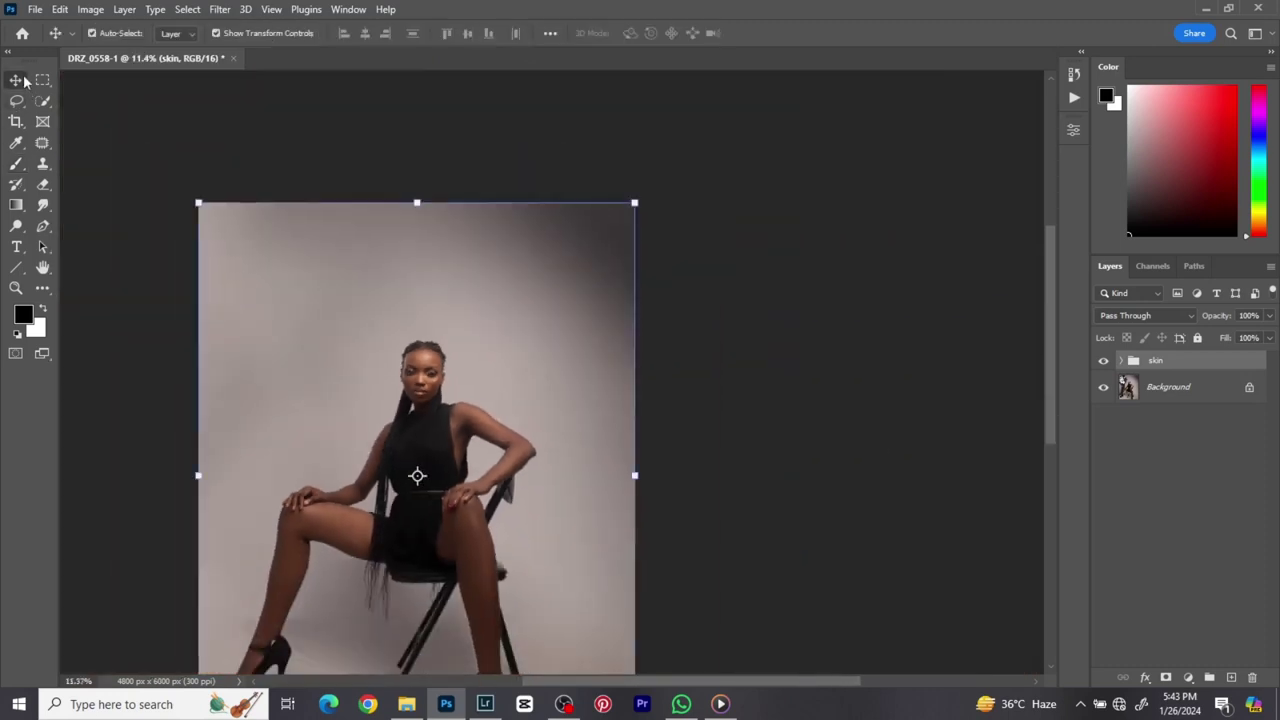
pyautogui.moveTo(366, 214); pyautogui.dragTo(549, 95)
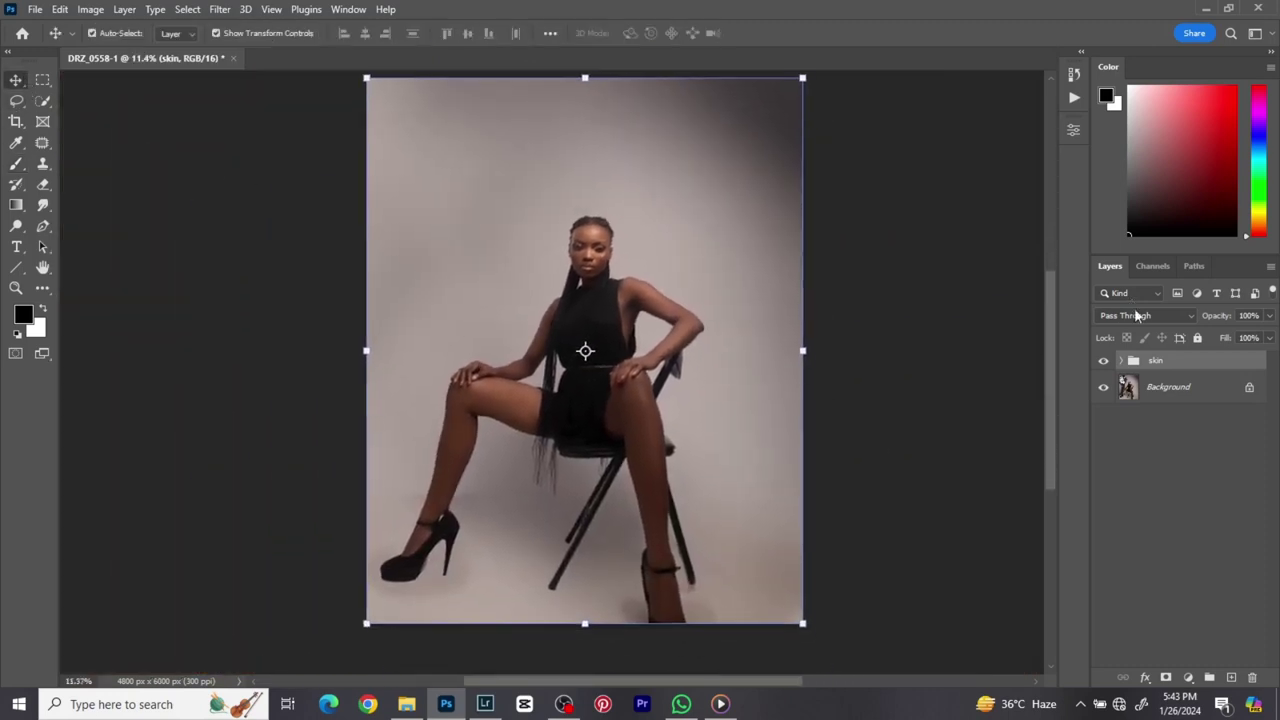
pyautogui.keyDown('alt'); pyautogui.click(1104, 388); pyautogui.keyUp('alt')
pyautogui.keyDown('alt'); pyautogui.click(1104, 388); pyautogui.keyUp('alt')
pyautogui.keyDown('alt'); pyautogui.click(1104, 388); pyautogui.keyUp('alt')
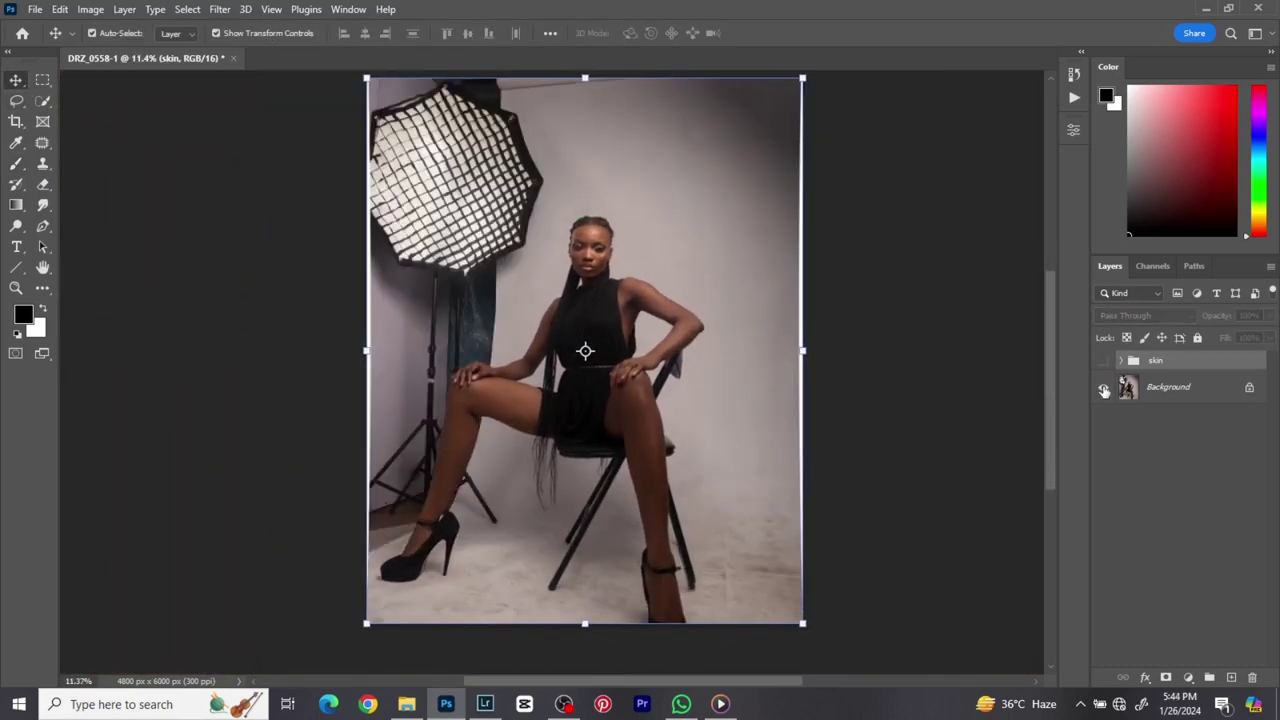
pyautogui.keyDown('alt'); pyautogui.click(1104, 388); pyautogui.keyUp('alt')
pyautogui.keyDown('alt'); pyautogui.click(1104, 388); pyautogui.keyUp('alt')
pyautogui.keyDown('alt'); pyautogui.click(1104, 388); pyautogui.keyUp('alt')
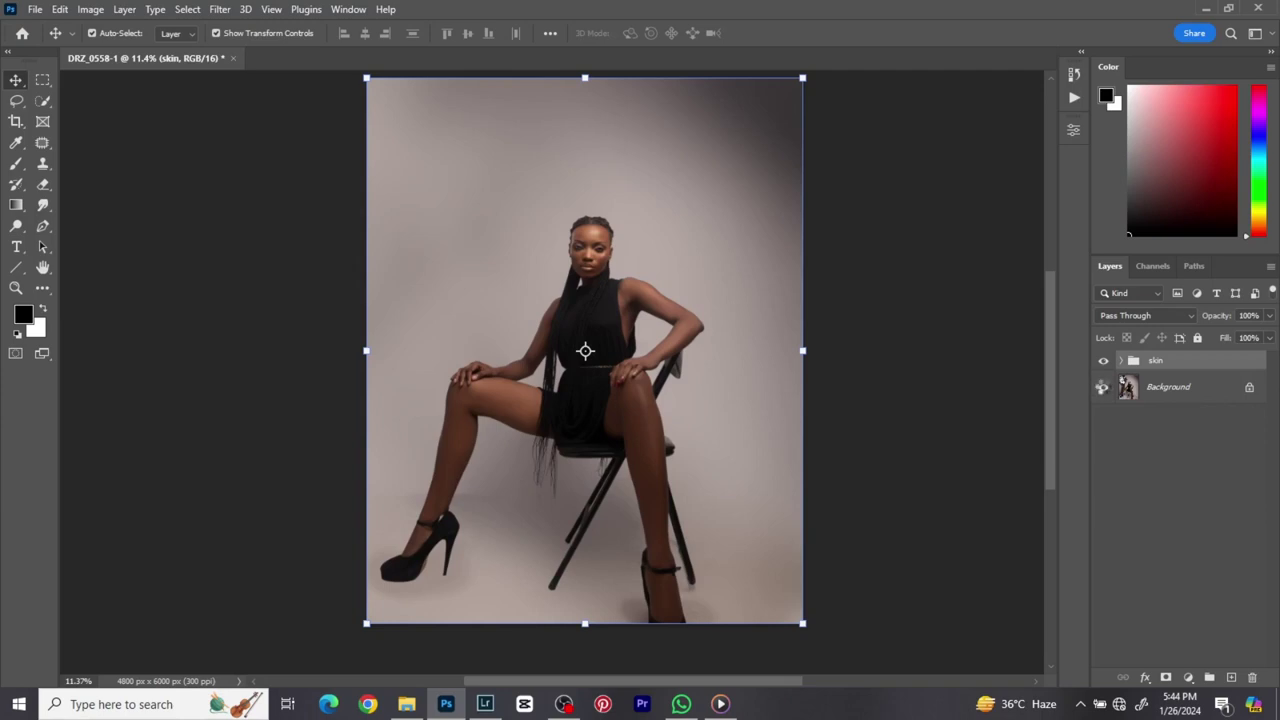
# - Stamp all visible layers into a new layer above the skin group and open it in the Camera Raw Filter
pyautogui.hotkey('ctrl', 'shift', 'alt', 'e')
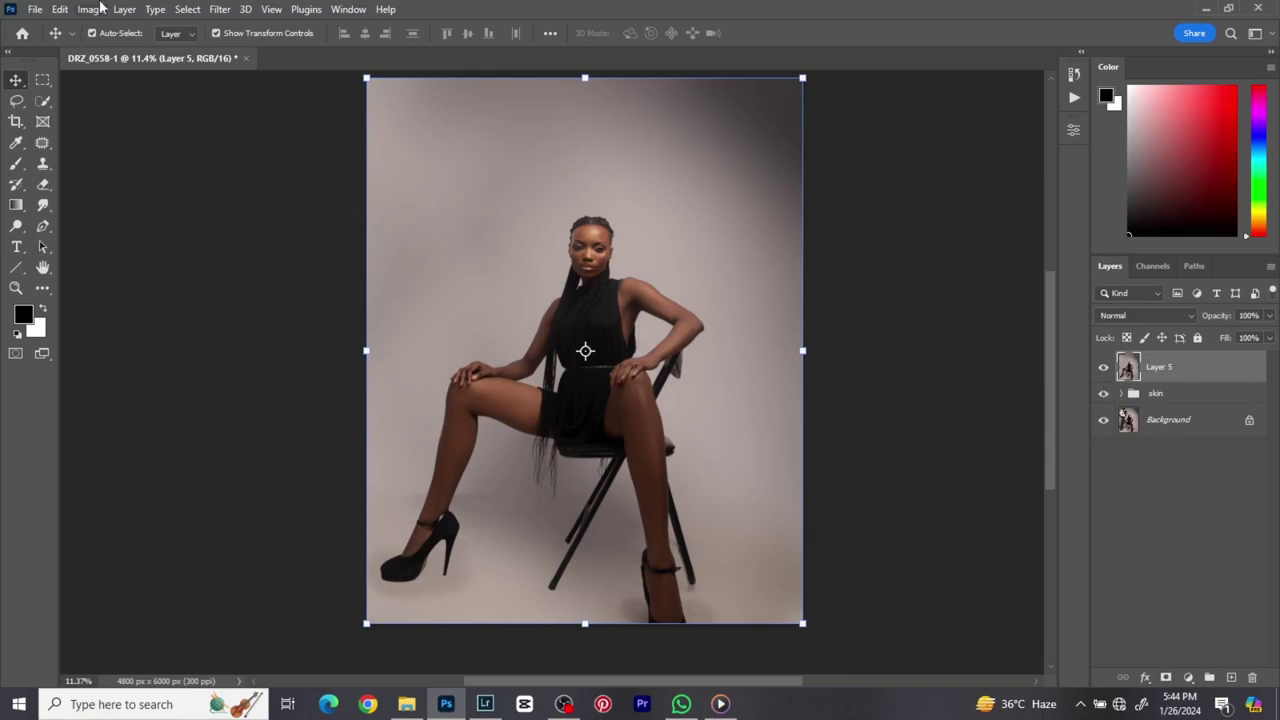
pyautogui.click(220, 10)
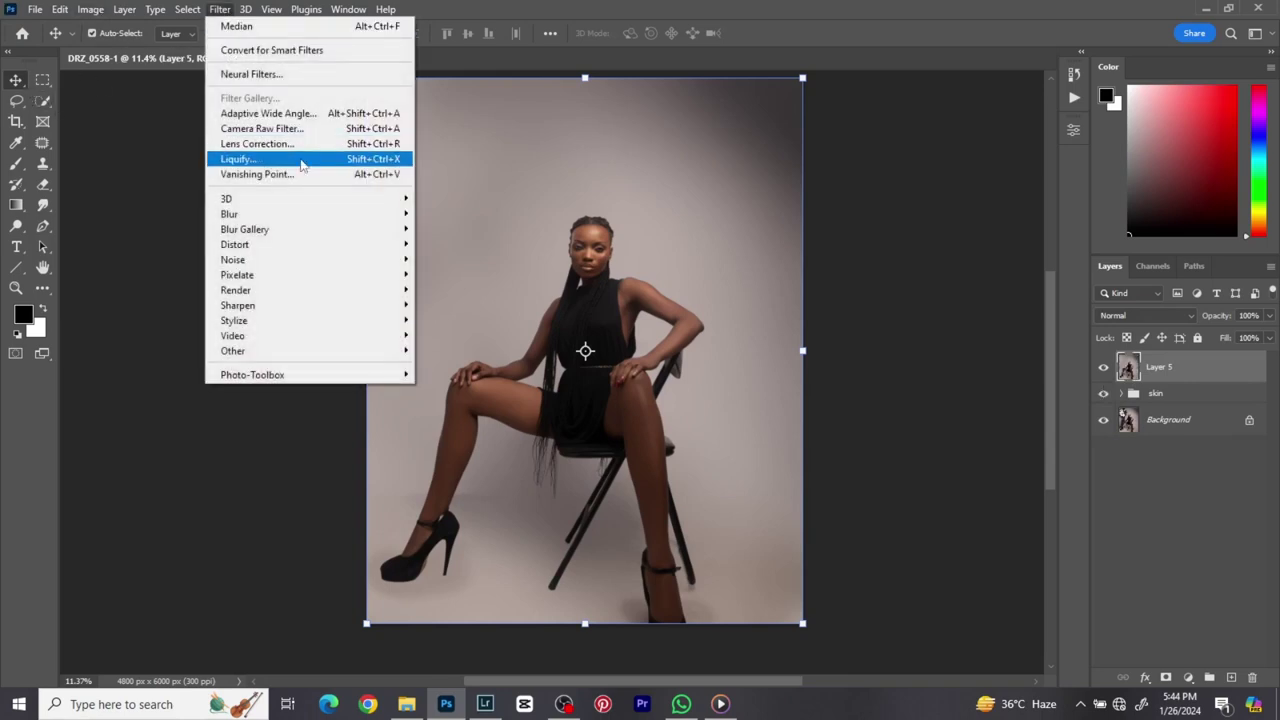
pyautogui.click(268, 128)
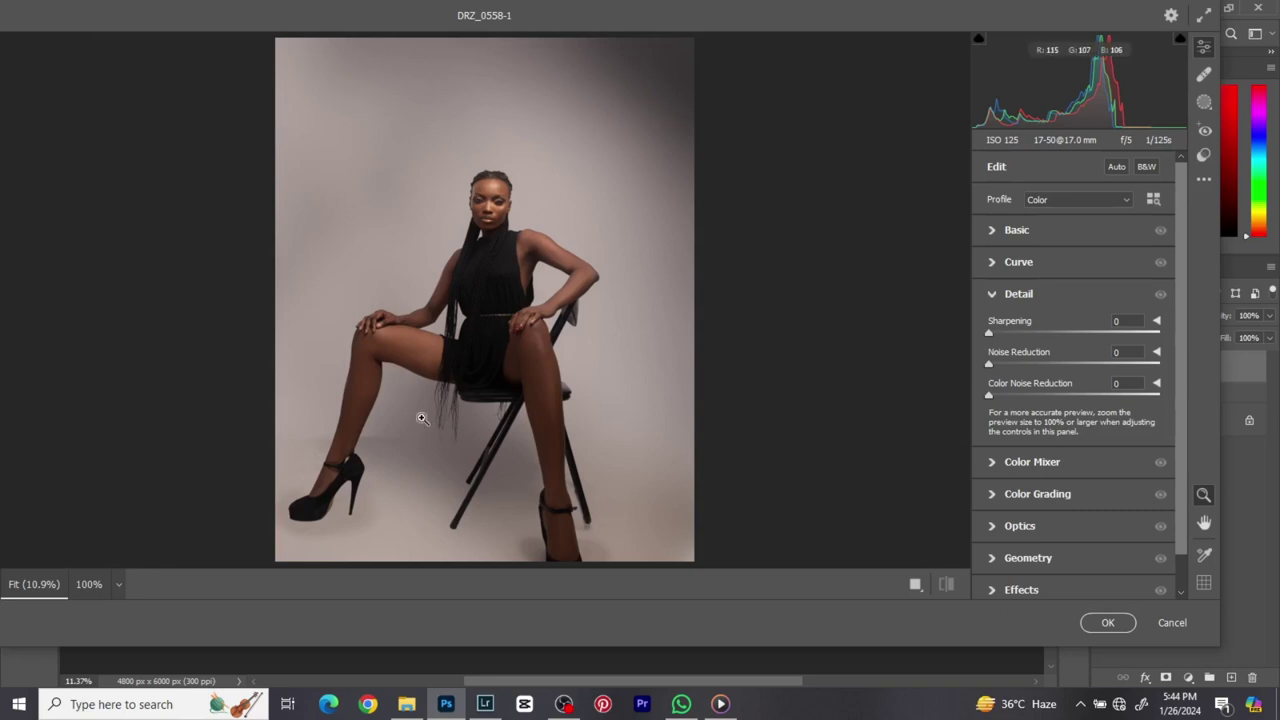
pyautogui.scroll(-3, 532, 470)
pyautogui.scroll(4, 675, 459)
pyautogui.scroll(-2, 675, 459)
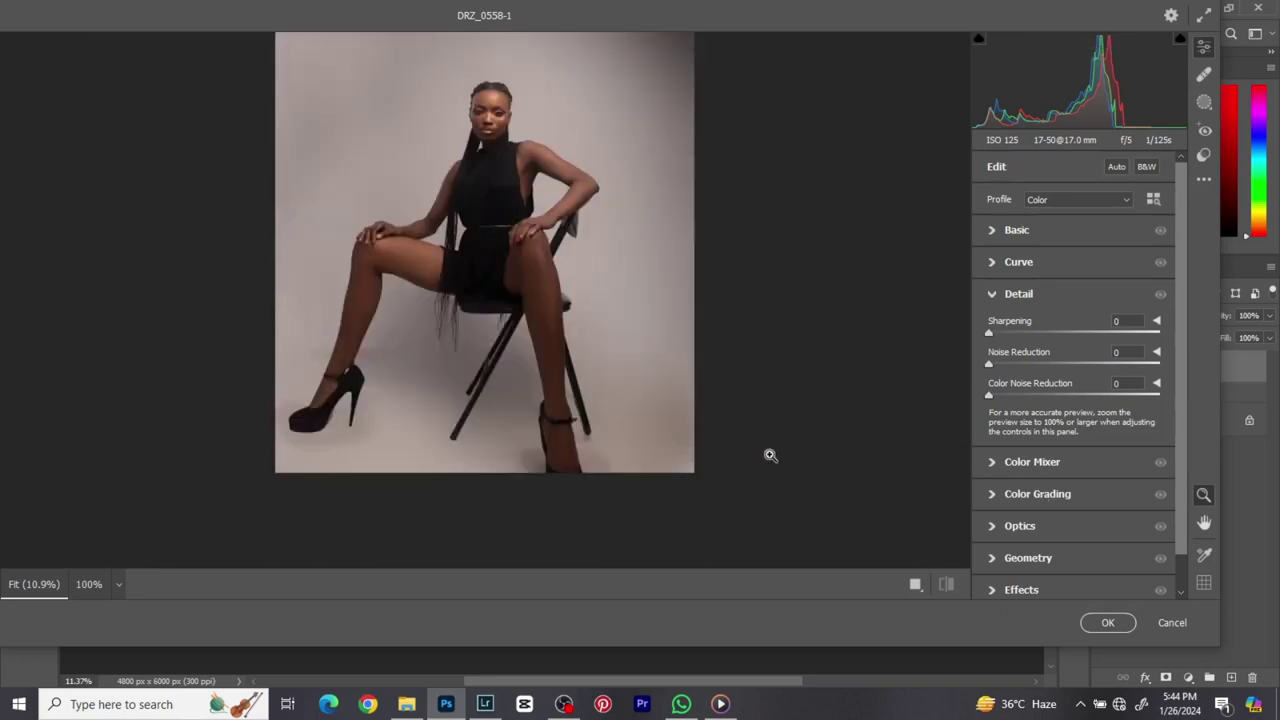
pyautogui.scroll(-1, 1072, 490)
# - In Calibration, set Green Primary hue and saturation to +7, Blue Primary hue to -7 and saturation to +7, and fine-tune Red Primary saturation
pyautogui.click(991, 583)
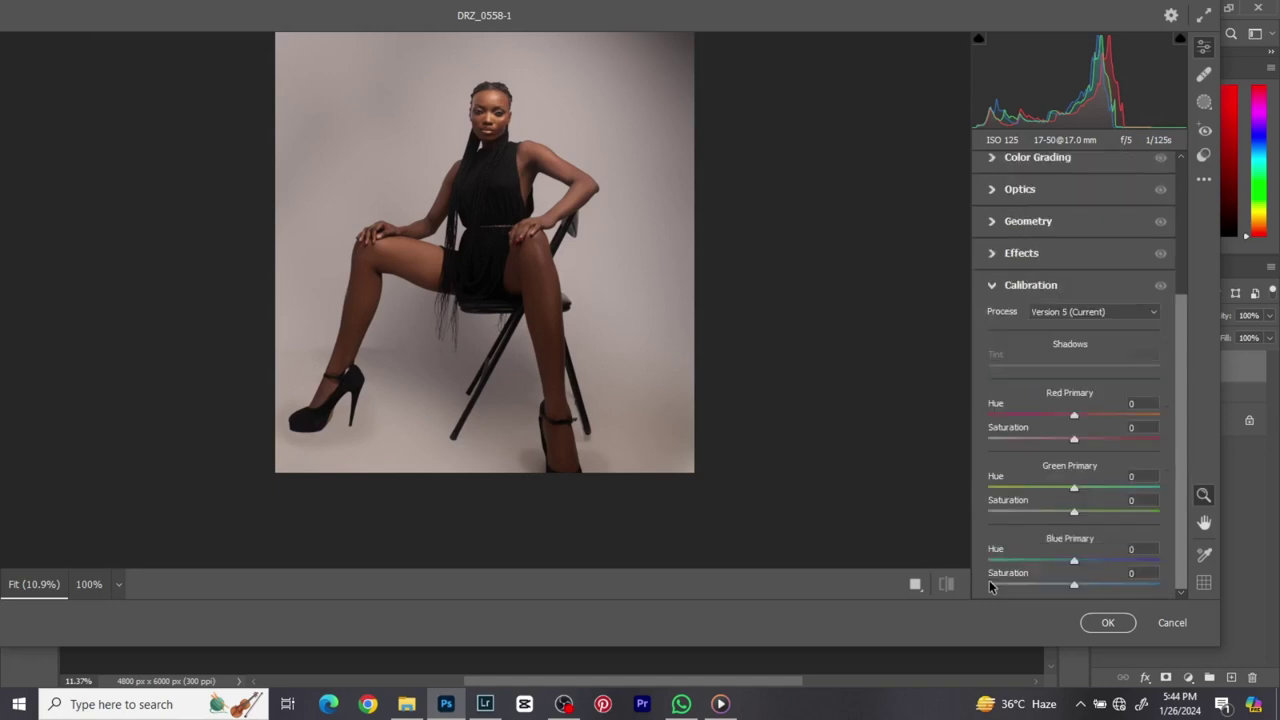
pyautogui.scroll(2, 651, 329)
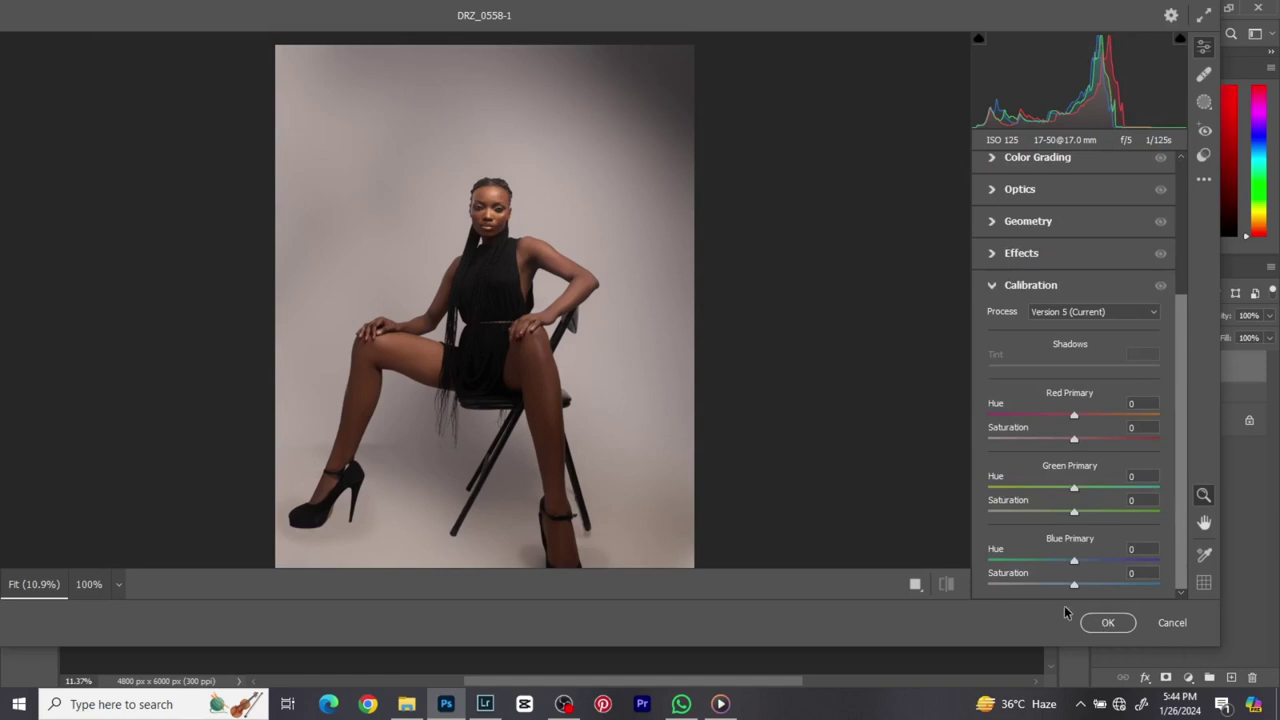
pyautogui.click(1080, 585)
pyautogui.moveTo(1075, 558)
pyautogui.mouseDown()
pyautogui.moveTo(1038, 564)
pyautogui.moveTo(1078, 562)
pyautogui.mouseUp()
pyautogui.moveTo(1074, 512); pyautogui.dragTo(1081, 514)
pyautogui.moveTo(1075, 485); pyautogui.dragTo(1088, 487)
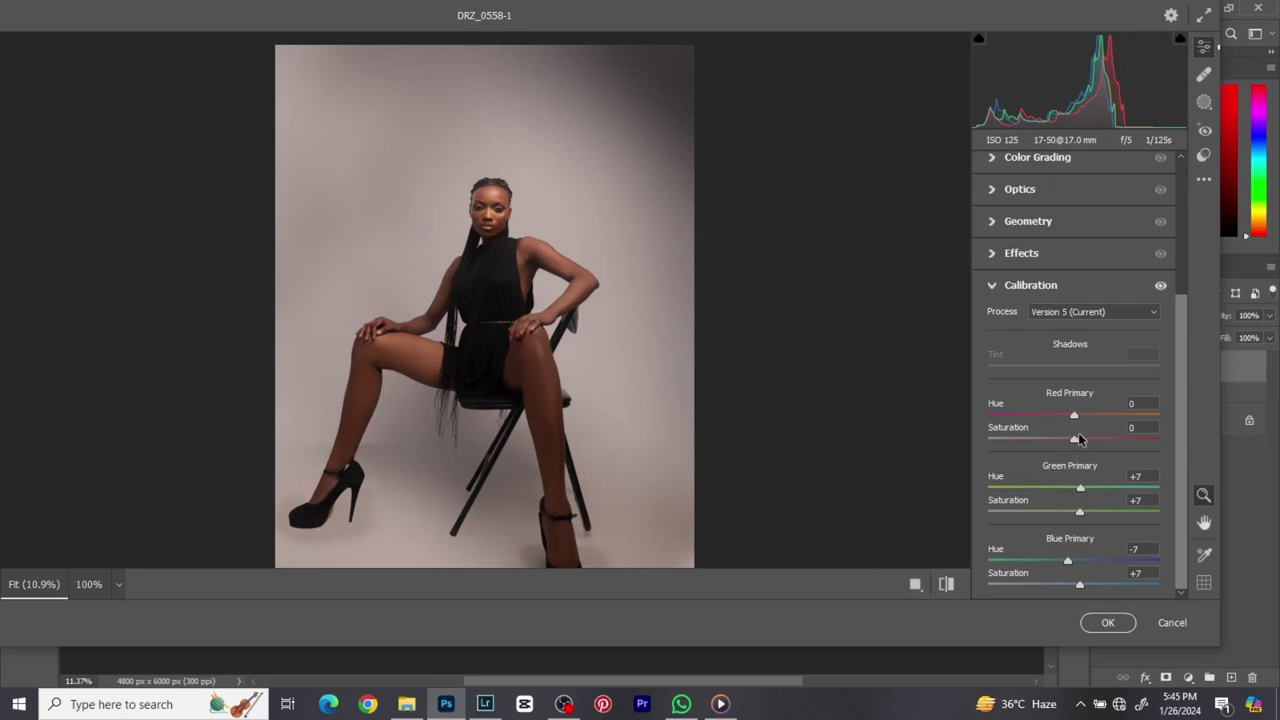
pyautogui.moveTo(1075, 442)
pyautogui.mouseDown()
pyautogui.moveTo(1089, 442)
pyautogui.moveTo(1038, 443)
pyautogui.moveTo(1077, 438)
pyautogui.moveTo(1066, 412)
pyautogui.moveTo(1094, 411)
pyautogui.moveTo(1076, 428)
pyautogui.mouseUp()
pyautogui.click(1063, 287)
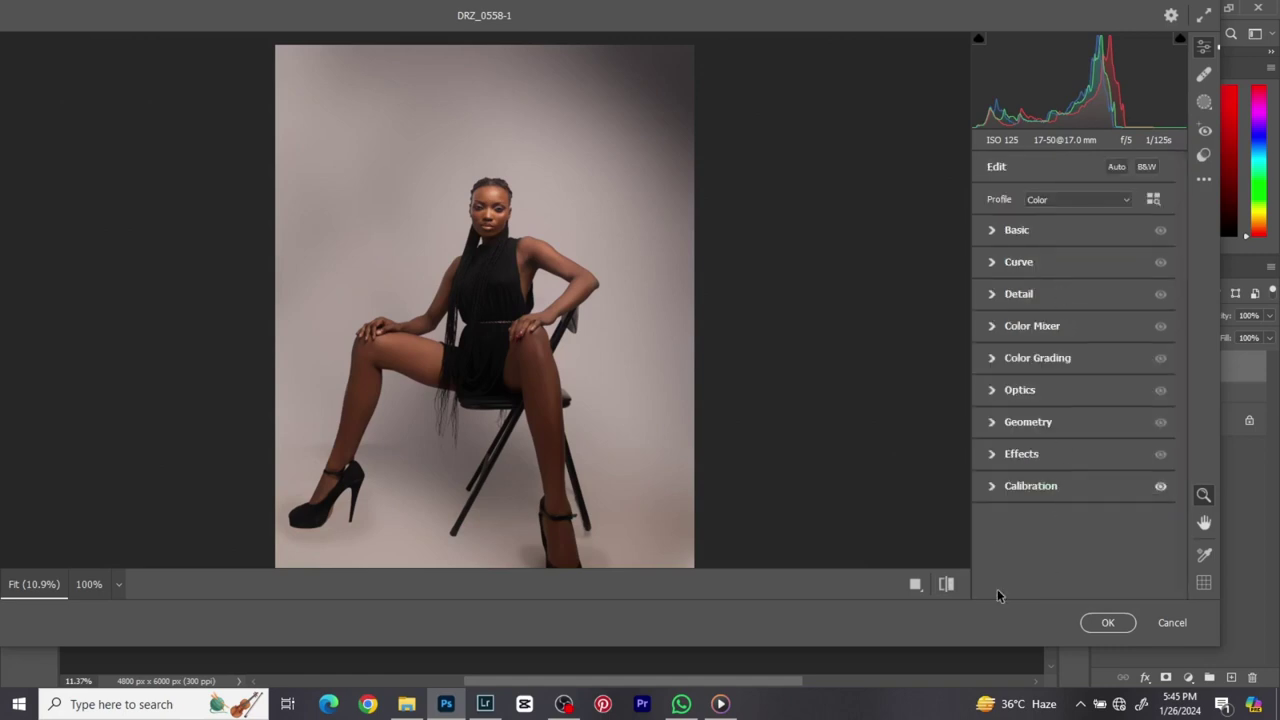
pyautogui.click(947, 585)
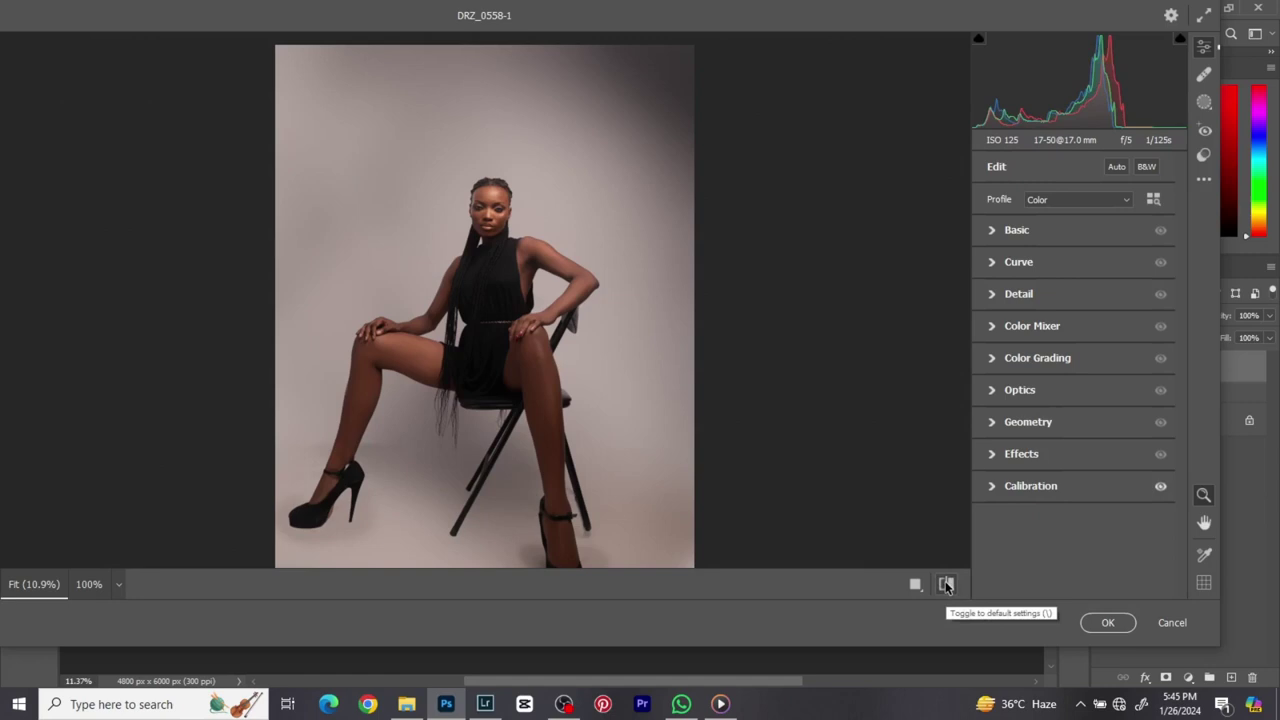
# - Tint the shadows blue-violet in Color Grading with hue 252 and saturation 8
pyautogui.click(1000, 358)
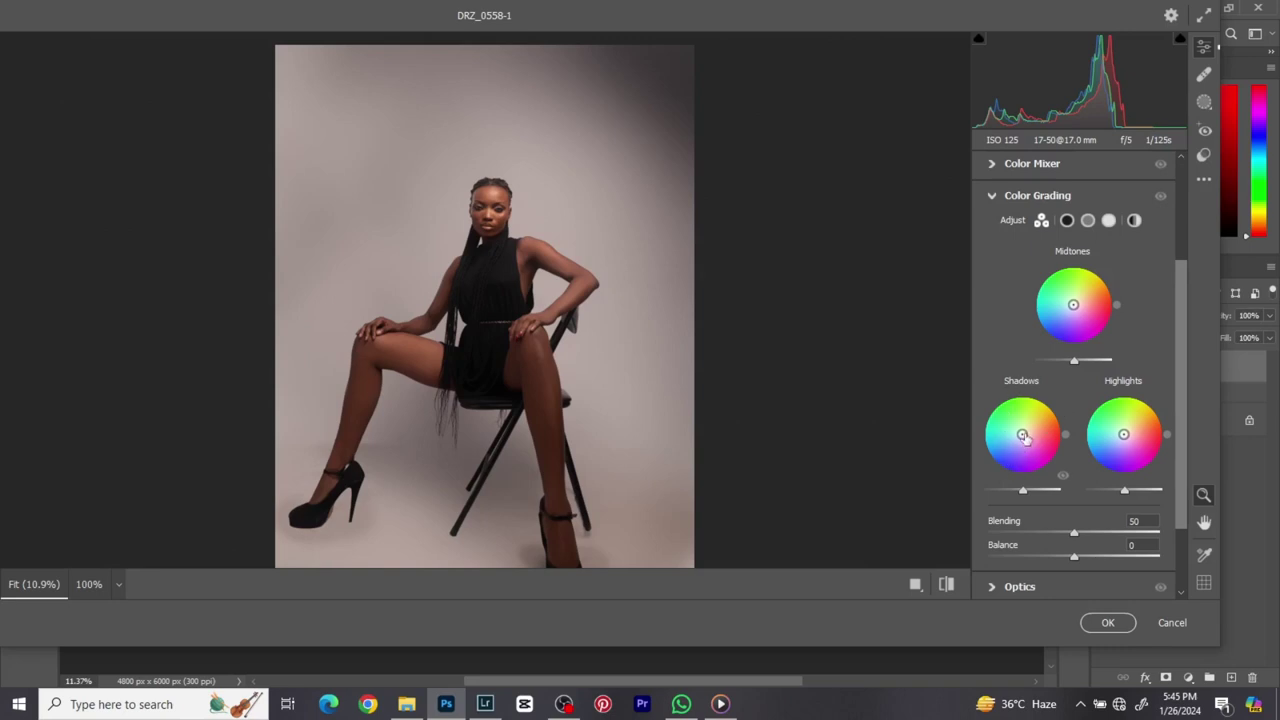
pyautogui.moveTo(1022, 434); pyautogui.dragTo(1041, 452)
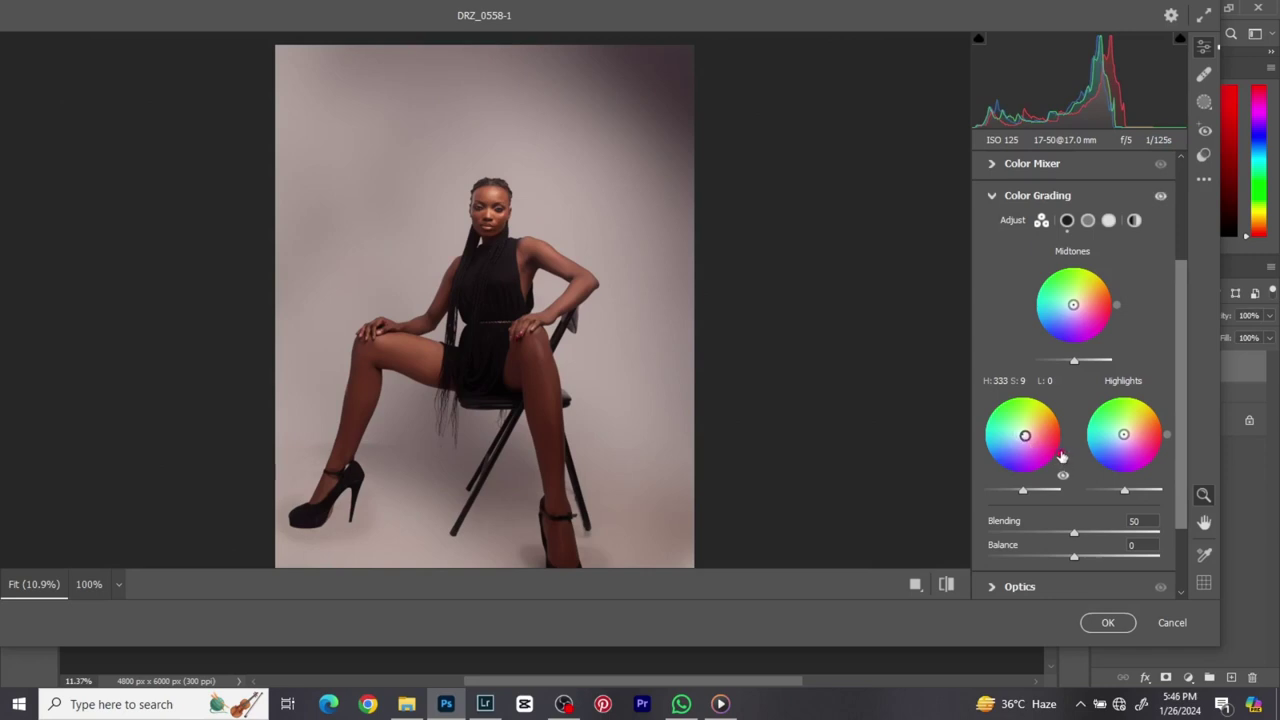
pyautogui.moveTo(1062, 456); pyautogui.dragTo(968, 480)
pyautogui.moveTo(1020, 441)
pyautogui.mouseDown()
pyautogui.moveTo(1005, 449)
pyautogui.moveTo(1020, 435)
pyautogui.mouseUp()
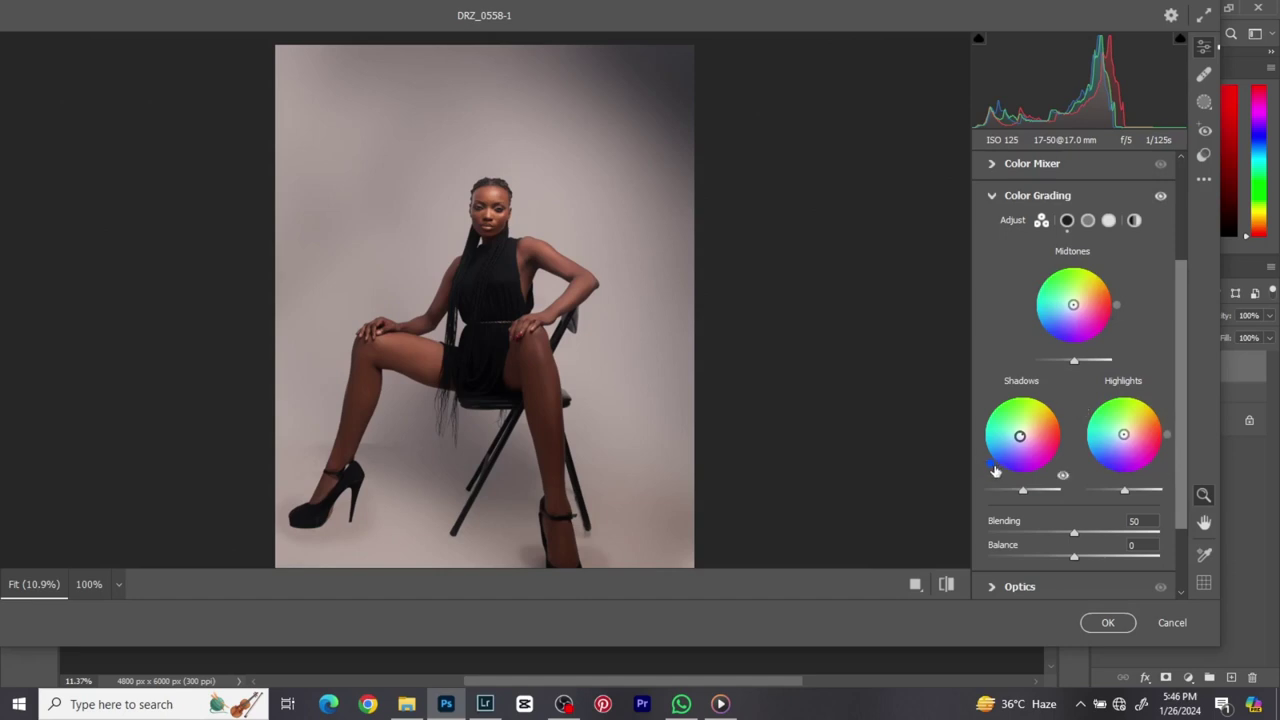
pyautogui.moveTo(990, 466)
pyautogui.mouseDown()
pyautogui.moveTo(996, 428)
pyautogui.moveTo(1008, 476)
pyautogui.moveTo(1071, 470)
pyautogui.moveTo(1040, 488)
pyautogui.moveTo(1005, 480)
pyautogui.moveTo(985, 440)
pyautogui.moveTo(995, 483)
pyautogui.moveTo(1030, 488)
pyautogui.moveTo(1060, 458)
pyautogui.moveTo(1074, 398)
pyautogui.moveTo(994, 472)
pyautogui.moveTo(1008, 488)
pyautogui.moveTo(1048, 468)
pyautogui.moveTo(1009, 476)
pyautogui.mouseUp()
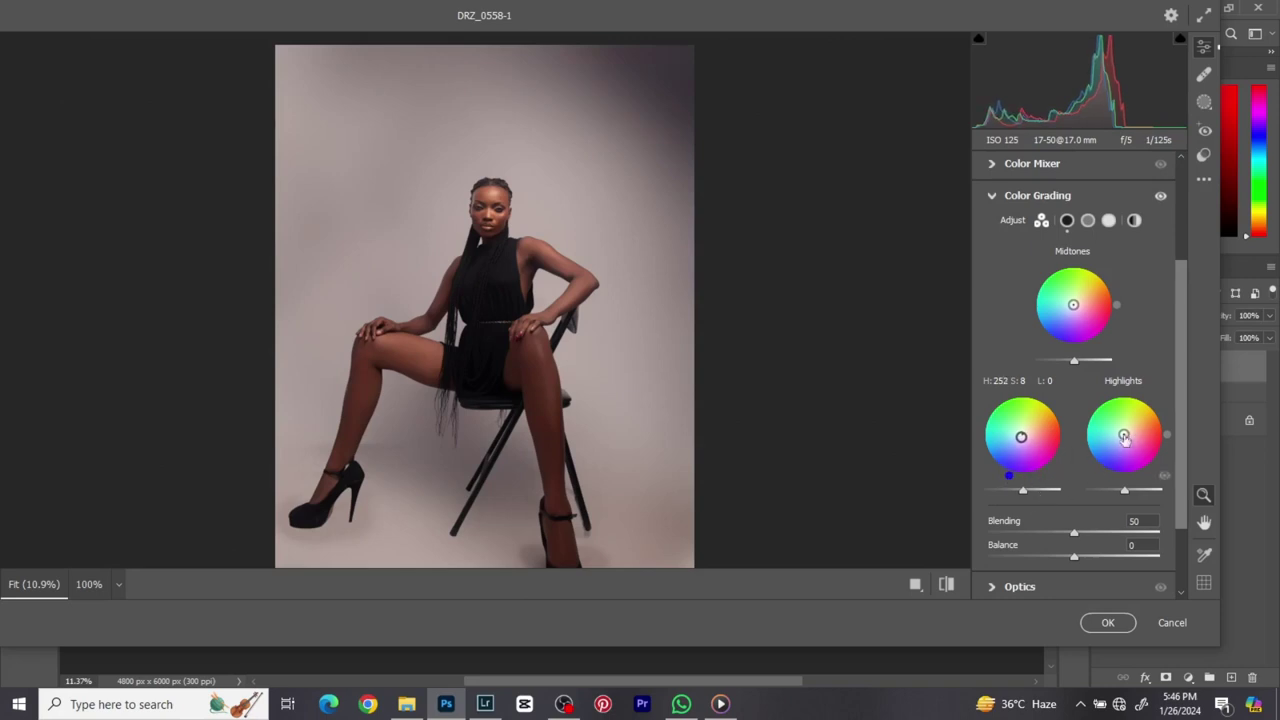
# - Tint the Color Grading highlights slightly green and set the midtones to a cyan-blue with hue 195 and saturation 11
pyautogui.moveTo(1125, 440); pyautogui.dragTo(1129, 391)
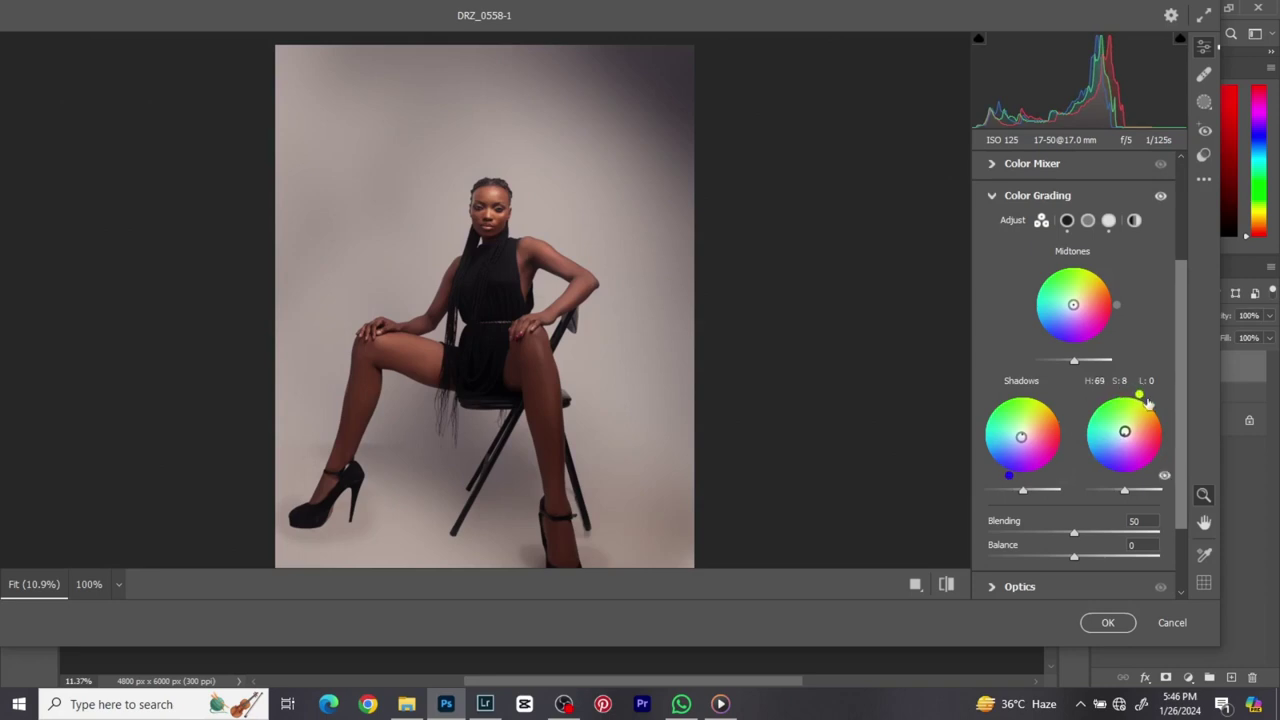
pyautogui.moveTo(1126, 390)
pyautogui.mouseDown()
pyautogui.moveTo(1110, 397)
pyautogui.moveTo(1140, 406)
pyautogui.moveTo(1147, 393)
pyautogui.moveTo(1112, 396)
pyautogui.mouseUp()
pyautogui.moveTo(1116, 393); pyautogui.dragTo(1115, 393)
pyautogui.moveTo(1073, 305); pyautogui.dragTo(1030, 298)
pyautogui.moveTo(1050, 252); pyautogui.dragTo(1021, 327)
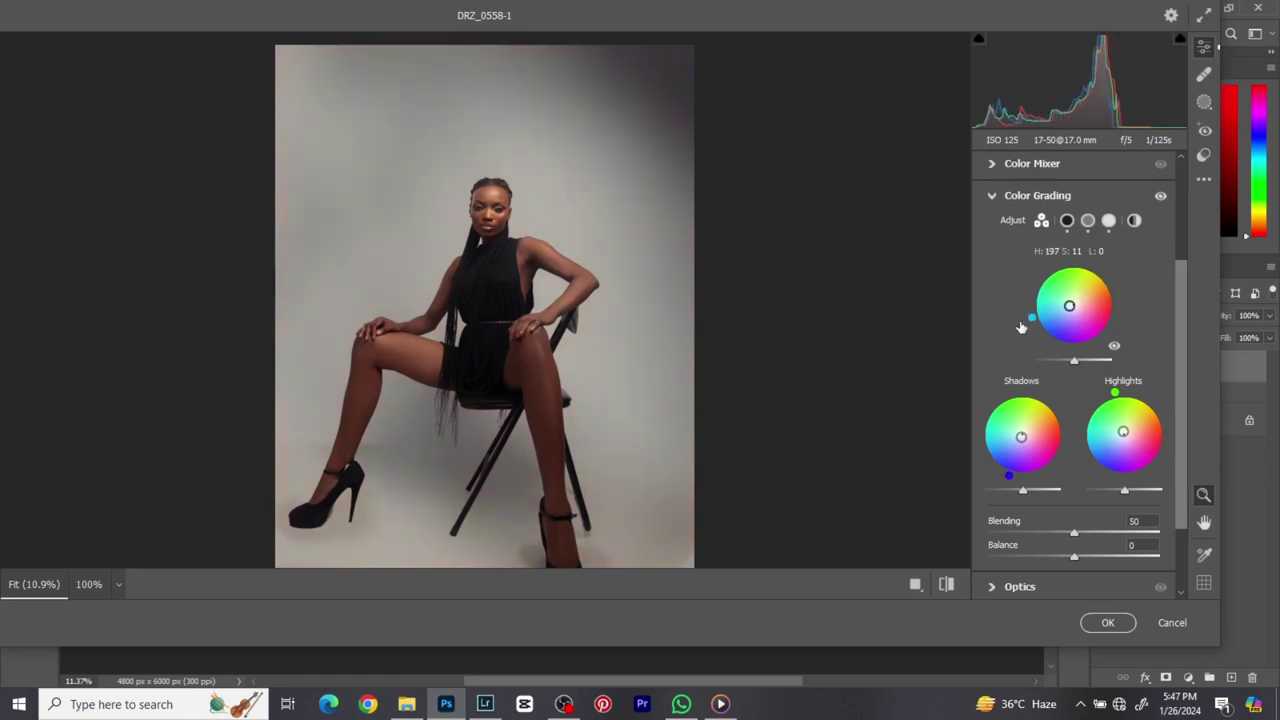
# - Compare the portrait with and without the color grading, and against the default Camera Raw settings
pyautogui.click(1164, 196)
pyautogui.click(1164, 196)
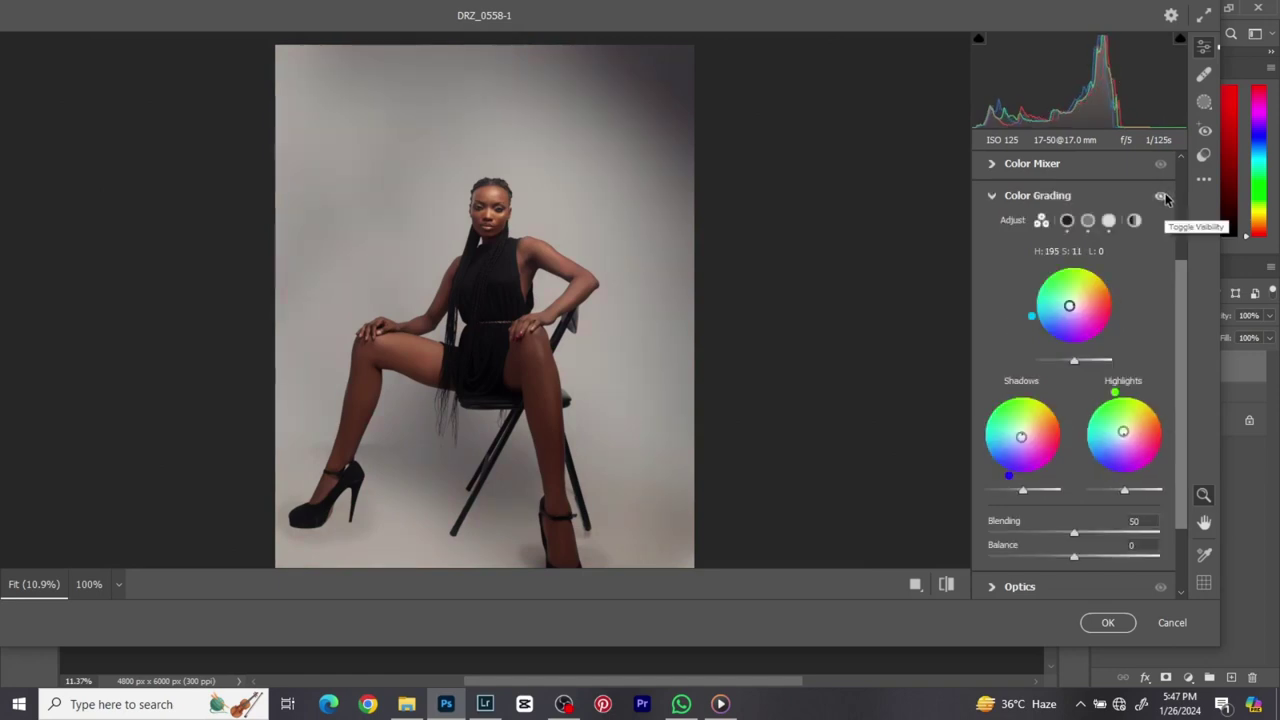
pyautogui.click(1164, 196)
pyautogui.click(1164, 196)
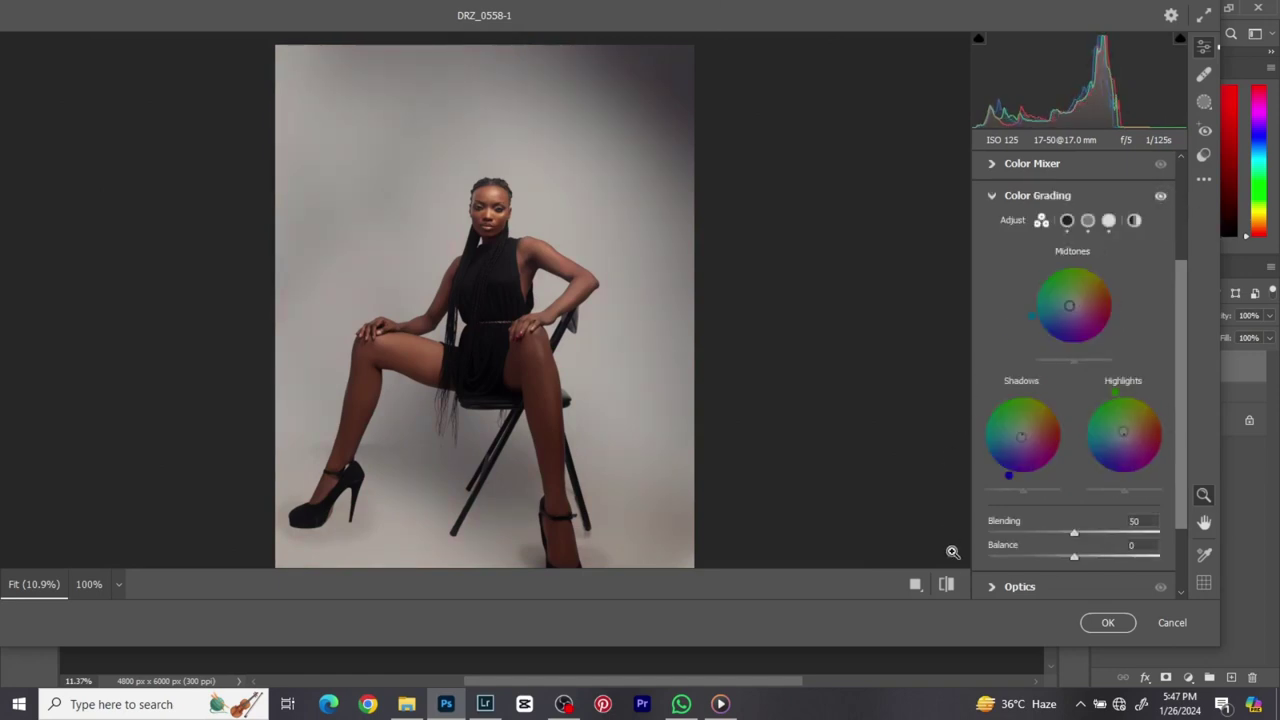
pyautogui.click(946, 584)
pyautogui.click(947, 584)
pyautogui.click(947, 584)
pyautogui.click(947, 584)
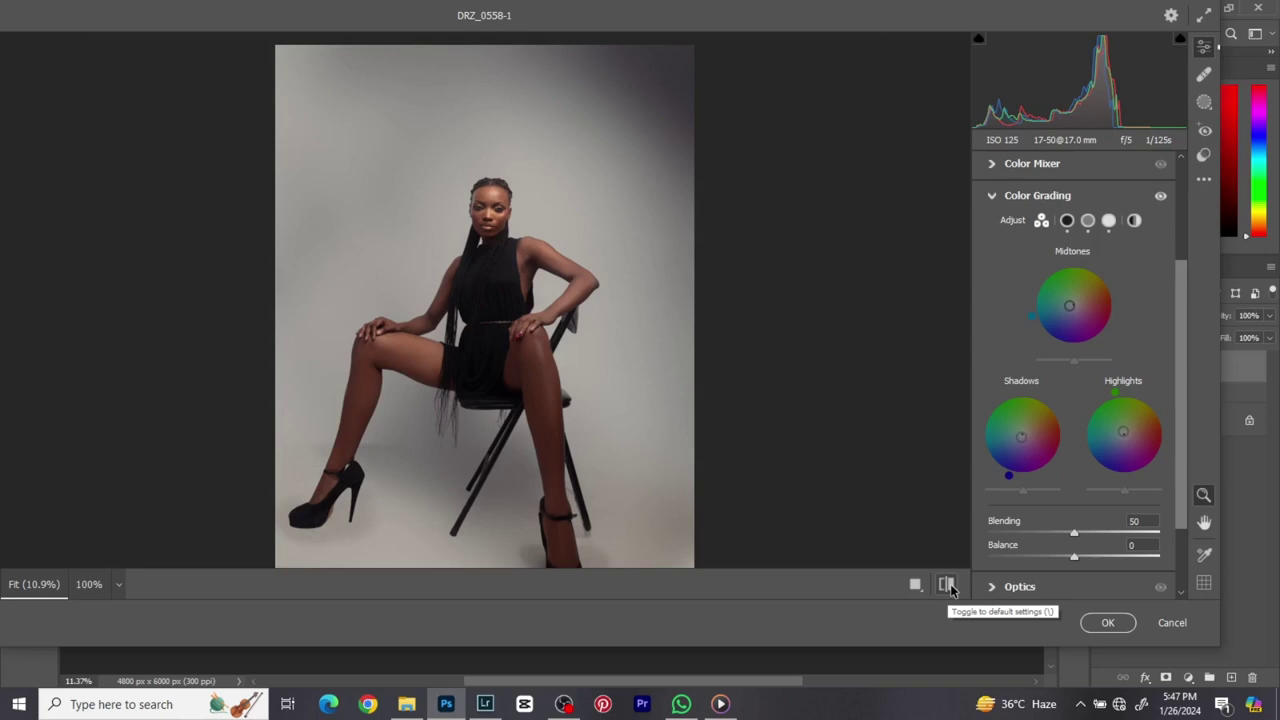
# - Add three anchor points to the Camera Raw point curve, at the shadow quarter, the midpoint and the highlight quarter
pyautogui.click(1017, 201)
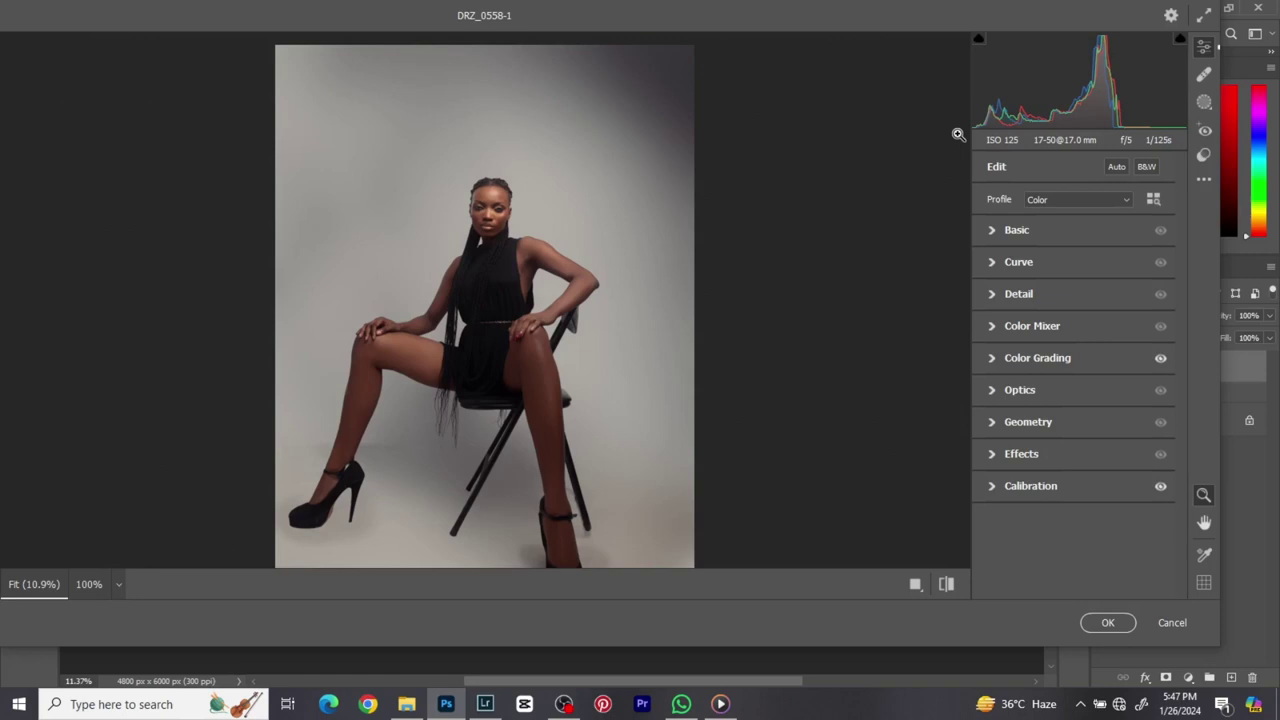
pyautogui.click(1010, 264)
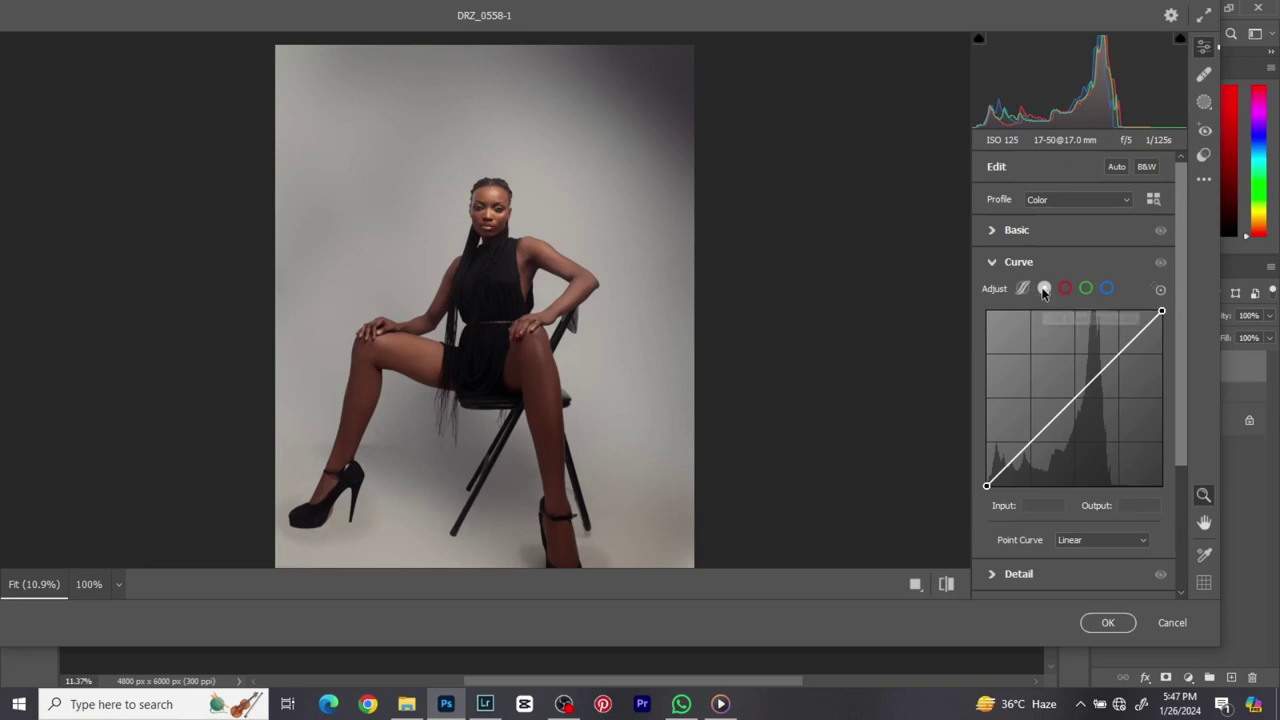
pyautogui.click(1031, 442)
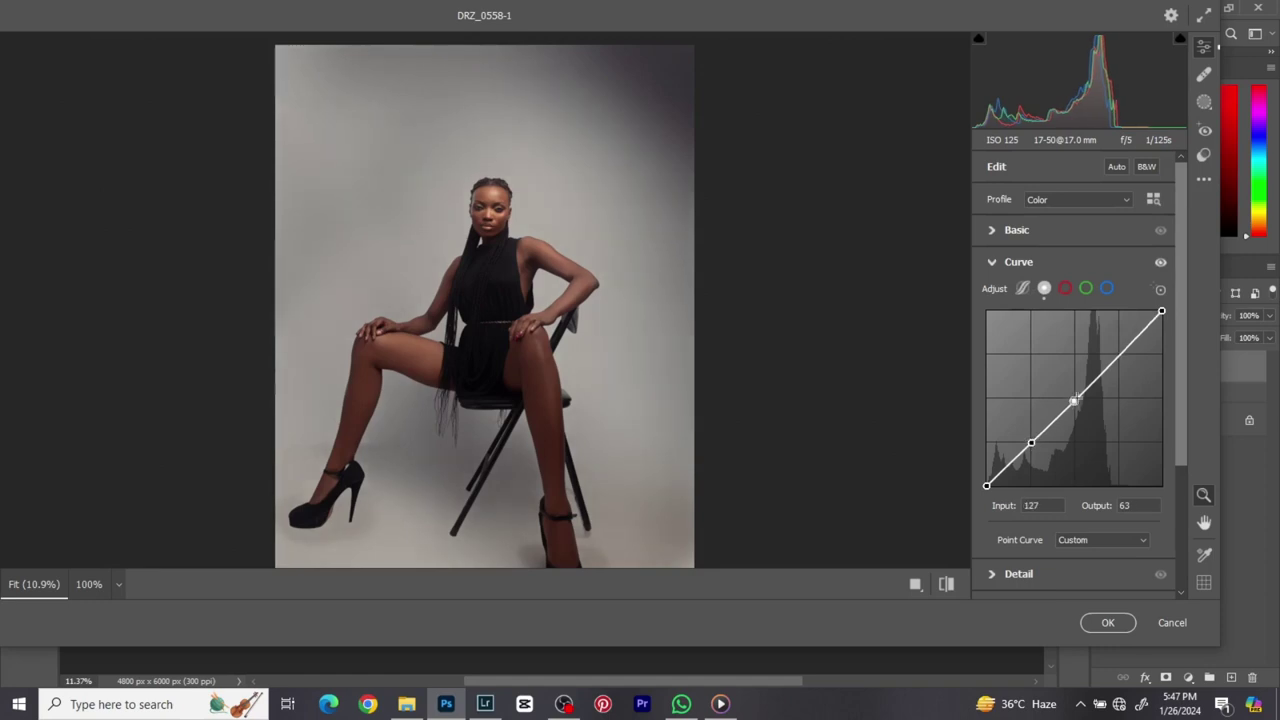
pyautogui.click(1074, 399)
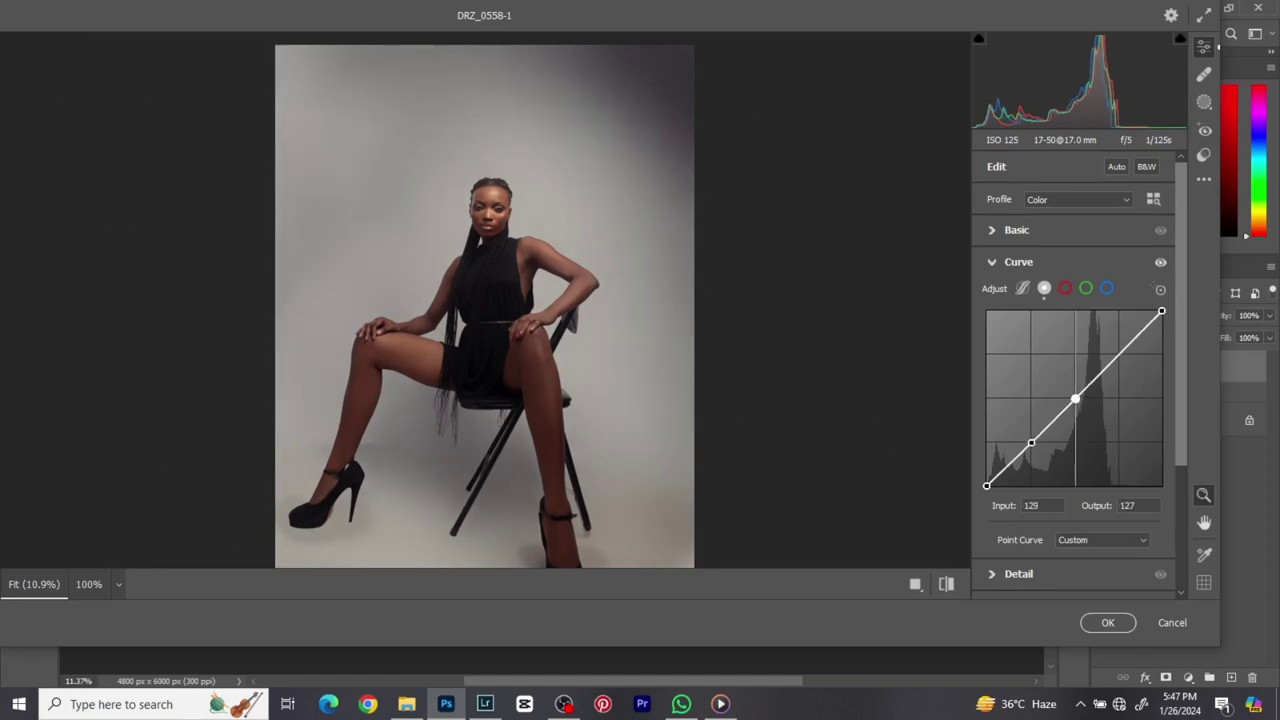
pyautogui.click(1119, 355)
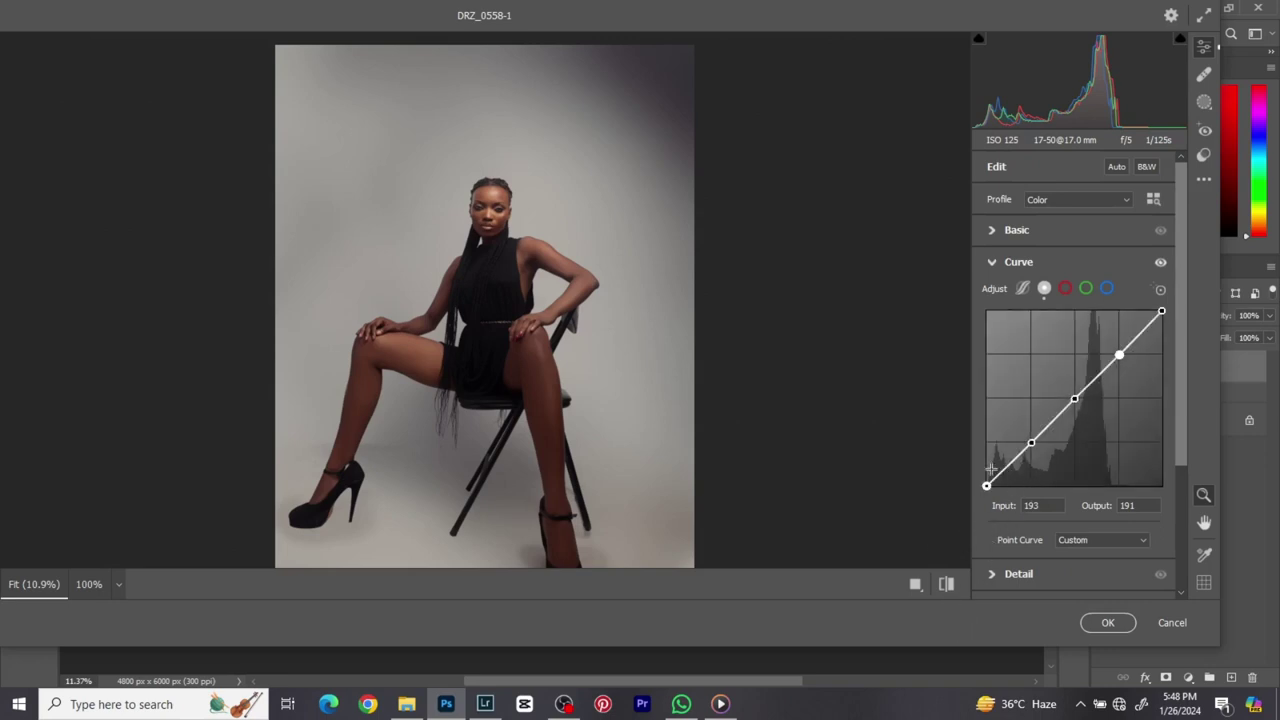
# - Lift the point curve's black endpoint to output 15, raise the highlight point to 201 and lower the shadow point to 61
pyautogui.moveTo(987, 487); pyautogui.dragTo(987, 479)
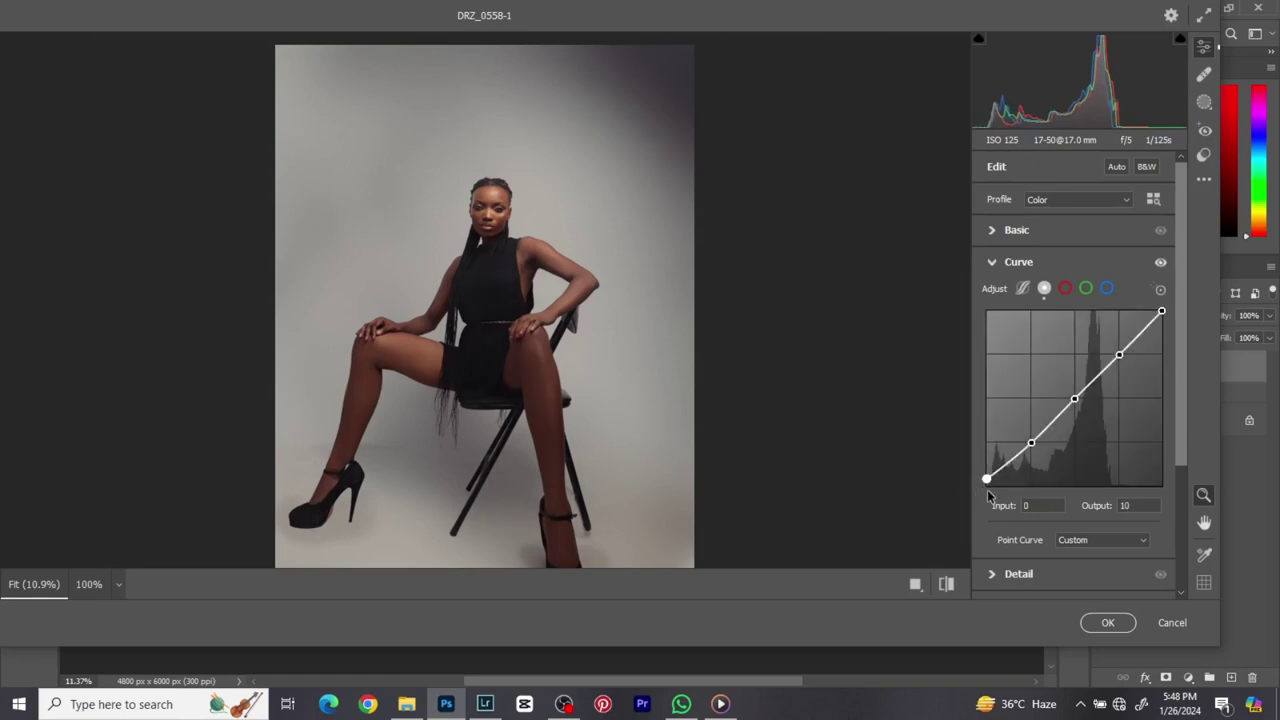
pyautogui.moveTo(987, 479); pyautogui.dragTo(987, 462)
pyautogui.moveTo(987, 465)
pyautogui.mouseDown()
pyautogui.moveTo(995, 425)
pyautogui.moveTo(1028, 386)
pyautogui.moveTo(1000, 402)
pyautogui.moveTo(986, 476)
pyautogui.mouseUp()
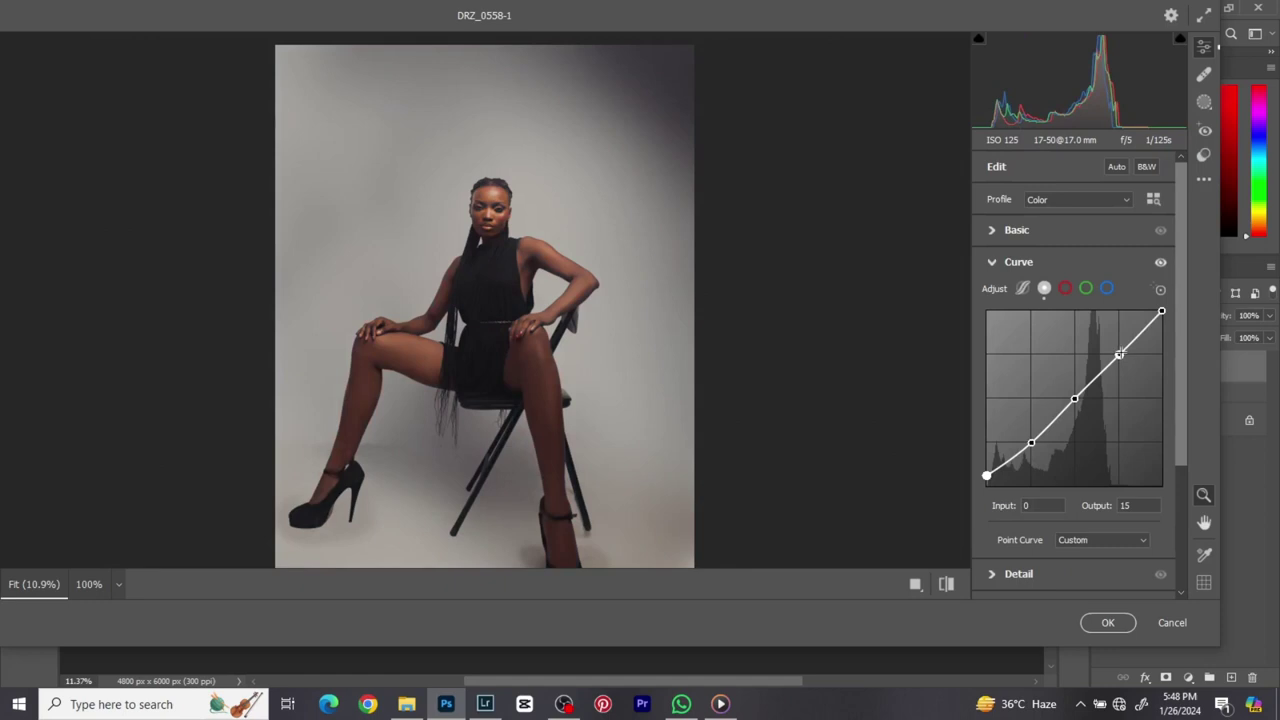
pyautogui.moveTo(1119, 353); pyautogui.dragTo(1118, 347)
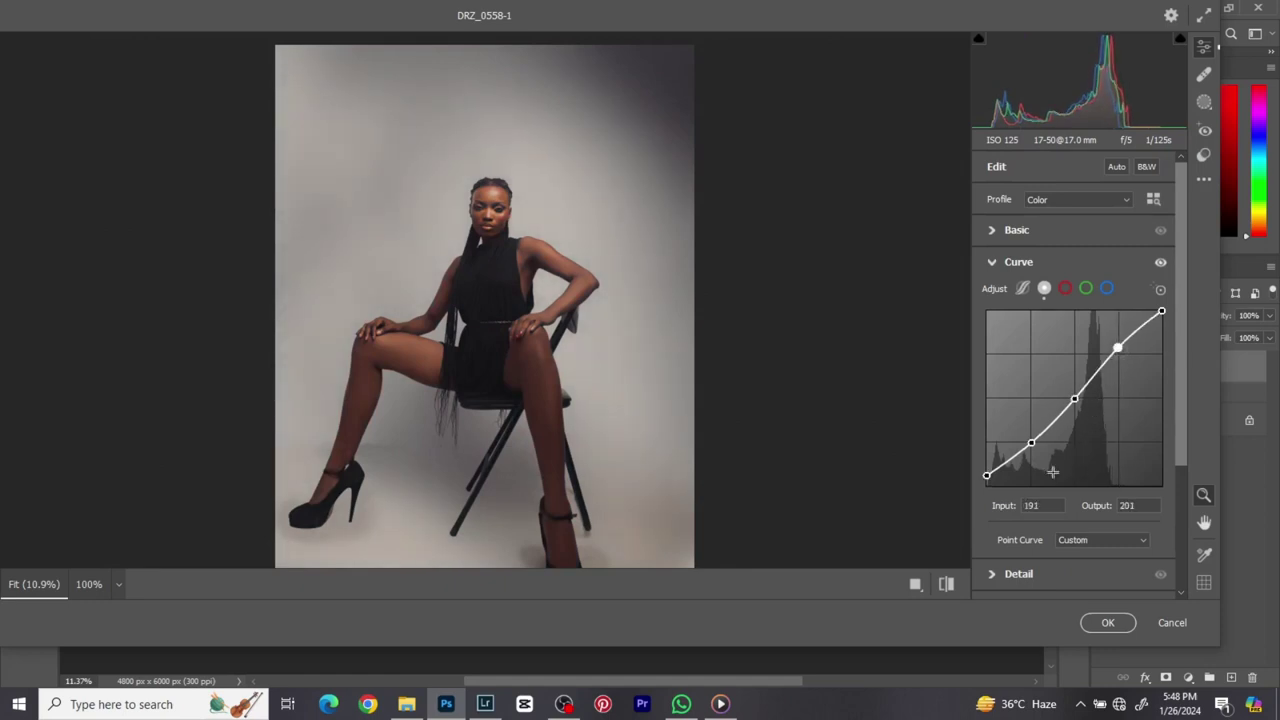
pyautogui.moveTo(1031, 443); pyautogui.dragTo(1030, 444)
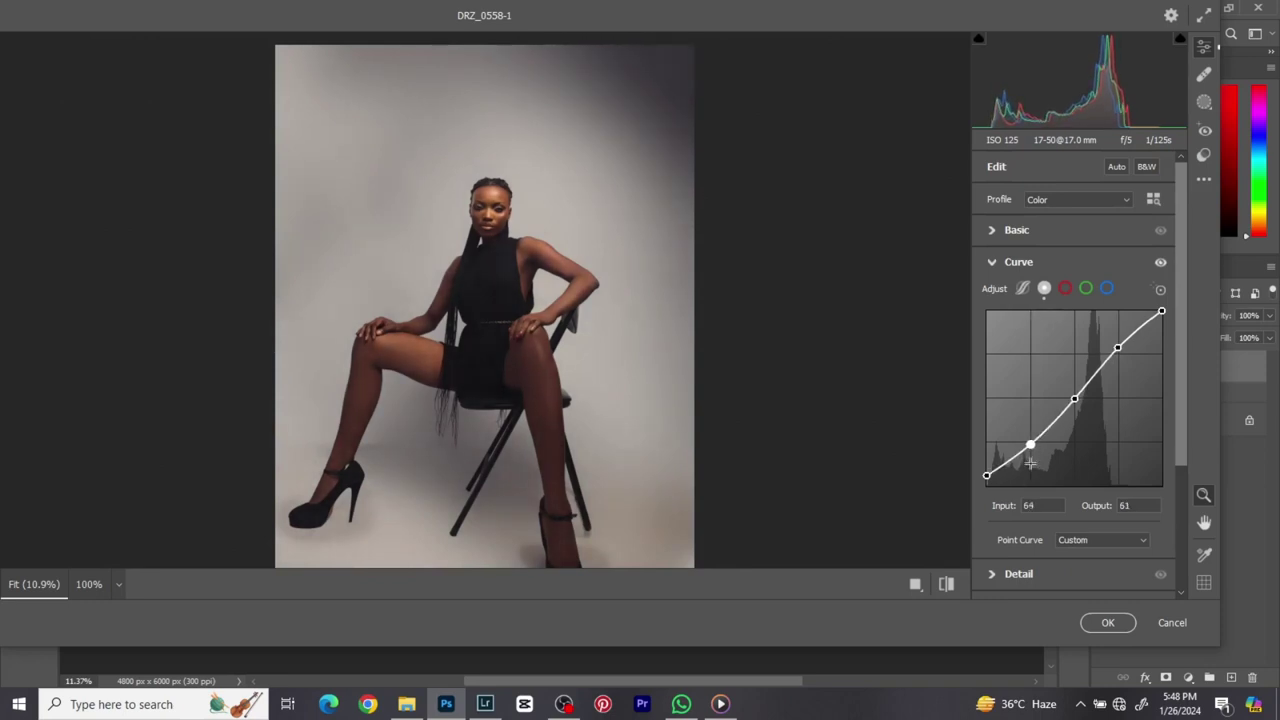
pyautogui.moveTo(1074, 399); pyautogui.dragTo(1087, 397)
pyautogui.click(1015, 262)
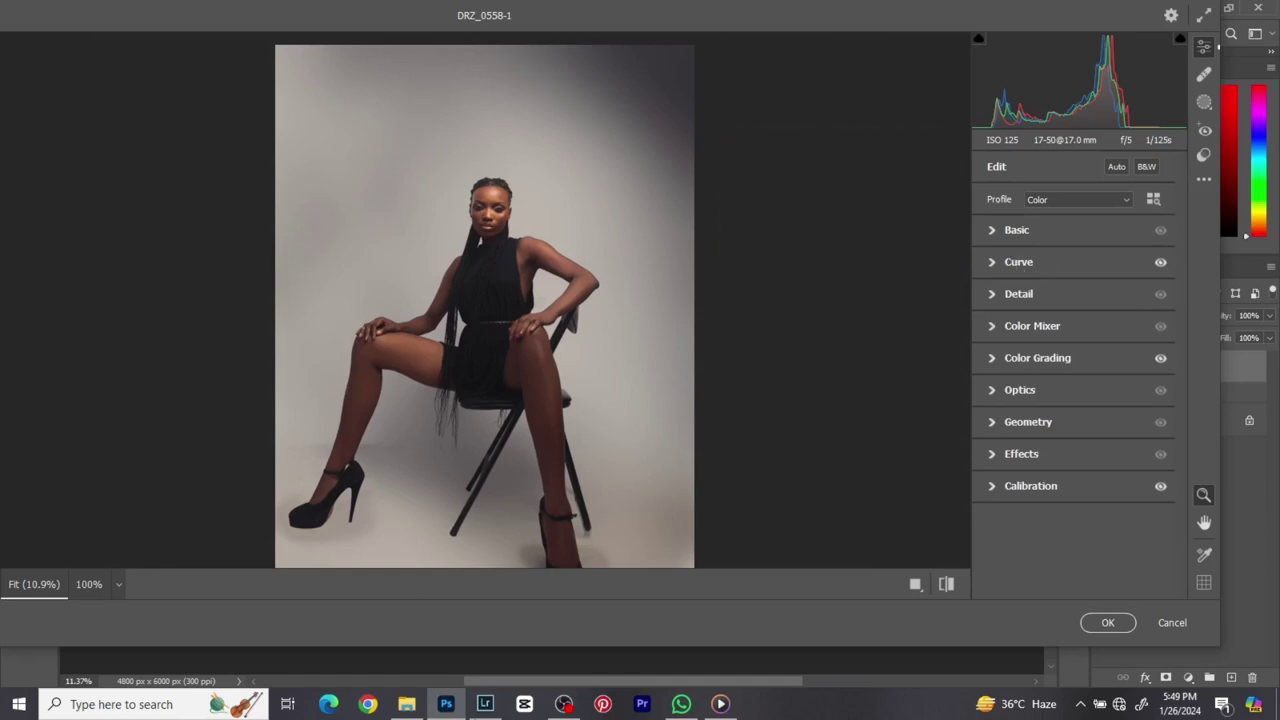
# - Switch to File Explorer and view the two finished portraits DRZ_0546 and DRZ_0556 in the model's Edit folder as references
pyautogui.click(406, 704)
pyautogui.click(176, 198)
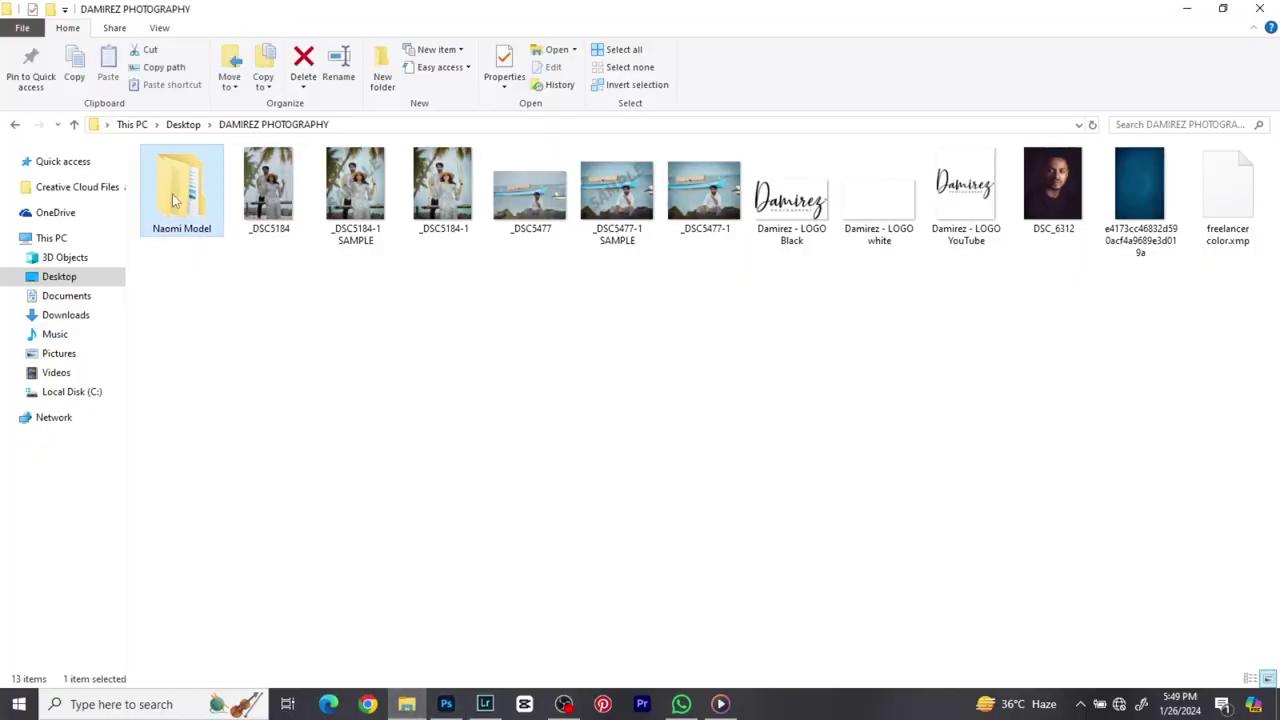
pyautogui.doubleClick(176, 198)
pyautogui.doubleClick(180, 182)
pyautogui.doubleClick(182, 178)
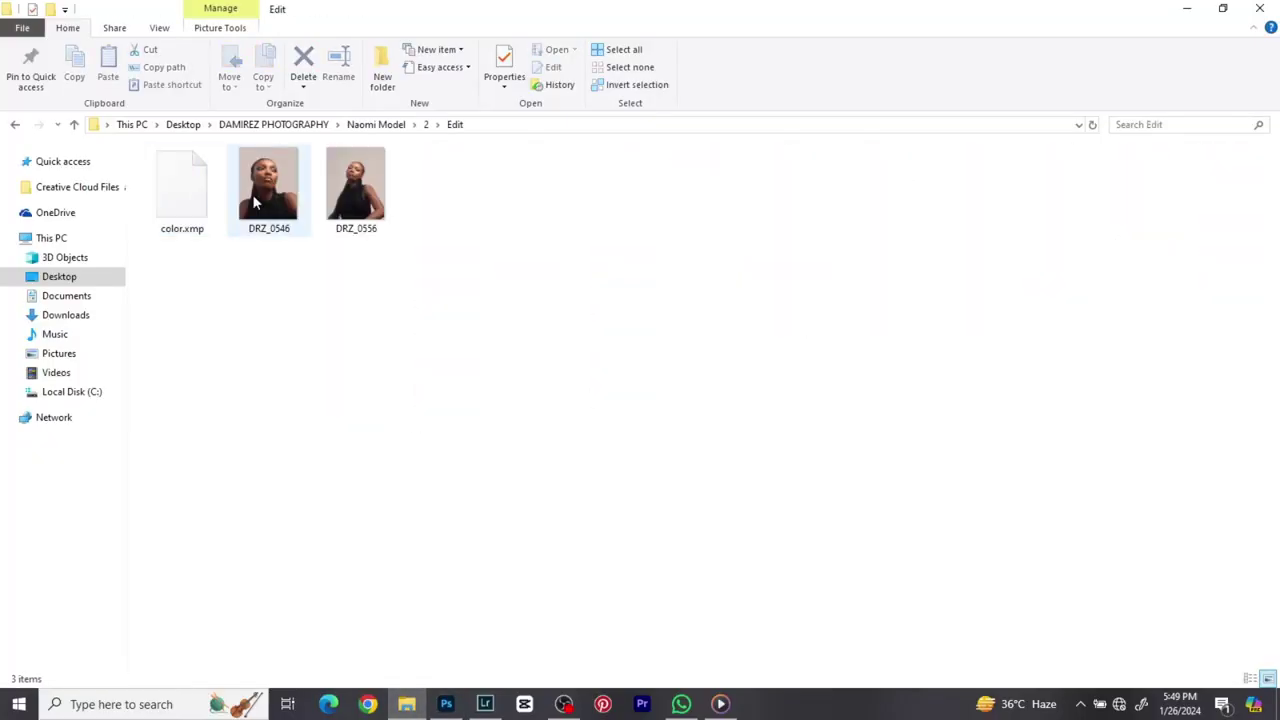
pyautogui.doubleClick(253, 194)
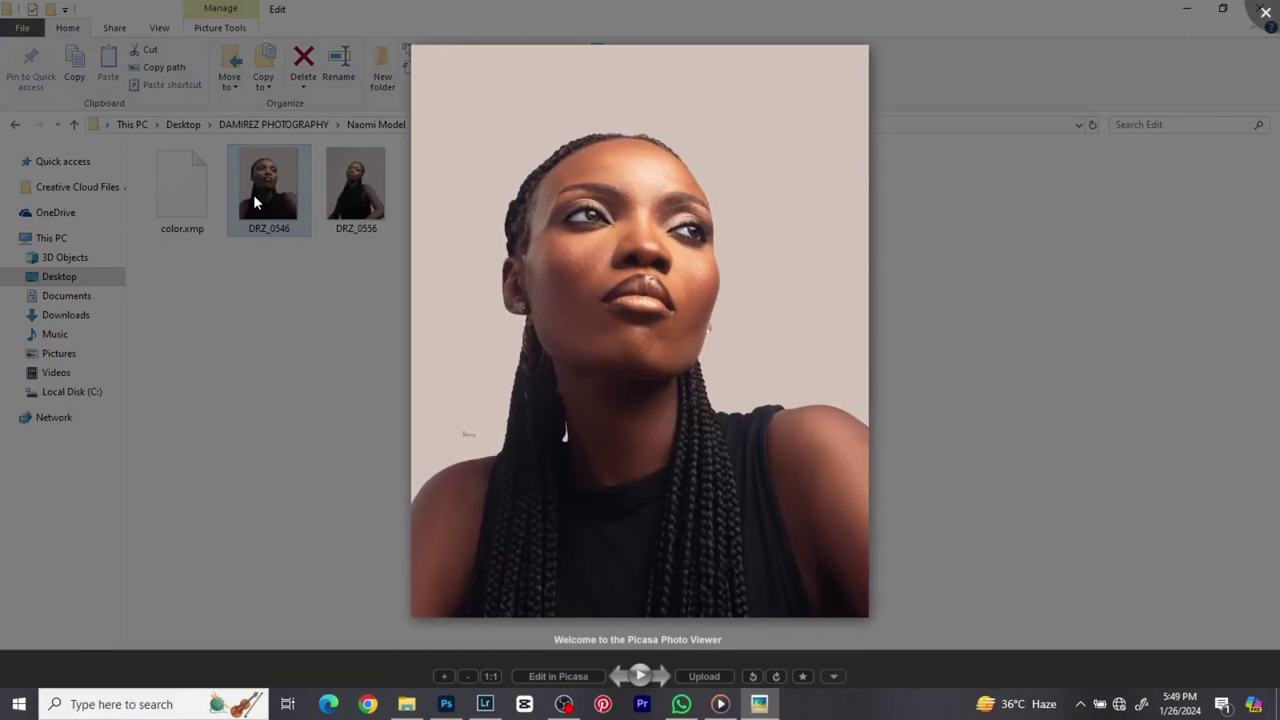
pyautogui.press('Right')
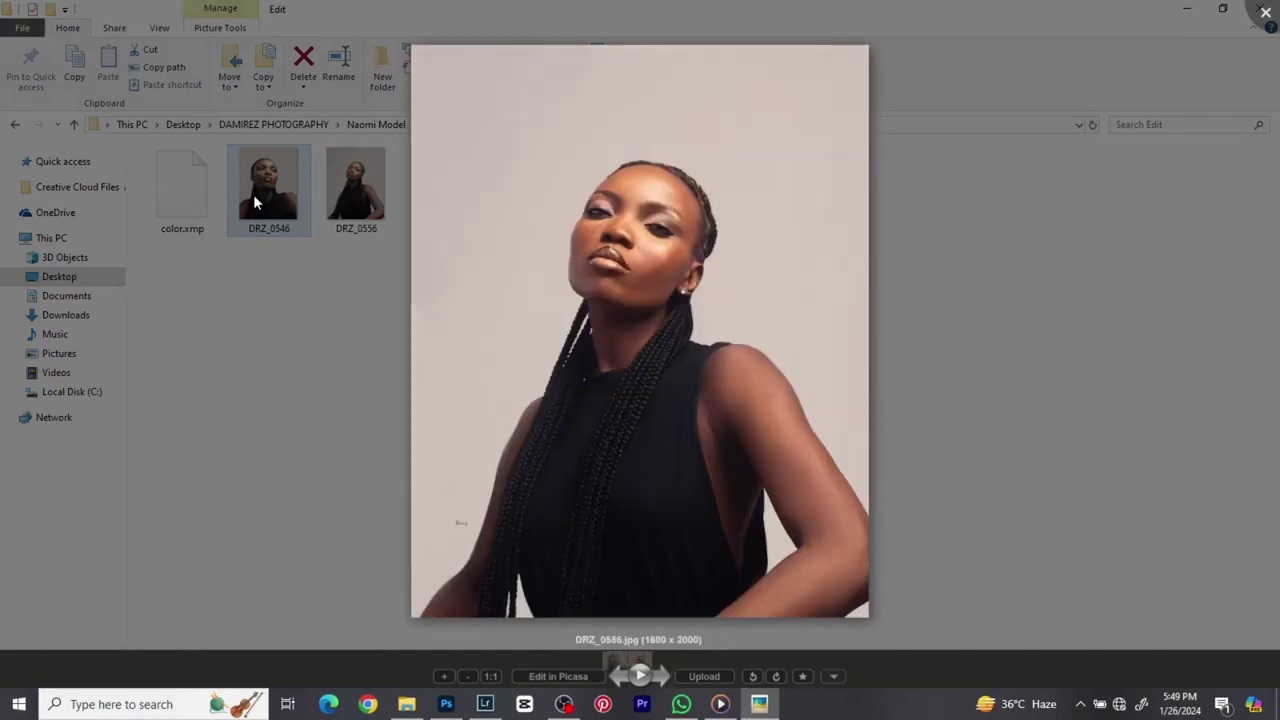
pyautogui.click(1266, 12)
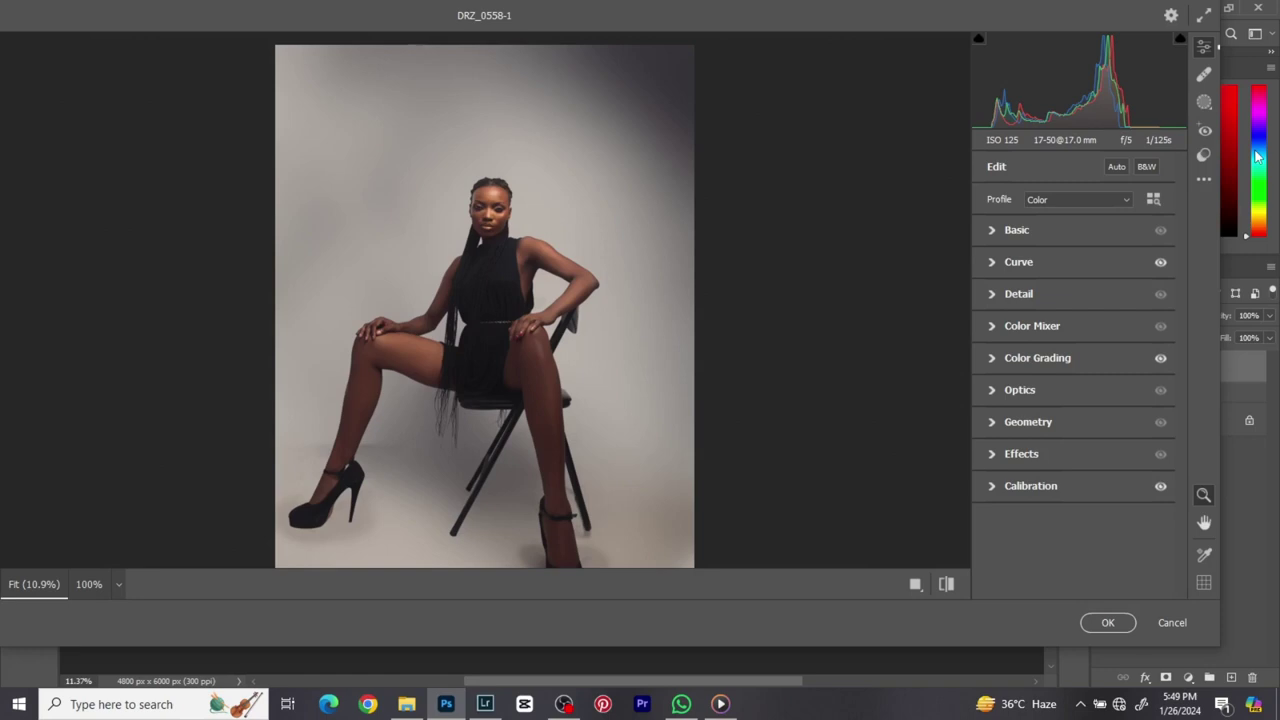
# - Start saving the current Camera Raw settings with the default subset, choosing the model's Edit folder in DAMIREZ PHOTOGRAPHY as the destination
pyautogui.click(1202, 185)
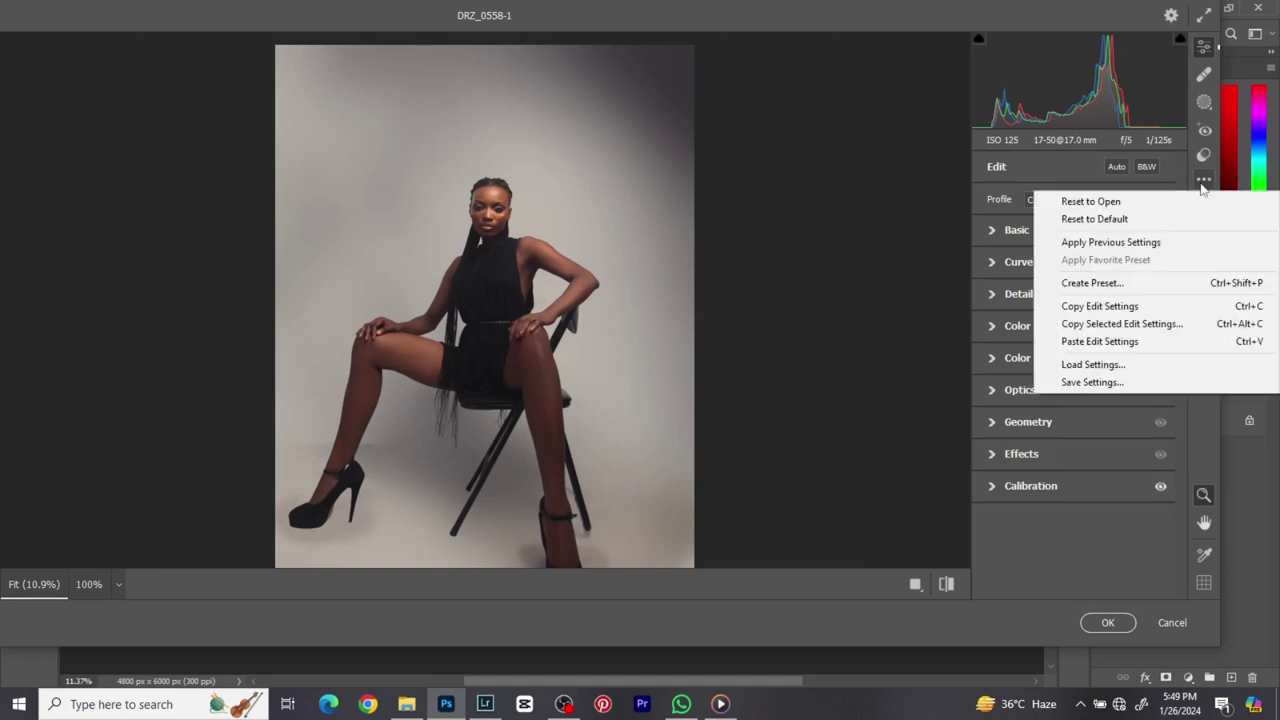
pyautogui.click(1113, 383)
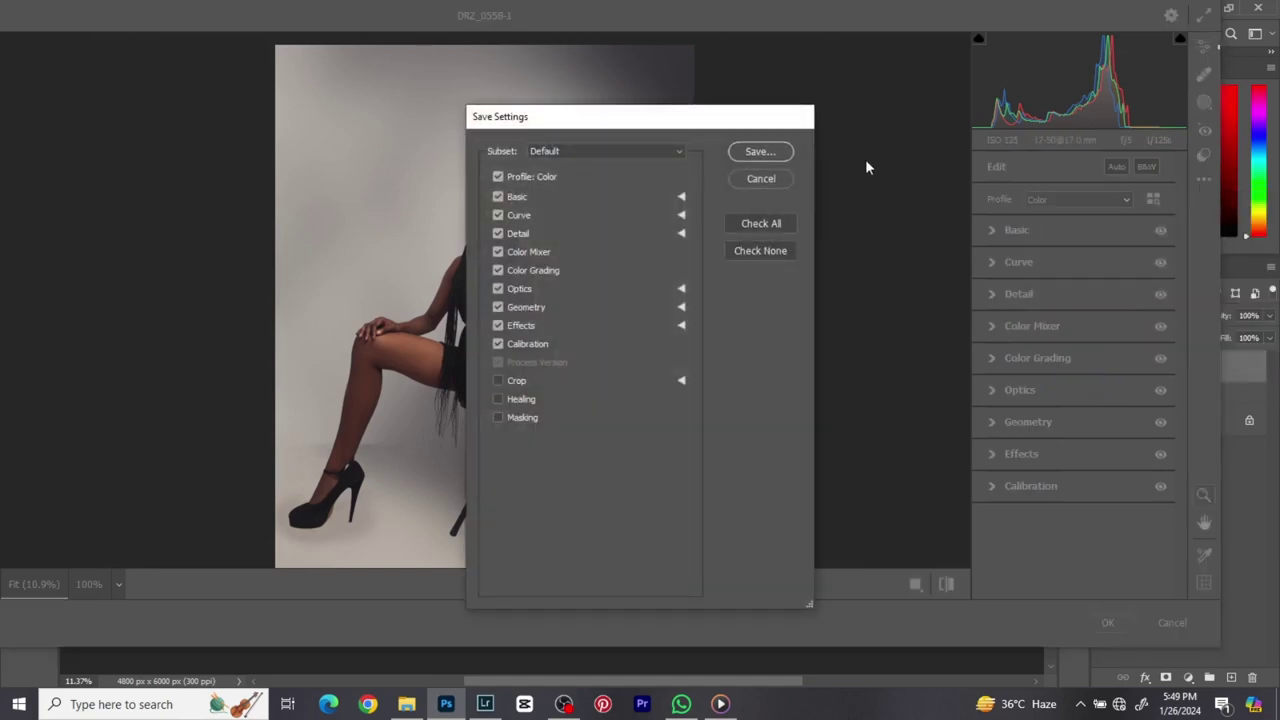
pyautogui.click(773, 155)
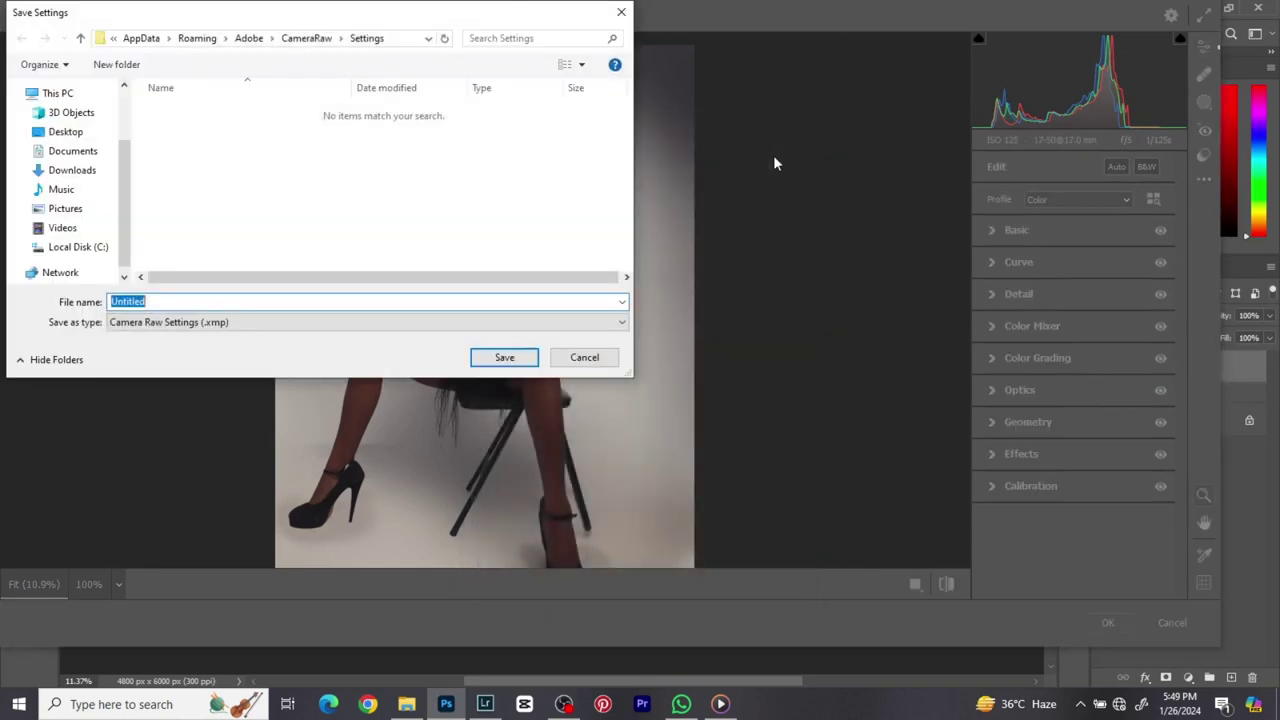
pyautogui.click(72, 132)
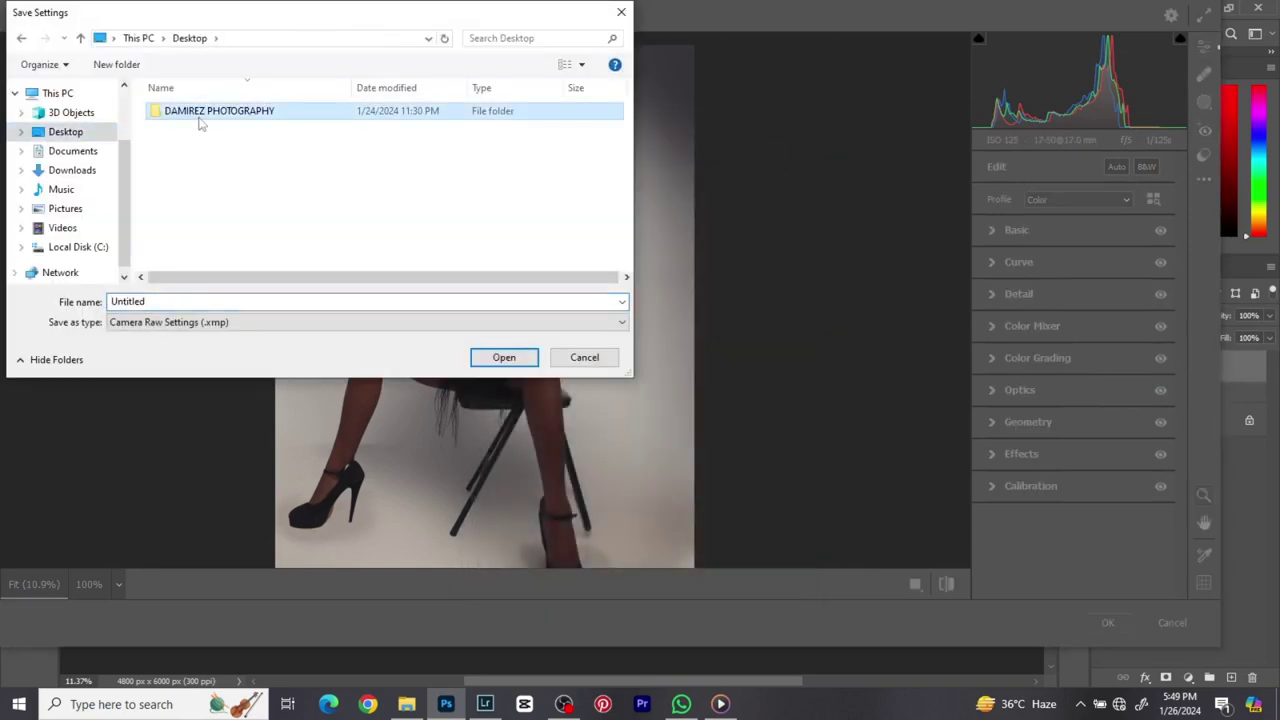
pyautogui.doubleClick(200, 120)
pyautogui.doubleClick(200, 120)
pyautogui.doubleClick(200, 118)
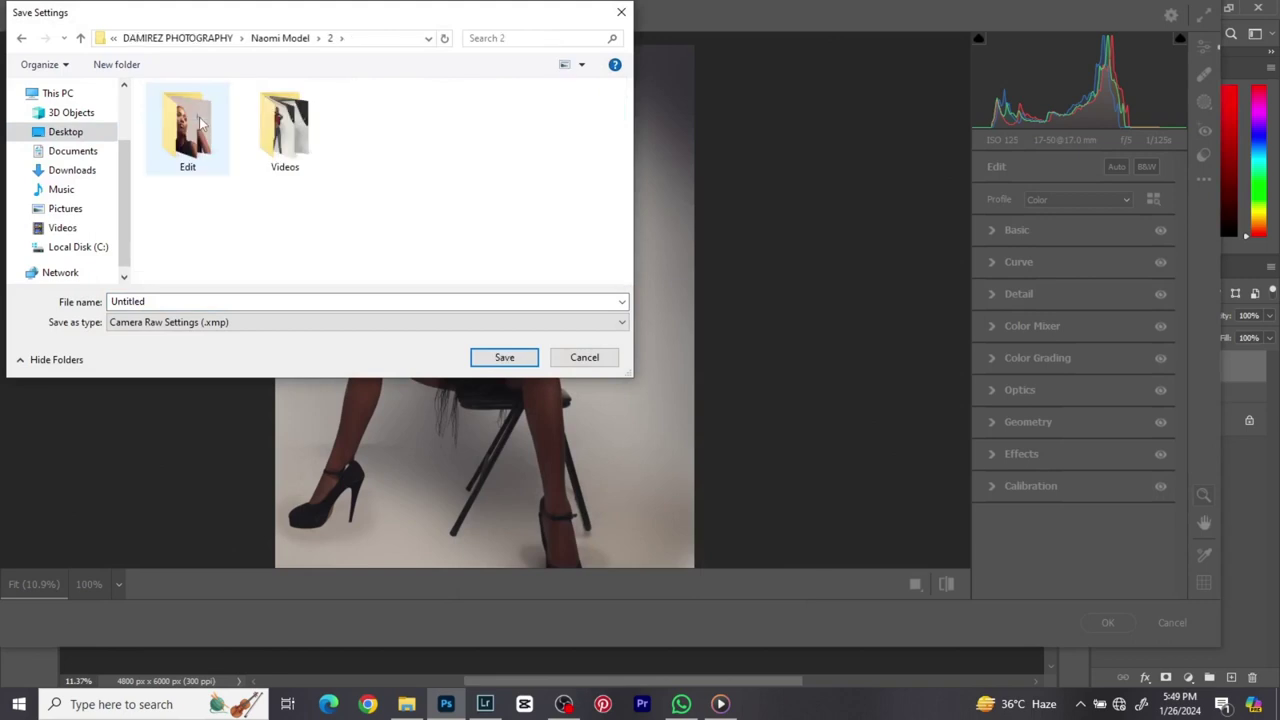
pyautogui.doubleClick(200, 120)
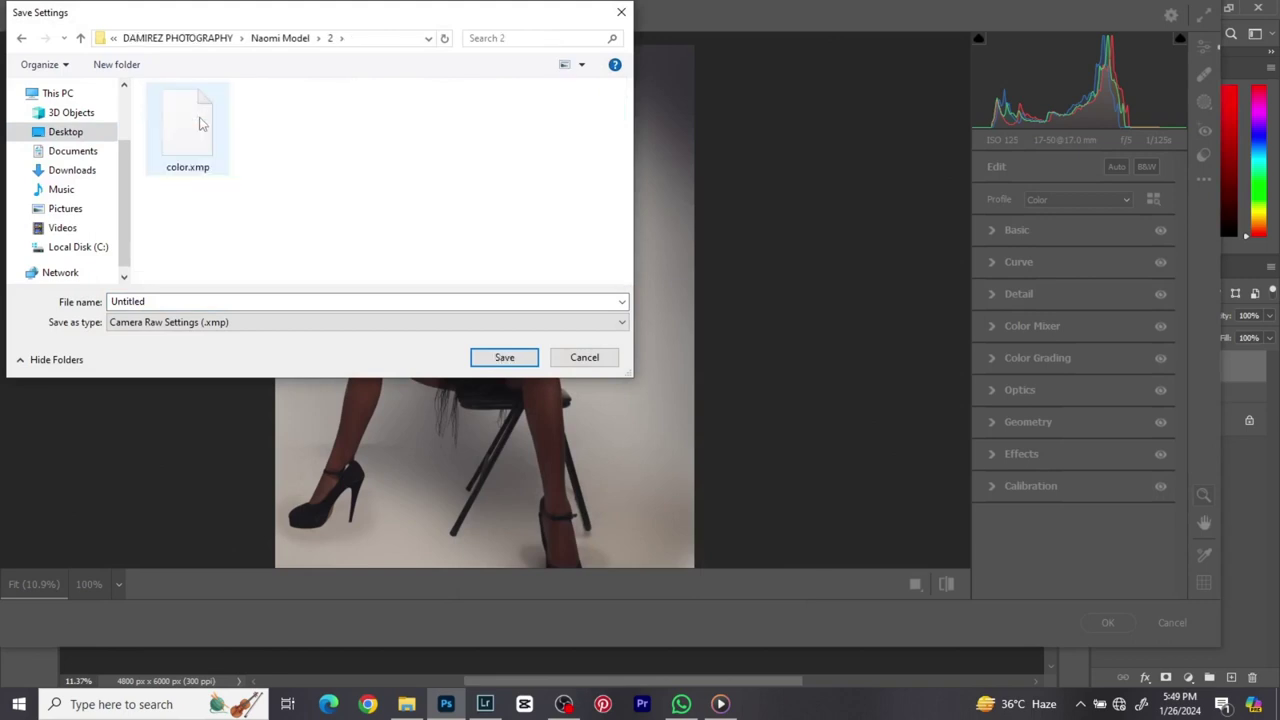
# - Name the settings file color 1, based on the existing color.xmp name, and save it
pyautogui.click(215, 160)
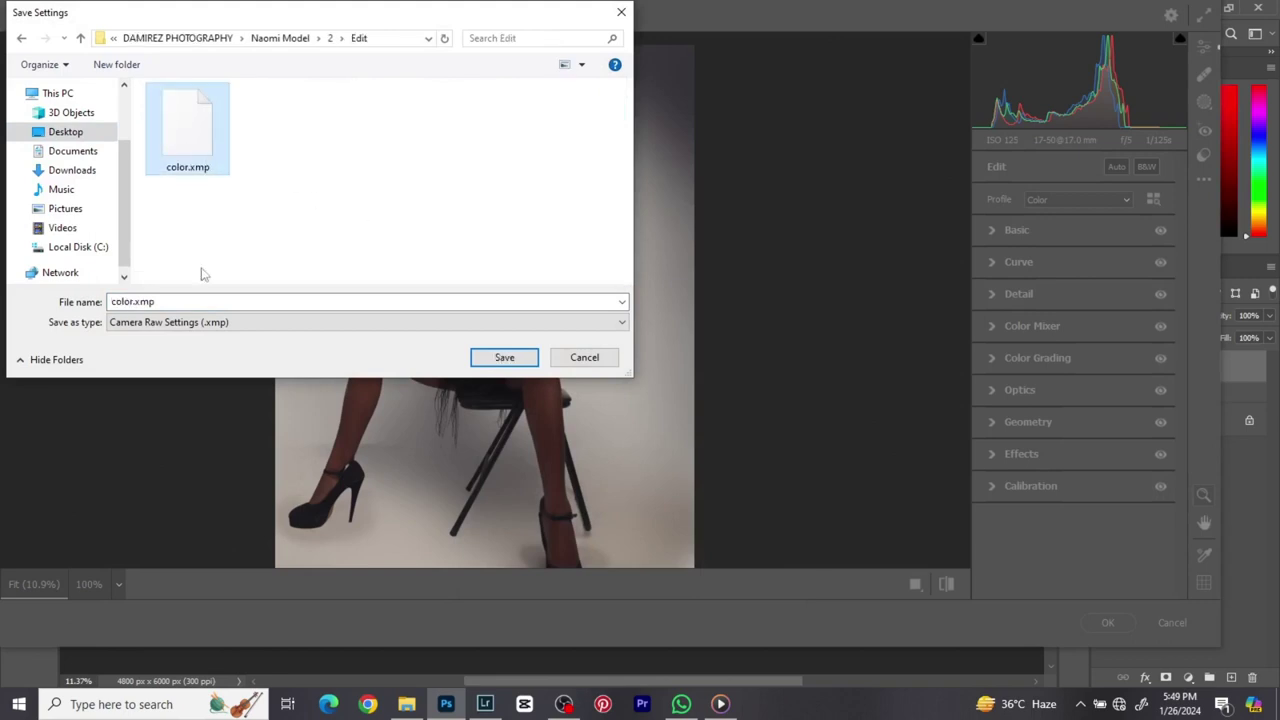
pyautogui.doubleClick(133, 302)
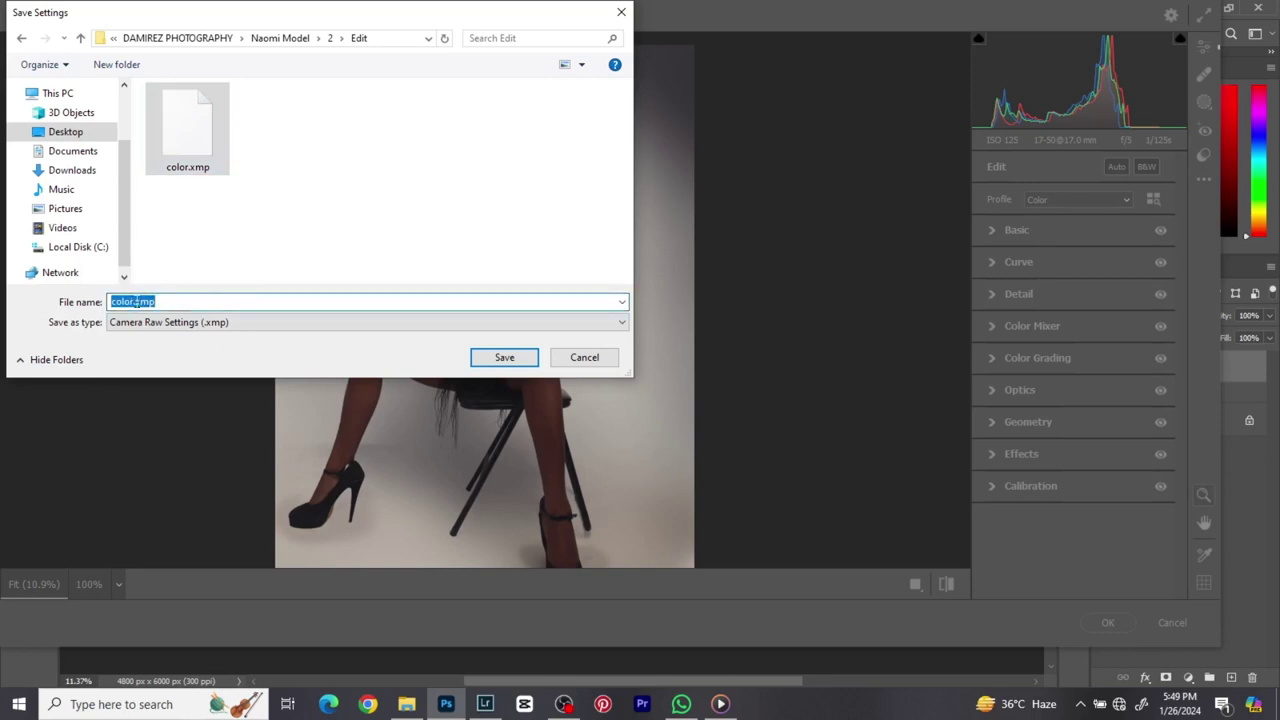
pyautogui.click(136, 302)
pyautogui.press('BackSpace')
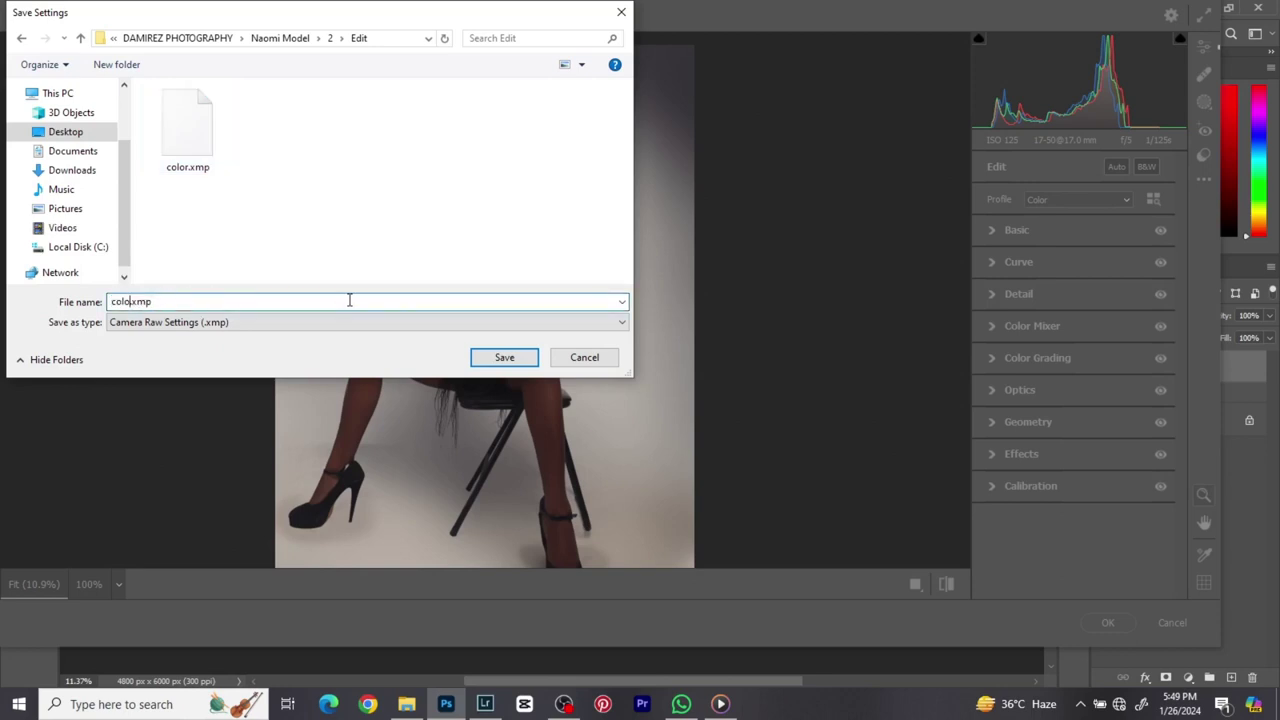
pyautogui.write('r 1')
pyautogui.click(485, 357)
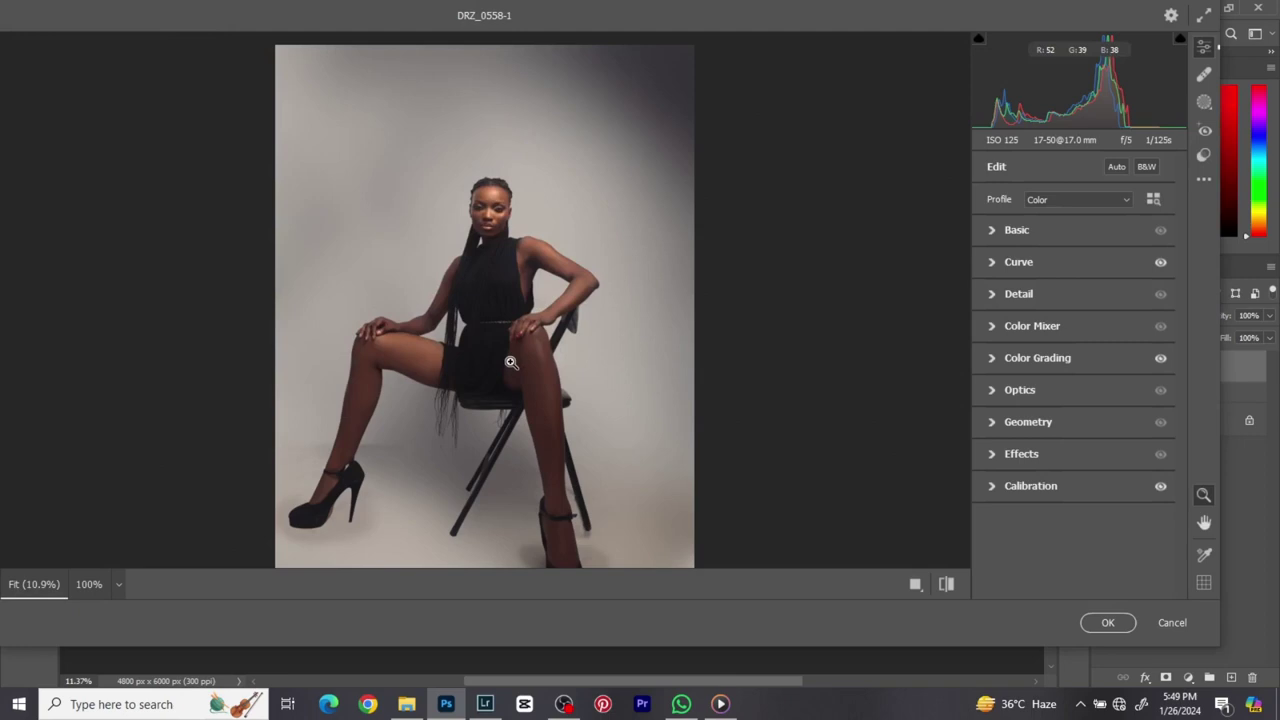
# - Switch the preview to the default settings and try the previously saved color.xmp settings on the portrait
pyautogui.click(946, 585)
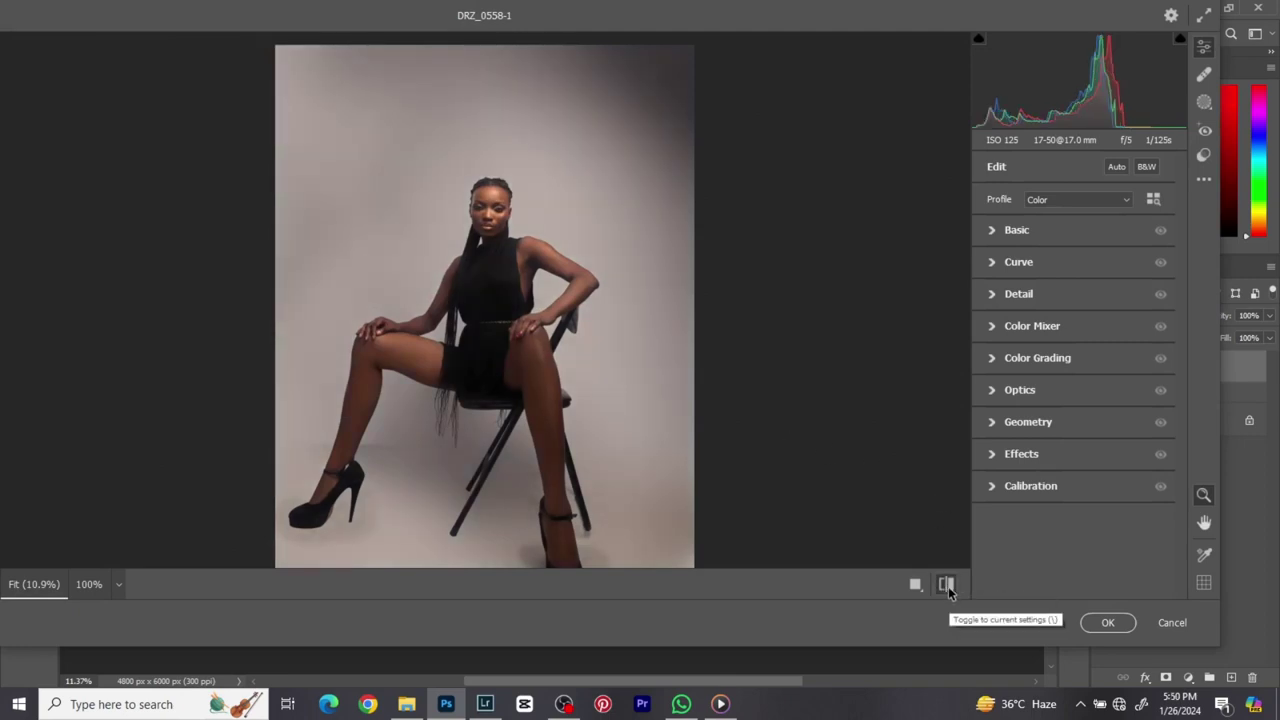
pyautogui.click(1204, 180)
pyautogui.click(1097, 364)
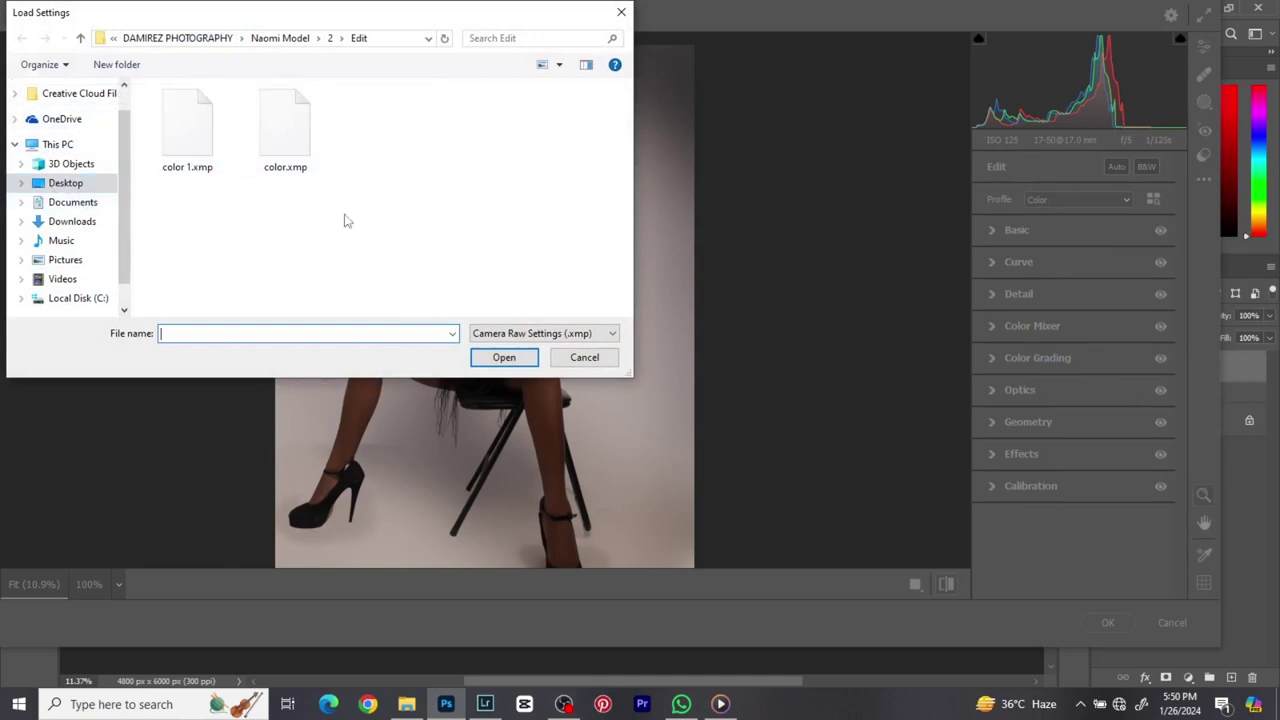
pyautogui.click(282, 158)
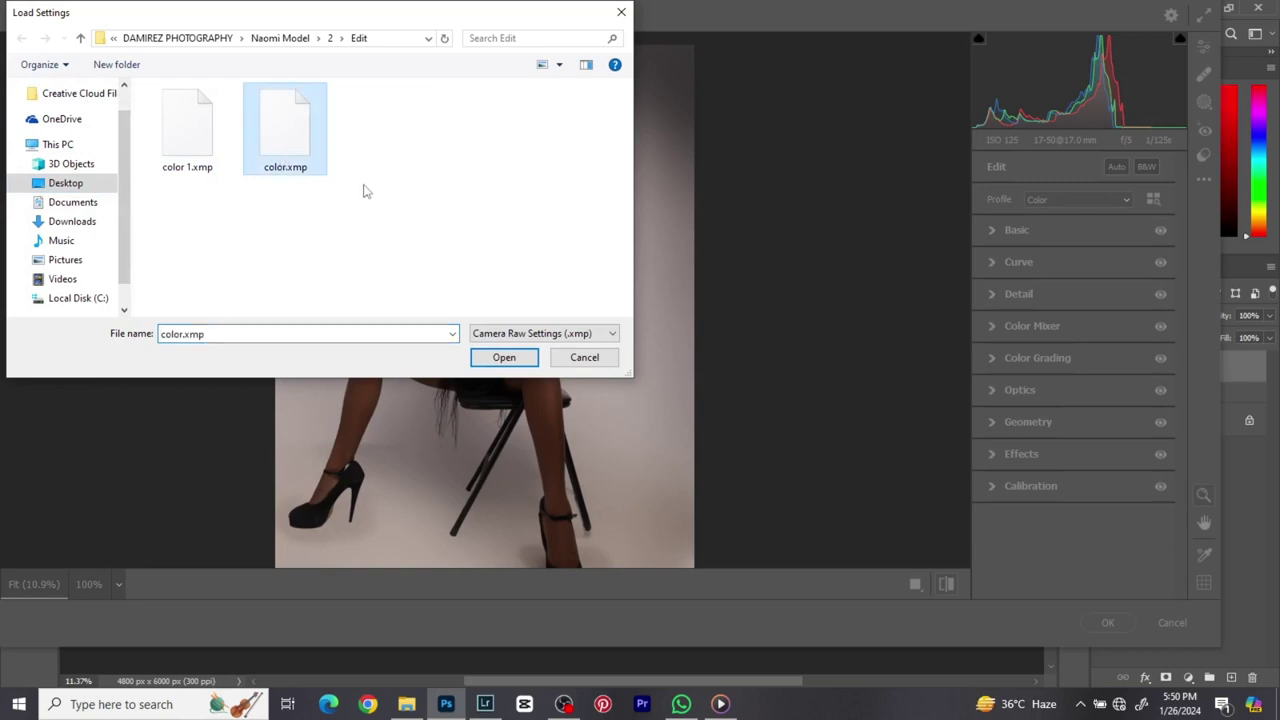
pyautogui.click(504, 358)
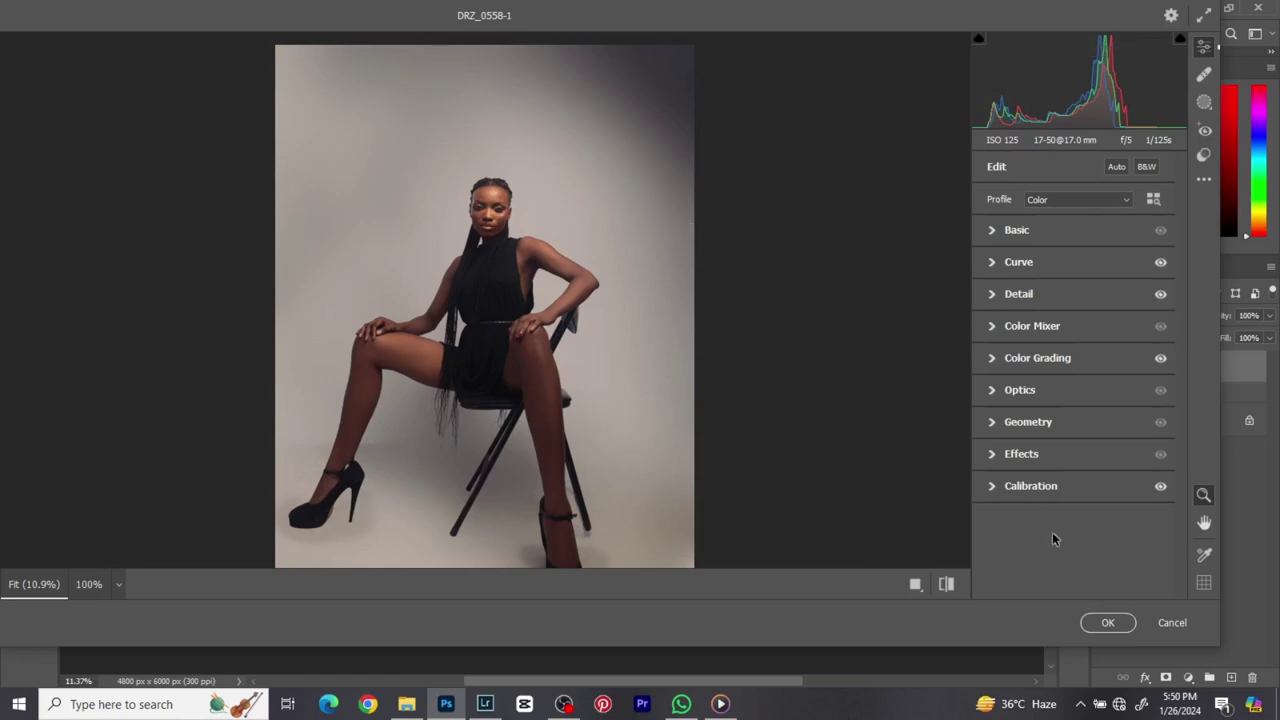
# - Compare the portrait under the loaded color.xmp settings with the default Camera Raw settings
pyautogui.click(950, 588)
pyautogui.click(950, 588)
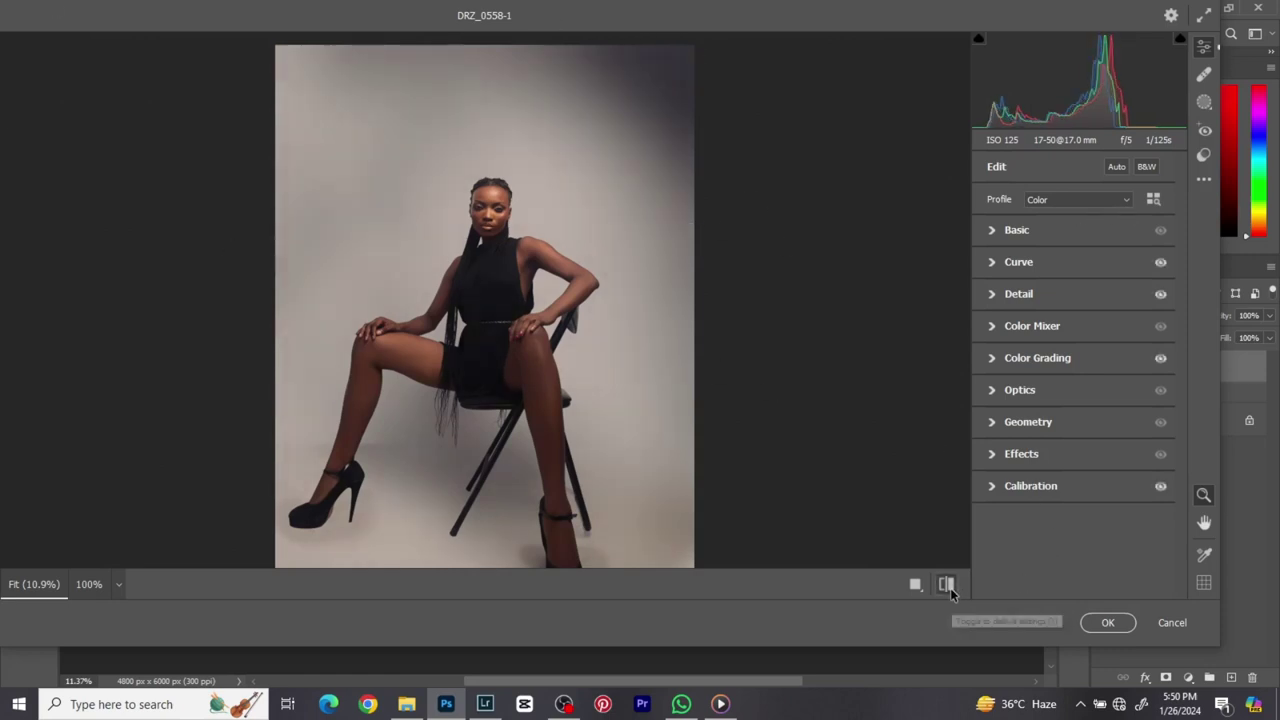
pyautogui.click(947, 585)
# - Load the color 1.xmp settings and apply the Camera Raw Filter to Layer 5
pyautogui.click(1205, 180)
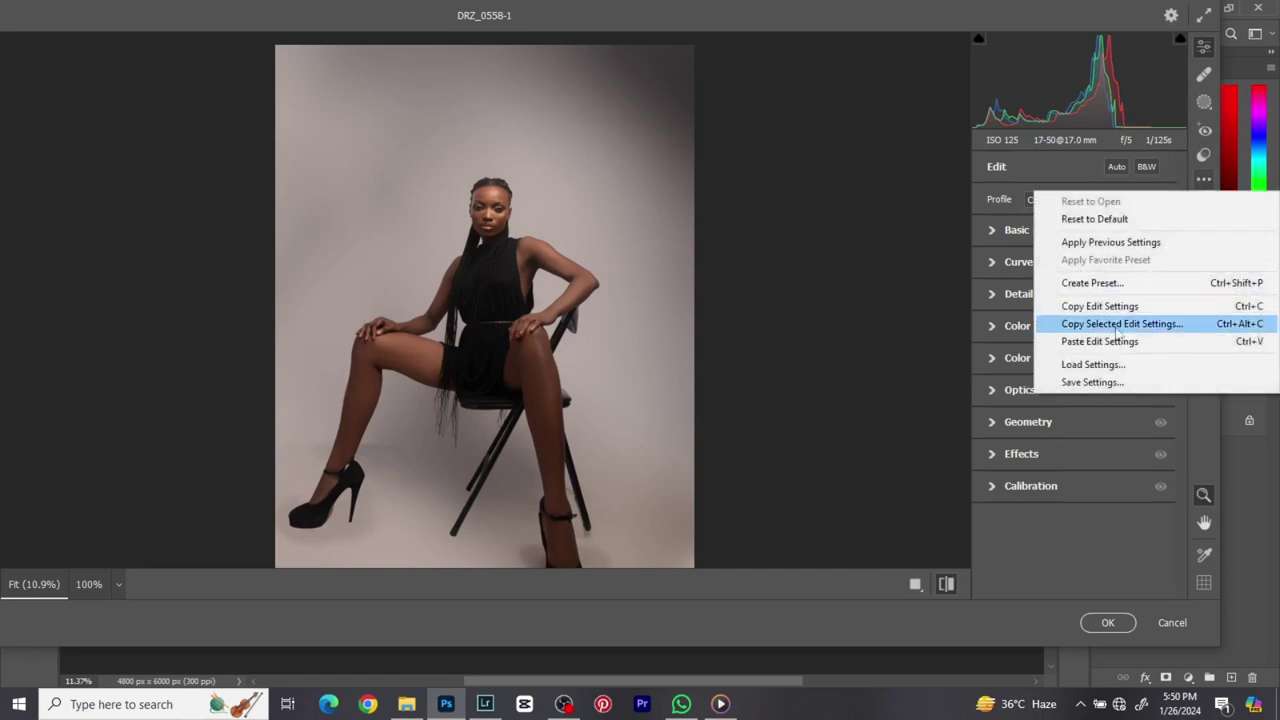
pyautogui.click(1093, 364)
pyautogui.click(187, 128)
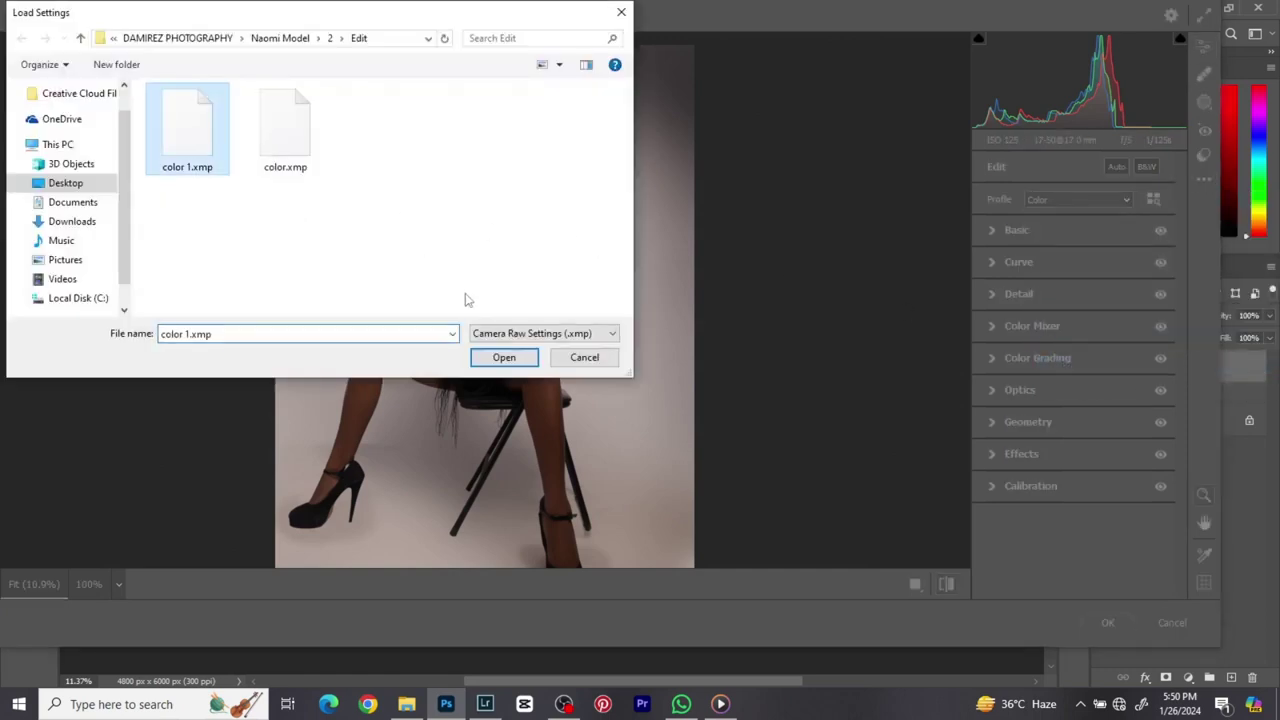
pyautogui.click(503, 357)
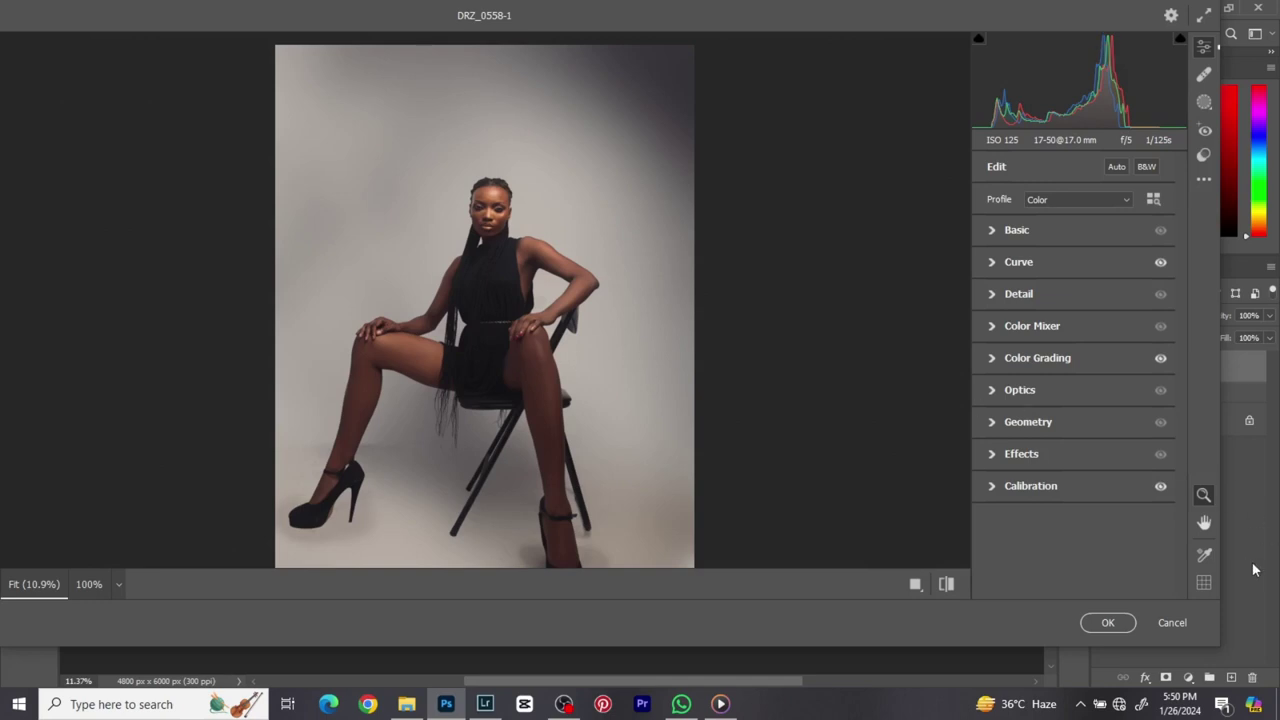
pyautogui.click(1108, 622)
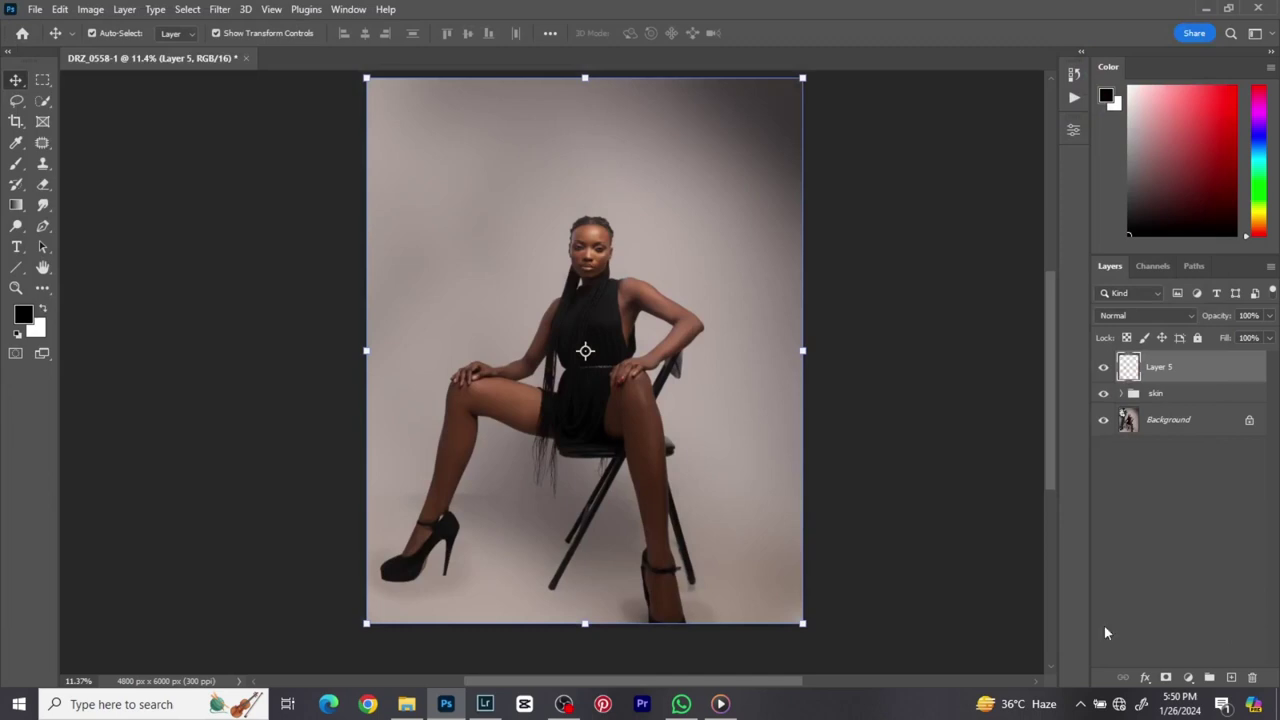
pyautogui.scroll(-1, 624, 489)
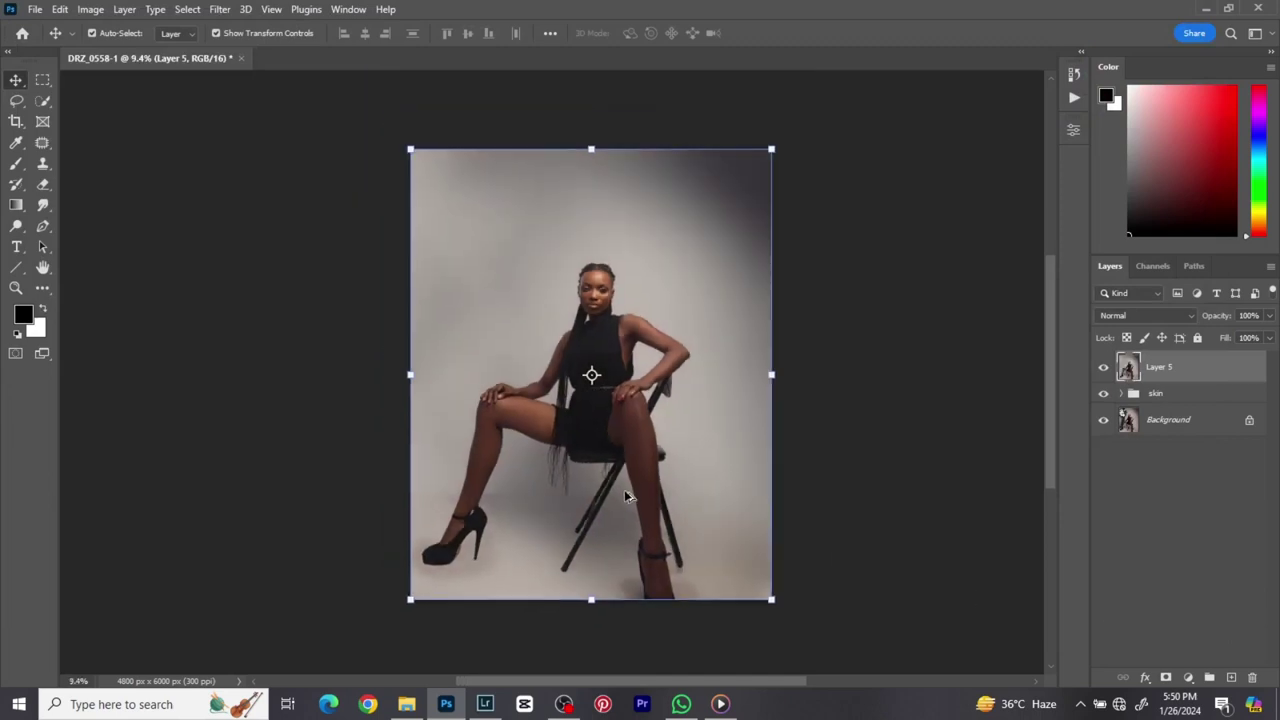
# - Load the subject's outline from Layer 2 in the skin group's bg subgroup as a selection, keeping Layer 5 active
pyautogui.scroll(1, 624, 489)
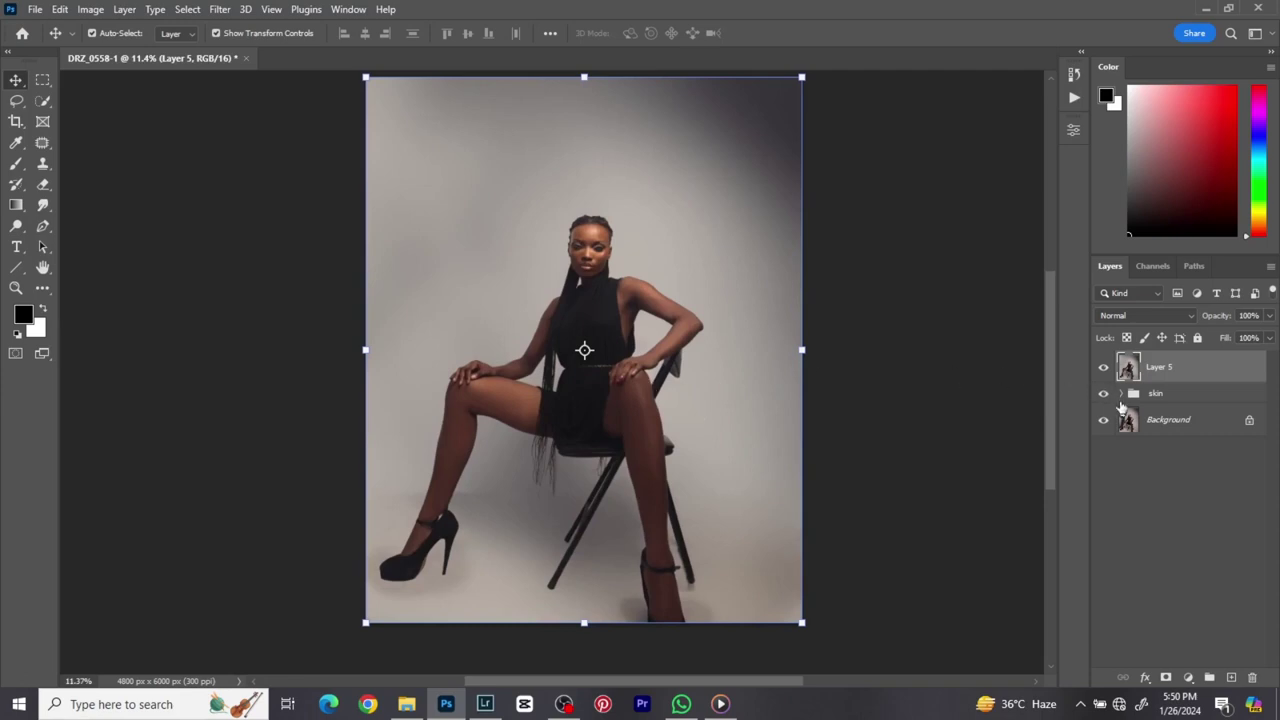
pyautogui.scroll(4, 567, 250)
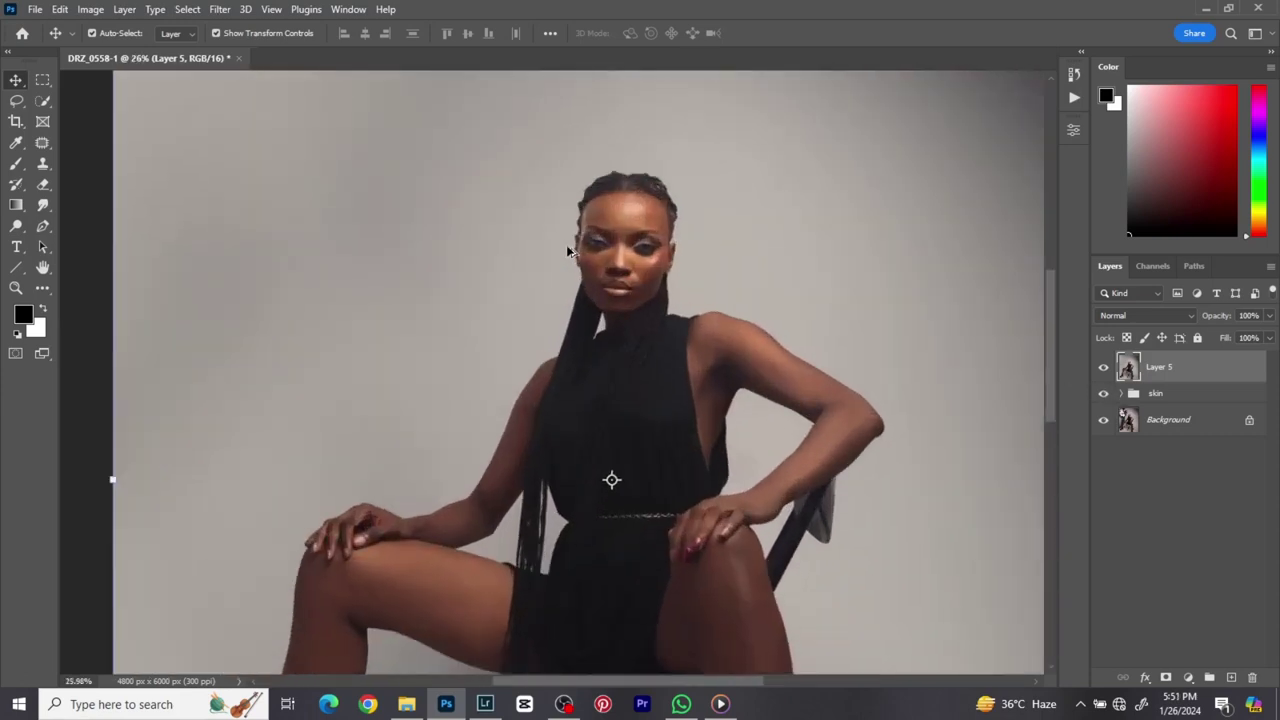
pyautogui.scroll(-4, 567, 250)
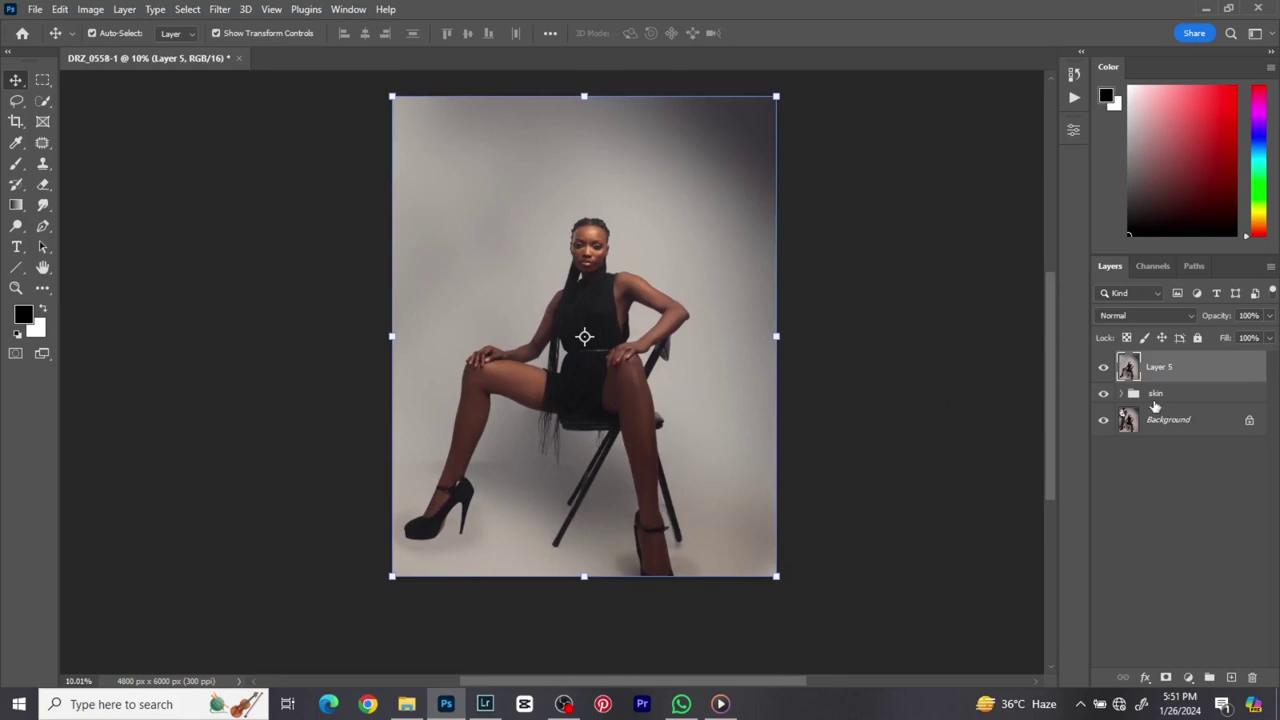
pyautogui.click(1122, 395)
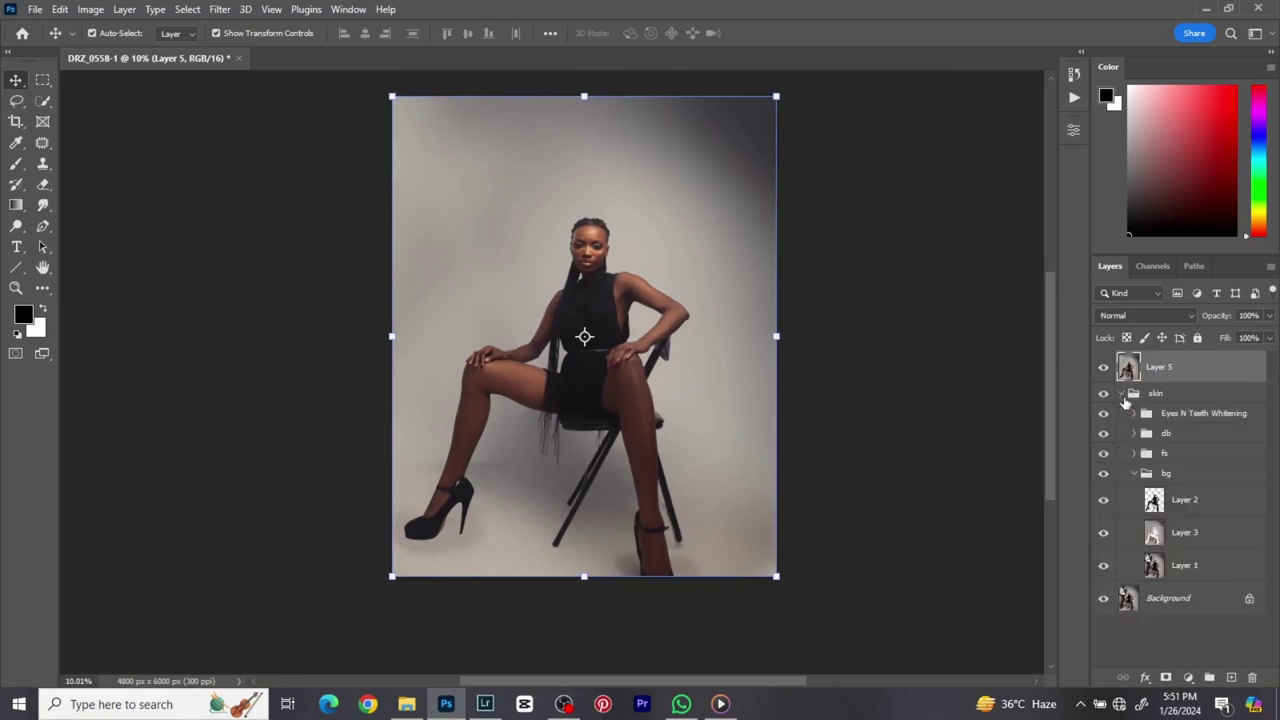
pyautogui.keyDown('ctrl'); pyautogui.click(1154, 502); pyautogui.keyUp('ctrl')
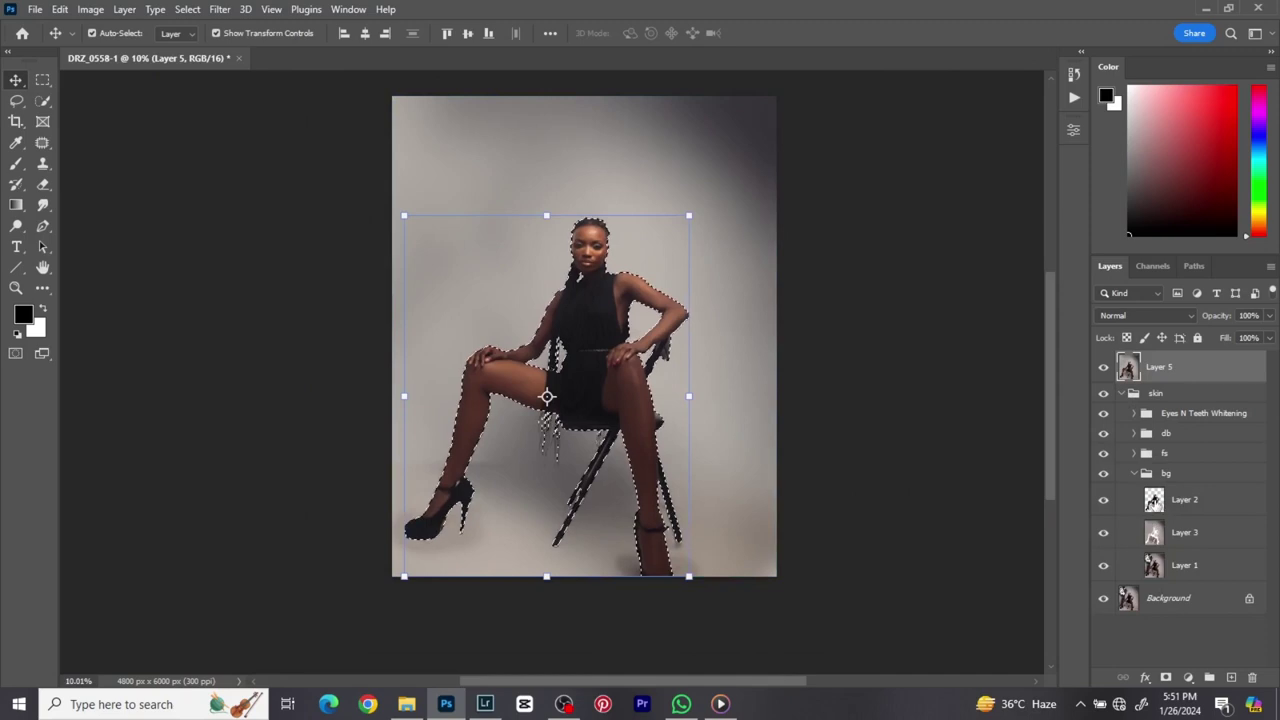
pyautogui.click(1123, 395)
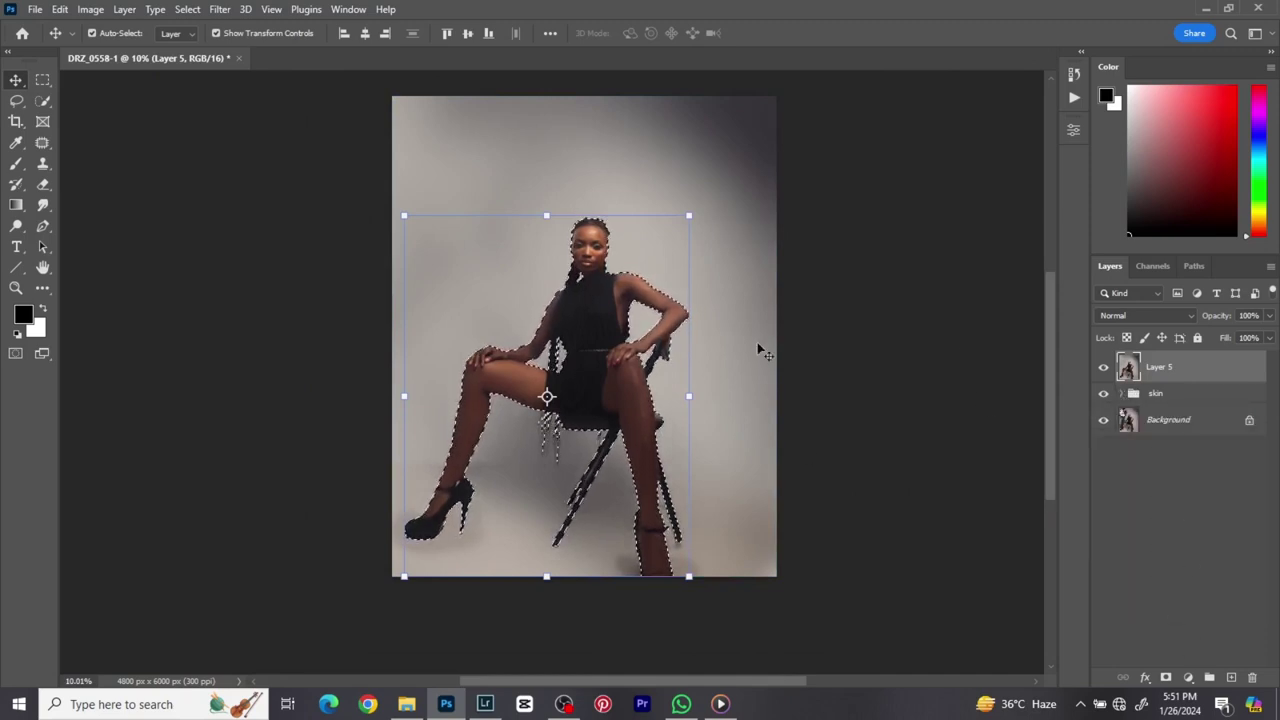
# - Add a Levels adjustment masked to the subject, with shadow input 5, midtones 1.07 and highlight input 252
pyautogui.click(1188, 677)
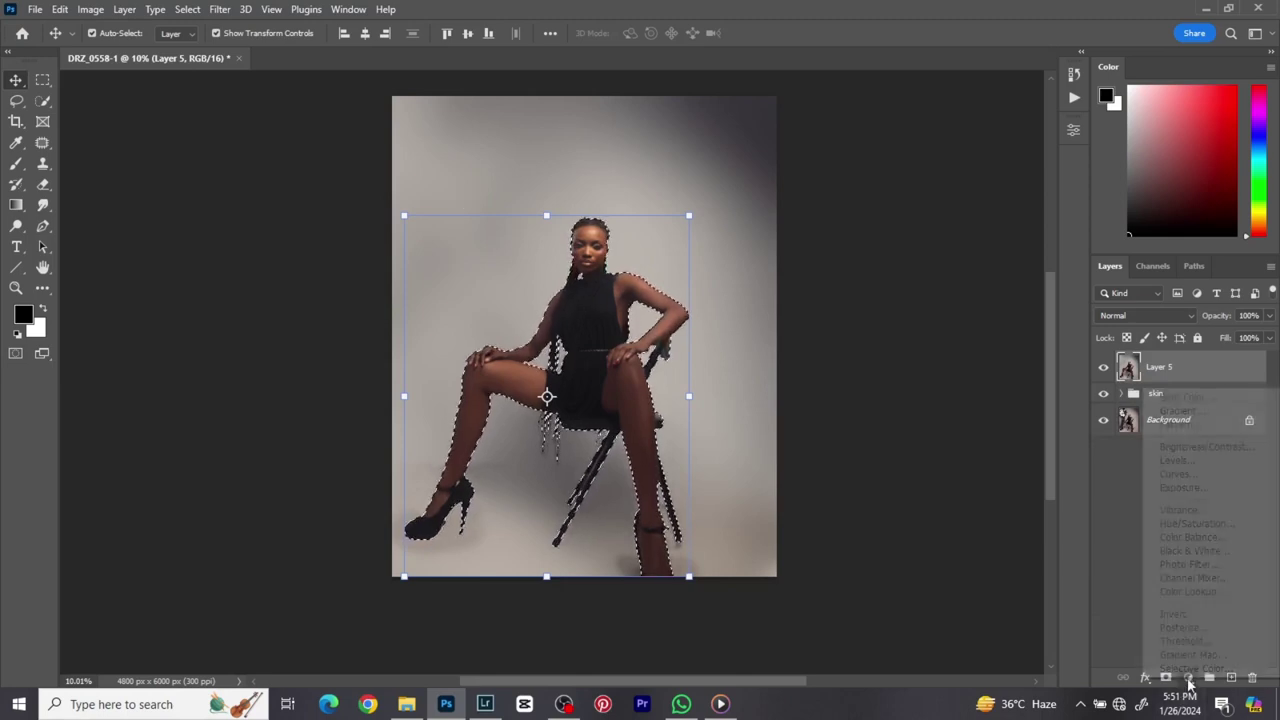
pyautogui.click(1177, 460)
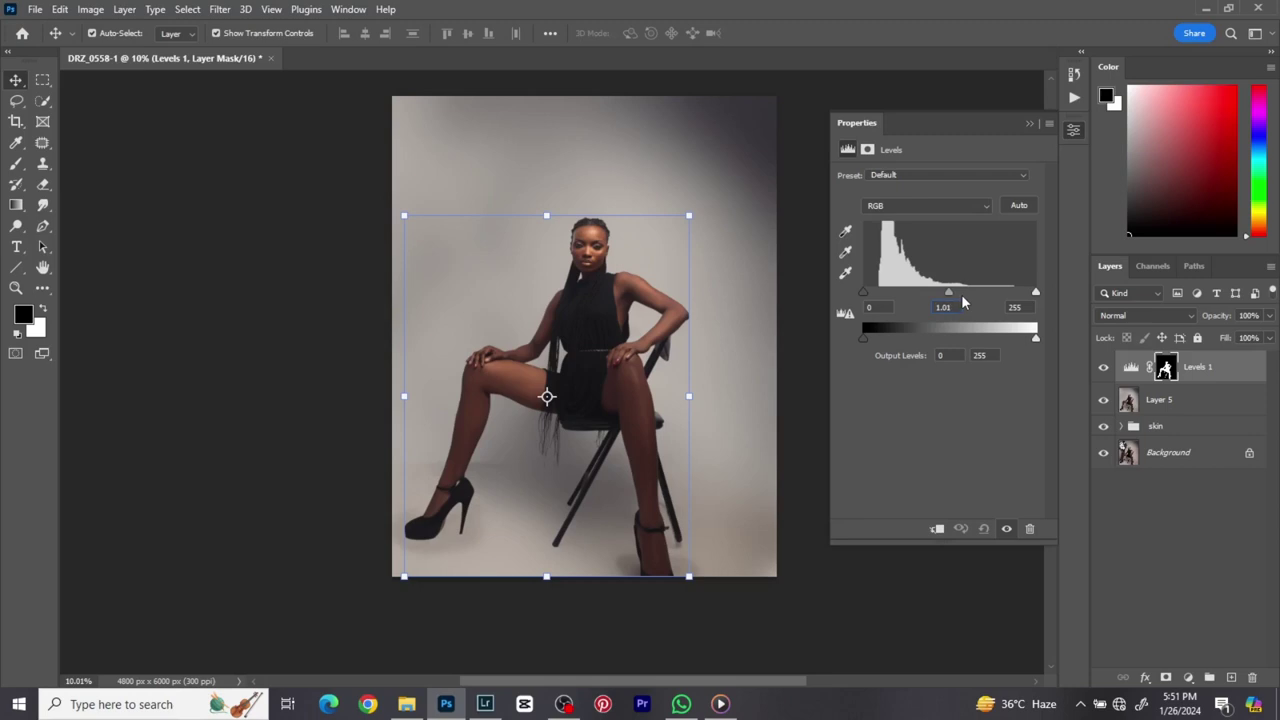
pyautogui.press('Up')
pyautogui.press('Up')
pyautogui.click(879, 309)
pyautogui.press('Up')
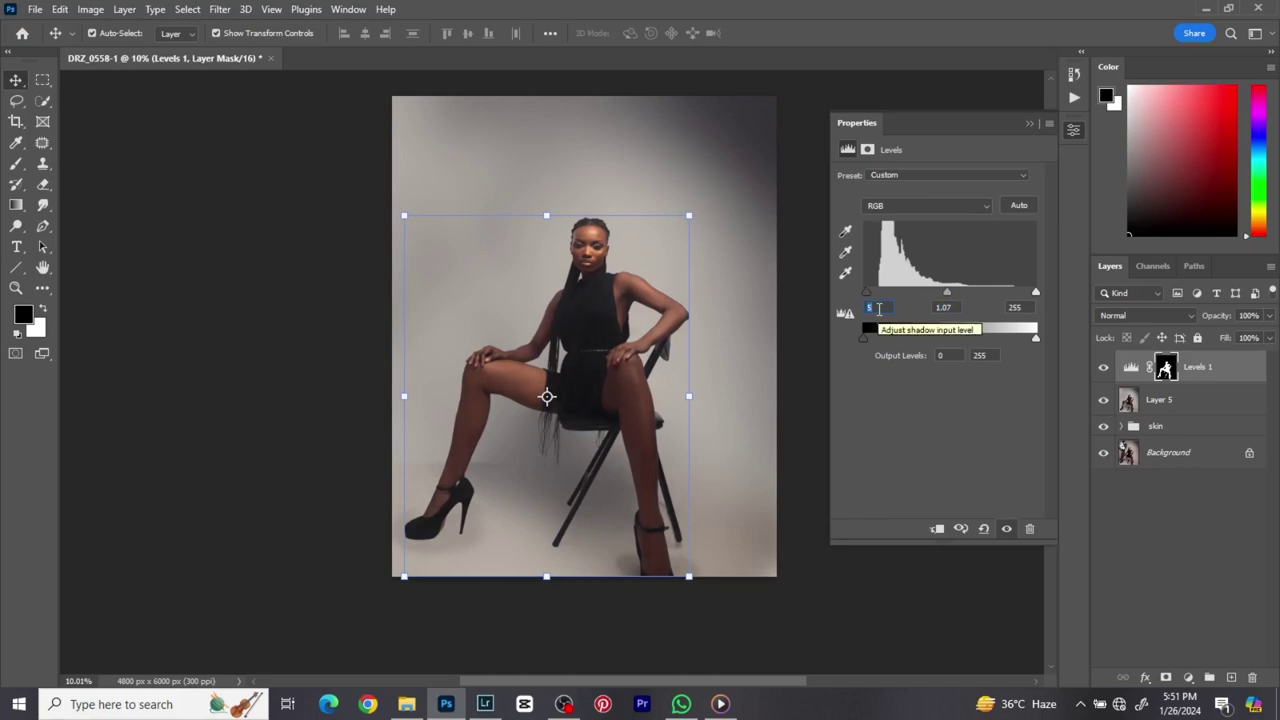
pyautogui.press('Down')
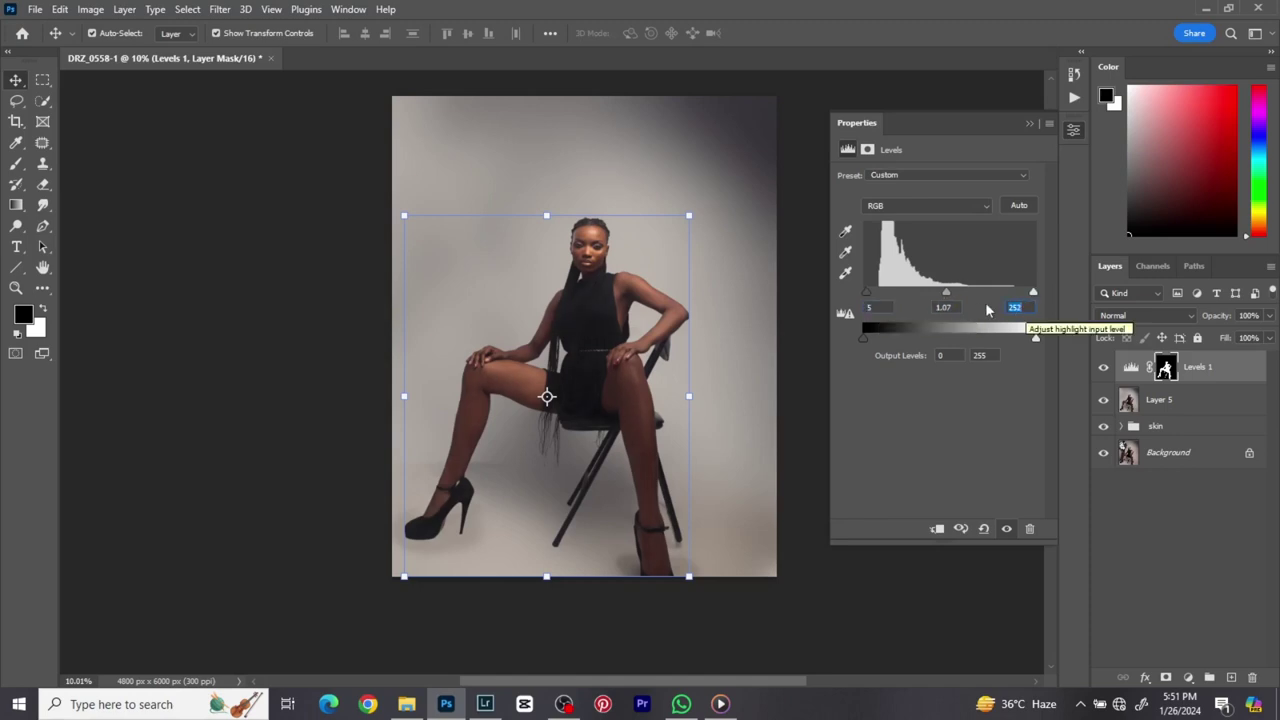
# - Fine-tune the subject's Levels to midtones 1.1 and highlight input 251
pyautogui.moveTo(953, 291); pyautogui.dragTo(943, 291)
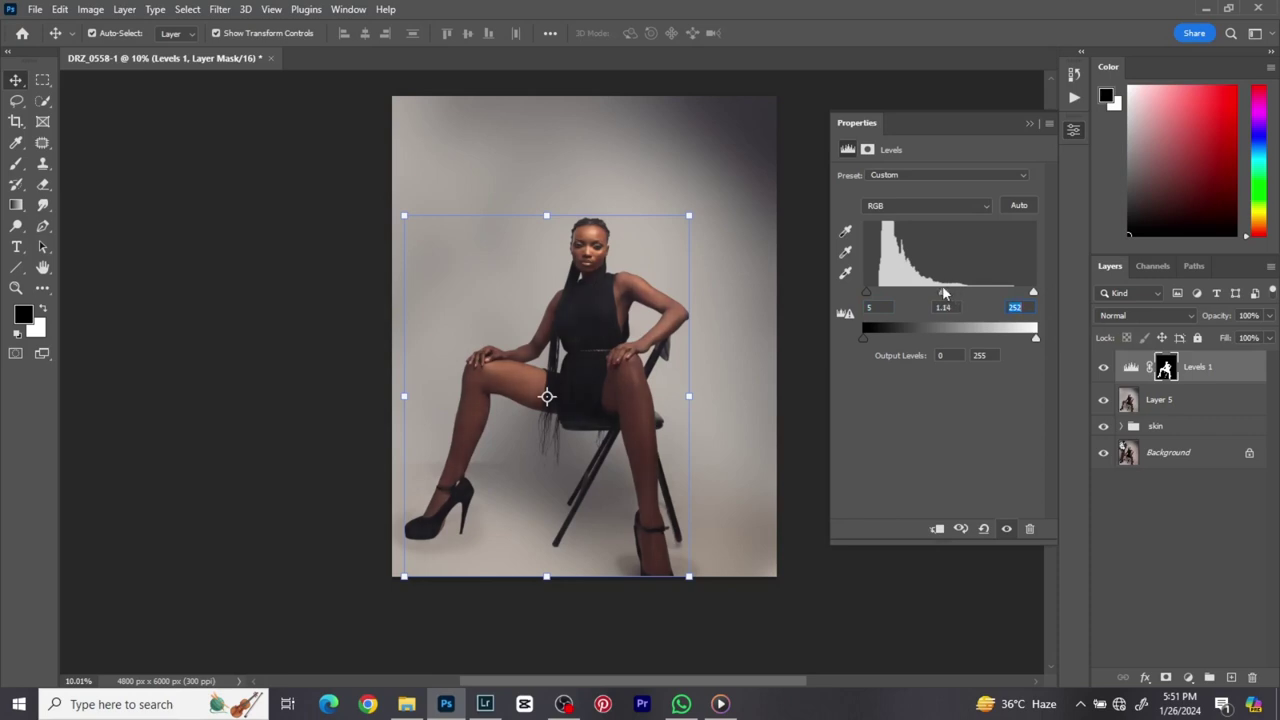
pyautogui.click(955, 307)
pyautogui.press('Down')
pyautogui.press('Down')
# - Compare the portrait with and without the Levels adjustment and recheck its settings
pyautogui.click(1007, 529)
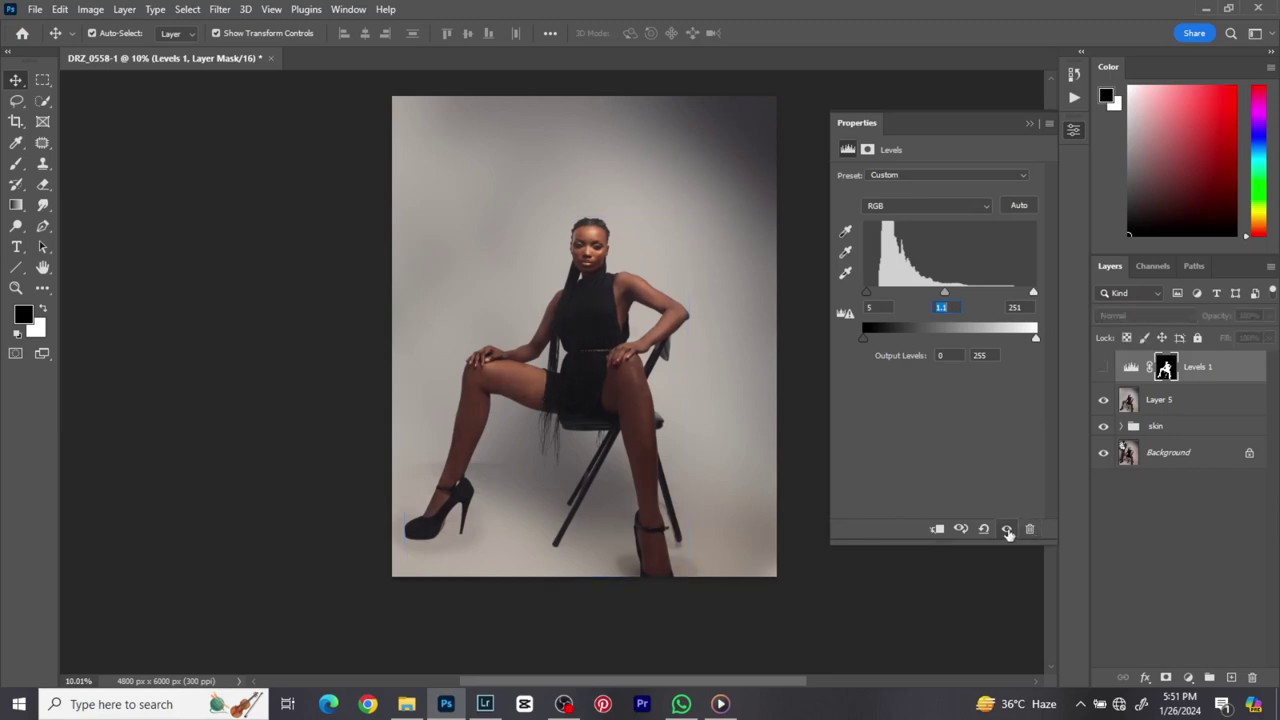
pyautogui.click(1007, 529)
pyautogui.click(1073, 134)
pyautogui.click(1073, 135)
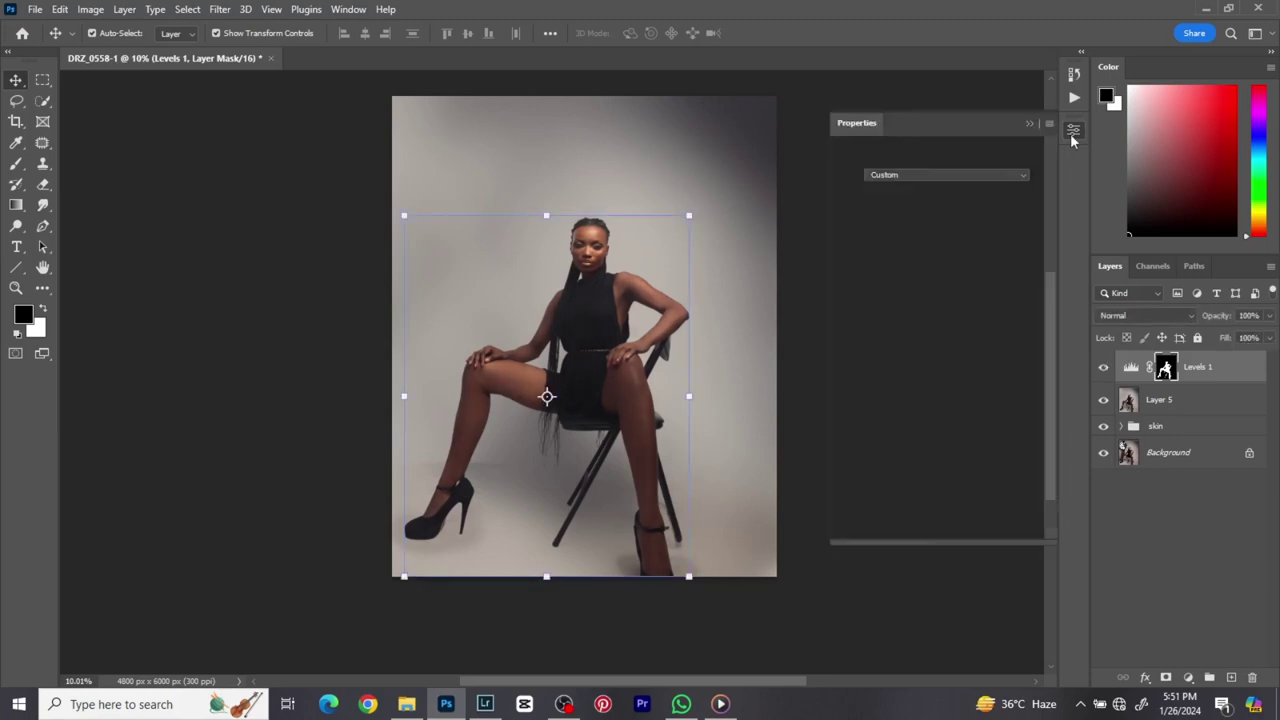
pyautogui.click(886, 307)
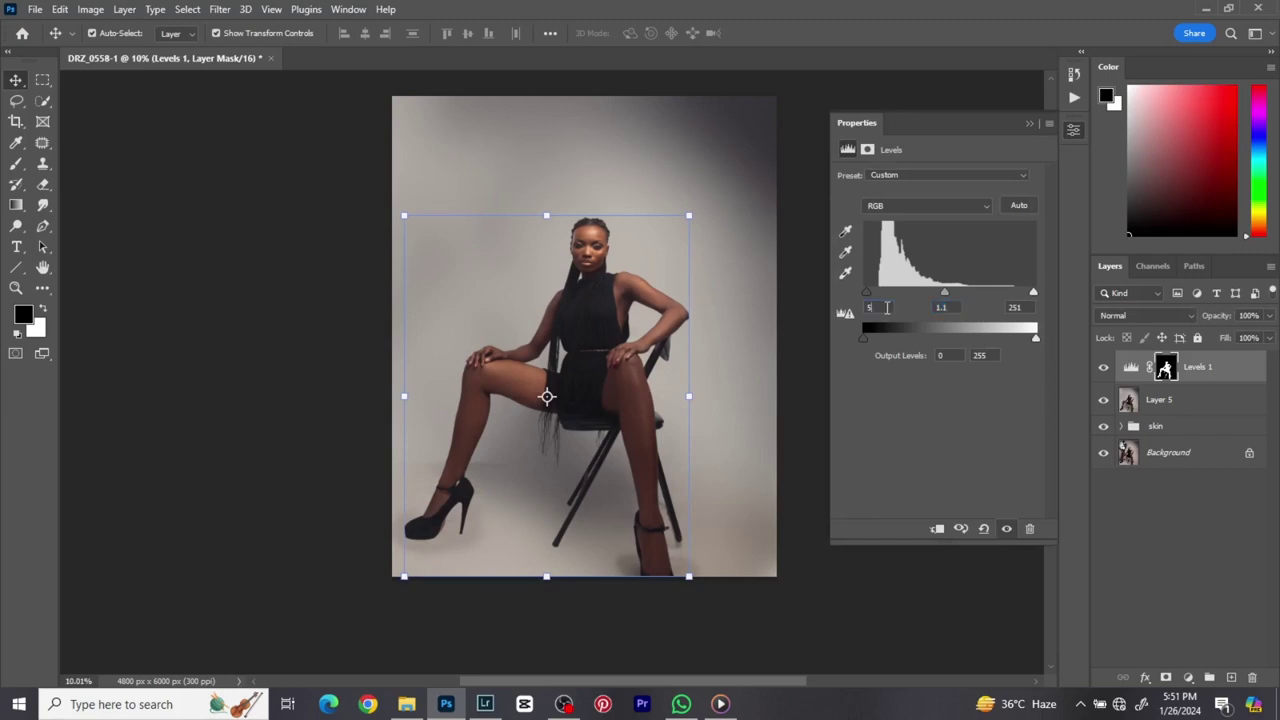
pyautogui.click(1073, 131)
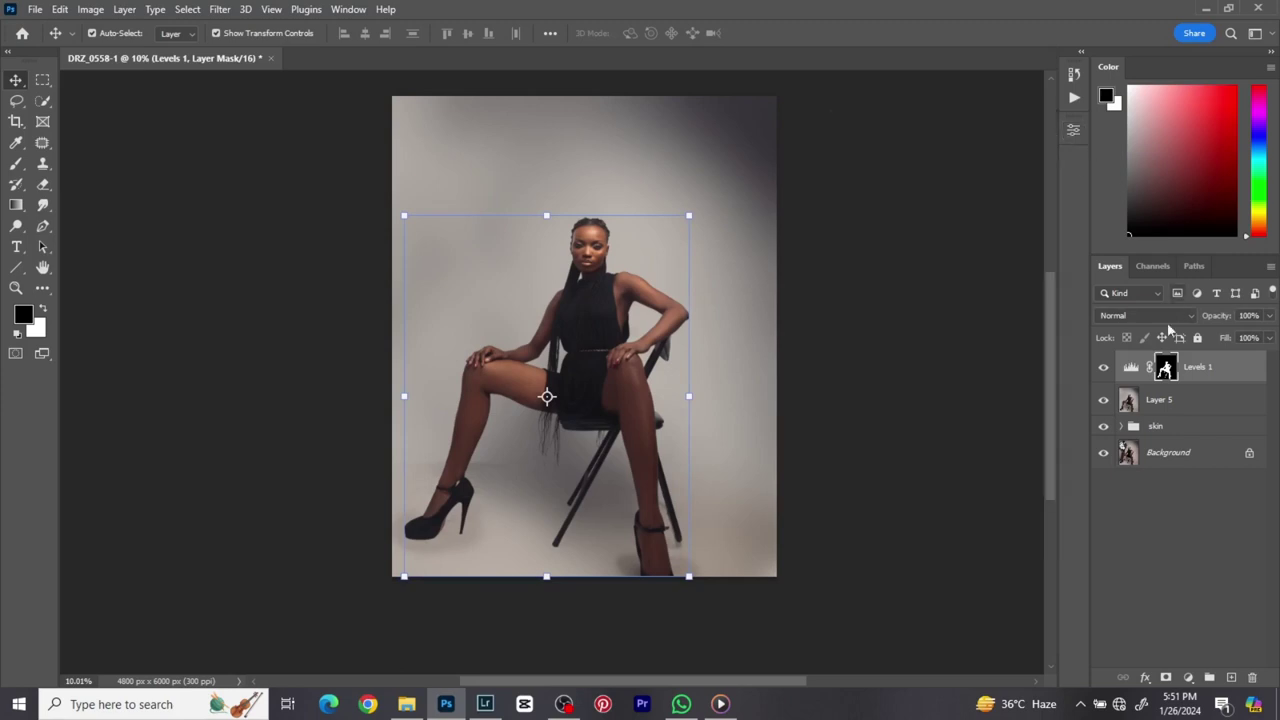
# - Stamp all visible layers into a new merged layer above the Levels adjustment
pyautogui.scroll(-1, 746, 288)
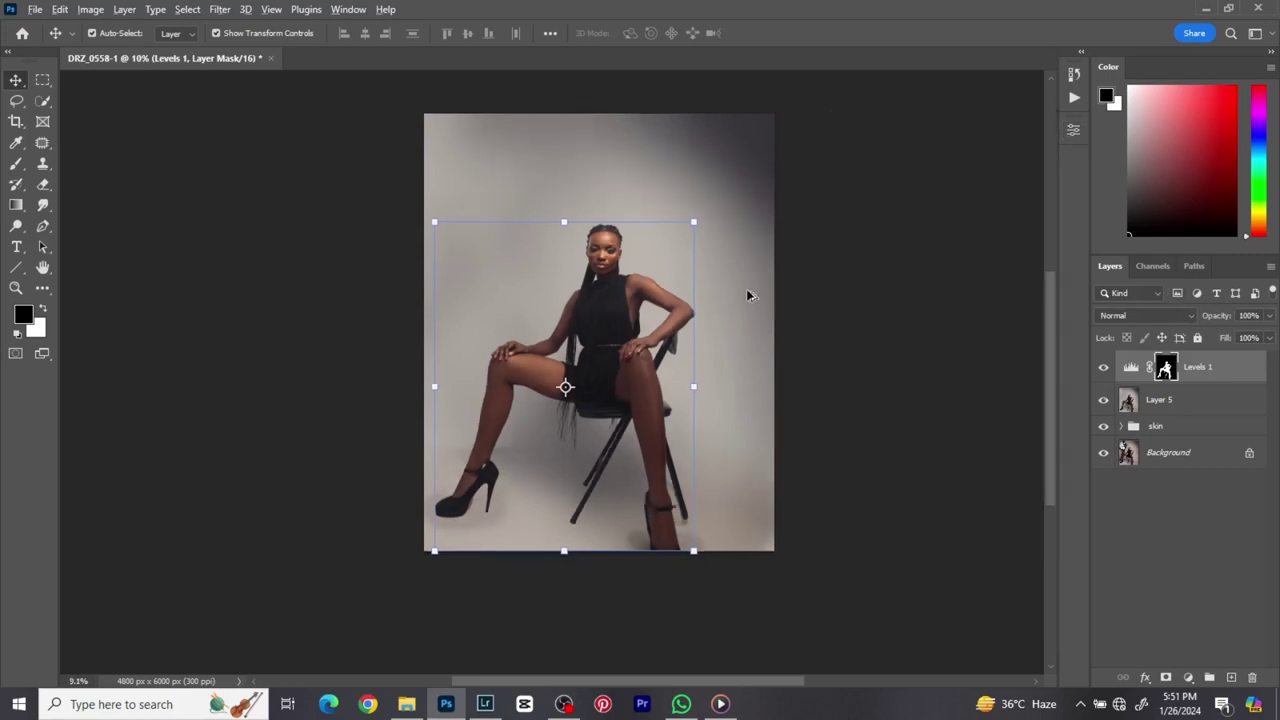
pyautogui.scroll(1, 746, 288)
pyautogui.moveTo(736, 273); pyautogui.dragTo(743, 305)
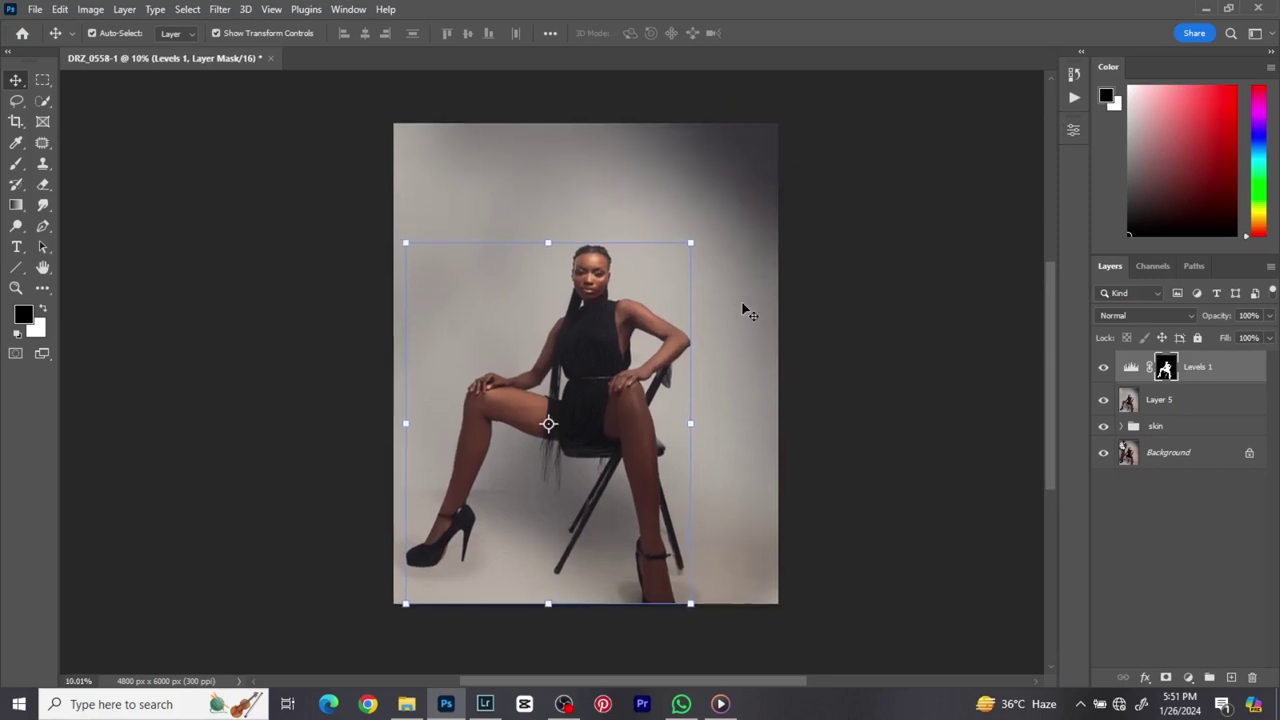
pyautogui.scroll(1, 744, 309)
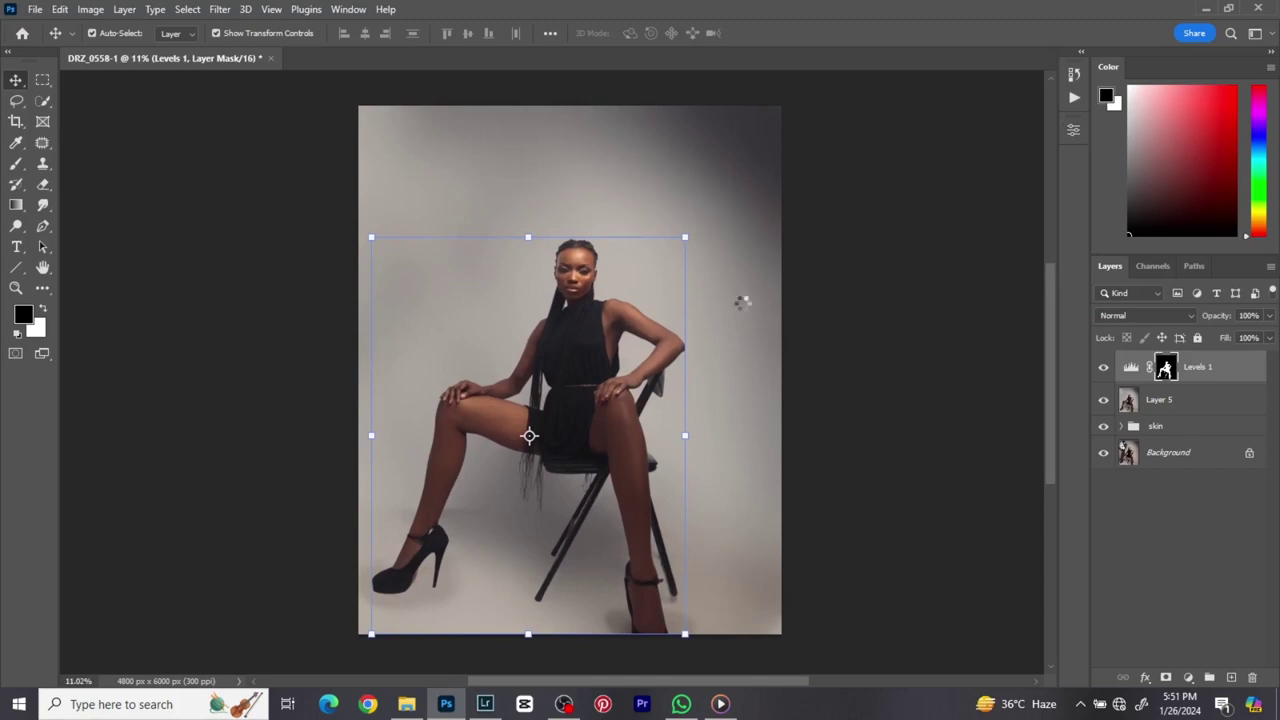
pyautogui.hotkey('ctrl', 'shift', 'alt', 'e')
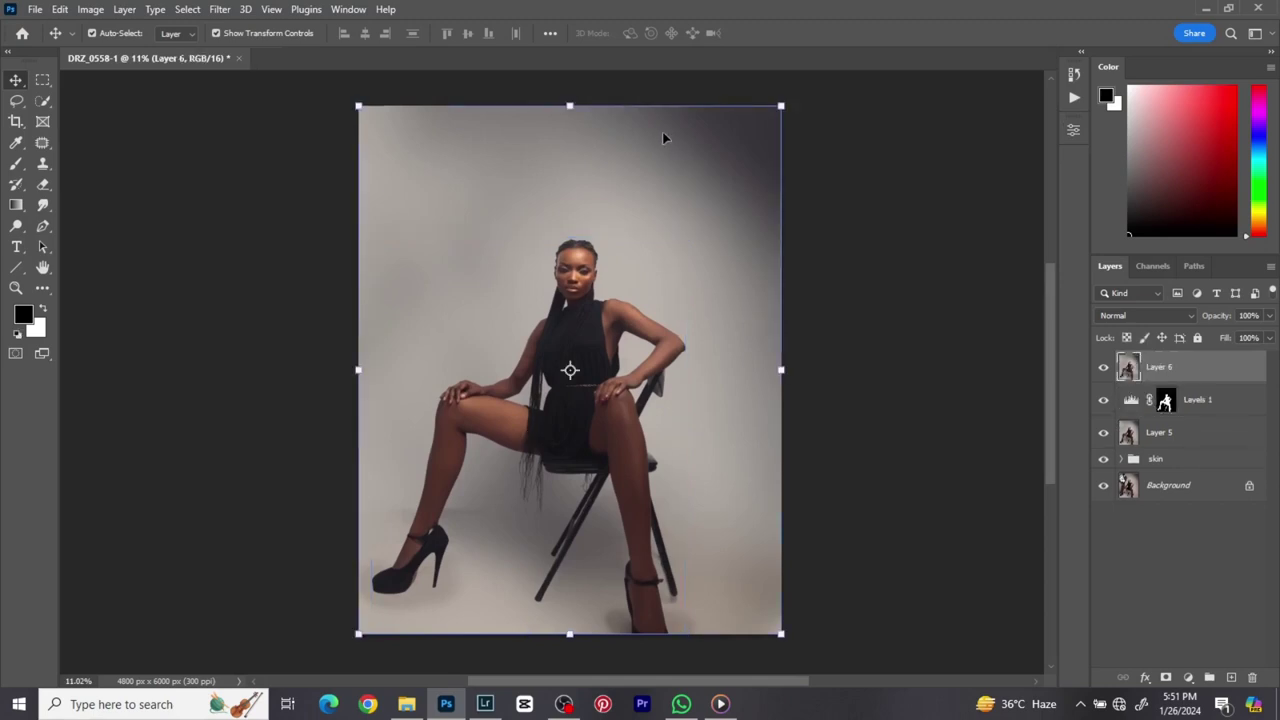
# - Try sharpening Layer 6 with a High Pass filter at radius 4 pixels and the Soft Light blend mode
pyautogui.click(219, 9)
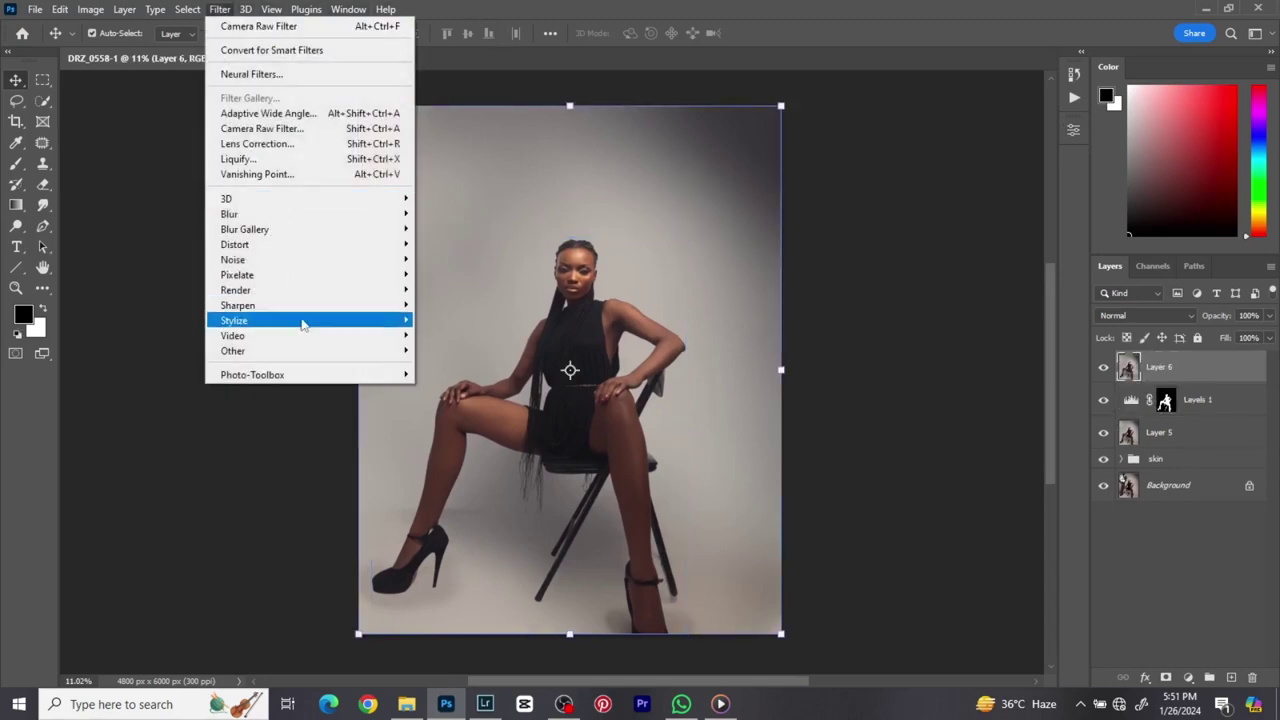
pyautogui.moveTo(314, 352)
pyautogui.click(430, 370)
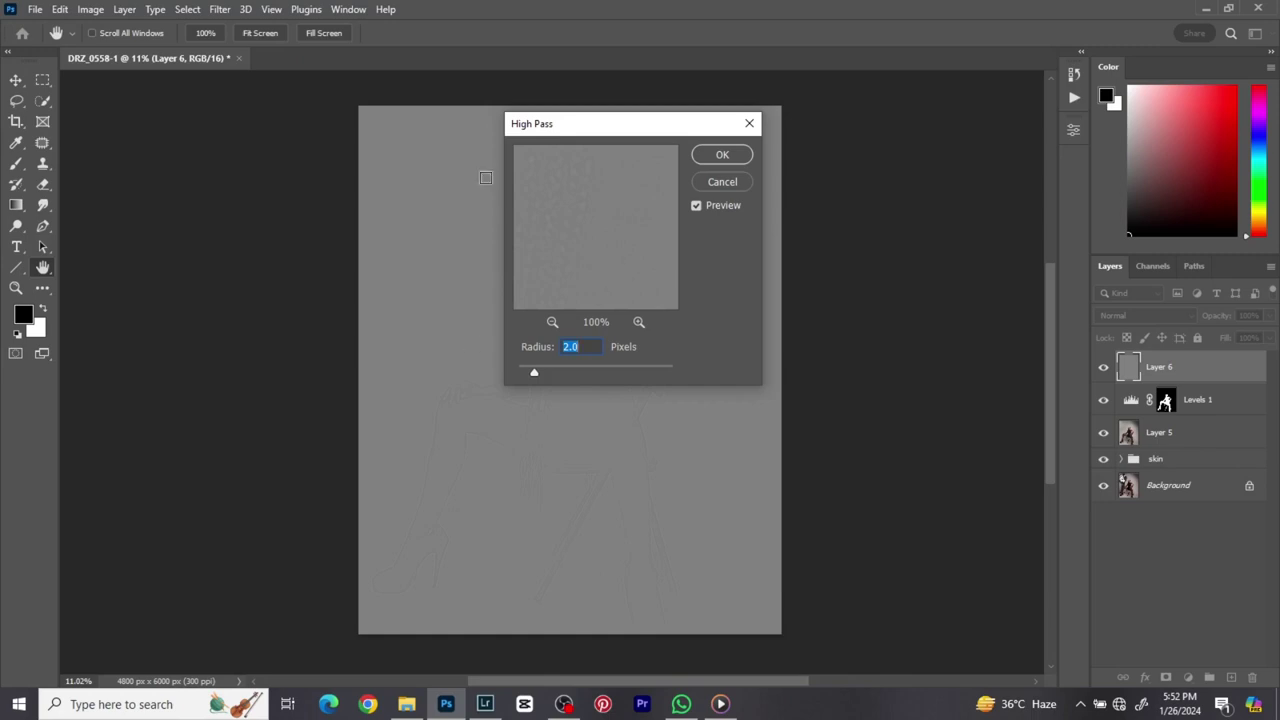
pyautogui.moveTo(574, 131); pyautogui.dragTo(799, 259)
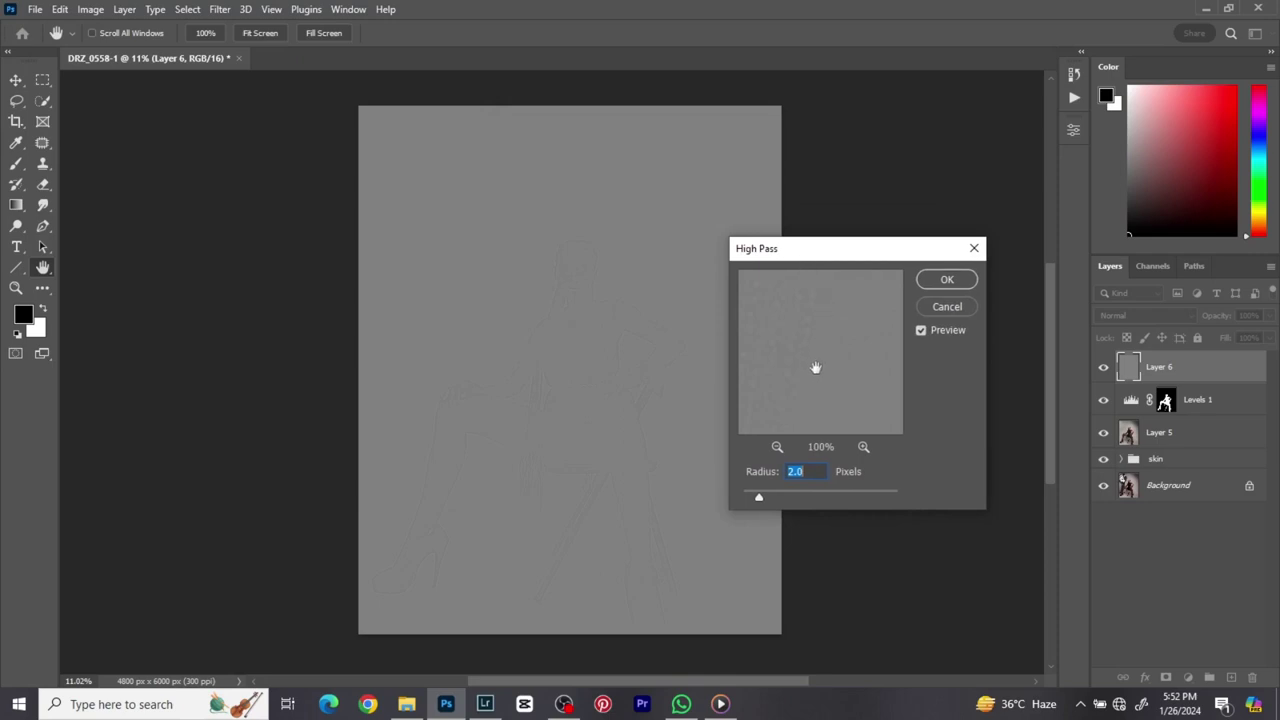
pyautogui.write('4')
pyautogui.click(948, 280)
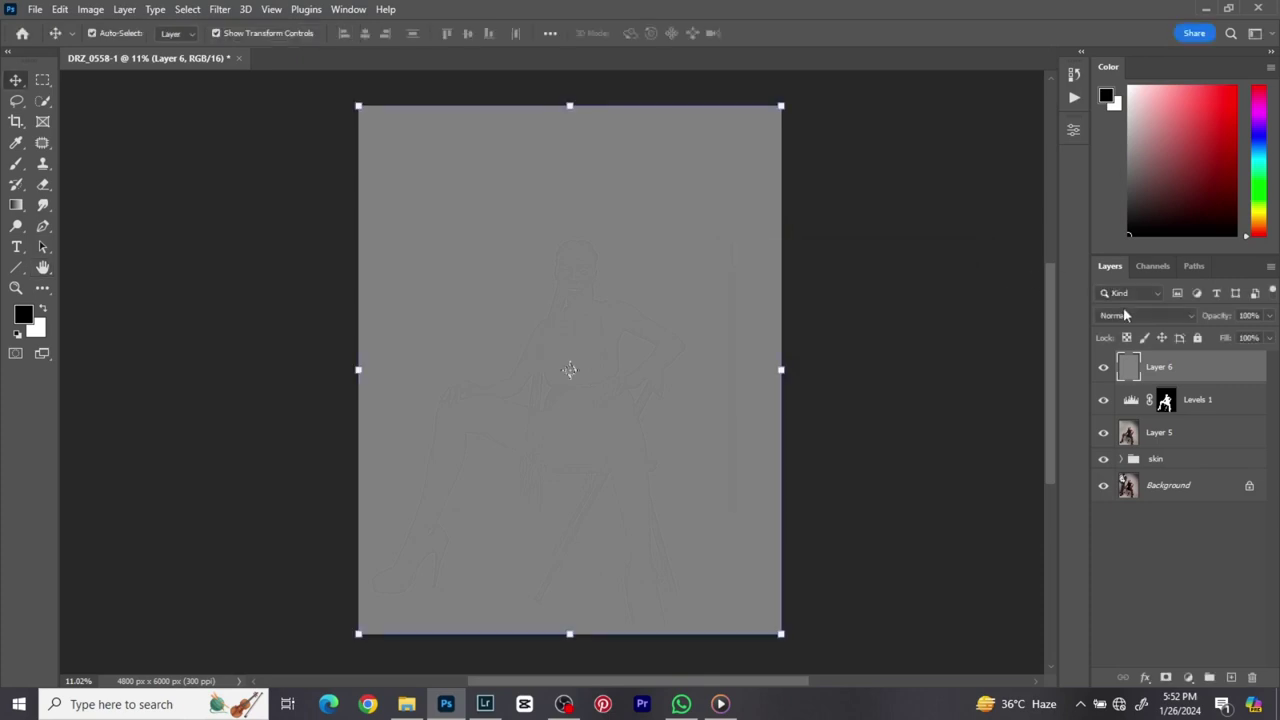
pyautogui.click(1126, 316)
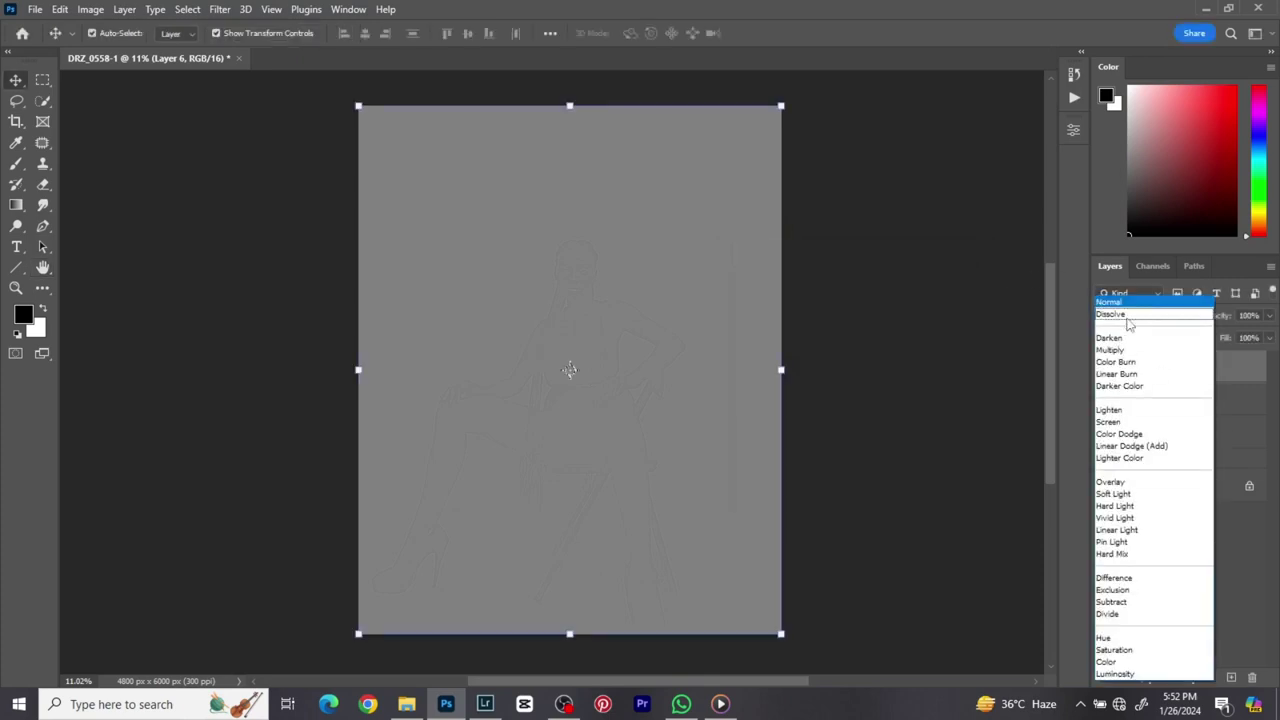
pyautogui.click(1113, 494)
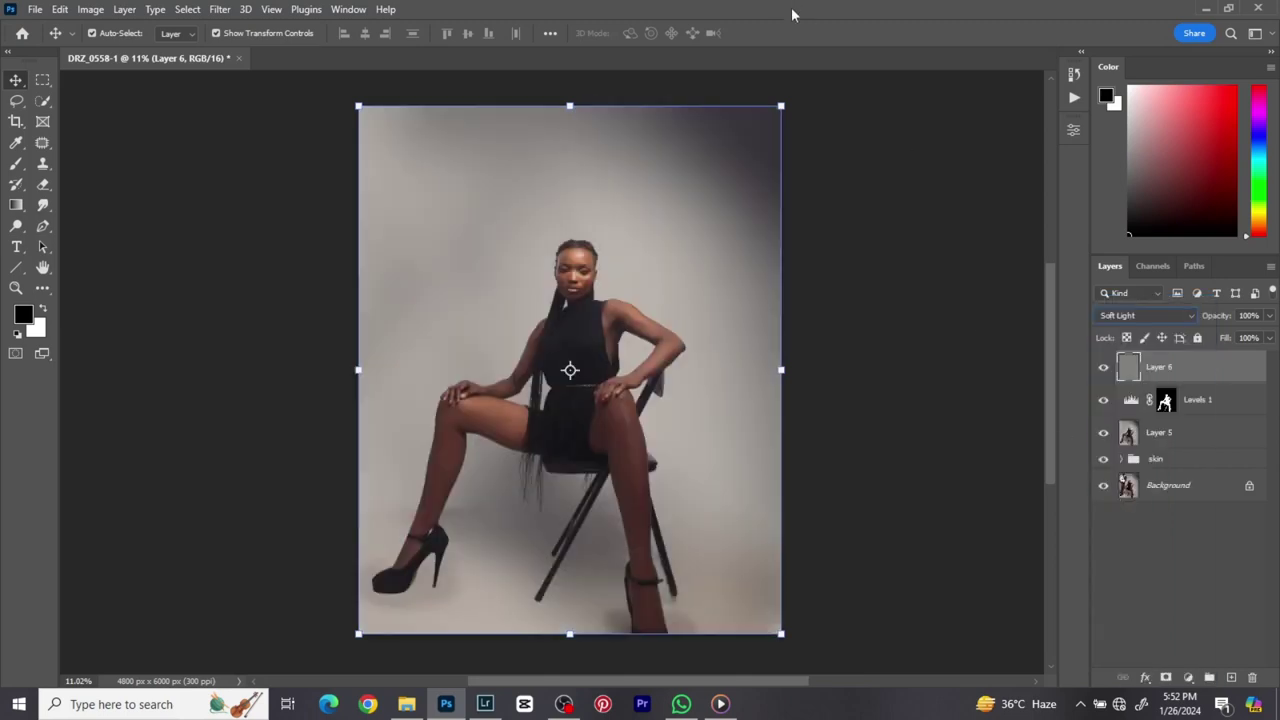
# - Examine the face up close with and without the High Pass sharpening on Layer 6
pyautogui.scroll(5, 570, 268)
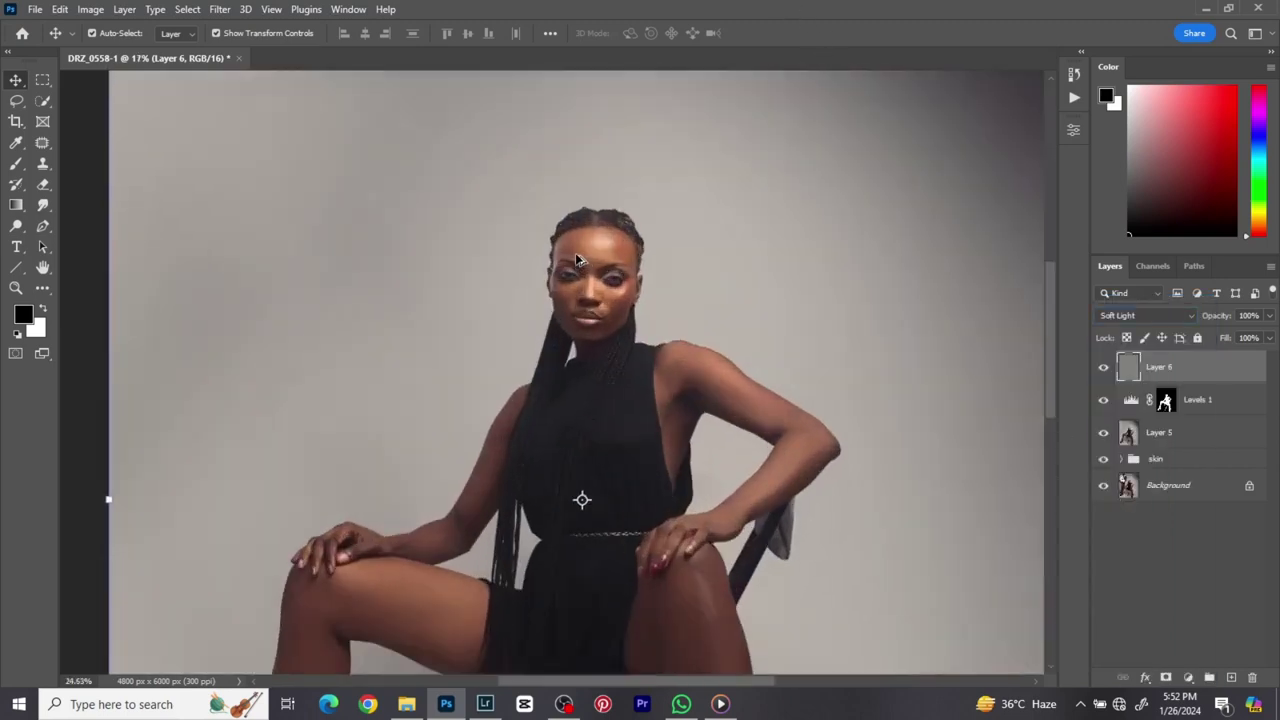
pyautogui.scroll(5, 577, 260)
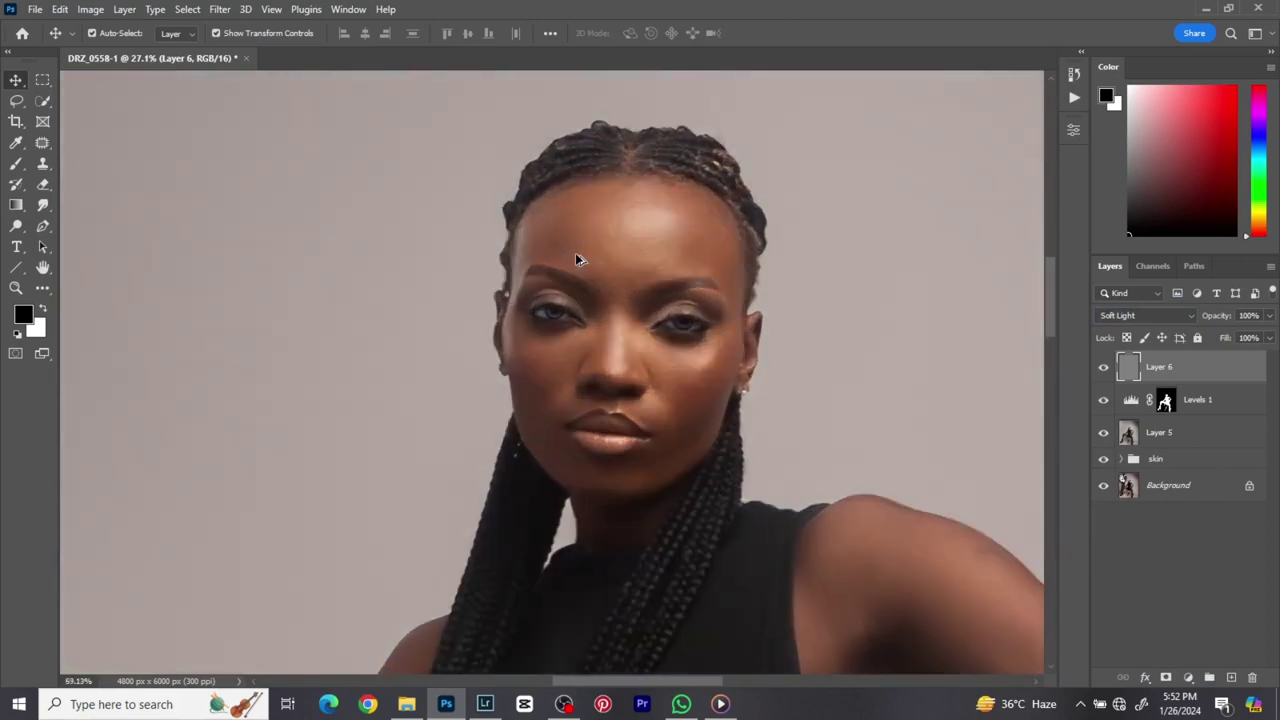
pyautogui.scroll(5, 575, 260)
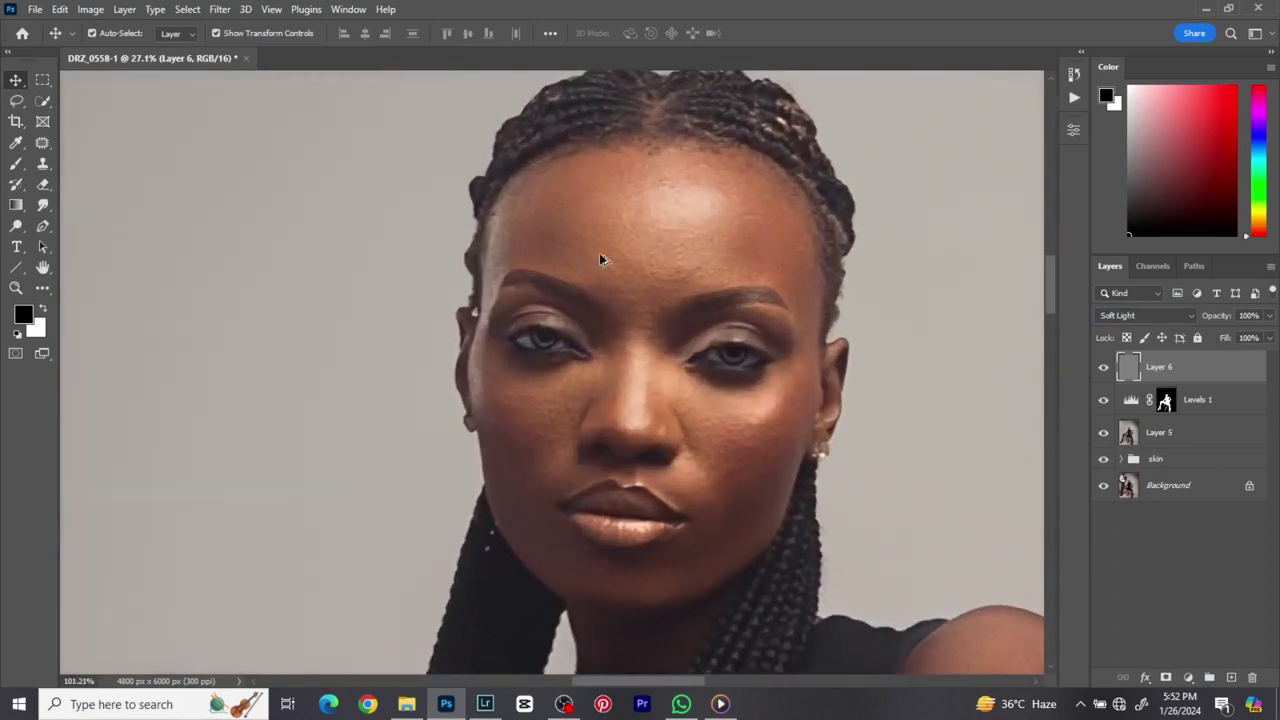
pyautogui.scroll(1, 757, 278)
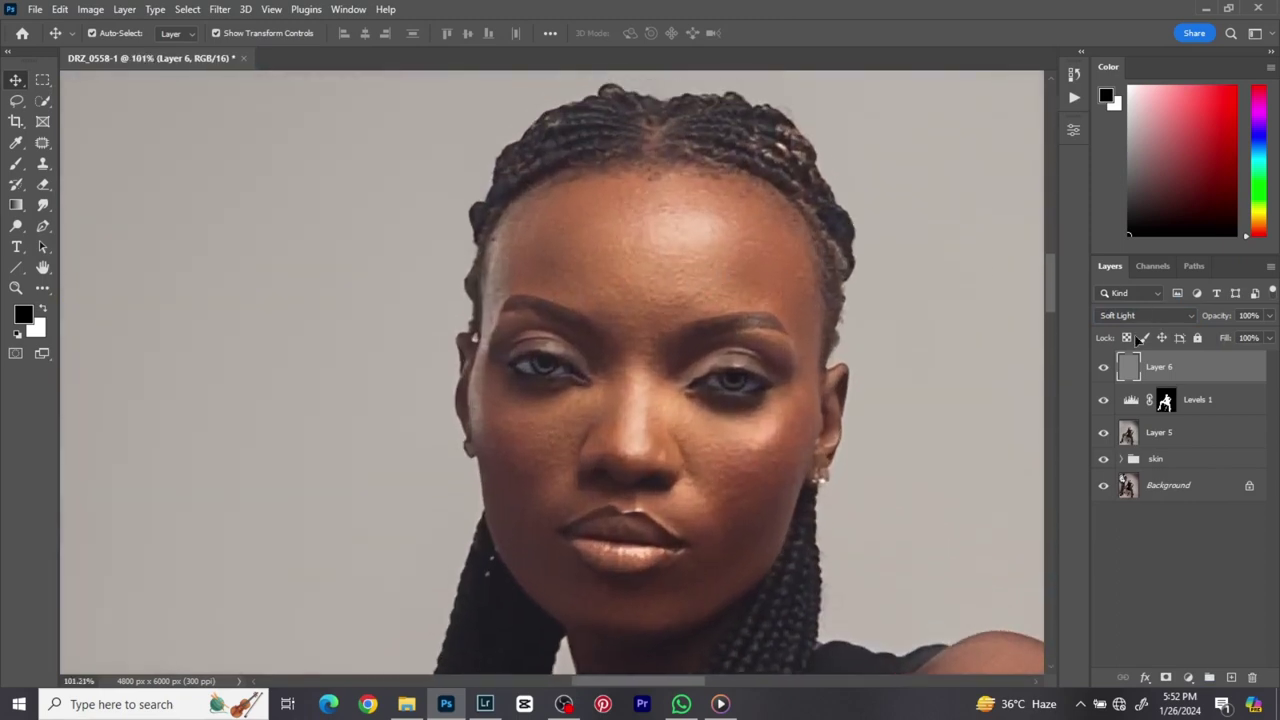
pyautogui.click(1104, 367)
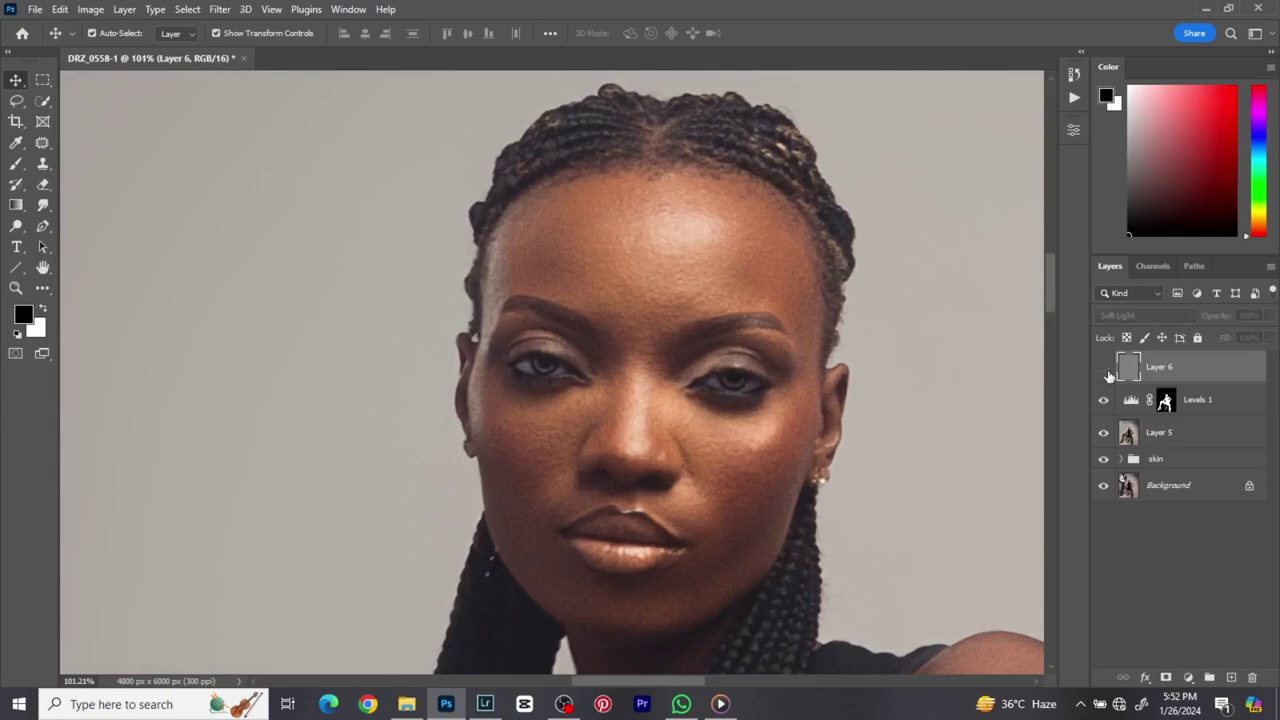
pyautogui.click(1104, 367)
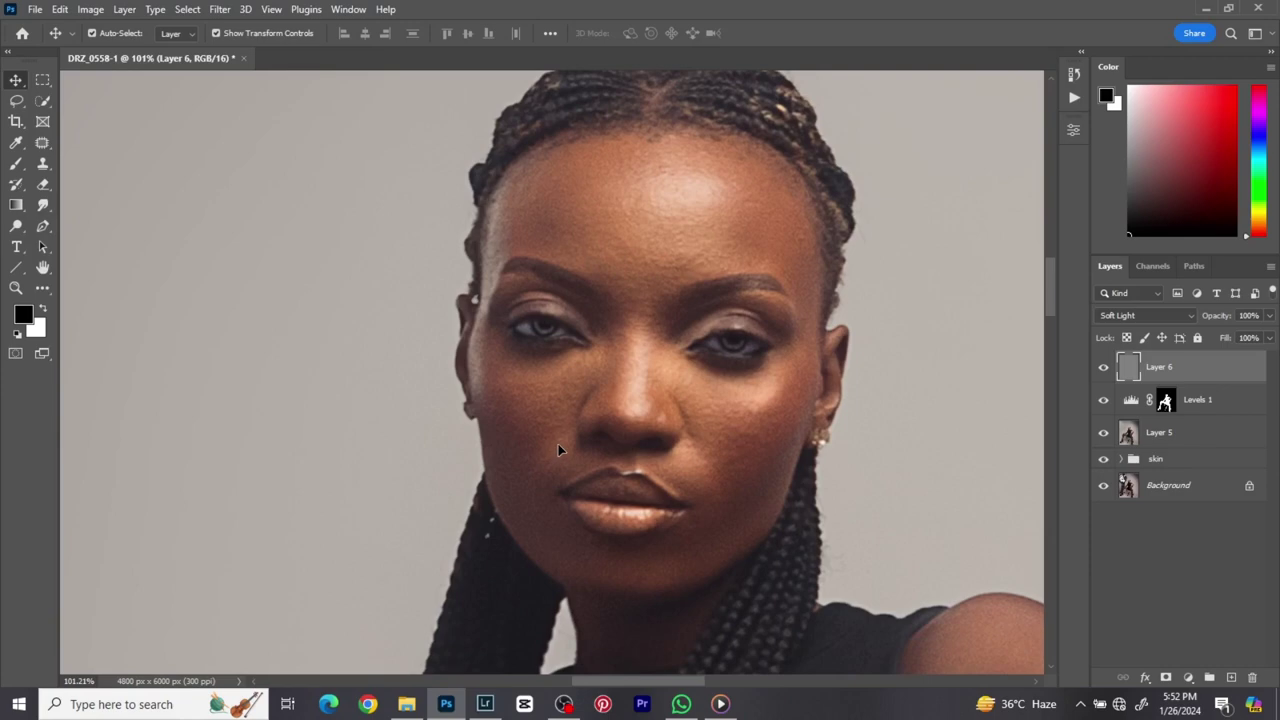
pyautogui.click(1102, 368)
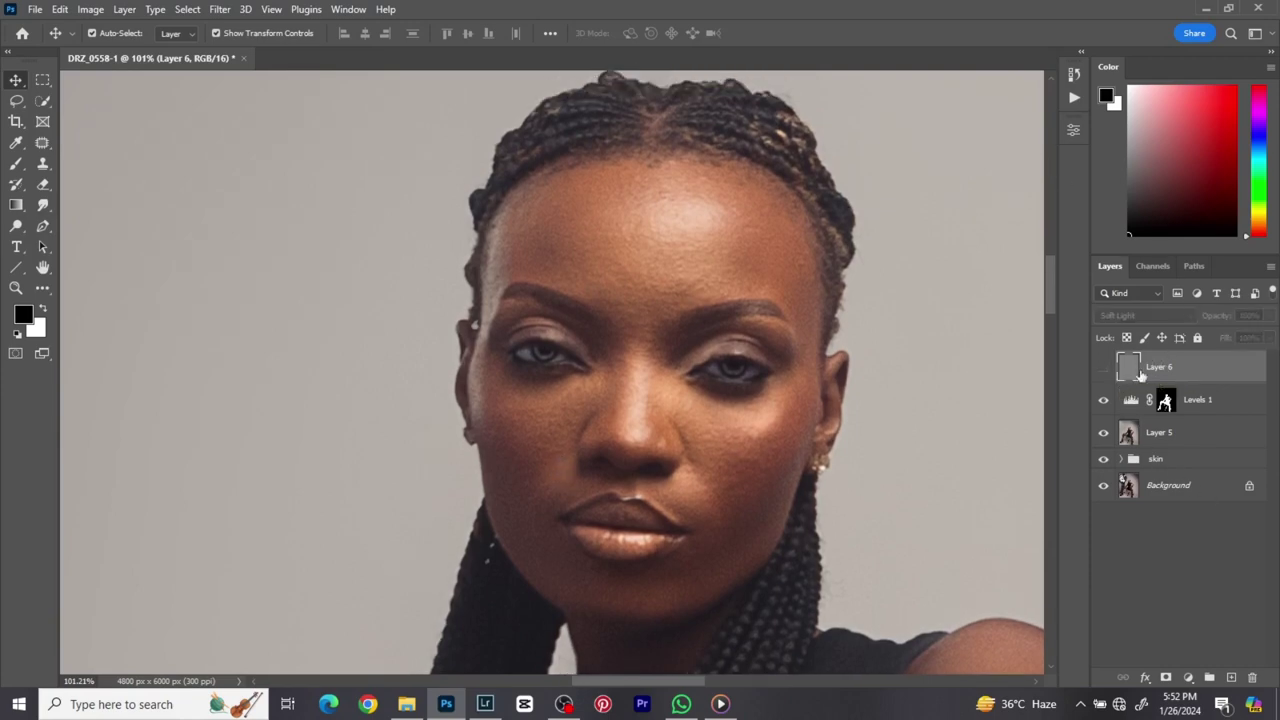
pyautogui.click(1102, 367)
# - Revert the document history to the last Stamp Visible state, undoing the High Pass filter and blending change
pyautogui.click(1072, 80)
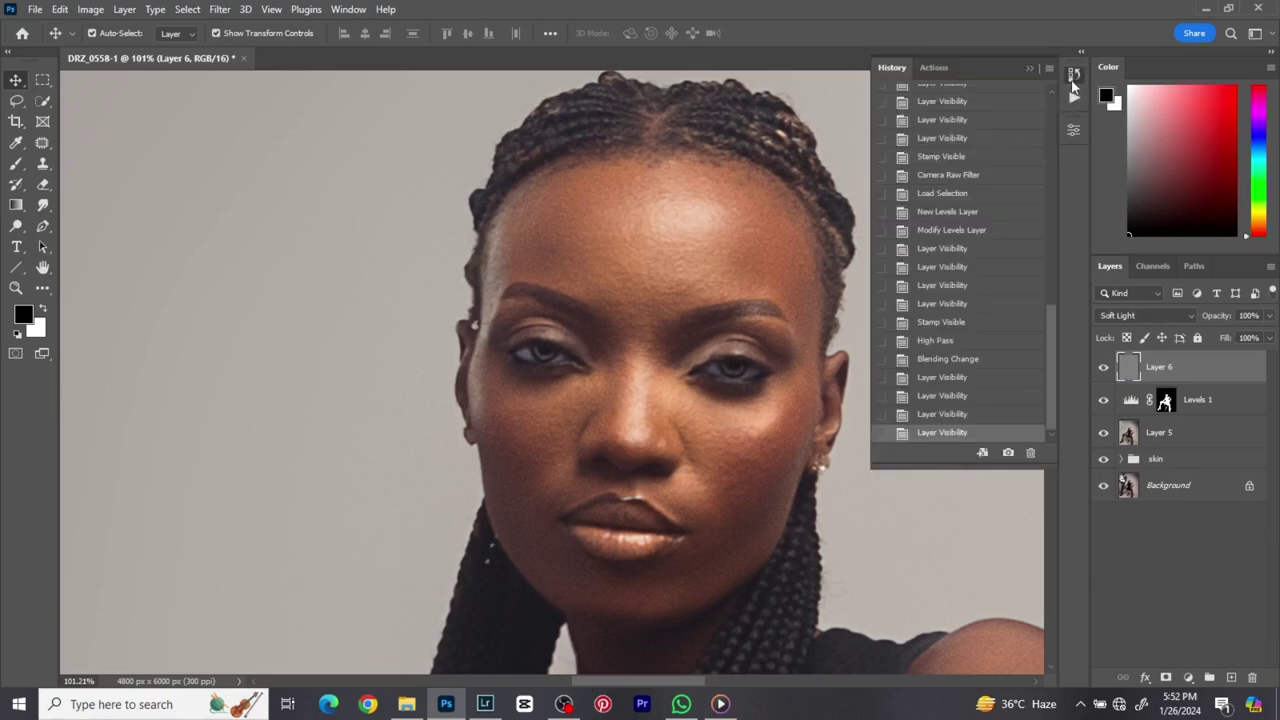
pyautogui.click(1072, 80)
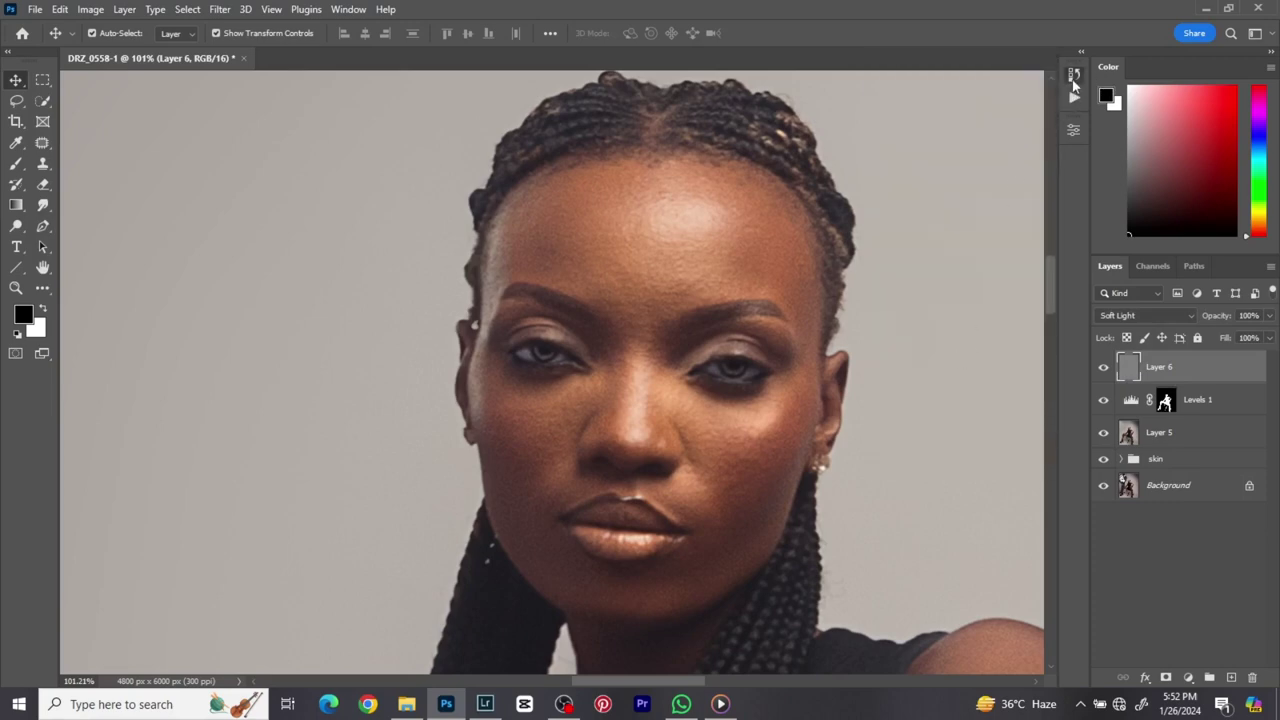
pyautogui.click(1072, 80)
pyautogui.click(933, 322)
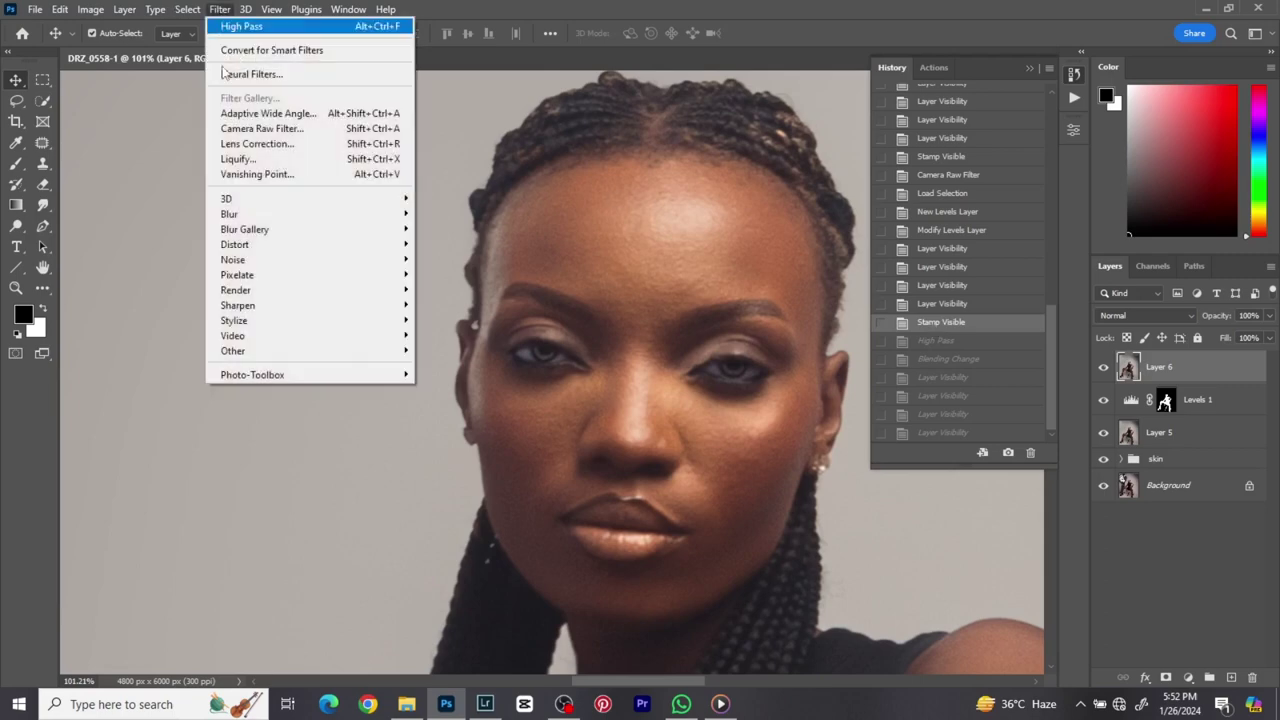
# - Apply a High Pass filter with a 2 pixel radius to Layer 6 and blend it with Soft Light
pyautogui.click(219, 10)
pyautogui.moveTo(323, 352)
pyautogui.click(433, 366)
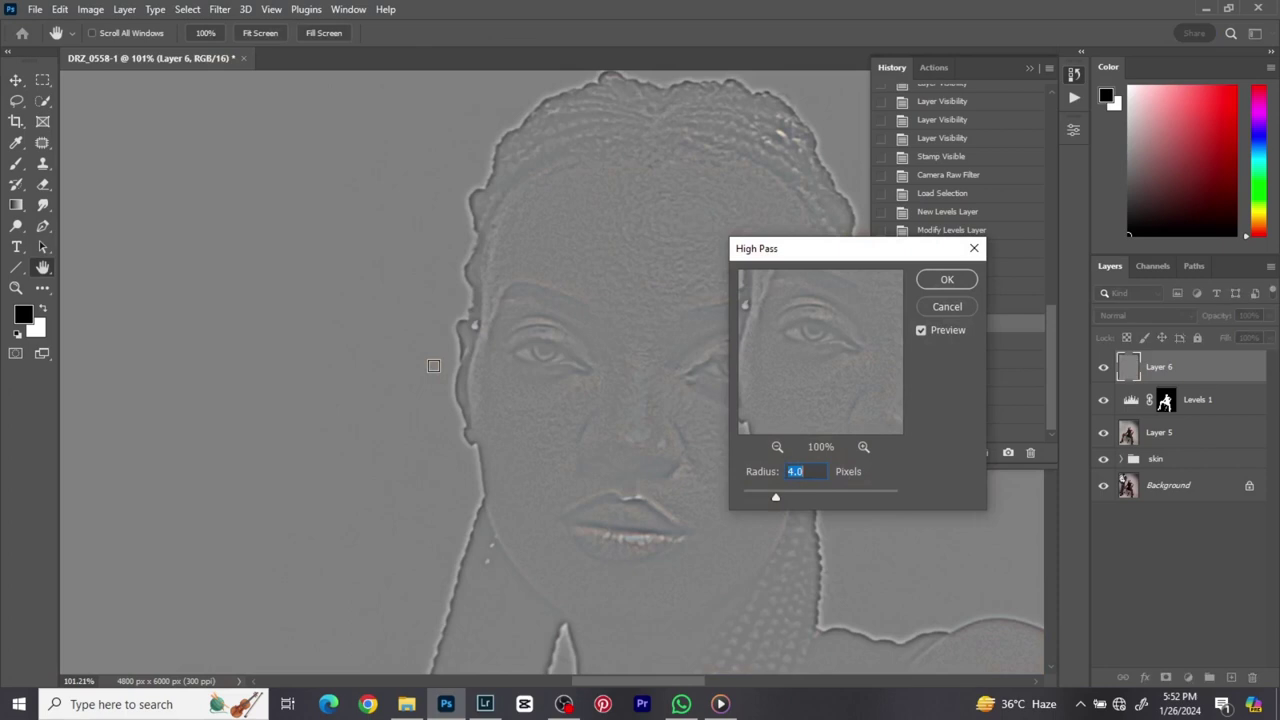
pyautogui.write('2')
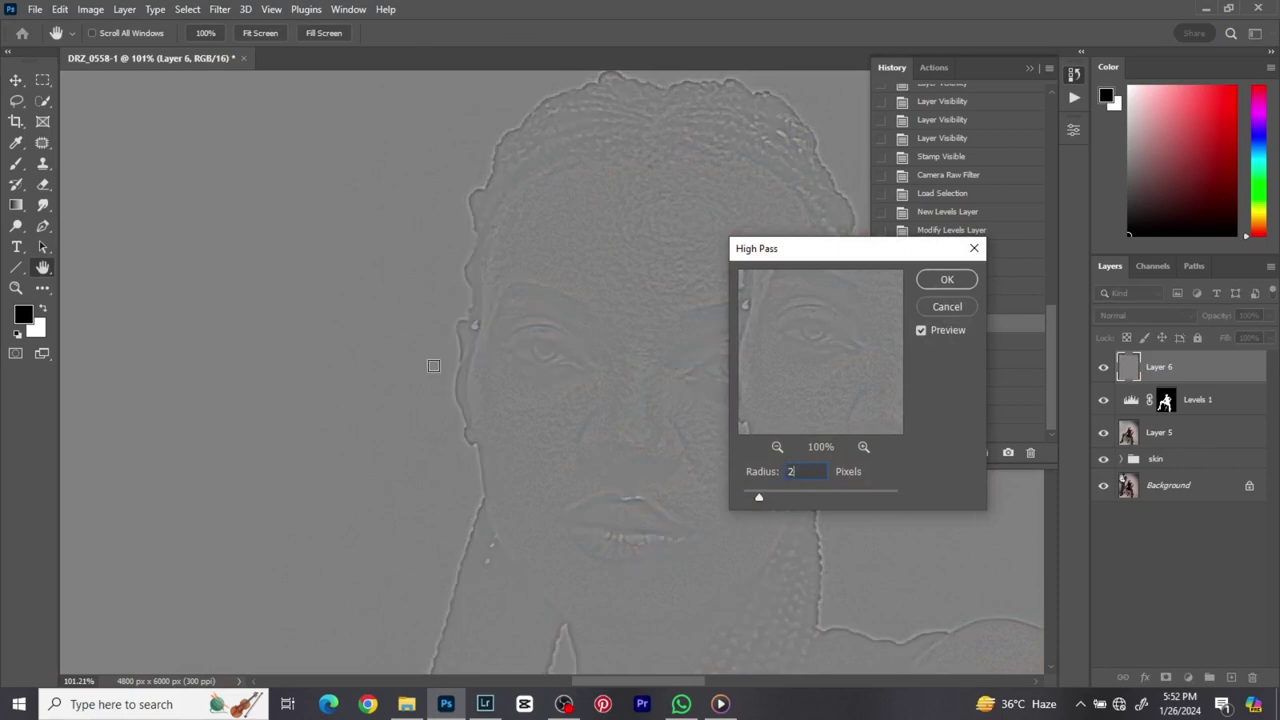
pyautogui.click(947, 280)
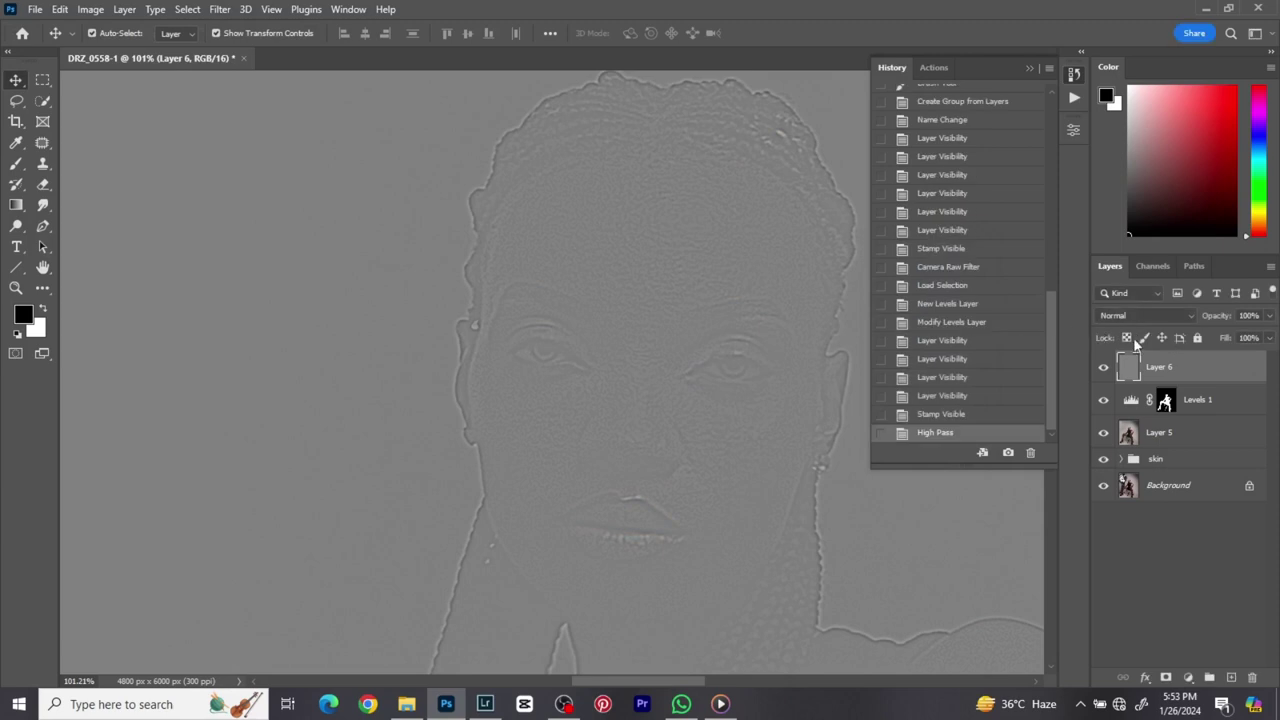
pyautogui.click(1128, 315)
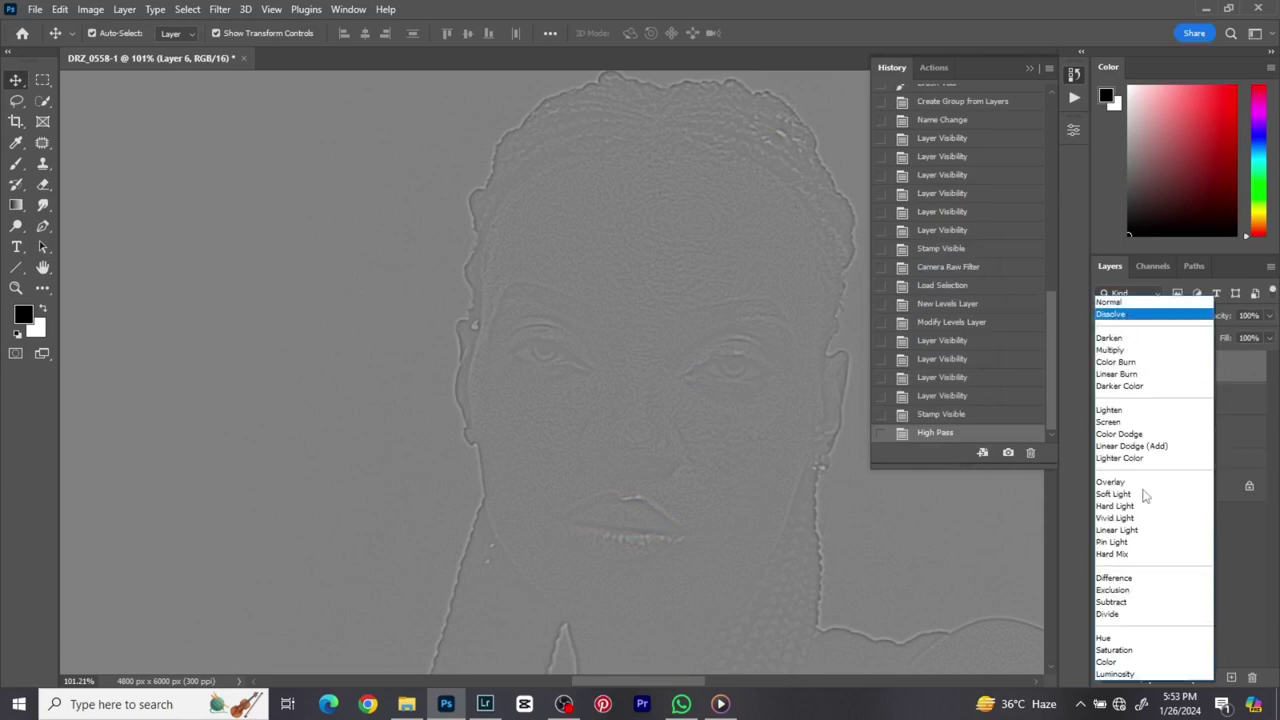
pyautogui.click(1116, 494)
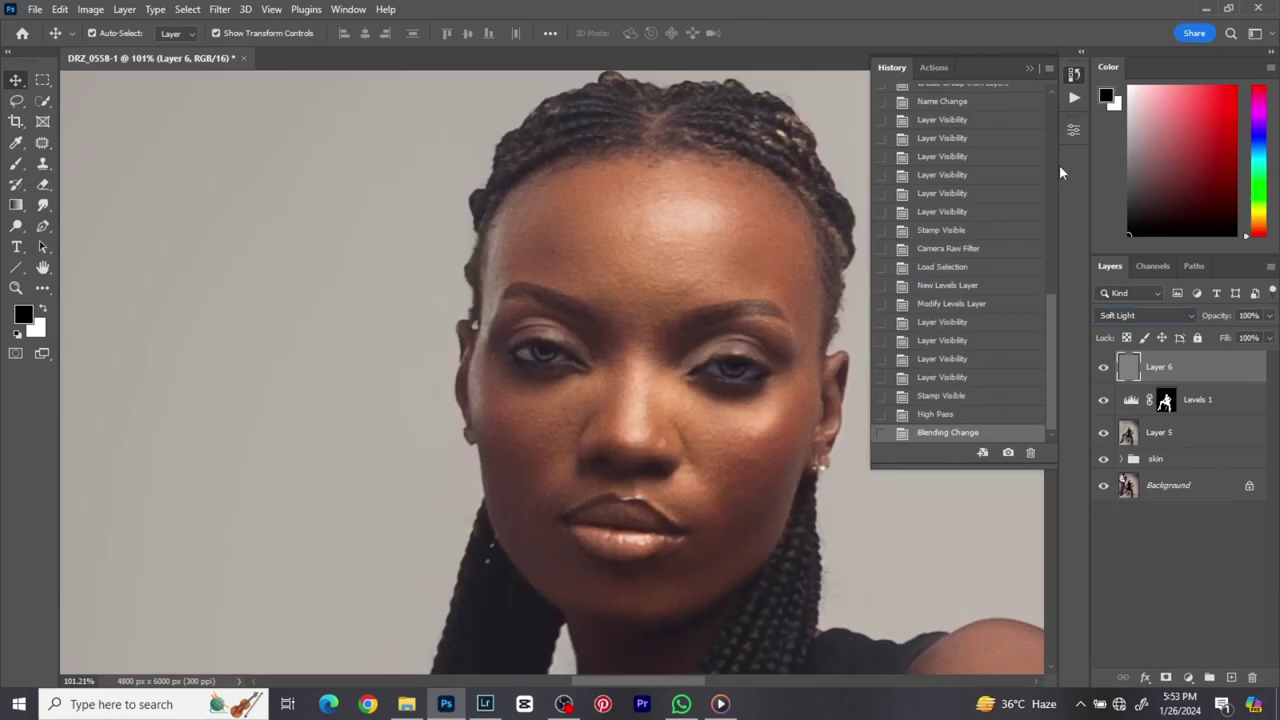
pyautogui.click(1073, 75)
# - Add a Brightness/Contrast adjustment layer above Layer 6, try its automatic correction and reset the values
pyautogui.scroll(-1, 943, 228)
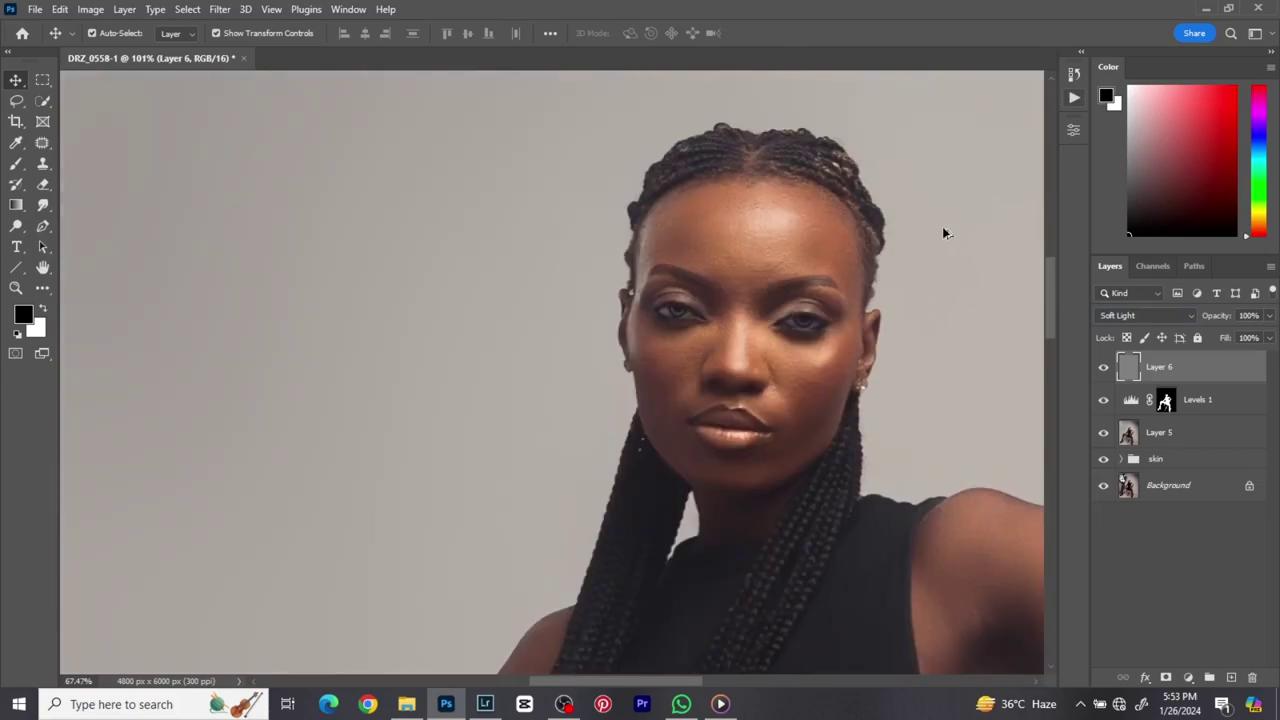
pyautogui.scroll(-4, 943, 227)
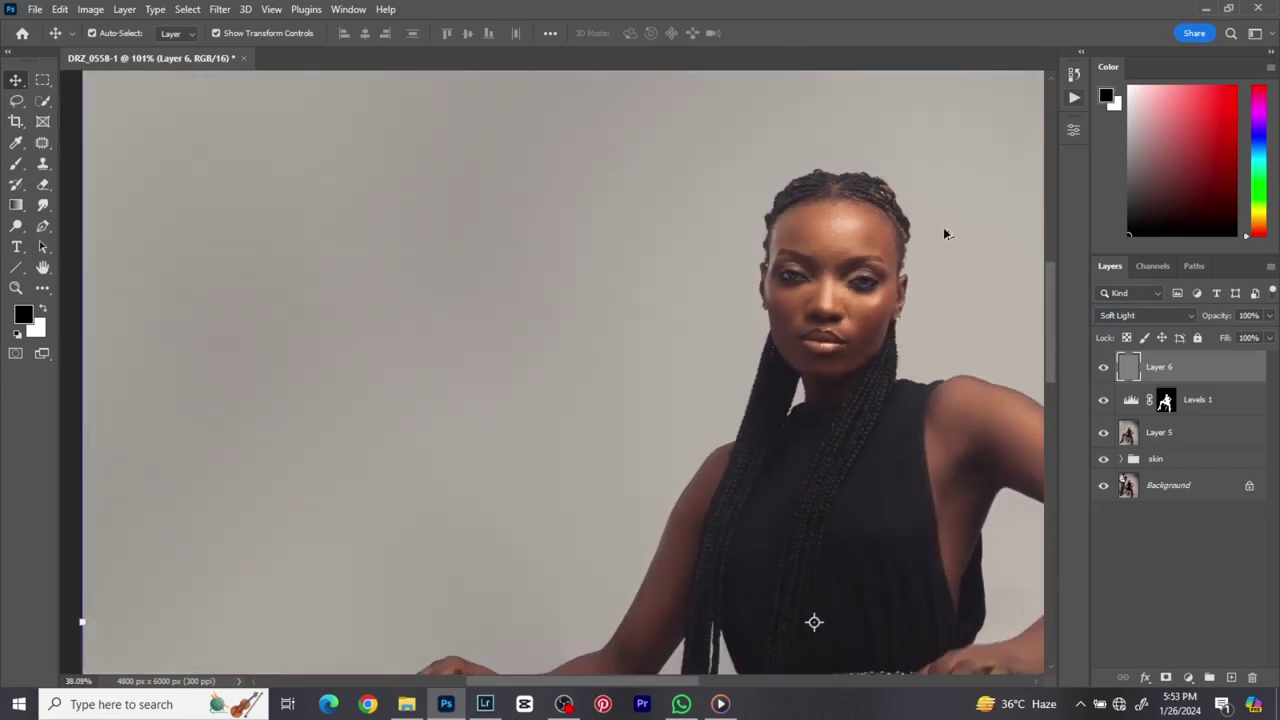
pyautogui.scroll(-2, 943, 227)
pyautogui.scroll(-3, 943, 228)
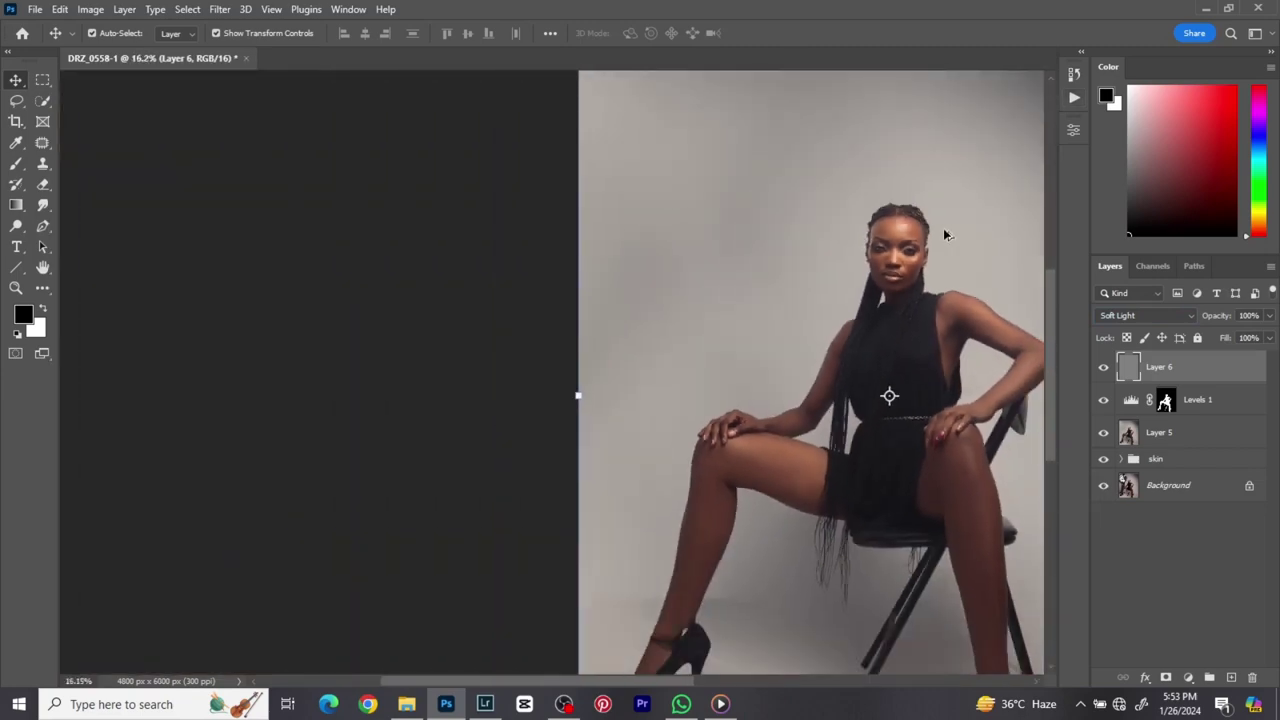
pyautogui.scroll(-2, 943, 228)
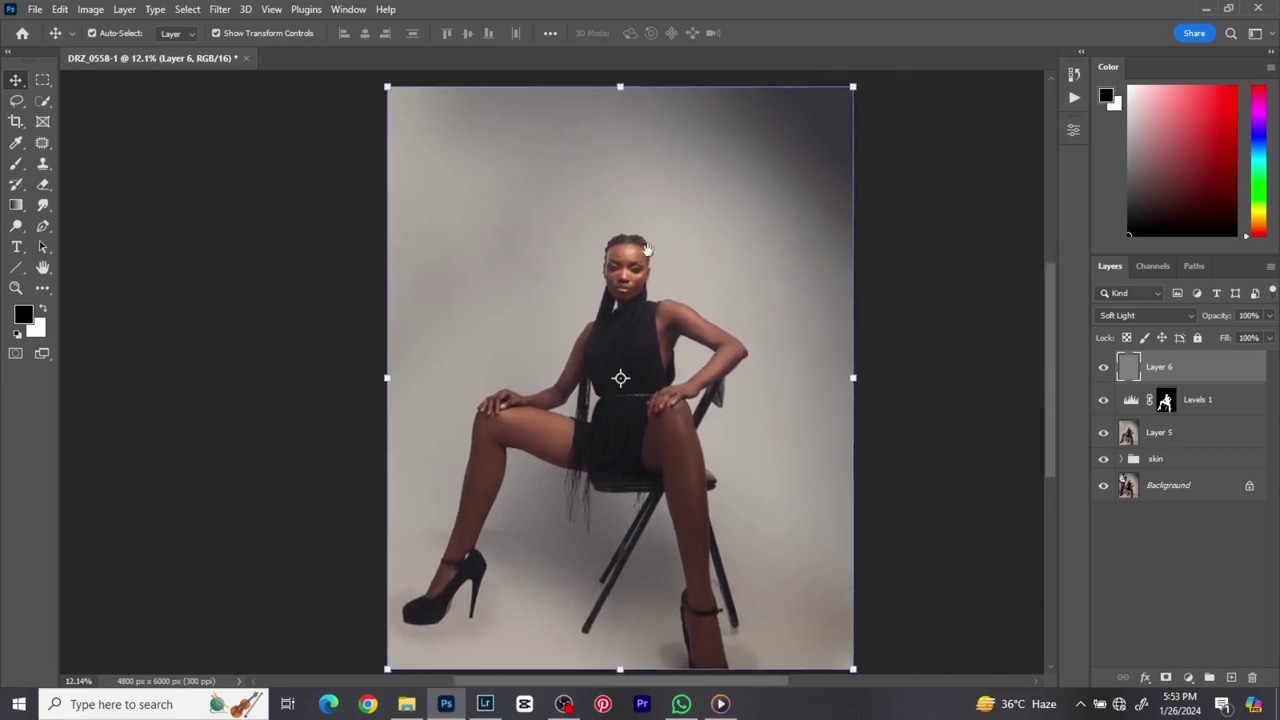
pyautogui.moveTo(648, 248); pyautogui.dragTo(626, 246)
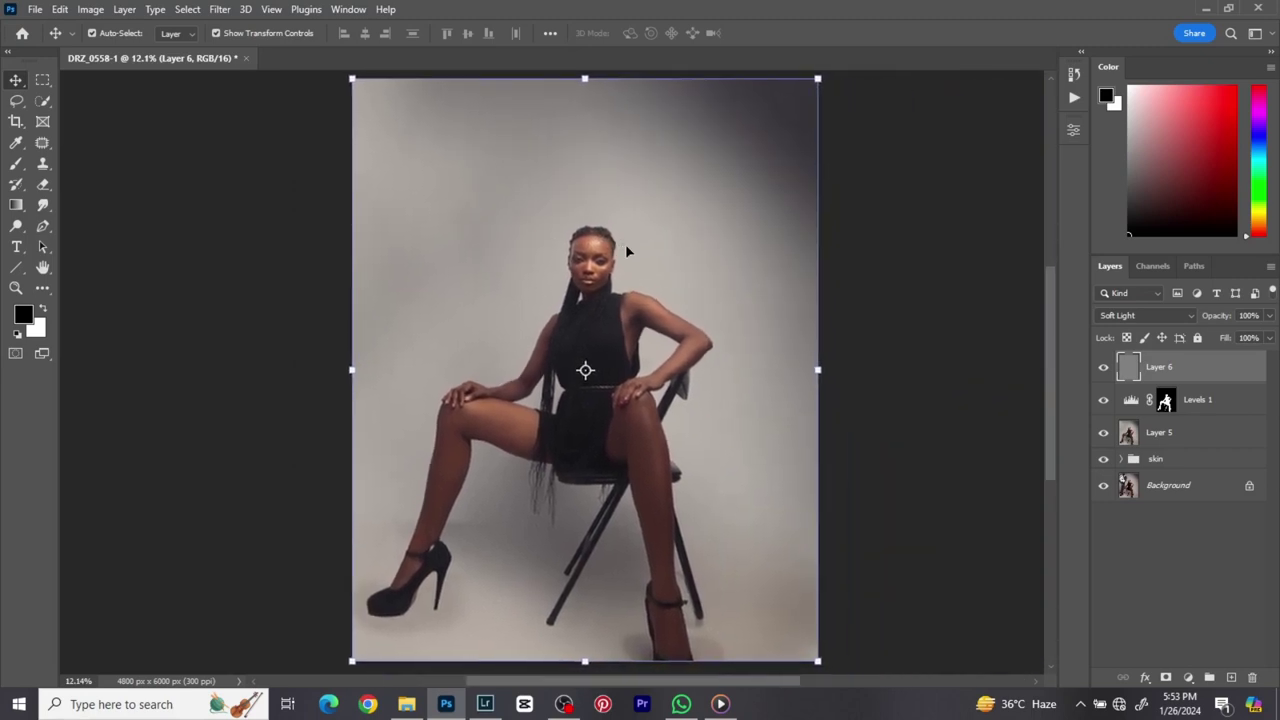
pyautogui.click(1188, 677)
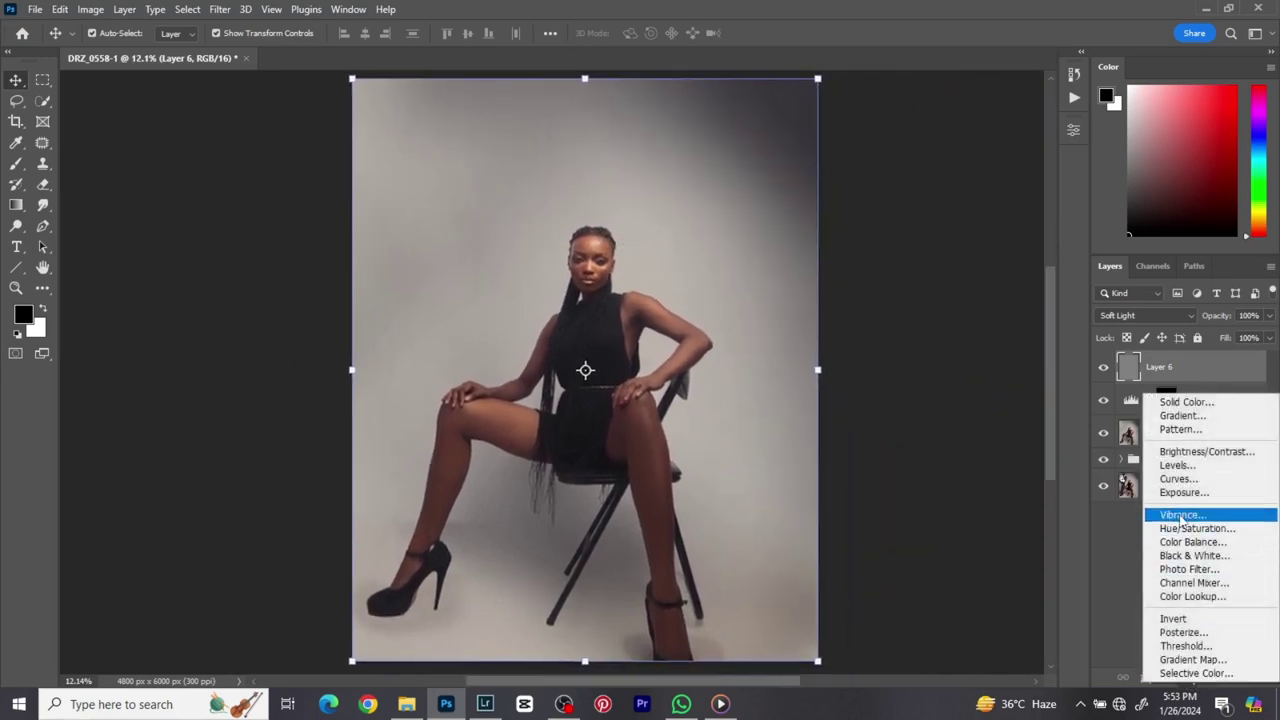
pyautogui.click(1178, 451)
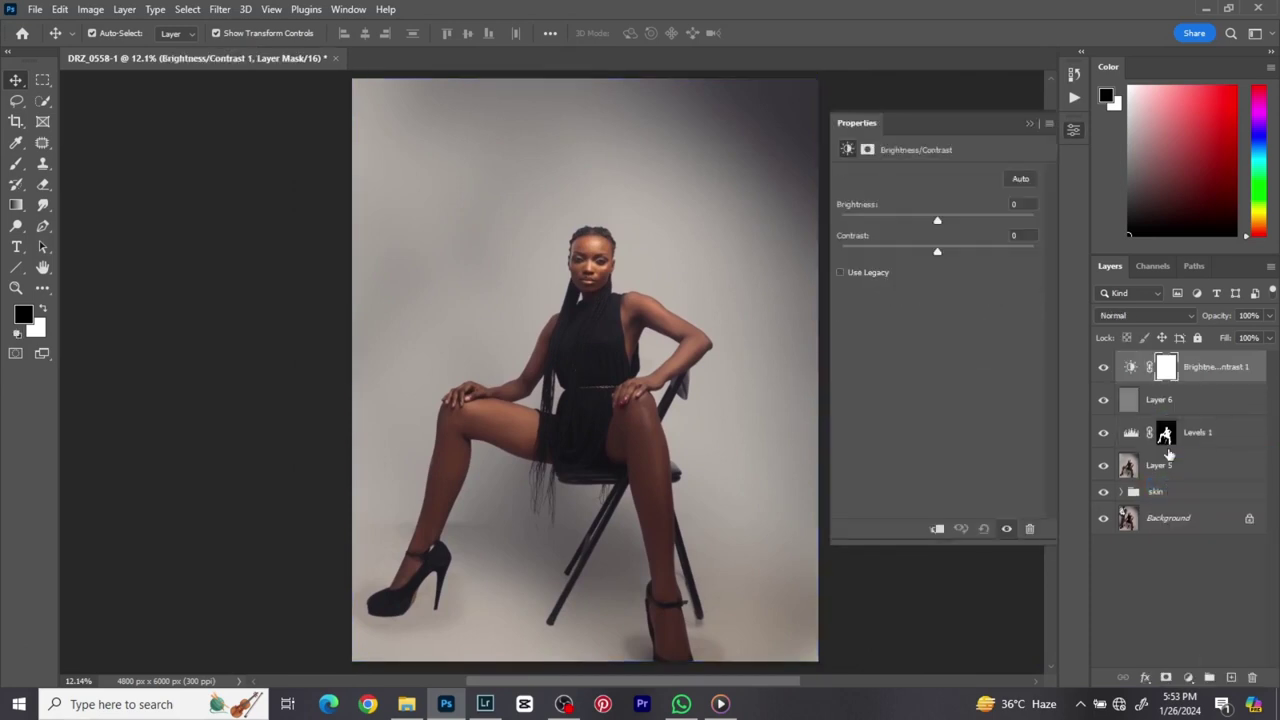
pyautogui.click(1021, 181)
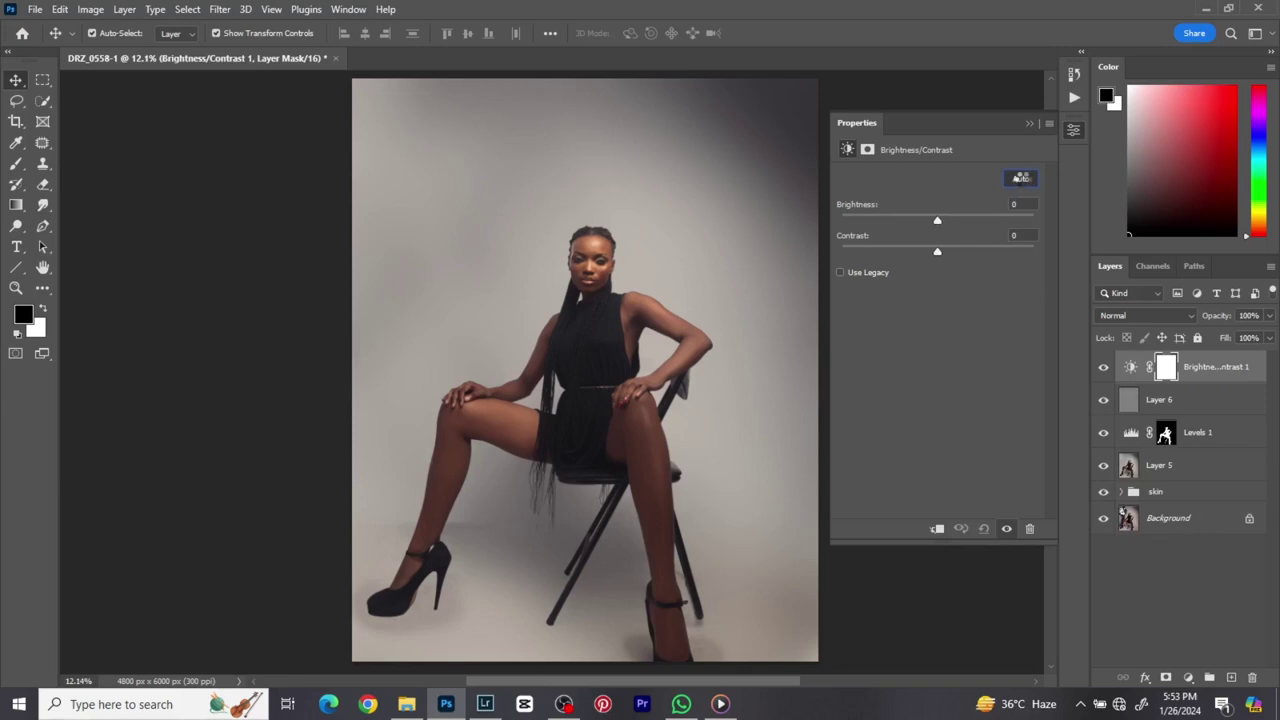
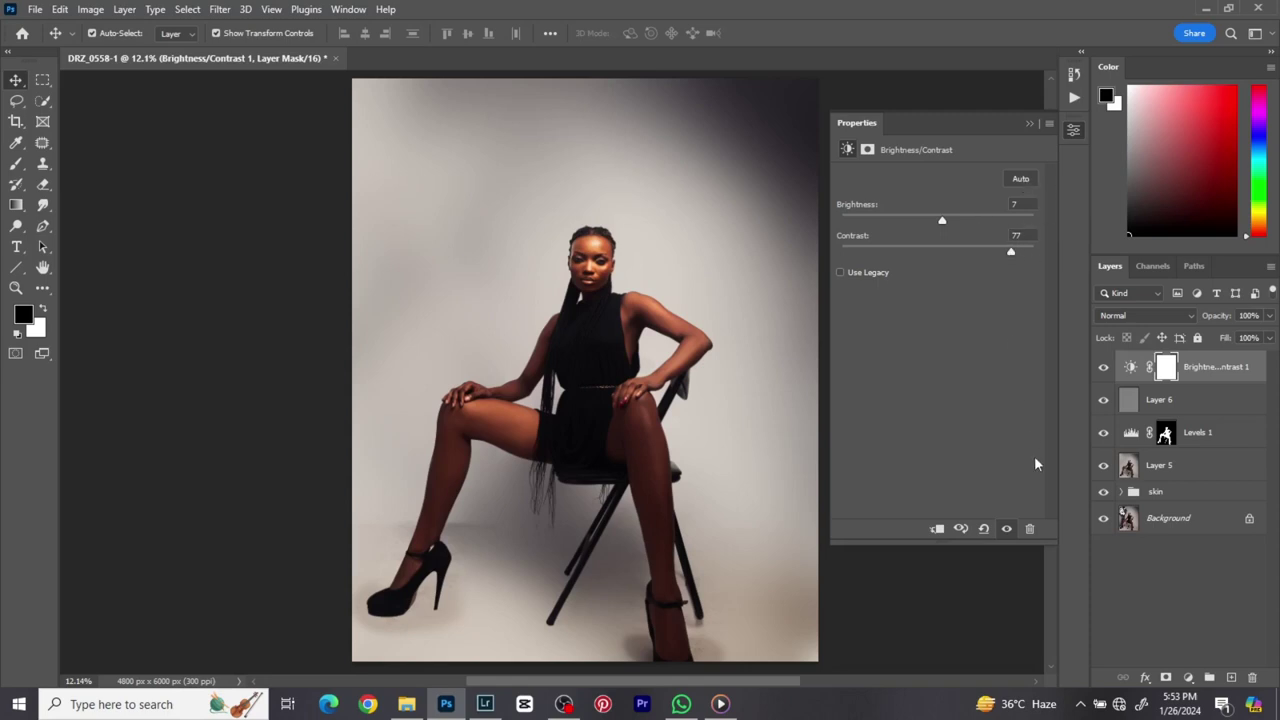
pyautogui.click(984, 531)
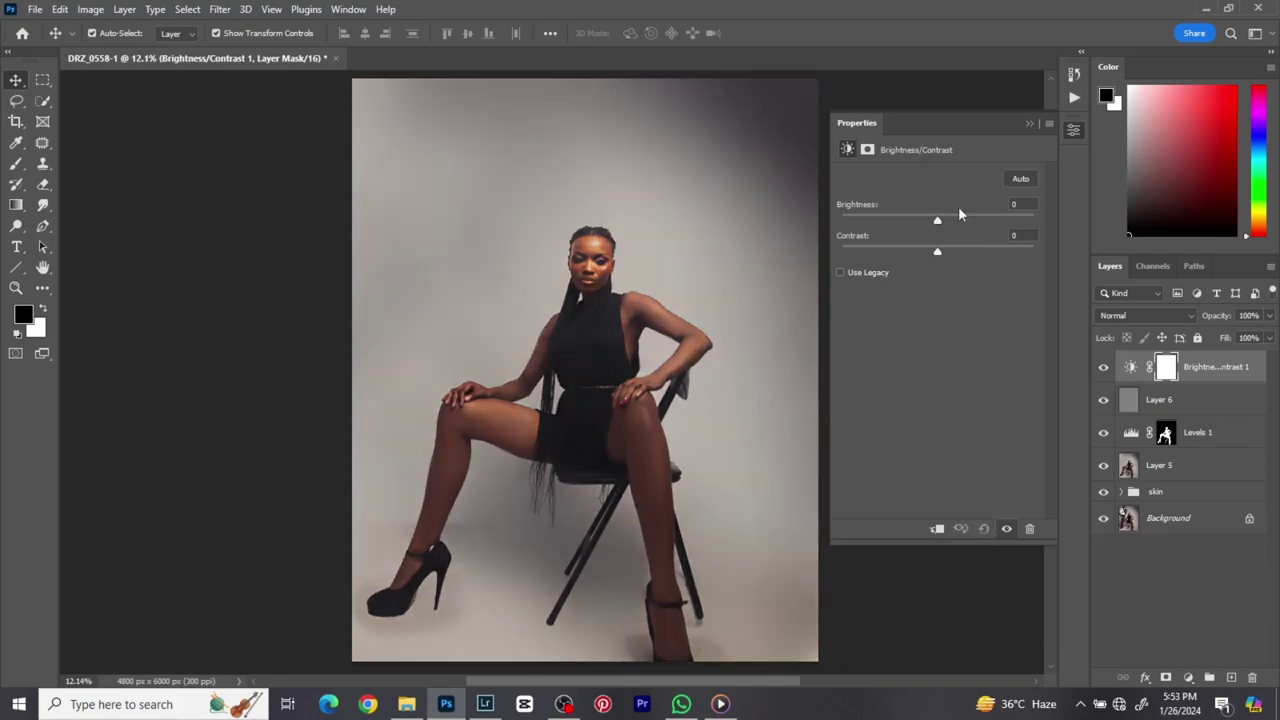
# - Set the Brightness/Contrast adjustment to brightness 9 and contrast 40
pyautogui.moveTo(938, 220)
pyautogui.mouseDown()
pyautogui.moveTo(995, 222)
pyautogui.moveTo(943, 230)
pyautogui.mouseUp()
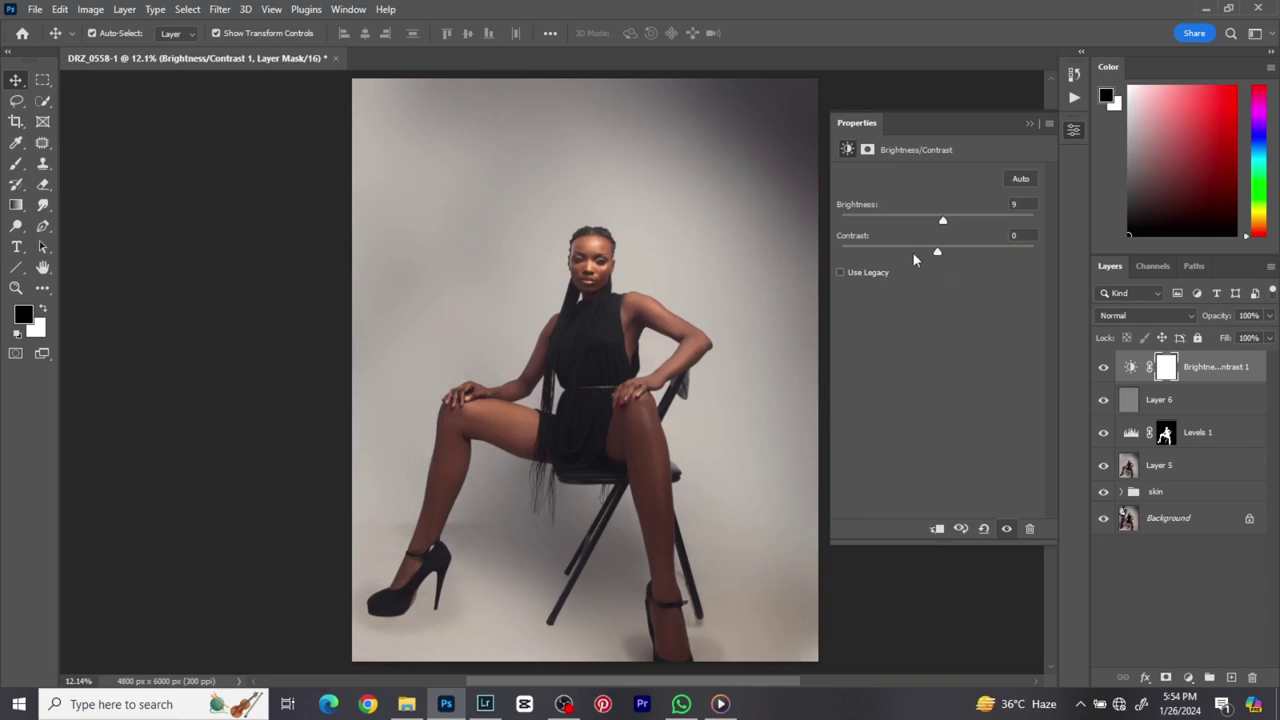
pyautogui.moveTo(941, 254); pyautogui.dragTo(1023, 260)
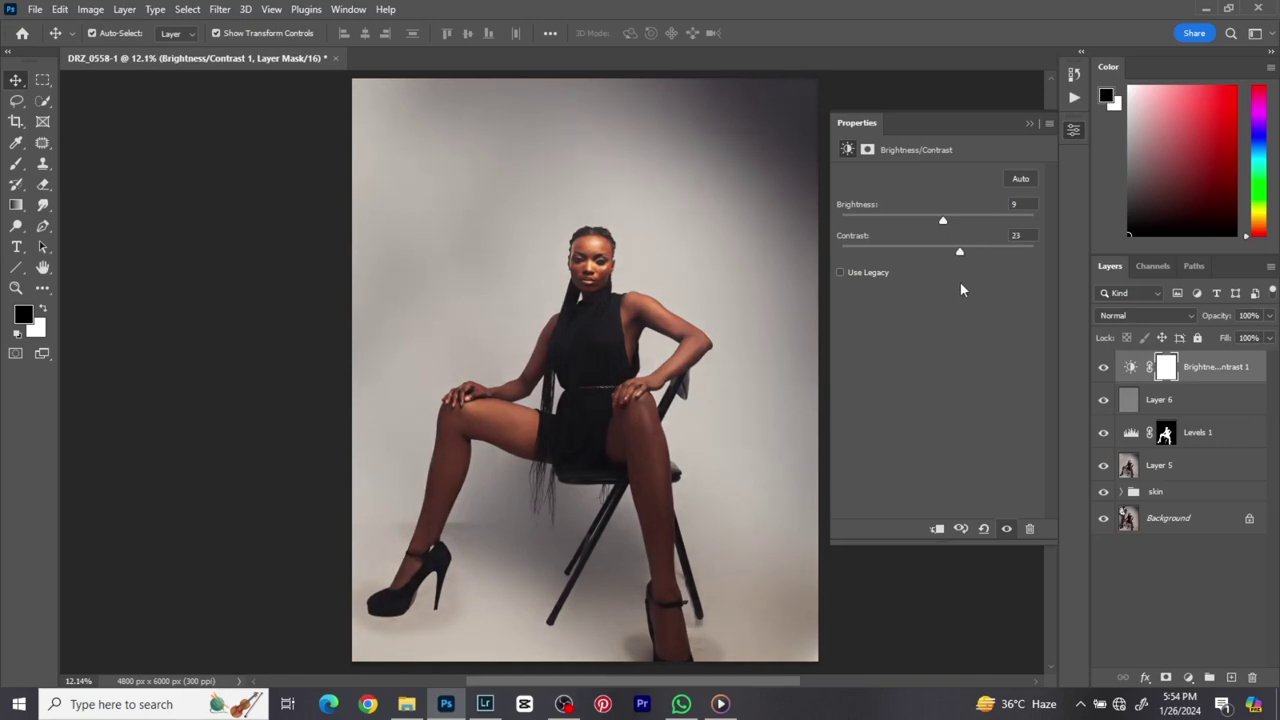
pyautogui.press('Up')
pyautogui.press('Up')
pyautogui.press('Up')
pyautogui.press('Up')
pyautogui.press('Up')
pyautogui.press('Up')
pyautogui.scroll(-1, 728, 243)
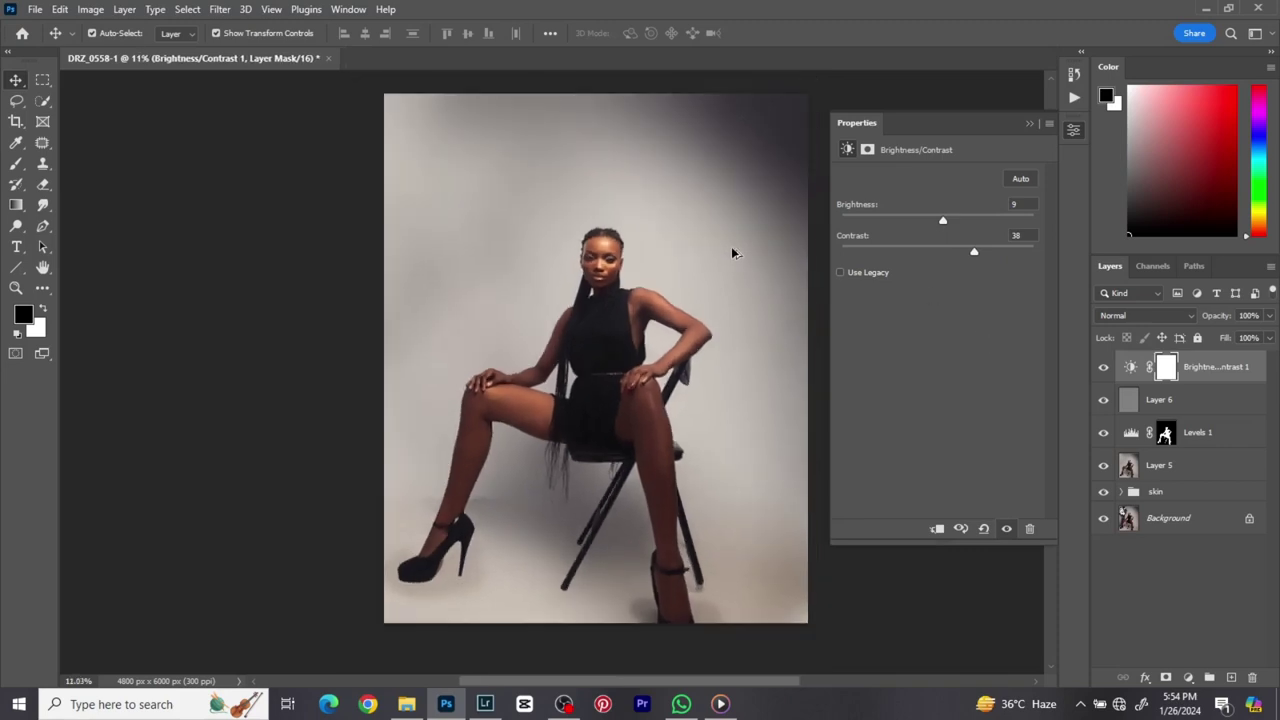
pyautogui.moveTo(973, 258); pyautogui.dragTo(978, 259)
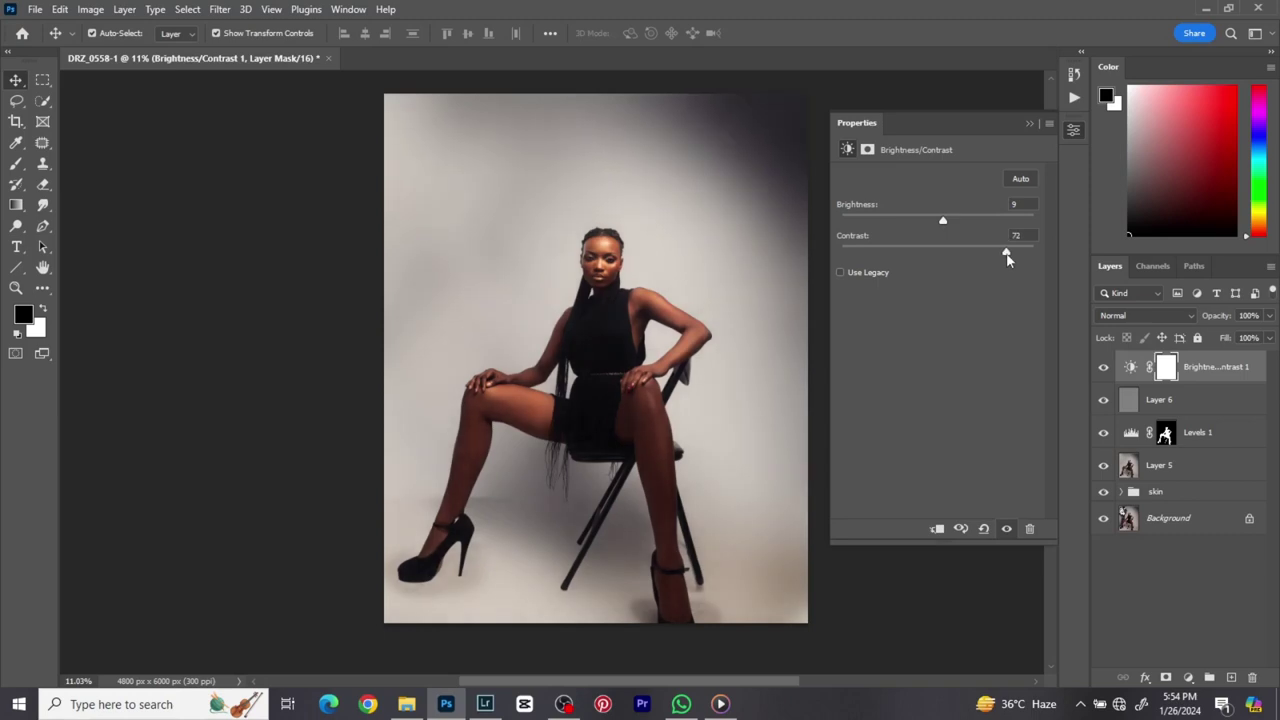
pyautogui.moveTo(1007, 258); pyautogui.dragTo(976, 253)
pyautogui.scroll(-1, 734, 259)
pyautogui.scroll(2, 734, 259)
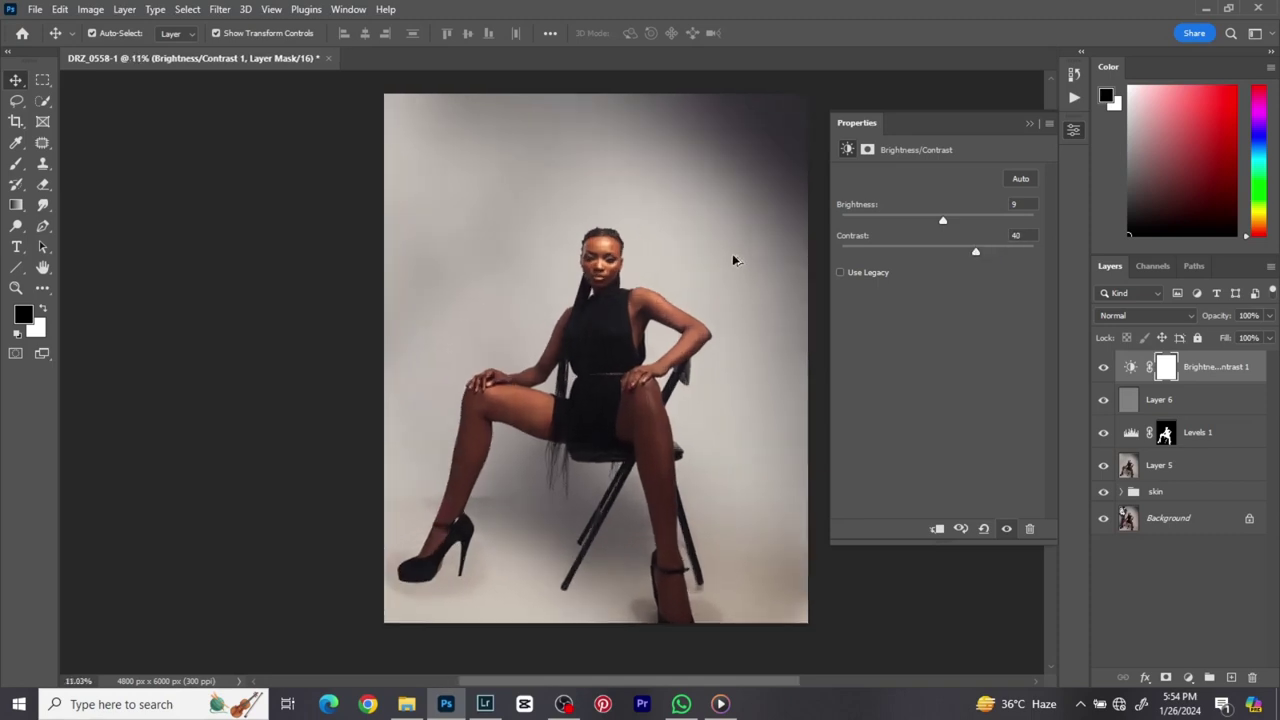
pyautogui.scroll(-1, 737, 265)
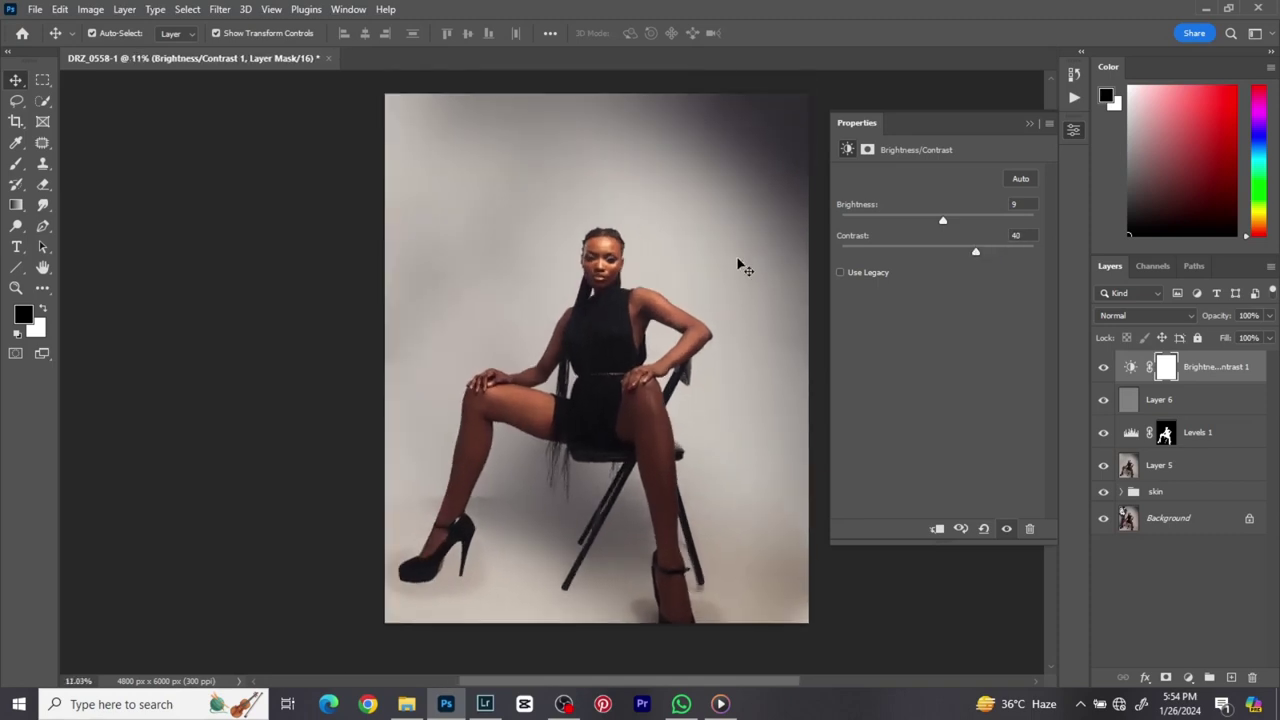
# - Compare the original Background photo with the fully retouched image by toggling all other layers off and on
pyautogui.keyDown('alt'); pyautogui.click(1104, 518); pyautogui.keyUp('alt')
pyautogui.keyDown('alt'); pyautogui.click(1104, 518); pyautogui.keyUp('alt')
pyautogui.keyDown('alt'); pyautogui.click(1104, 518); pyautogui.keyUp('alt')
pyautogui.keyDown('alt'); pyautogui.click(1104, 518); pyautogui.keyUp('alt')
pyautogui.keyDown('alt'); pyautogui.click(1104, 518); pyautogui.keyUp('alt')
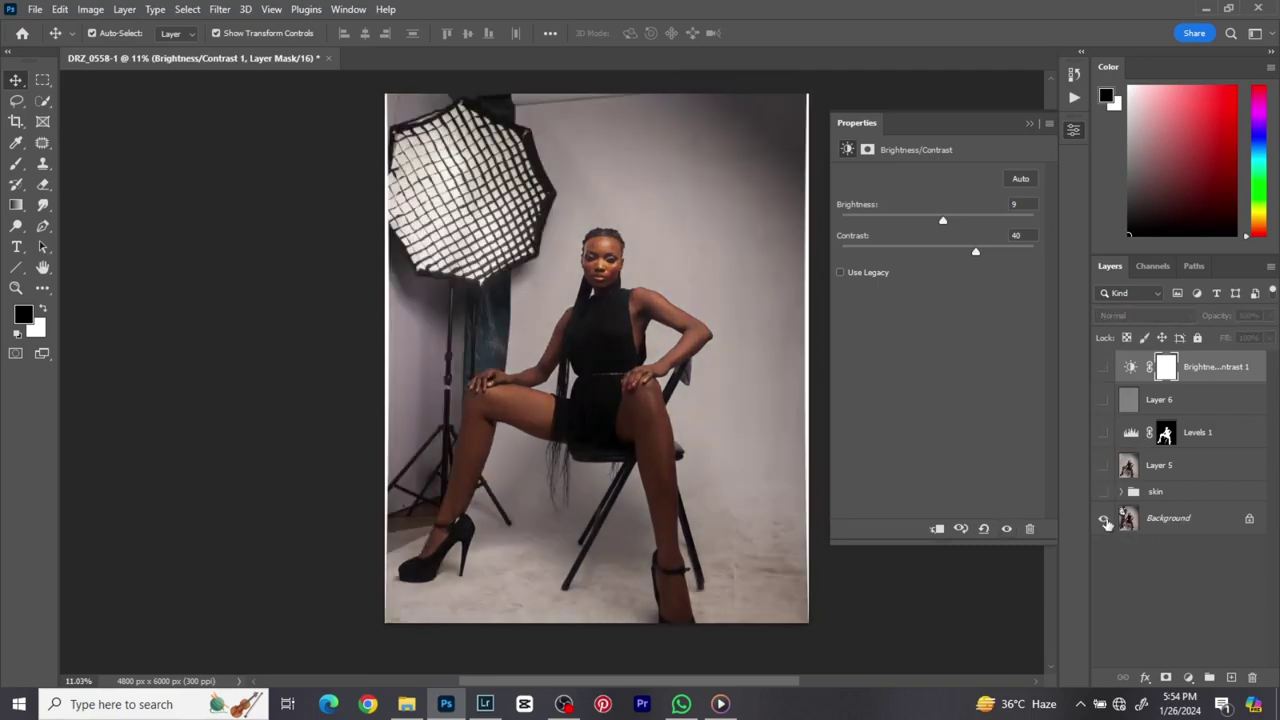
pyautogui.keyDown('alt'); pyautogui.click(1104, 518); pyautogui.keyUp('alt')
# - Set up an Export As of the portrait in JPG format with the quality raised to 7
pyautogui.click(33, 11)
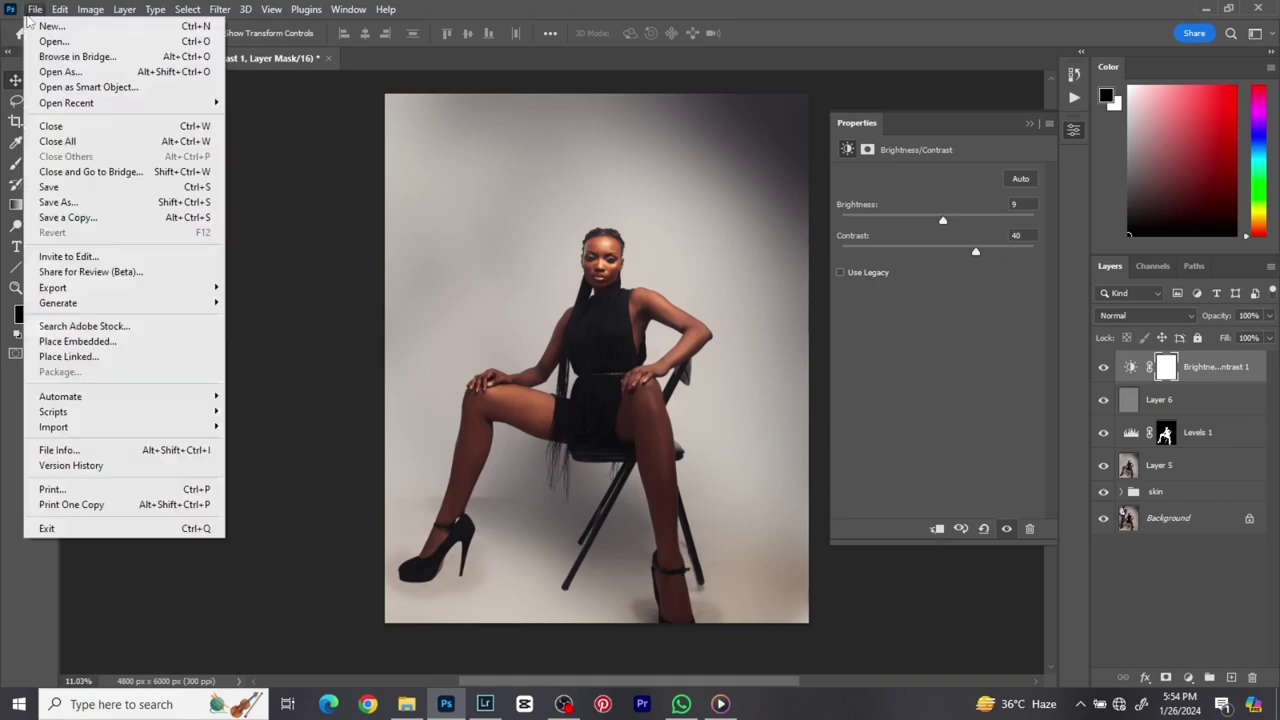
pyautogui.moveTo(190, 288)
pyautogui.click(252, 303)
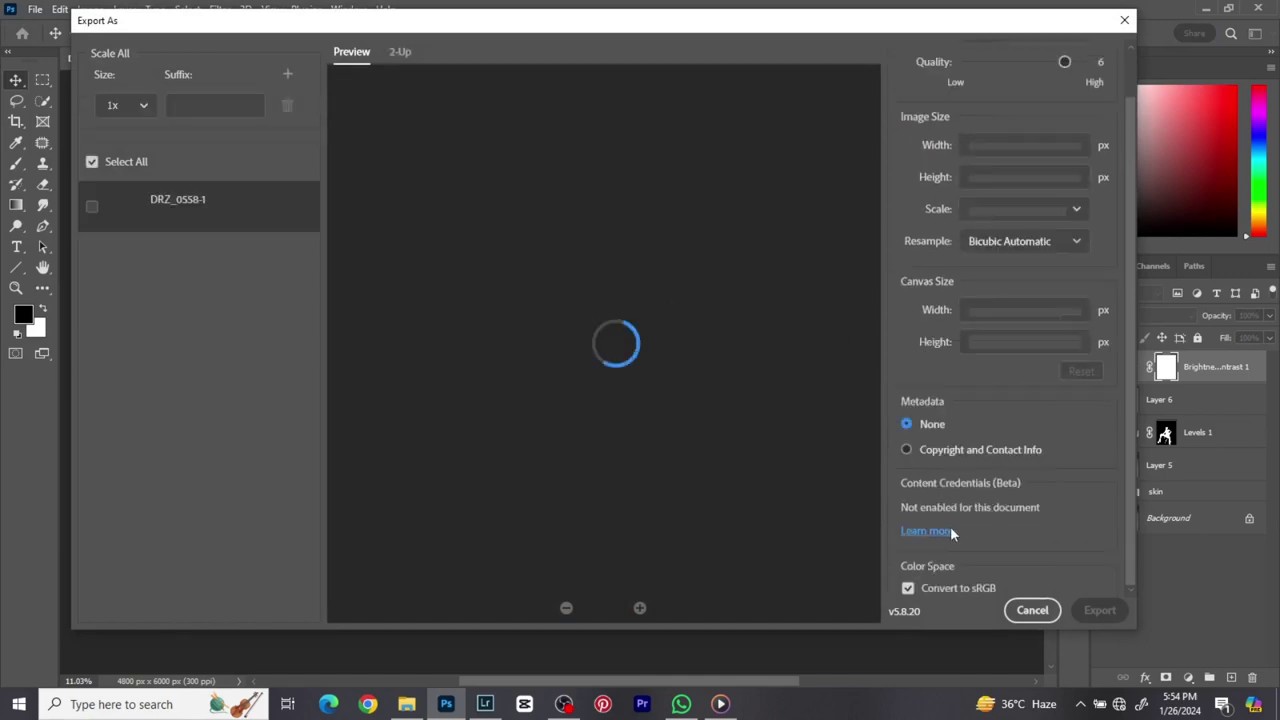
pyautogui.scroll(-2, 942, 578)
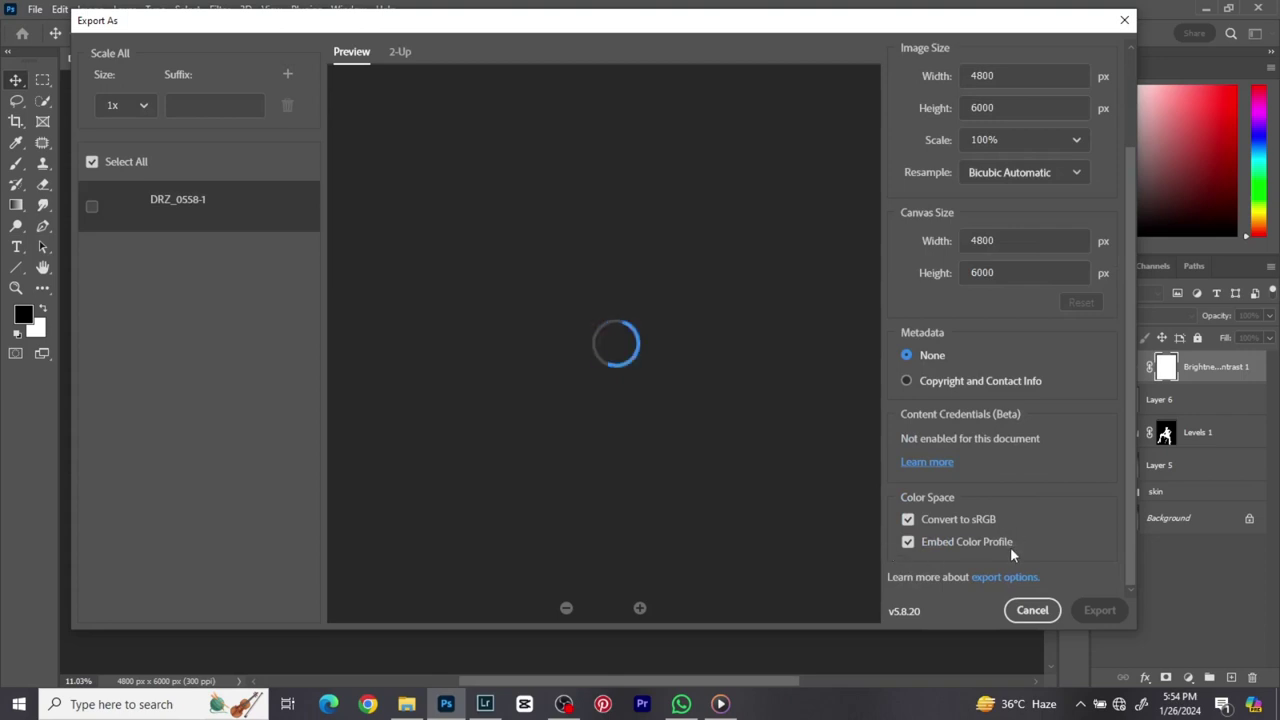
pyautogui.scroll(2, 1066, 543)
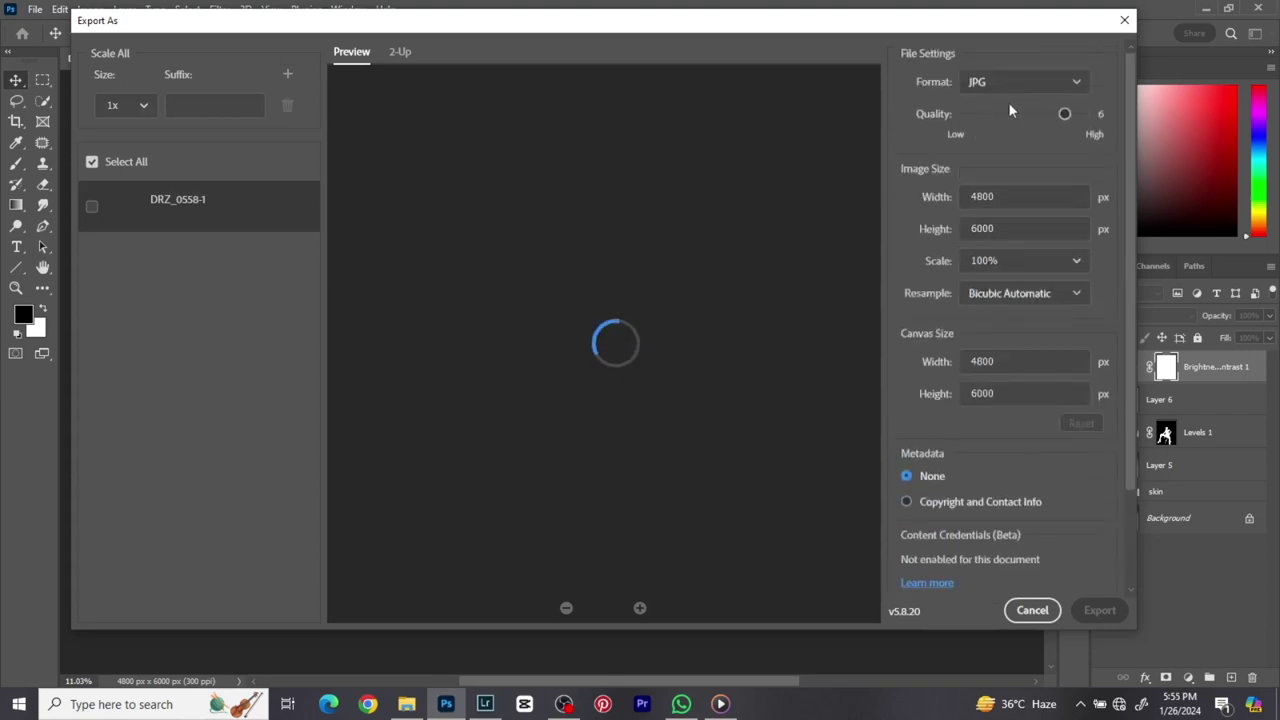
pyautogui.moveTo(1066, 114); pyautogui.dragTo(1134, 111)
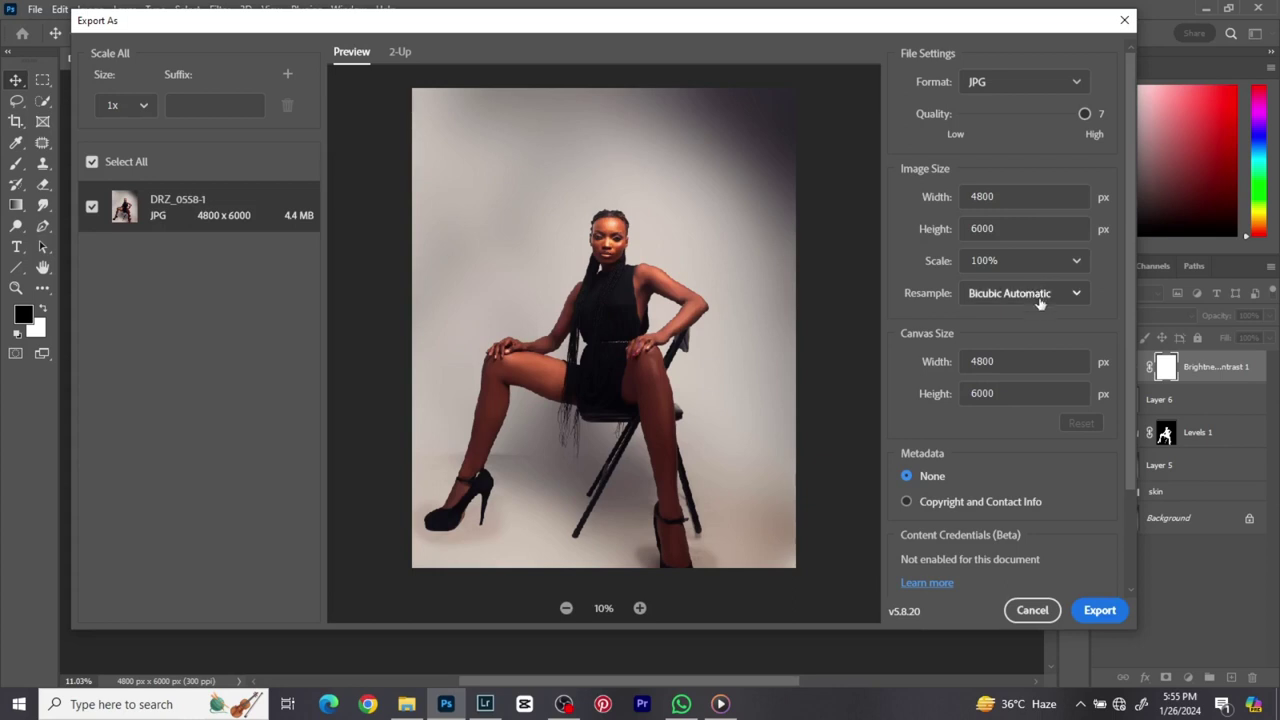
# - Set the export resampling to Bicubic Sharper and export the portrait at 100% scale, 4800 x 6000 px
pyautogui.click(1040, 297)
pyautogui.press('Escape')
pyautogui.click(1097, 611)
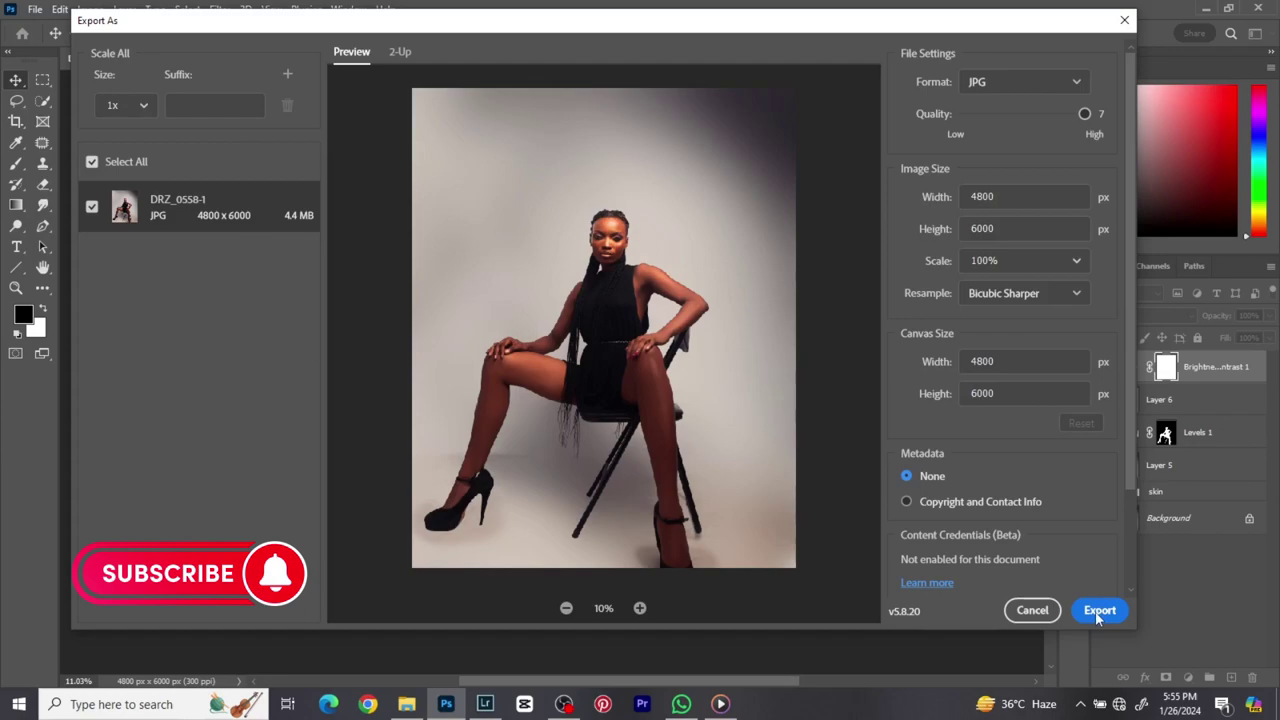
pyautogui.click(1097, 614)
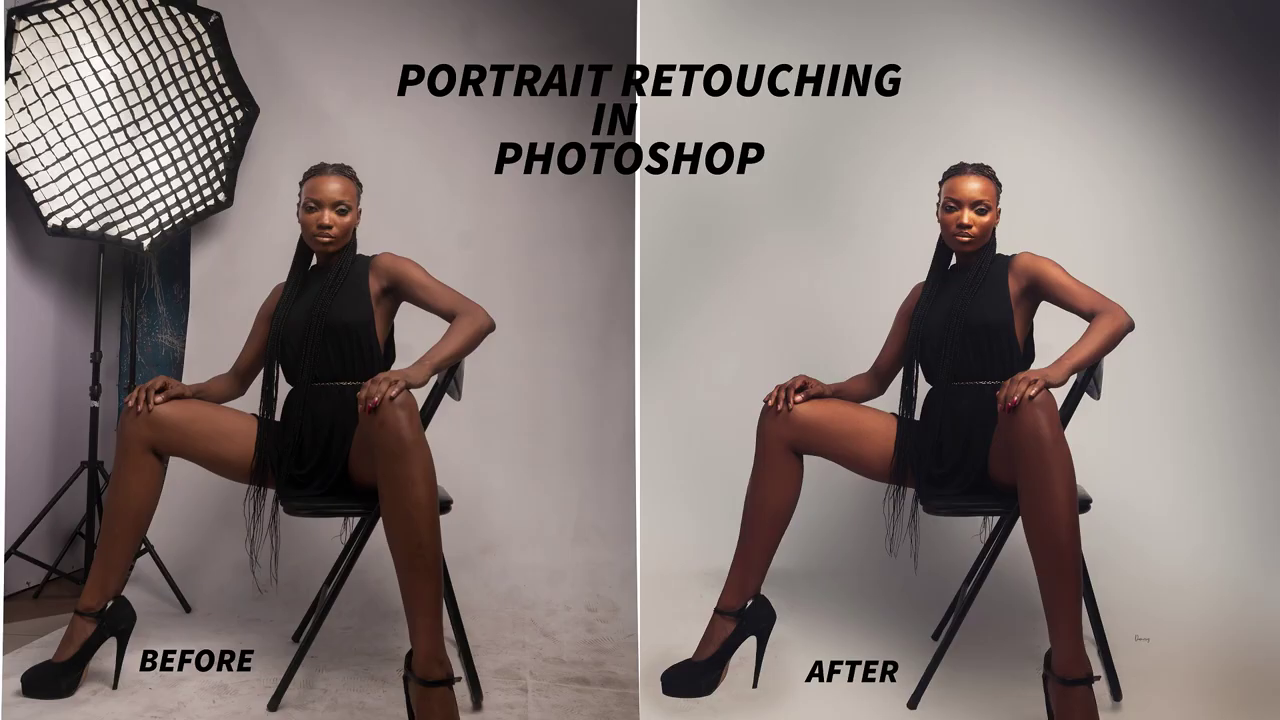